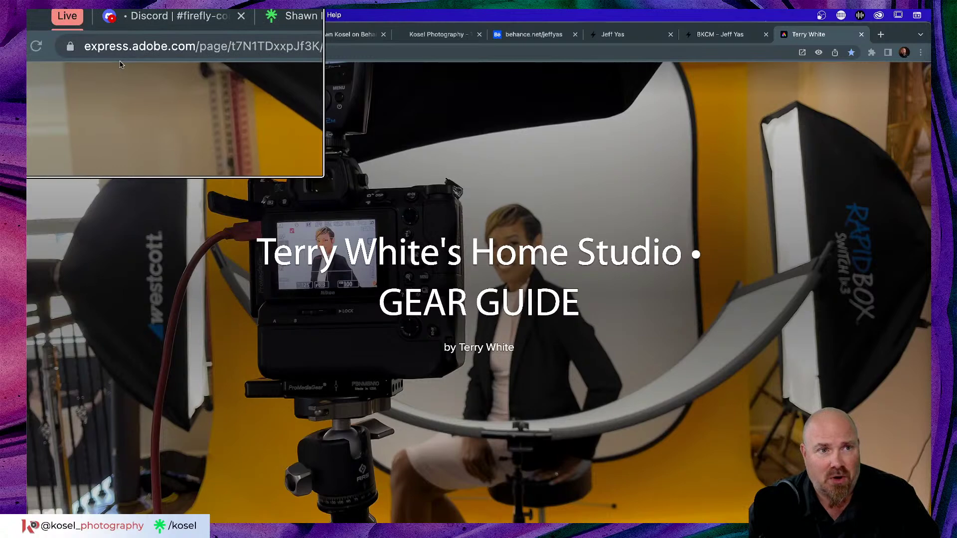
Look through the home studio gear guide from its title and masterclass videos down to the Cameras and Lenses section
scroll(587, 379, down, 4)
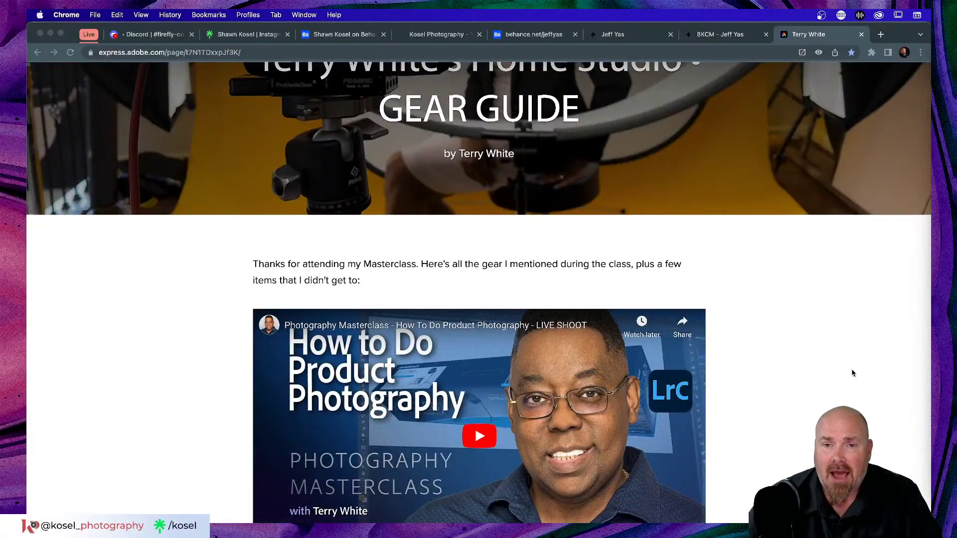
scroll(851, 372, down, 3)
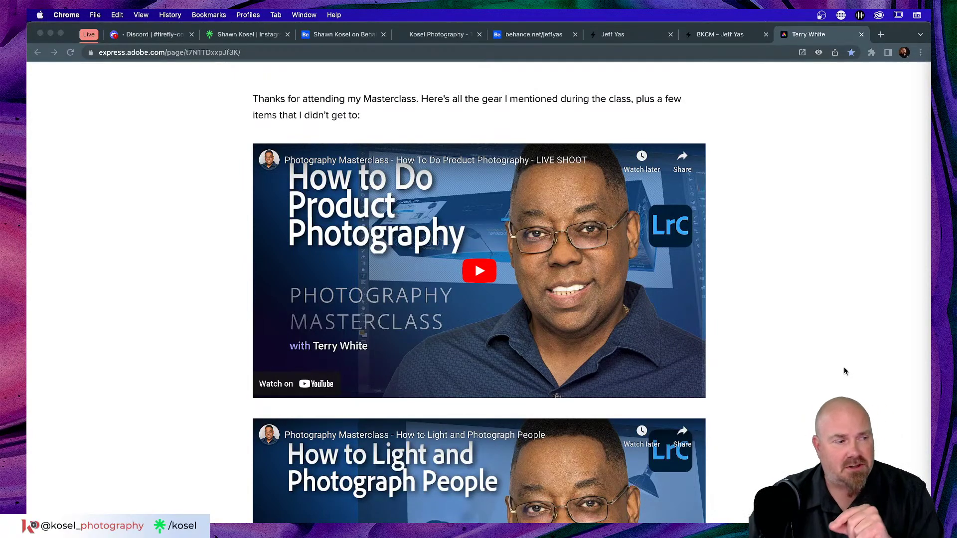
scroll(844, 368, down, 1)
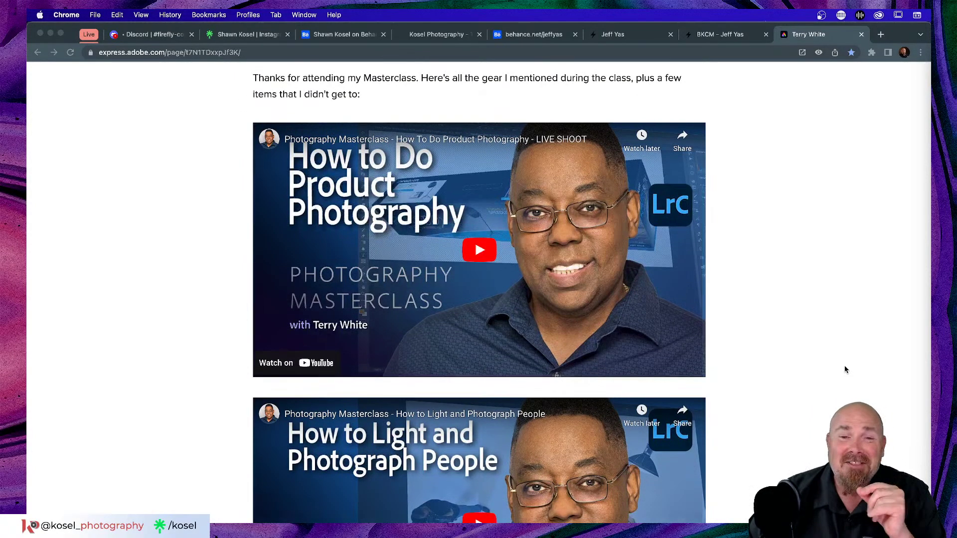
scroll(846, 370, down, 10)
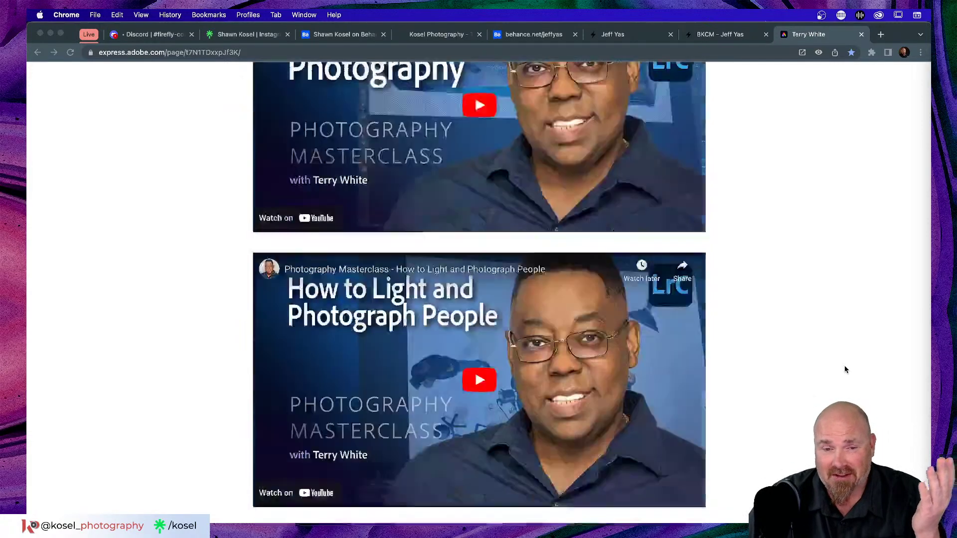
scroll(844, 369, down, 5)
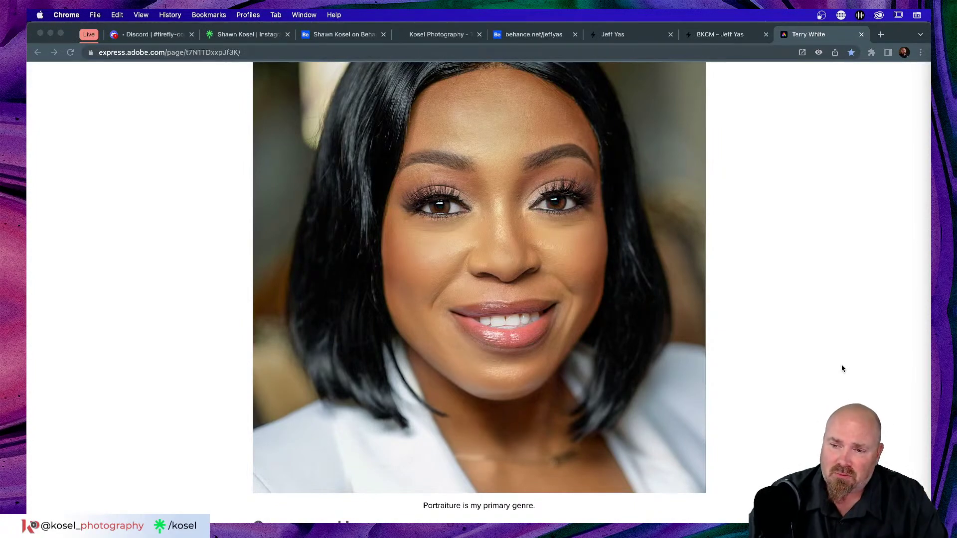
scroll(842, 368, down, 1)
scroll(842, 368, down, 6)
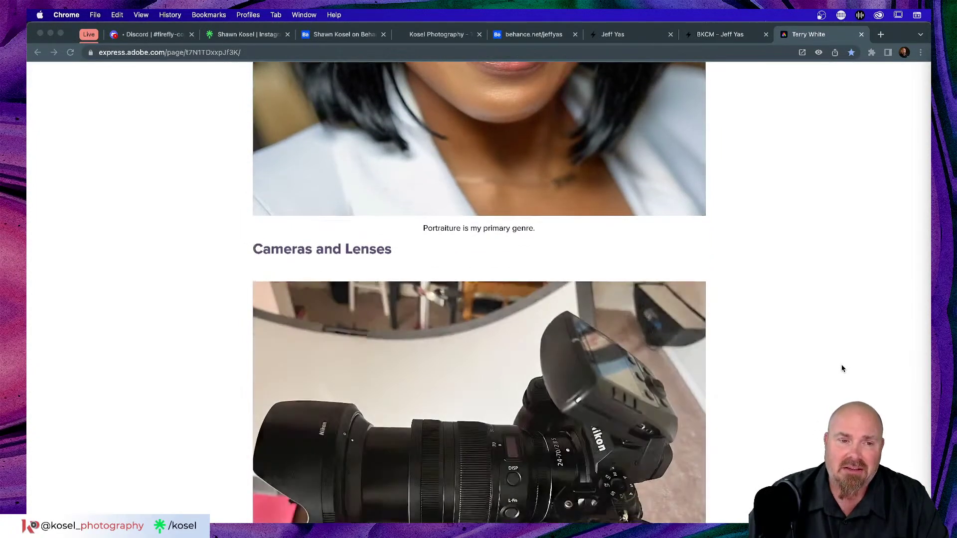
scroll(842, 369, down, 4)
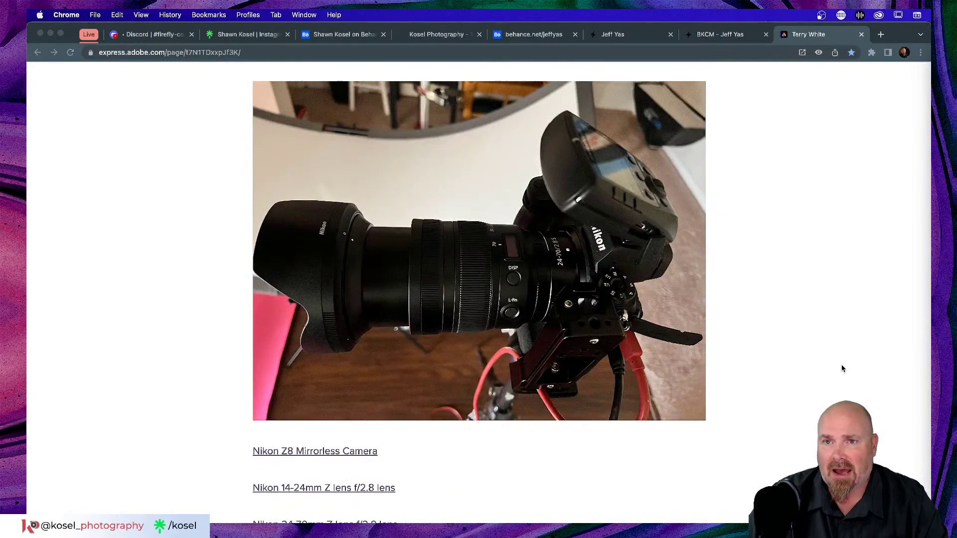
scroll(842, 368, up, 2)
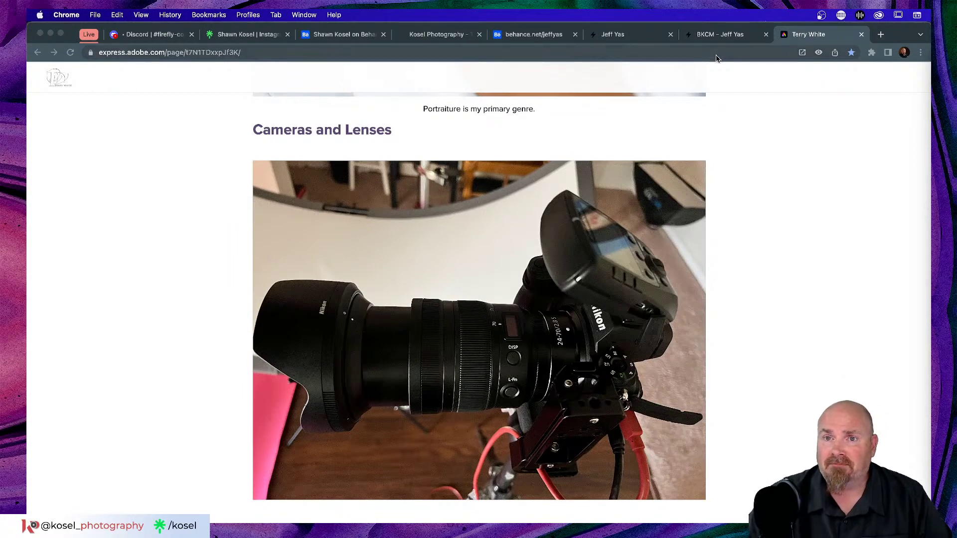
Switch to the already open BKCM portfolio page and look over its project thumbnails
click(720, 34)
scroll(784, 257, up, 3)
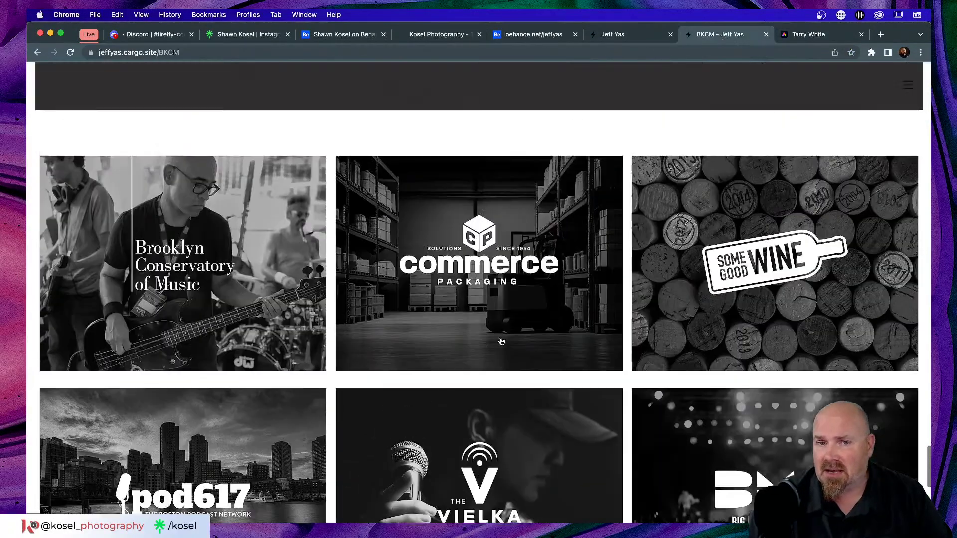
scroll(655, 264, down, 2)
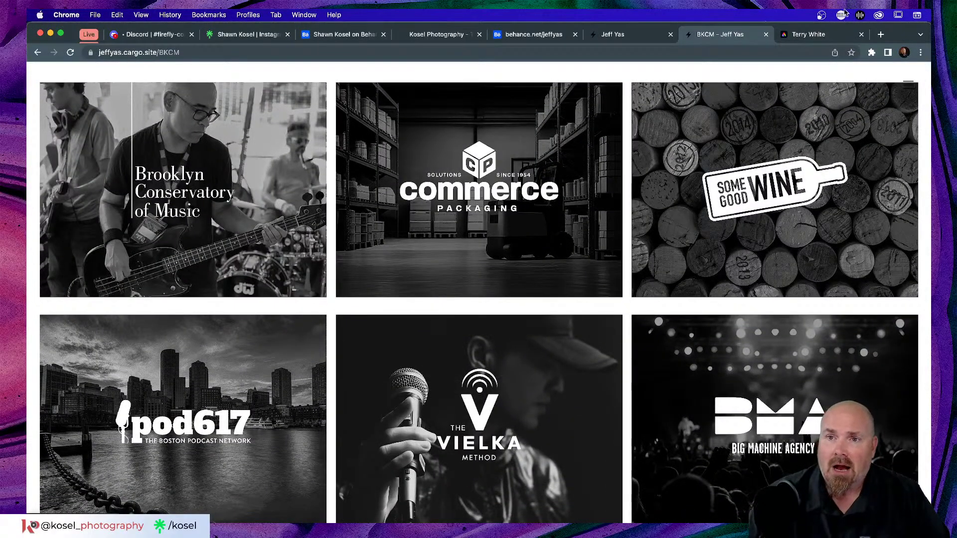
Return to the gear guide and review the list of Nikon cameras and lenses
click(817, 34)
scroll(394, 277, down, 5)
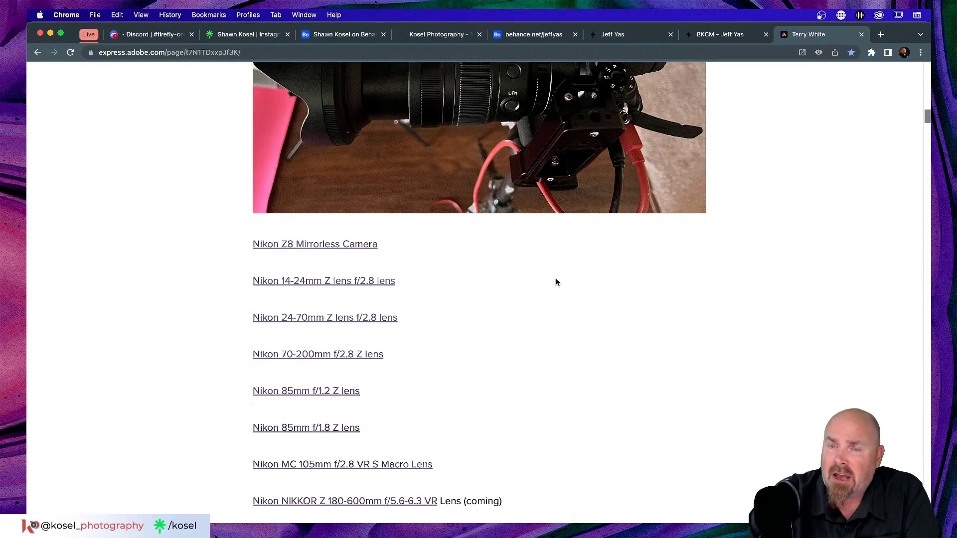
scroll(557, 289, down, 5)
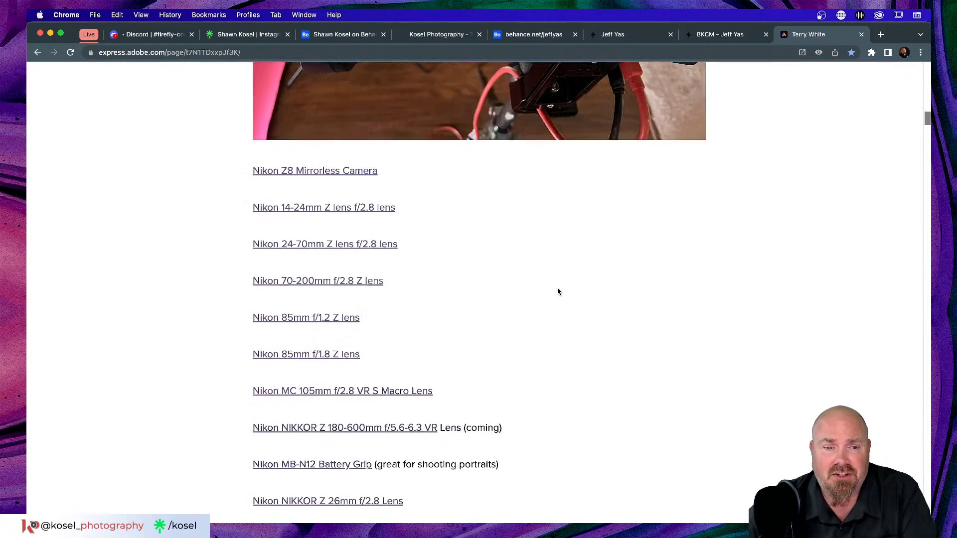
Review the Filters, Drone and Backdrops sections of the gear guide, down to the Savage Fashion Grey Seamless Paper
scroll(591, 291, down, 5)
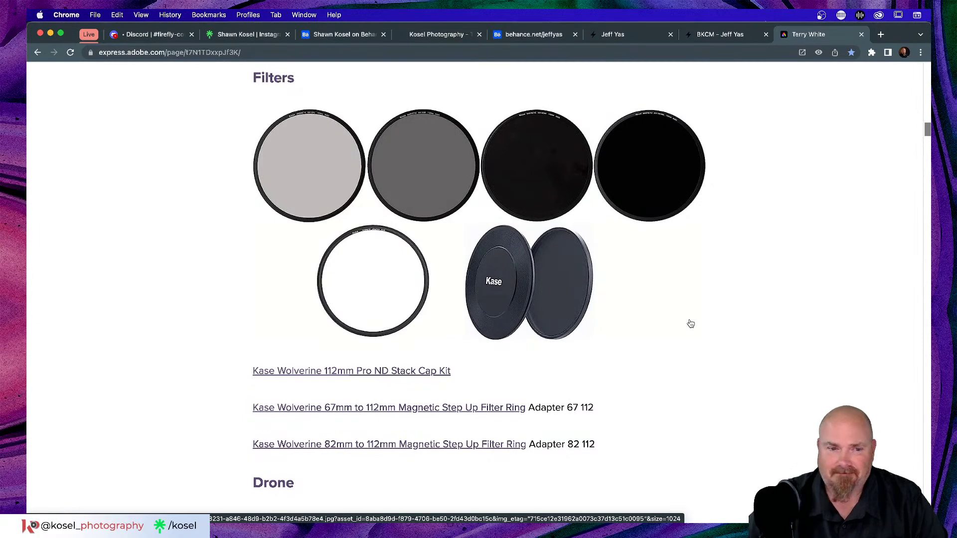
scroll(690, 324, down, 8)
scroll(726, 321, down, 8)
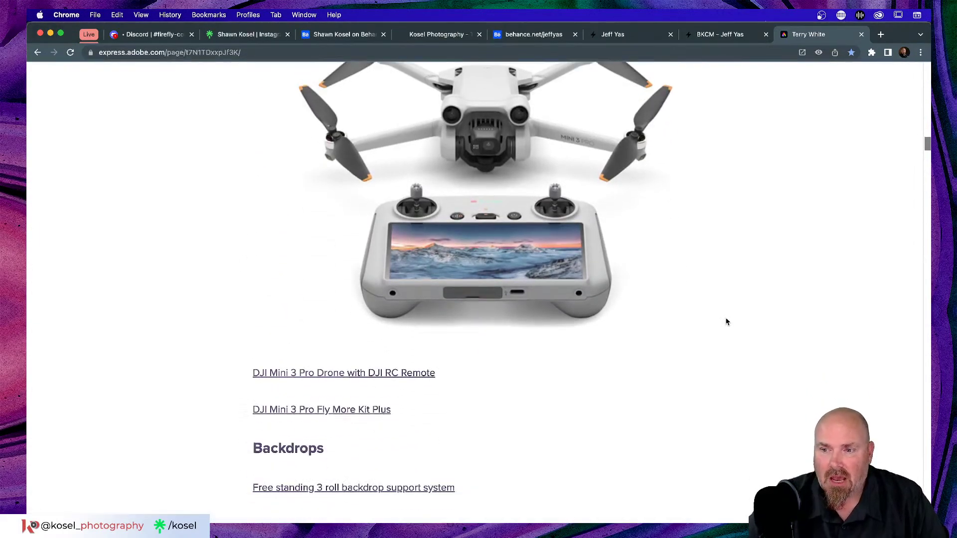
scroll(803, 325, down, 3)
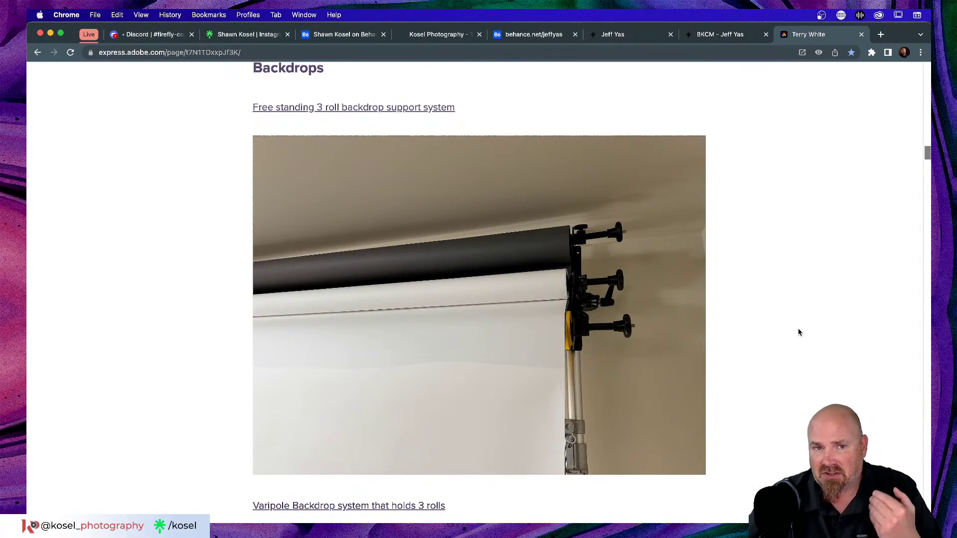
scroll(798, 331, down, 3)
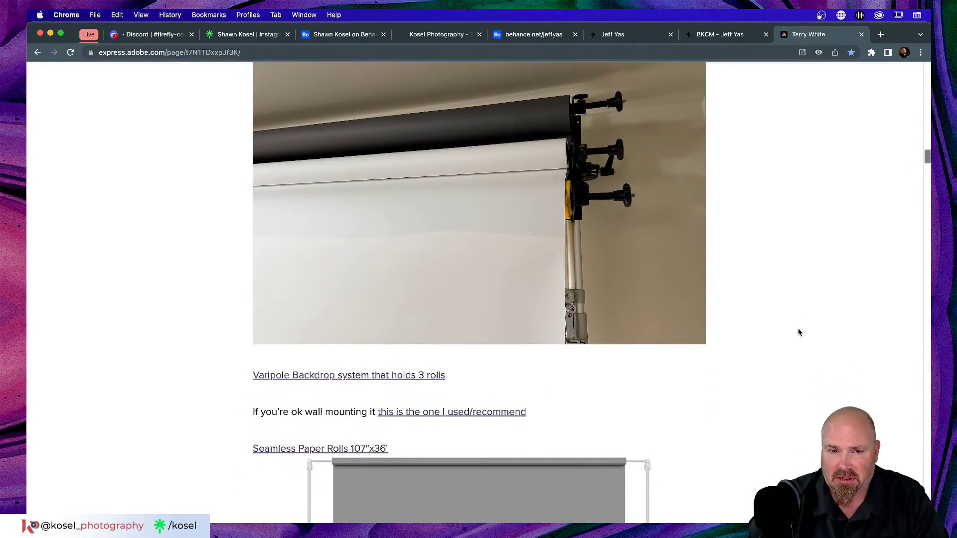
scroll(798, 331, down, 5)
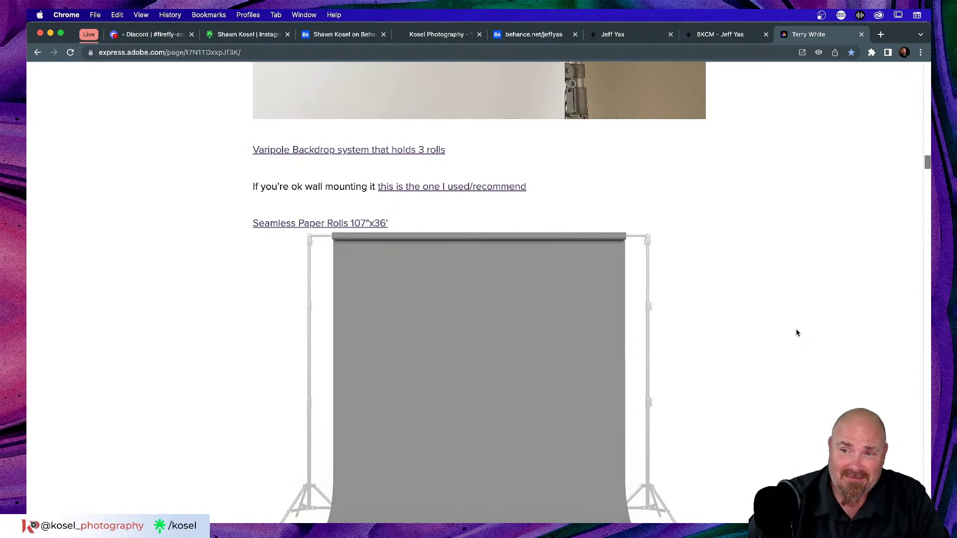
scroll(796, 333, down, 5)
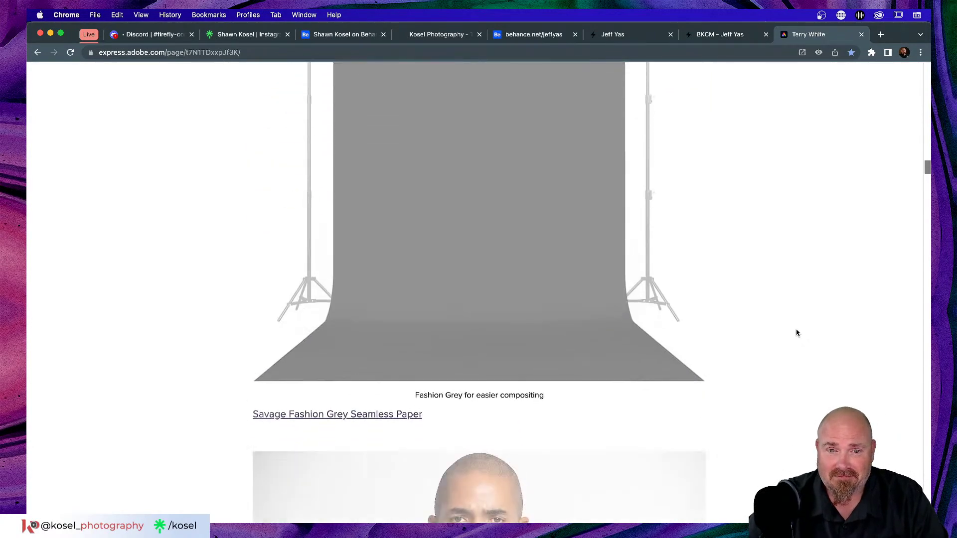
scroll(796, 333, down, 1)
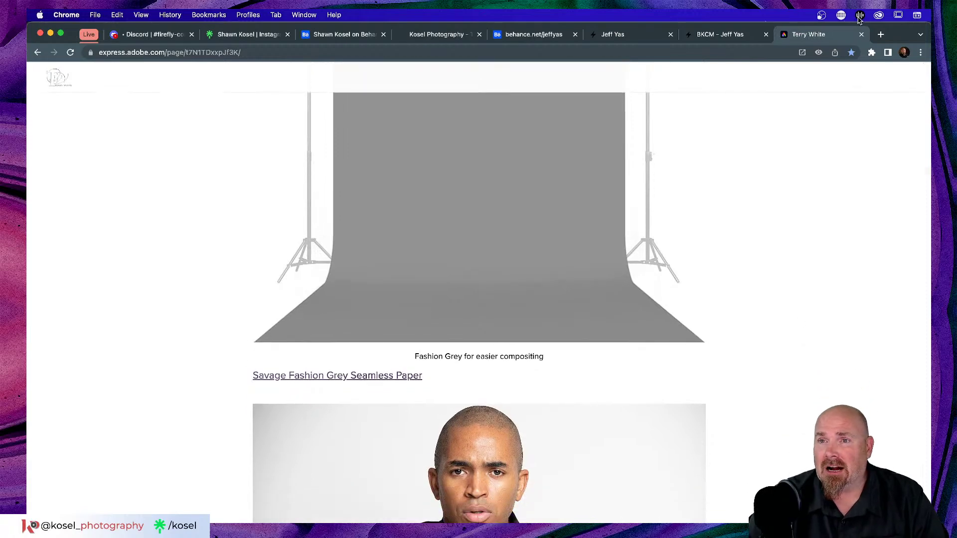
Close the gear guide and open the Work overview of the Kosel Photography portfolio site
click(861, 35)
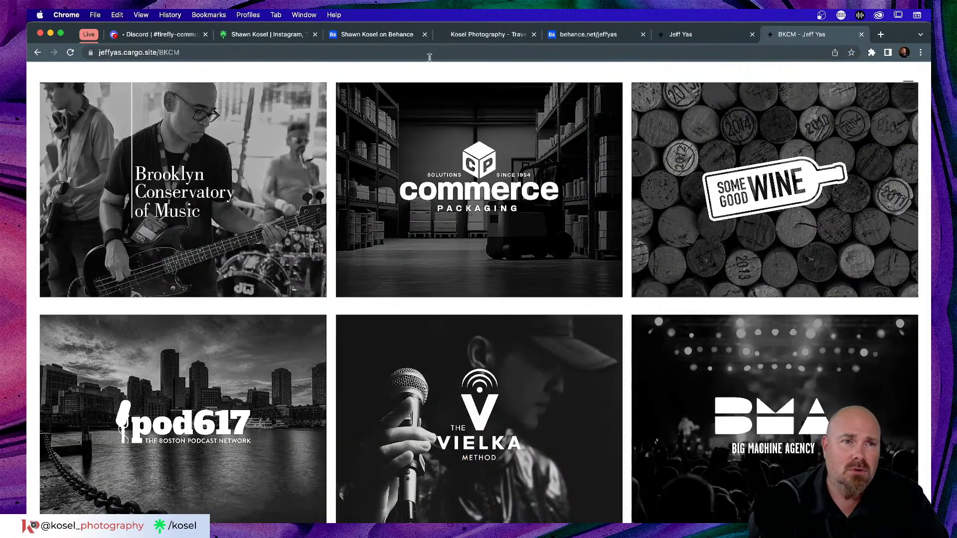
click(261, 37)
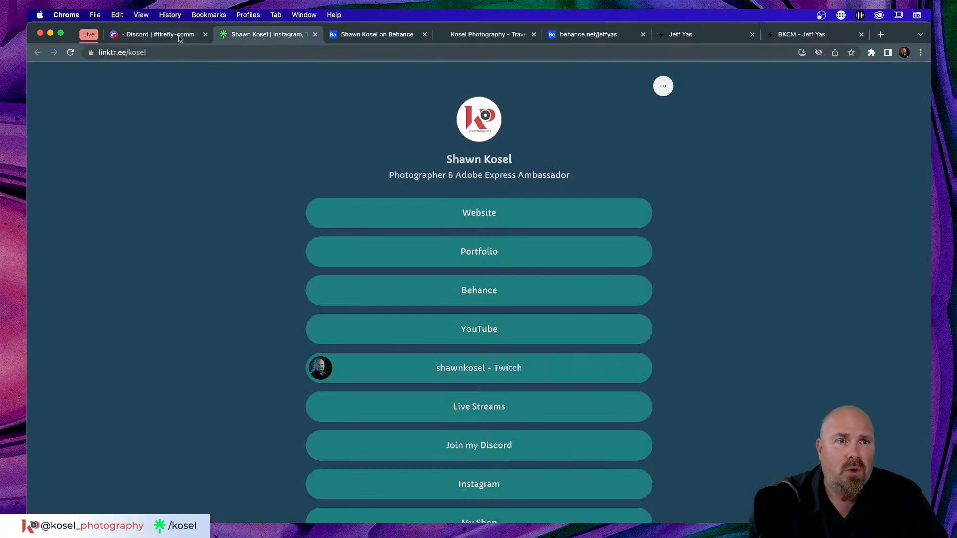
click(490, 34)
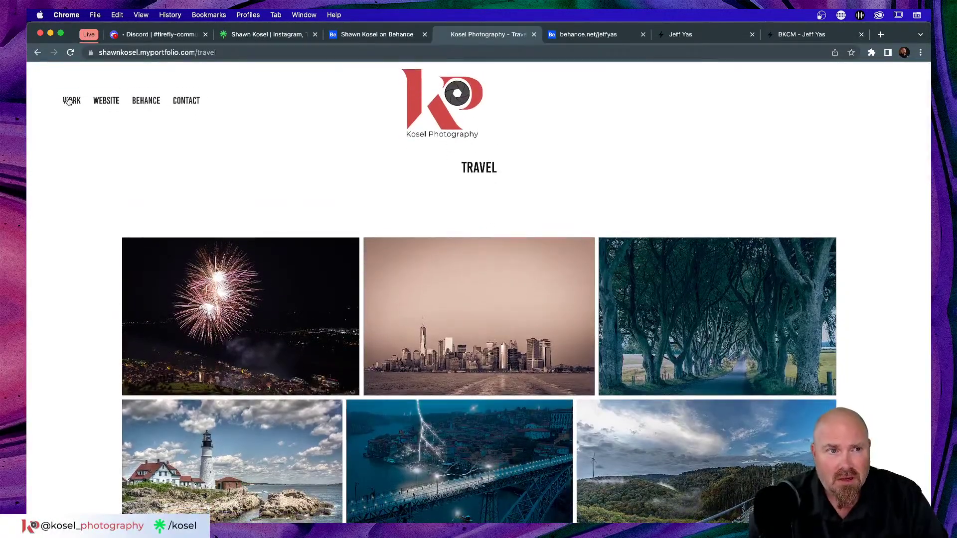
click(70, 103)
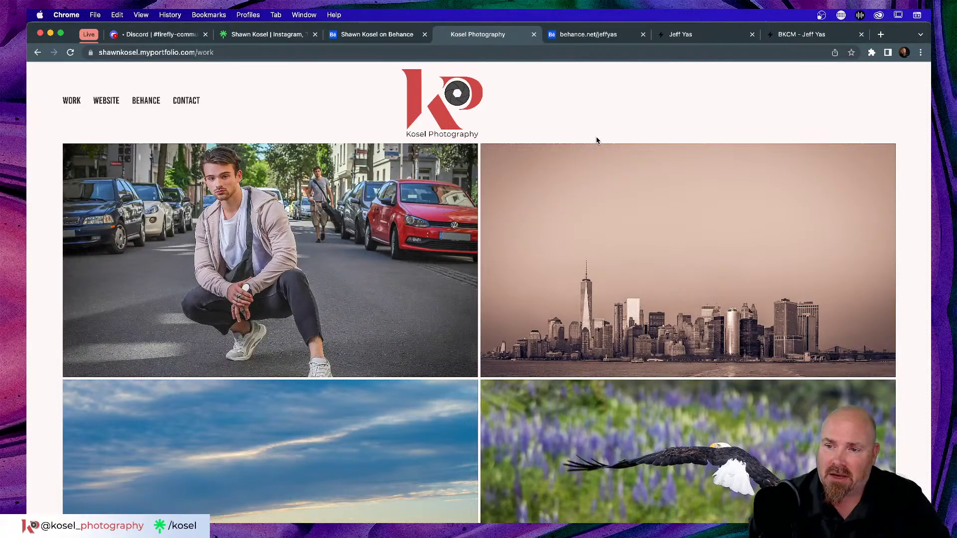
Look over the gallery cover images on the portfolio's Work page and return to its beginning
scroll(597, 142, down, 5)
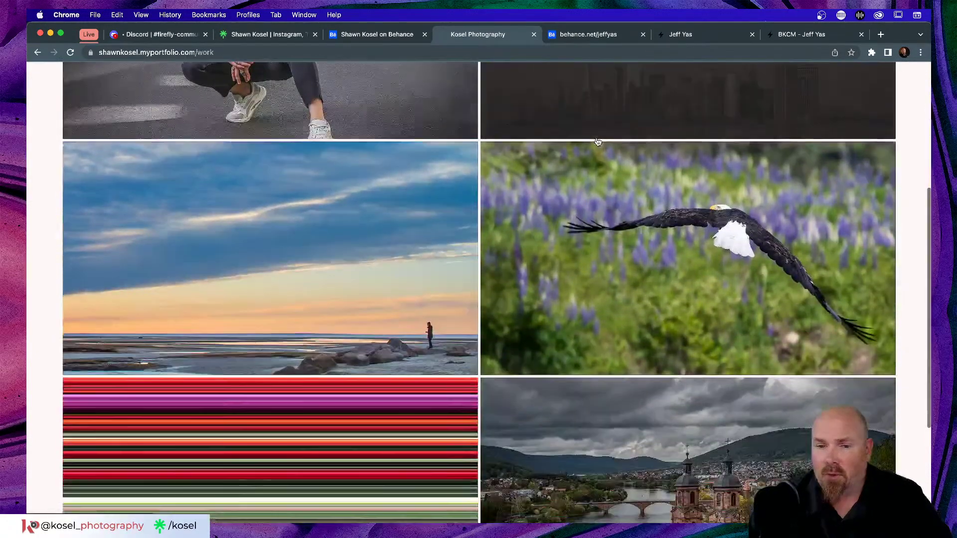
scroll(597, 142, up, 4)
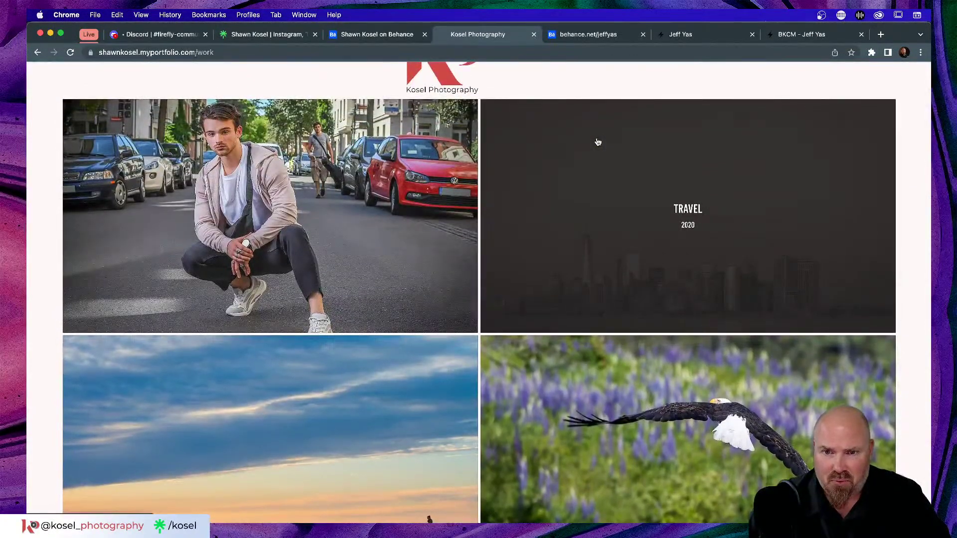
scroll(597, 142, up, 1)
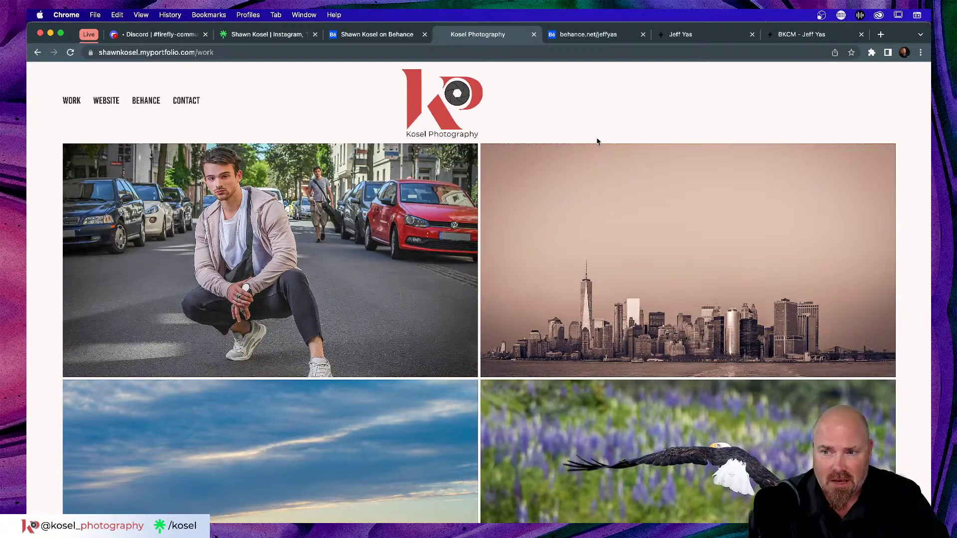
Open the Portrait gallery and look through its photos down to the You May Also Like section
click(277, 226)
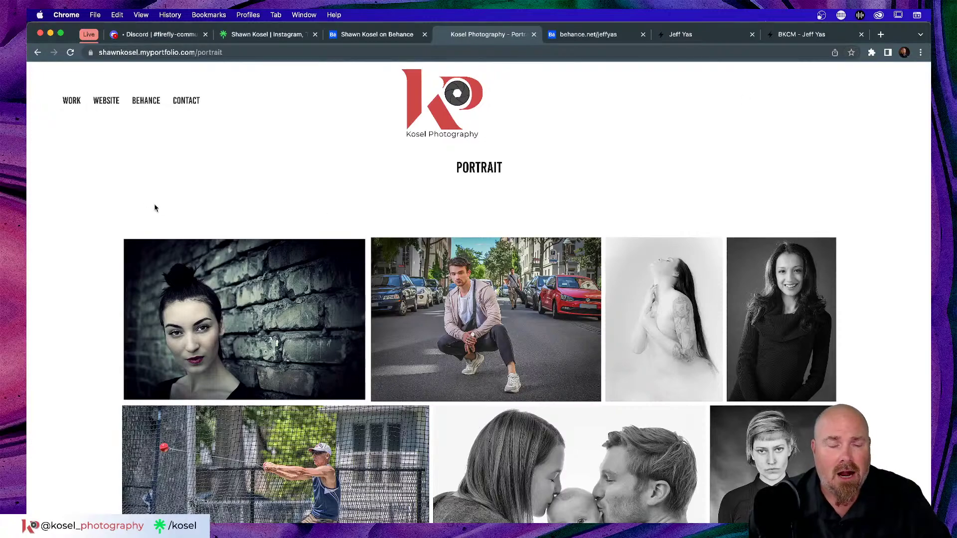
scroll(159, 207, down, 2)
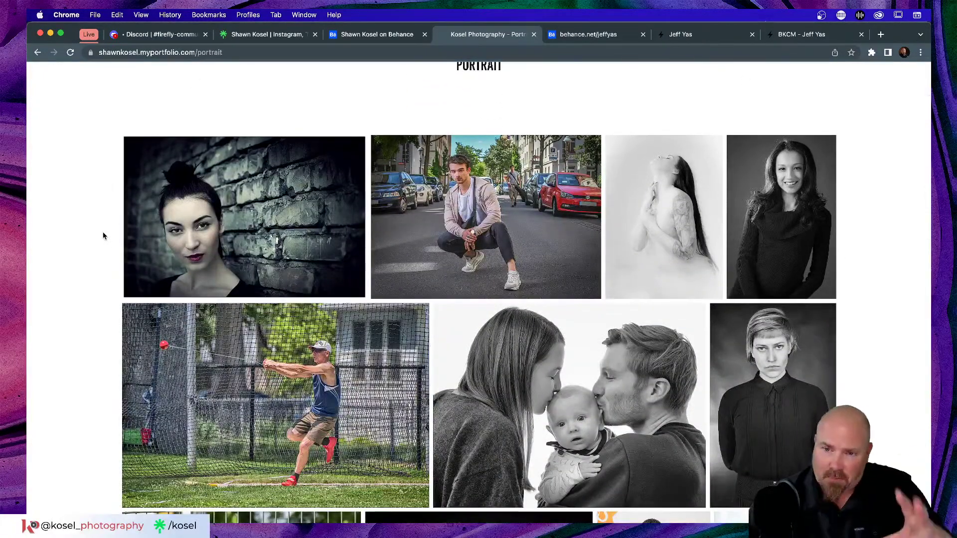
scroll(97, 241, down, 10)
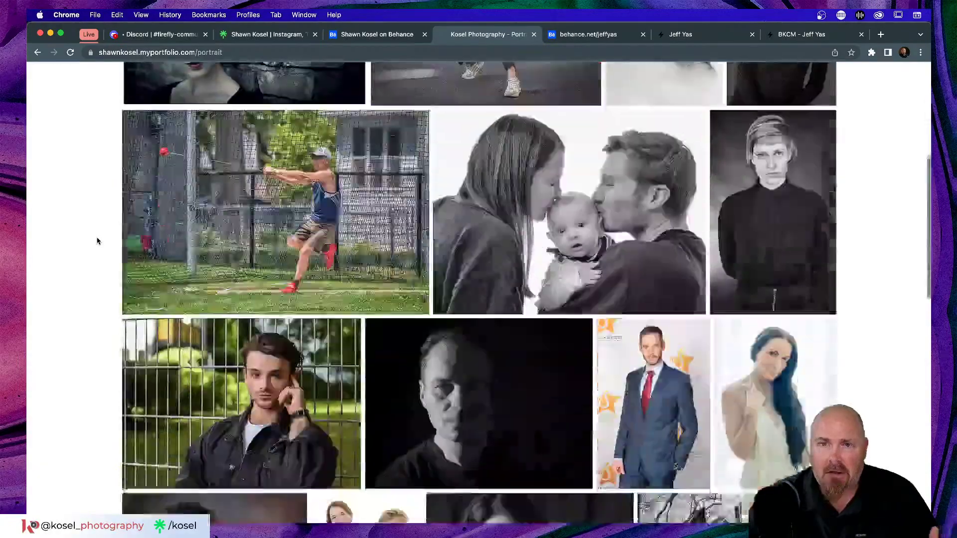
scroll(97, 241, down, 6)
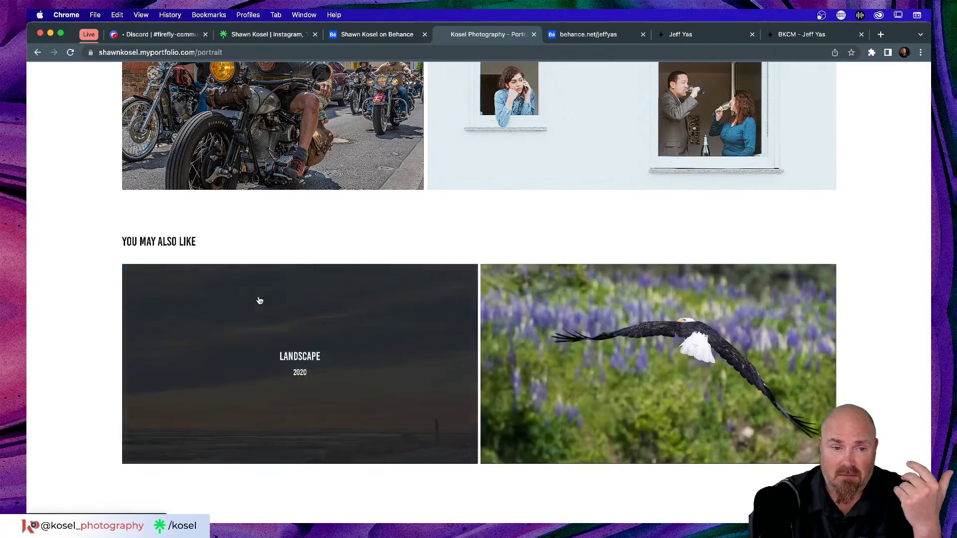
Open the Landscape gallery, view the rocky autumn river photo enlarged, and continue browsing the gallery's remaining photos
click(258, 299)
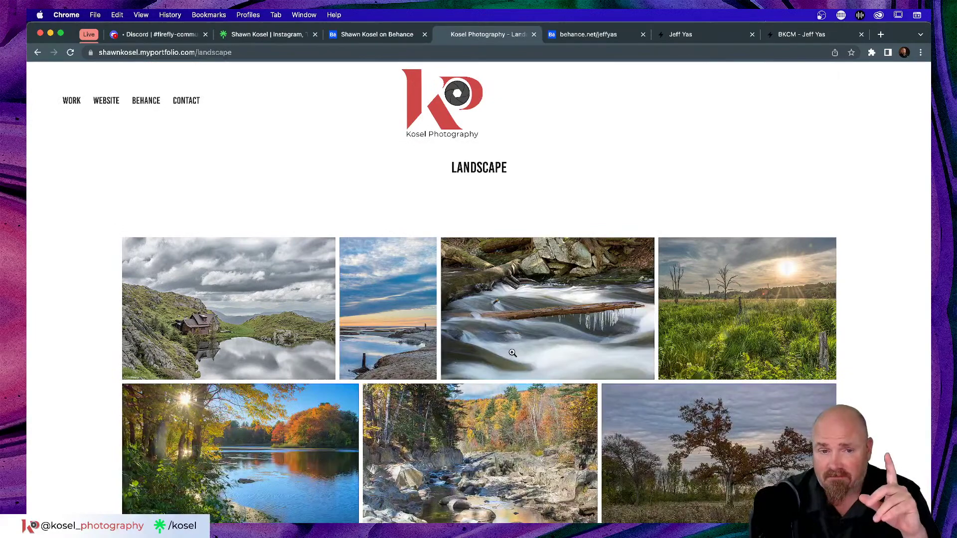
scroll(512, 353, down, 3)
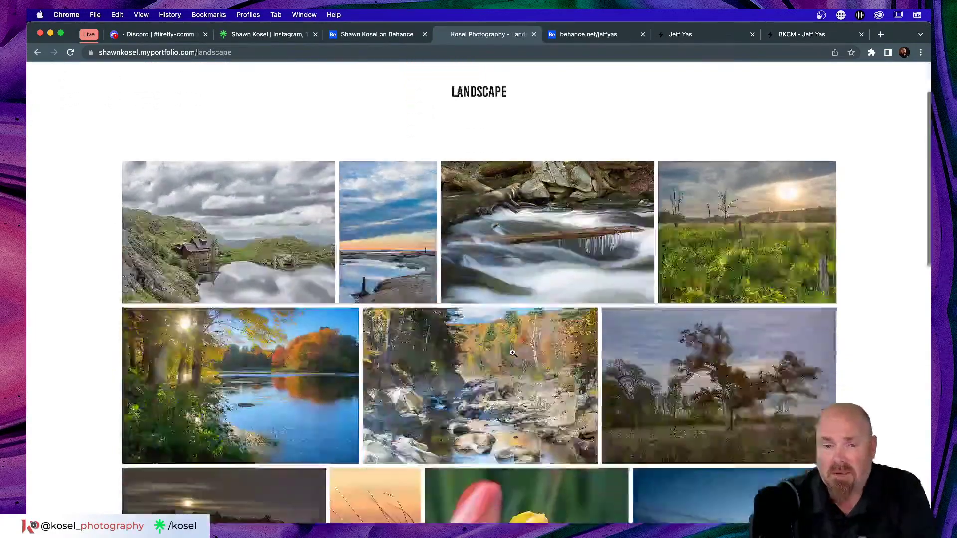
scroll(512, 351, down, 1)
click(512, 307)
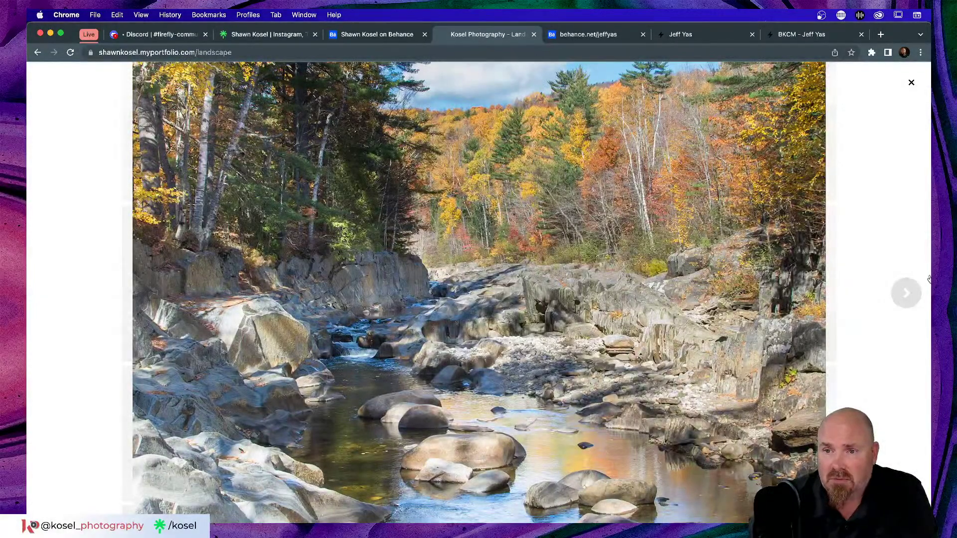
click(911, 83)
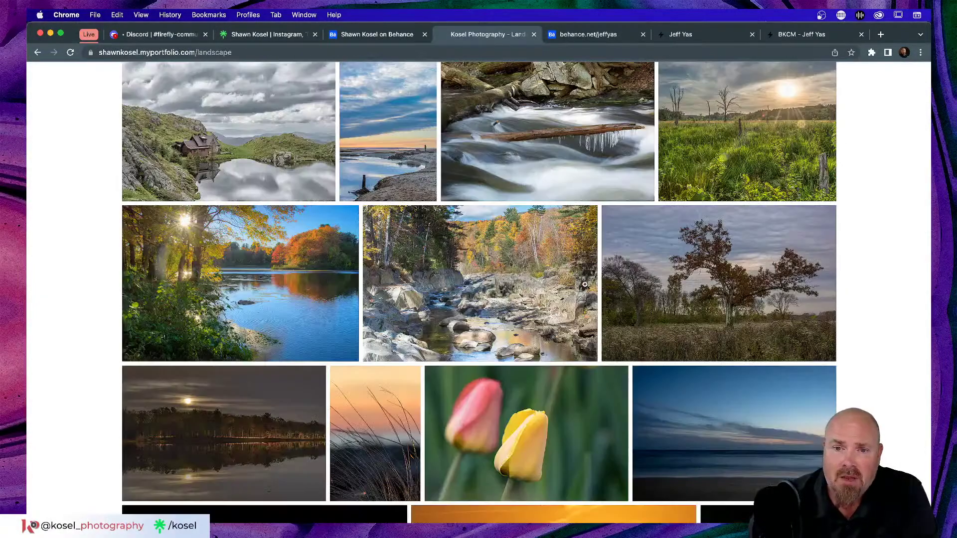
scroll(499, 296, down, 5)
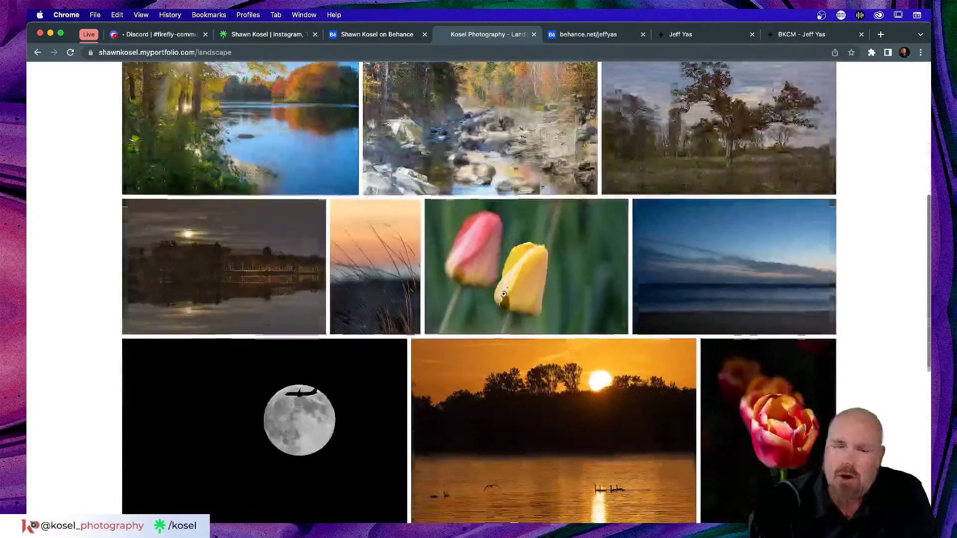
View the Landscape gallery's airplane-over-moon and dusk beach photos enlarged, and return to the gallery's beginning
scroll(504, 294, down, 4)
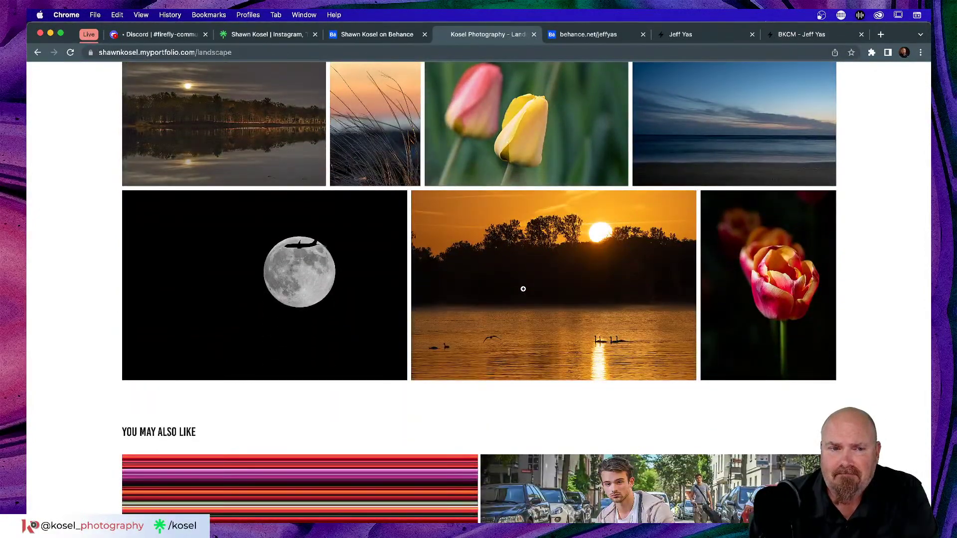
click(296, 293)
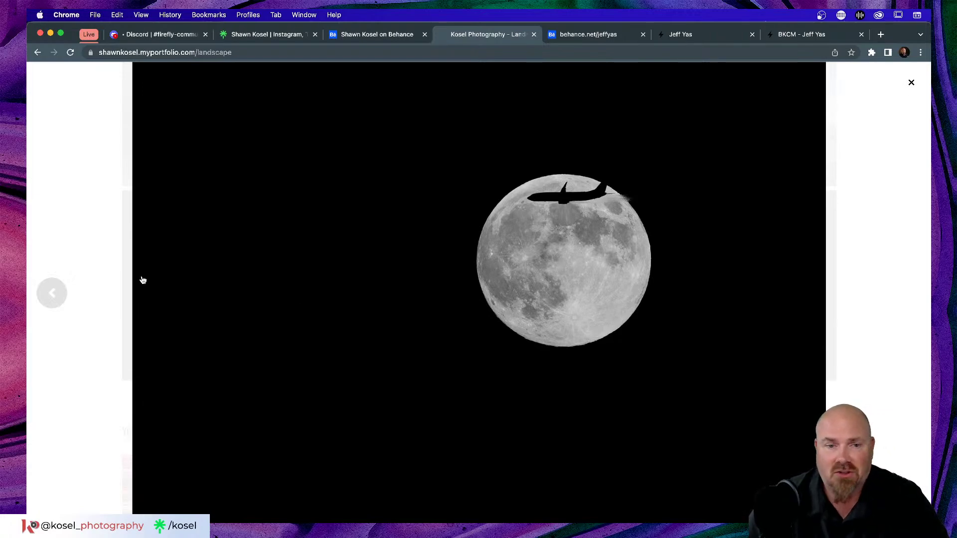
click(142, 144)
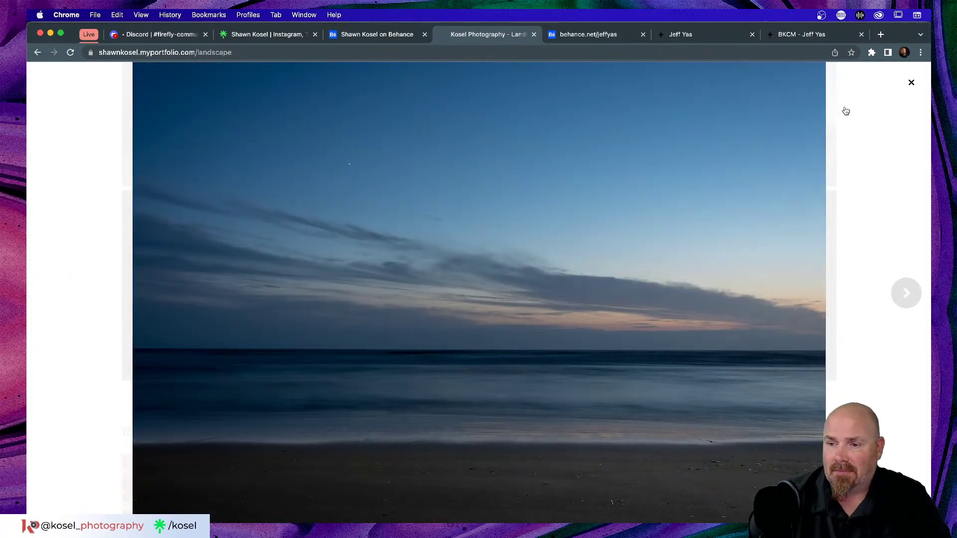
click(911, 83)
scroll(319, 432, up, 10)
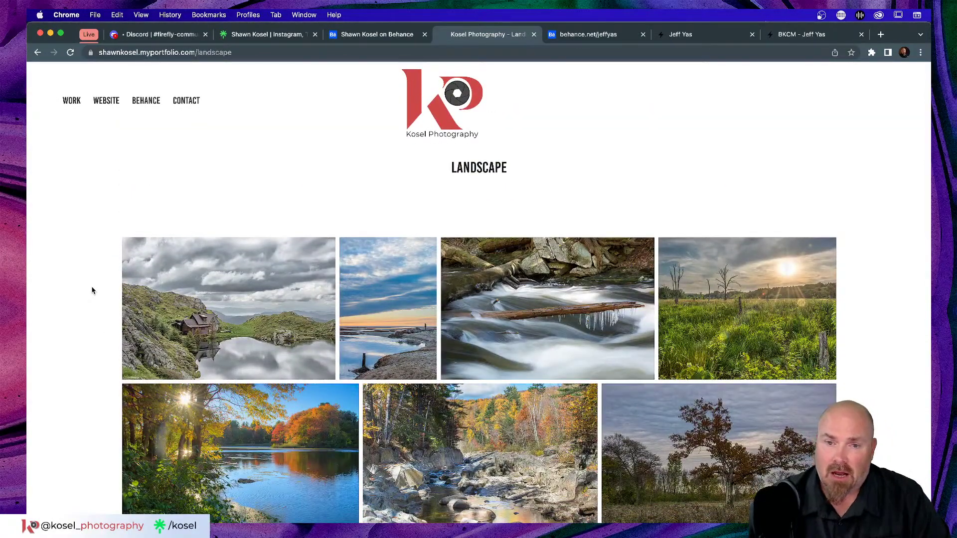
Close the portfolio site and go to the beginning of the photographer's Behance profile
click(533, 34)
click(284, 35)
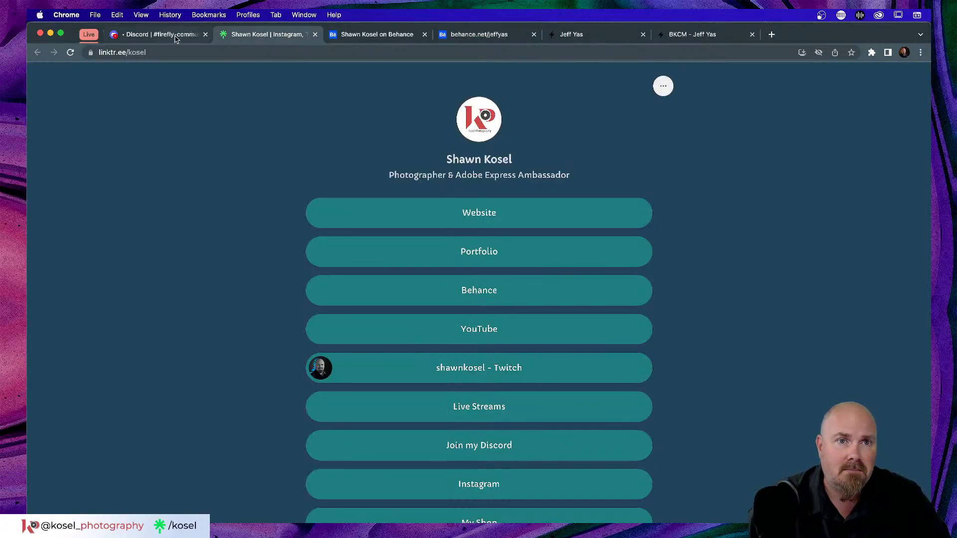
click(372, 34)
scroll(252, 385, up, 5)
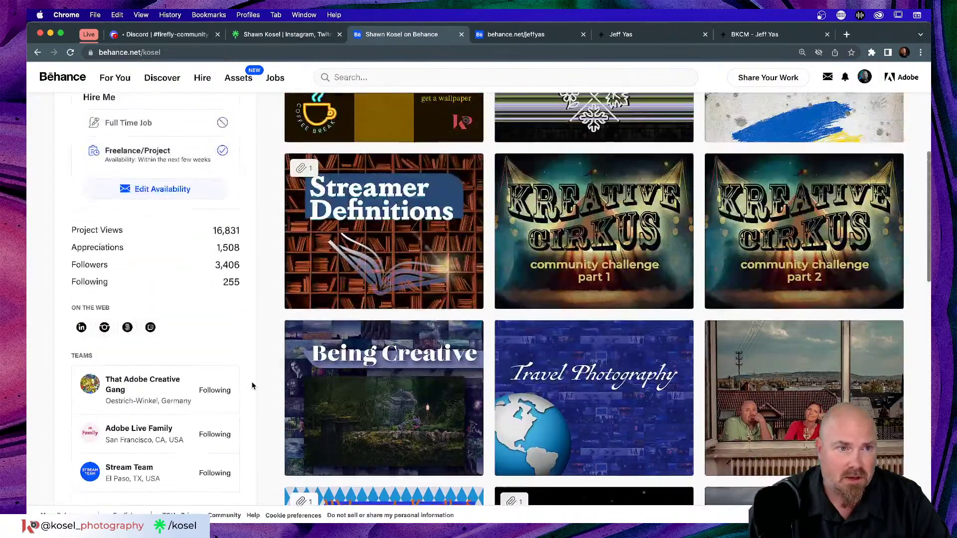
scroll(252, 385, up, 6)
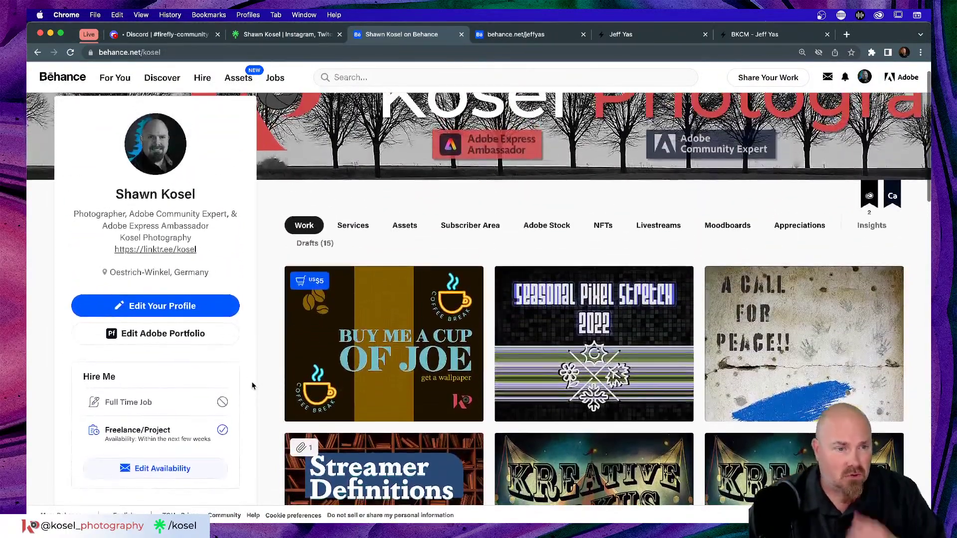
Open the published Kosel Photography site for editing in Adobe Portfolio from the Behance profile and look over its project covers
click(144, 338)
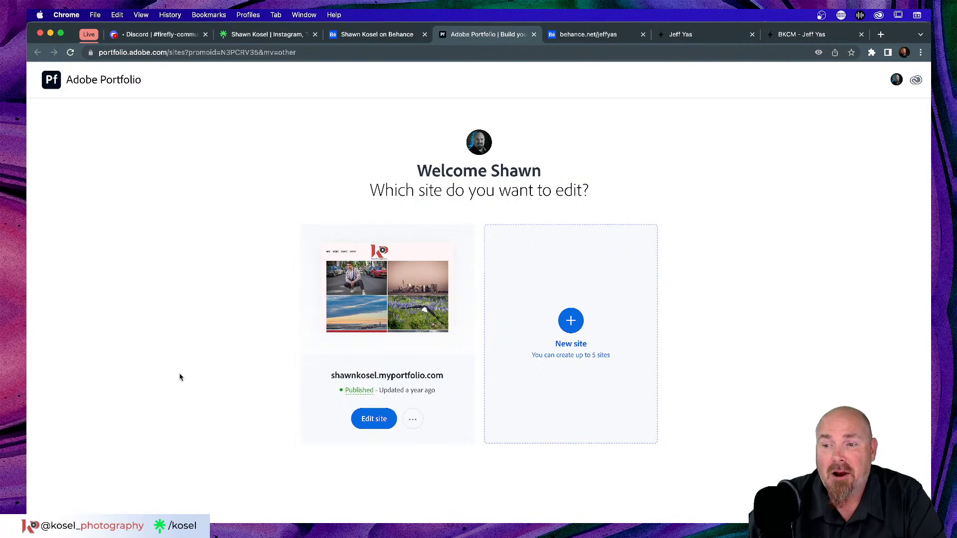
click(369, 419)
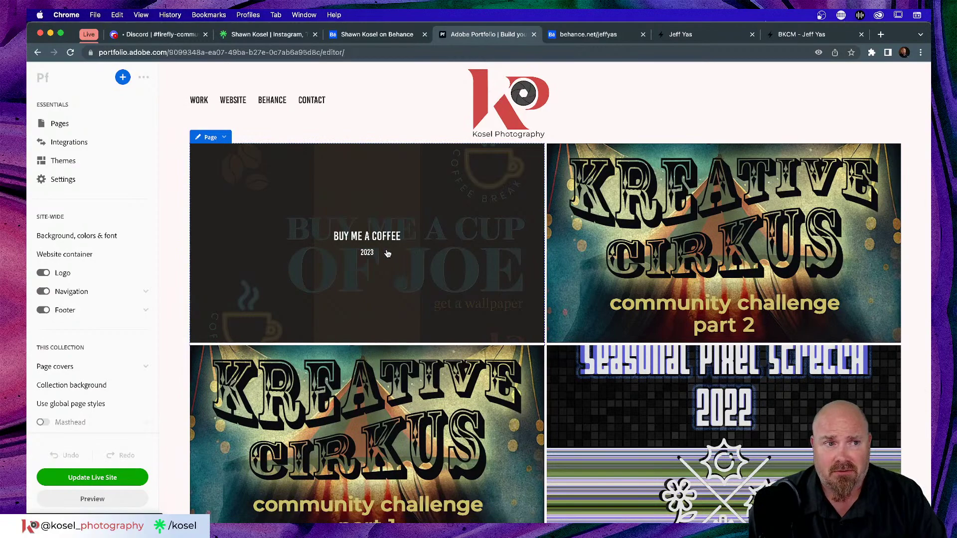
scroll(593, 250, down, 5)
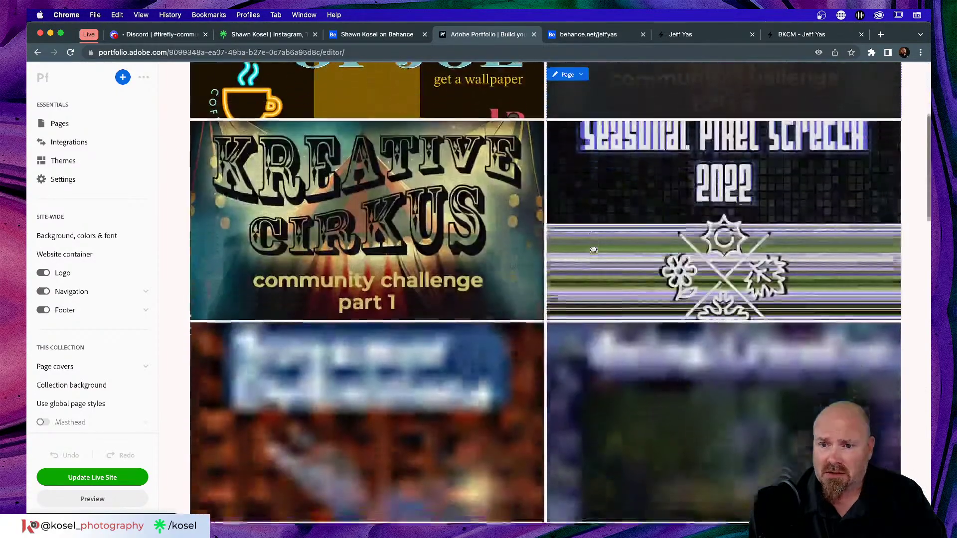
scroll(593, 249, down, 4)
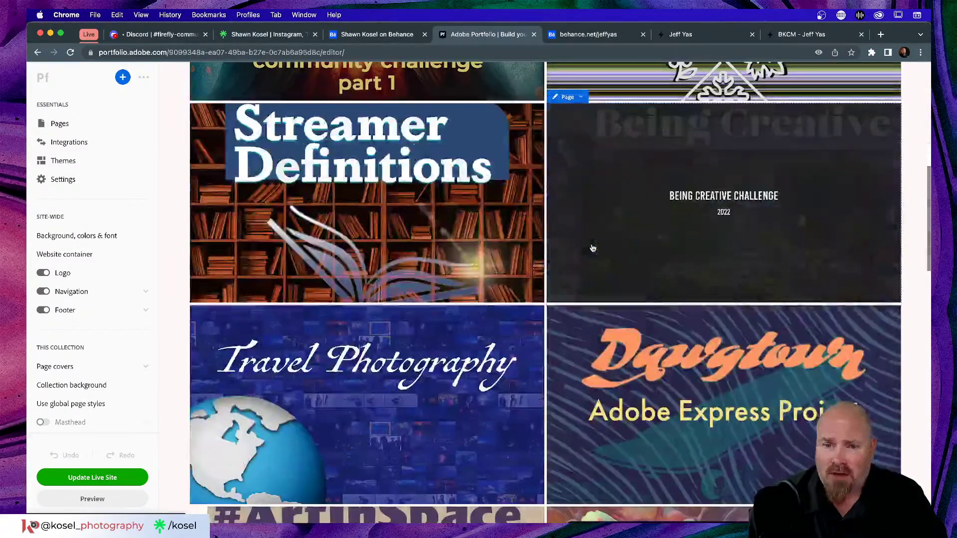
scroll(593, 248, up, 10)
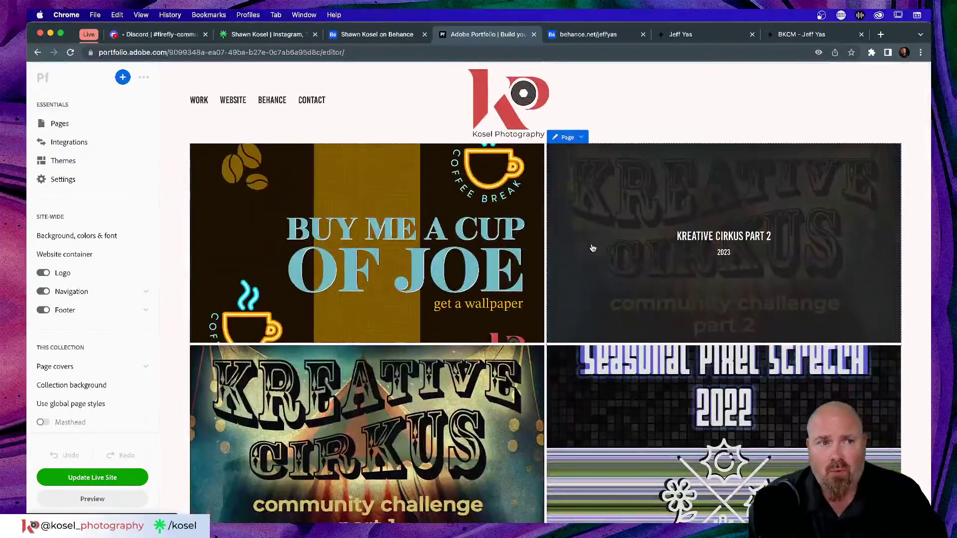
Hide the ten Behance projects from Buy Me a Coffee through Adobe Express in the site's Work collection
click(59, 123)
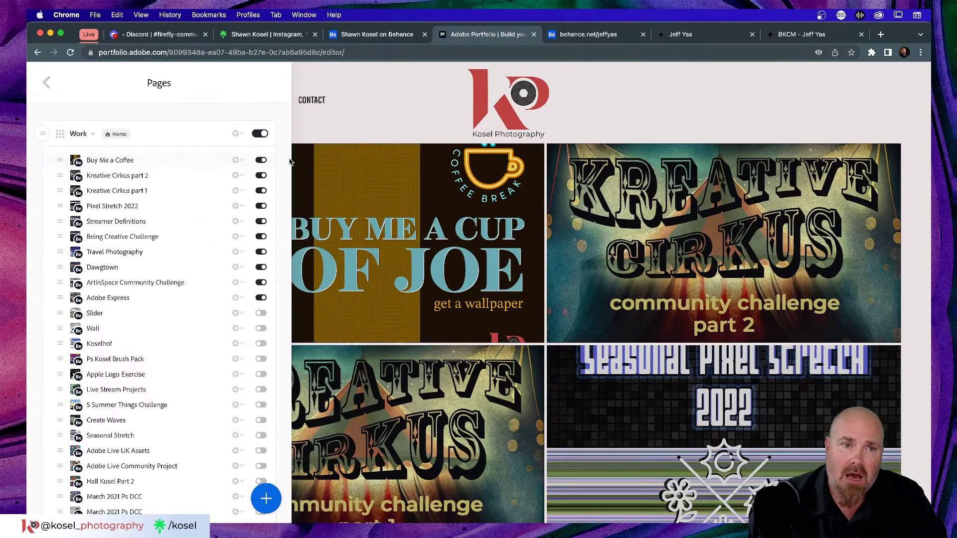
click(261, 159)
click(261, 175)
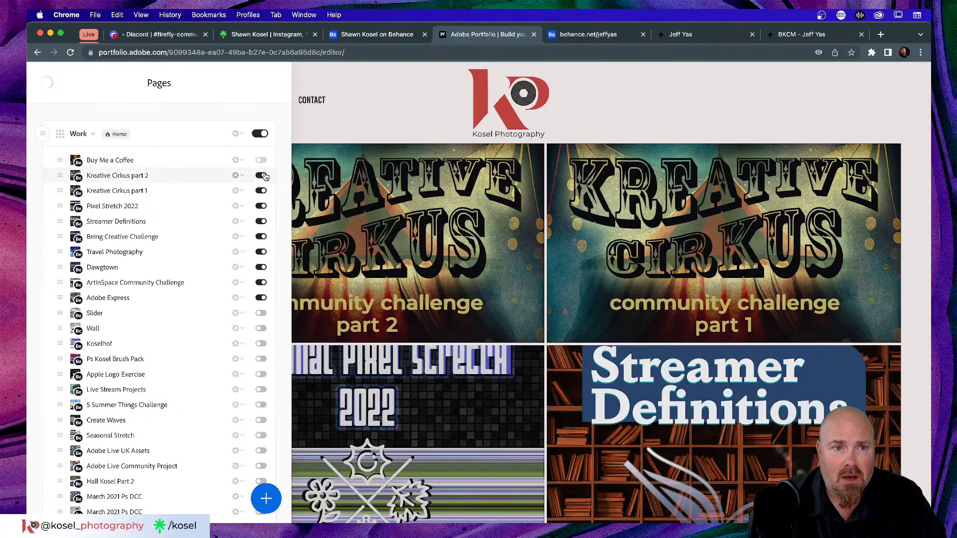
click(261, 190)
click(261, 205)
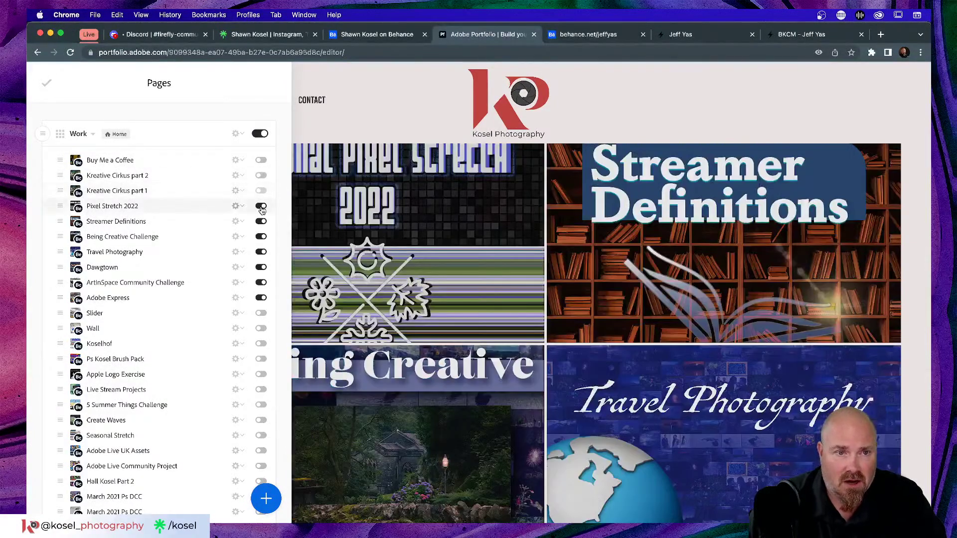
click(261, 222)
click(261, 236)
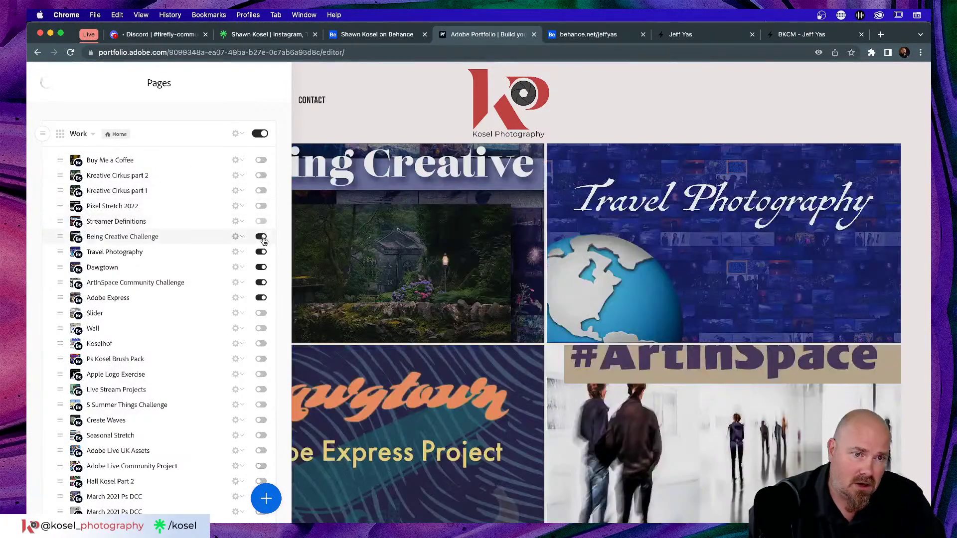
click(262, 252)
click(261, 267)
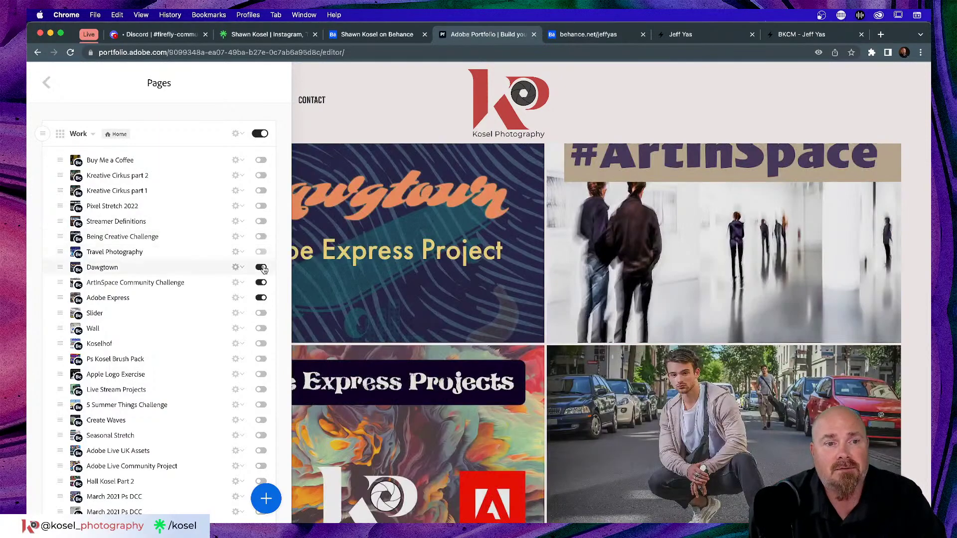
click(261, 283)
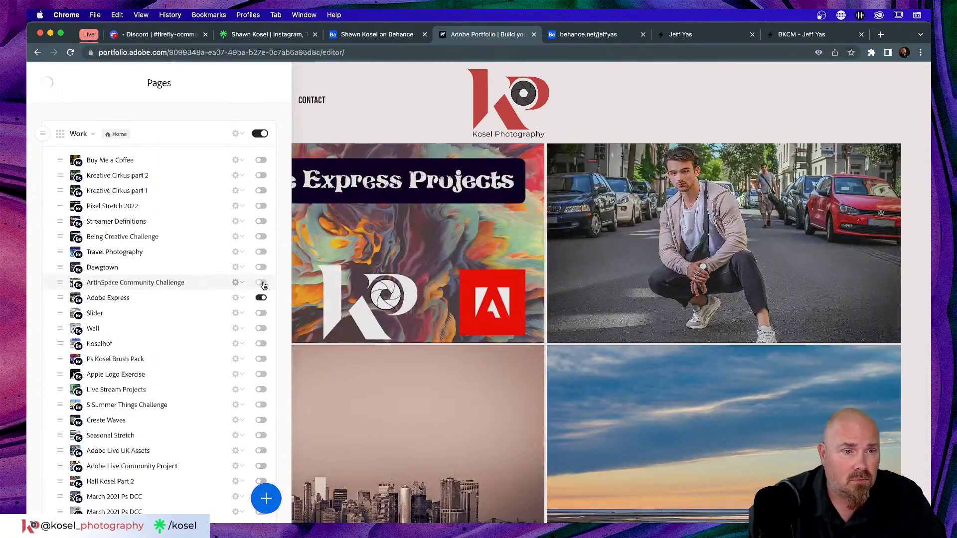
click(261, 298)
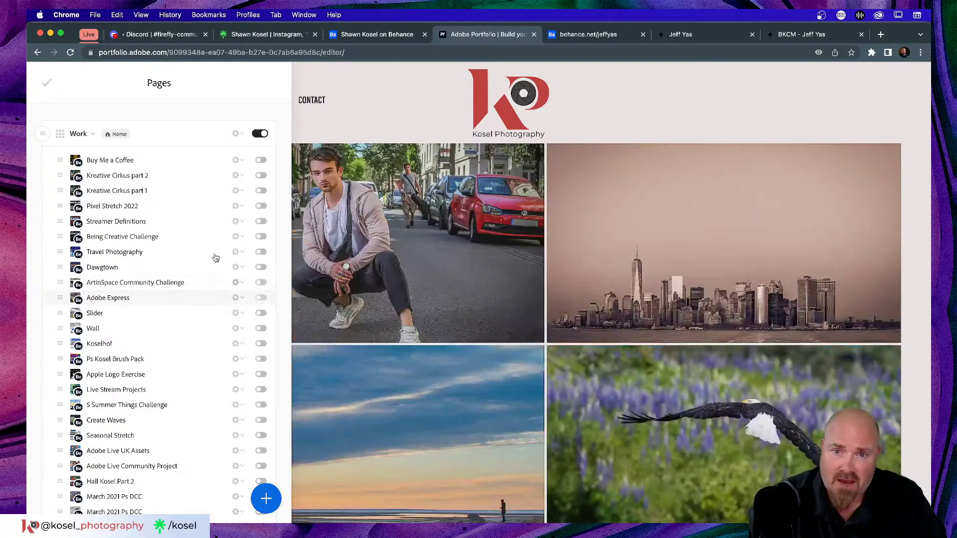
Review the remaining entries in the site's page list down to Contact, and return to the editor's main options
scroll(177, 229, down, 10)
scroll(178, 230, down, 7)
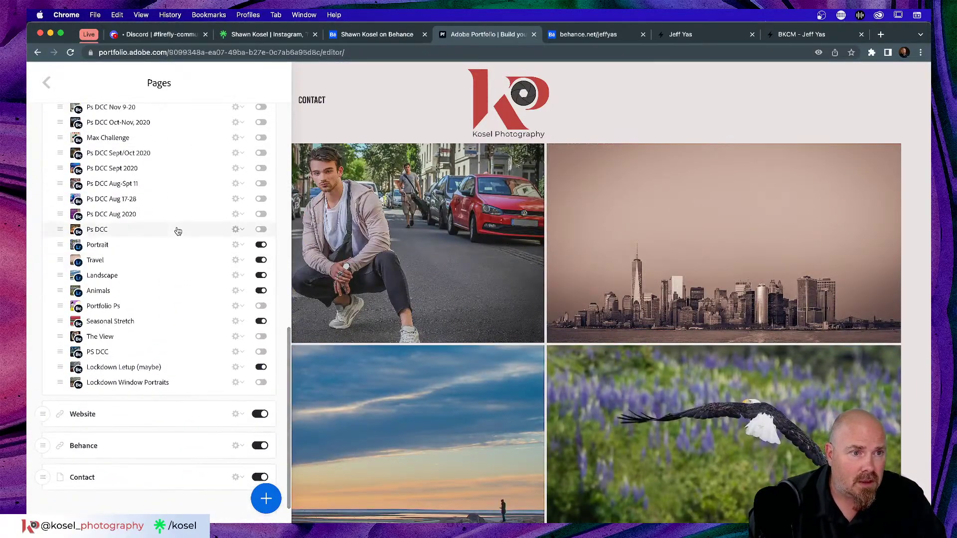
scroll(177, 230, down, 1)
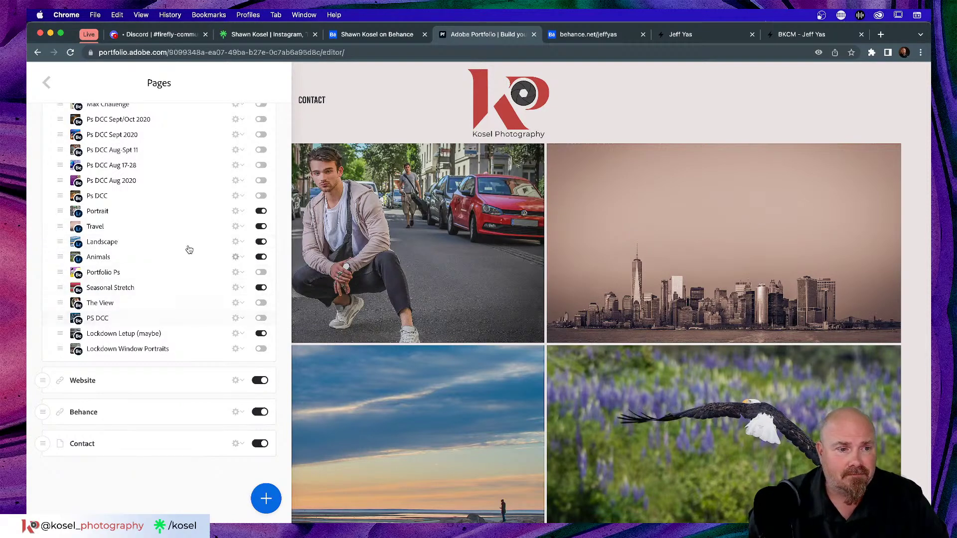
scroll(189, 241, up, 1)
scroll(190, 240, up, 15)
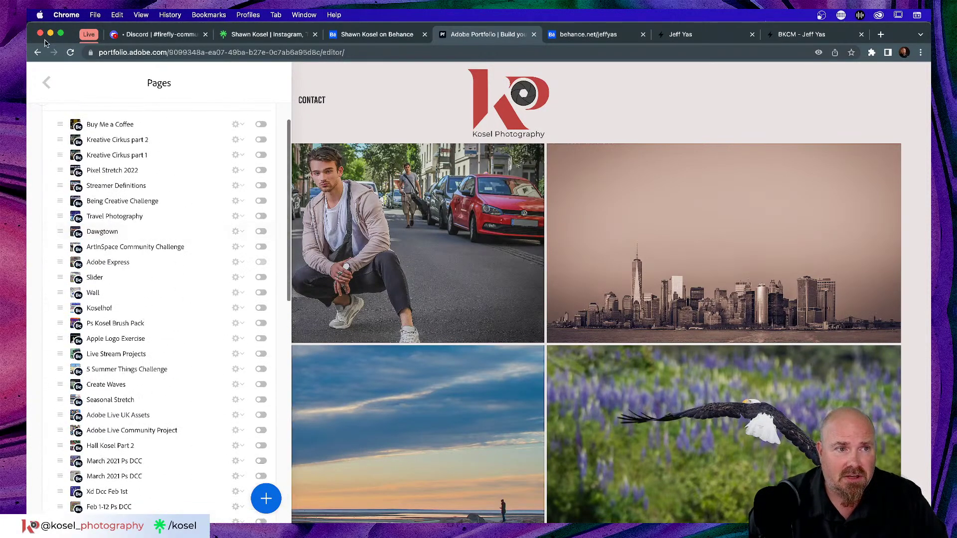
click(44, 83)
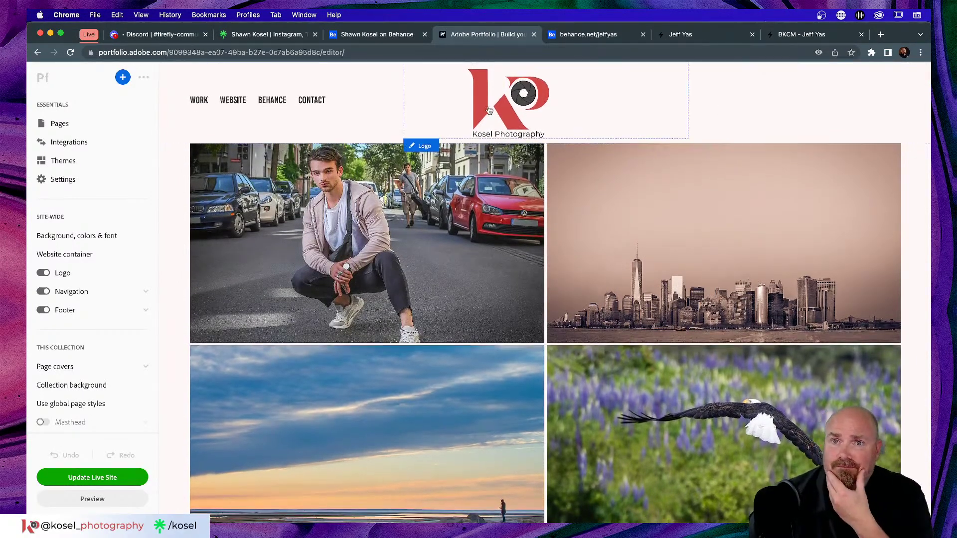
Close the site editor and open the Adobe Portfolio site linked on the Behance profile
click(533, 34)
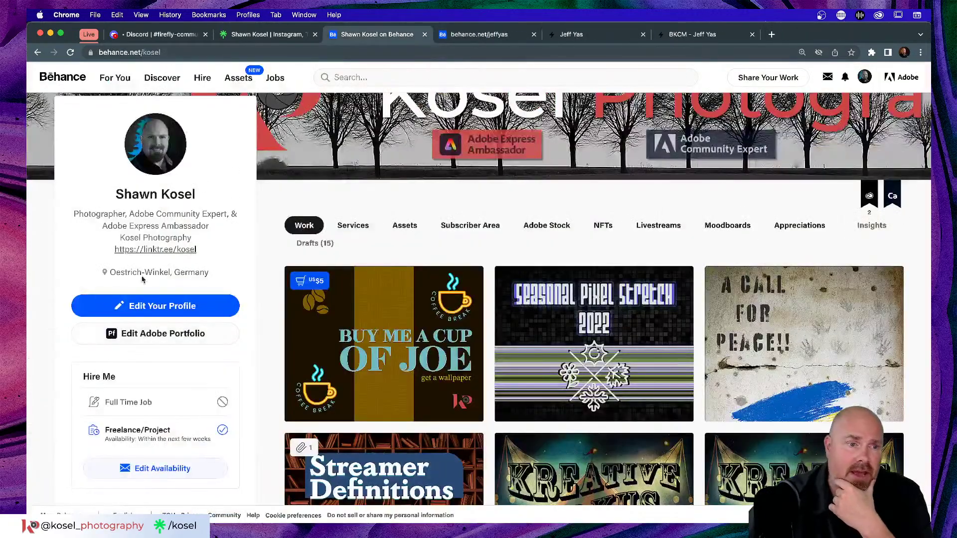
scroll(209, 279, down, 5)
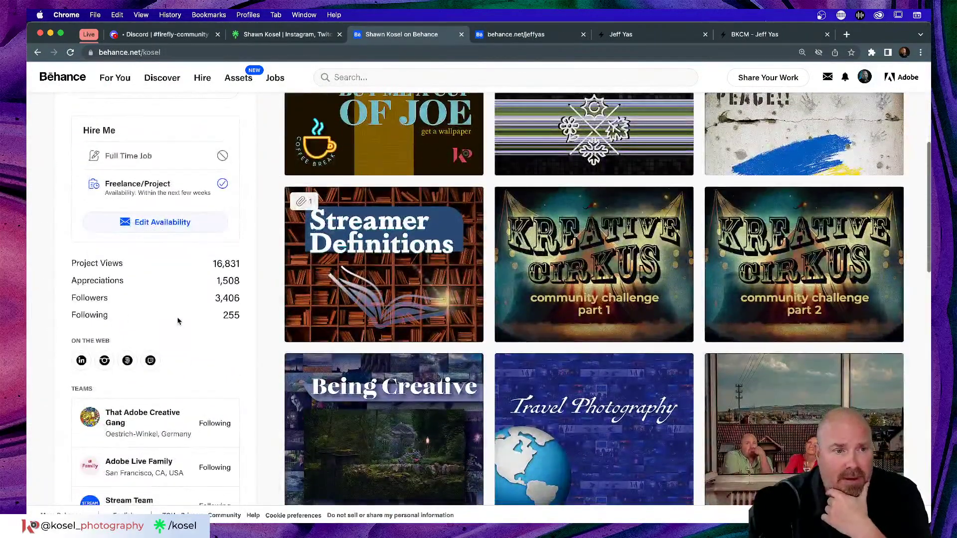
scroll(164, 348, down, 6)
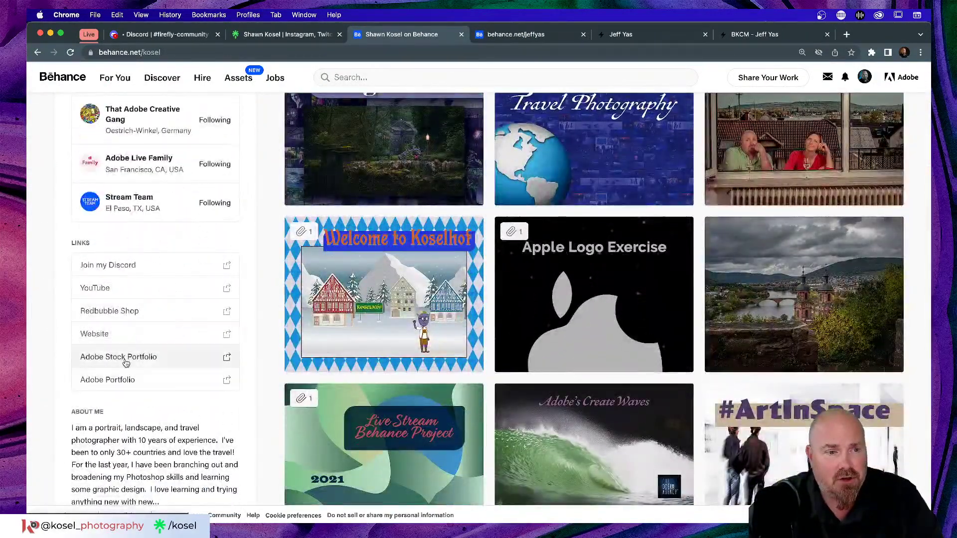
click(115, 382)
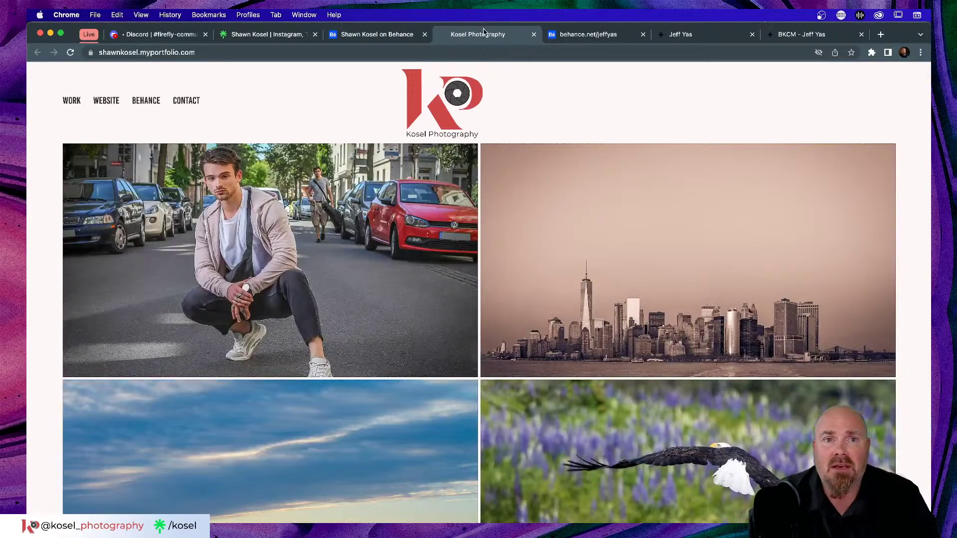
Go back to the Behance profile and open the Adobe Stock Portfolio linked there
click(389, 35)
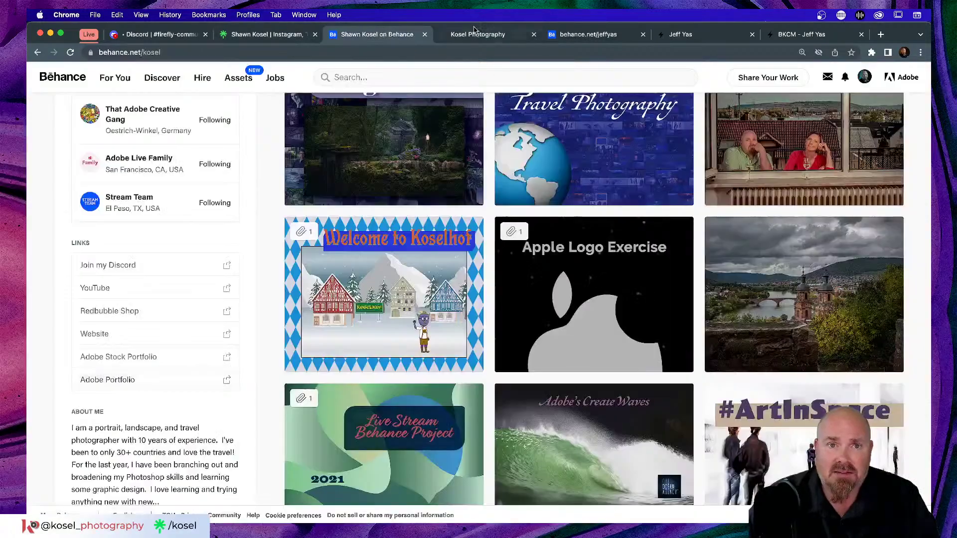
scroll(143, 210, down, 5)
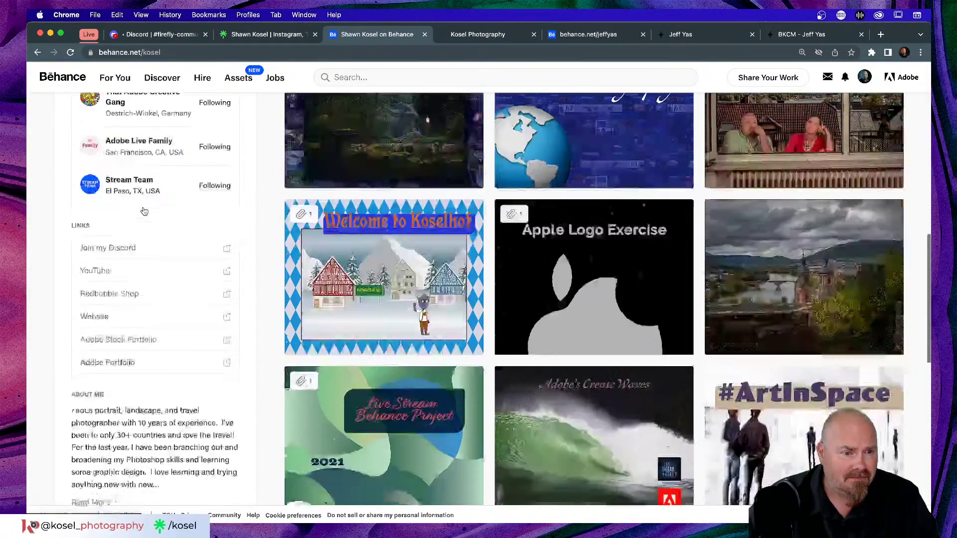
click(119, 225)
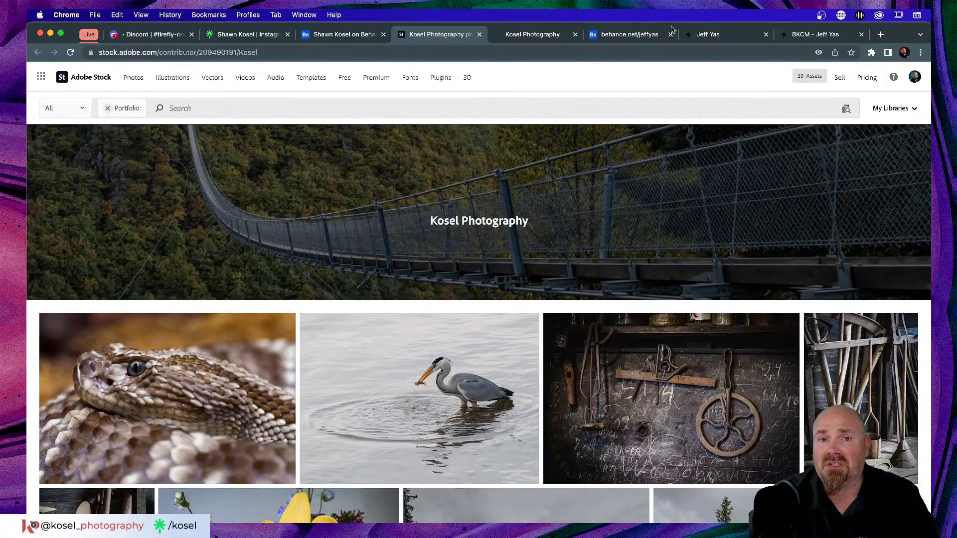
Return to the beginning of the Behance profile, showing its banner and Work section
click(324, 33)
scroll(418, 194, up, 8)
scroll(418, 194, up, 4)
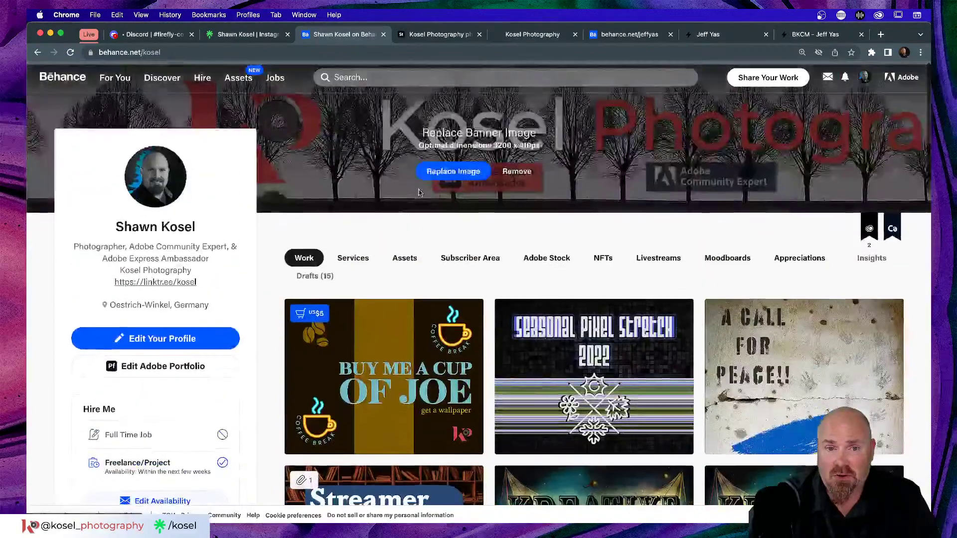
Switch back to the Kosel Photography portfolio on Adobe Stock and browse its photos
click(542, 266)
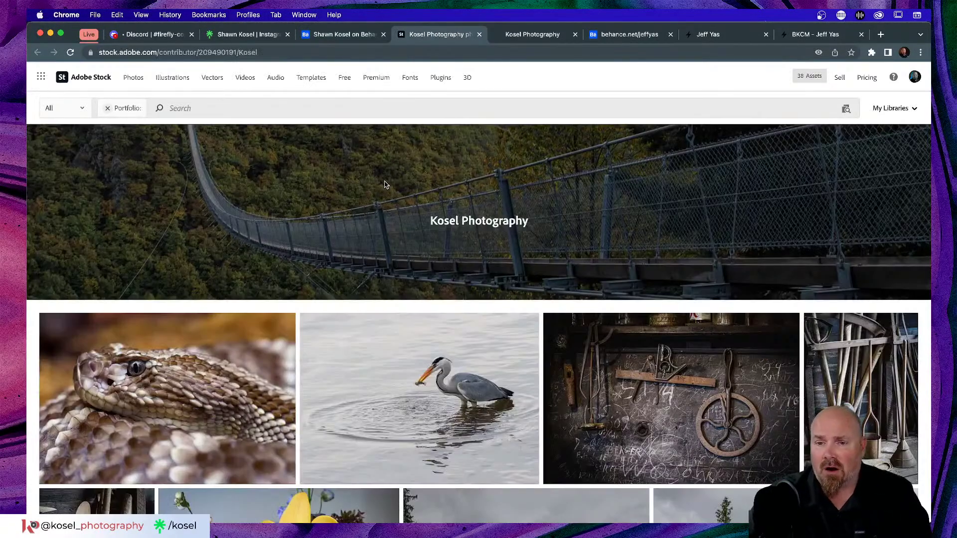
scroll(384, 185, down, 4)
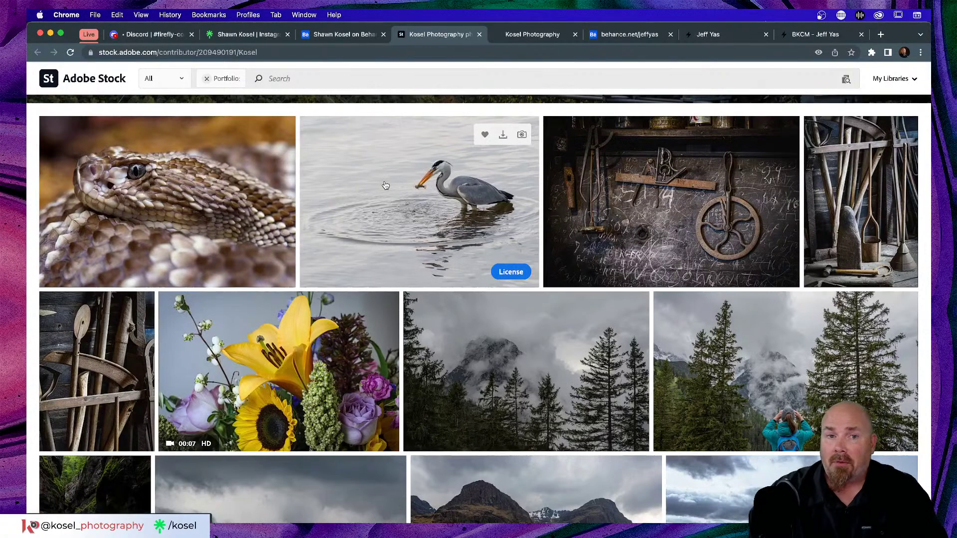
scroll(385, 186, up, 4)
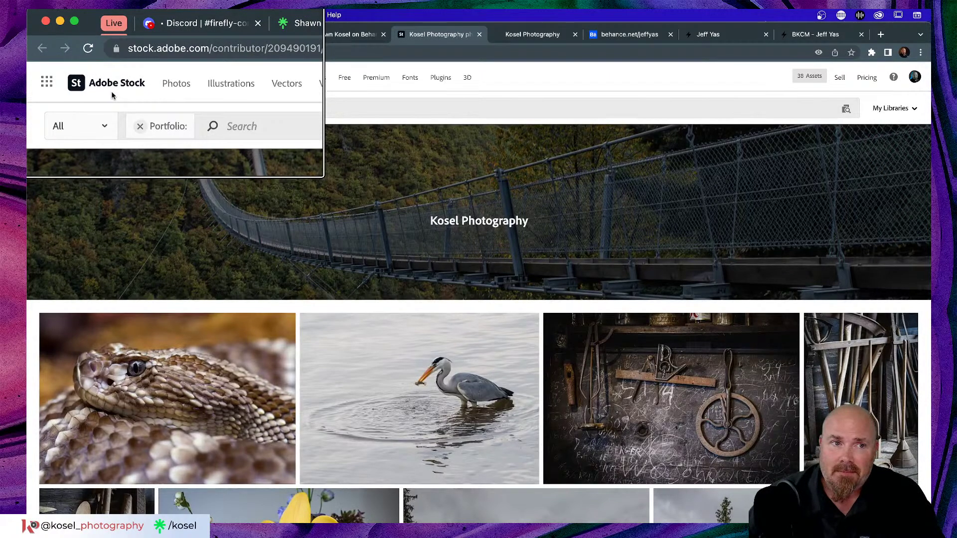
scroll(391, 196, down, 5)
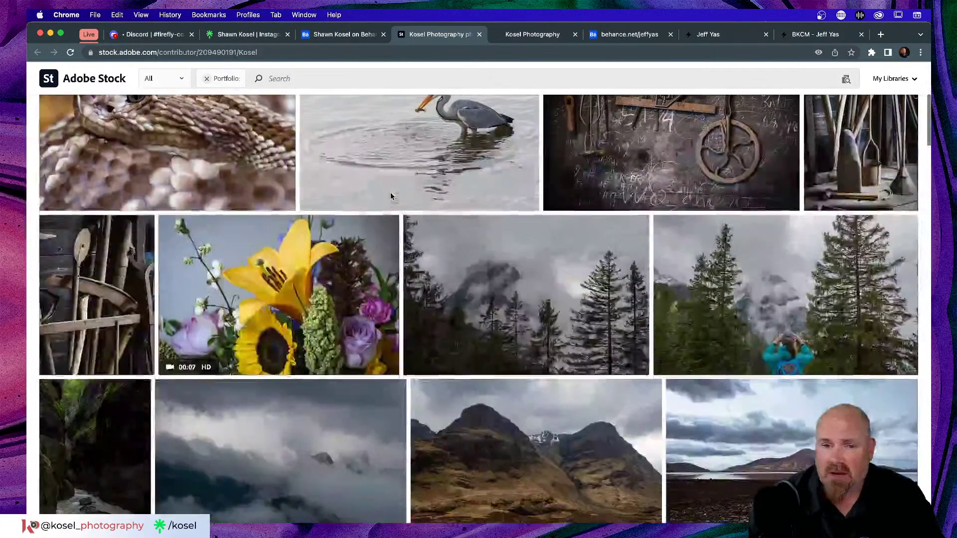
Look over the landscape and flower images in the Kosel Photography portfolio and return to its beginning
scroll(391, 196, down, 4)
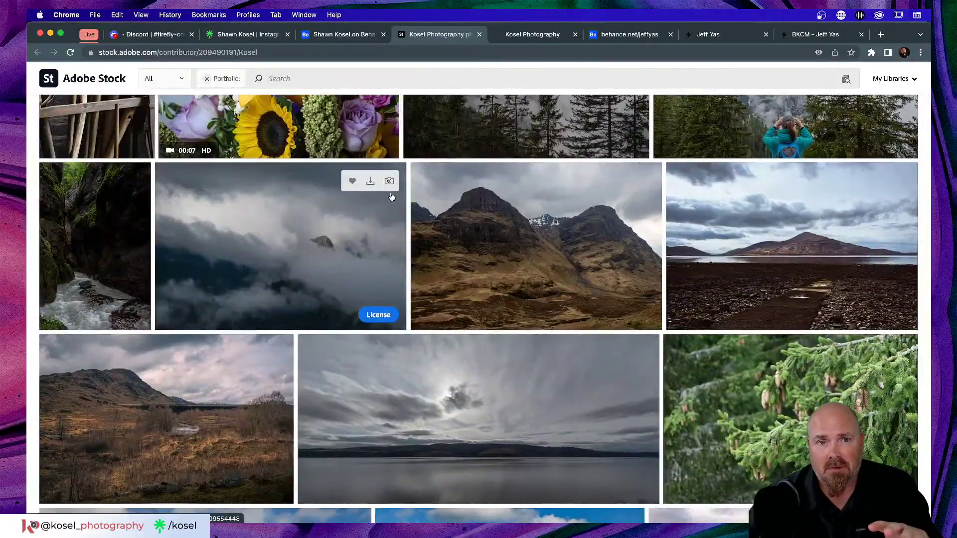
scroll(392, 196, up, 3)
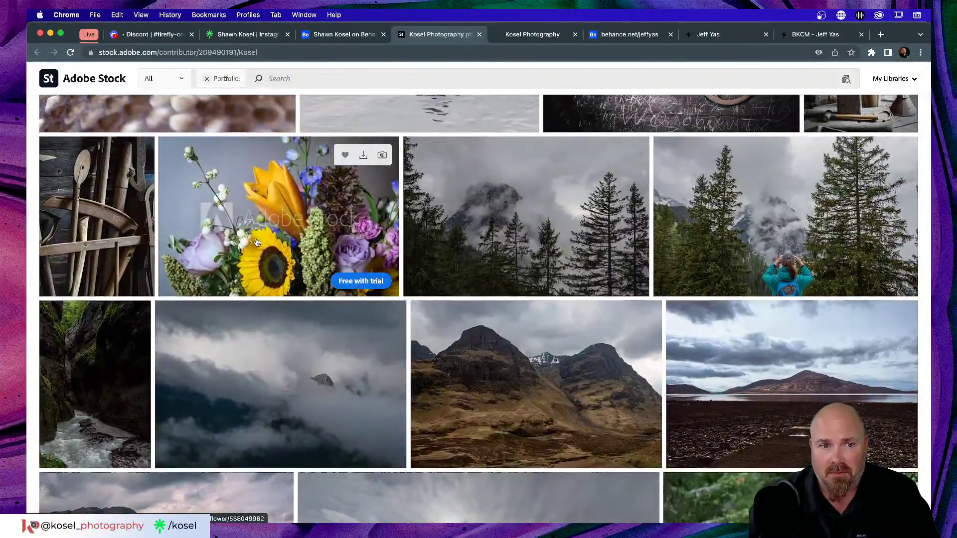
scroll(257, 243, up, 1)
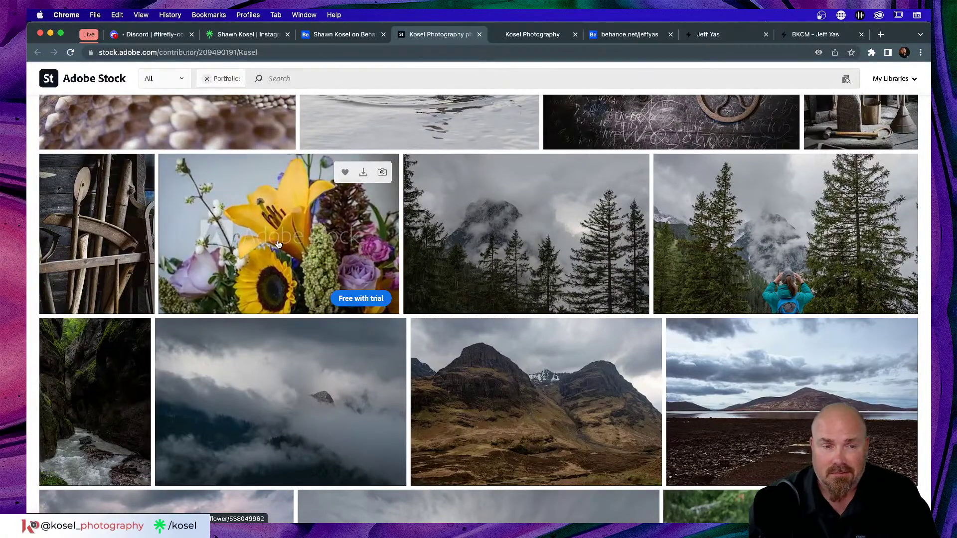
scroll(504, 226, down, 3)
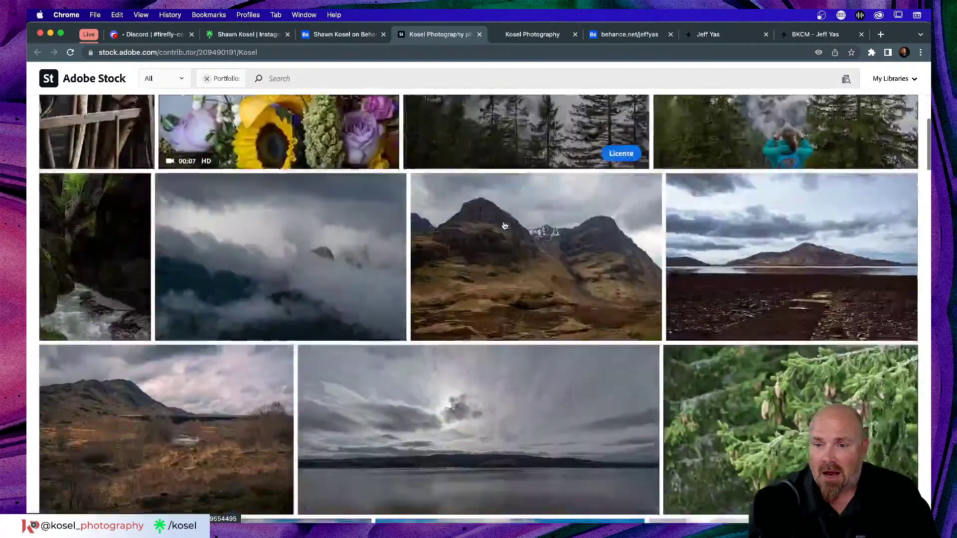
scroll(504, 226, down, 9)
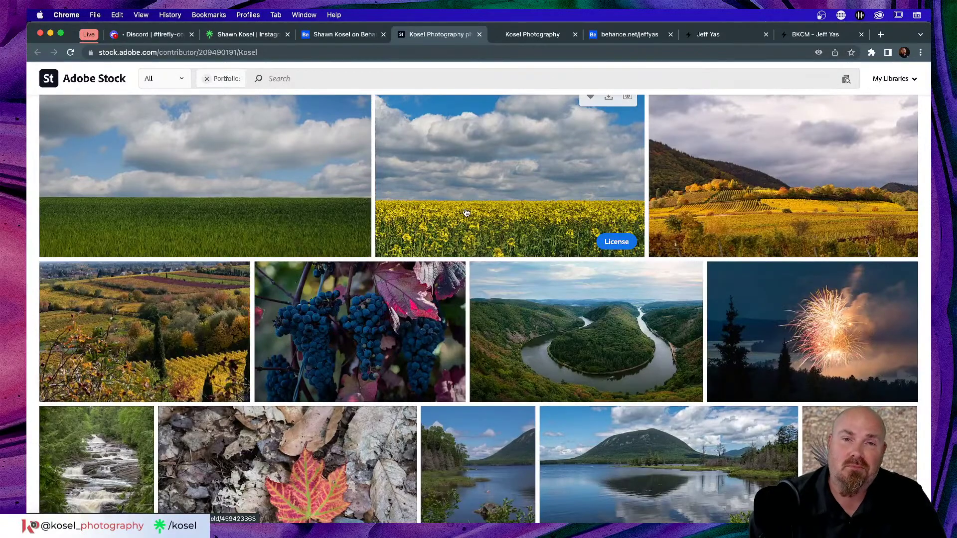
scroll(470, 214, up, 20)
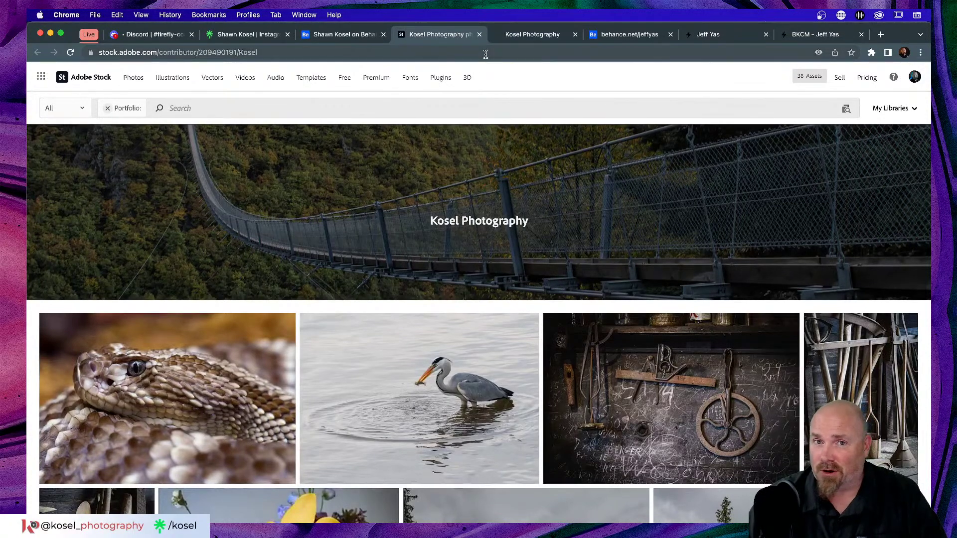
Close the Kosel Photography site on Adobe Portfolio and the other designer's Behance profile
click(541, 36)
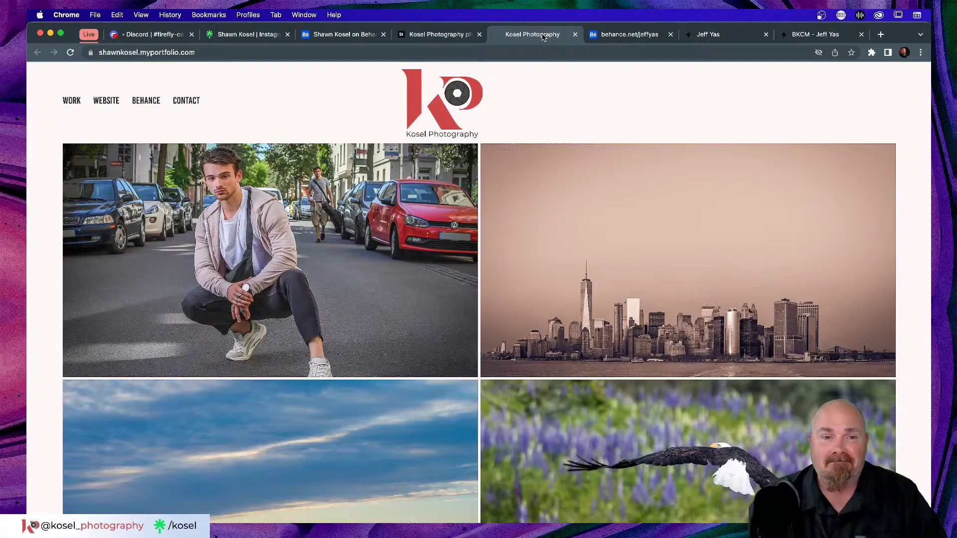
click(574, 35)
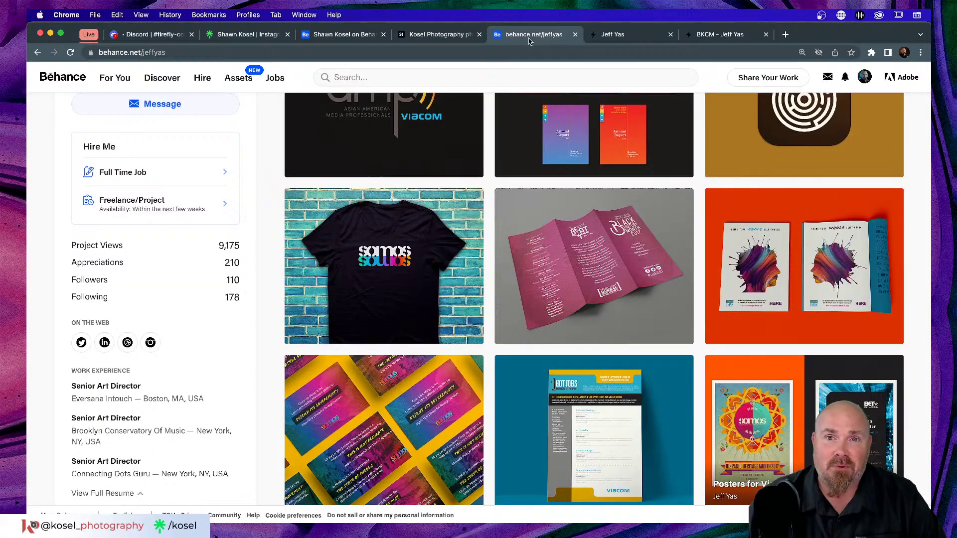
click(575, 34)
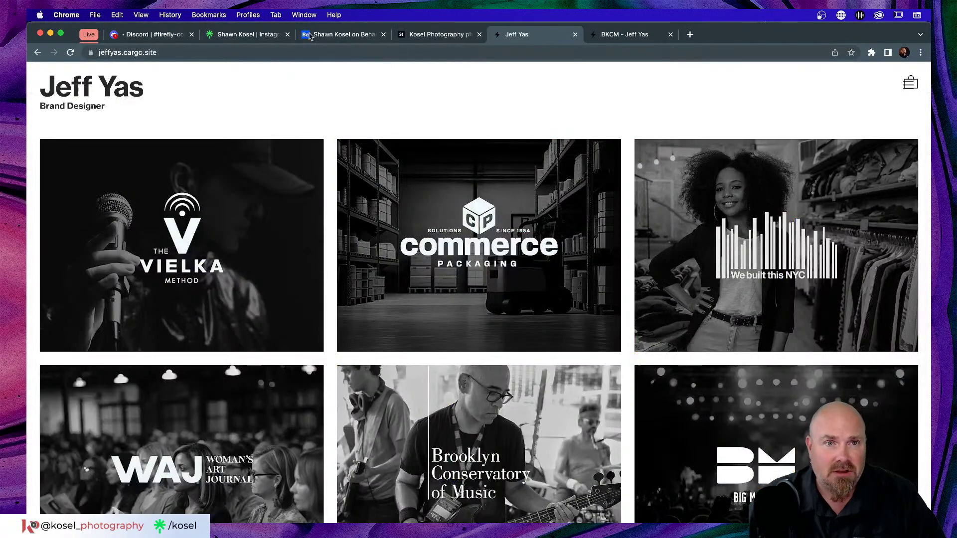
Return to the Kosel Photography Behance profile and show the first assets in its Adobe Stock section
click(358, 34)
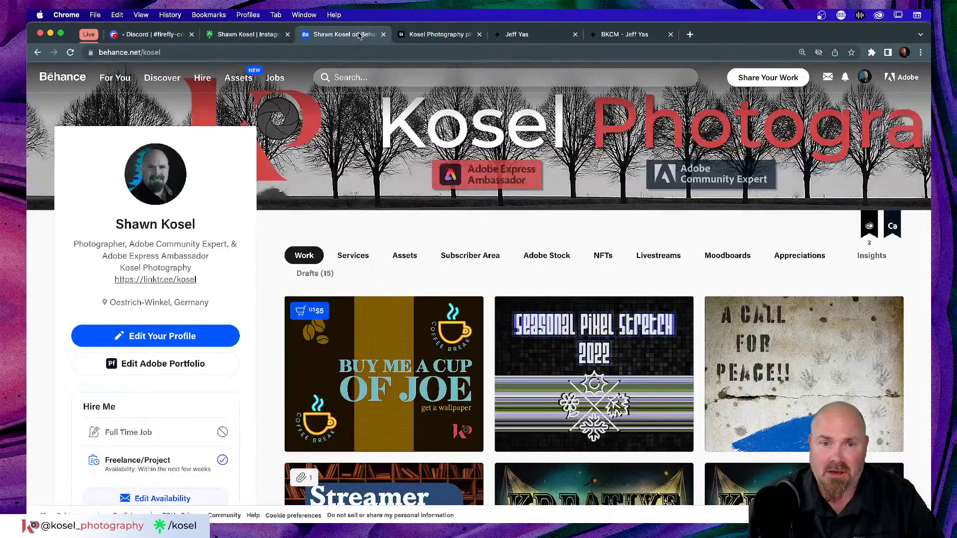
click(539, 258)
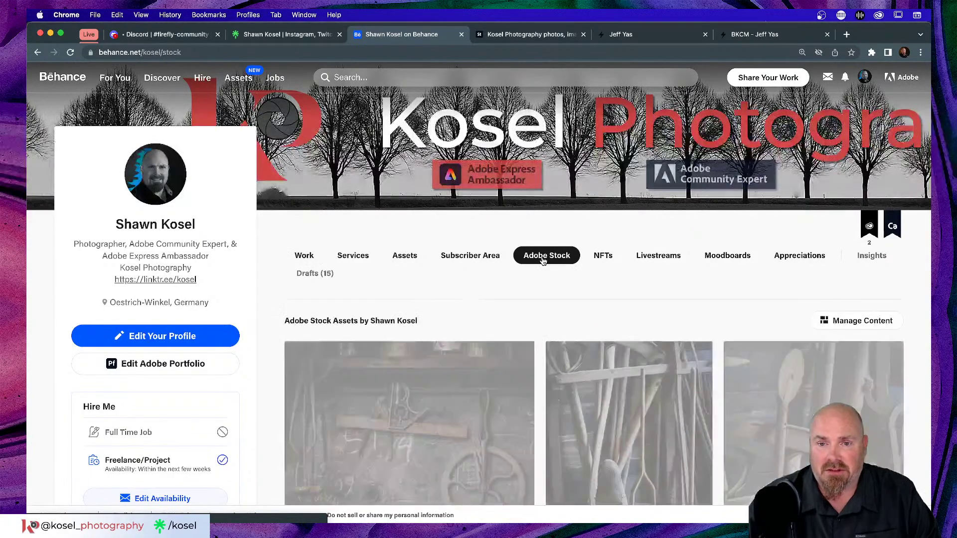
scroll(543, 261, down, 1)
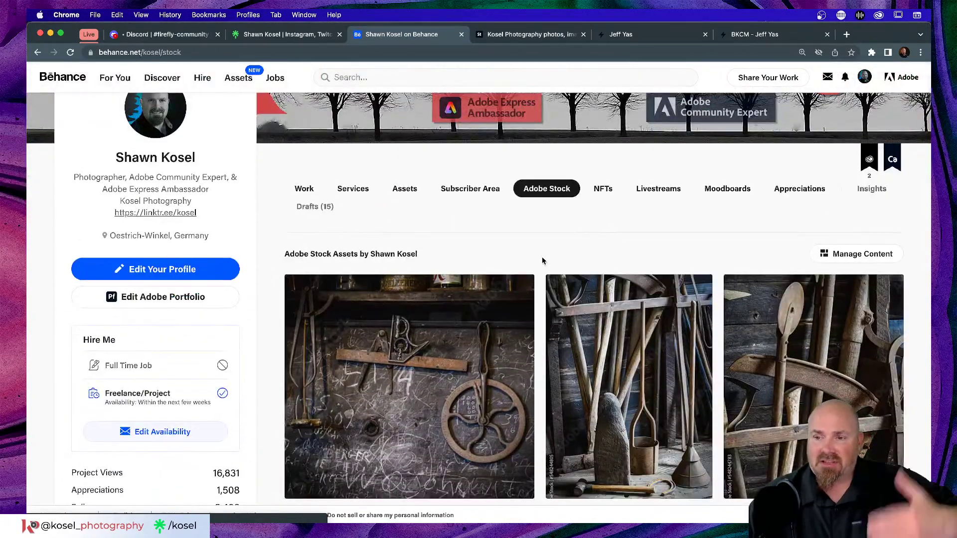
scroll(542, 260, down, 3)
scroll(542, 260, down, 1)
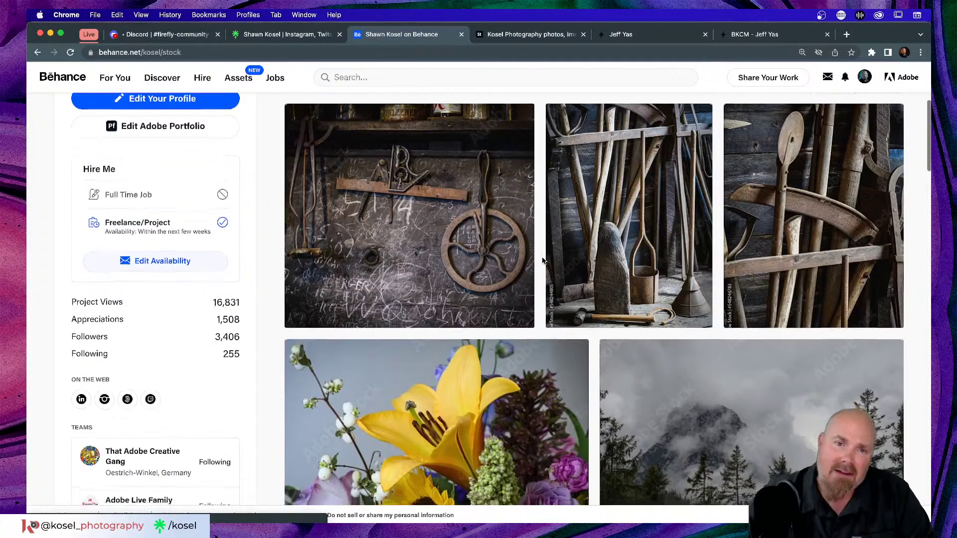
scroll(542, 260, up, 5)
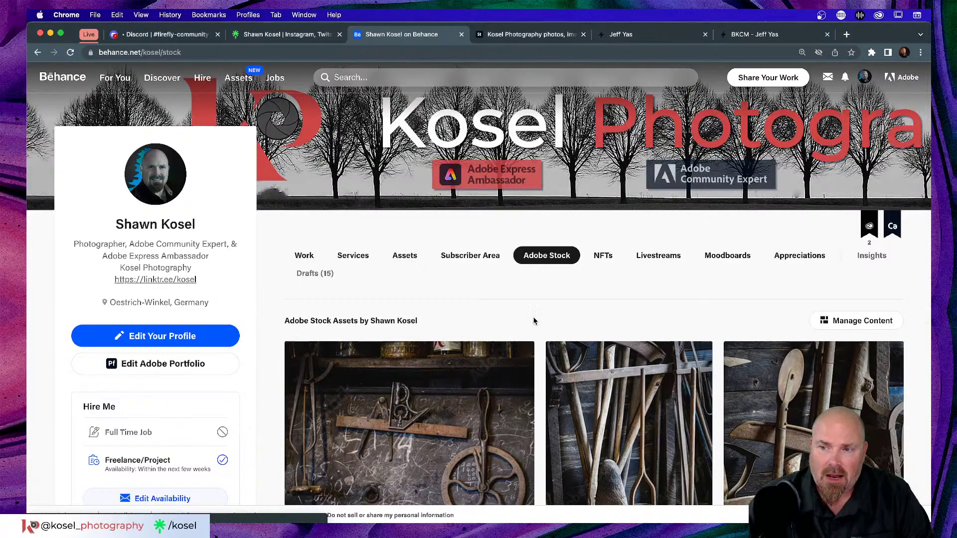
Examine the Adobe Stock assets on the Behance profile, including their download links and the watermark on the misty mountain photo
scroll(534, 320, down, 5)
scroll(533, 321, down, 2)
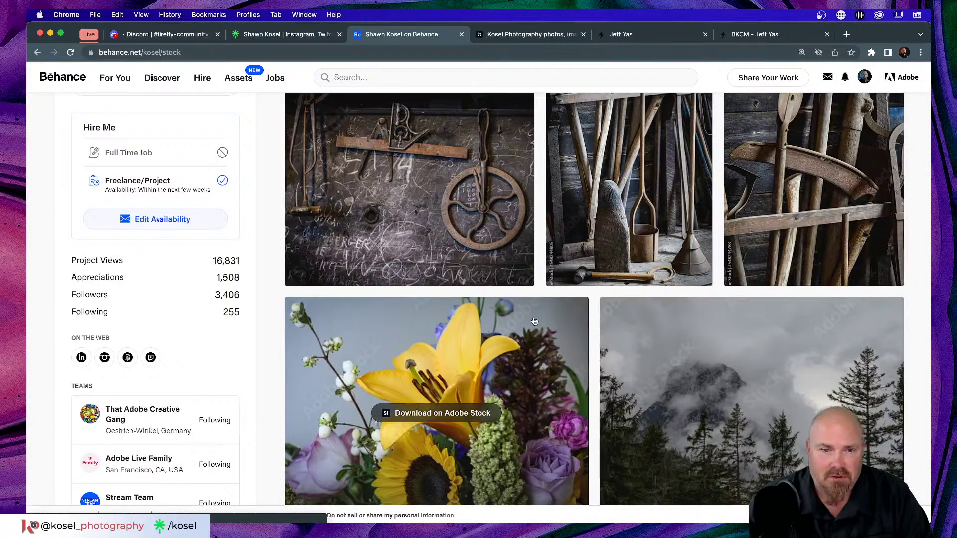
scroll(534, 321, down, 3)
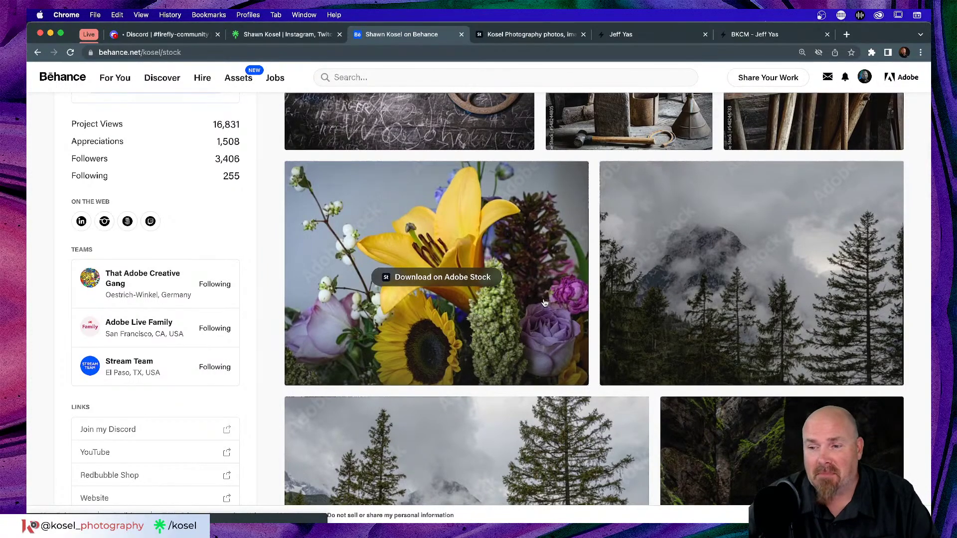
scroll(544, 303, down, 5)
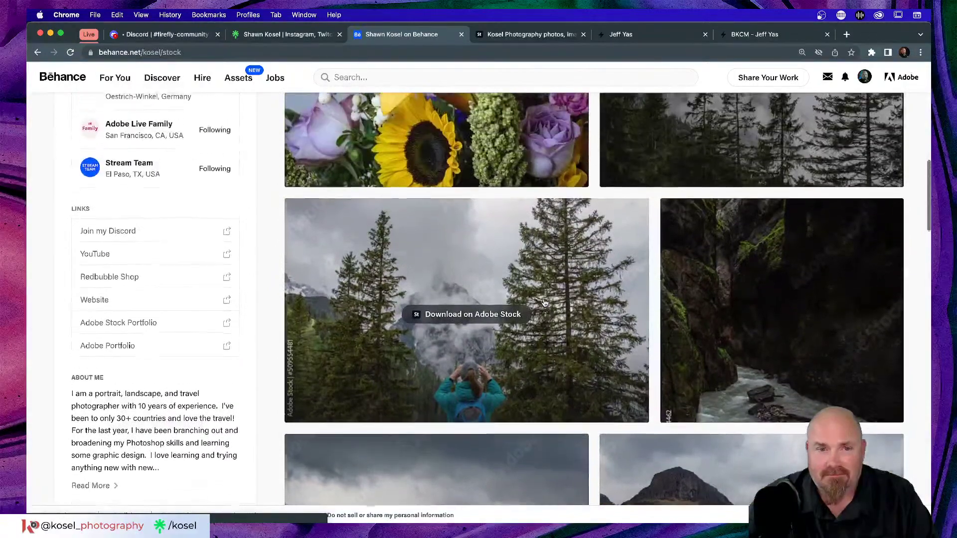
scroll(580, 249, up, 3)
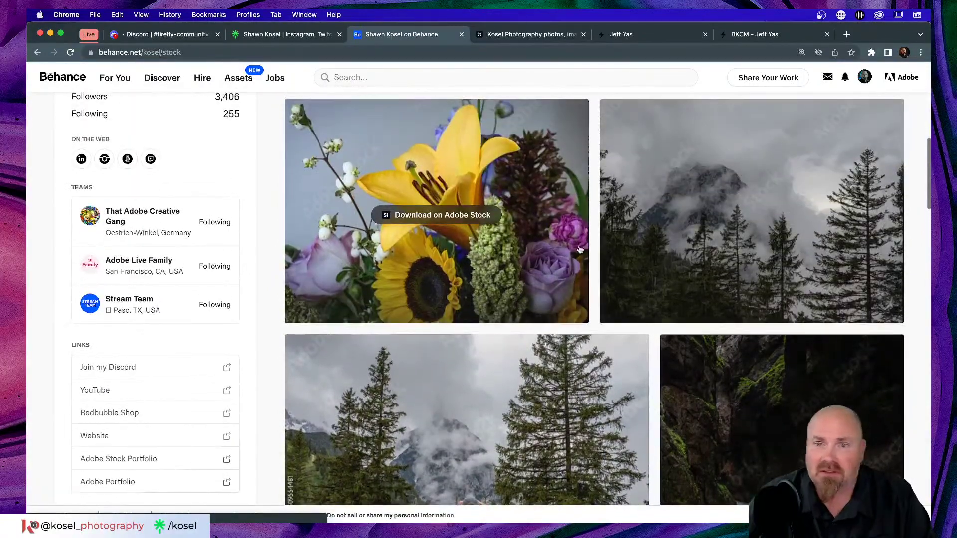
scroll(666, 182, down, 5)
scroll(666, 182, up, 3)
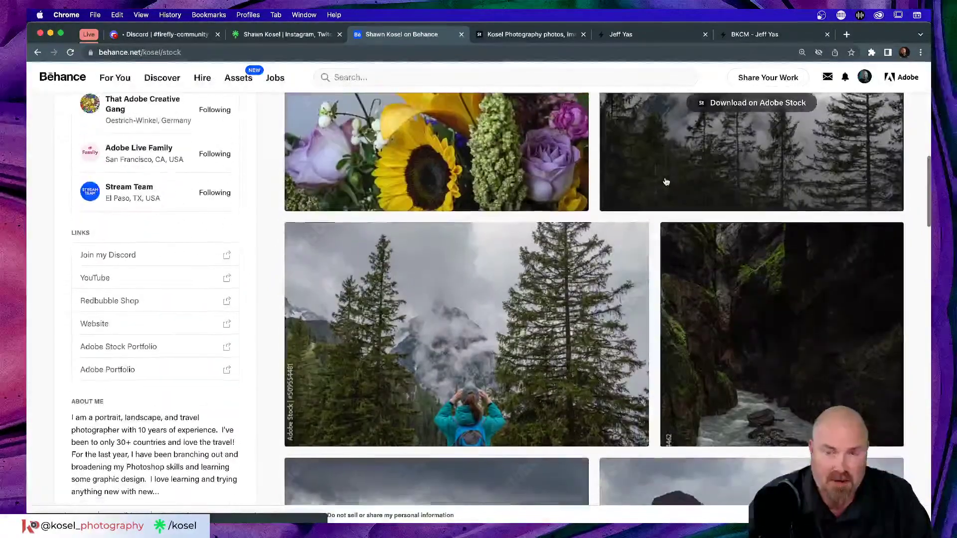
scroll(665, 182, up, 3)
mouse_move(659, 187)
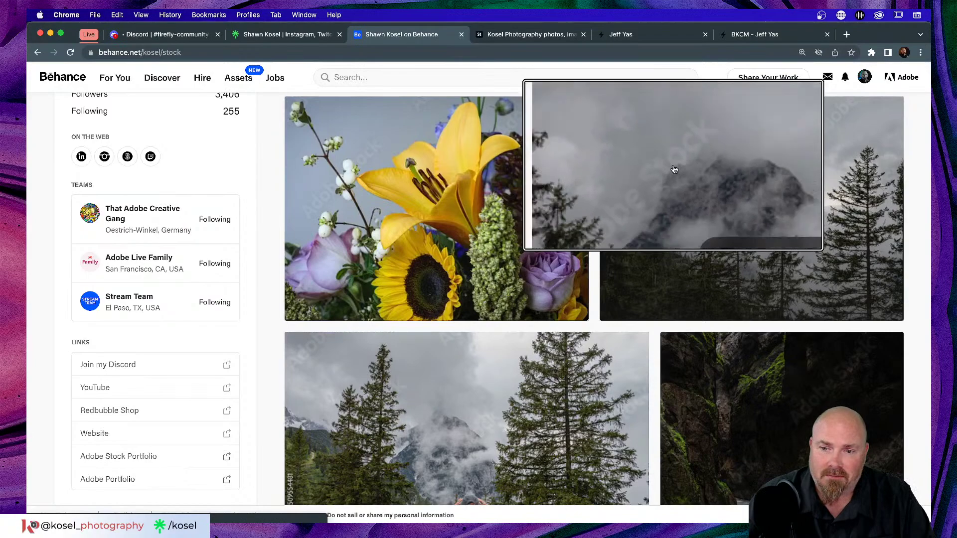
scroll(651, 187, down, 5)
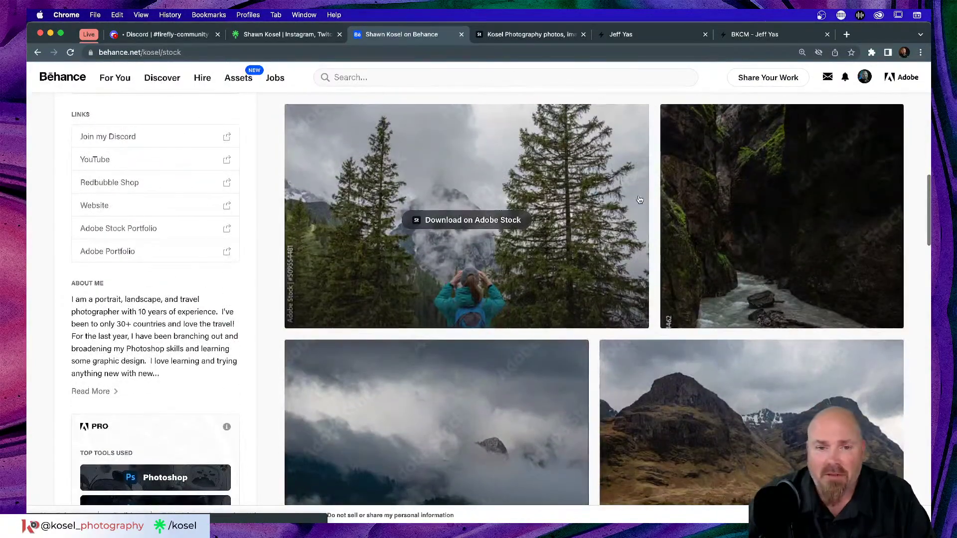
scroll(607, 207, down, 10)
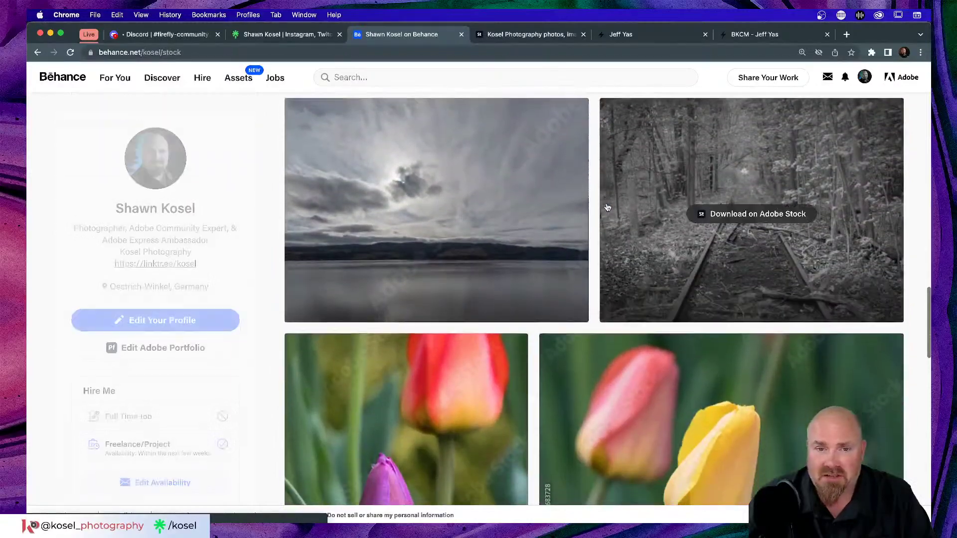
Return to the start of the Behance Adobe Stock section and switch to the Kosel Photography contributor page on Adobe Stock
scroll(607, 207, up, 10)
scroll(607, 207, up, 15)
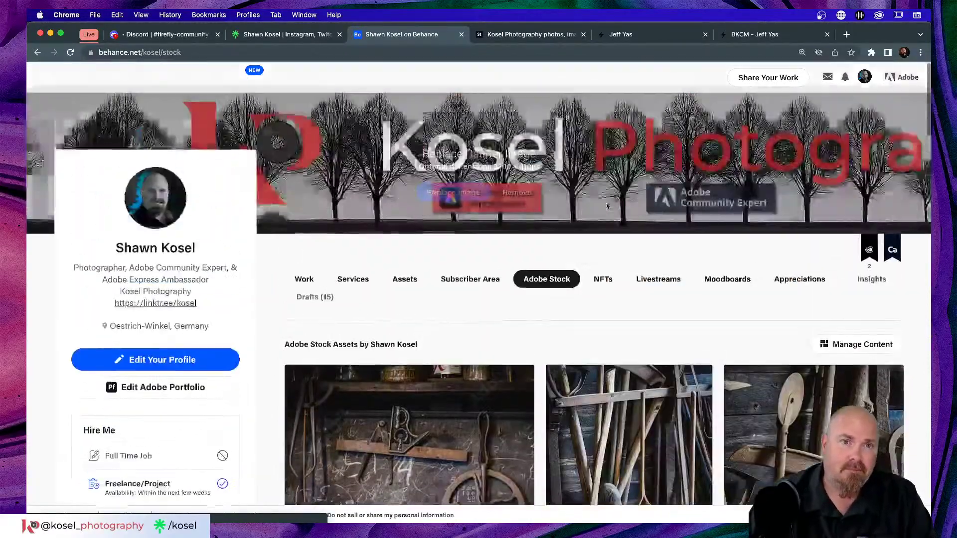
click(540, 34)
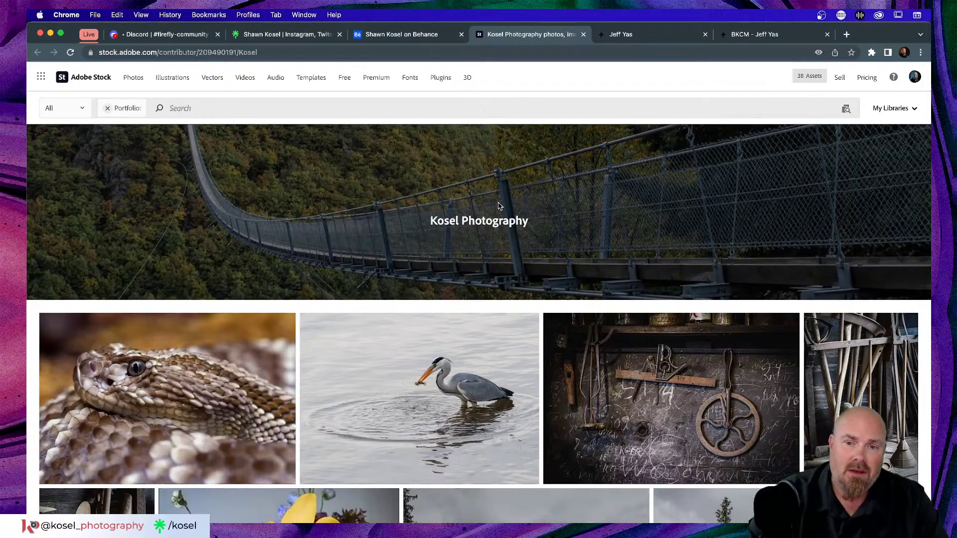
scroll(485, 207, down, 4)
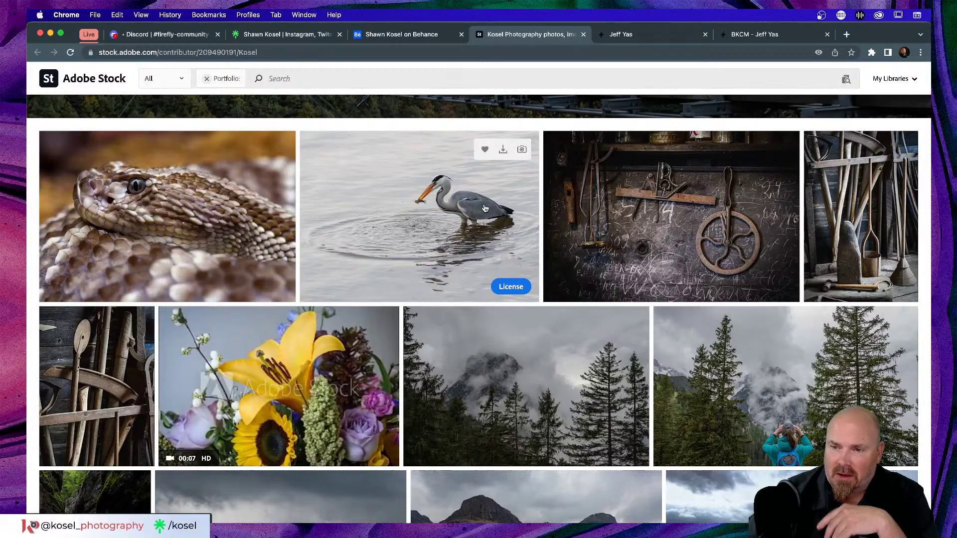
Go back to the Behance profile, open its Adobe Stock Portfolio link again and select the opened page's web address
click(417, 34)
scroll(238, 243, down, 5)
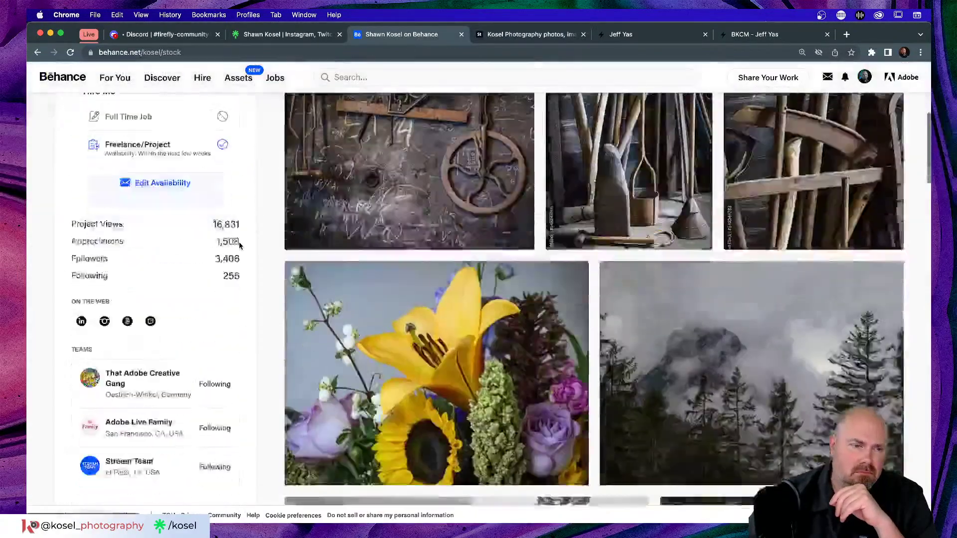
scroll(238, 241, down, 7)
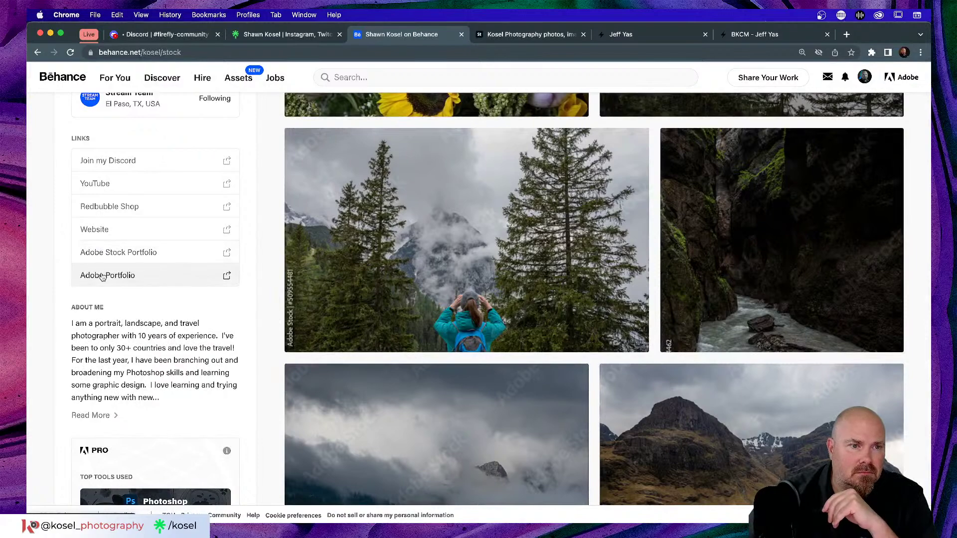
click(107, 252)
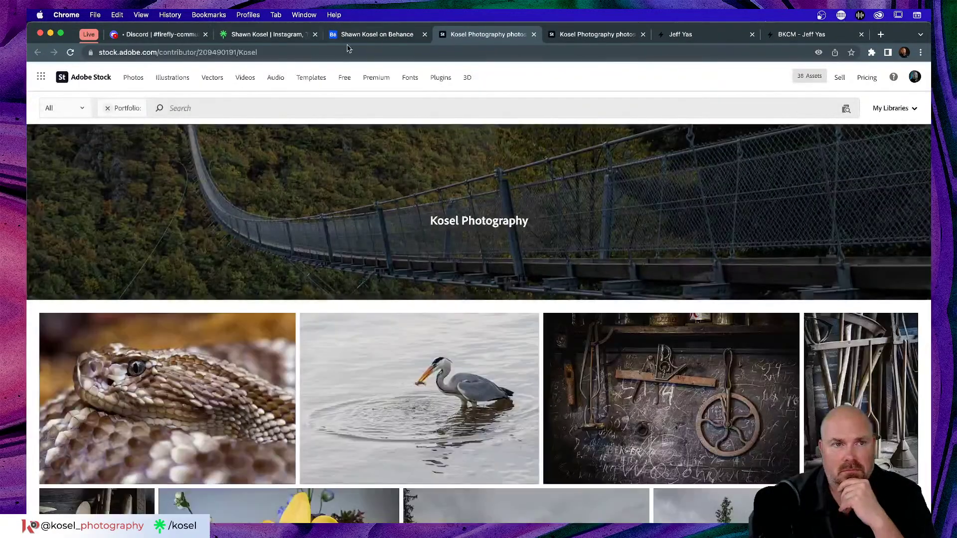
click(348, 50)
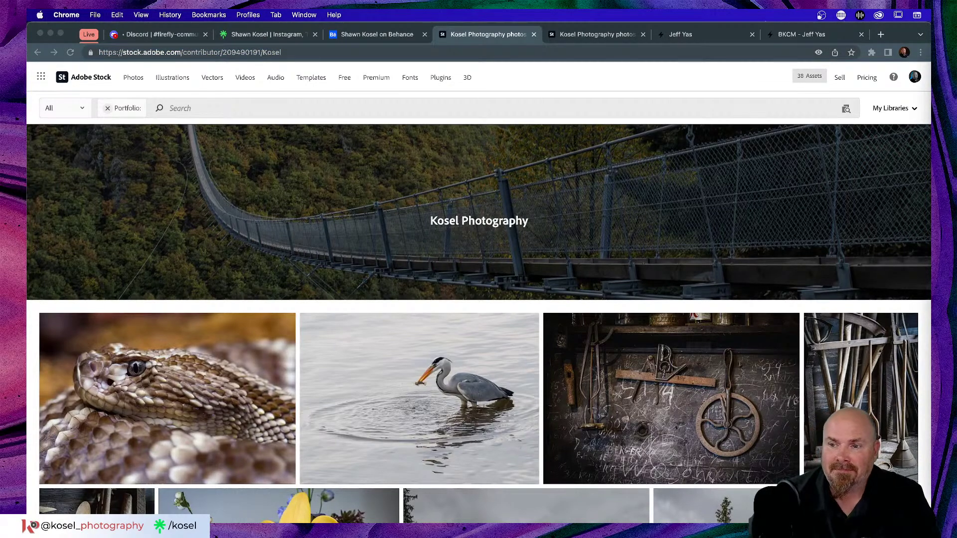
Browse further through the newly opened Adobe Stock portfolio to its tulip, sunset, whale and fireworks photos
scroll(371, 289, down, 7)
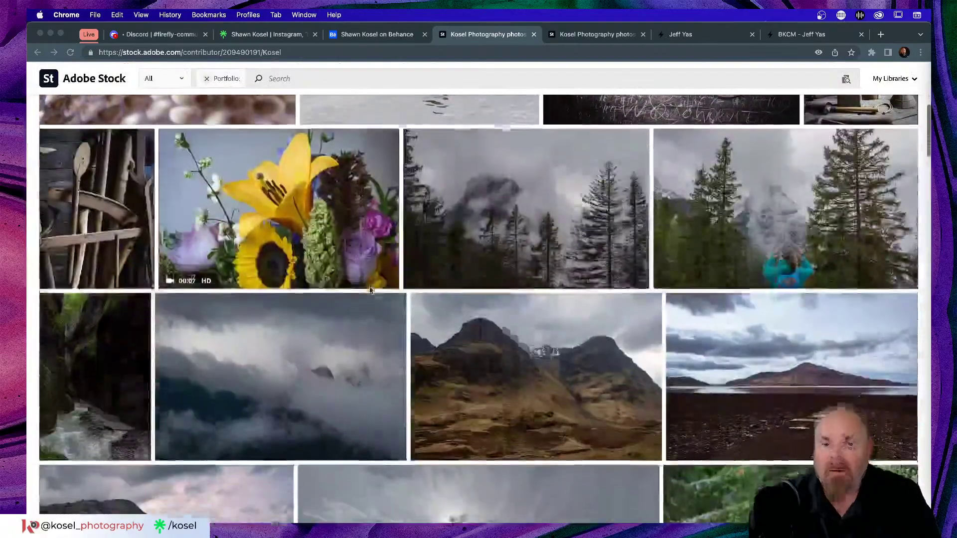
scroll(371, 289, down, 10)
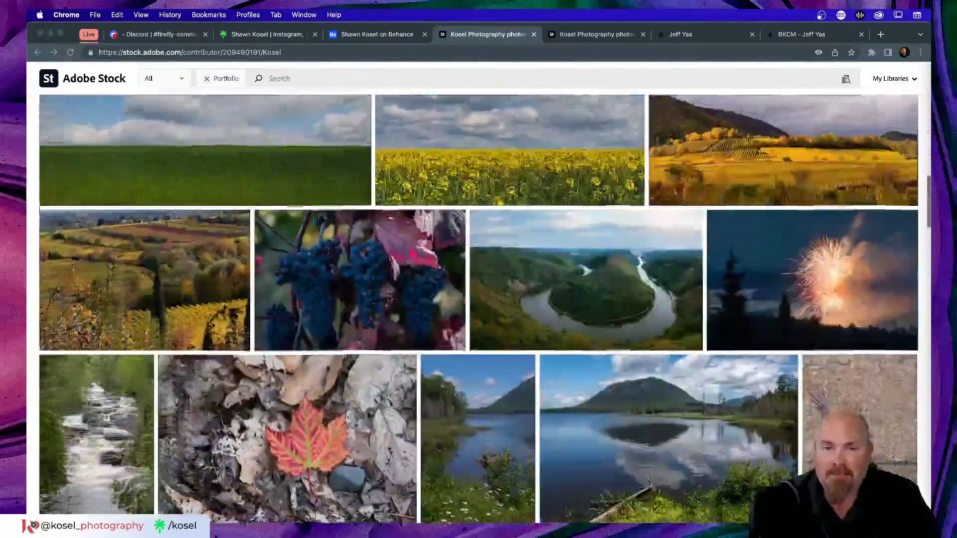
scroll(388, 296, down, 10)
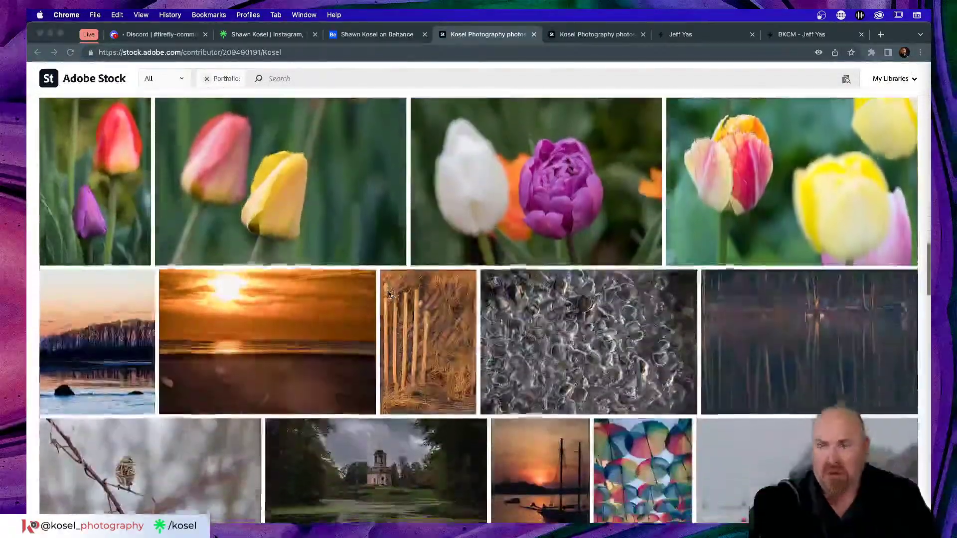
scroll(389, 294, down, 3)
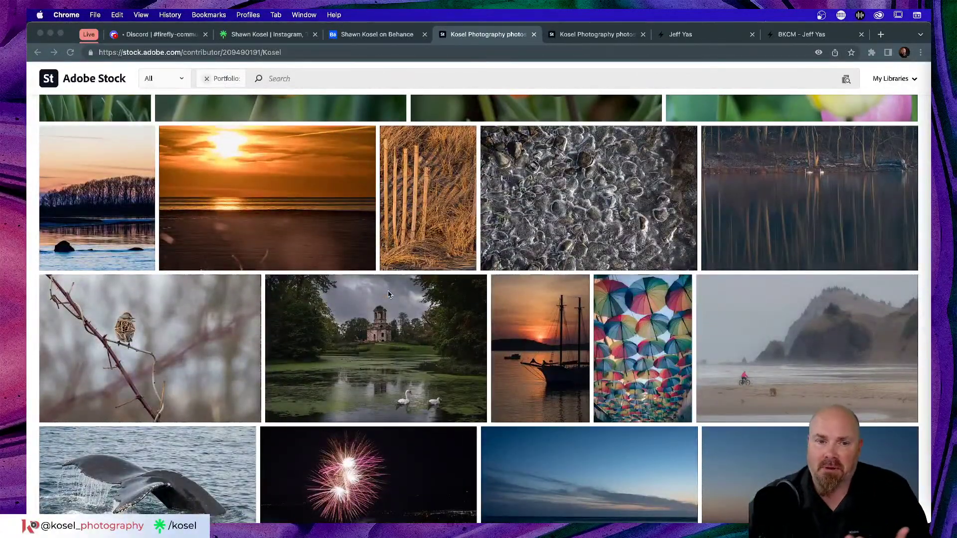
scroll(388, 294, down, 4)
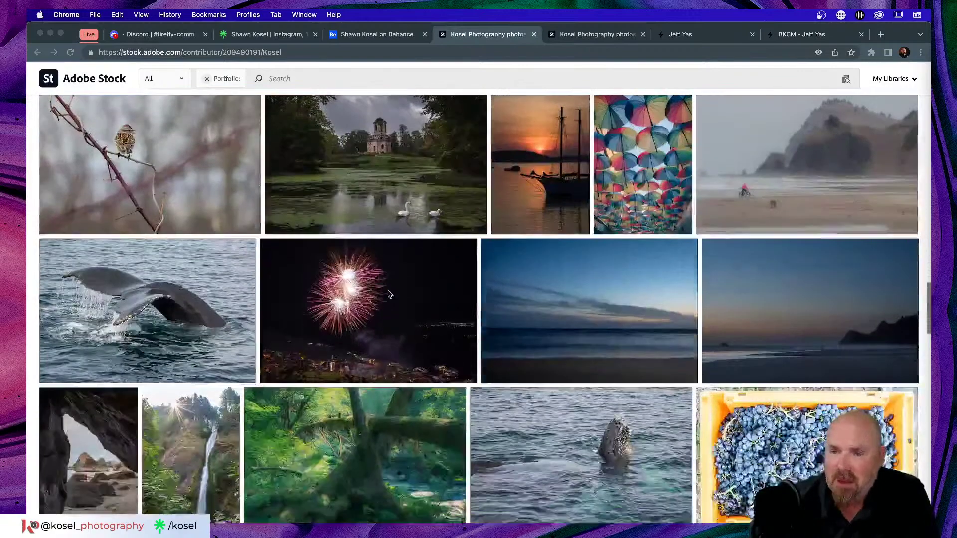
scroll(388, 294, up, 2)
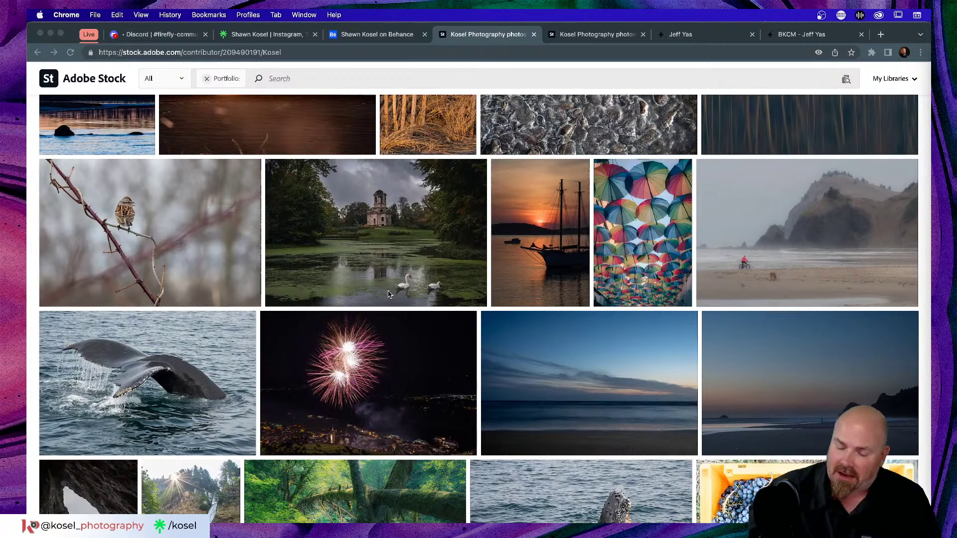
Open the Adobe Sensei page from the Adobe bookmarks in a new tab, choose the United States site and select its web address
click(883, 38)
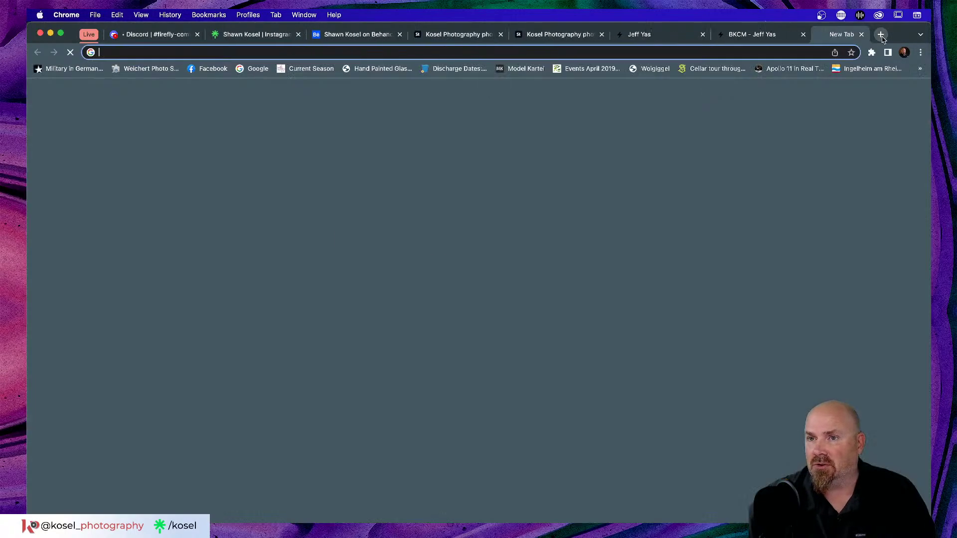
click(920, 34)
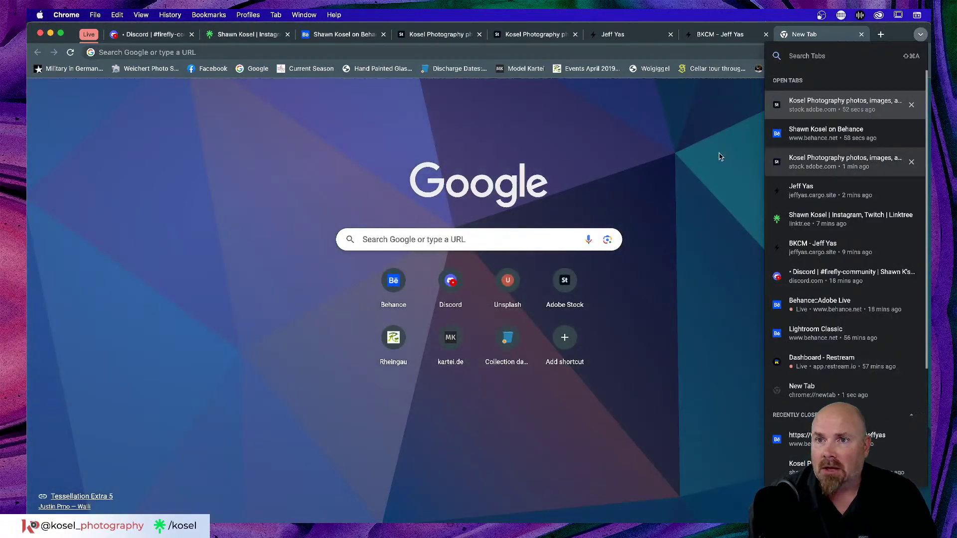
click(686, 169)
click(919, 68)
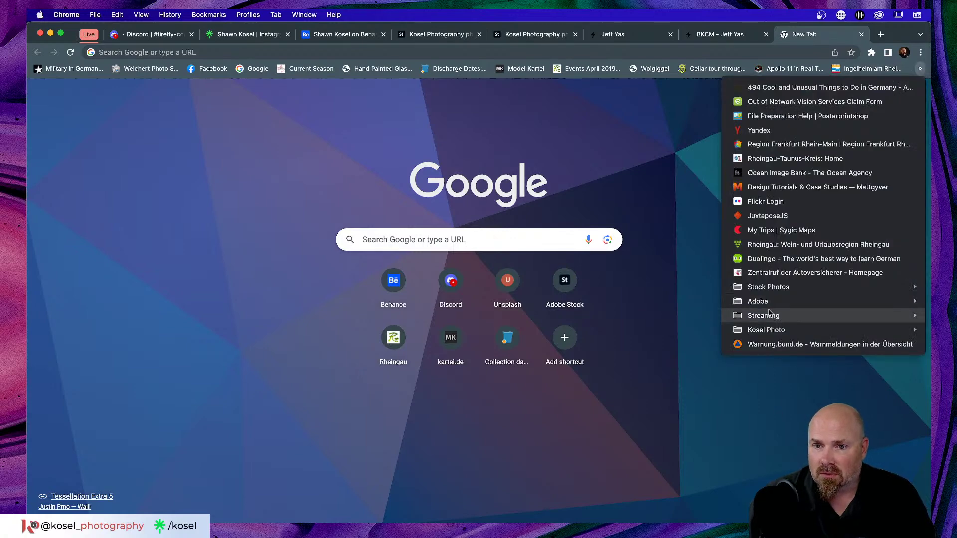
mouse_move(797, 302)
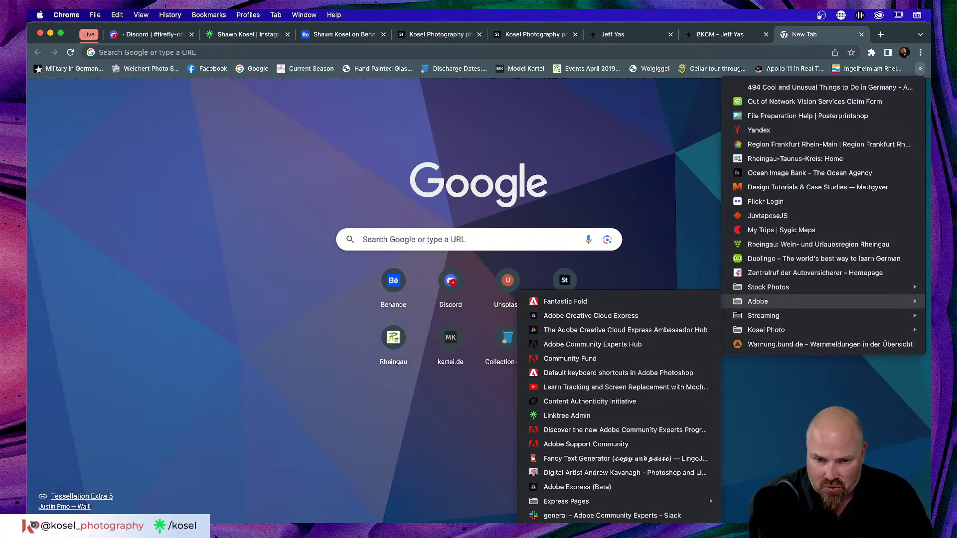
mouse_move(709, 501)
click(777, 499)
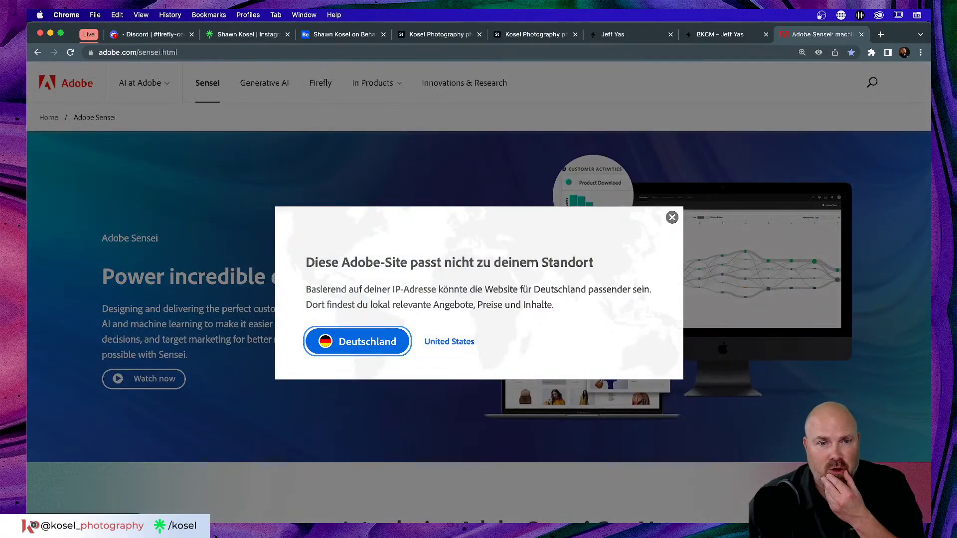
click(441, 344)
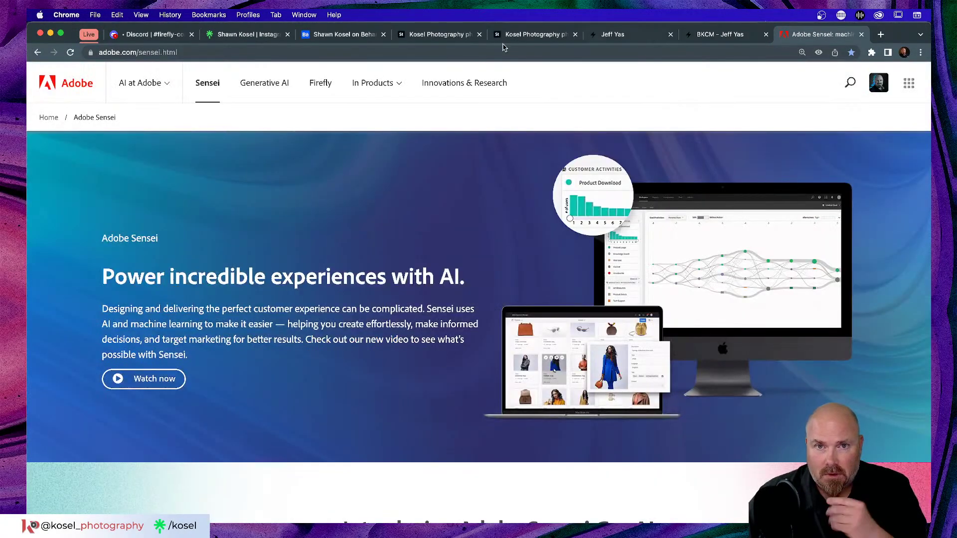
click(257, 52)
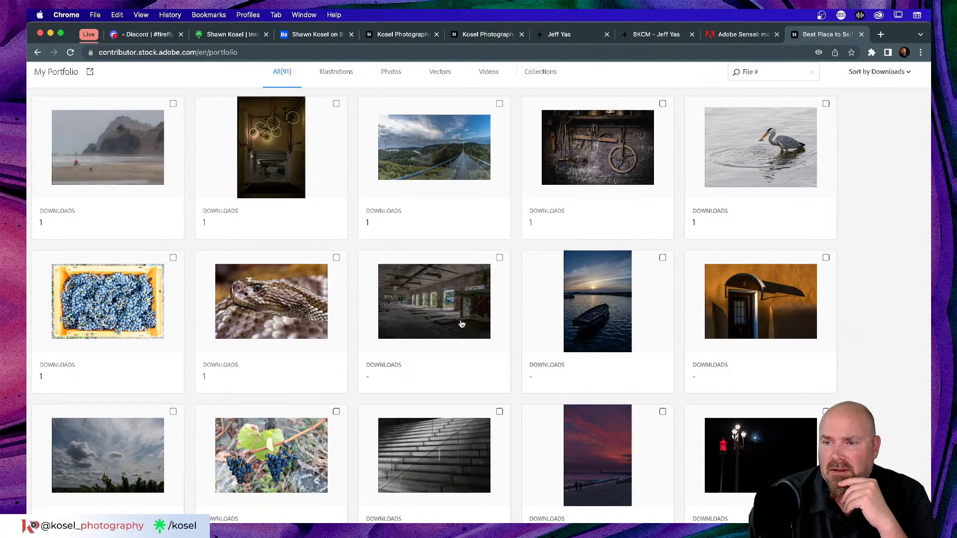
Browse the photos in the Adobe Stock contributor portfolio sorted by downloads, and close that page
scroll(460, 324, up, 1)
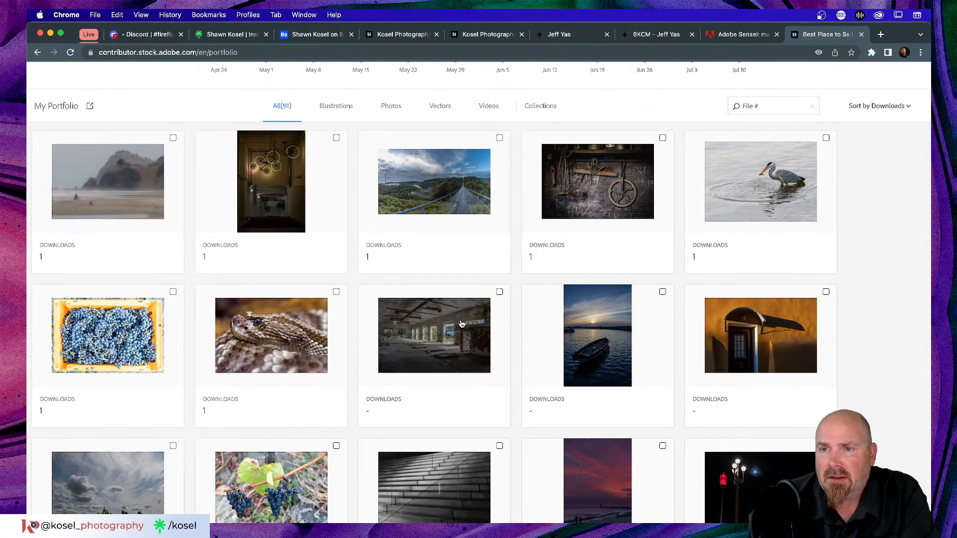
scroll(461, 324, down, 5)
scroll(461, 324, down, 10)
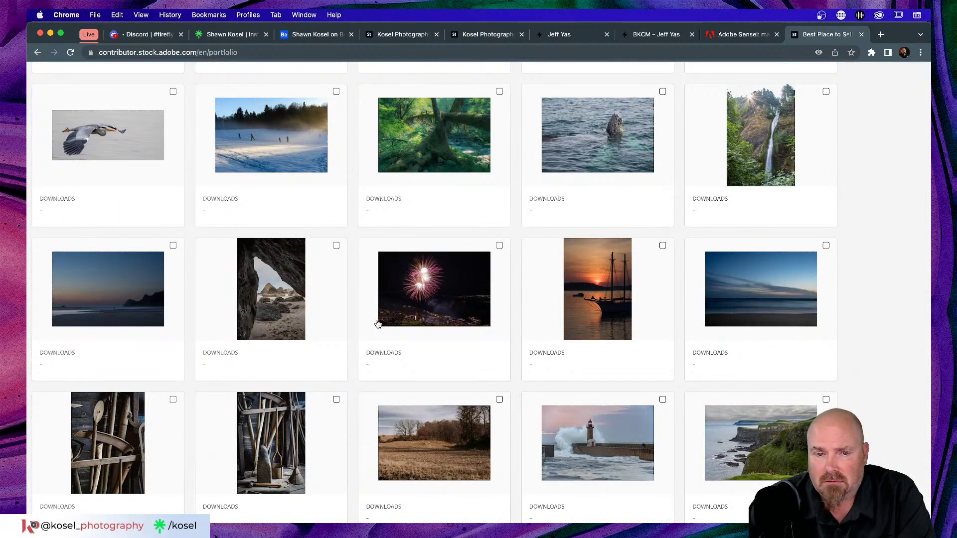
scroll(377, 324, down, 5)
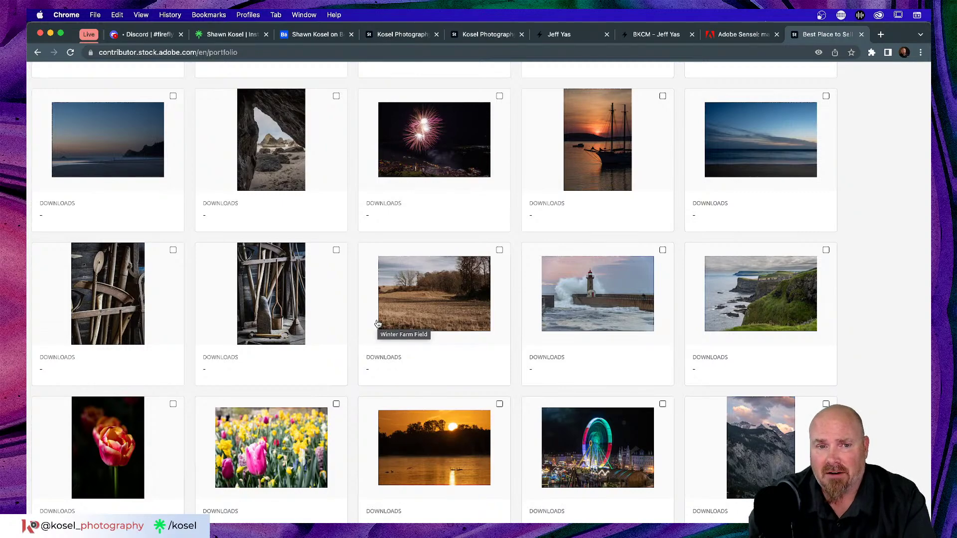
scroll(378, 324, down, 10)
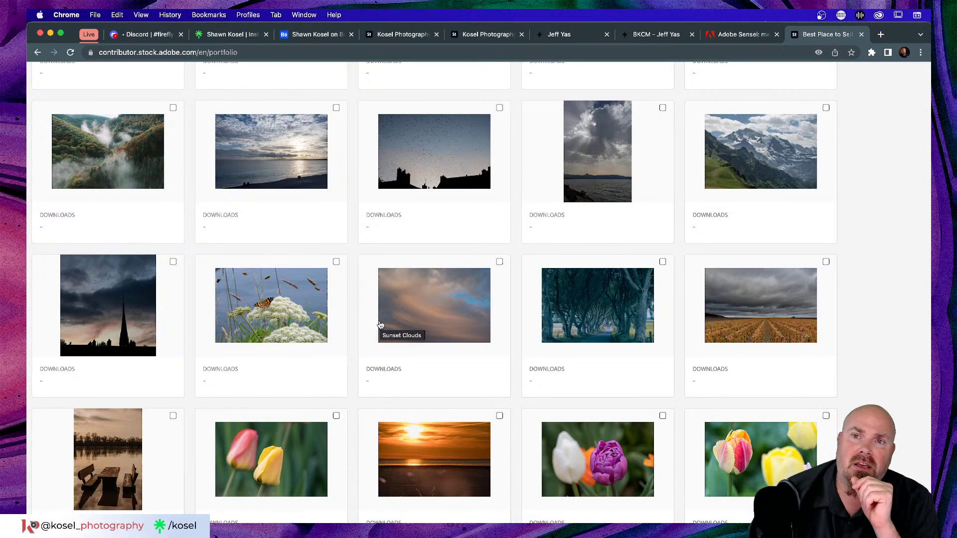
click(861, 34)
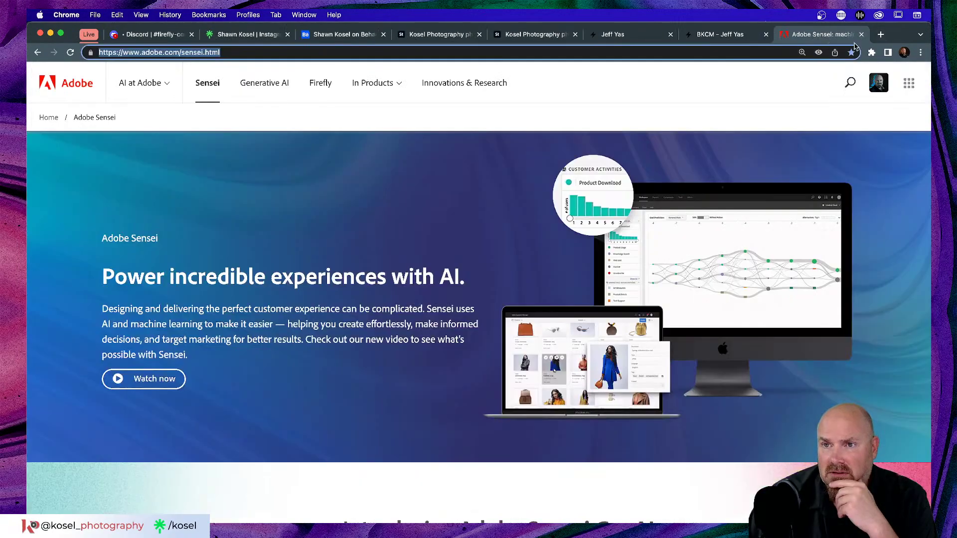
Open Adobe Stock in a new tab and search all asset types for Cherry Soda
click(881, 33)
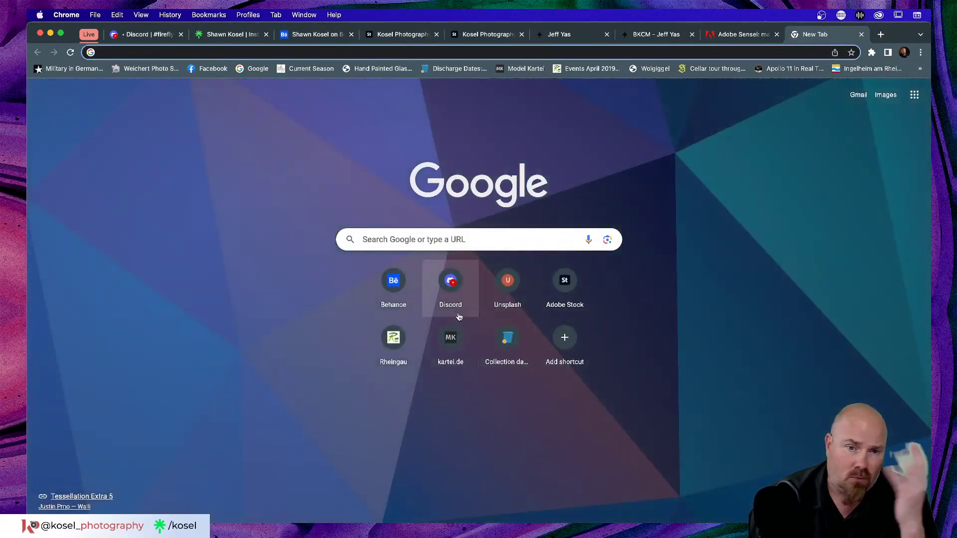
click(567, 279)
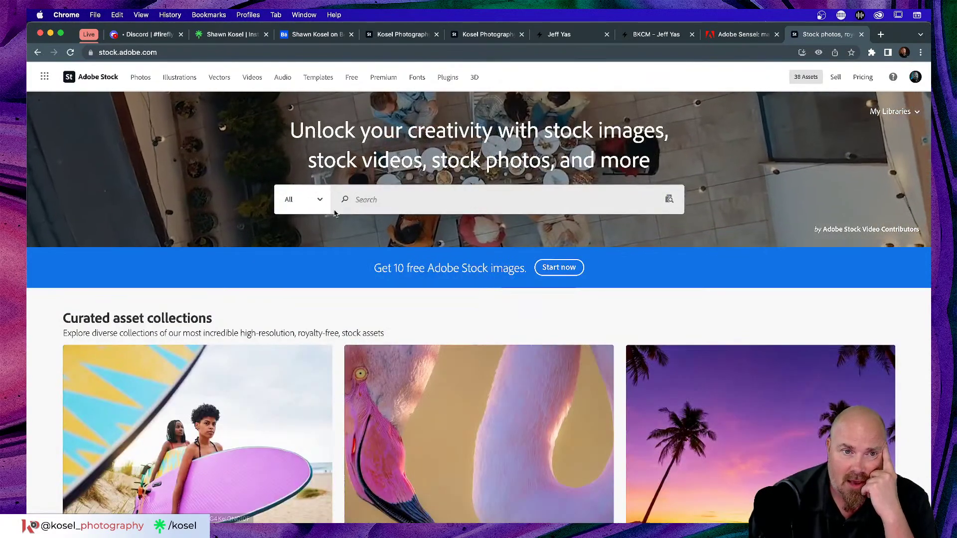
click(314, 203)
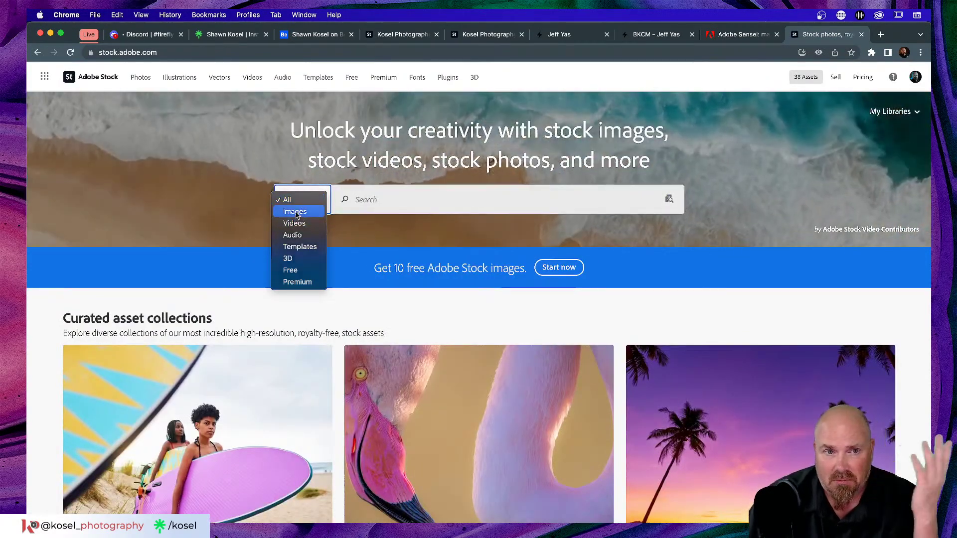
click(459, 199)
click(460, 199)
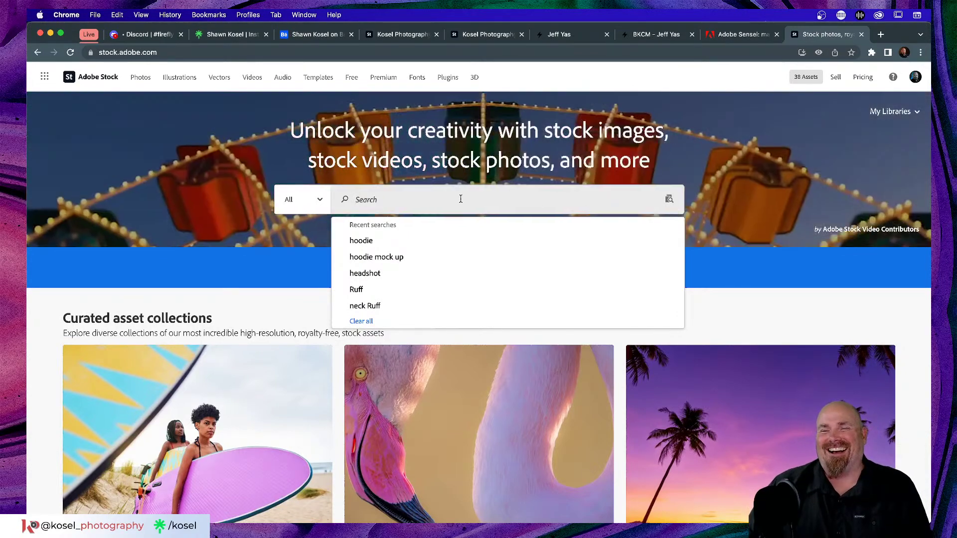
text(Che)
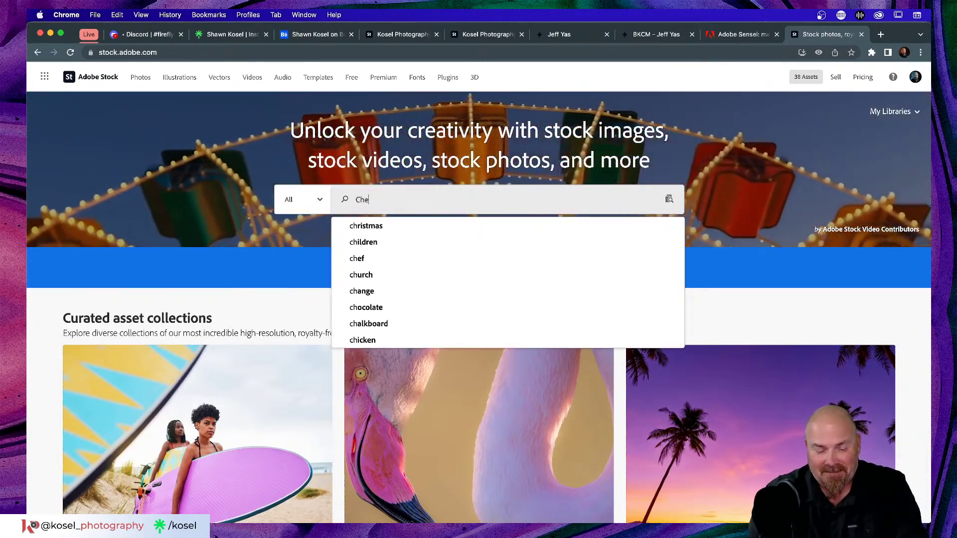
text(rry S)
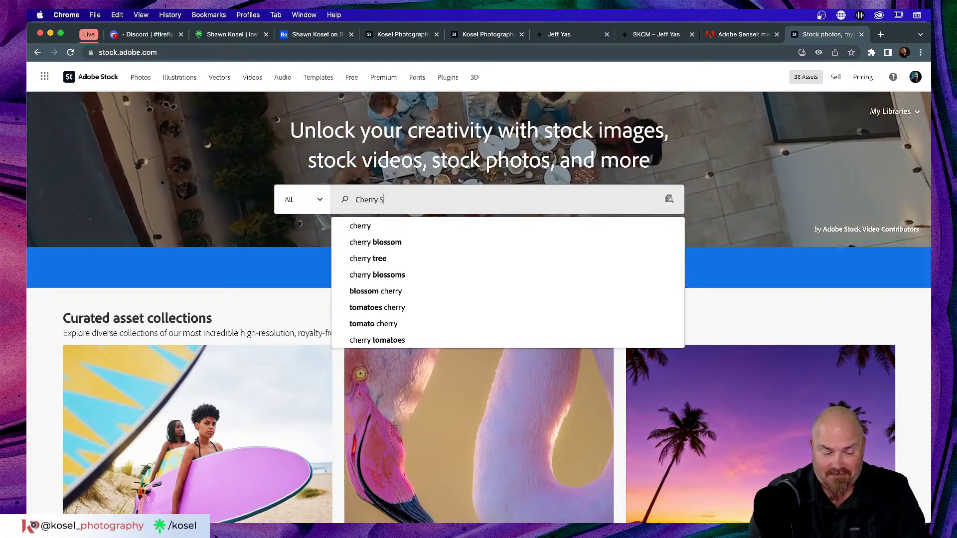
text(oda)
key(Return)
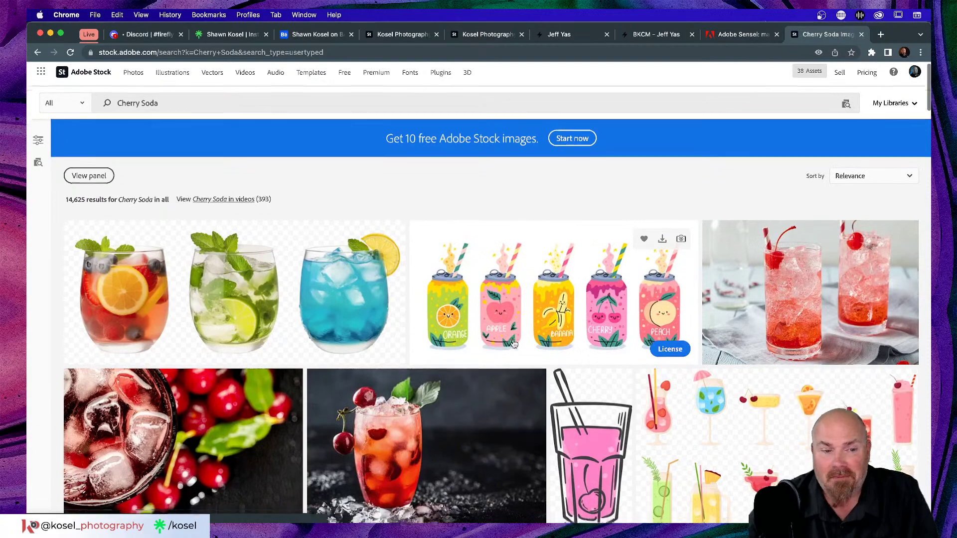
Show the search filters beside the Cherry Soda results and examine the asset type, price, generative AI and orientation options
scroll(513, 343, down, 3)
click(39, 115)
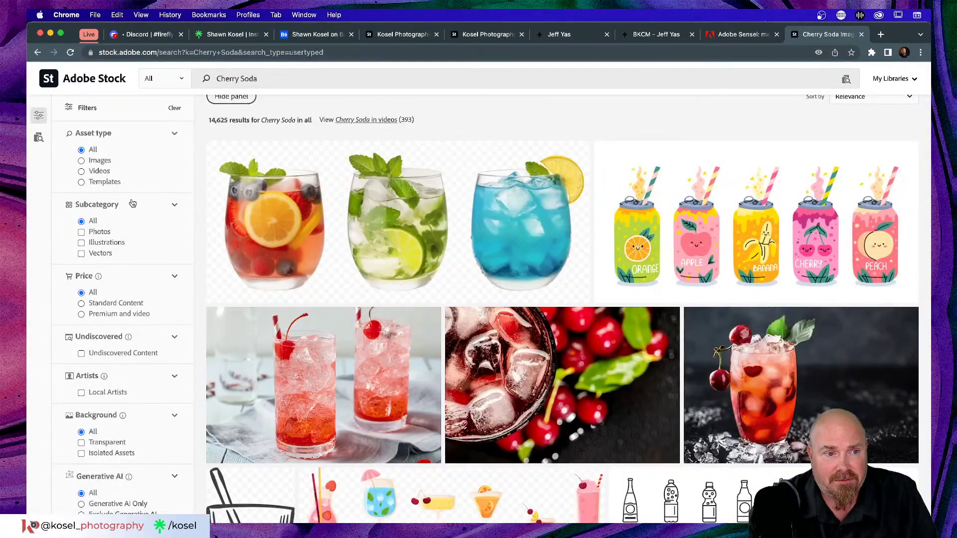
scroll(132, 204, down, 3)
scroll(132, 203, up, 3)
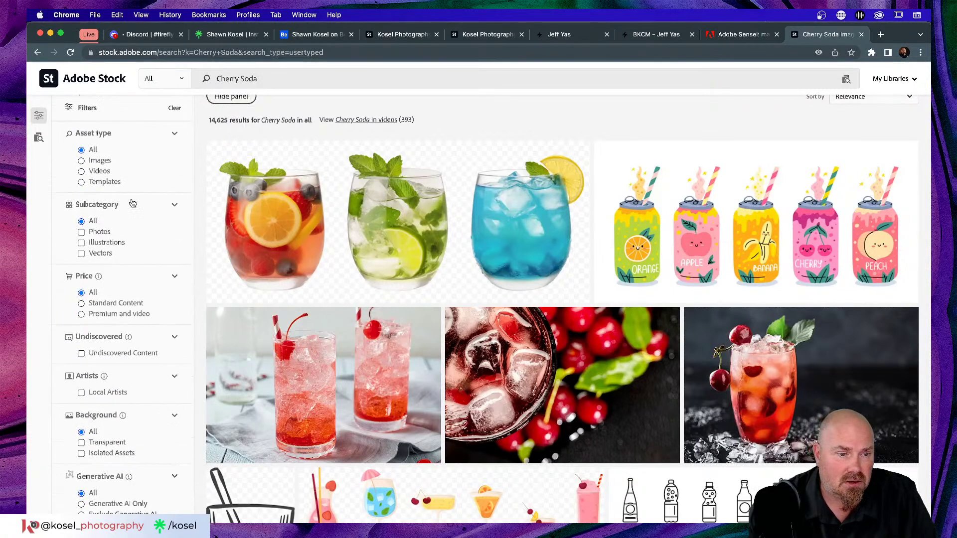
scroll(146, 208, down, 5)
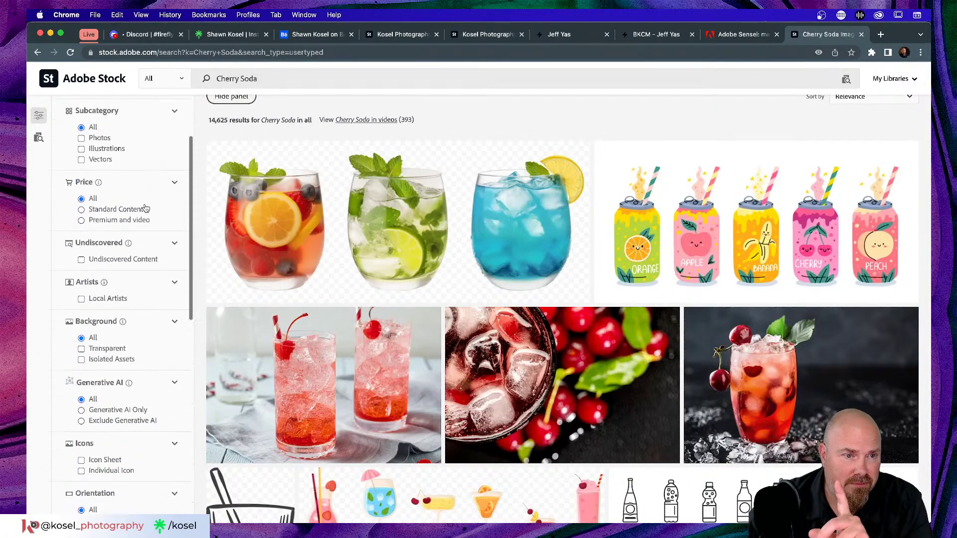
scroll(145, 208, down, 2)
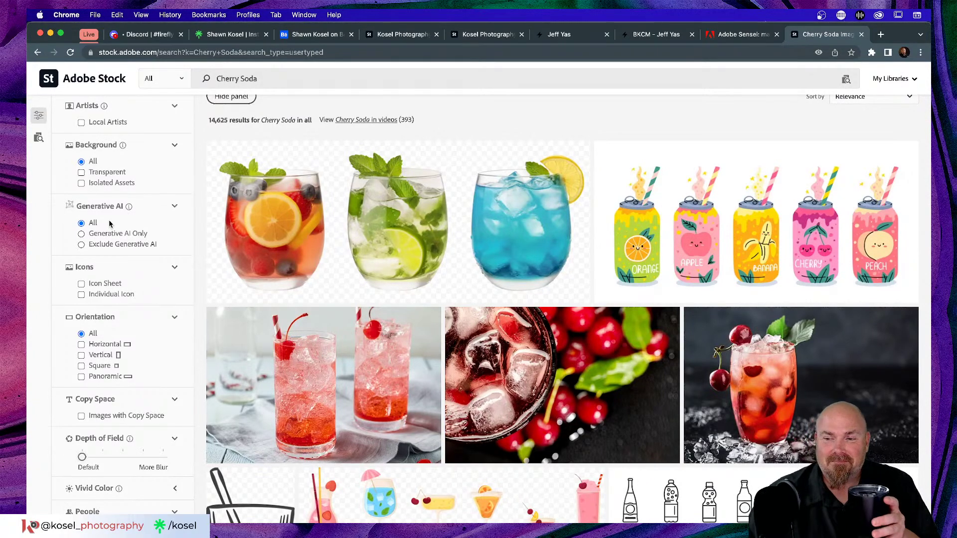
Look through more of the Cherry Soda results and close the Adobe Stock search and Adobe Sensei pages
scroll(410, 282, down, 5)
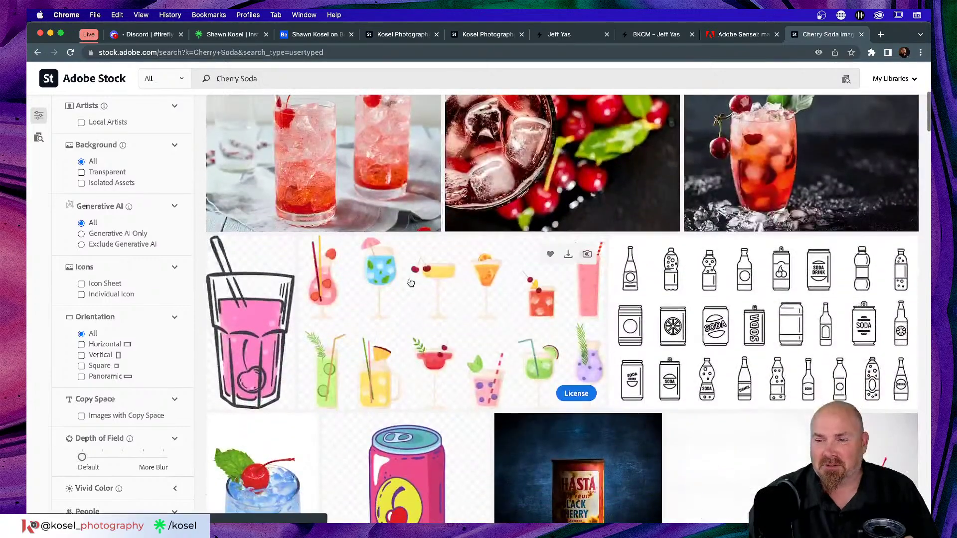
scroll(410, 282, down, 2)
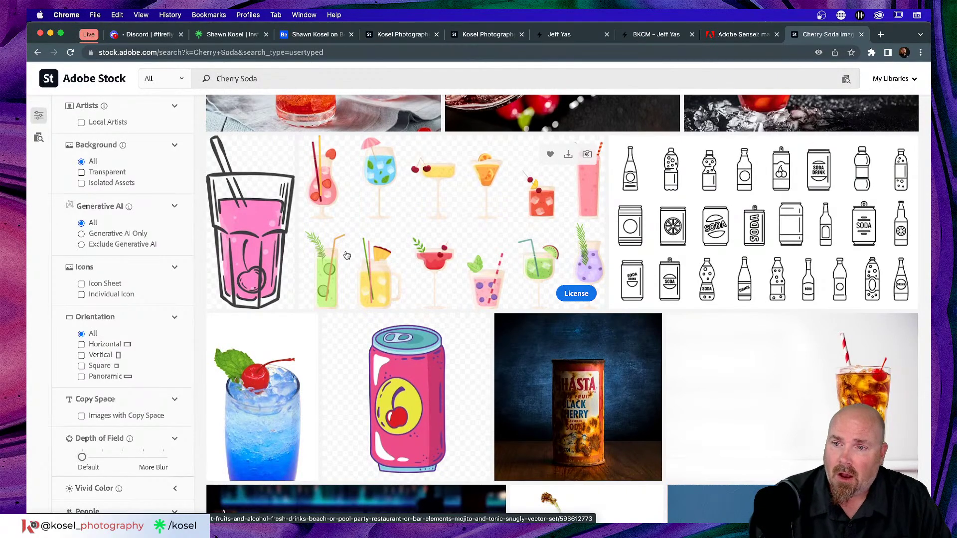
click(861, 34)
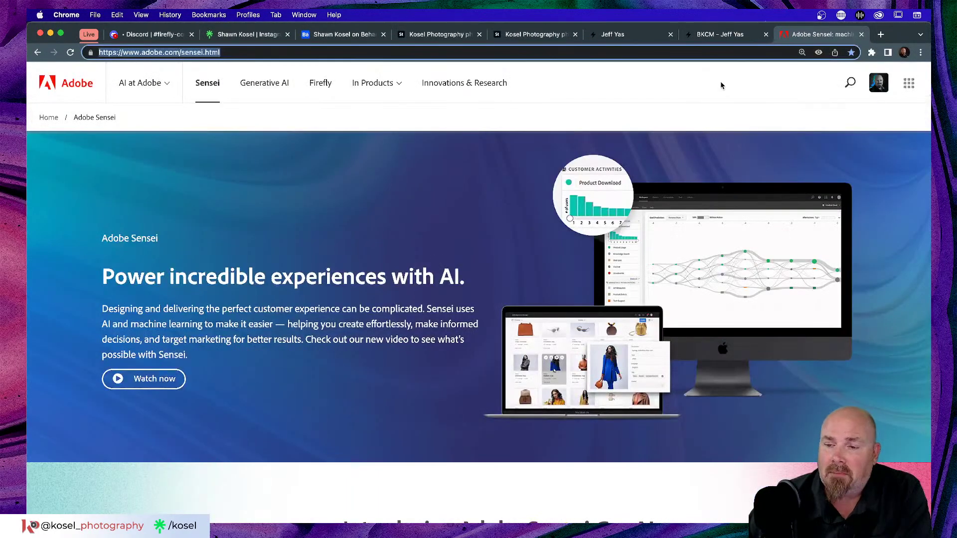
click(861, 34)
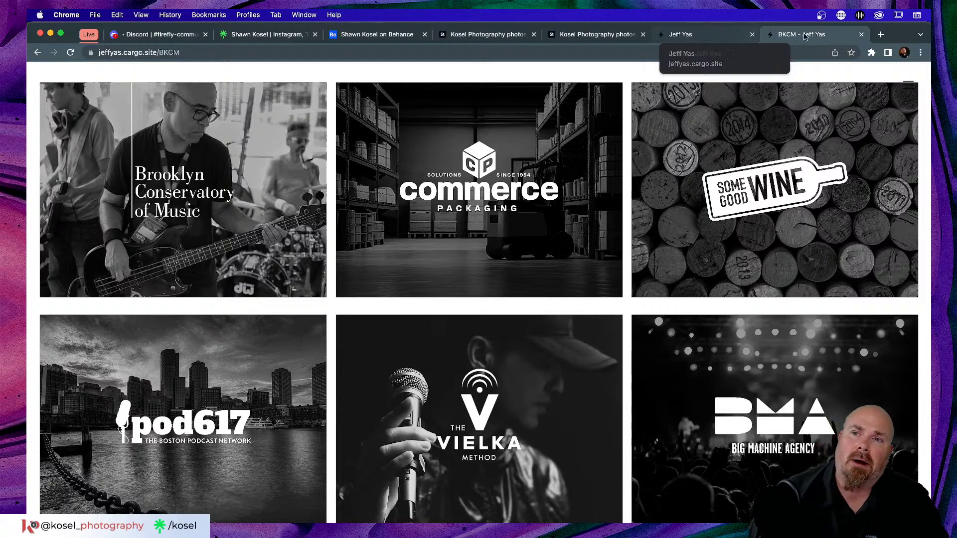
Reopen Adobe Stock in a new tab and repeat the recent Cherry Soda search
click(880, 34)
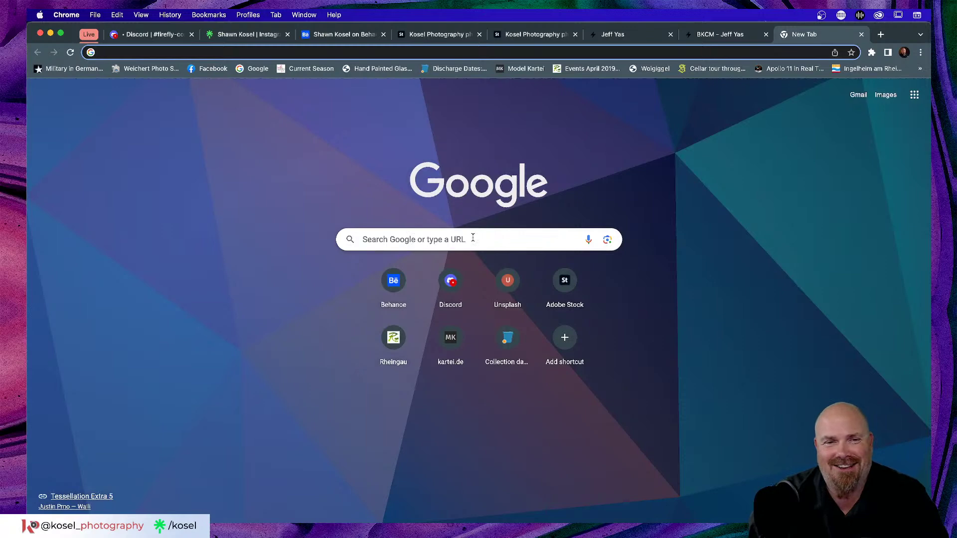
click(577, 286)
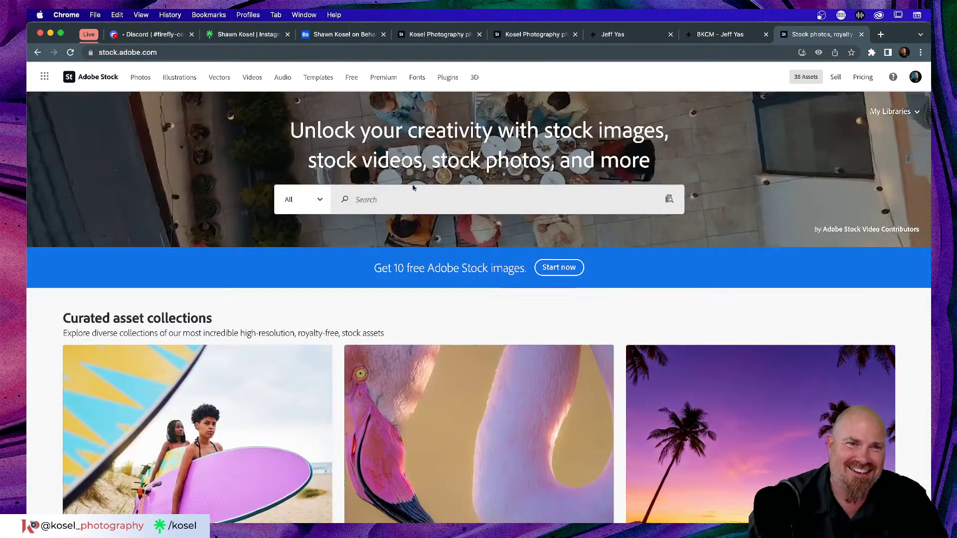
click(413, 196)
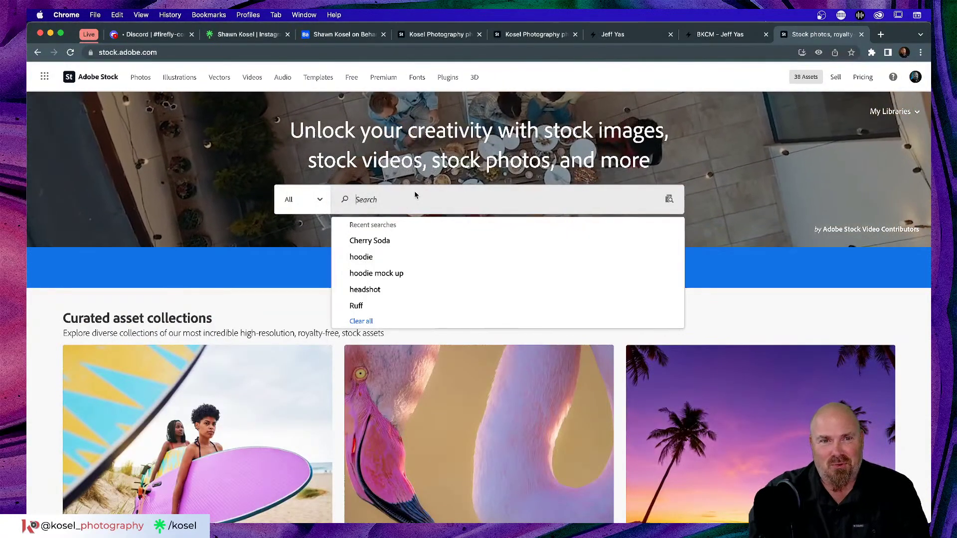
click(394, 240)
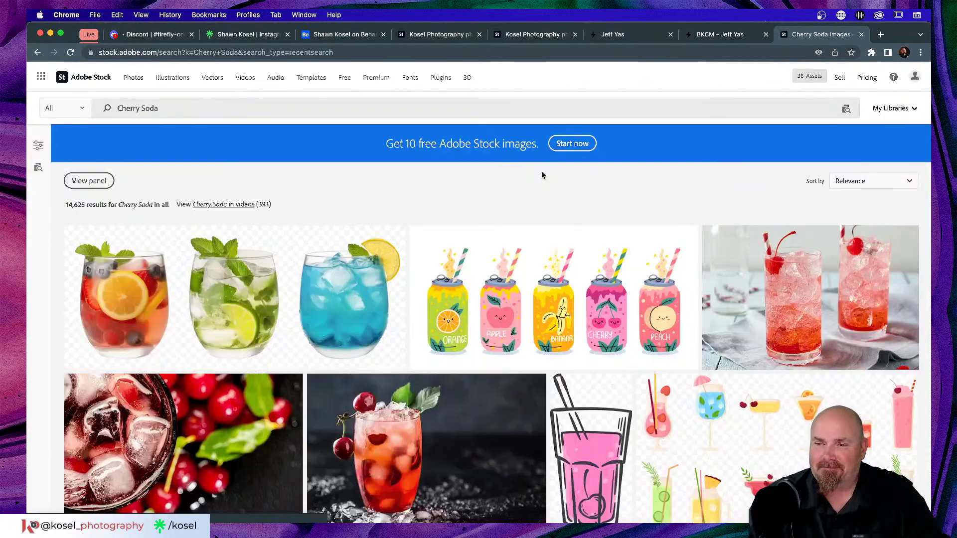
Browse the repeated Cherry Soda search results and return to the Editorial Only black cherry soda can photo
scroll(560, 169, down, 5)
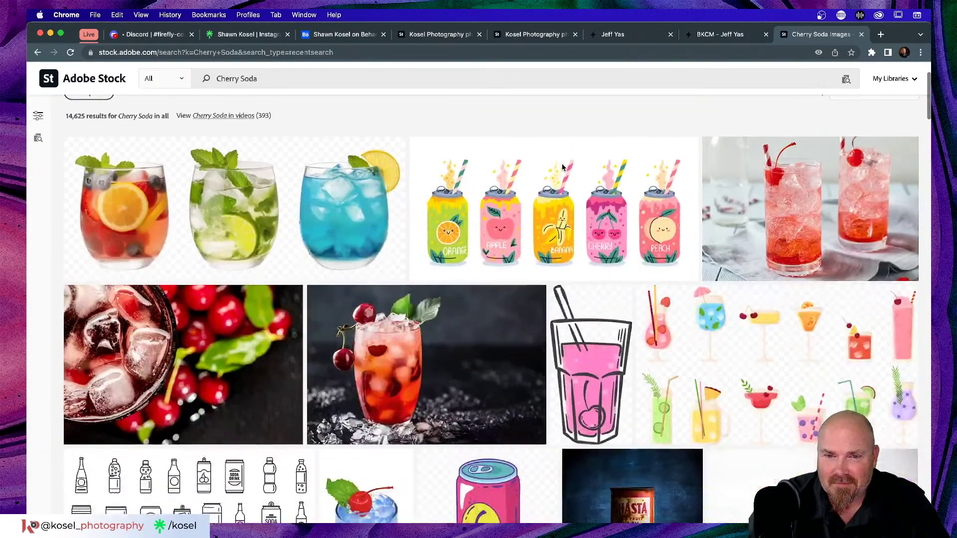
scroll(563, 170, down, 1)
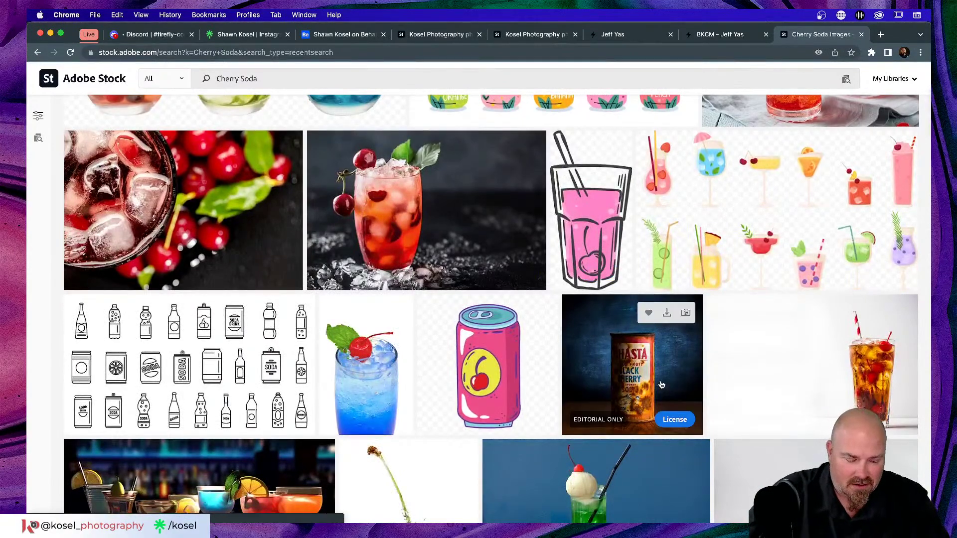
scroll(637, 369, down, 7)
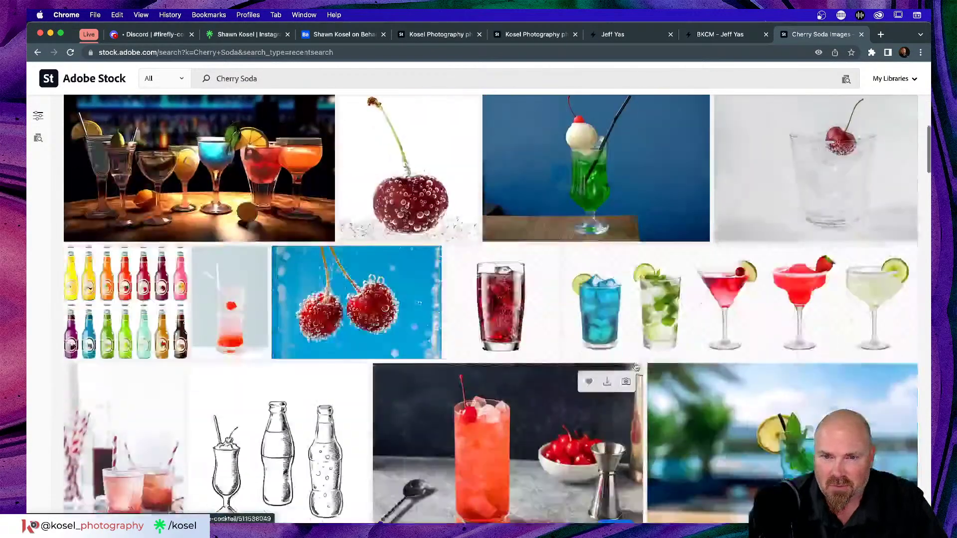
scroll(643, 368, up, 5)
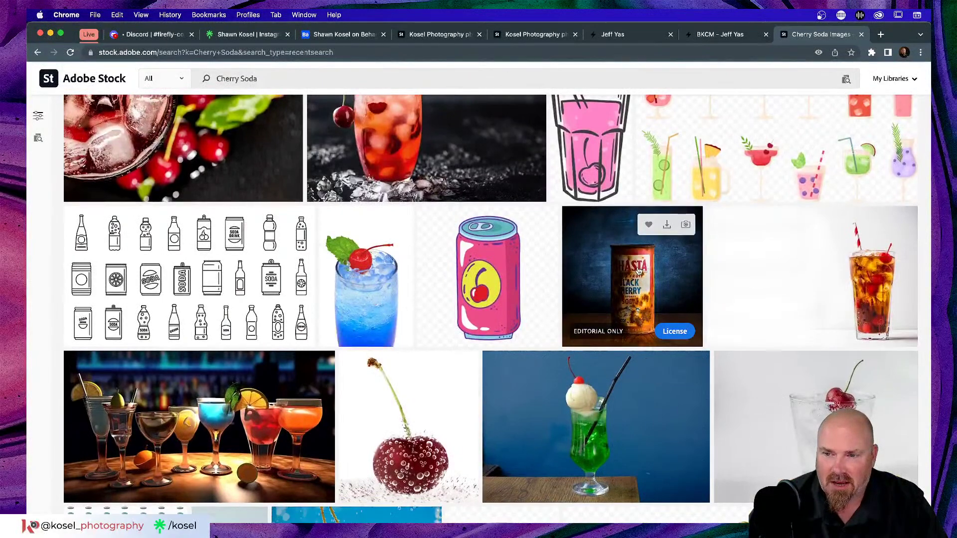
Select the full web address of the Cherry Soda search results for sharing and switch to another app
mouse_move(642, 288)
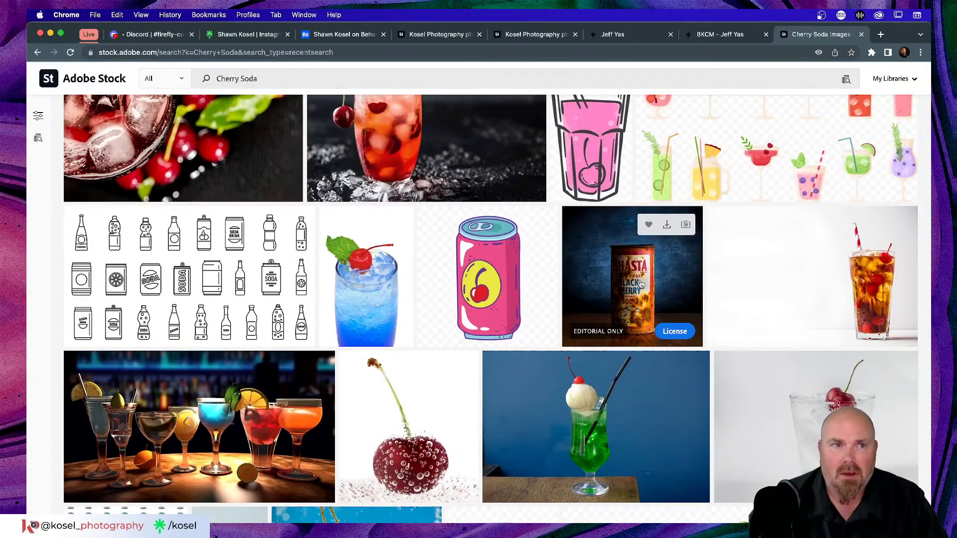
click(415, 52)
double_click(416, 52)
drag(415, 52, 60, 53)
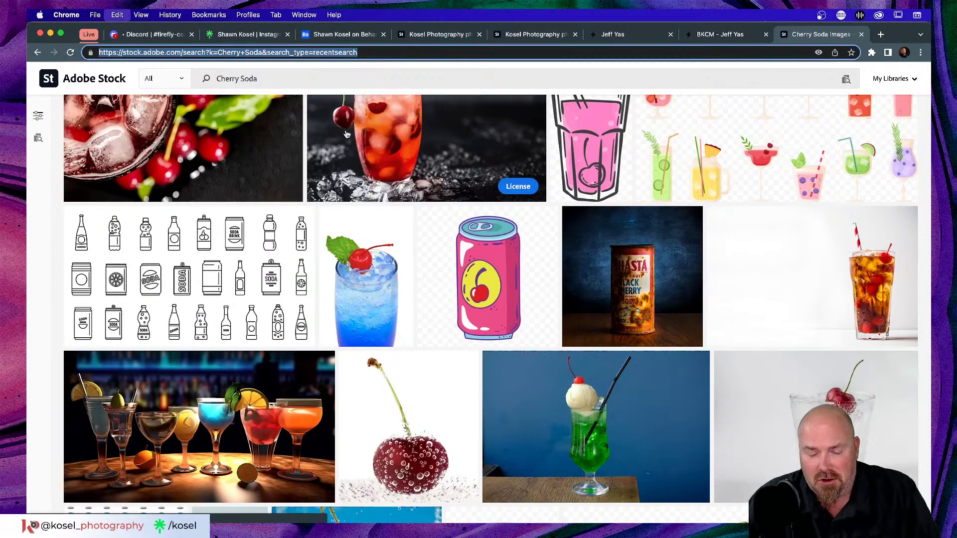
key(super+Tab)
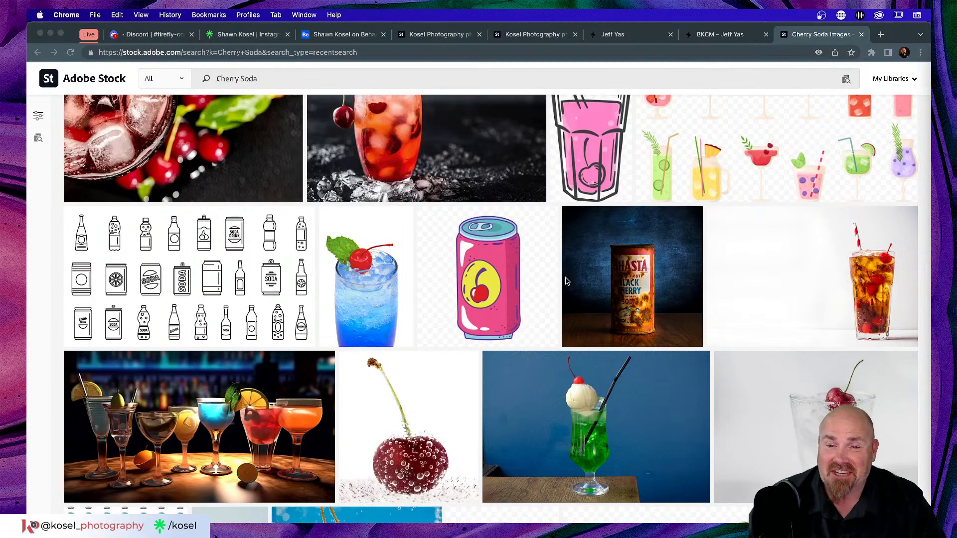
Open the details of the vintage Shasta black cherry soda can photo, examine the enlarged preview, and close them
click(616, 275)
scroll(629, 275, down, 3)
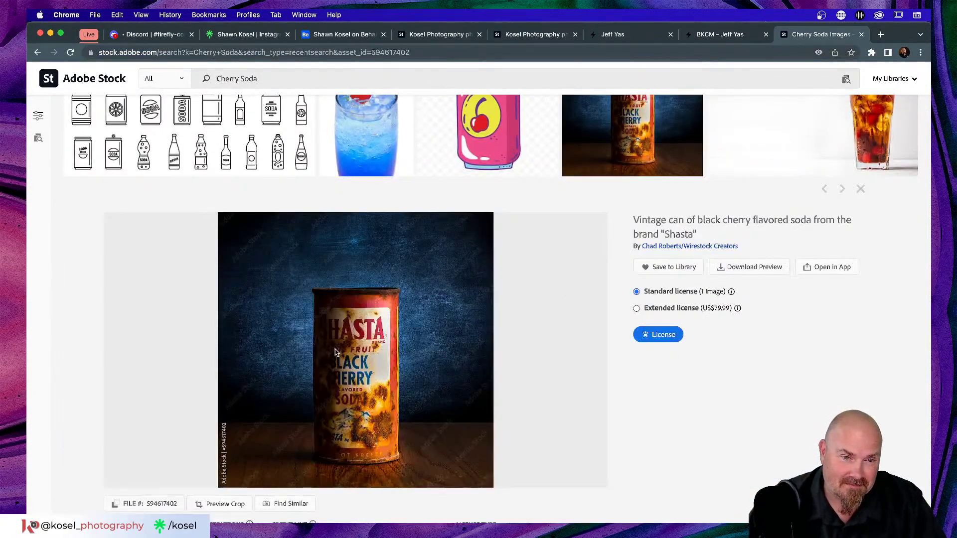
mouse_move(335, 352)
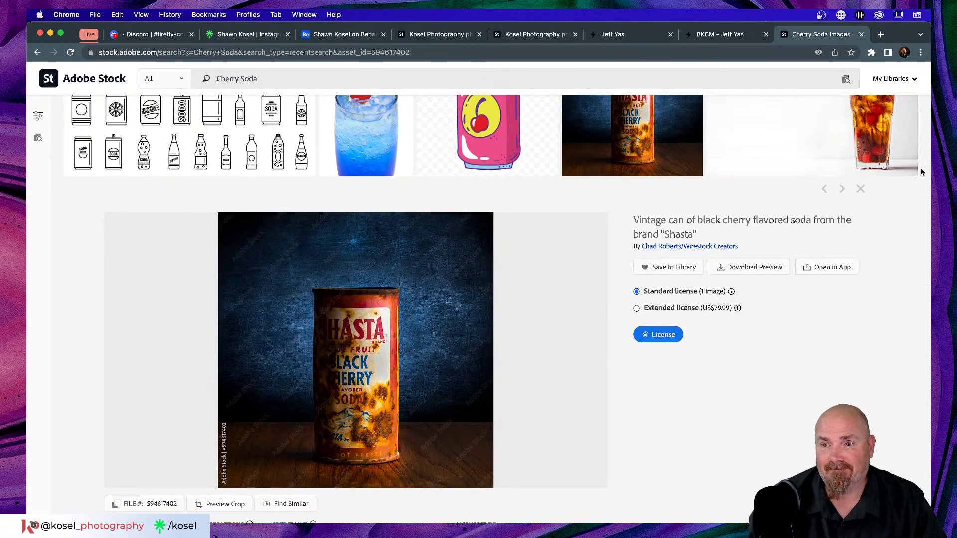
click(861, 189)
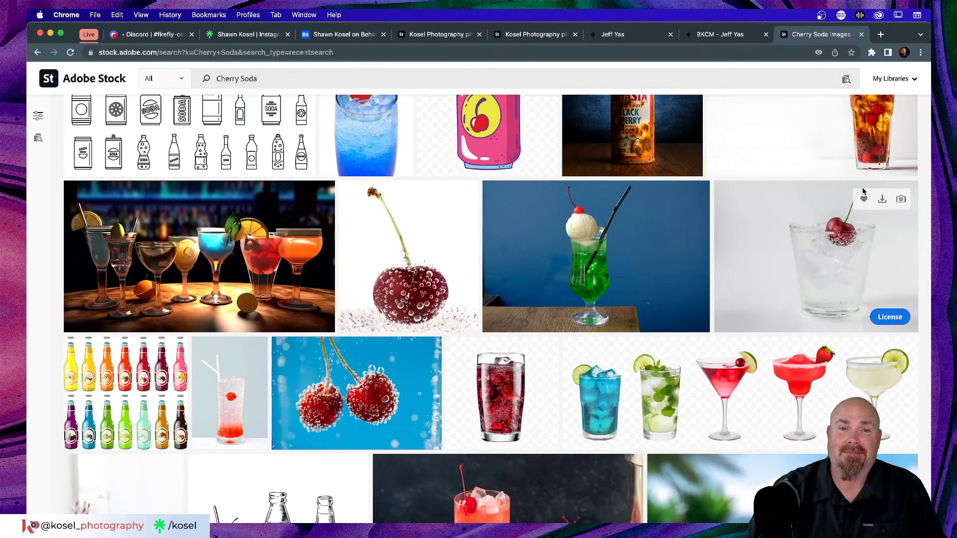
Close the Adobe Stock and brand designer portfolio pages, and show the Work projects on the Behance profile
click(861, 35)
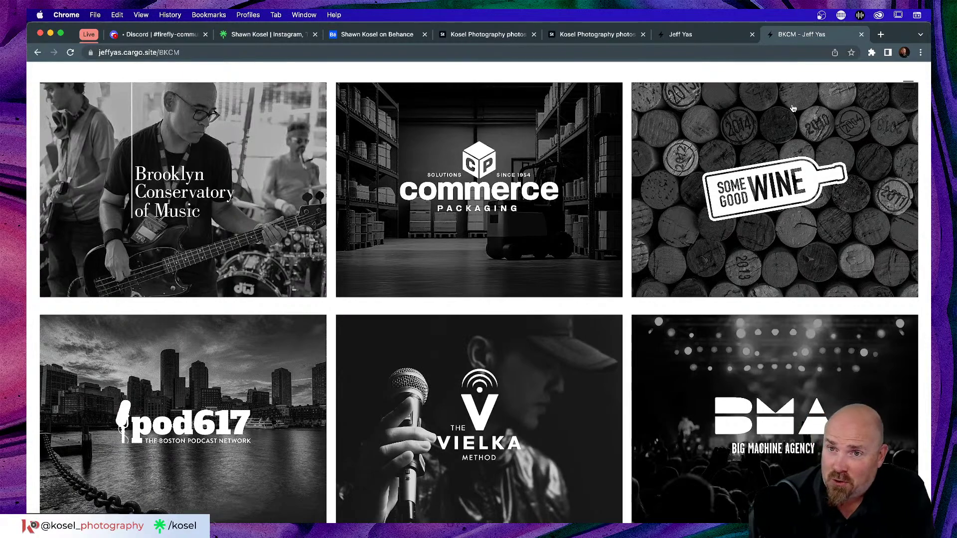
click(862, 36)
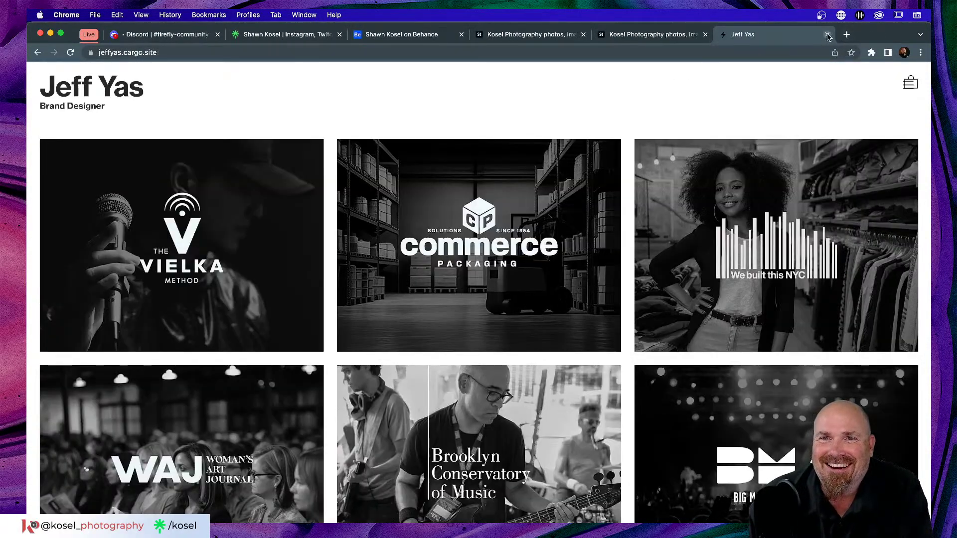
click(827, 35)
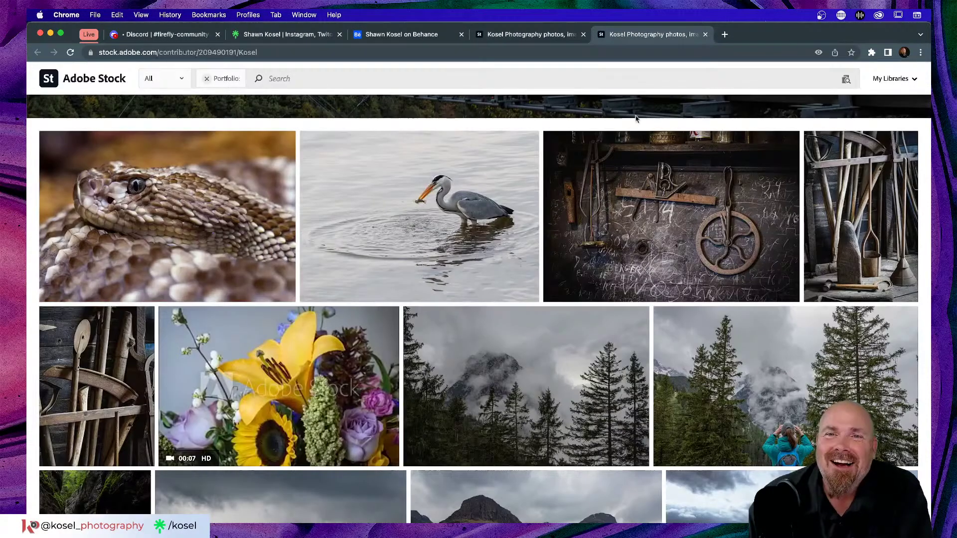
click(705, 35)
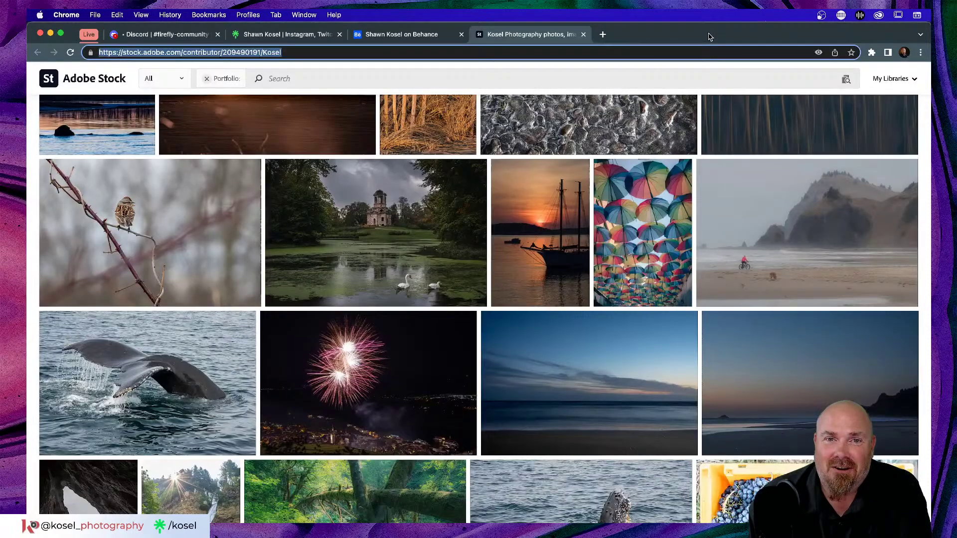
click(583, 35)
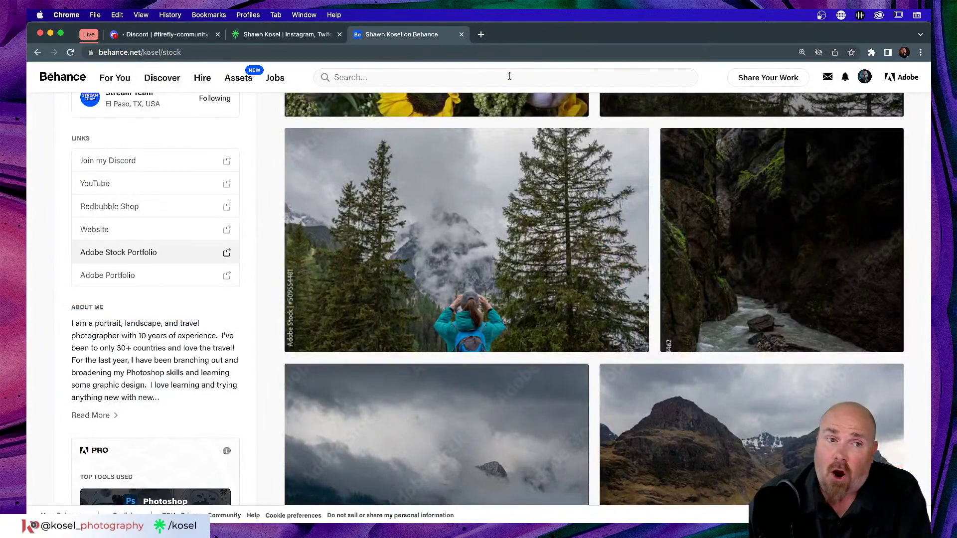
scroll(448, 295, up, 12)
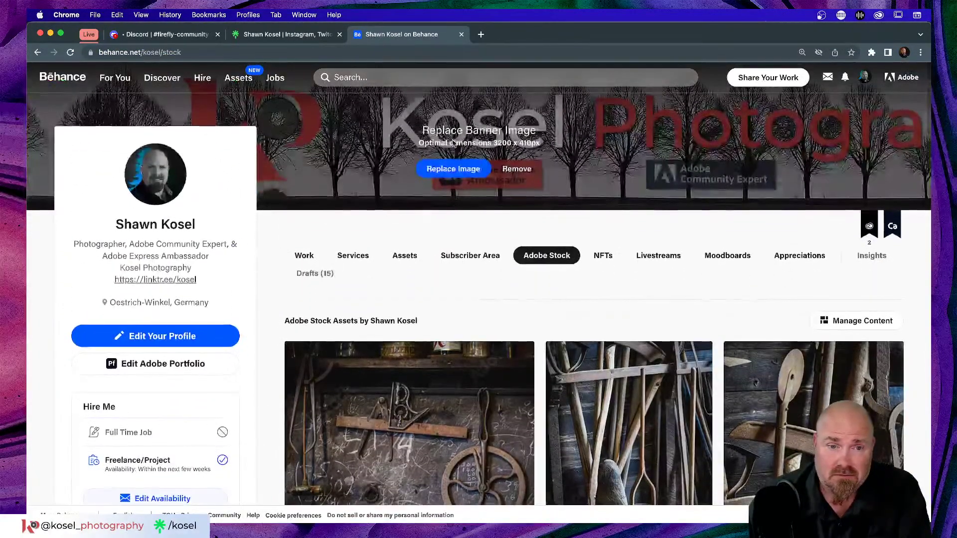
click(305, 255)
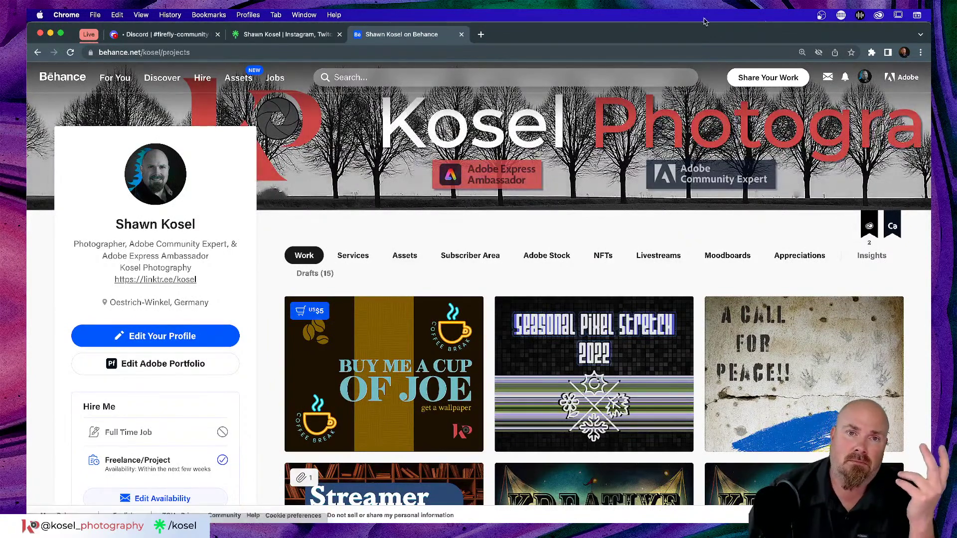
Open Adobe Firefly (Beta) in a new tab and look through the generative AI features on its home page
click(481, 37)
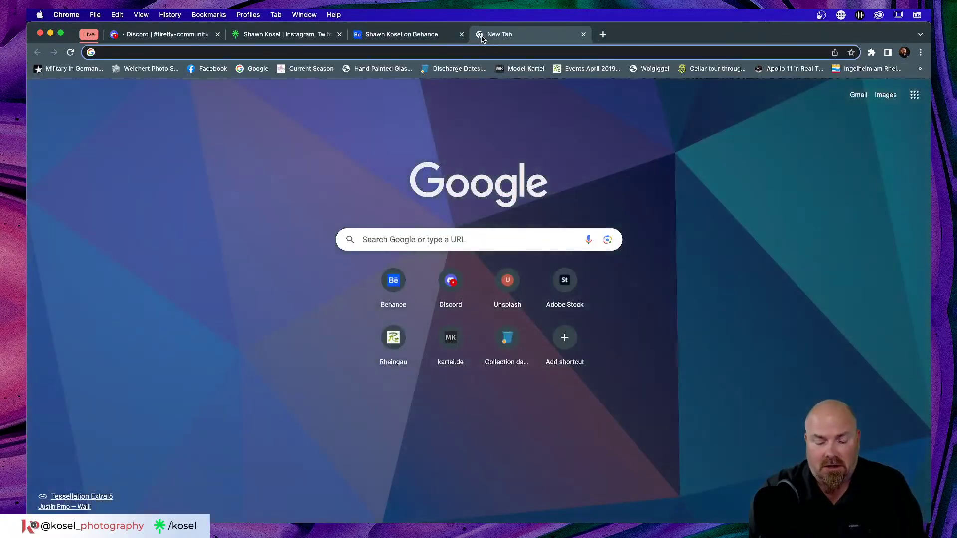
text(fire)
key(Return)
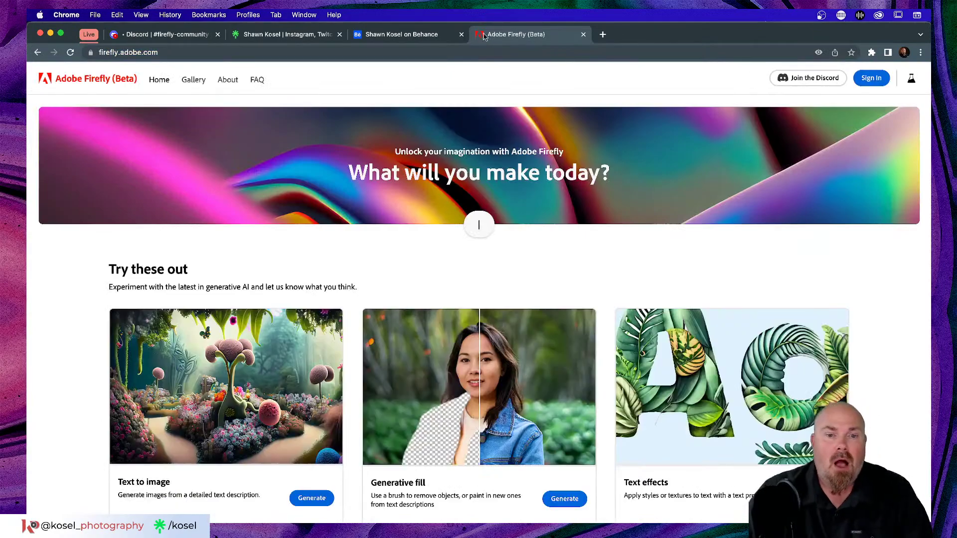
scroll(564, 263, down, 4)
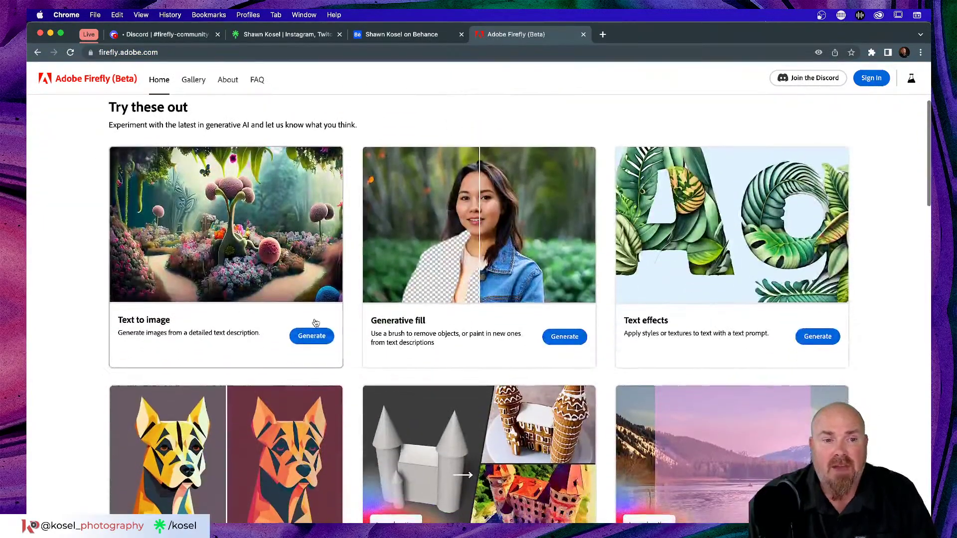
scroll(308, 341, up, 4)
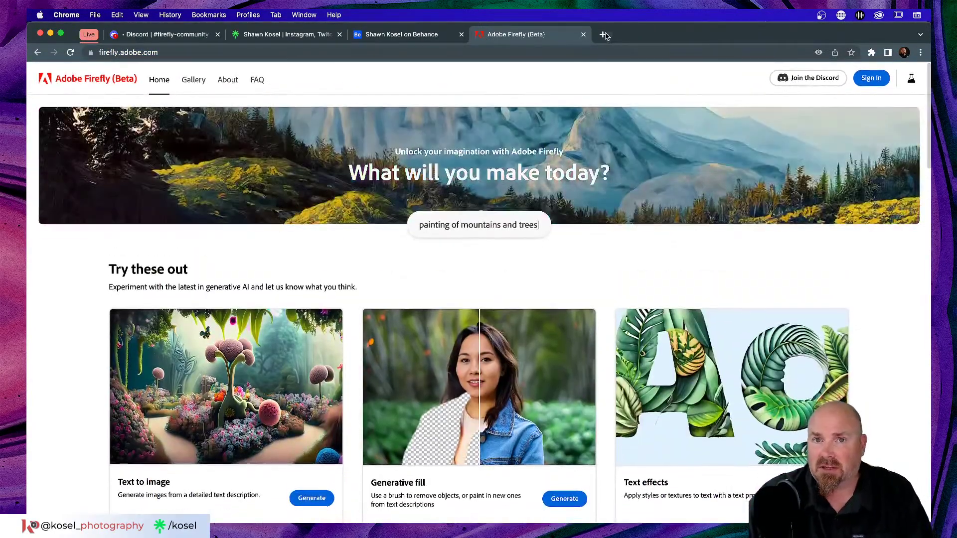
Open Adobe Express (Beta) in another new tab and create a blank custom-size project of 2560 × 2560 px
click(602, 33)
text(ne)
key(Return)
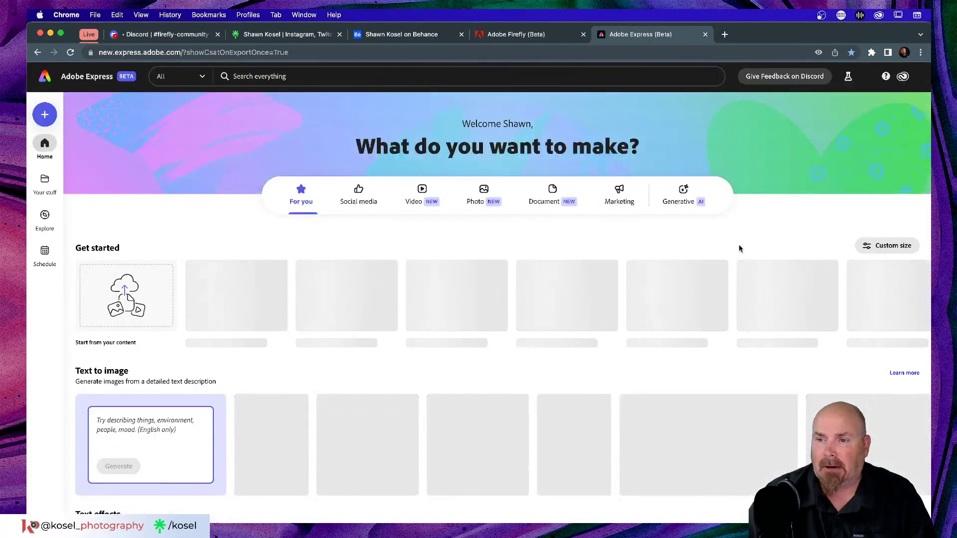
click(887, 245)
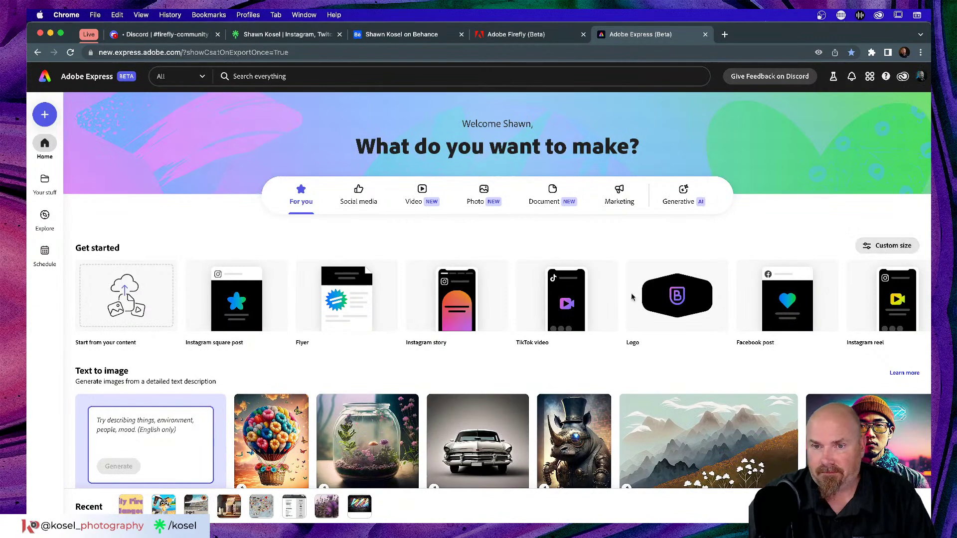
click(869, 326)
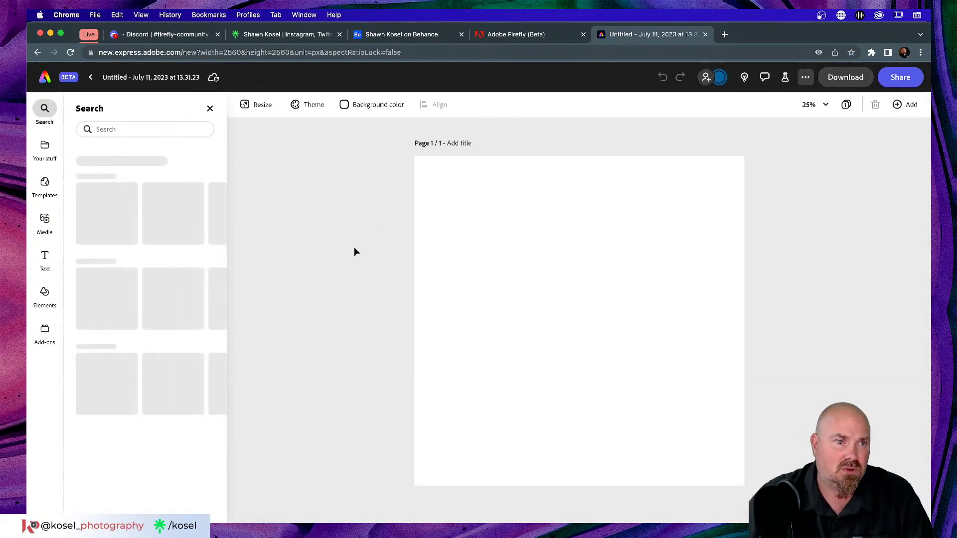
Add a Square (1:1) text-to-image placeholder and enlarge it to cover most of the blank page
click(42, 225)
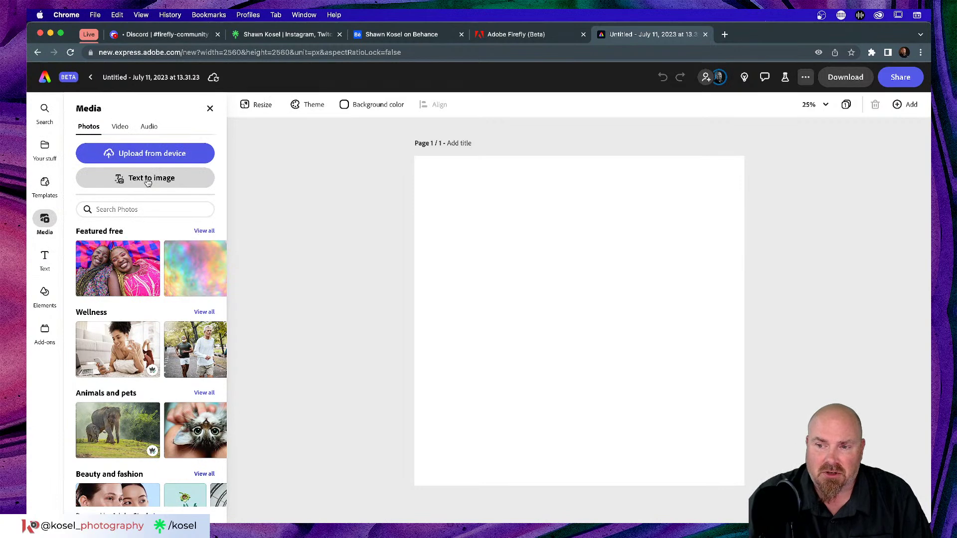
click(148, 183)
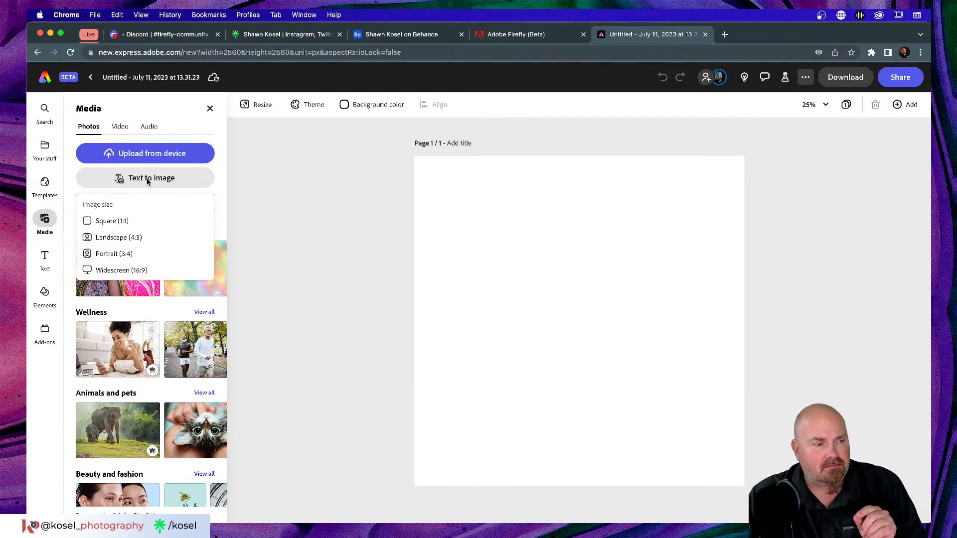
click(122, 221)
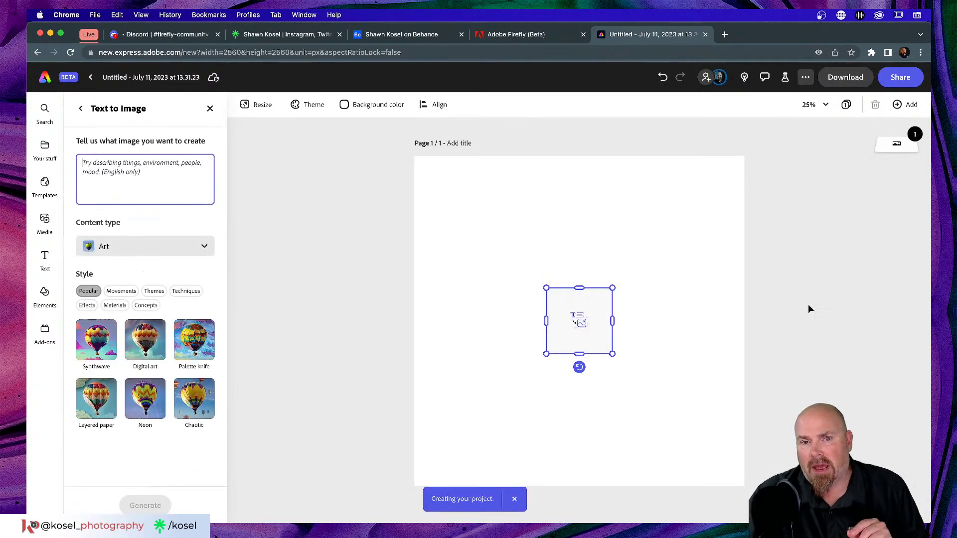
drag(612, 287, 718, 184)
drag(545, 354, 435, 465)
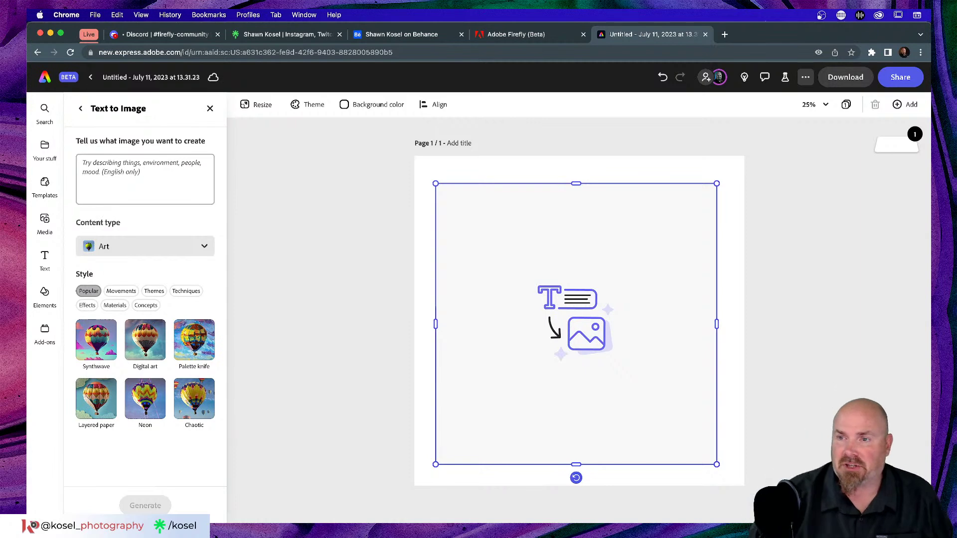
Enter the prompt "lost teddy bear is misty forest", copy it, and generate the images with the Art content type
click(139, 175)
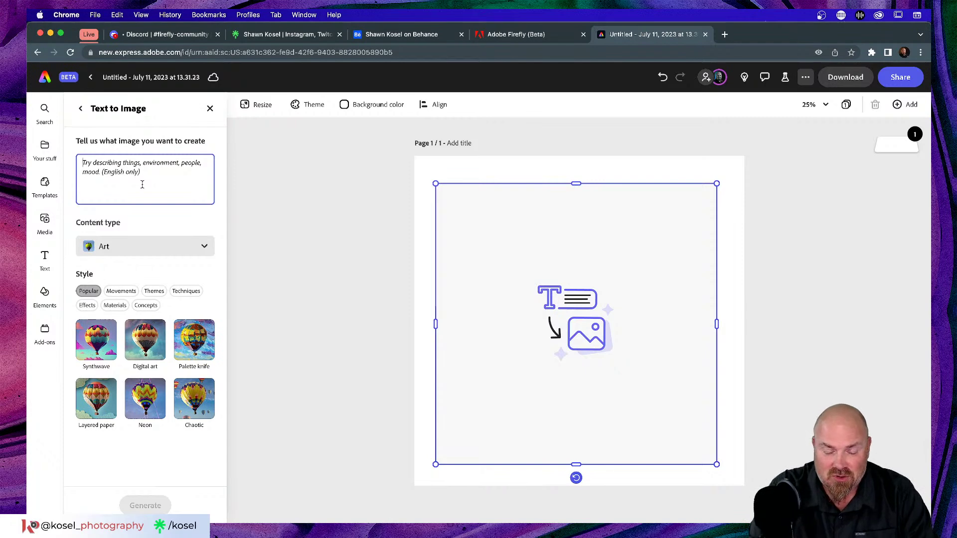
text(lost )
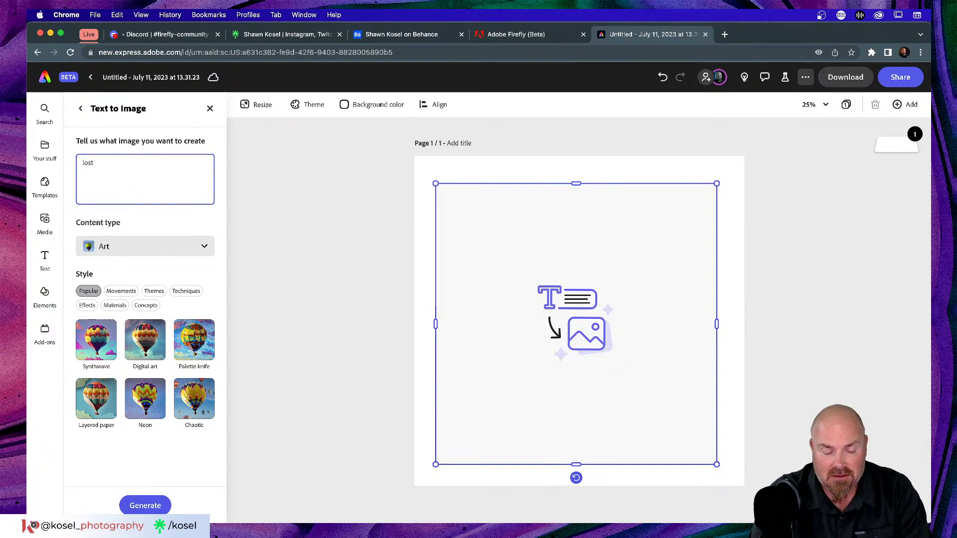
text(teddy bear)
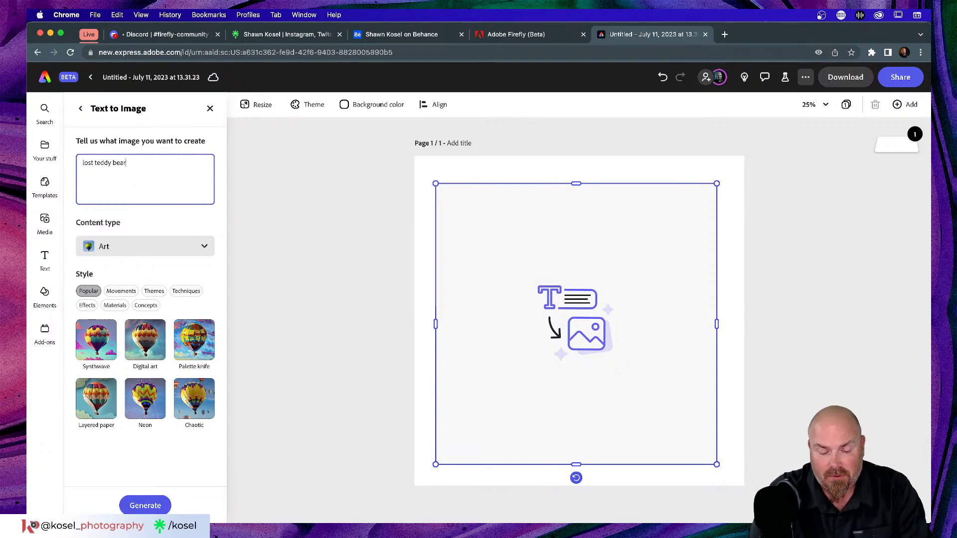
text( is misty)
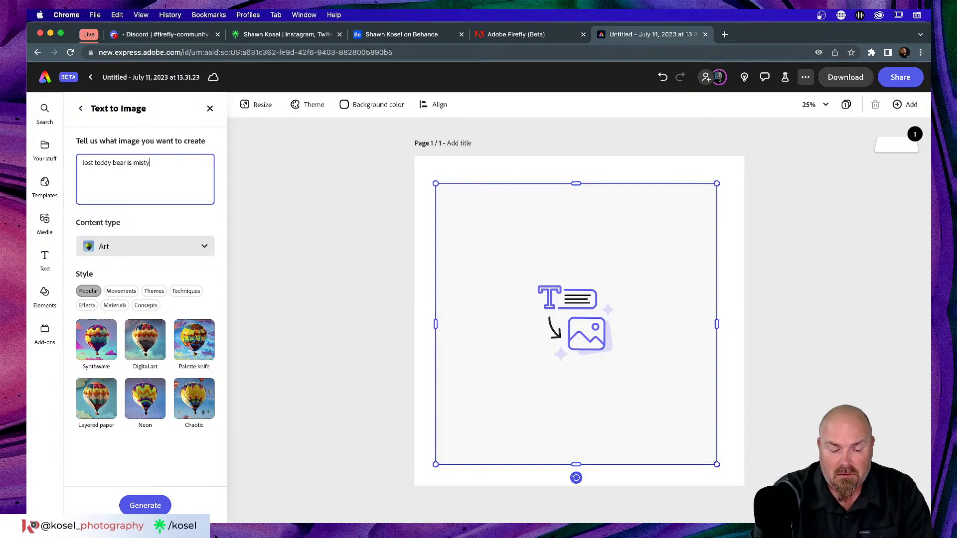
text( forest)
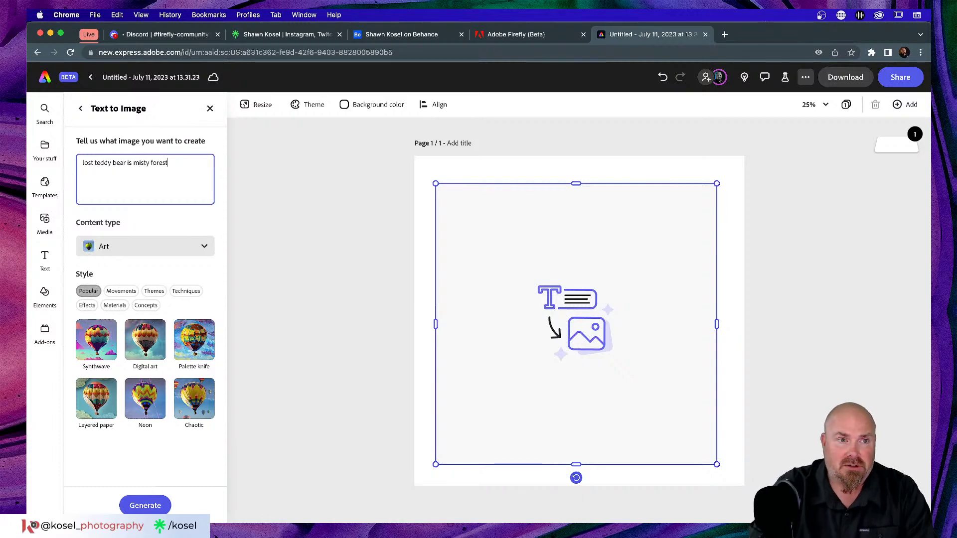
drag(179, 164, 80, 163)
key(cmd+c)
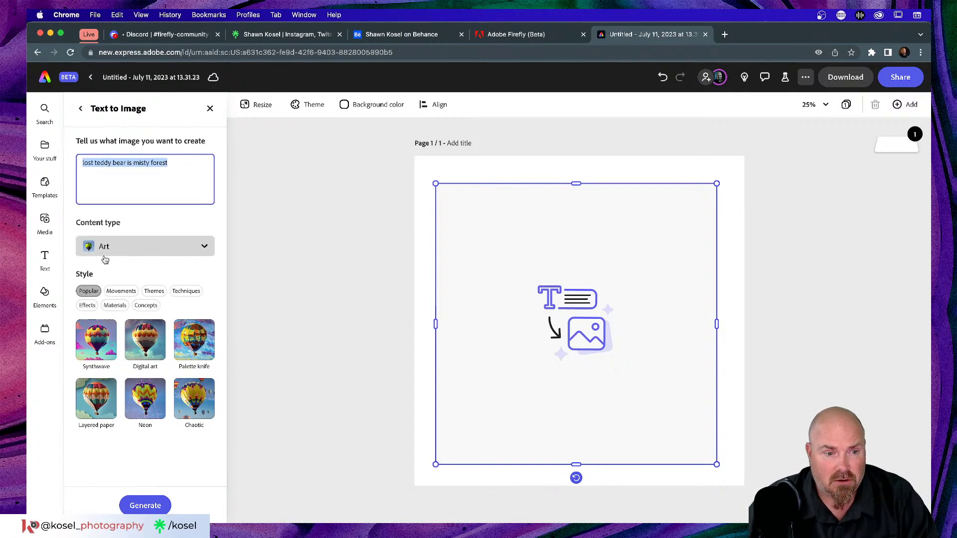
click(146, 505)
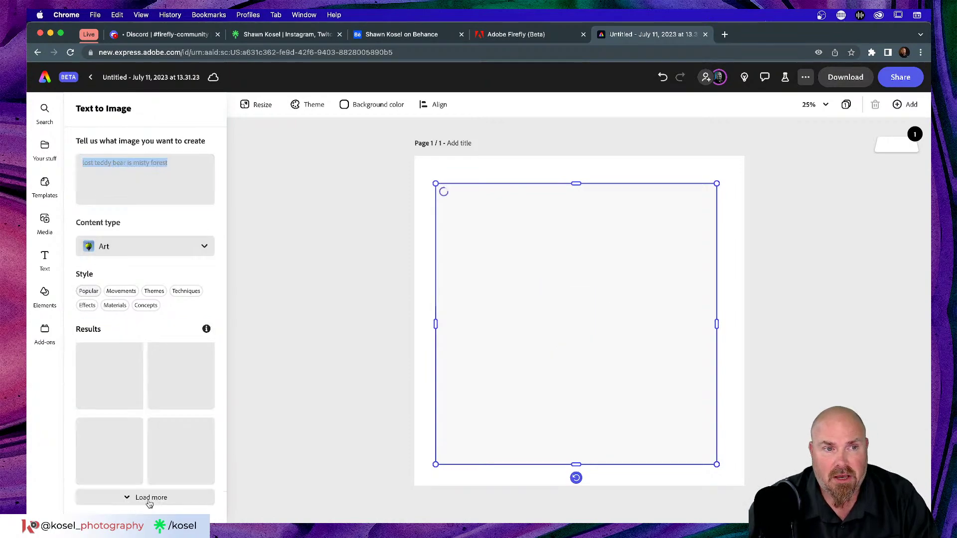
Switch to the Adobe Firefly page, open Text to image, and sign in with the Adobe account
key(ctrl+shift+Tab)
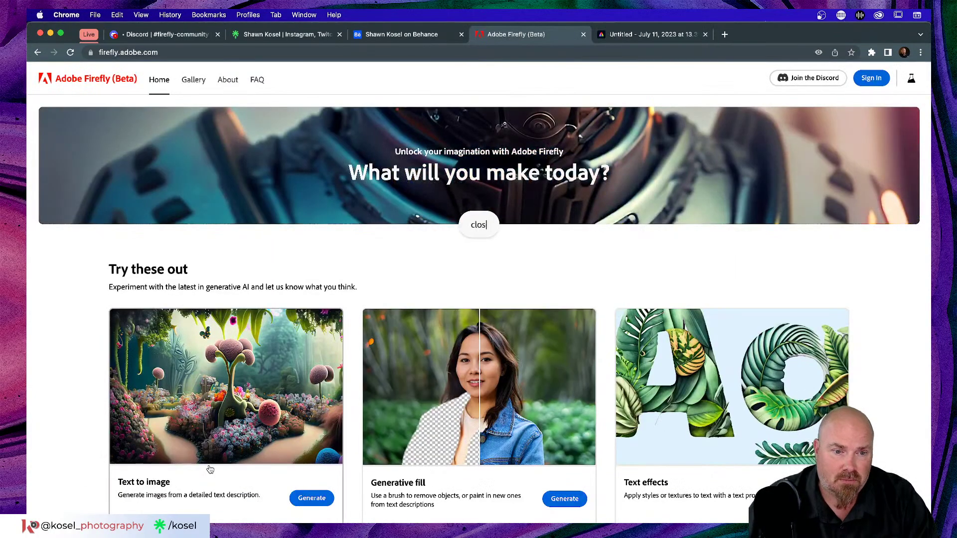
click(311, 498)
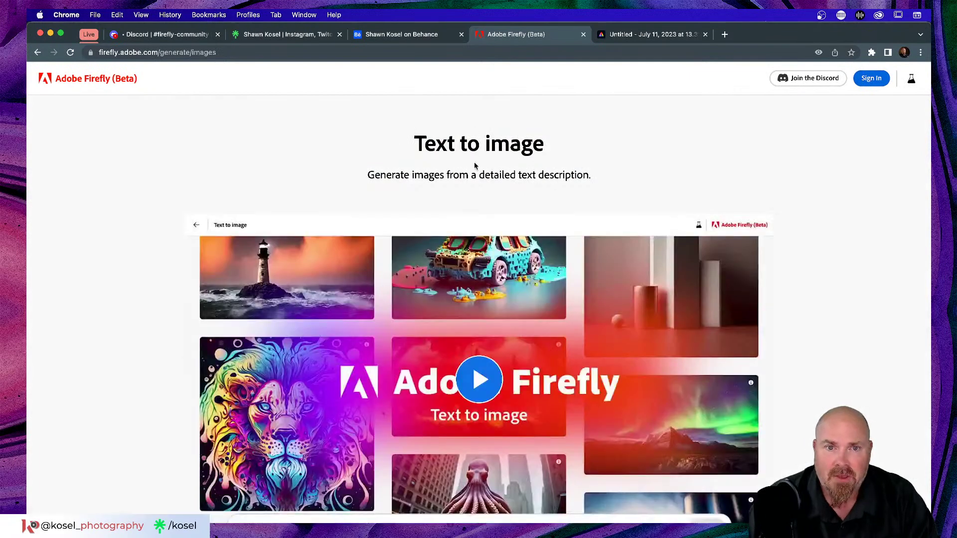
click(871, 78)
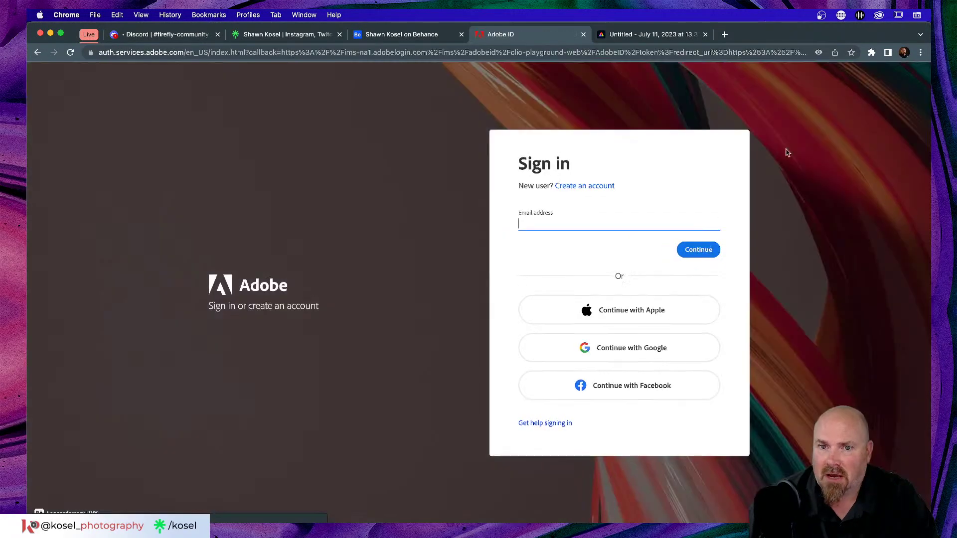
click(698, 250)
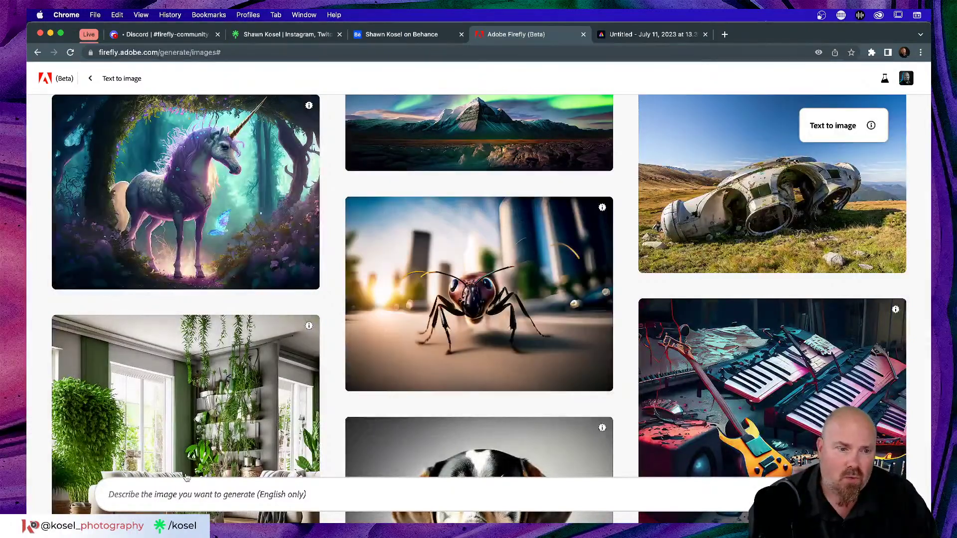
Paste the copied prompt "lost teddy bear is misty forest" into Firefly's Text to image and generate the images
click(183, 492)
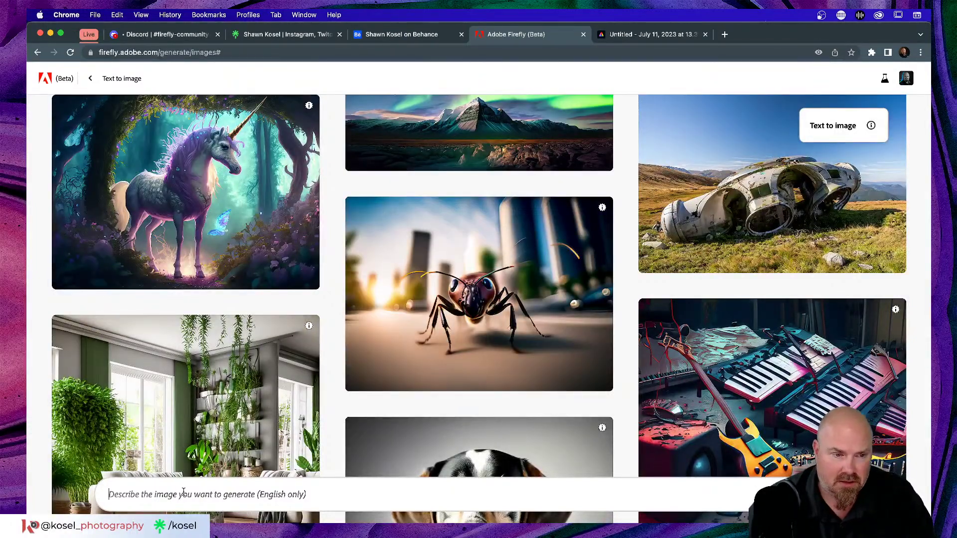
key(cmd+v)
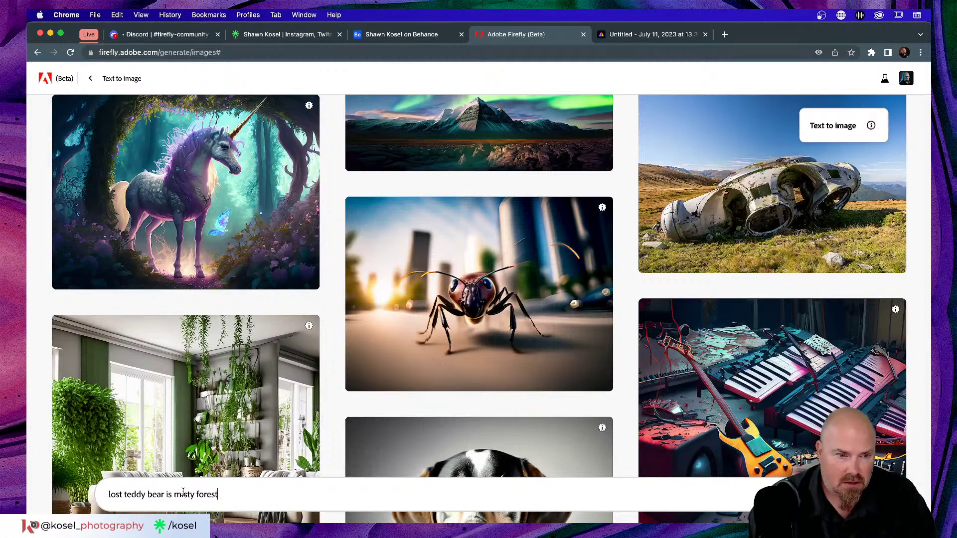
key(Return)
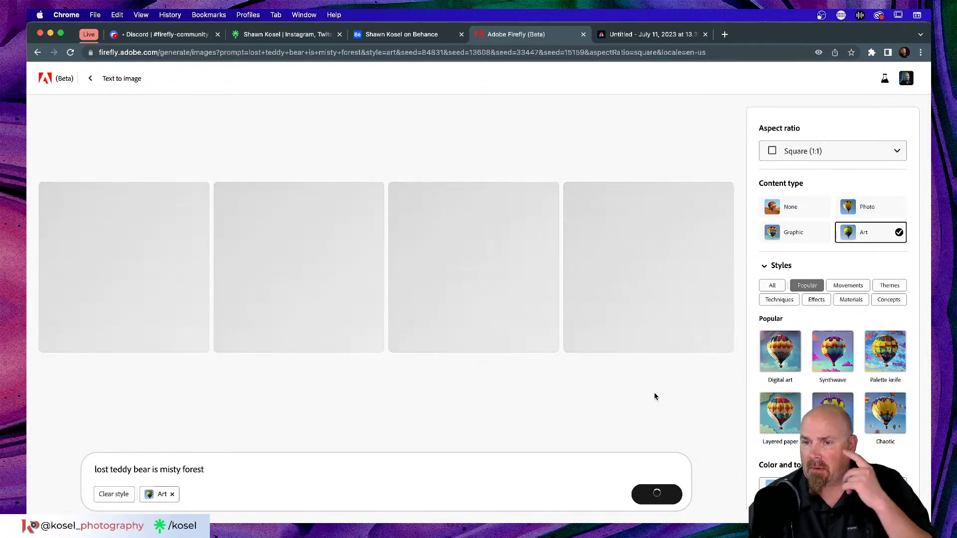
Switch to the Adobe Express project and enlarge the generated teddy bear image to fill the whole page
click(665, 34)
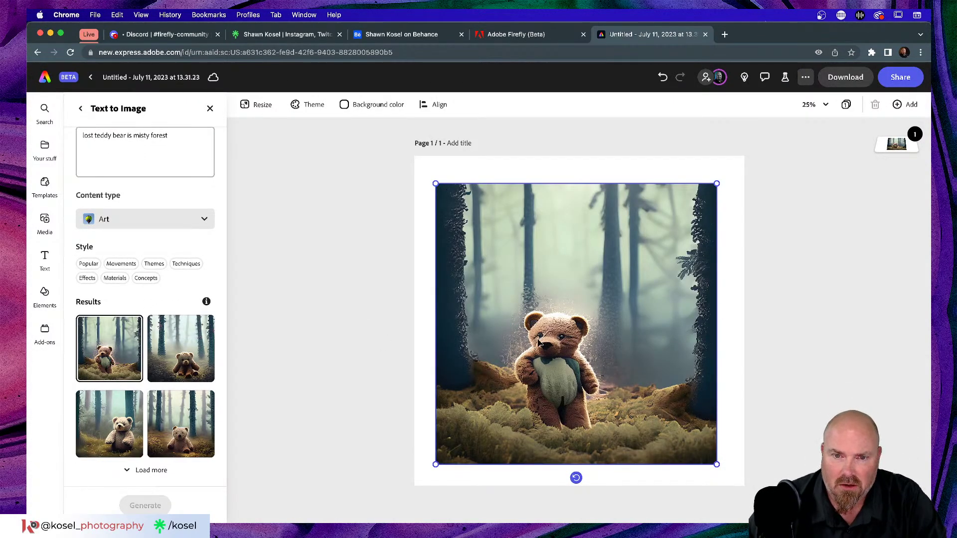
drag(541, 341, 541, 337)
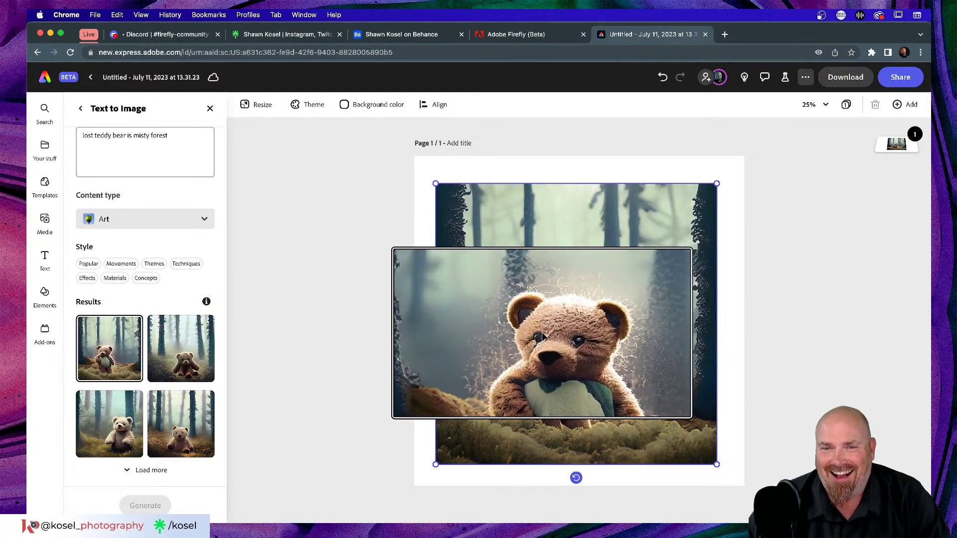
drag(717, 183, 746, 155)
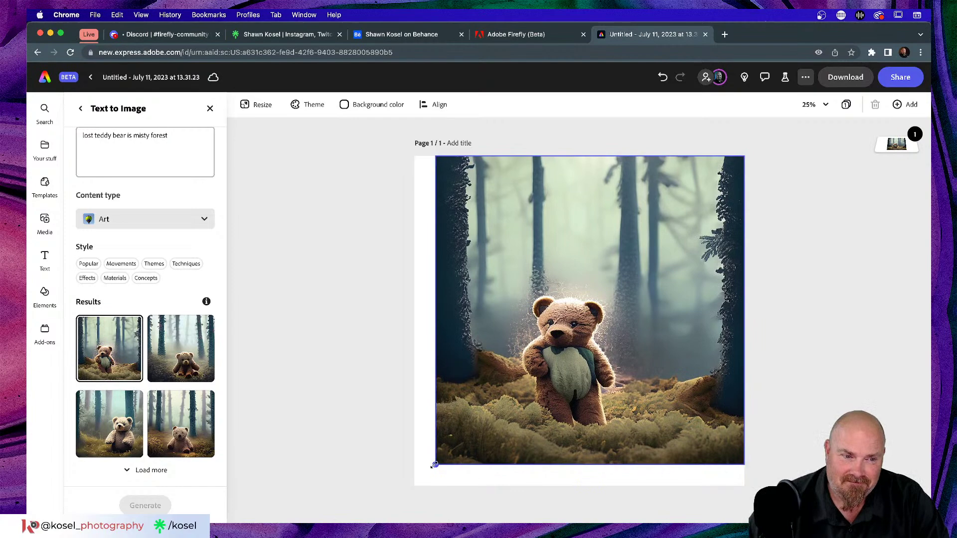
drag(433, 464, 413, 486)
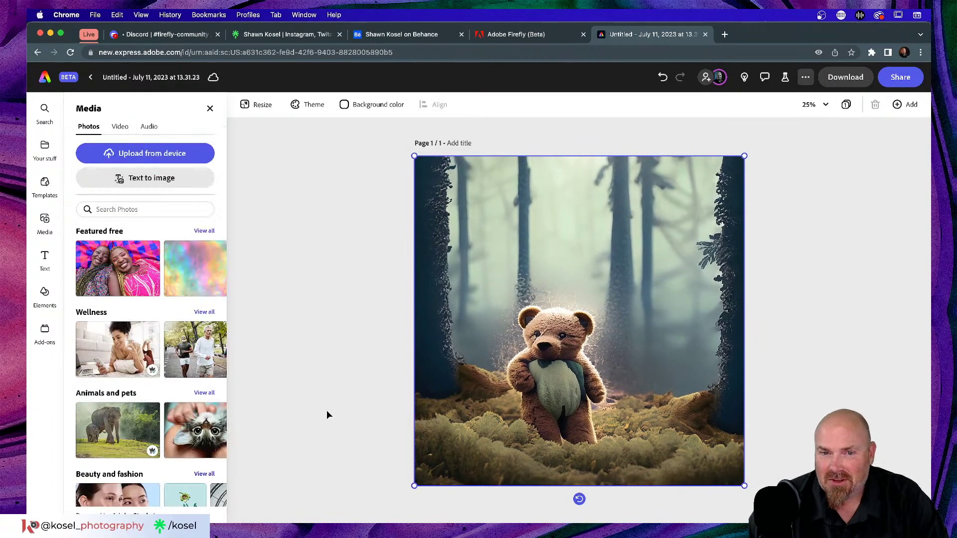
Reopen the image's Text to image results, preview the other three variations on the page, and return to the first one
click(461, 344)
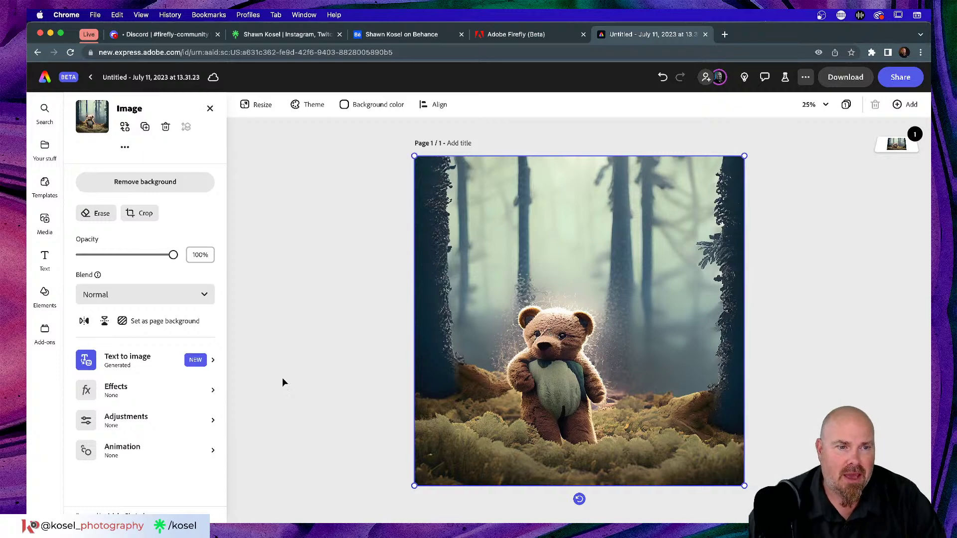
click(210, 359)
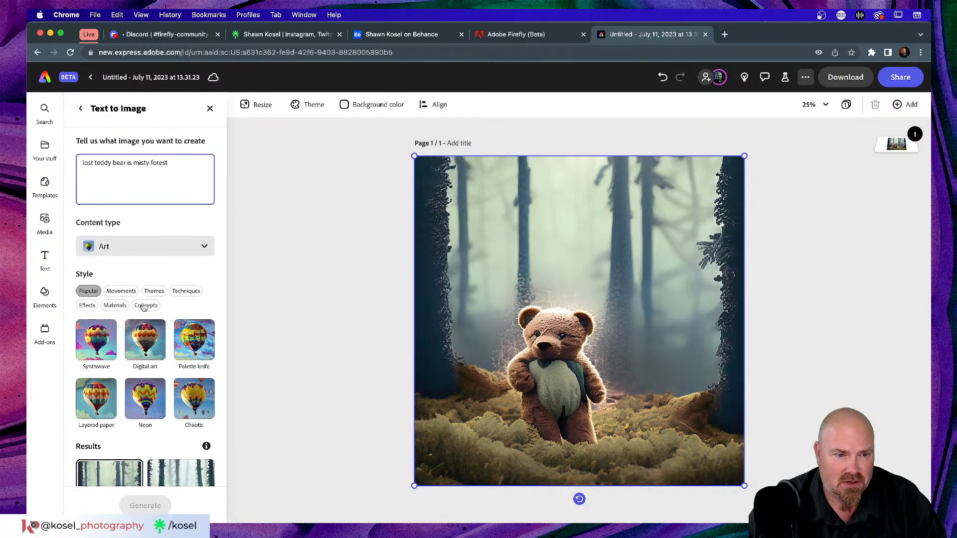
scroll(143, 307, down, 3)
click(170, 337)
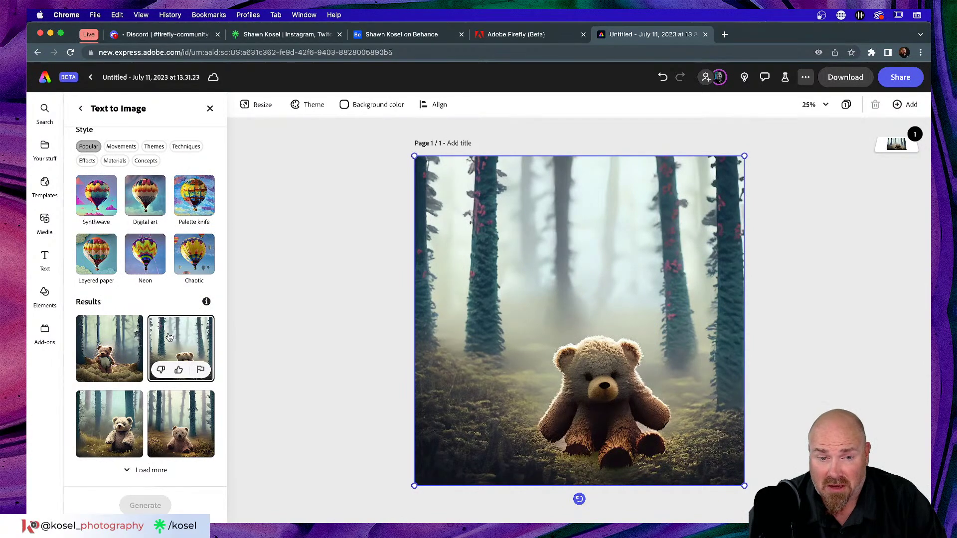
click(114, 420)
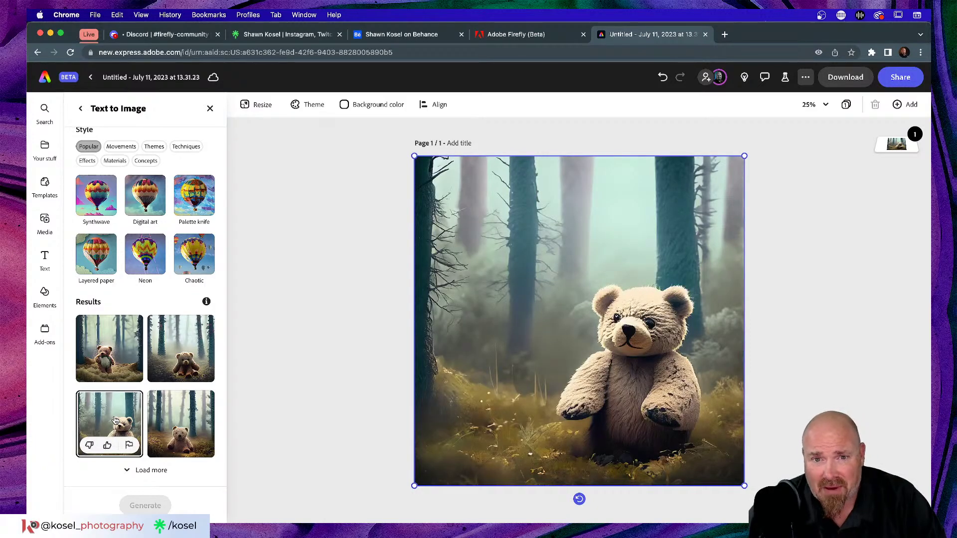
click(168, 419)
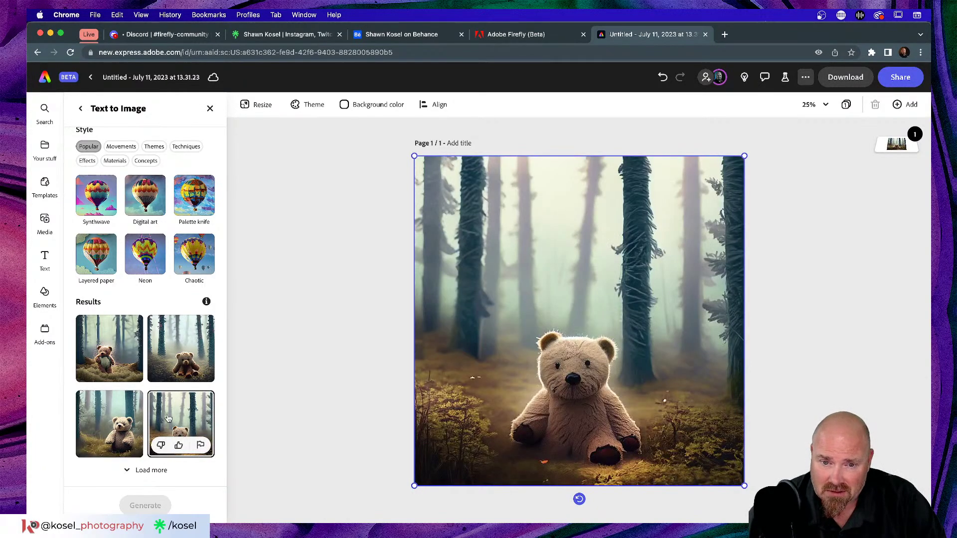
click(106, 341)
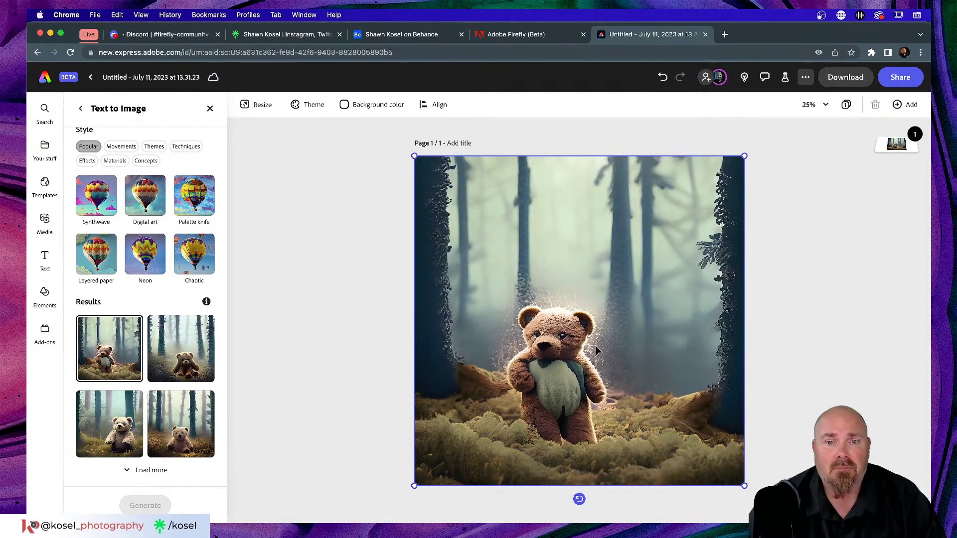
Switch to Adobe Firefly and view each of the four generated teddy bear images enlarged, then close the preview
click(514, 40)
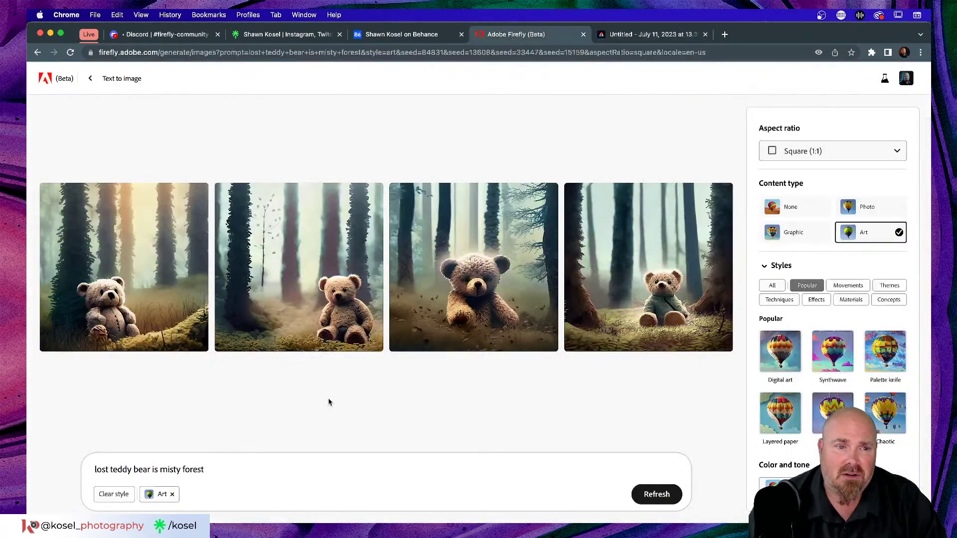
click(155, 293)
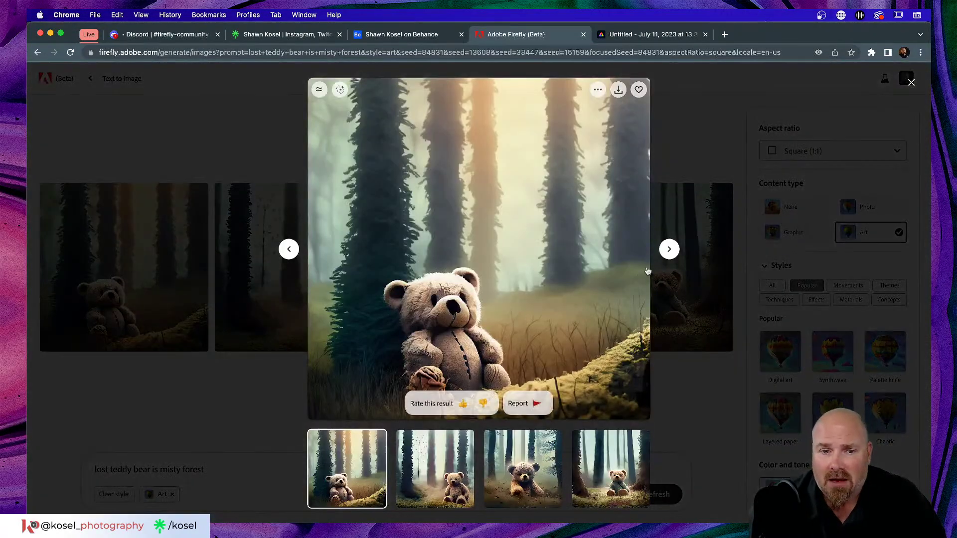
click(674, 252)
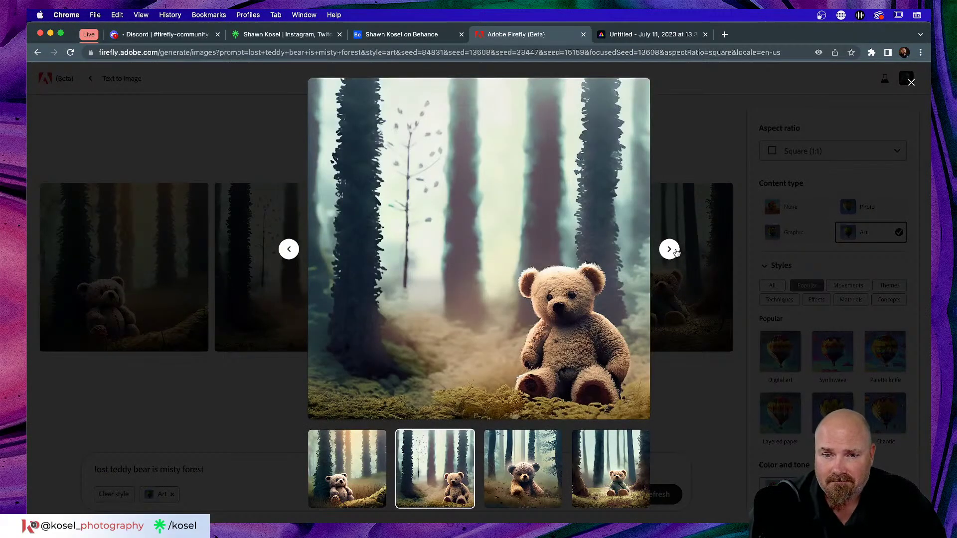
click(669, 250)
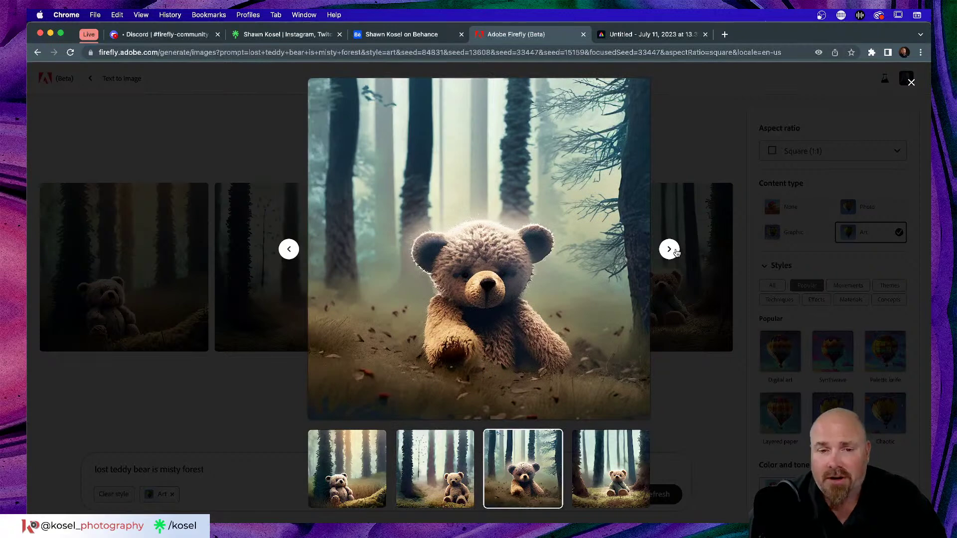
click(670, 250)
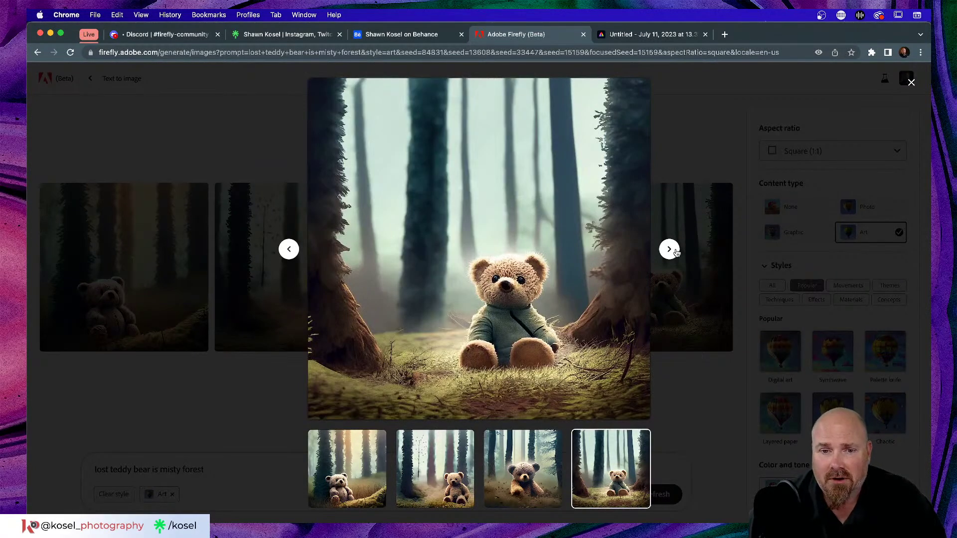
click(163, 403)
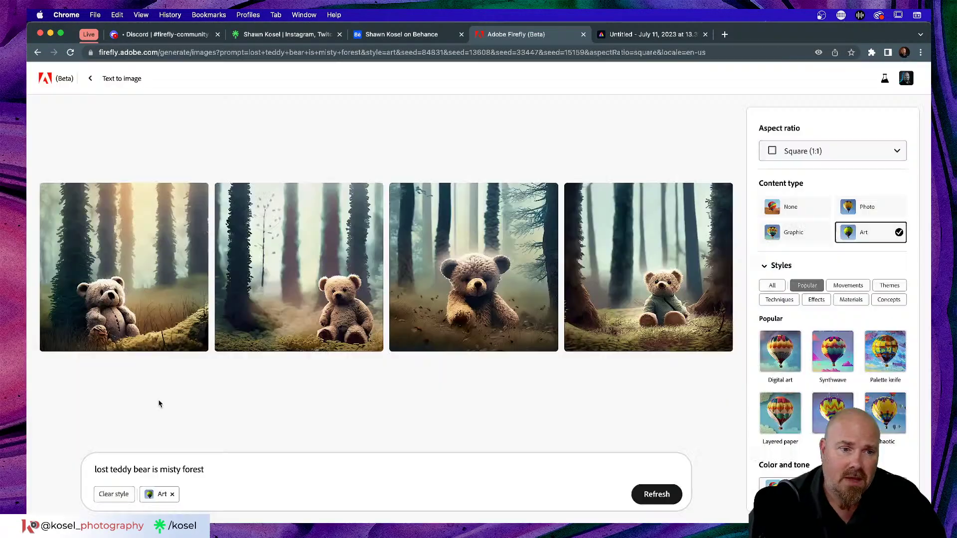
Go to the Firefly home page, open Favorites, and look through the saved images
click(47, 79)
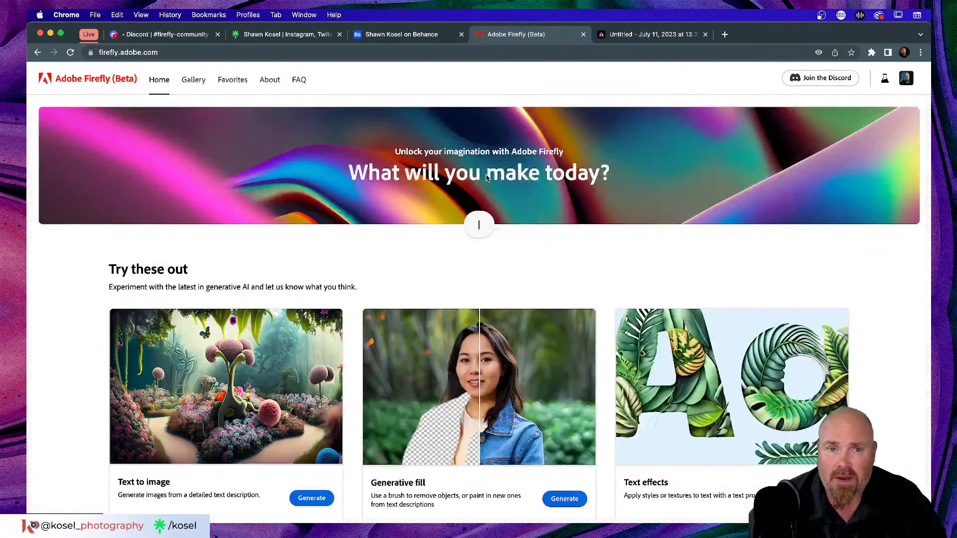
text(painting of mounta)
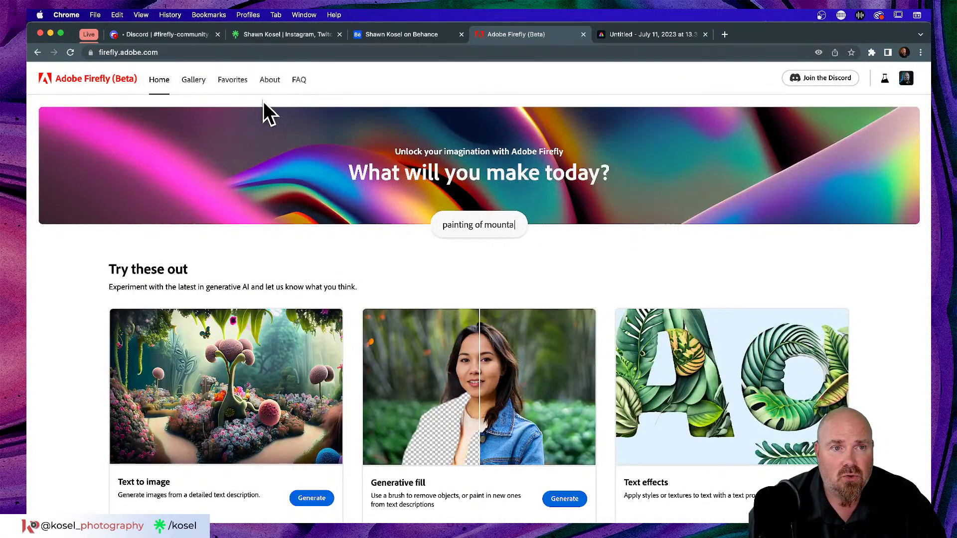
text(ins and trees)
click(228, 80)
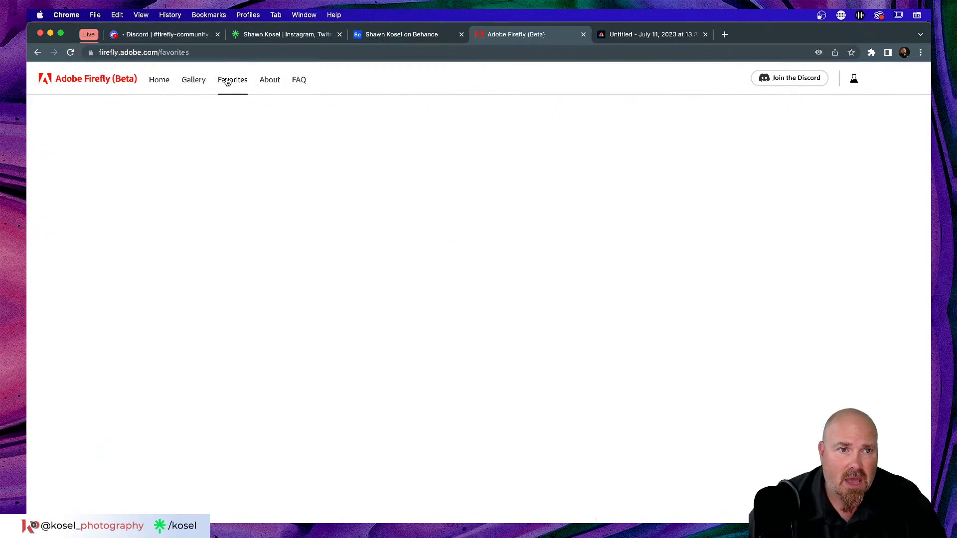
scroll(557, 199, down, 5)
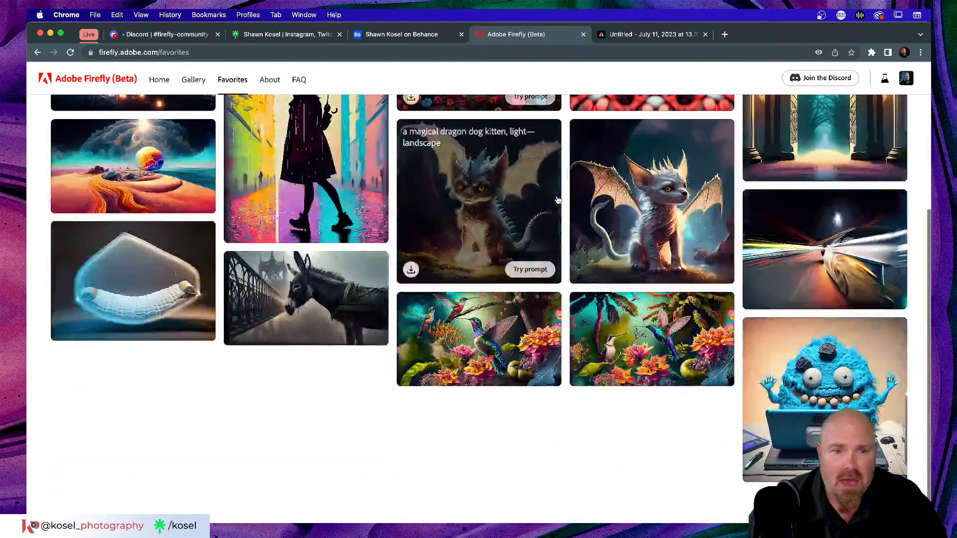
scroll(558, 200, up, 5)
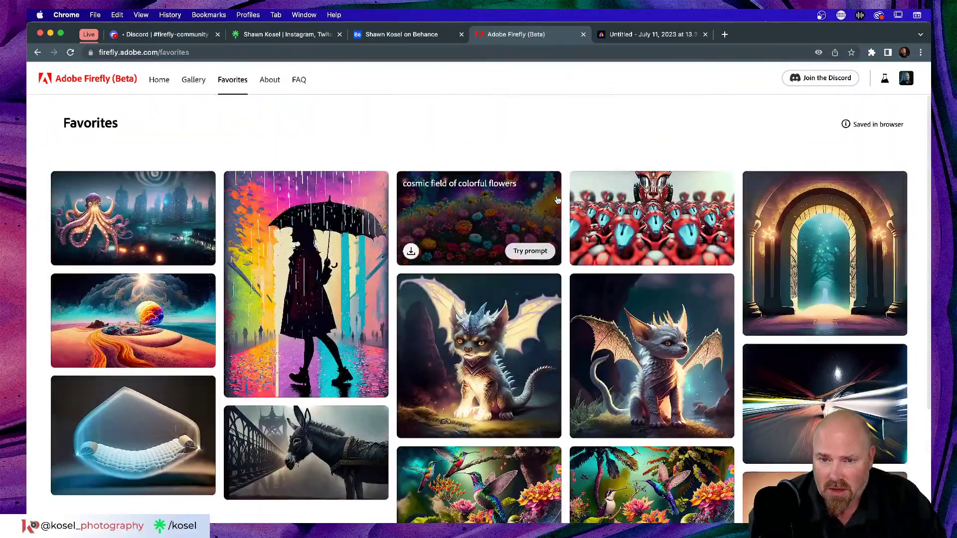
Try the prompt of the "glowing octopus floating over a city" favorite and open its first image in Generative fill
scroll(557, 199, down, 2)
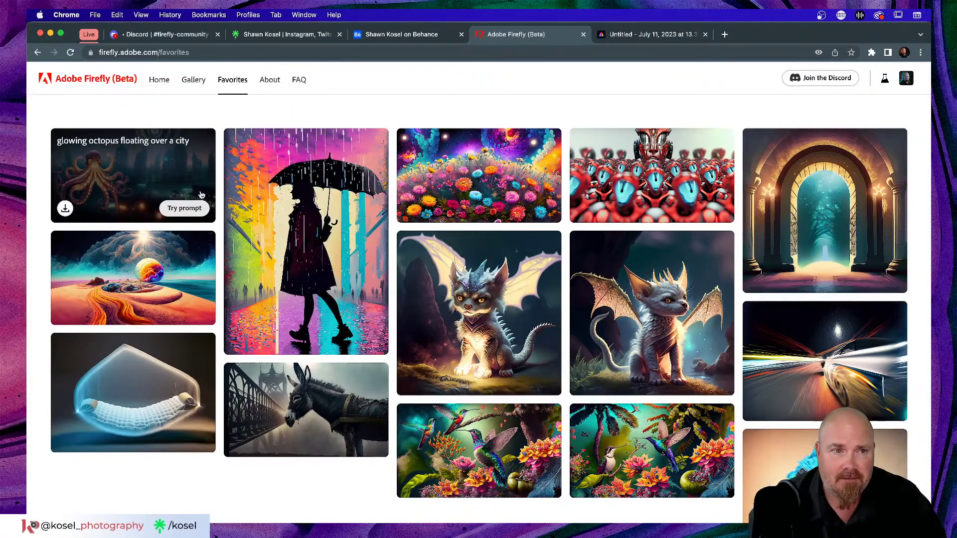
click(177, 209)
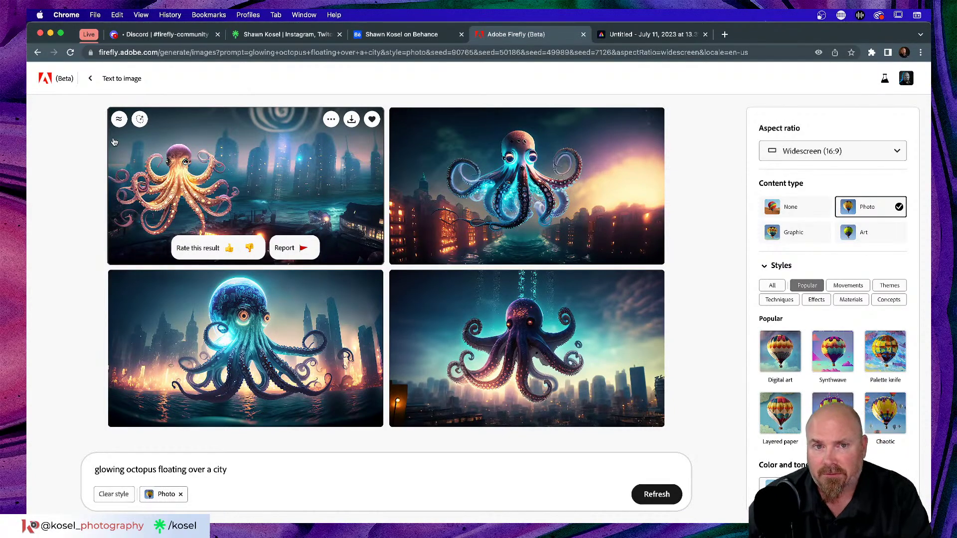
click(140, 119)
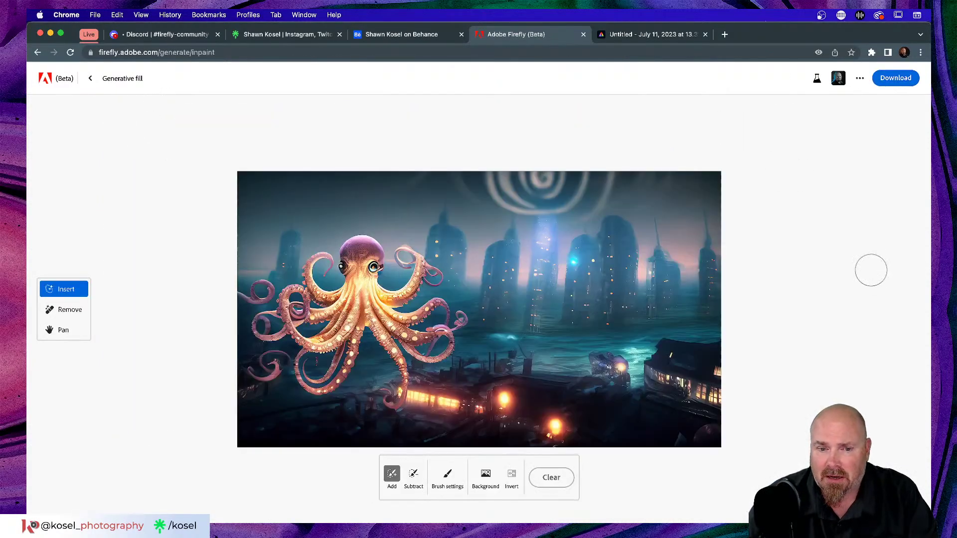
Brush out an elongated diagonal area above the city skyline and generate a fill there from the prompt "1950's steampumk spaceship"
mouse_move(568, 242)
mouse_down()
mouse_move(513, 258)
mouse_move(517, 269)
mouse_move(579, 233)
mouse_move(523, 282)
mouse_move(598, 247)
mouse_move(582, 229)
mouse_move(587, 219)
mouse_move(646, 204)
mouse_move(606, 251)
mouse_move(591, 247)
mouse_move(625, 210)
mouse_move(605, 219)
mouse_move(649, 202)
mouse_move(623, 224)
mouse_up()
click(394, 475)
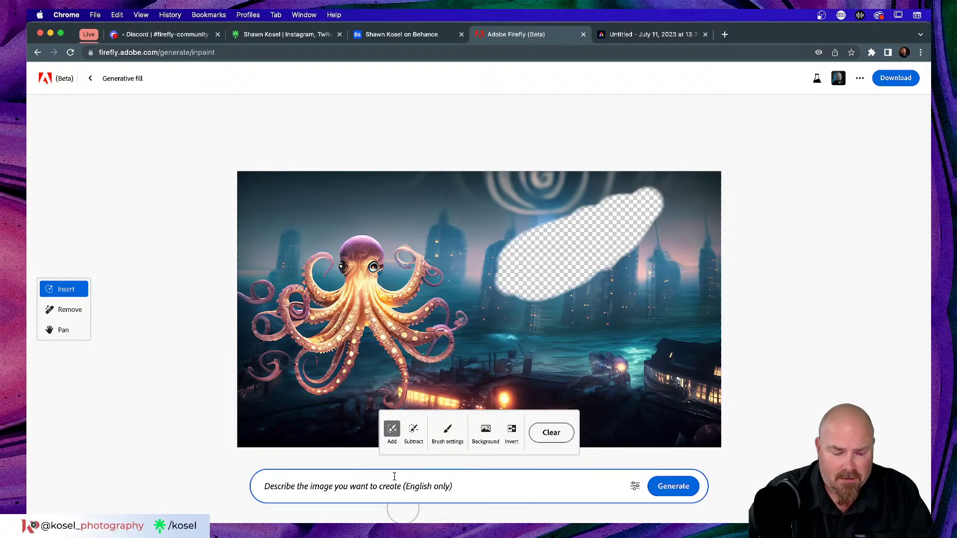
text(1950)
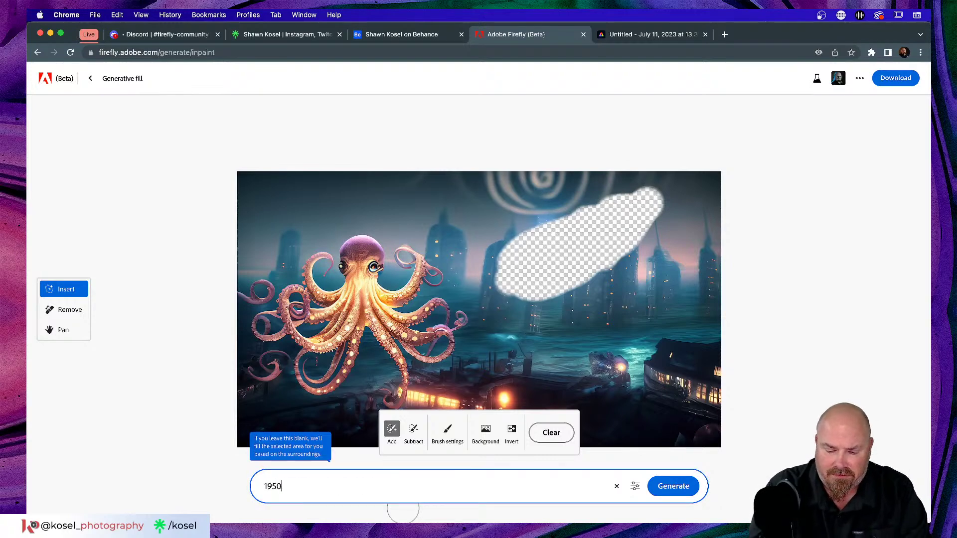
text('s steampumk)
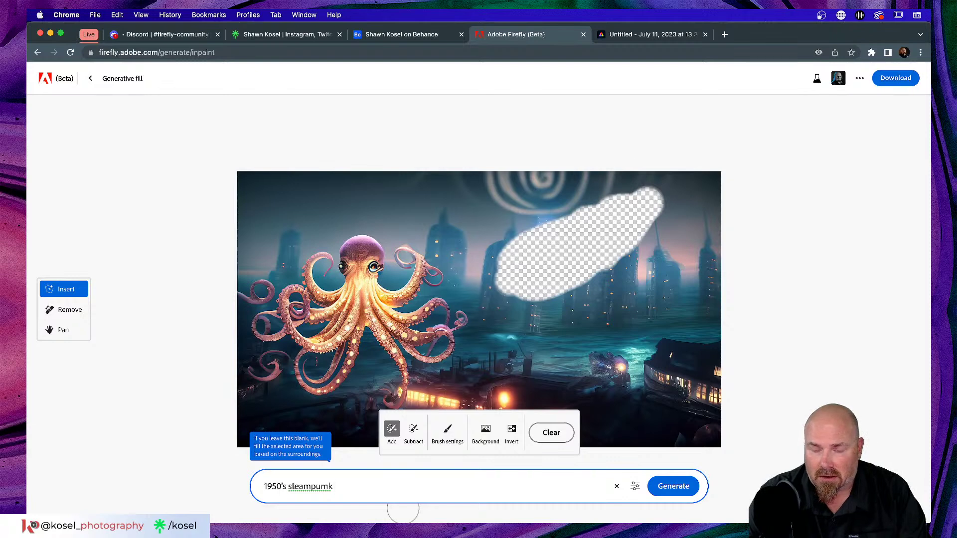
text(space)
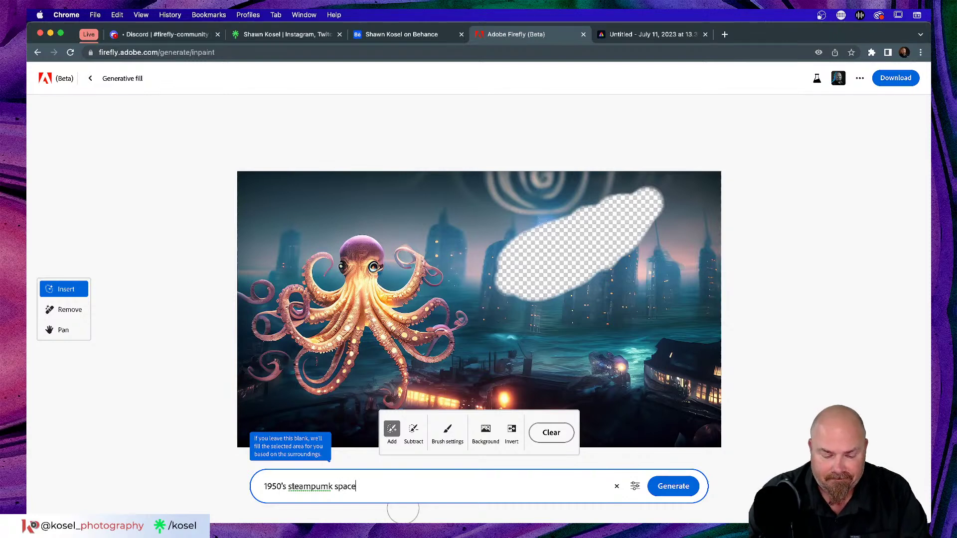
text(ship)
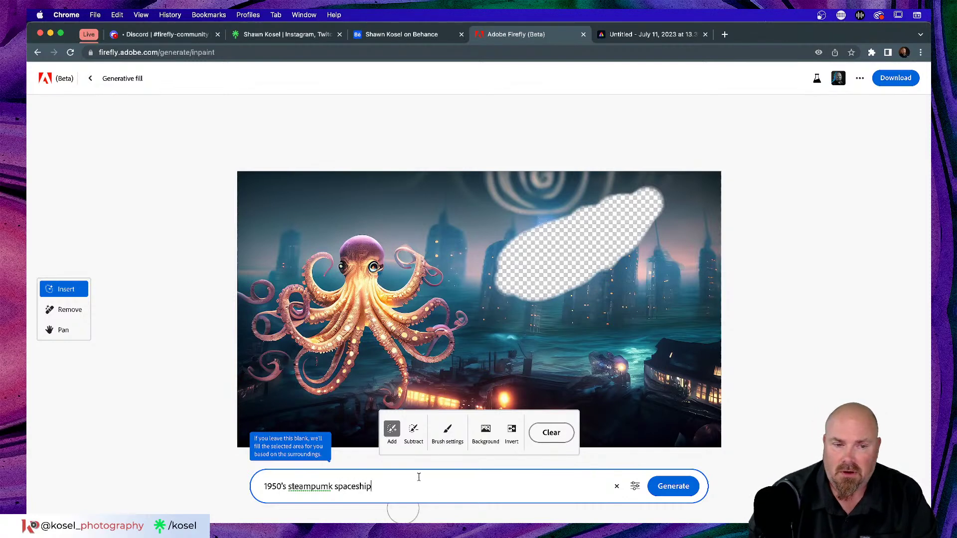
click(670, 486)
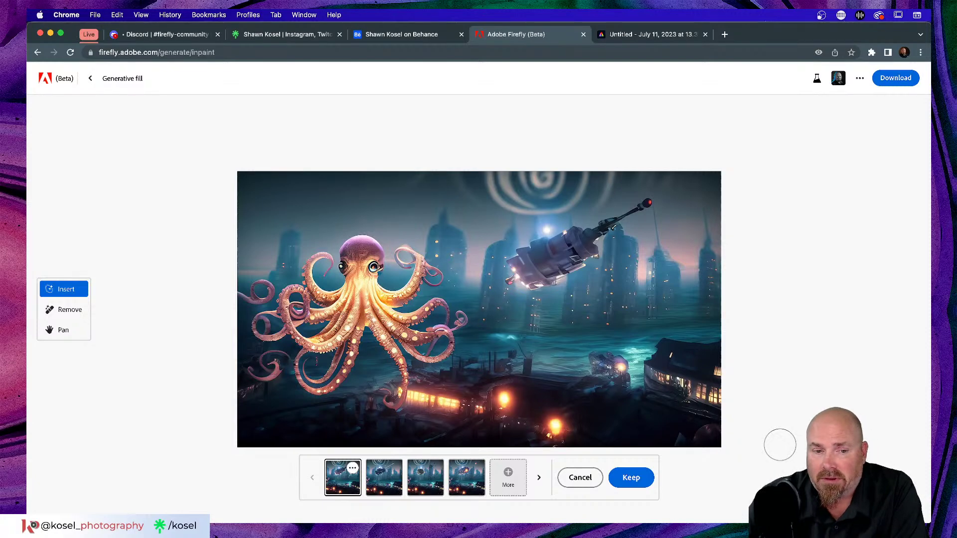
Compare the four generated spaceship variations in the octopus image one after another
click(382, 474)
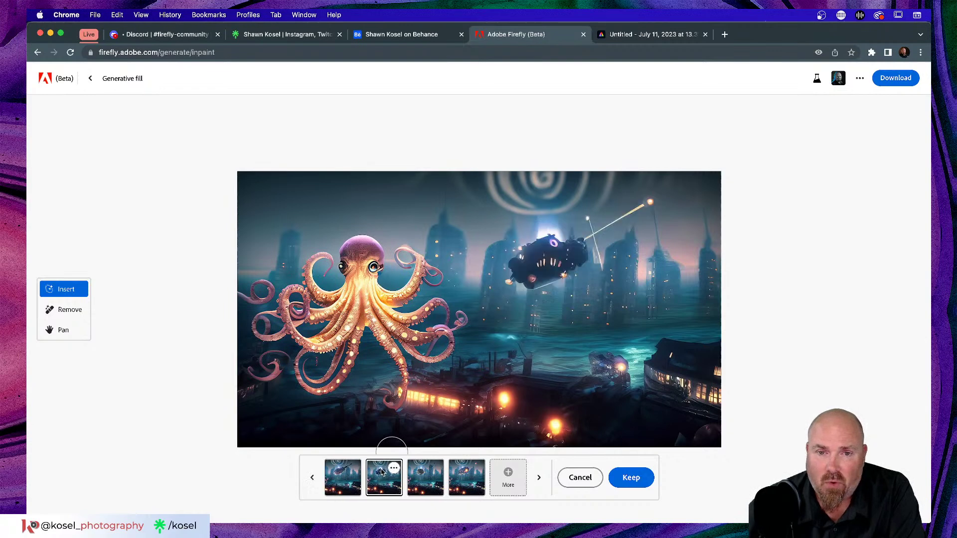
click(426, 480)
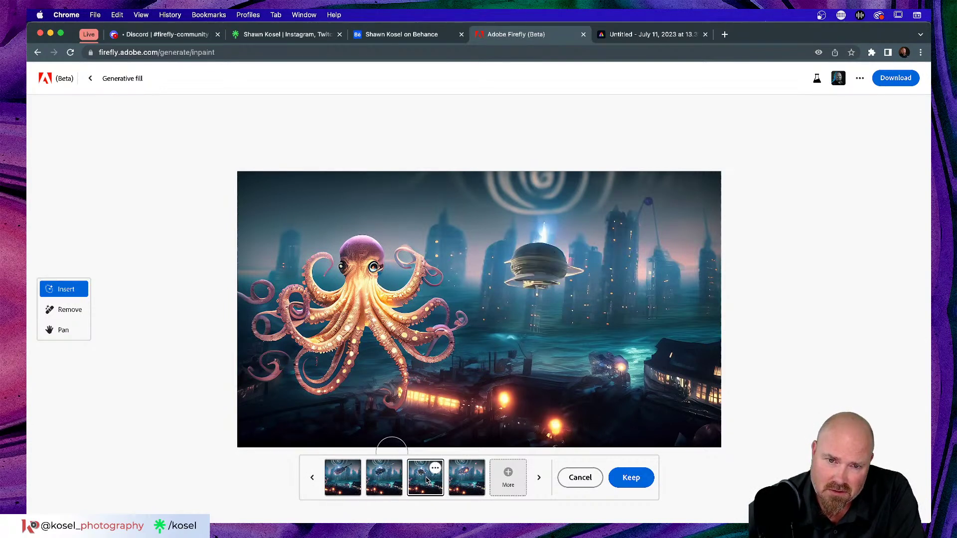
click(471, 476)
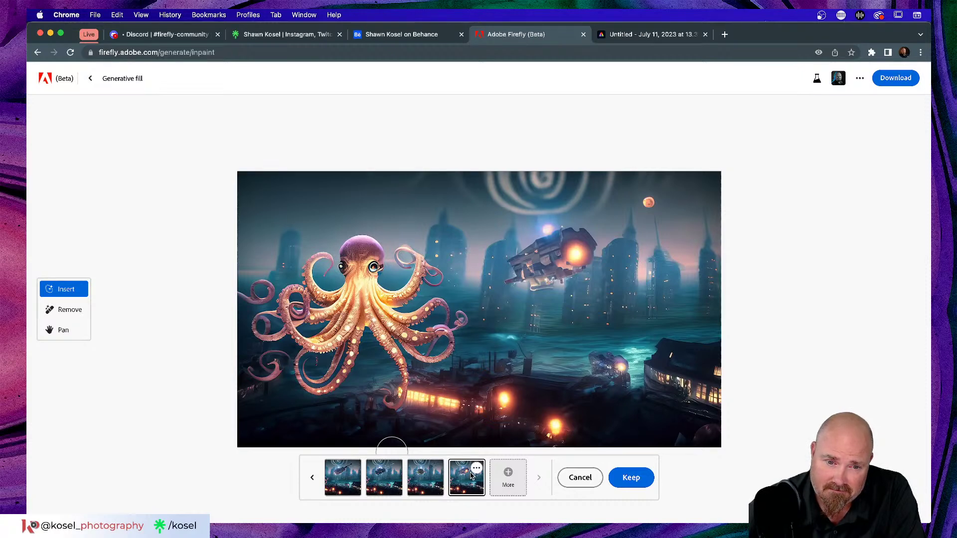
click(433, 480)
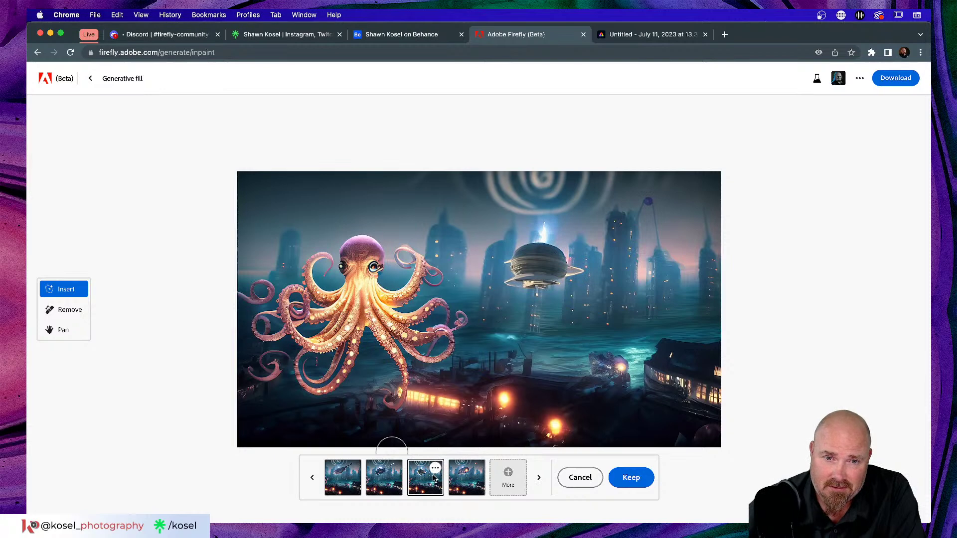
click(384, 480)
click(331, 478)
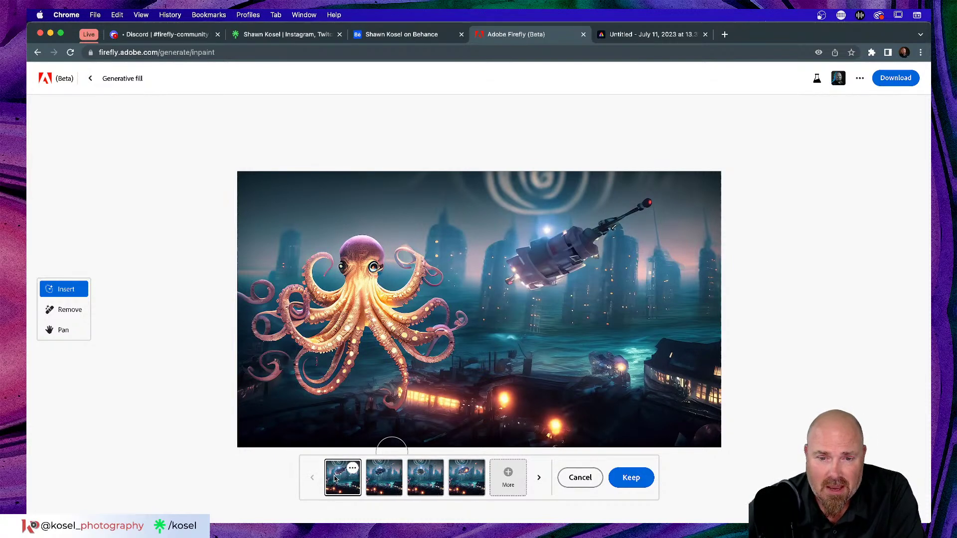
Discard the spaceship results and generate a new fill in the same area from the prompt "1950's steampumk rocketship"
click(577, 477)
click(354, 486)
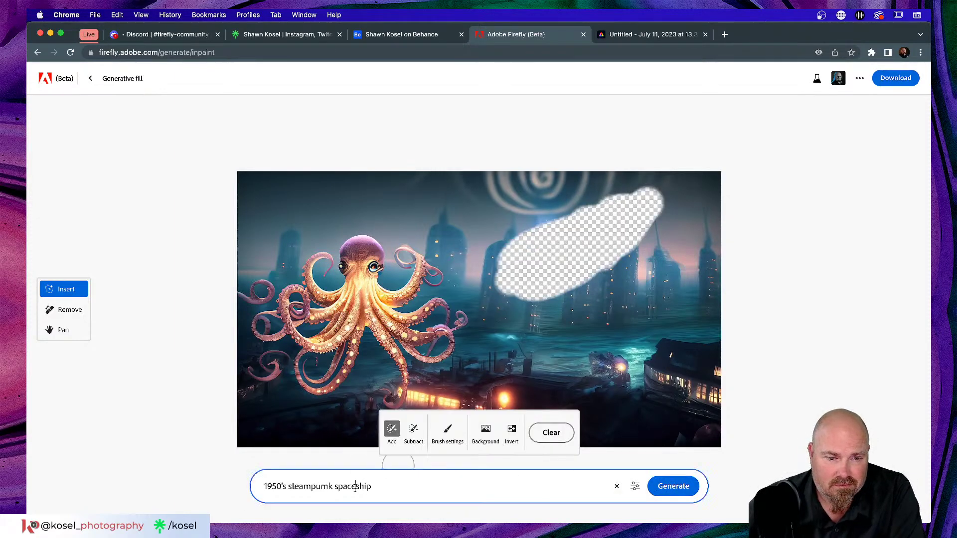
drag(355, 486, 334, 487)
text(rocket)
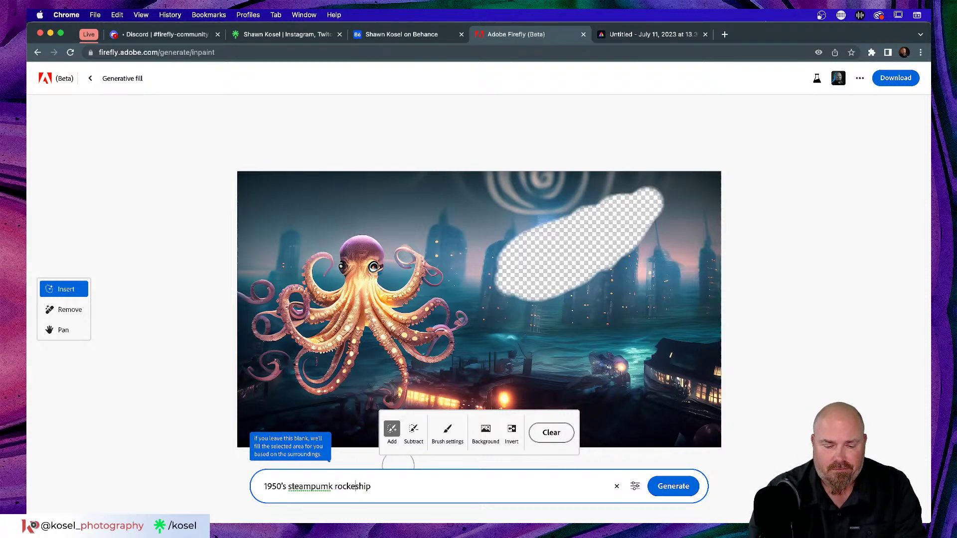
key(Return)
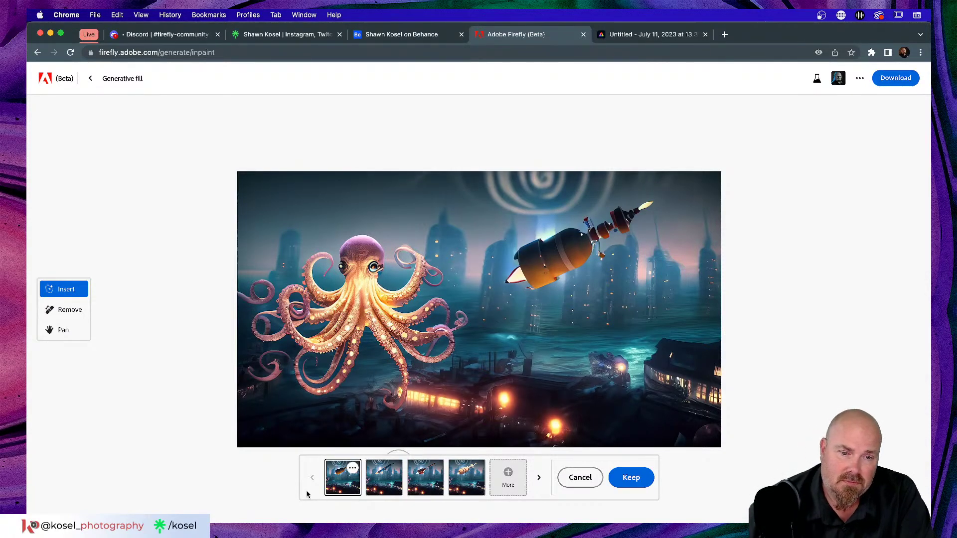
Compare the generated rocketship variations and return to the second one
click(388, 475)
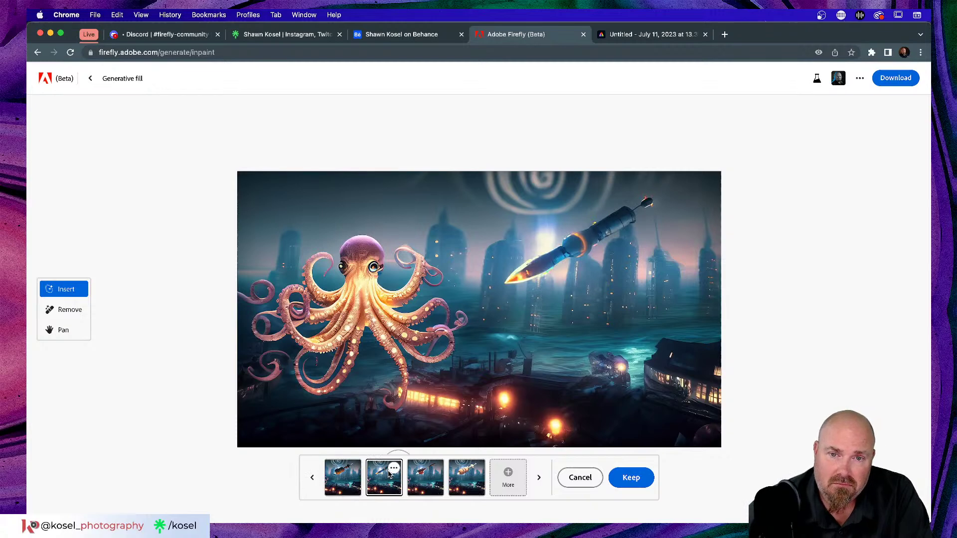
click(414, 476)
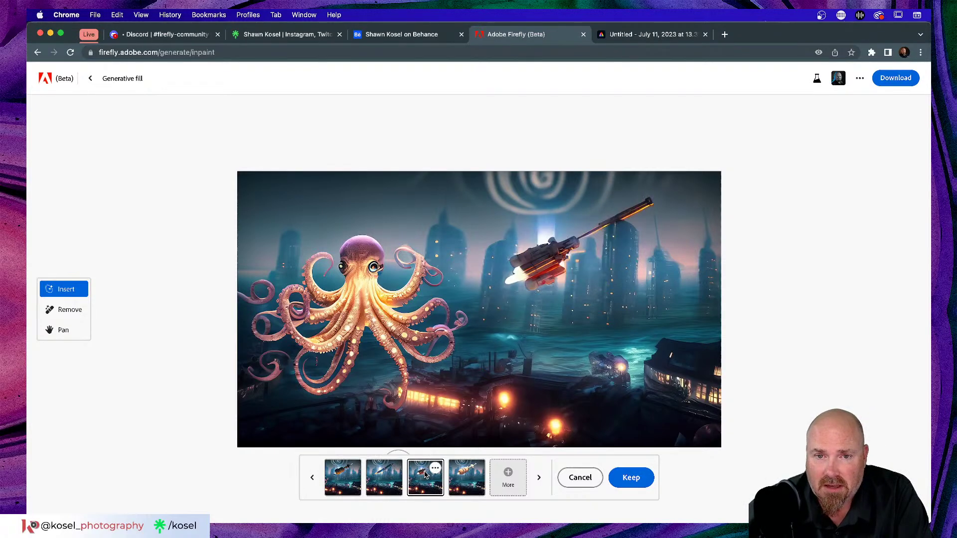
click(474, 473)
click(399, 476)
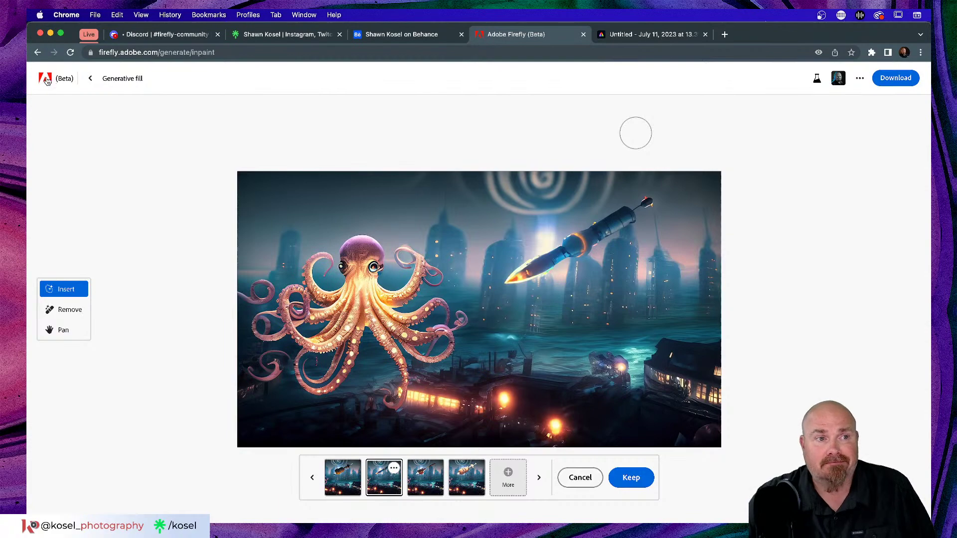
Close the Firefly and Adobe Express pages, and switch to the Tour de France document in Illustrator
click(66, 81)
click(583, 34)
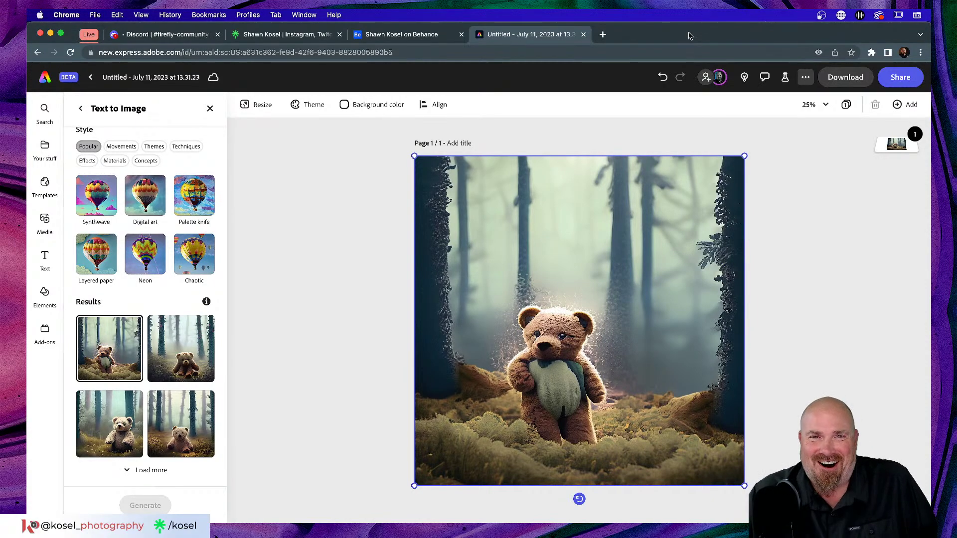
click(583, 35)
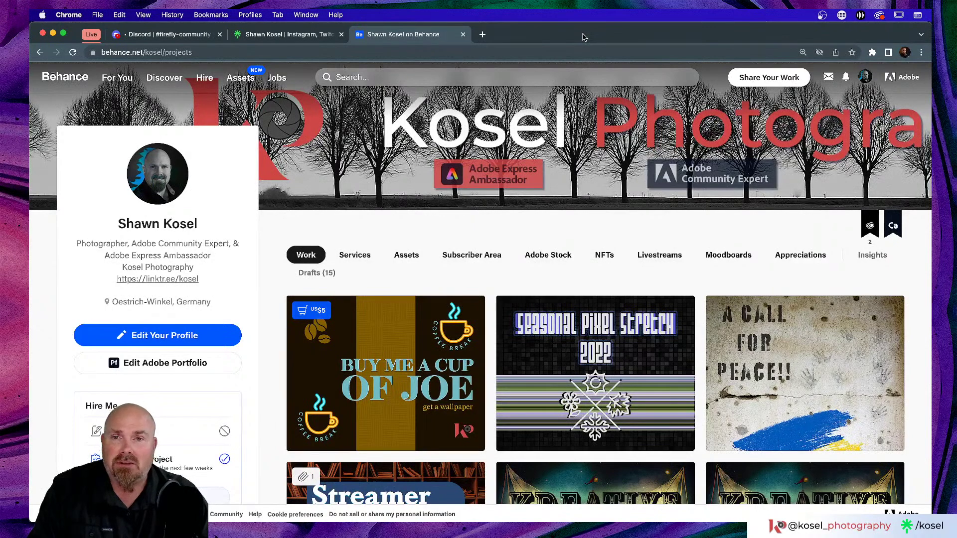
key(super+Tab)
key(super+Tab)
key(super+Tab)
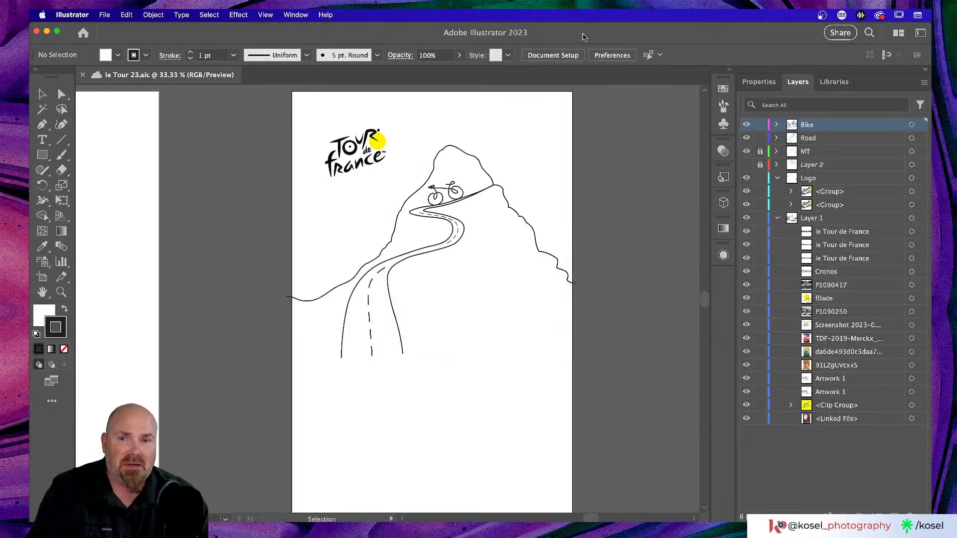
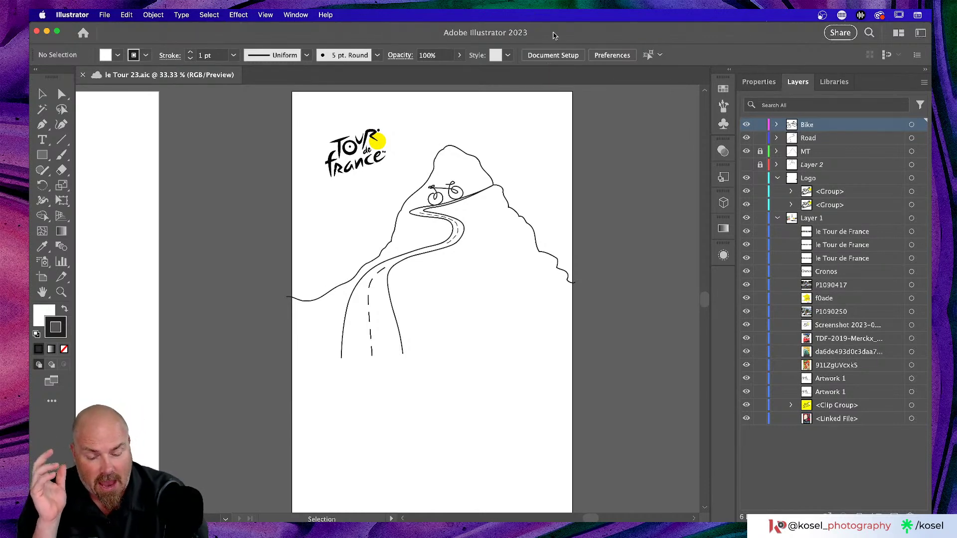
Examine the poster sketch with the logo, mountain, winding road and bicycle, up close and as a whole
key(super+equal)
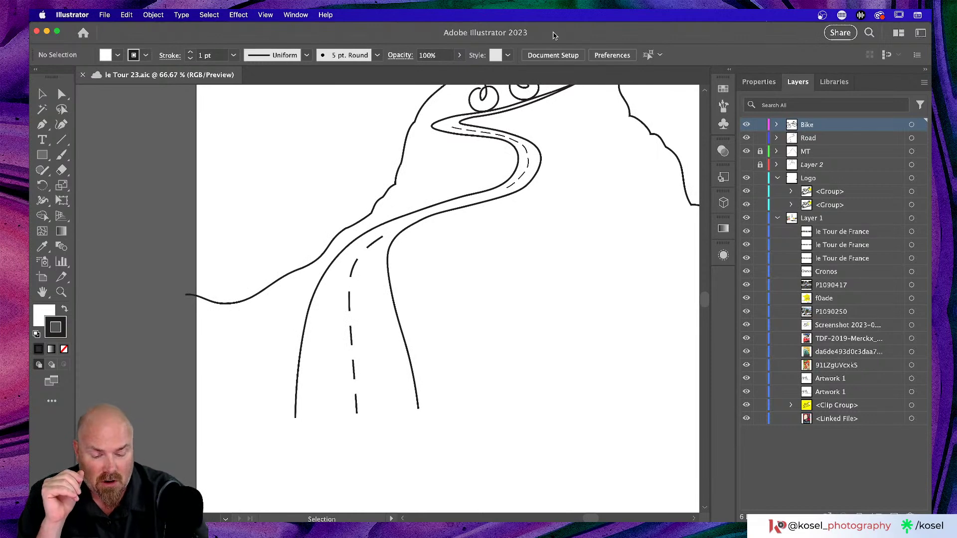
key(super+minus)
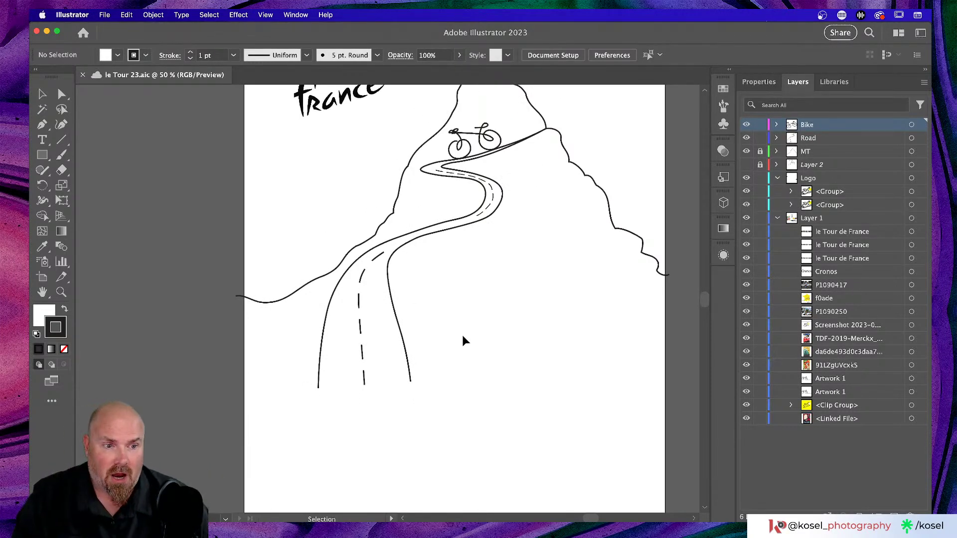
drag(480, 309, 436, 395)
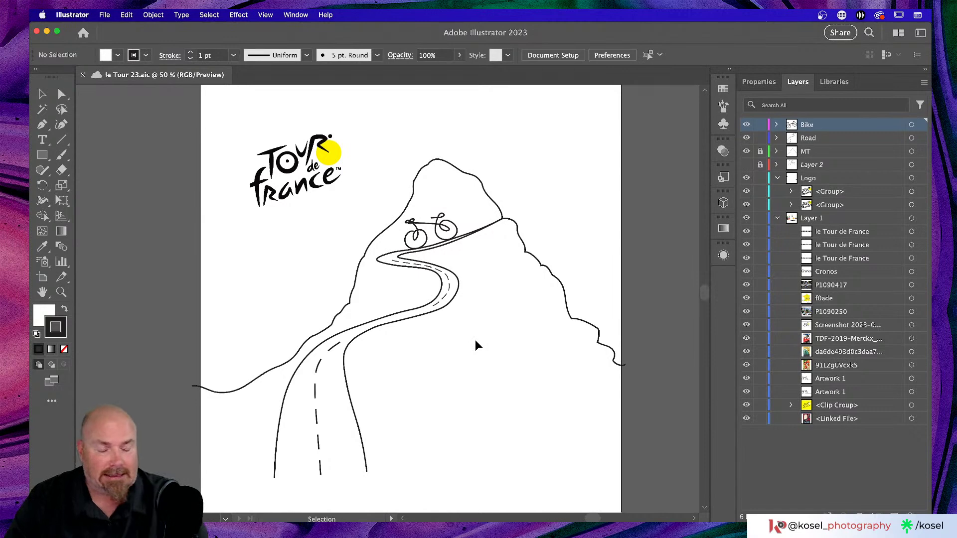
key(super+minus)
key(super+minus)
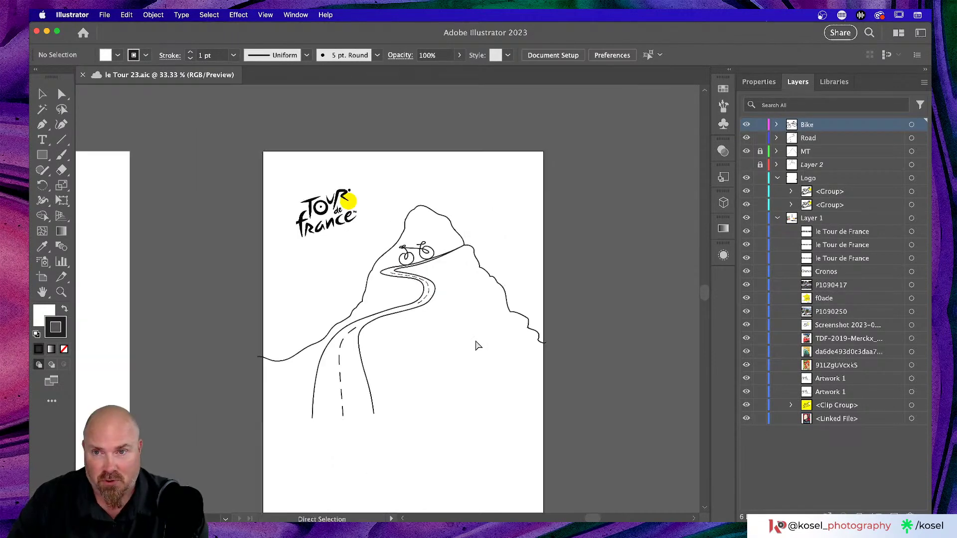
Look over the reference artboard and examine the Tour de France poster images beside it up close
scroll(475, 343, left, 5)
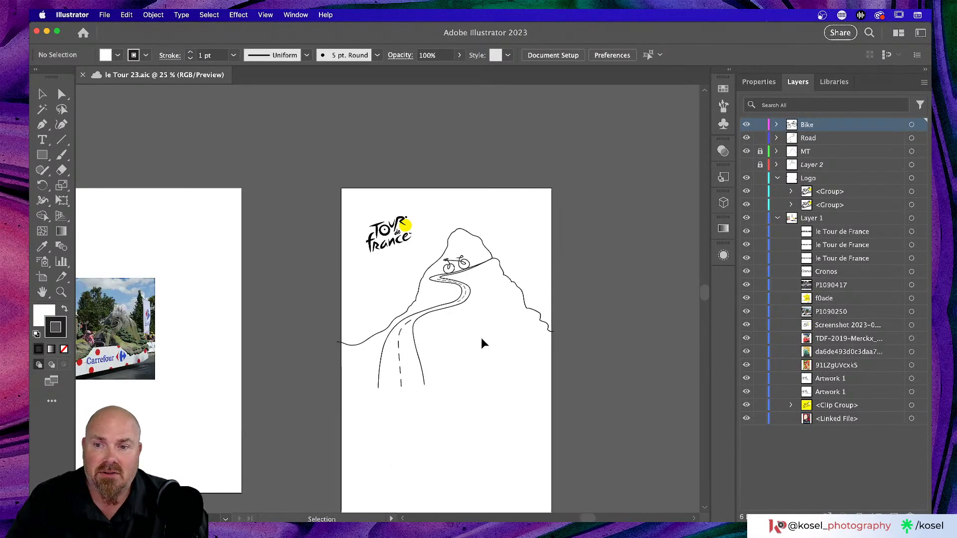
scroll(483, 343, left, 10)
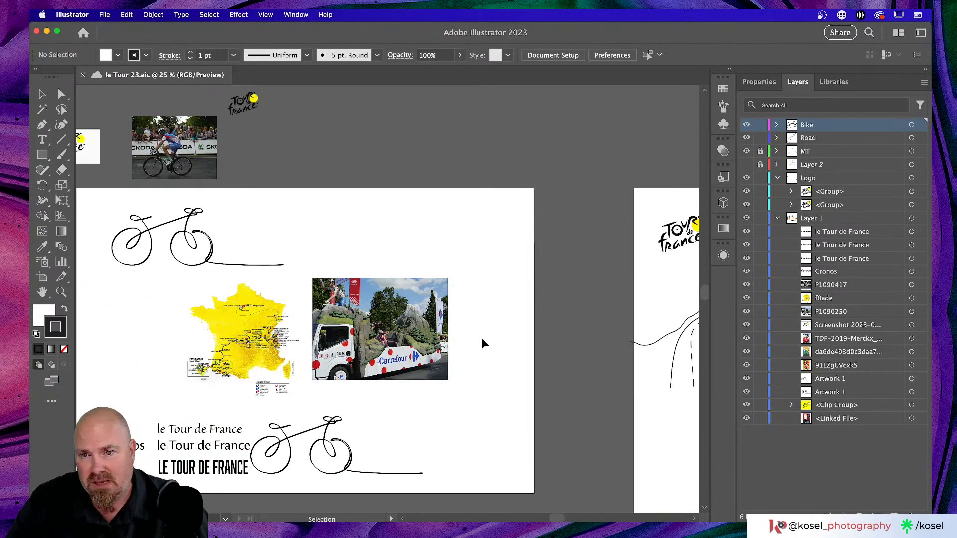
scroll(482, 342, left, 8)
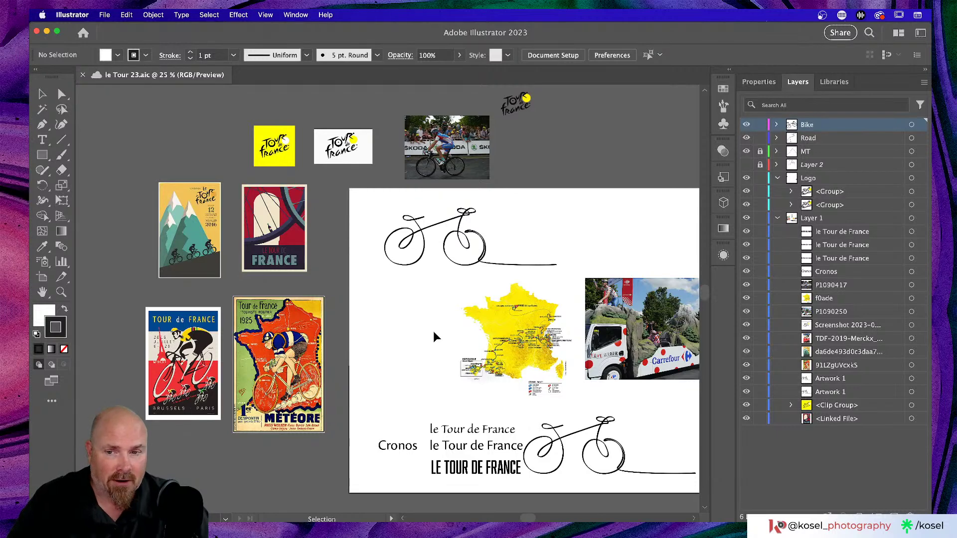
scroll(395, 337, left, 5)
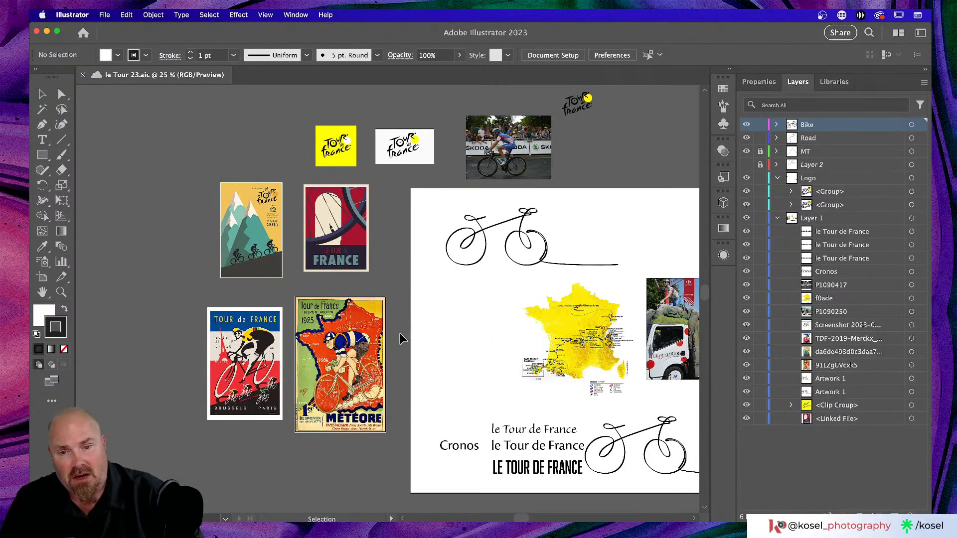
scroll(401, 333, left, 4)
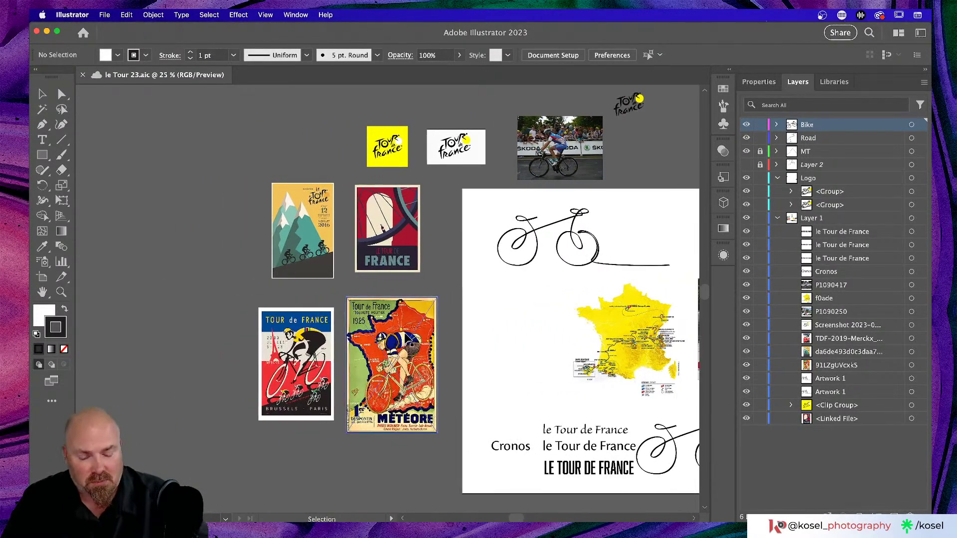
key(super+equal)
key(super+equal)
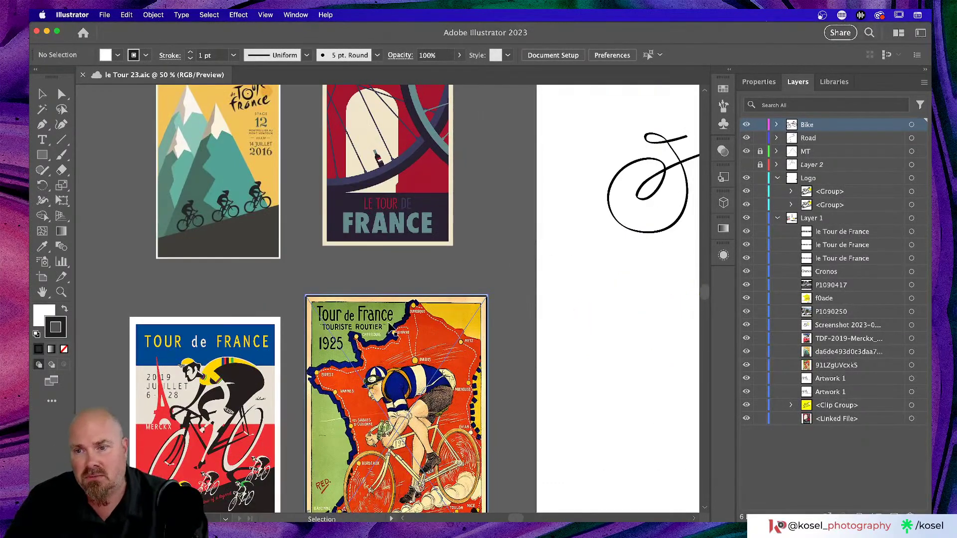
scroll(528, 169, up, 5)
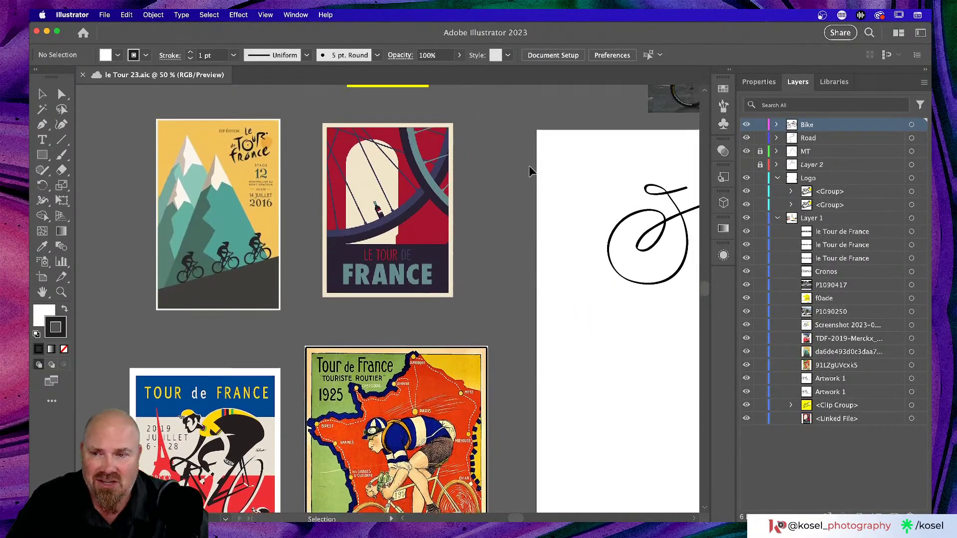
Examine the reference logos, cyclist photo, bicycle line drawing and route map, ending close up on the Carrefour float photo
scroll(530, 170, right, 10)
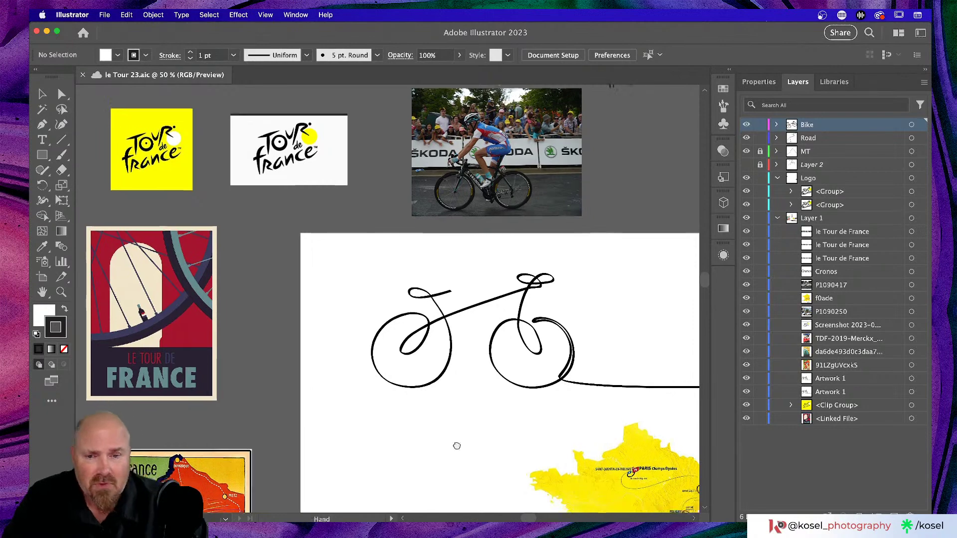
key(space)
drag(455, 446, 253, 212)
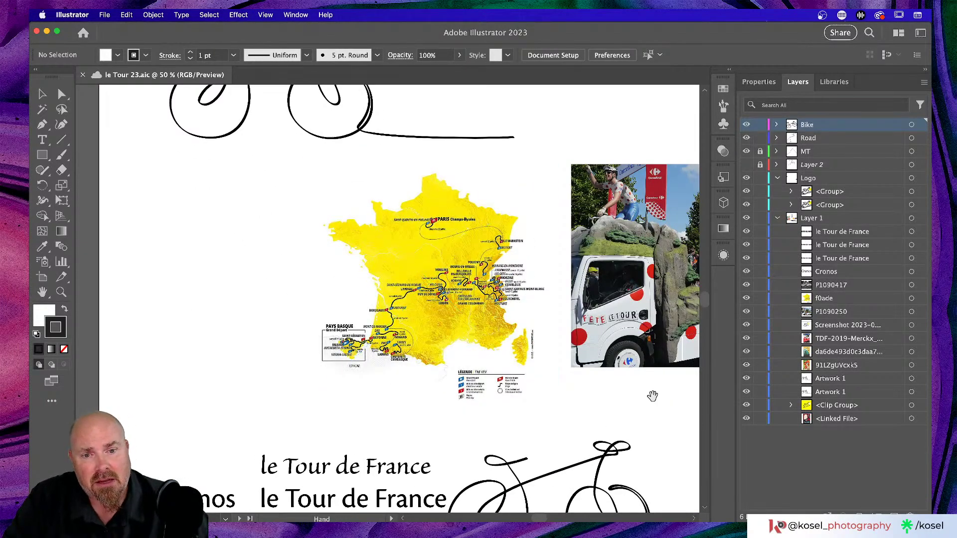
drag(652, 396, 427, 394)
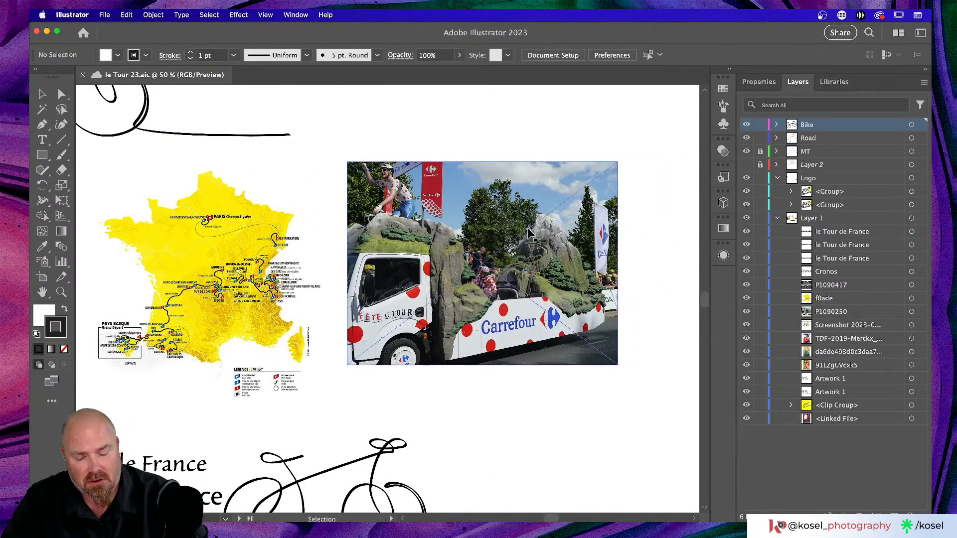
key(super+equal)
drag(530, 248, 452, 250)
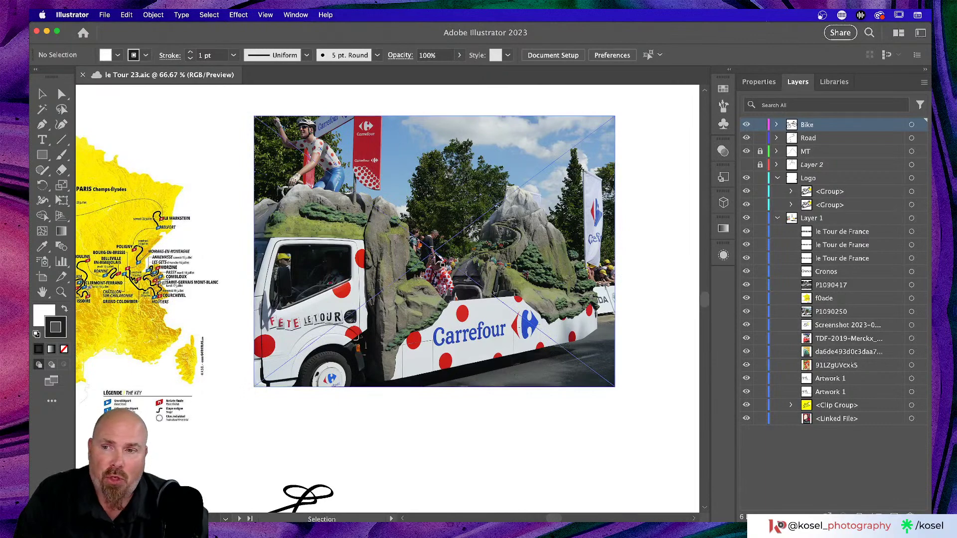
Select the yellow France route map image and examine its stages up close, then view the whole map
scroll(434, 259, left, 10)
scroll(434, 253, left, 8)
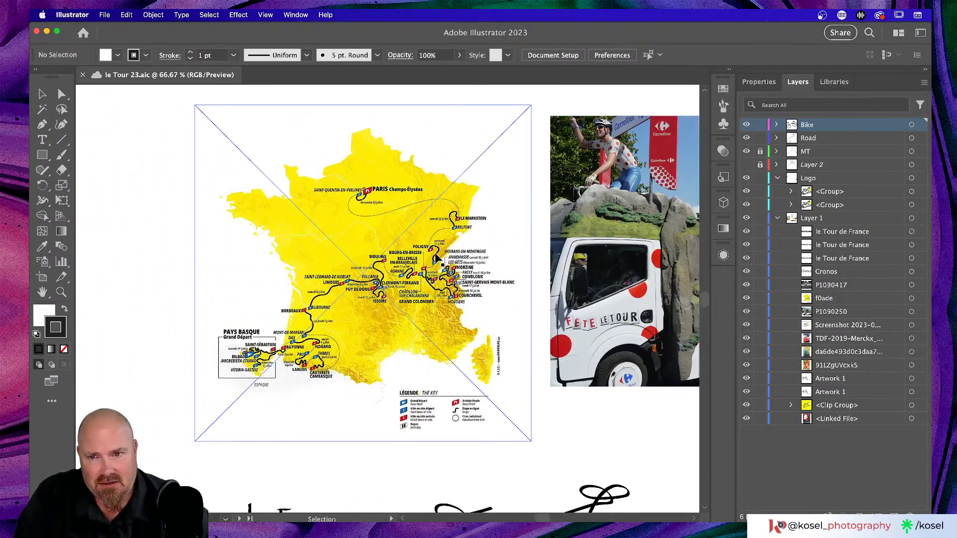
key(a)
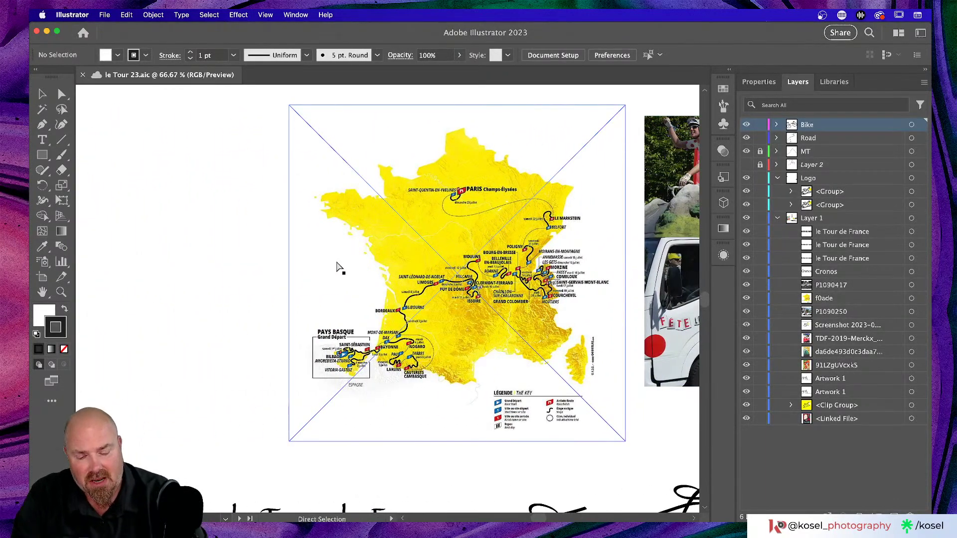
key(v)
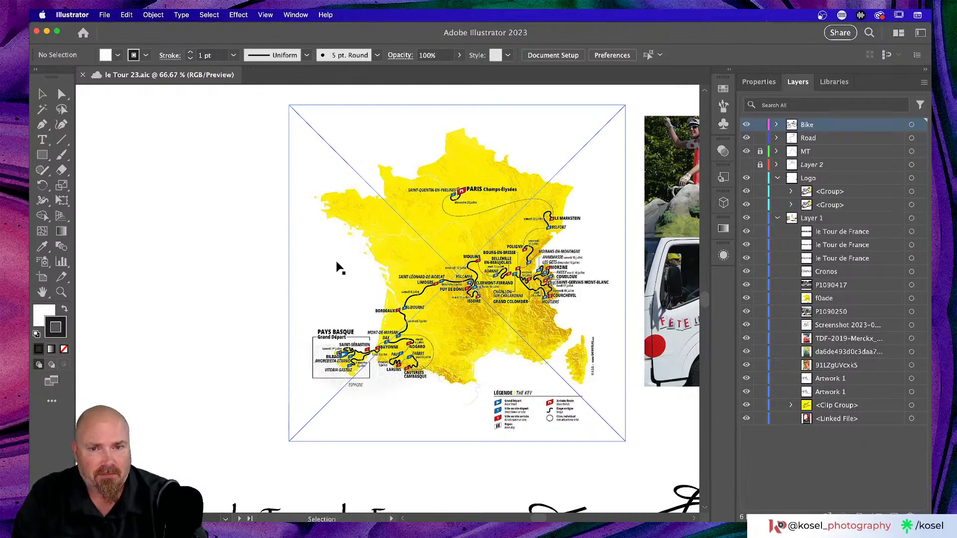
click(348, 267)
key(super+equal)
key(super+equal)
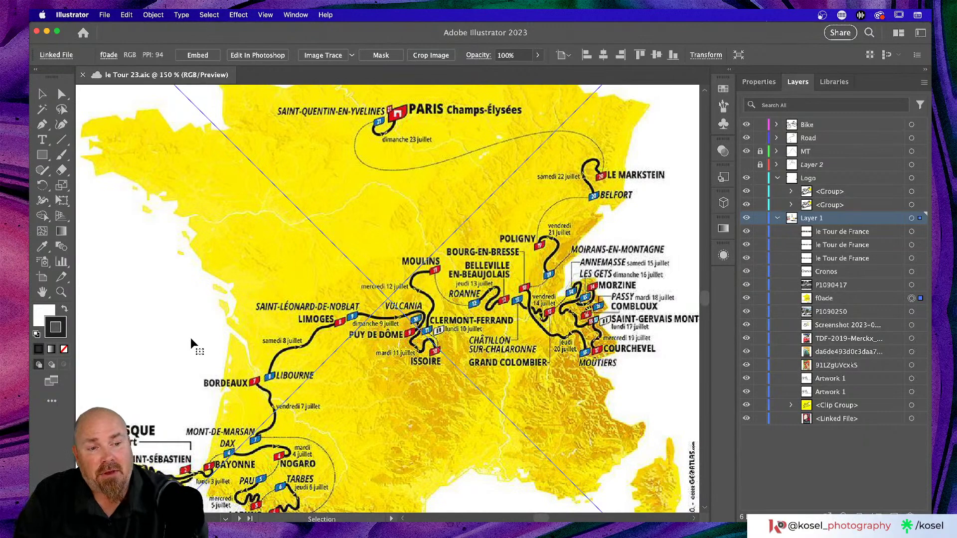
key(super+1)
key(super+minus)
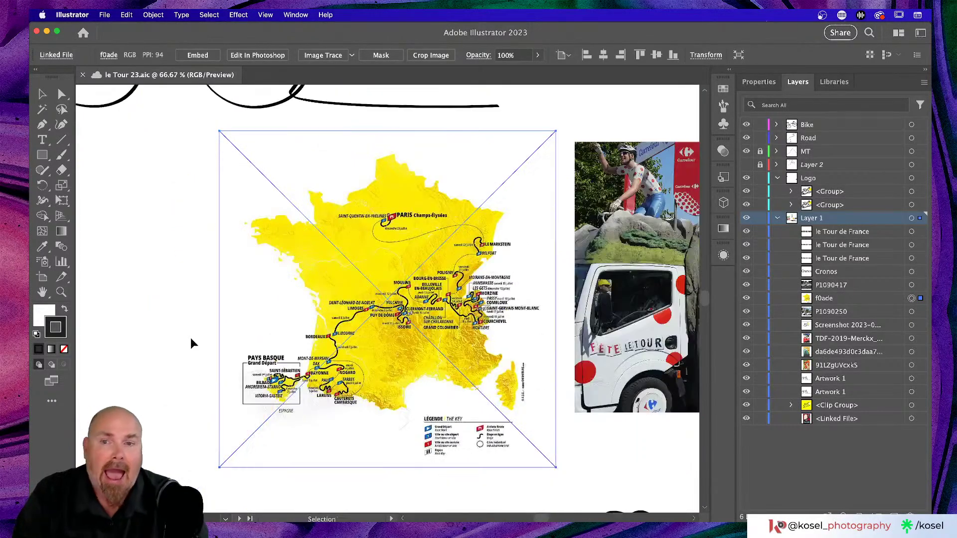
Deselect the route map and look over the bicycle line drawing and the surrounding reference images
click(199, 363)
scroll(199, 367, up, 10)
scroll(198, 366, left, 6)
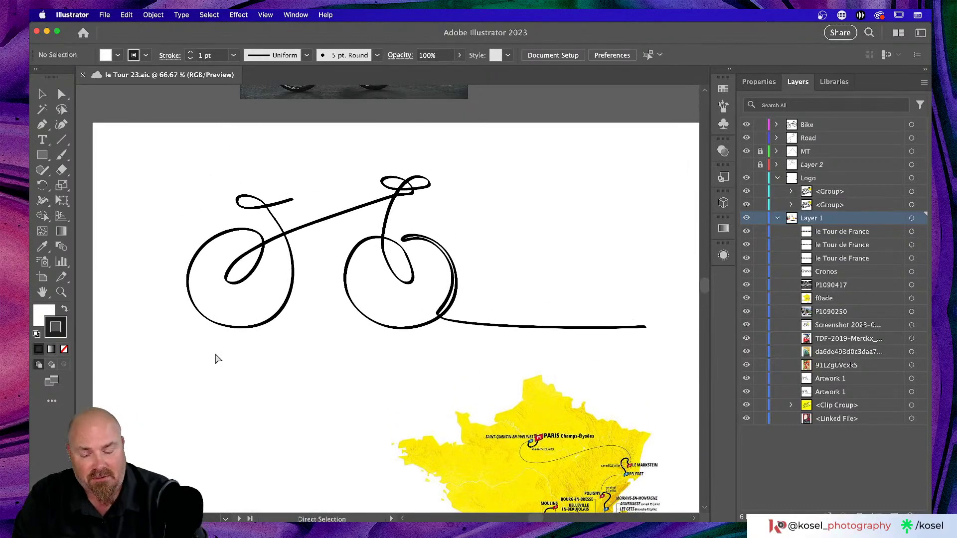
key(super+minus)
key(super+minus)
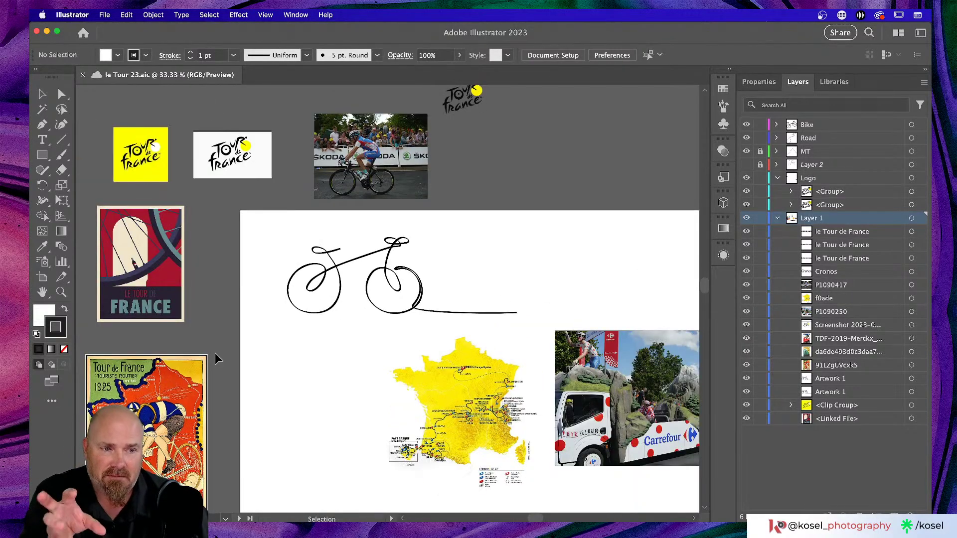
click(309, 315)
click(319, 342)
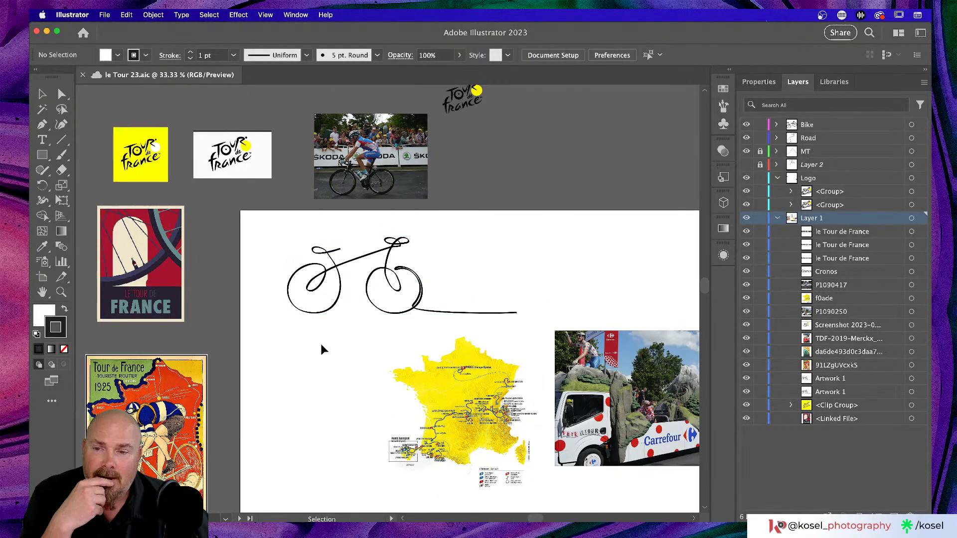
Examine the poster sketch up close, checking the Tour de France logo, the mountain, the road and the bicycle
scroll(323, 342, right, 3)
click(323, 345)
scroll(321, 345, right, 20)
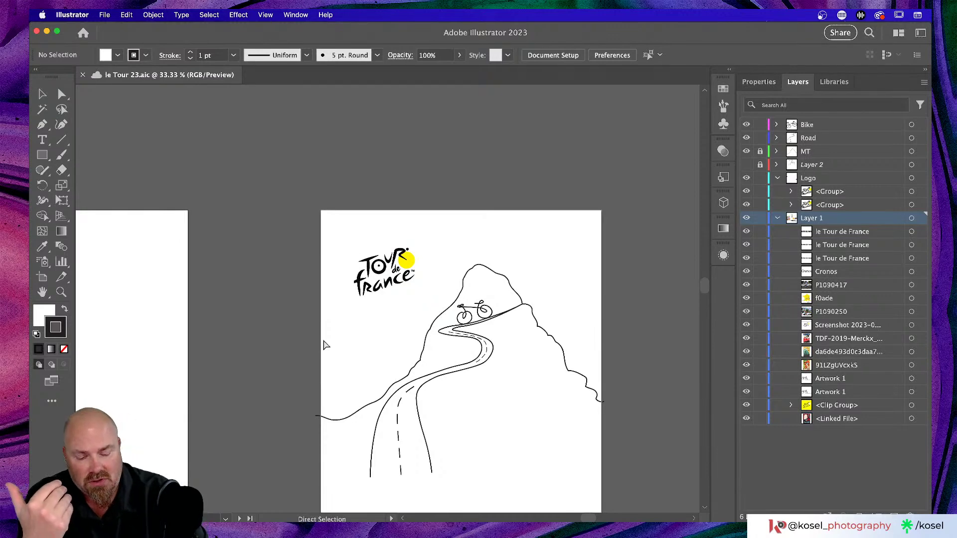
key(super+equal)
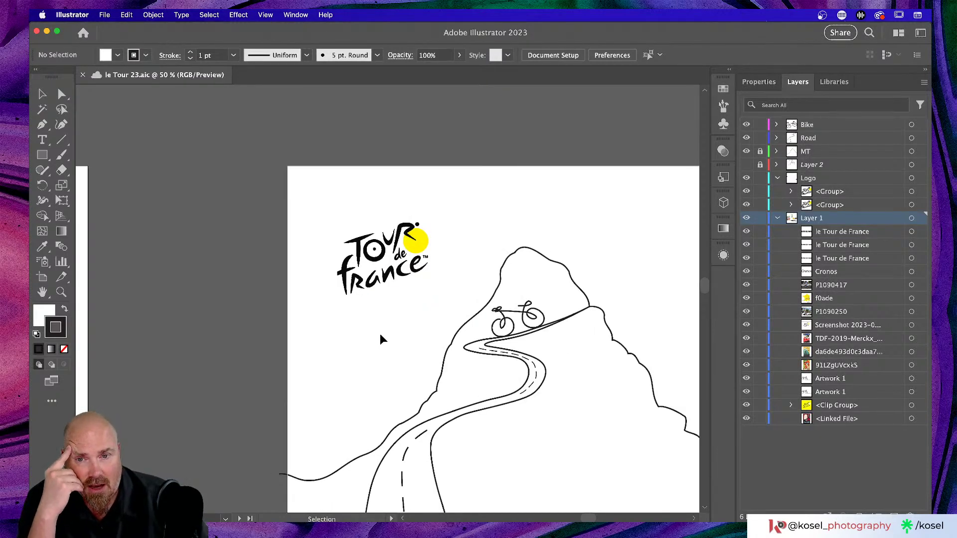
scroll(379, 333, down, 4)
scroll(379, 334, right, 3)
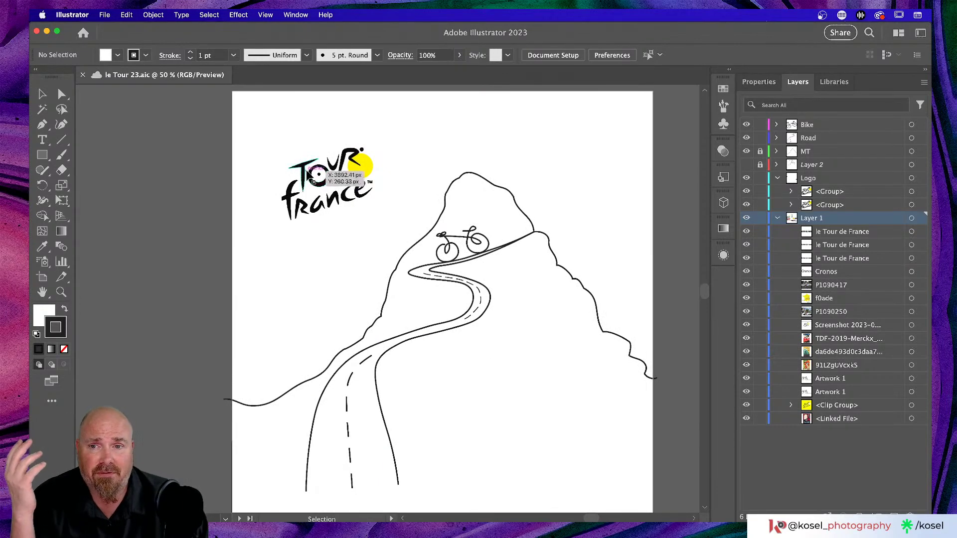
click(308, 171)
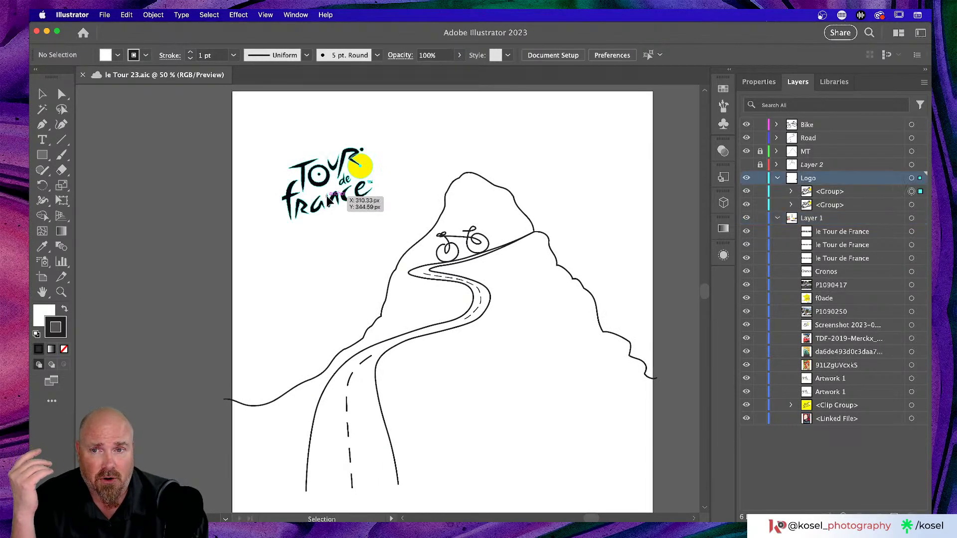
click(428, 143)
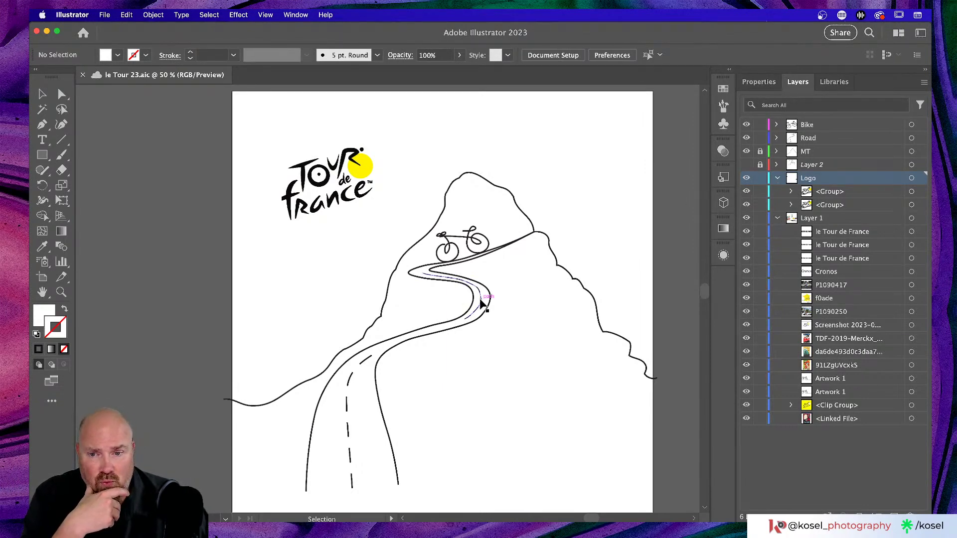
scroll(546, 319, right, 3)
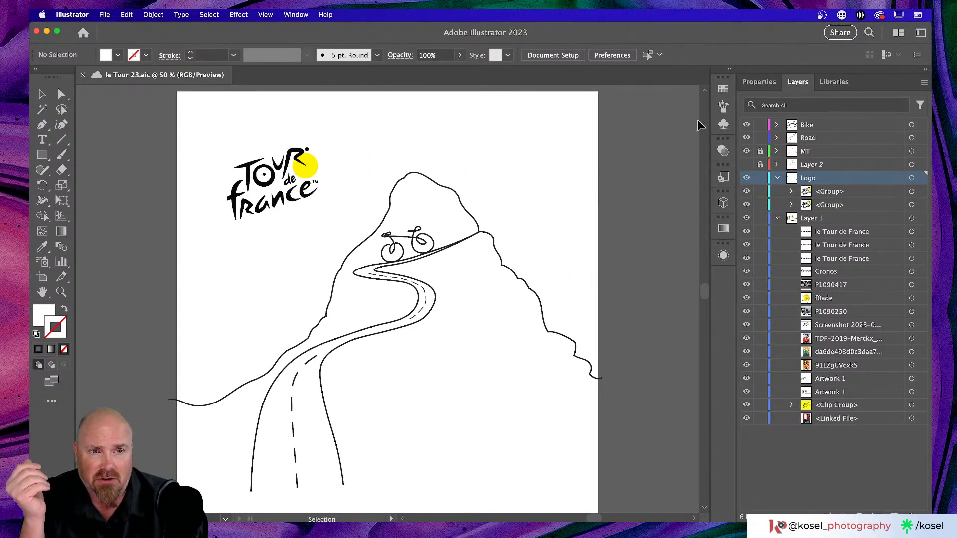
Unlock the MT layer and select the mountain outline to check that it is editable, leaving nothing selected
click(759, 151)
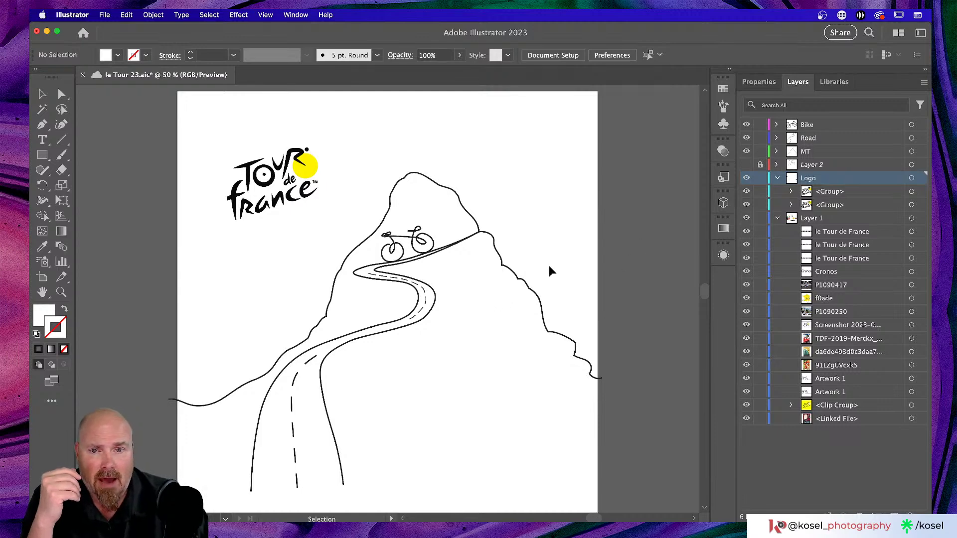
drag(549, 269, 495, 322)
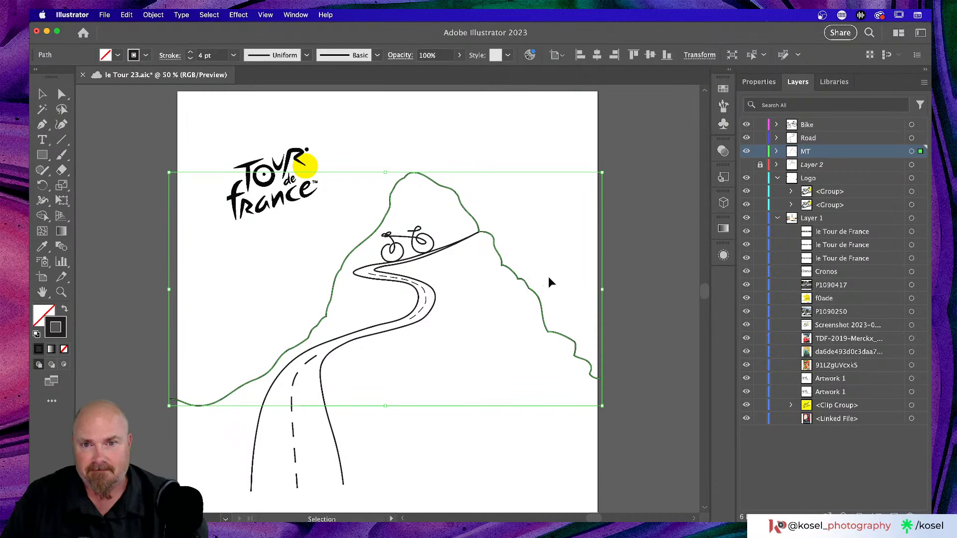
click(636, 184)
scroll(636, 147, up, 2)
scroll(635, 147, right, 2)
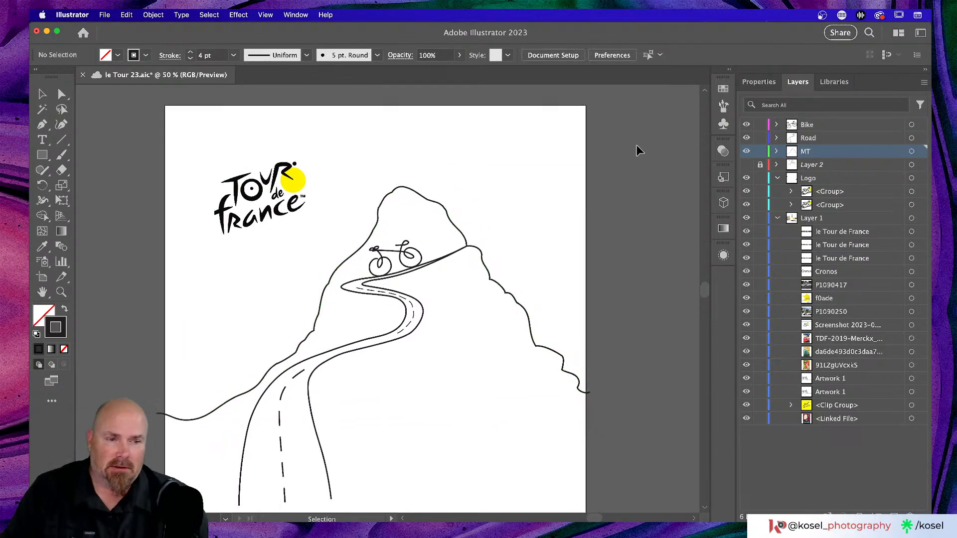
key(super+minus)
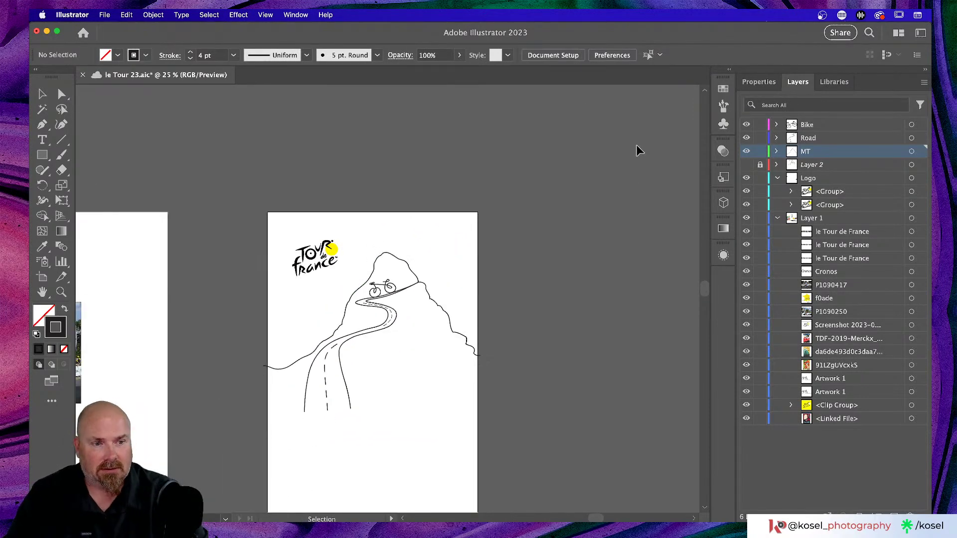
scroll(405, 344, left, 3)
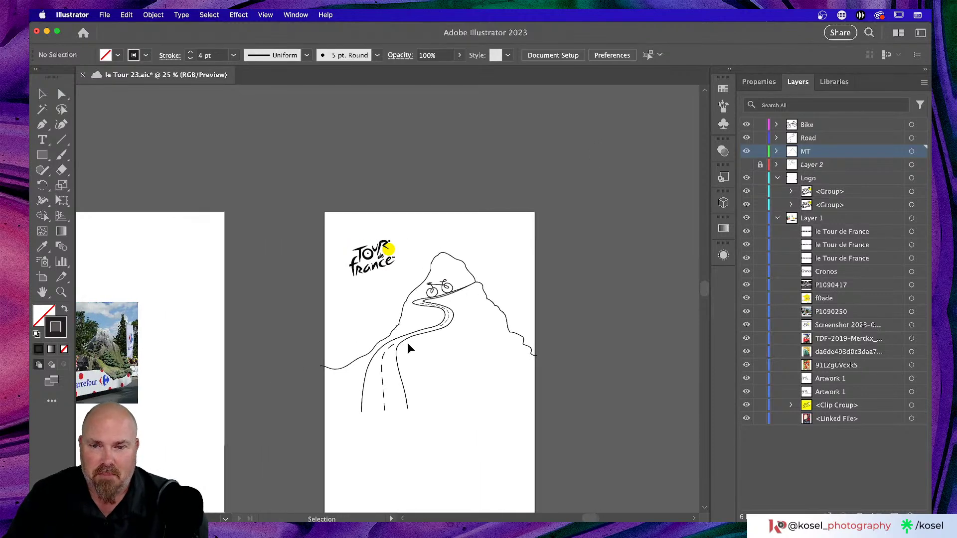
scroll(407, 343, right, 2)
click(464, 333)
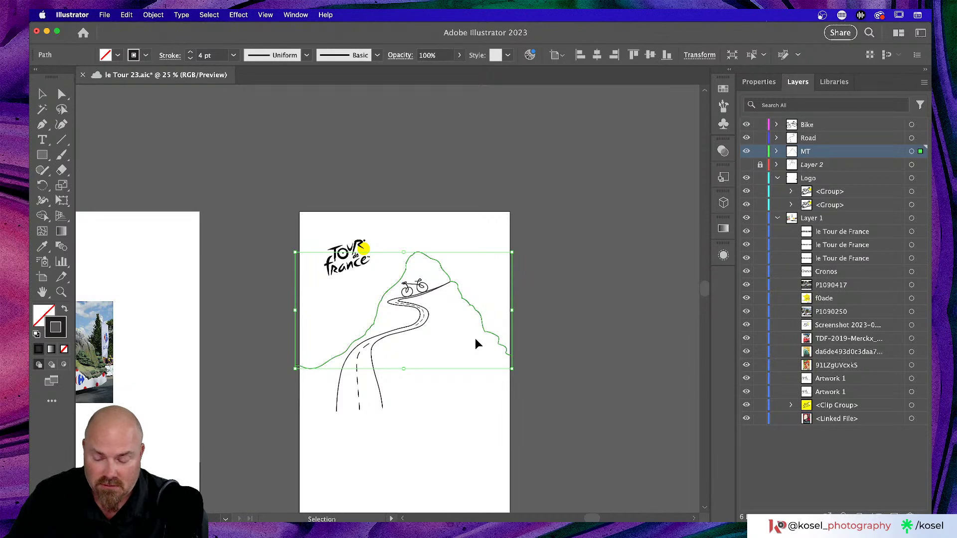
drag(479, 323, 661, 313)
scroll(580, 439, right, 6)
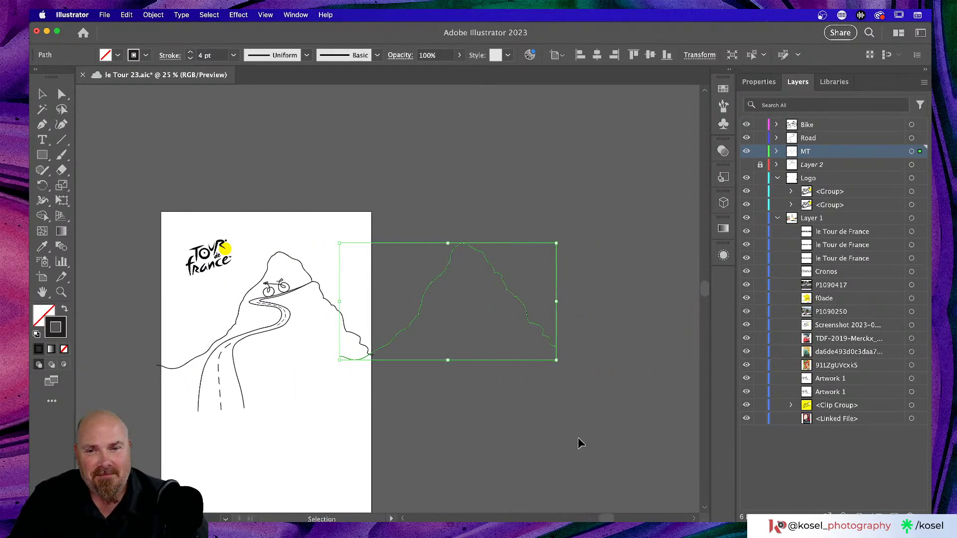
drag(499, 278, 584, 272)
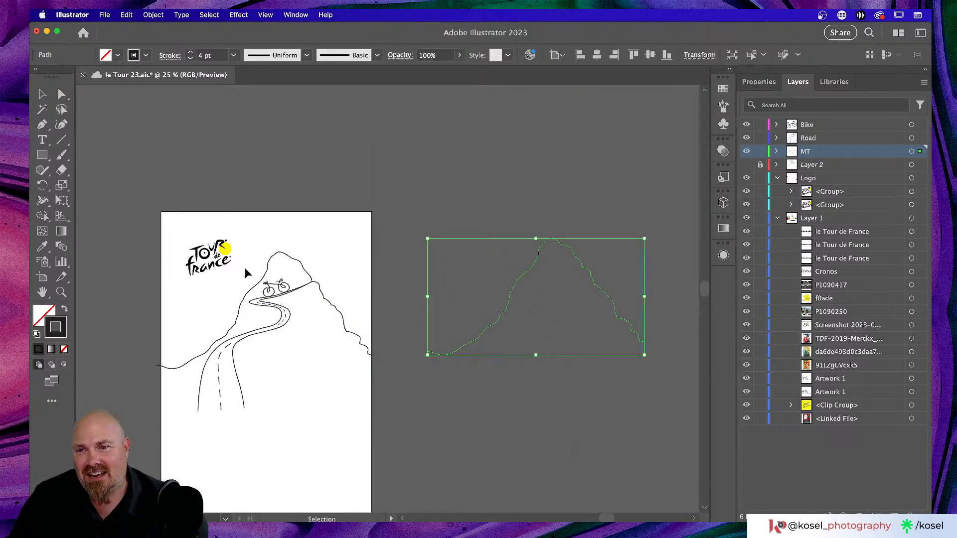
key(super+z)
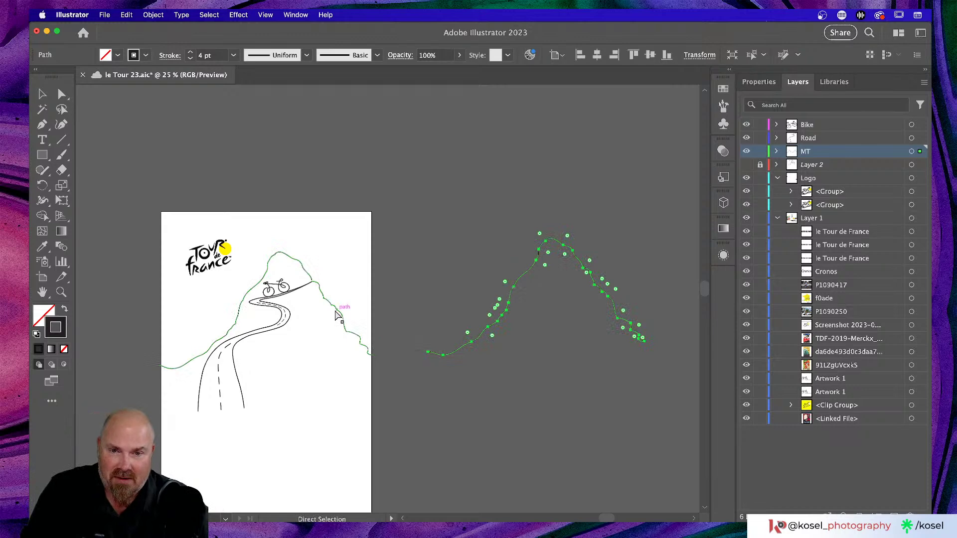
key(super+z)
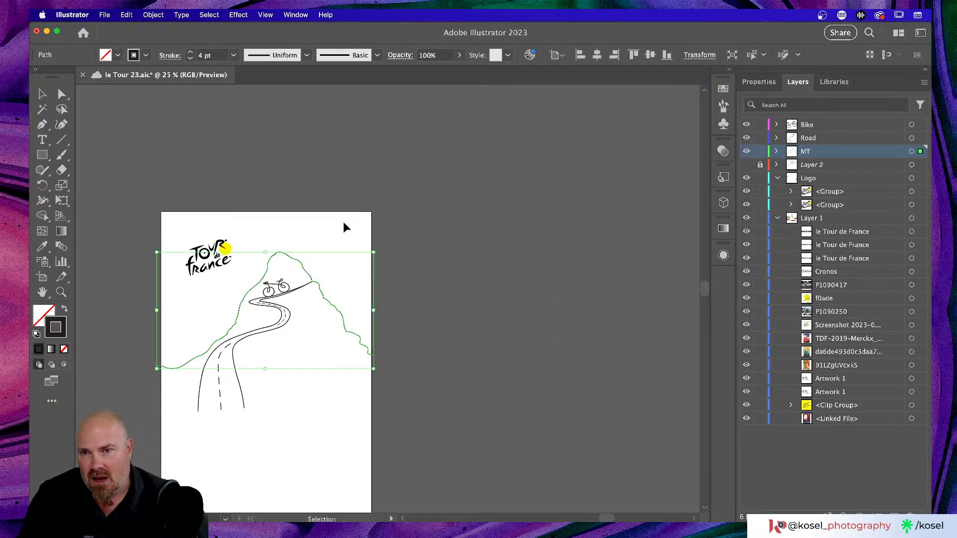
Duplicate the logo, bicycle, road and mountain together onto the empty canvas to the right of the poster artboard
click(343, 222)
drag(177, 231, 364, 379)
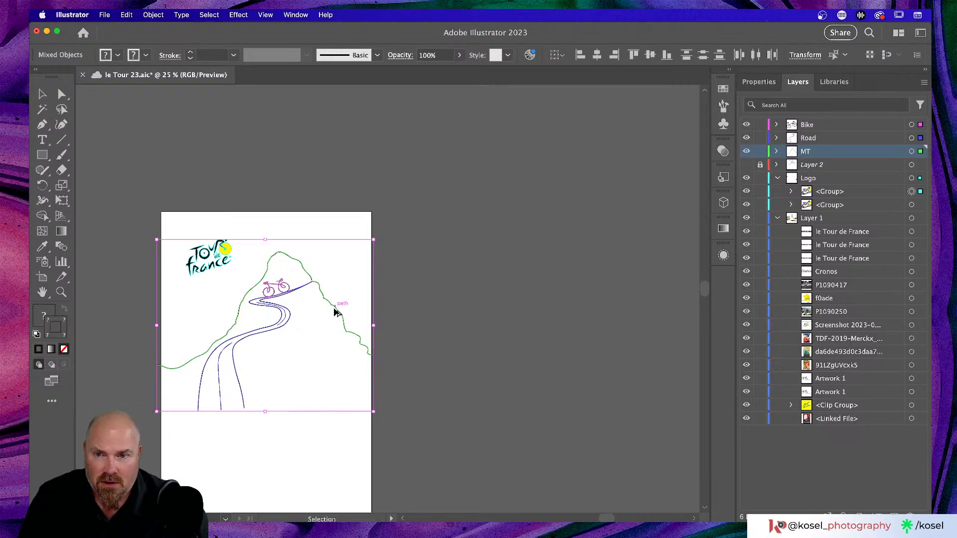
drag(335, 308, 600, 258)
scroll(575, 419, up, 3)
scroll(574, 413, right, 2)
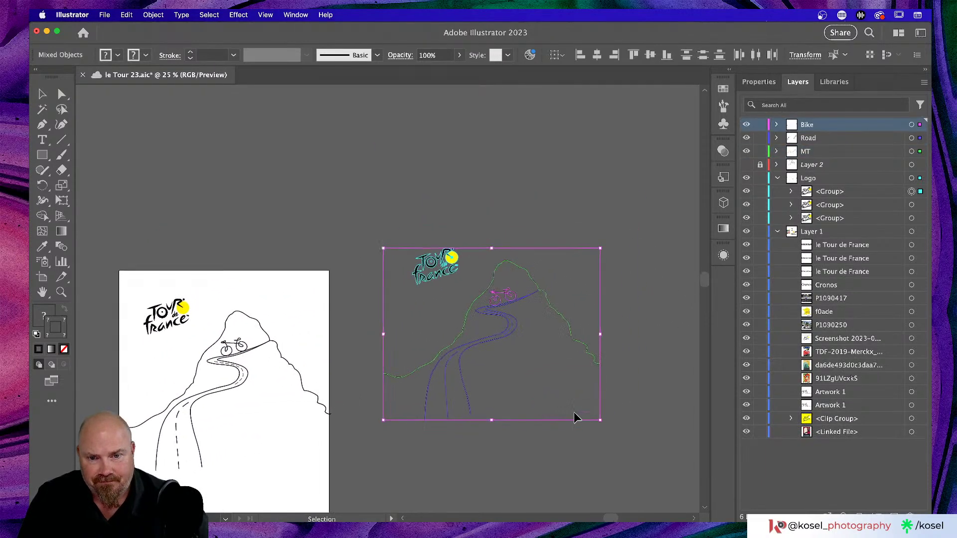
click(577, 486)
Select the duplicated mountain outline and start the Roughen effect on it, keeping the artwork in view
click(567, 319)
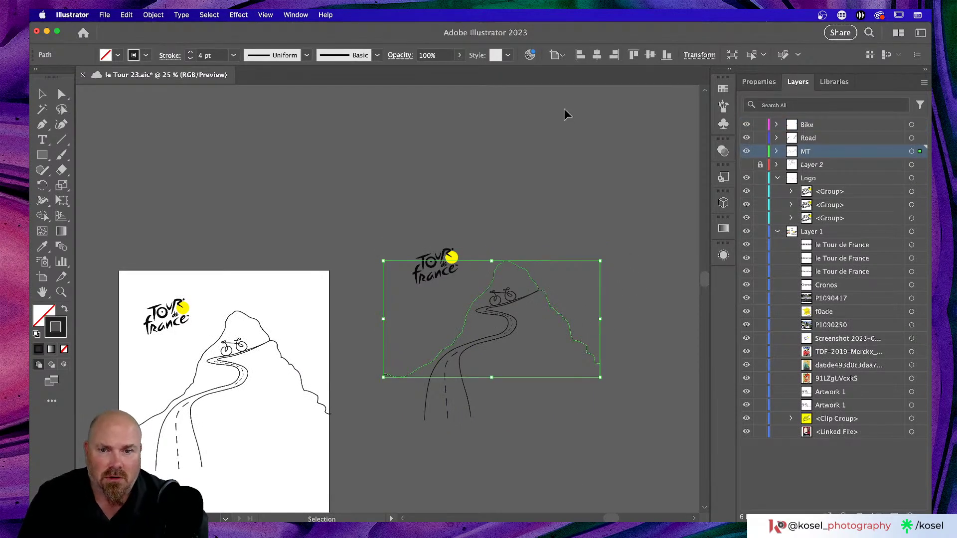
scroll(565, 115, up, 1)
scroll(564, 115, left, 1)
key(a)
key(super+equal)
key(v)
key(super+equal)
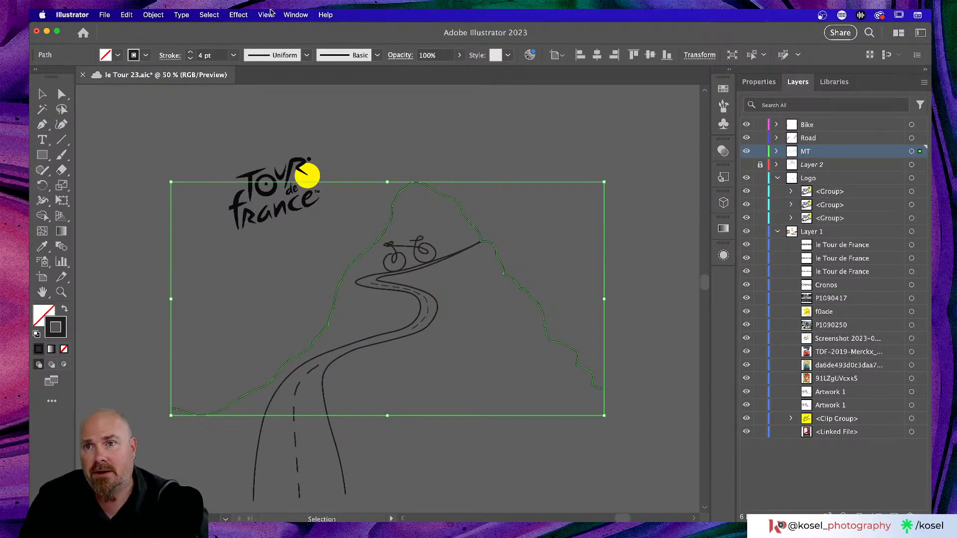
click(244, 15)
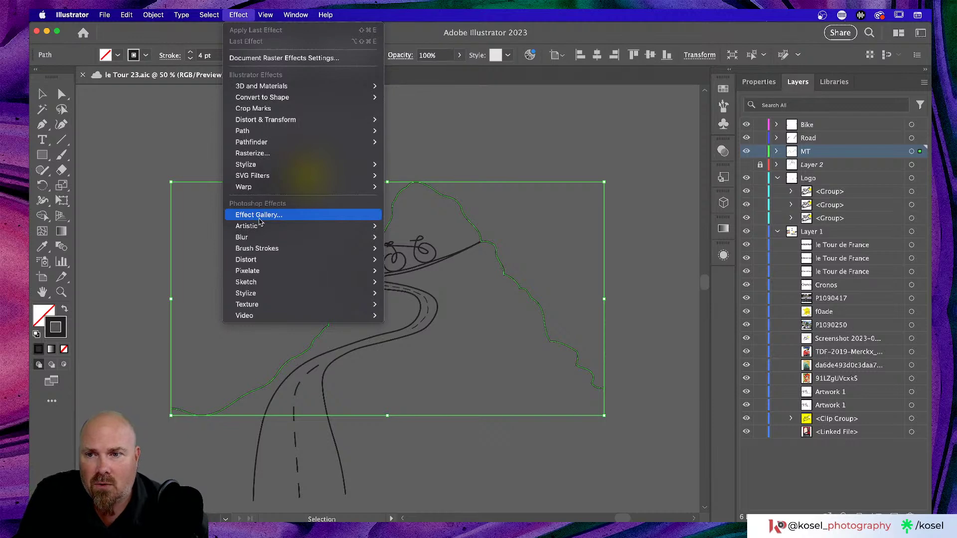
mouse_move(269, 133)
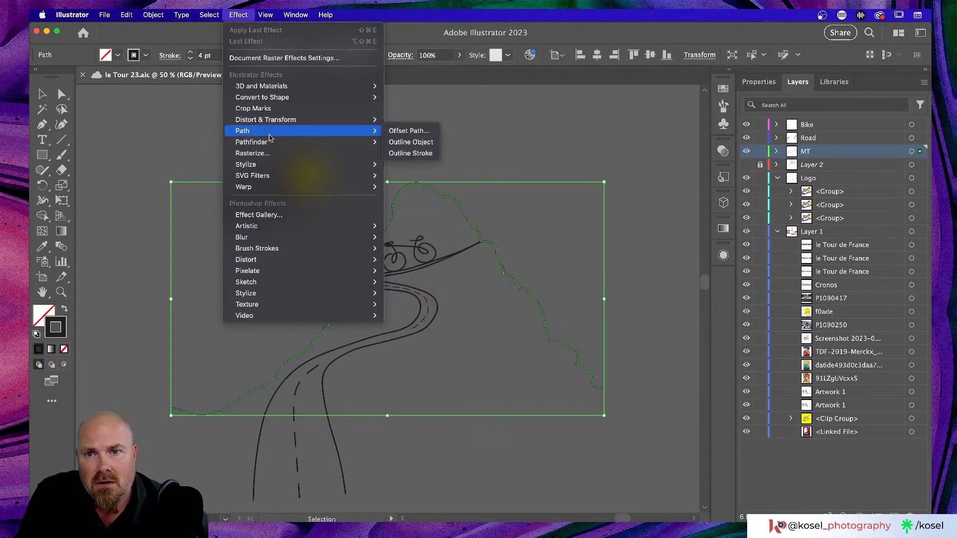
mouse_move(269, 167)
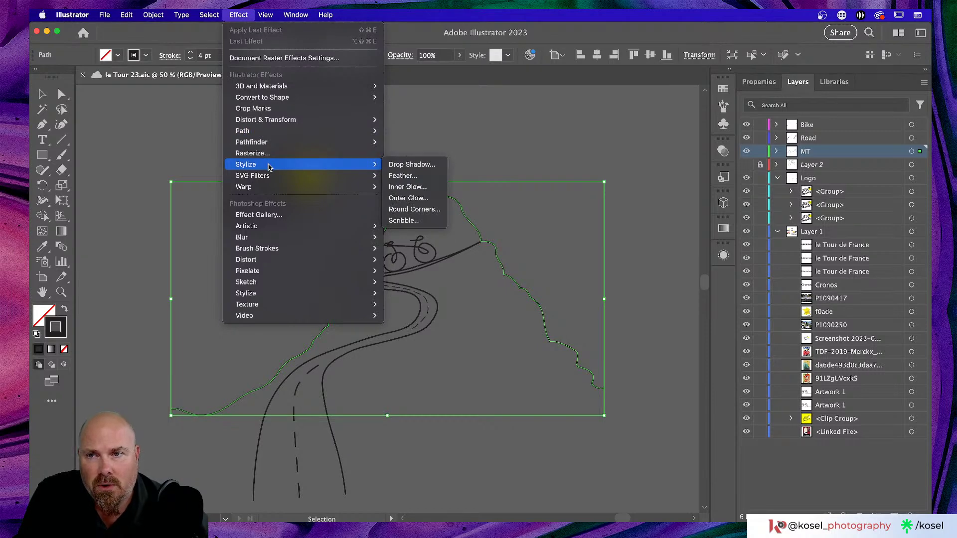
mouse_move(184, 17)
mouse_move(219, 16)
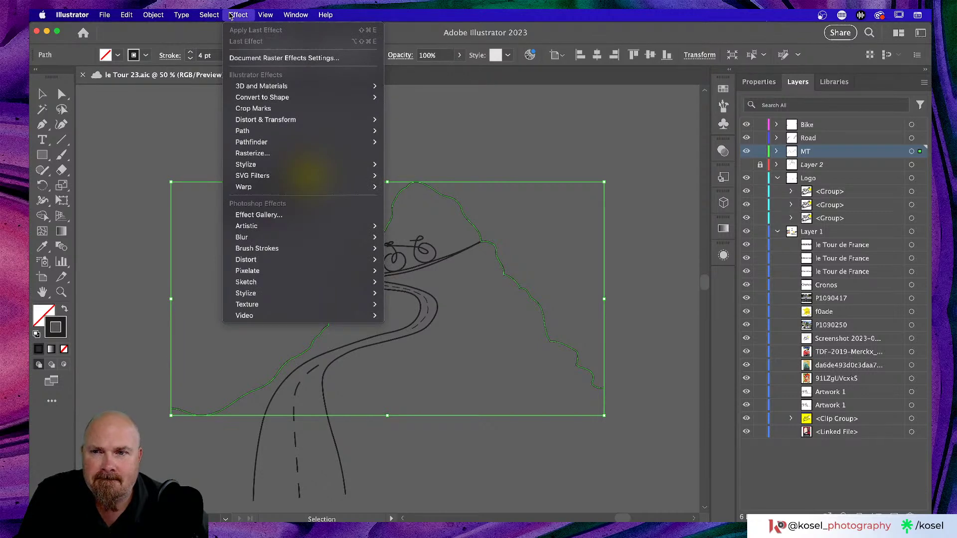
mouse_move(299, 122)
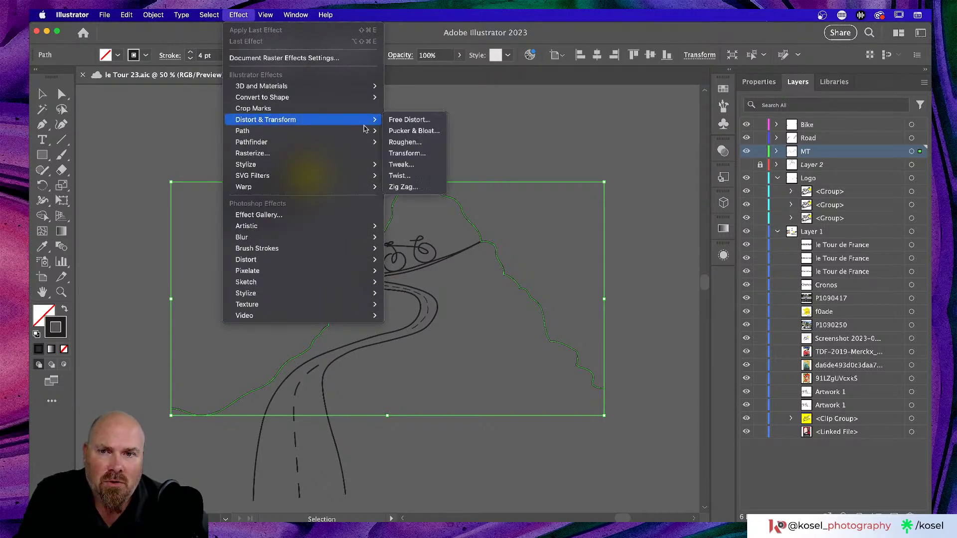
click(416, 144)
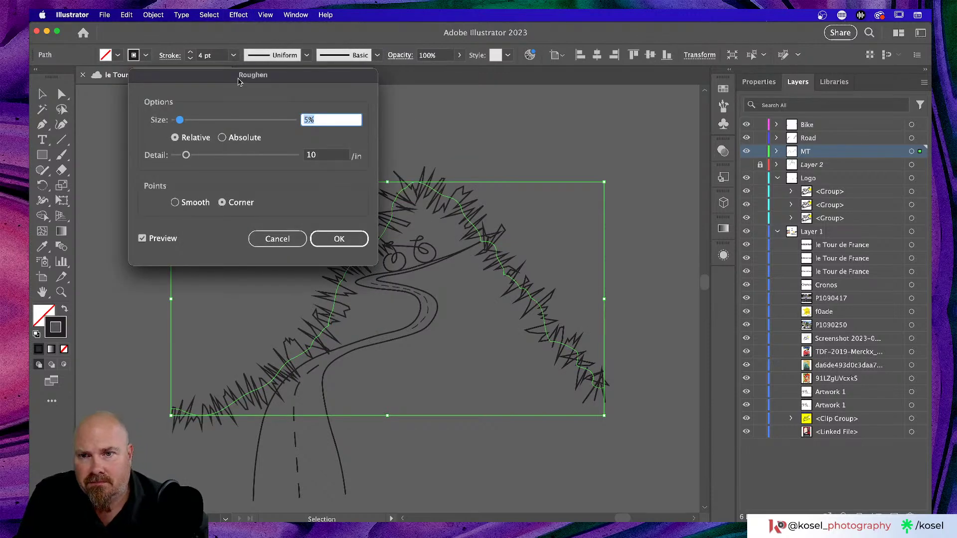
drag(246, 77, 215, 73)
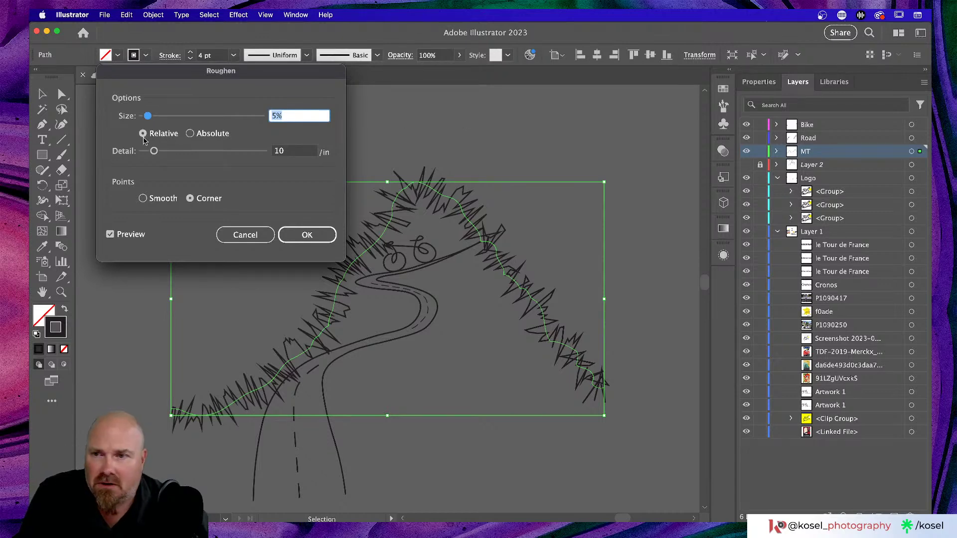
Switch the Roughen size to Absolute, try Smooth points and return to Corner points
click(190, 133)
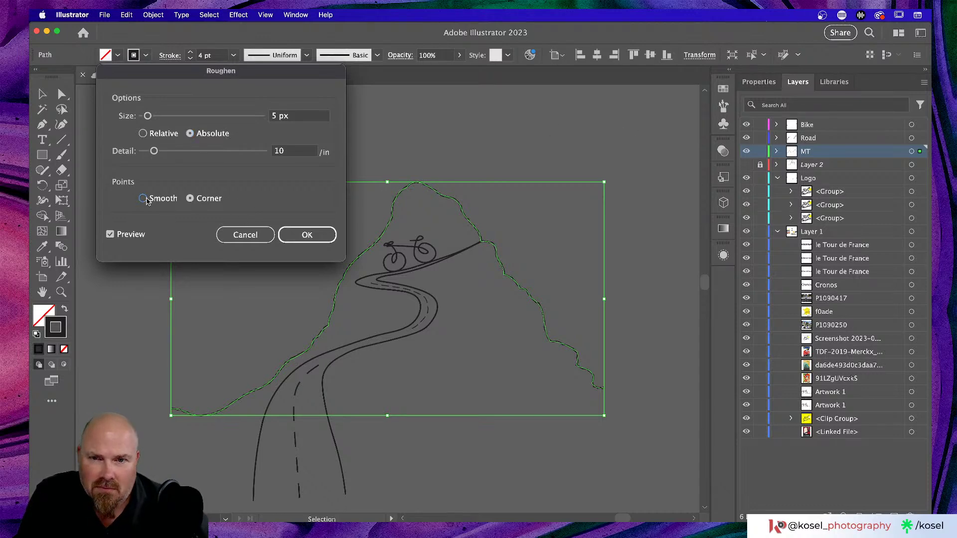
click(143, 198)
click(191, 198)
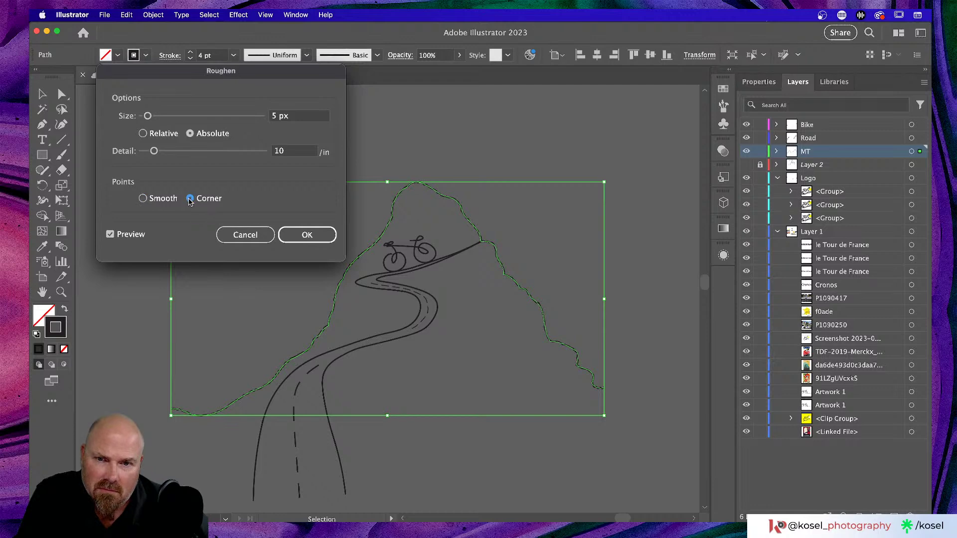
Apply the Roughen effect with a detail of 4 per inch and a size of 15 px, leaving nothing selected
click(154, 152)
drag(155, 153, 164, 153)
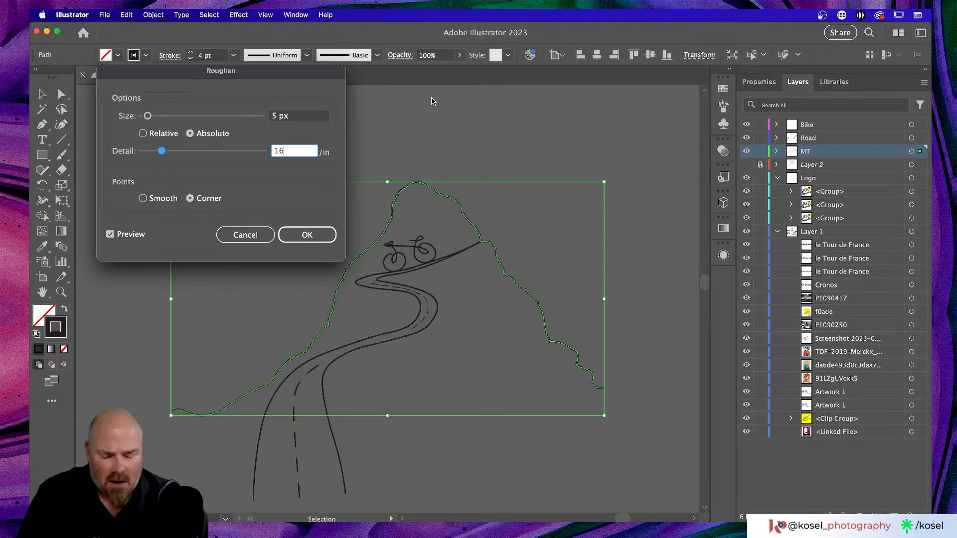
text(y)
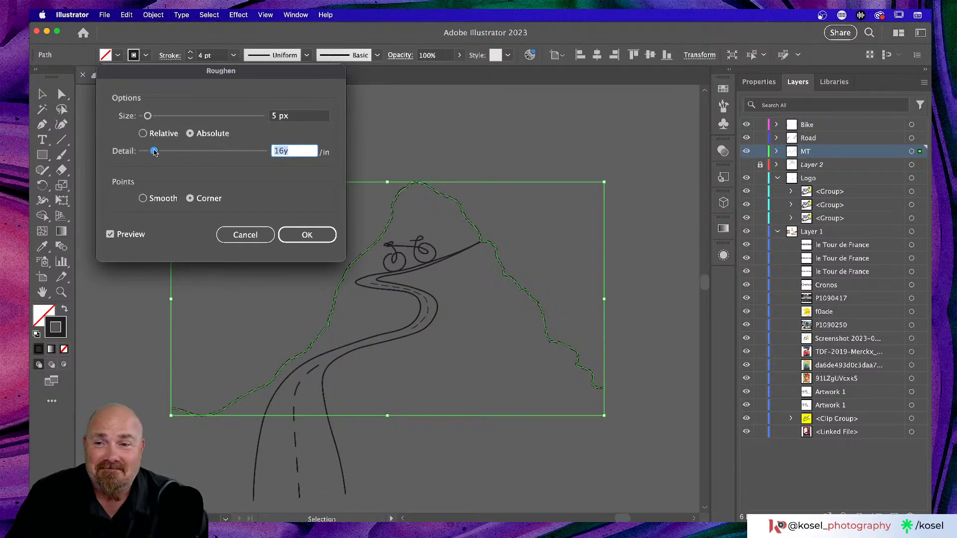
drag(153, 152, 147, 152)
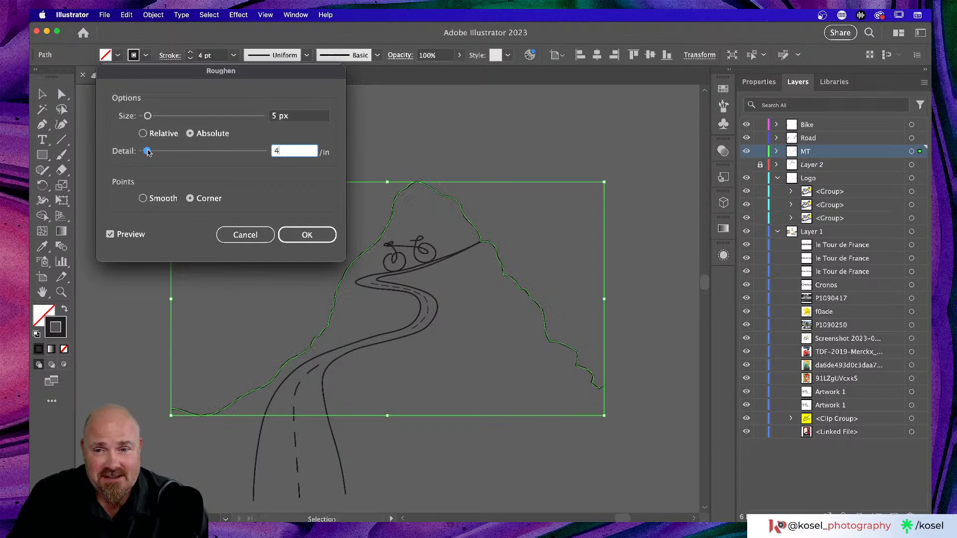
drag(147, 117, 160, 118)
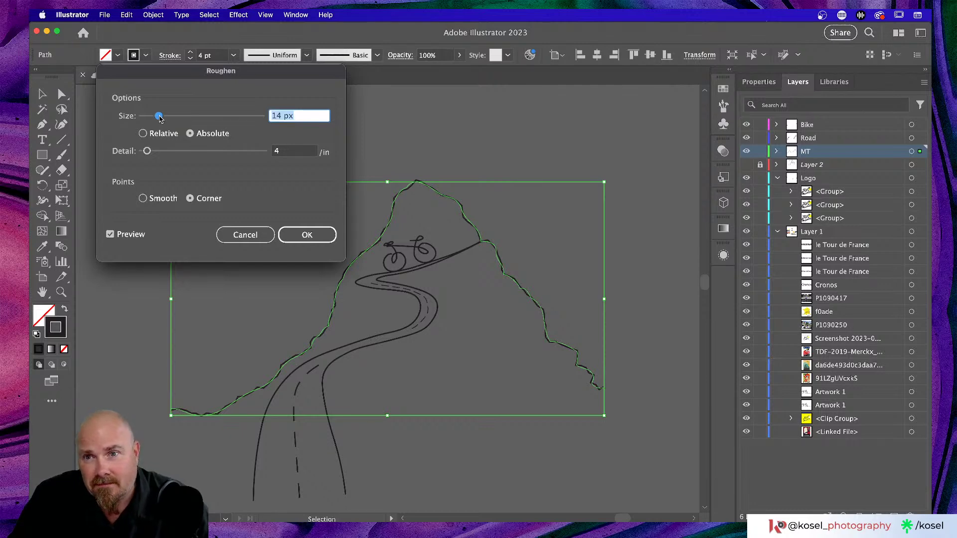
drag(159, 118, 160, 118)
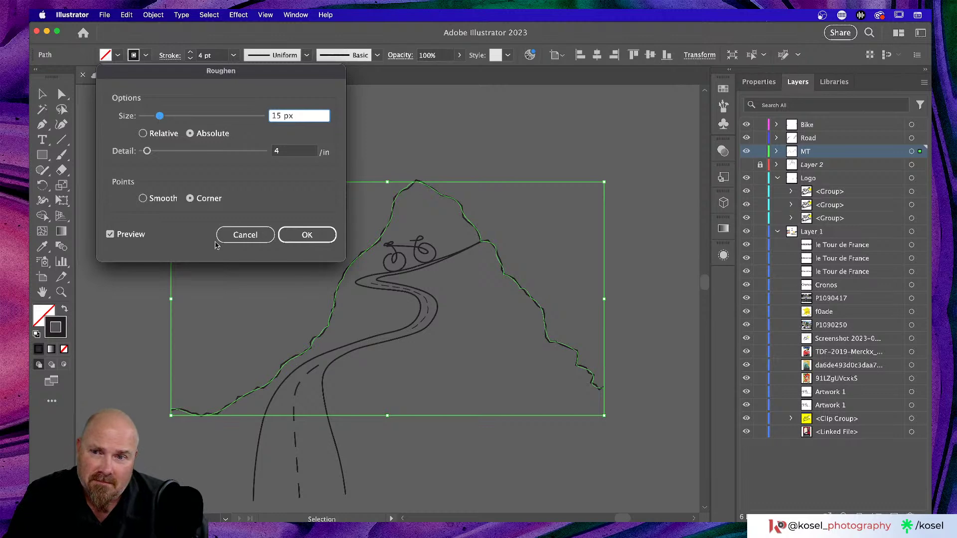
click(305, 235)
click(537, 112)
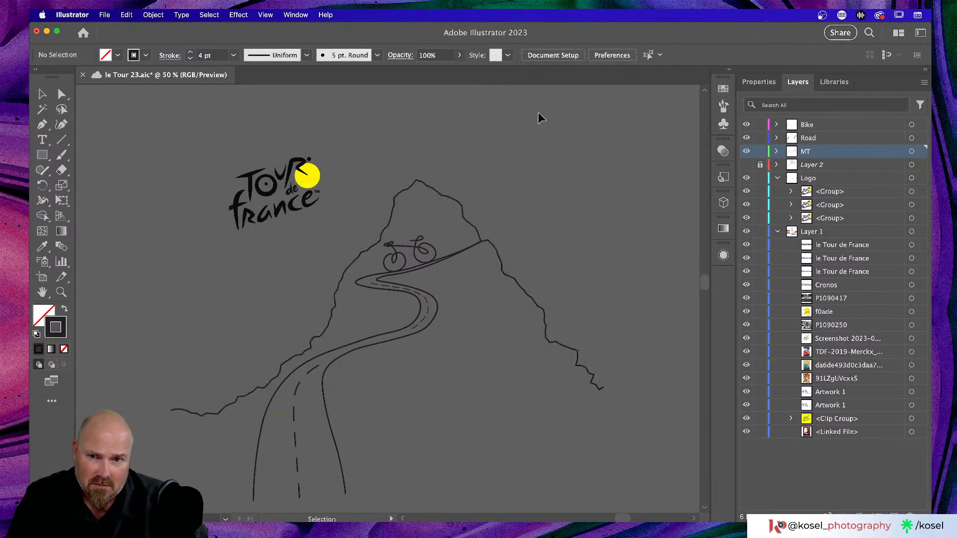
Examine the roughened mountain outline beside the artboard and compare it with the original outline on the poster
scroll(541, 112, left, 3)
scroll(545, 112, left, 10)
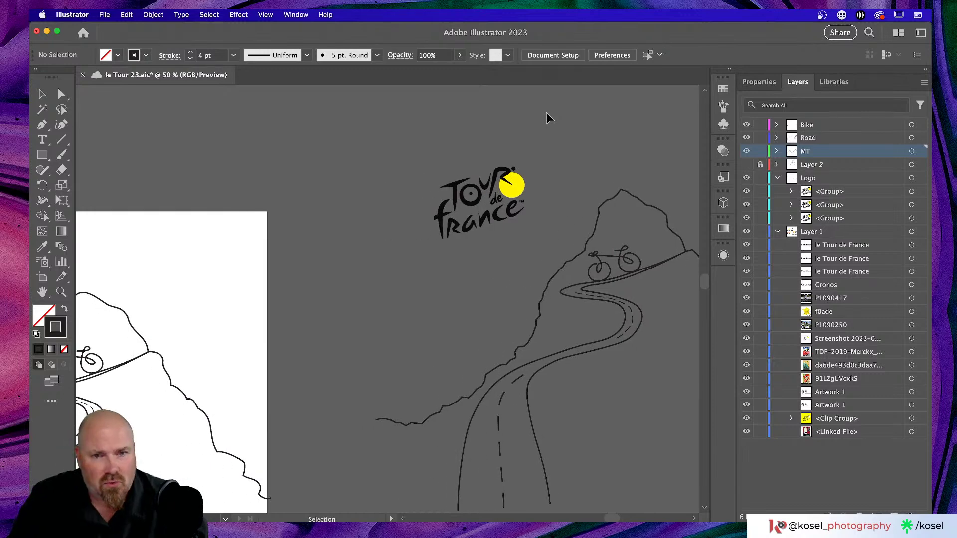
scroll(546, 112, right, 4)
scroll(546, 112, right, 1)
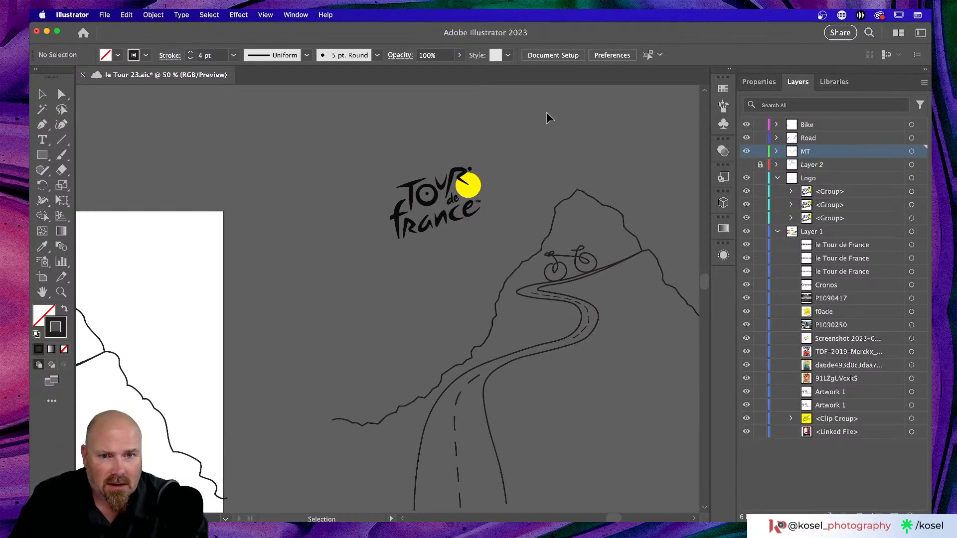
scroll(546, 112, right, 8)
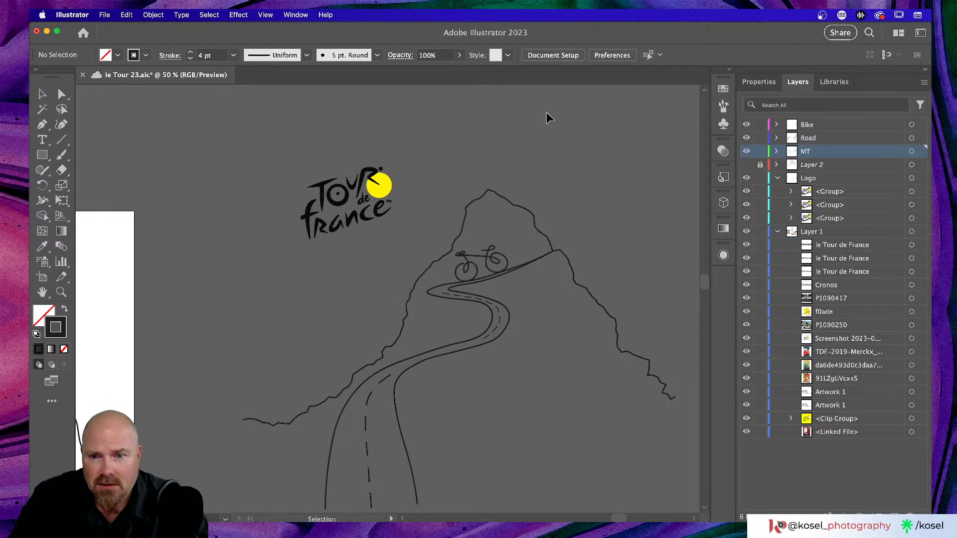
key(super+minus)
key(super+minus)
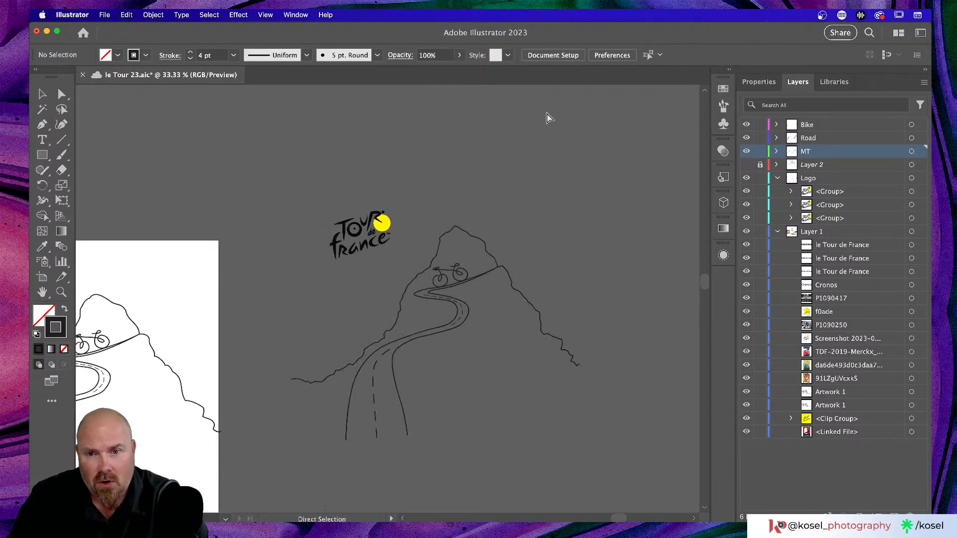
scroll(533, 252, left, 7)
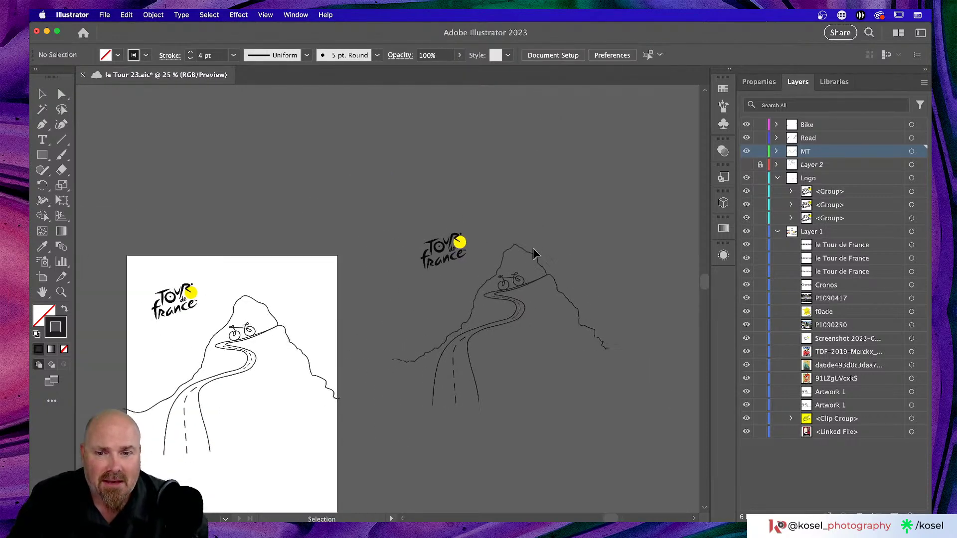
key(super+equal)
key(super+equal)
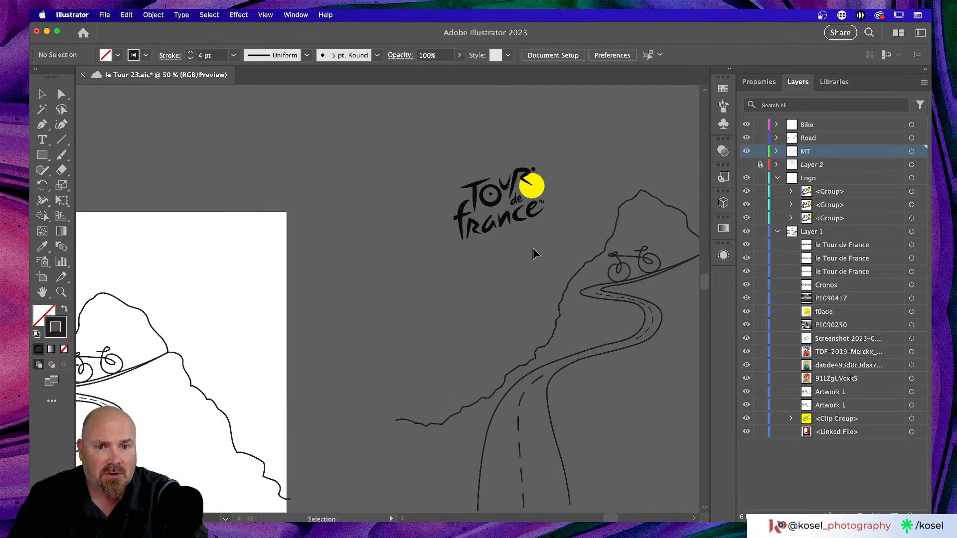
scroll(529, 273, right, 10)
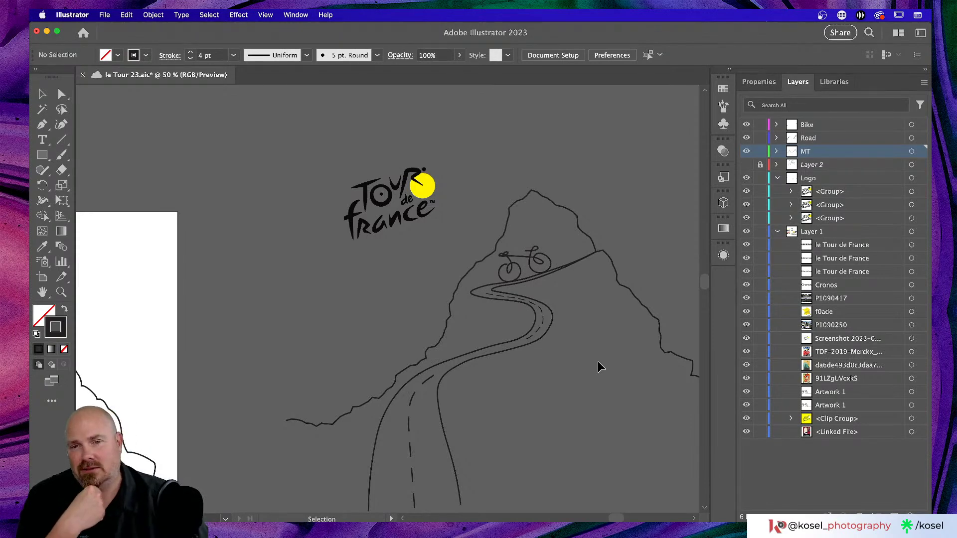
scroll(597, 361, left, 5)
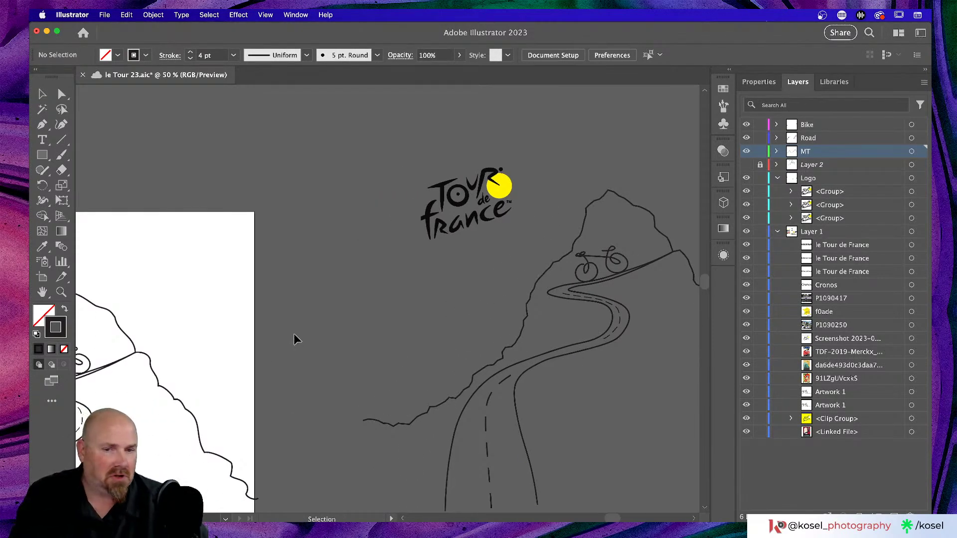
Duplicate the roughened mountain outline onto the poster and align it over the original outline where the road meets the ridge
scroll(309, 330, left, 1)
scroll(327, 332, left, 5)
key(super+minus)
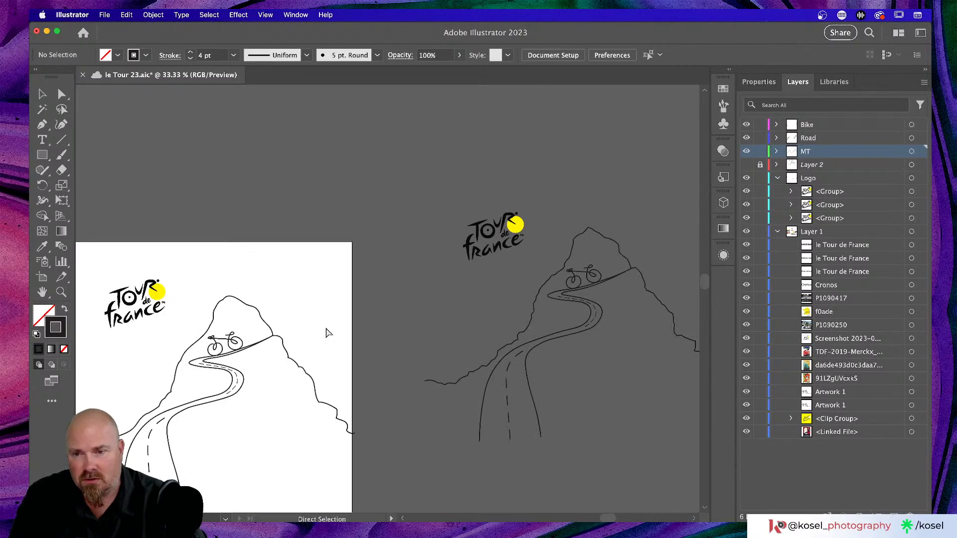
scroll(338, 328, left, 3)
scroll(337, 328, down, 6)
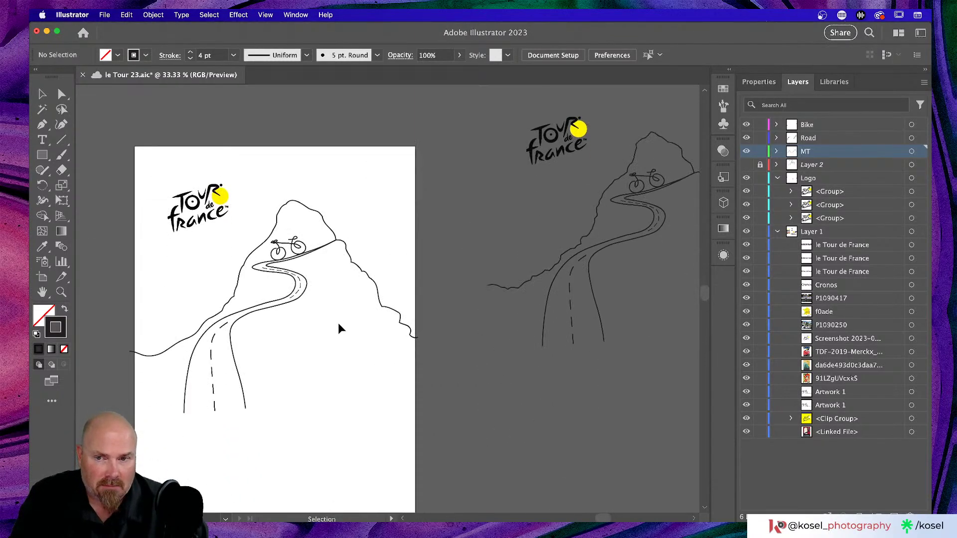
click(596, 216)
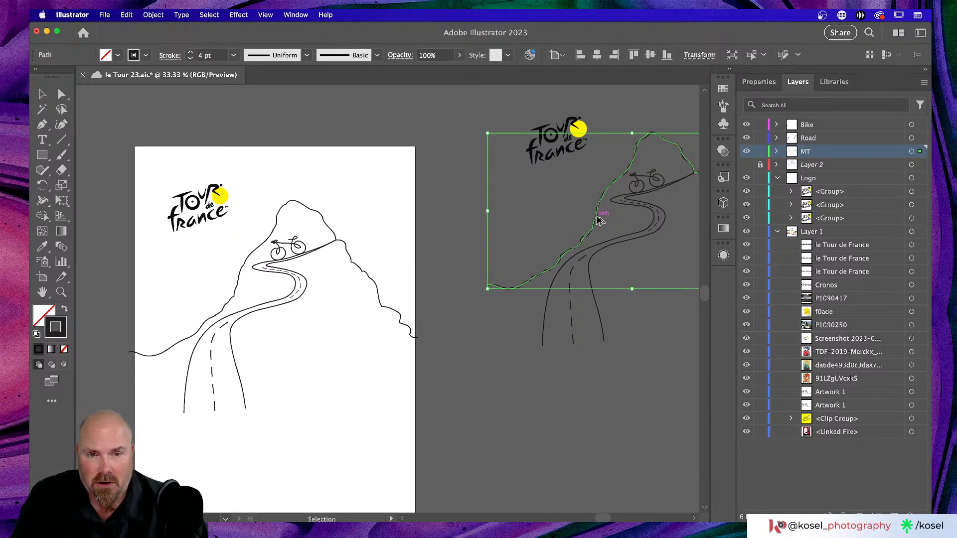
drag(595, 214, 234, 283)
scroll(234, 282, up, 5)
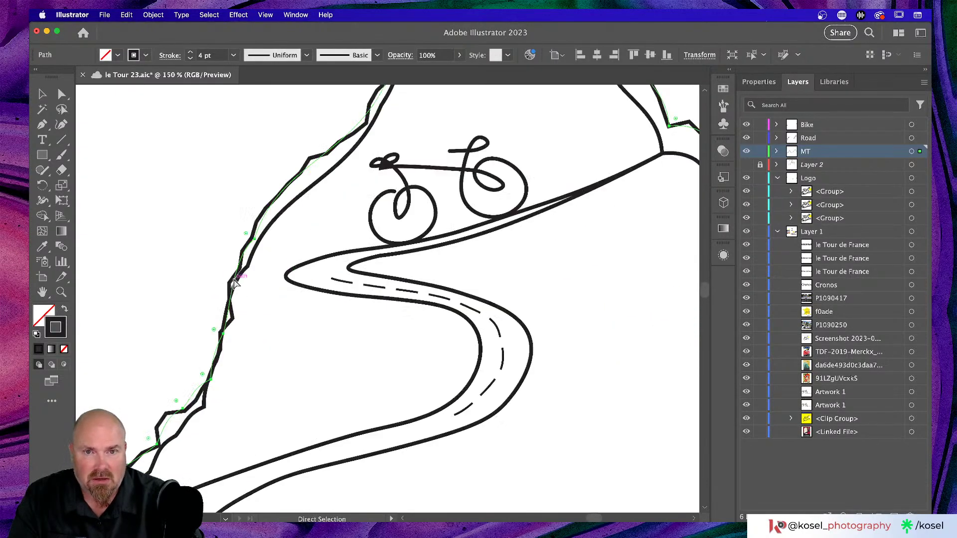
scroll(264, 283, right, 5)
scroll(264, 283, up, 3)
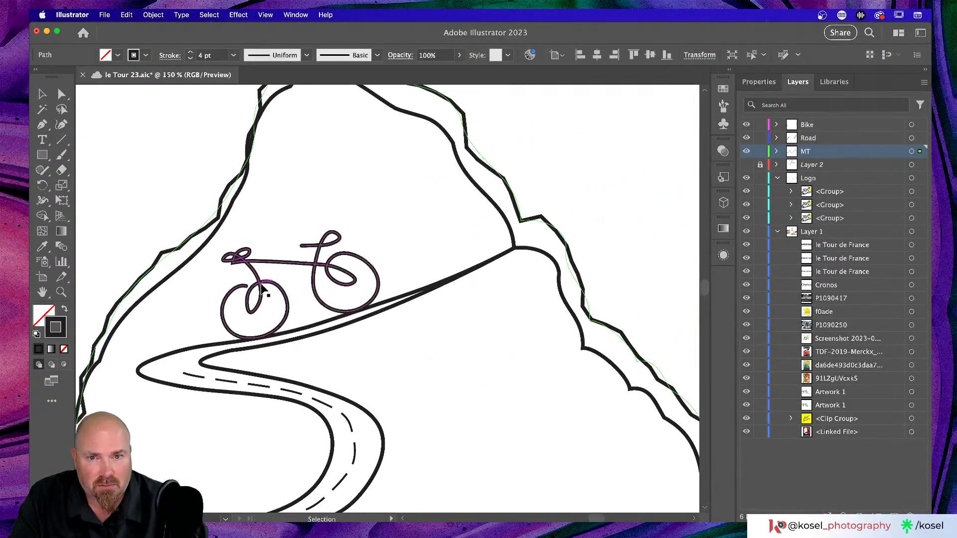
drag(521, 222, 518, 249)
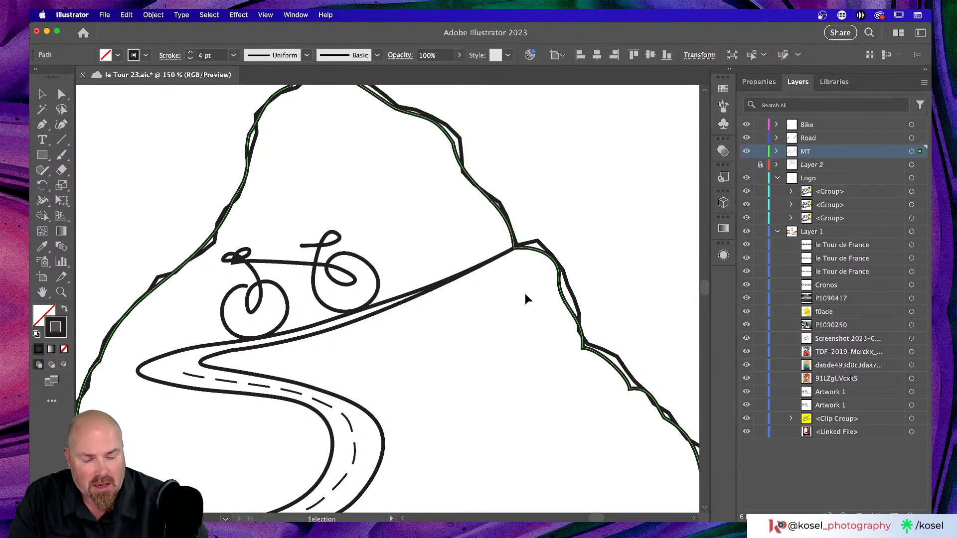
Move the original smooth mountain outline off the poster onto the empty canvas below the duplicated artwork, leaving nothing selected
key(super+minus)
key(super+minus)
key(super+minus)
key(super+minus)
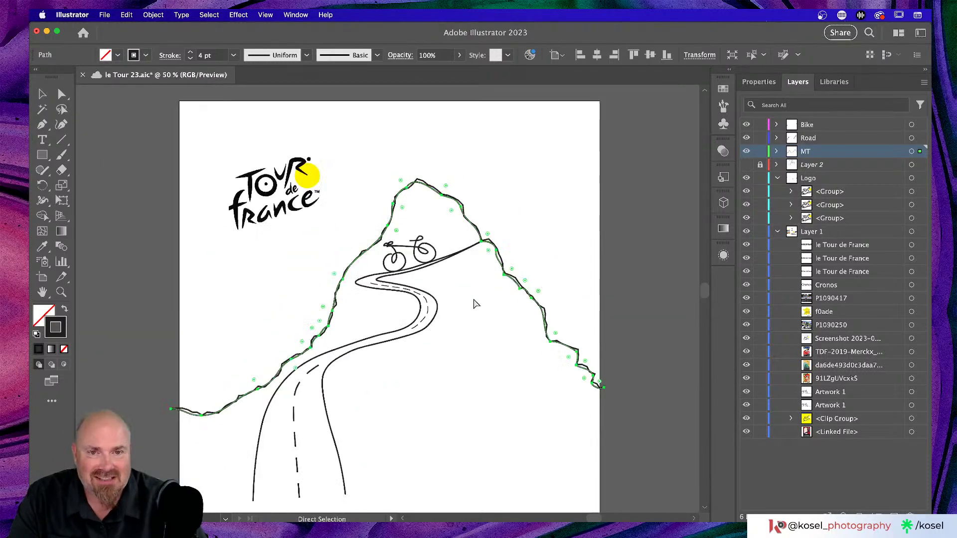
click(473, 298)
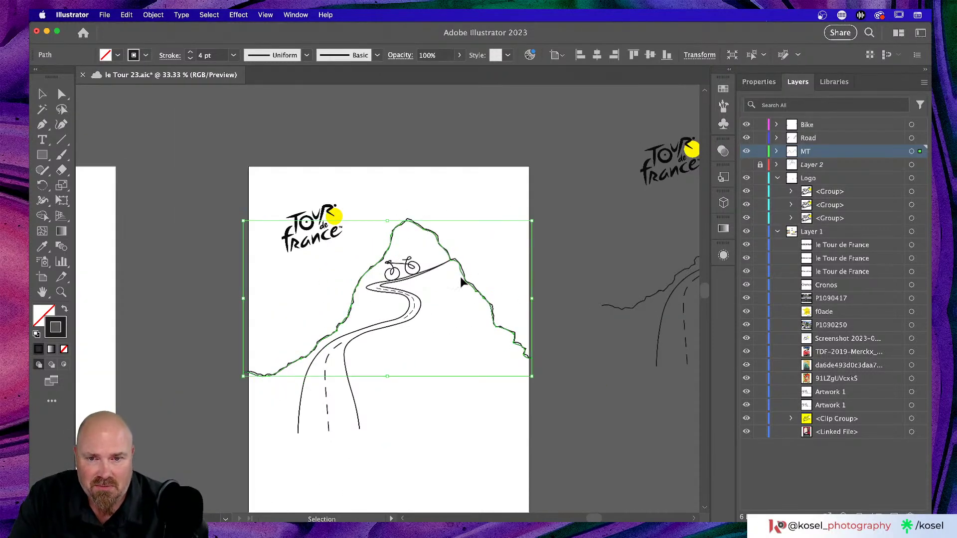
scroll(459, 273, right, 3)
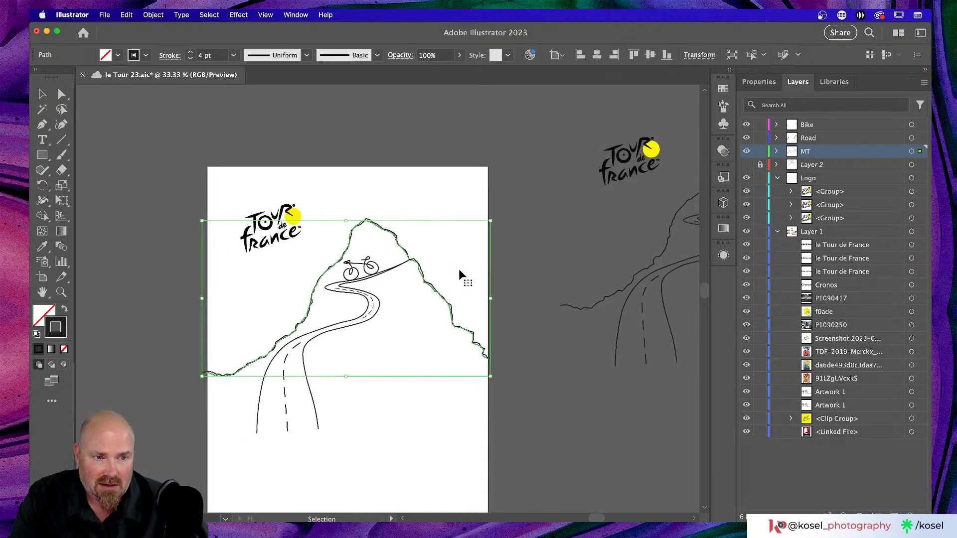
scroll(459, 273, down, 3)
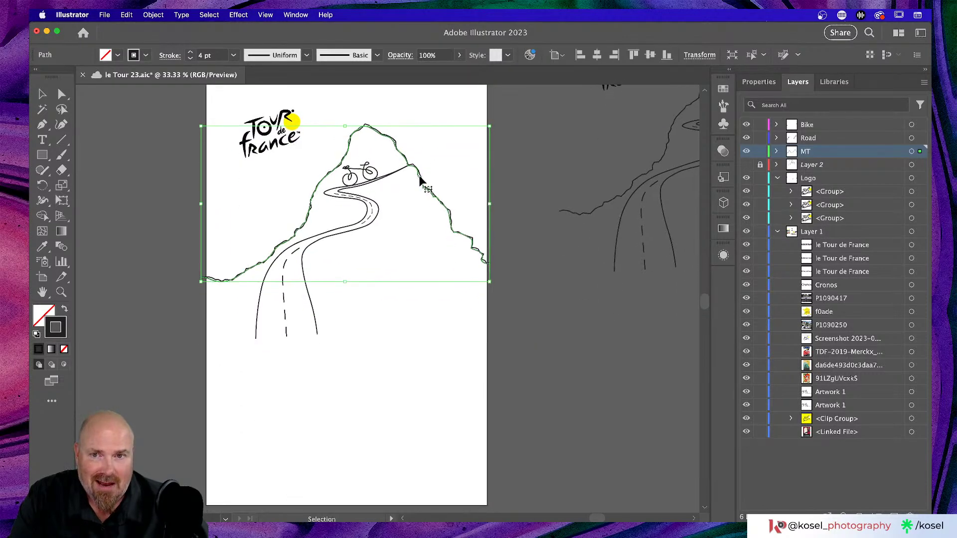
drag(421, 180, 624, 336)
key(super+z)
scroll(580, 318, right, 5)
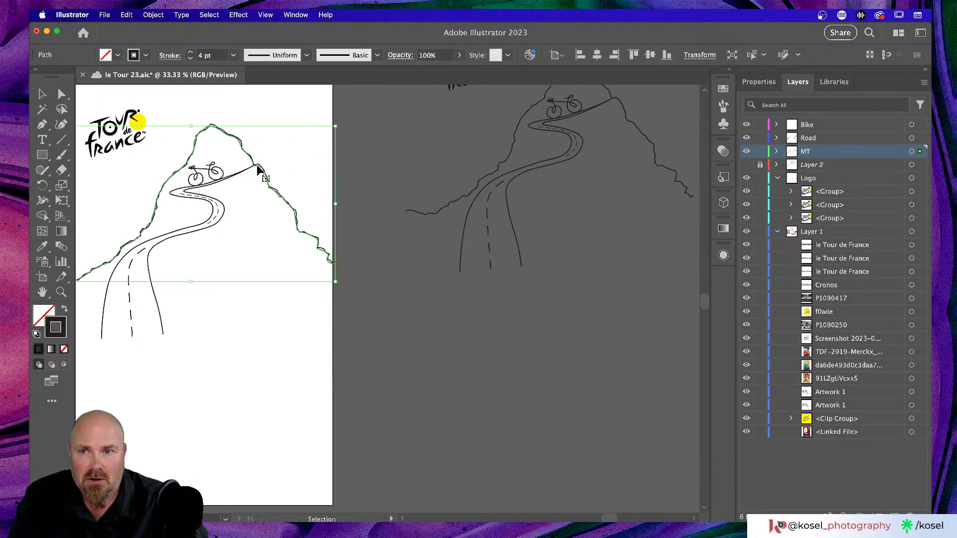
drag(256, 167, 629, 321)
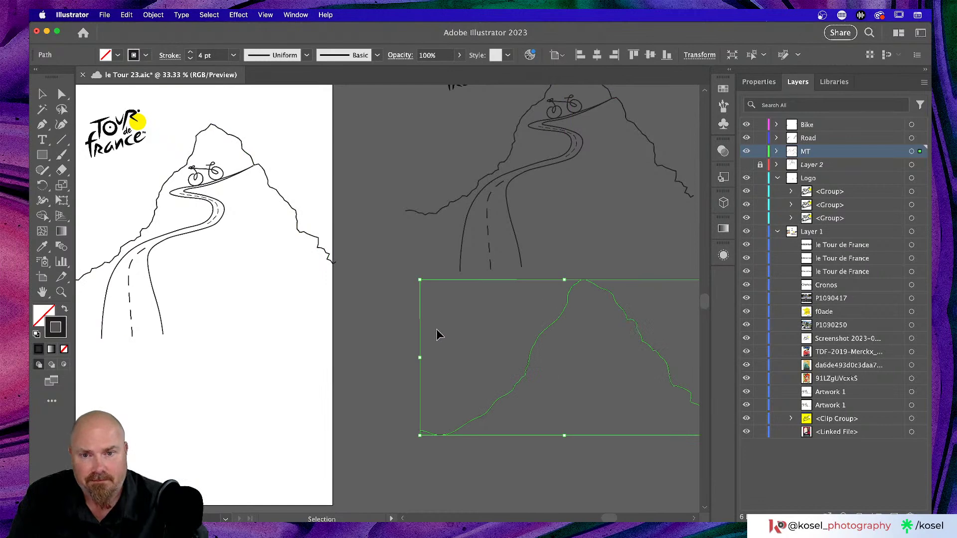
click(384, 340)
Isolate the smooth mountain outline, shift it slightly closer to the duplicated artwork, and exit isolation with nothing selected
scroll(406, 324, up, 5)
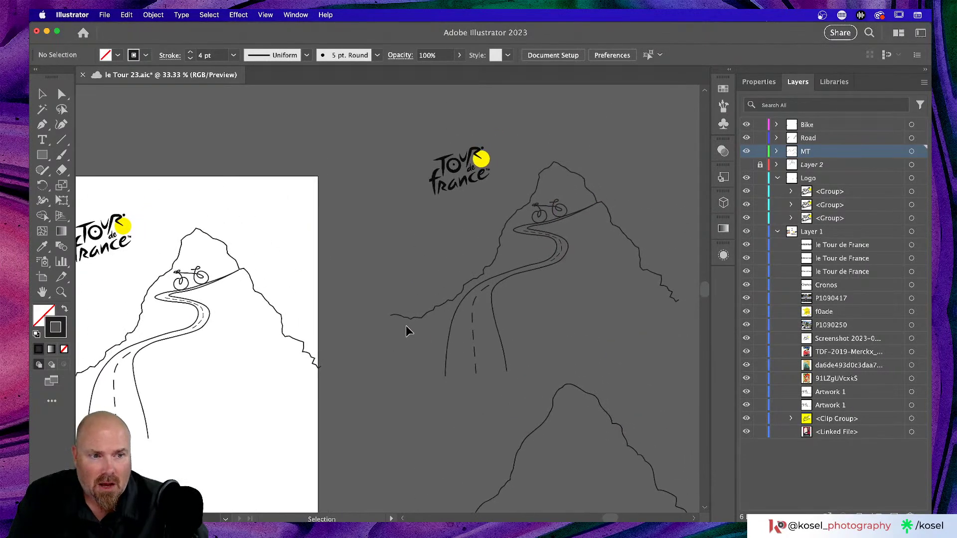
scroll(406, 324, down, 2)
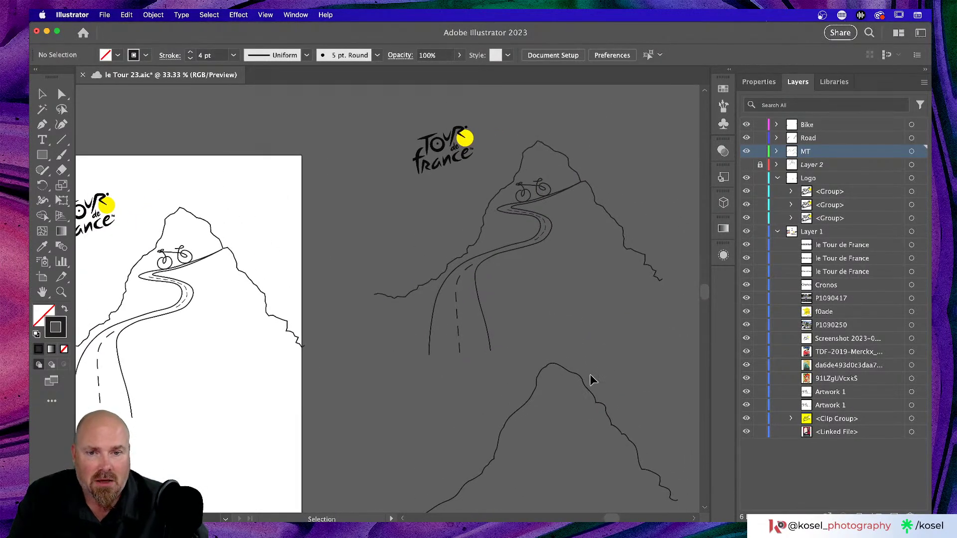
double_click(588, 389)
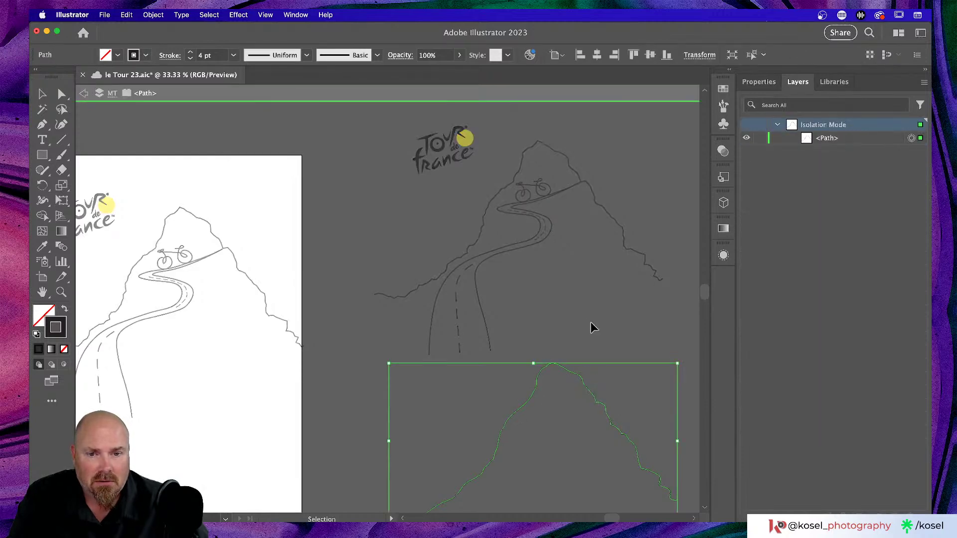
drag(569, 365, 584, 334)
key(Escape)
click(577, 282)
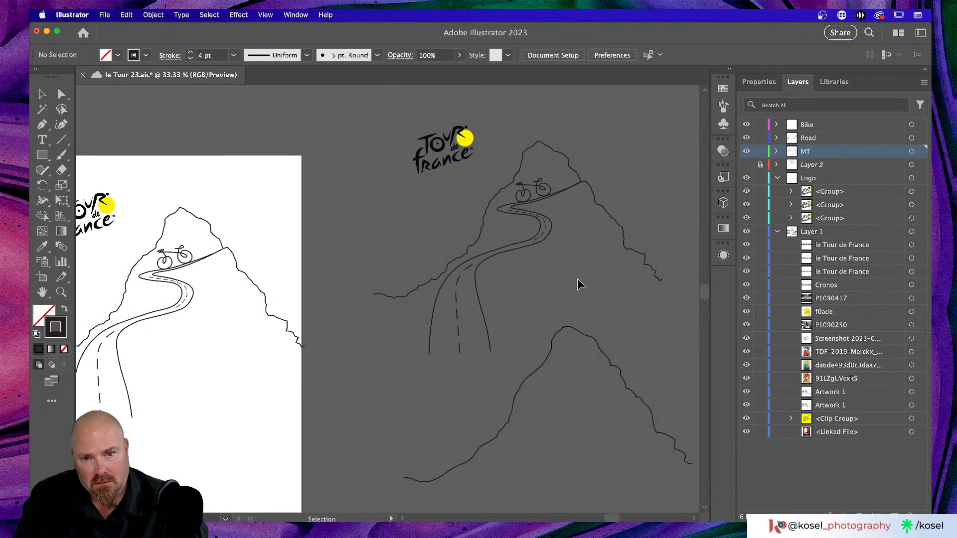
Select the roughened mountain outline on the poster artboard, with the ridge and road in close view
scroll(584, 274, left, 10)
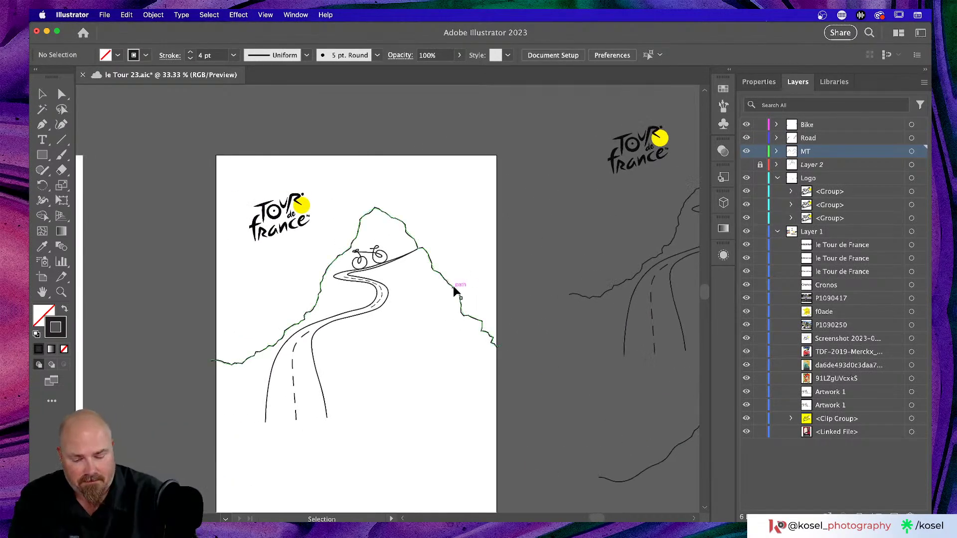
key(super+equal)
key(super+equal)
key(super+equal)
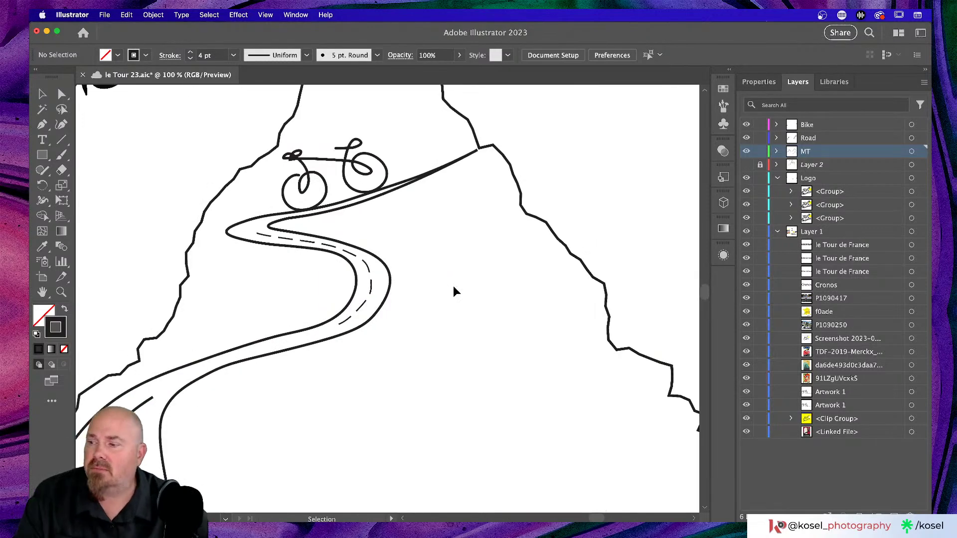
click(489, 145)
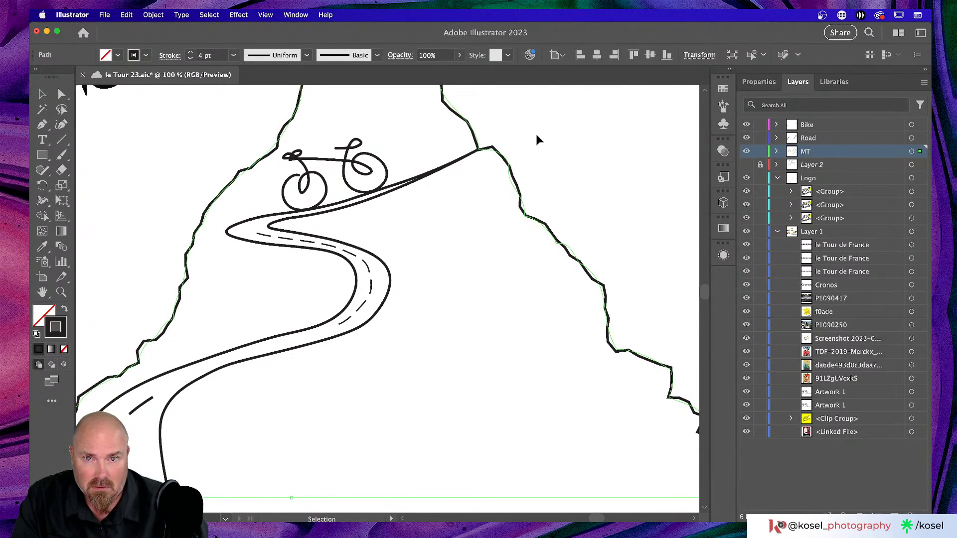
Examine how the roughened mountain outline meets the road at the ridge up close, and check the whole poster artboard with nothing selected
click(536, 133)
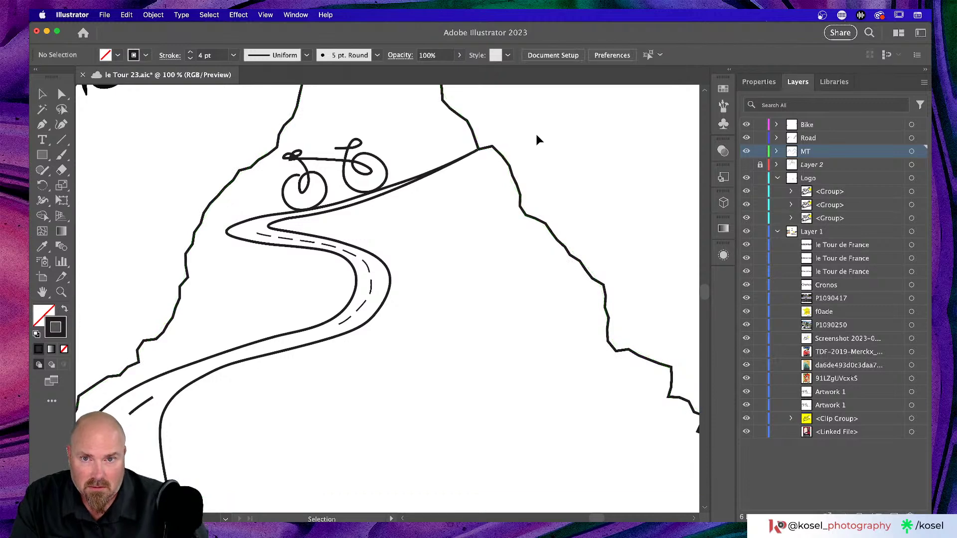
click(504, 160)
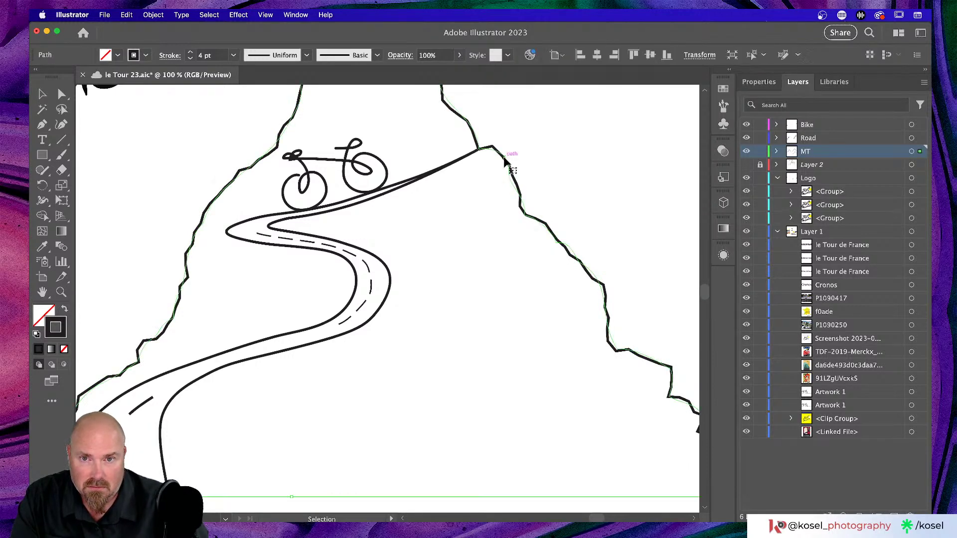
click(560, 148)
key(super+minus)
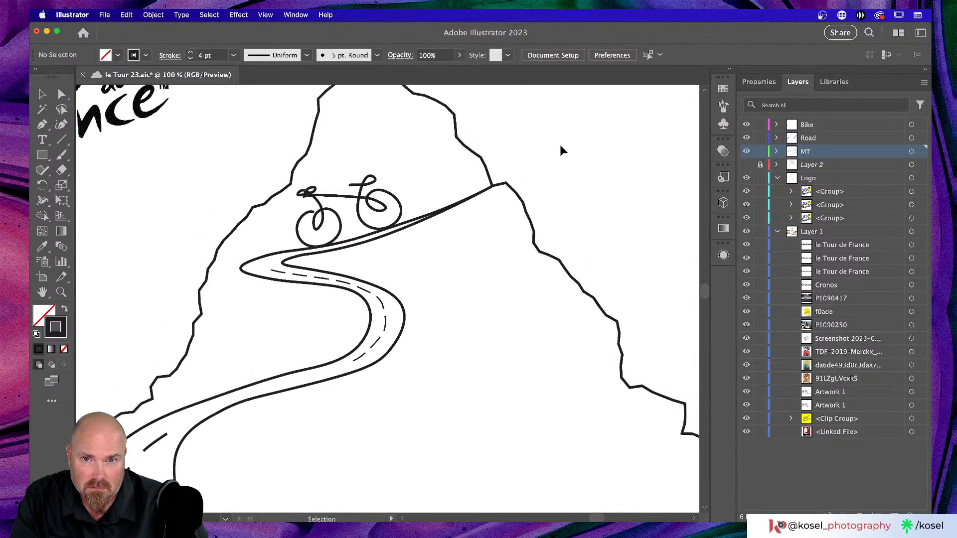
key(super+equal)
key(super+equal)
key(super+equal)
key(super+equal)
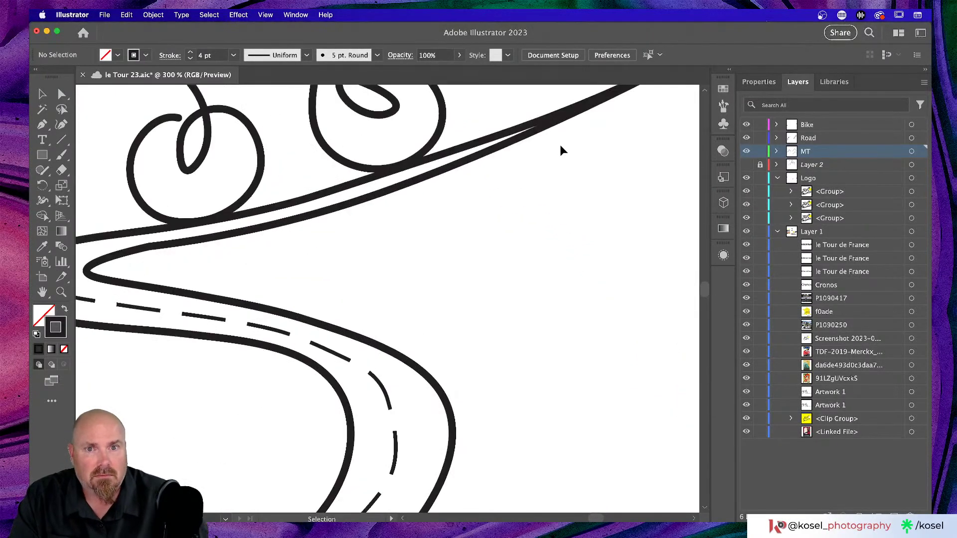
scroll(556, 145, up, 5)
scroll(555, 151, up, 3)
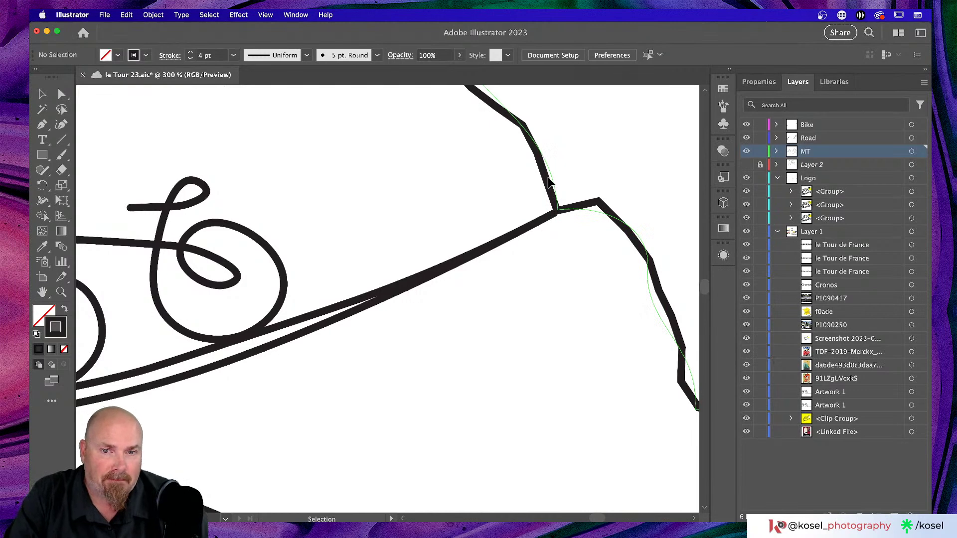
click(623, 241)
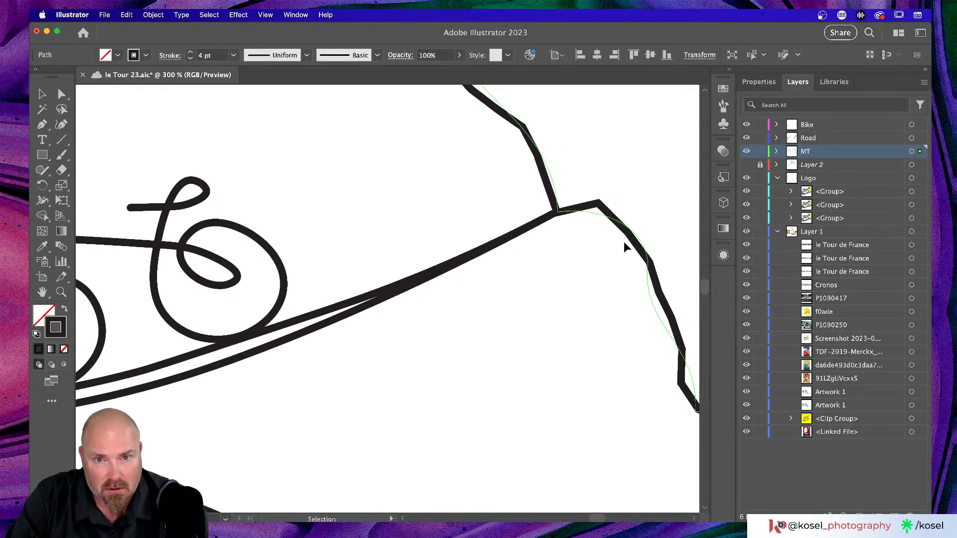
click(666, 176)
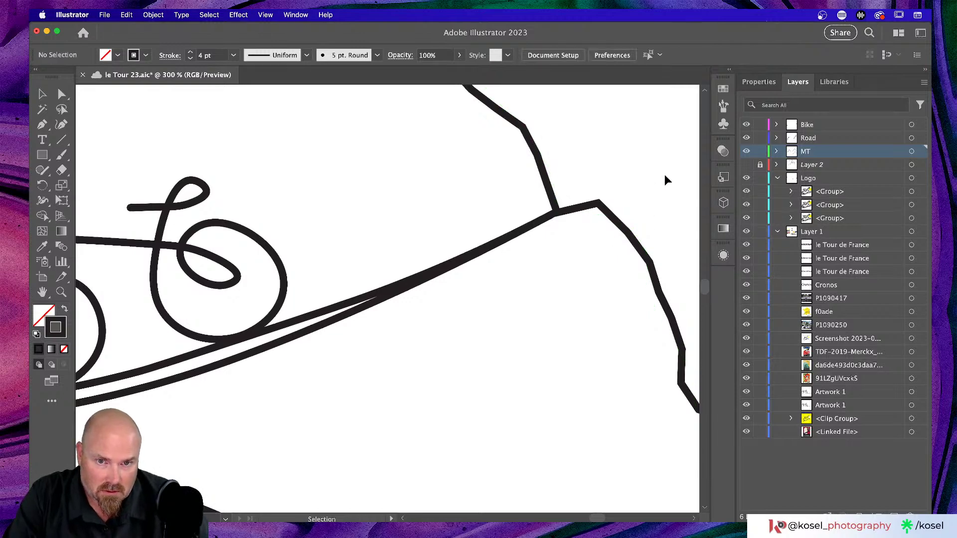
key(super+0)
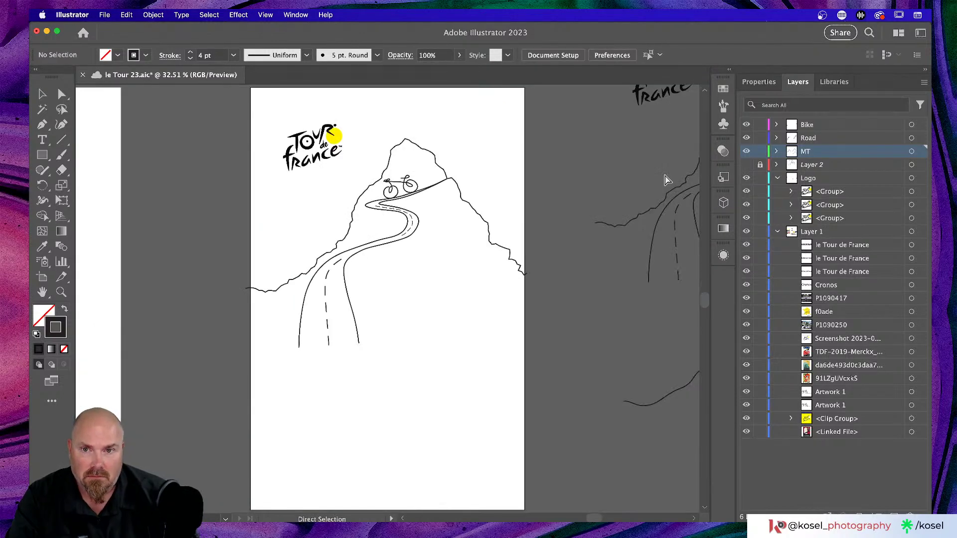
key(v)
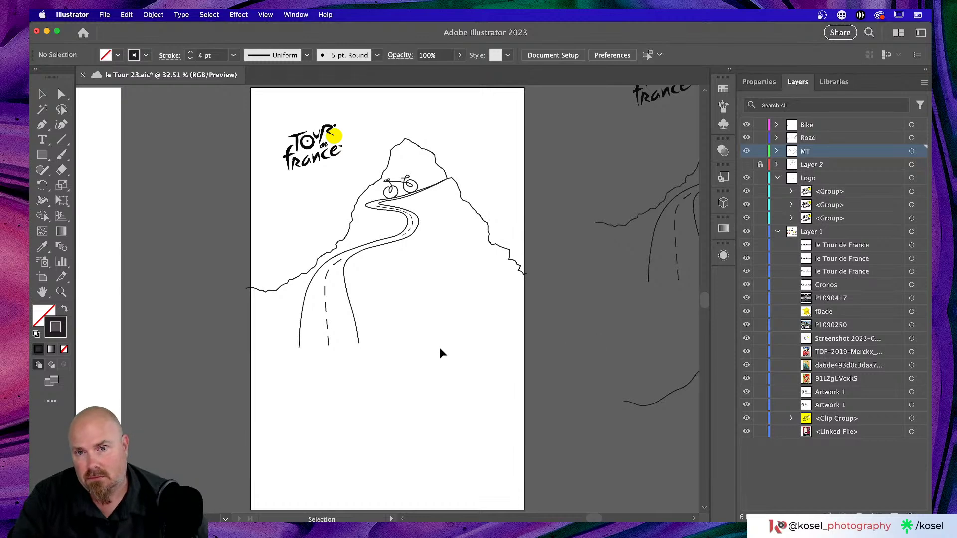
scroll(434, 350, left, 3)
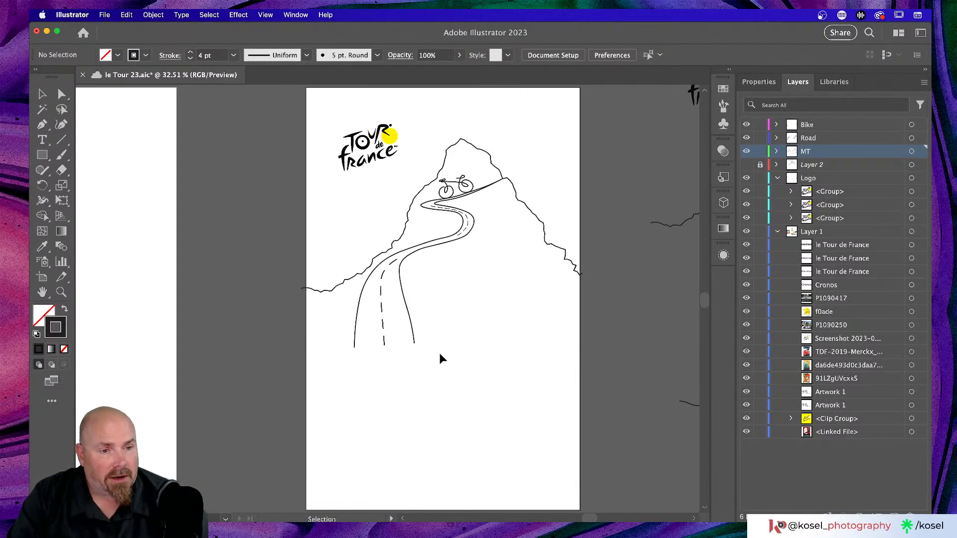
Copy the yellow France route map from the reference artboard onto the poster artboard, below the mountain and just right of the road
scroll(439, 353, left, 3)
scroll(431, 324, up, 1)
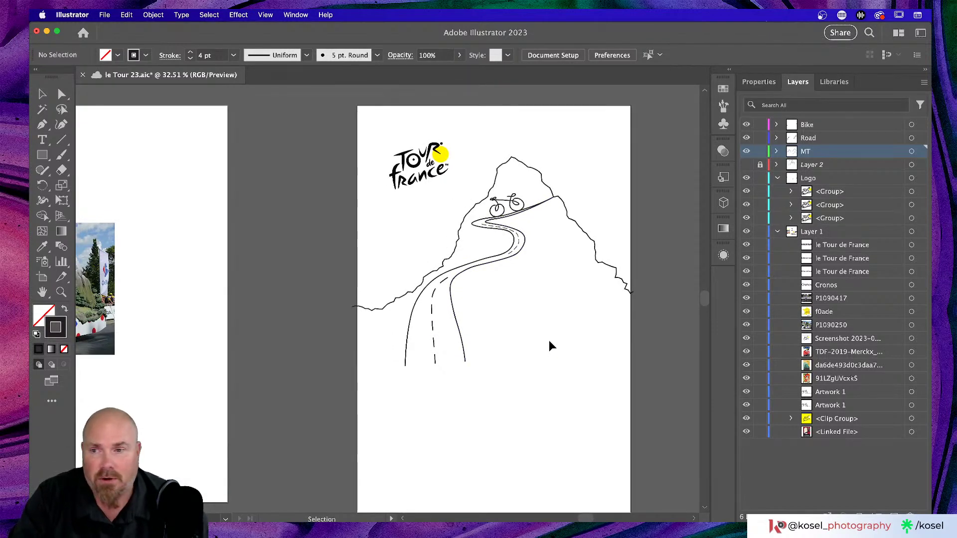
scroll(548, 340, left, 10)
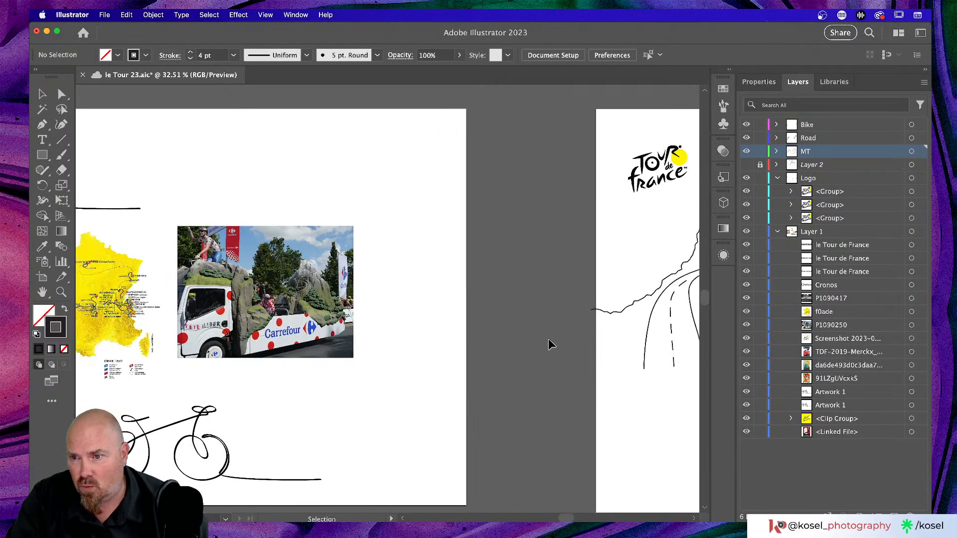
scroll(548, 343, left, 3)
click(186, 295)
scroll(183, 293, right, 2)
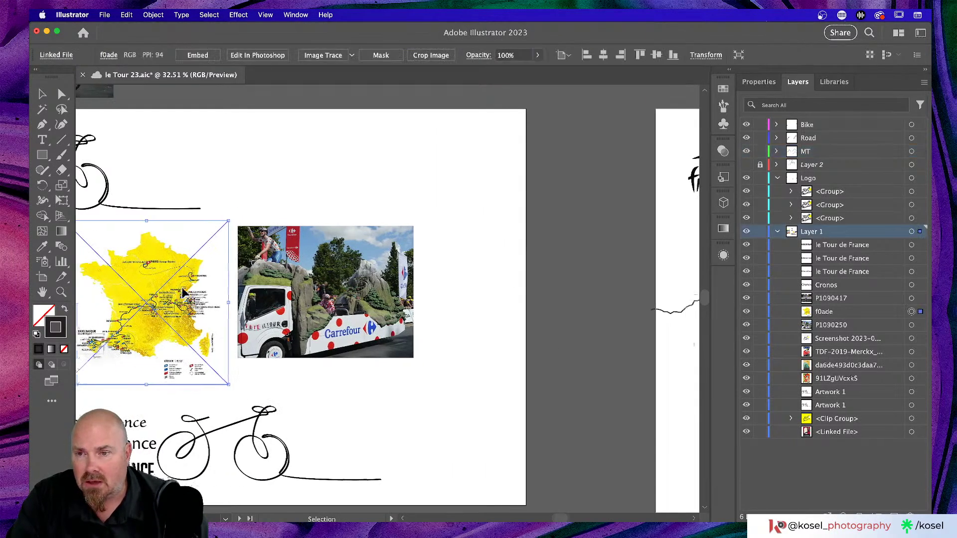
scroll(184, 293, right, 4)
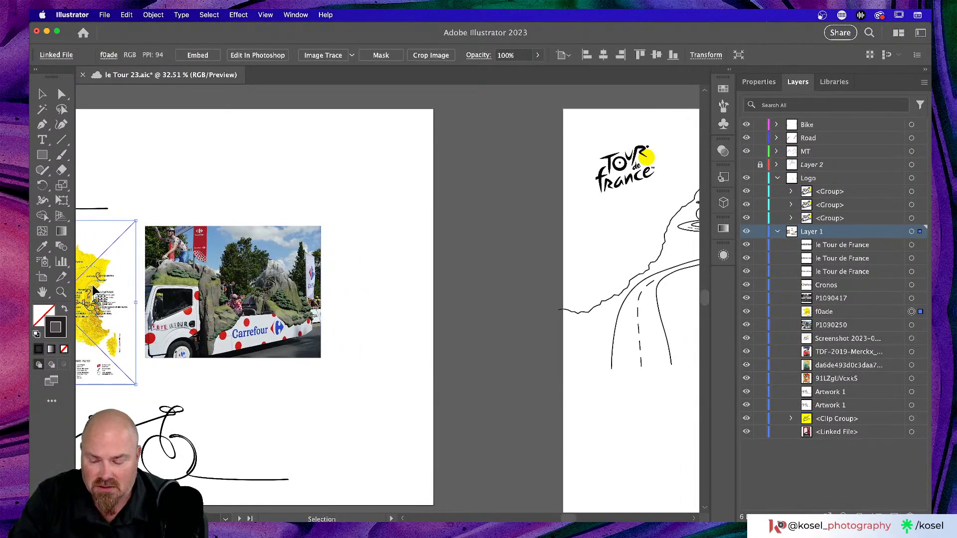
drag(94, 290, 737, 381)
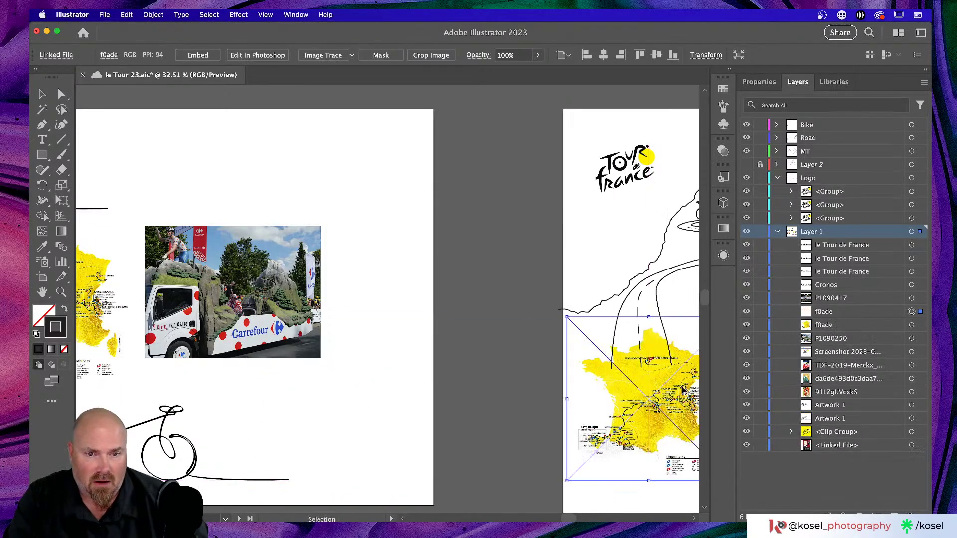
scroll(441, 319, right, 6)
scroll(441, 323, right, 2)
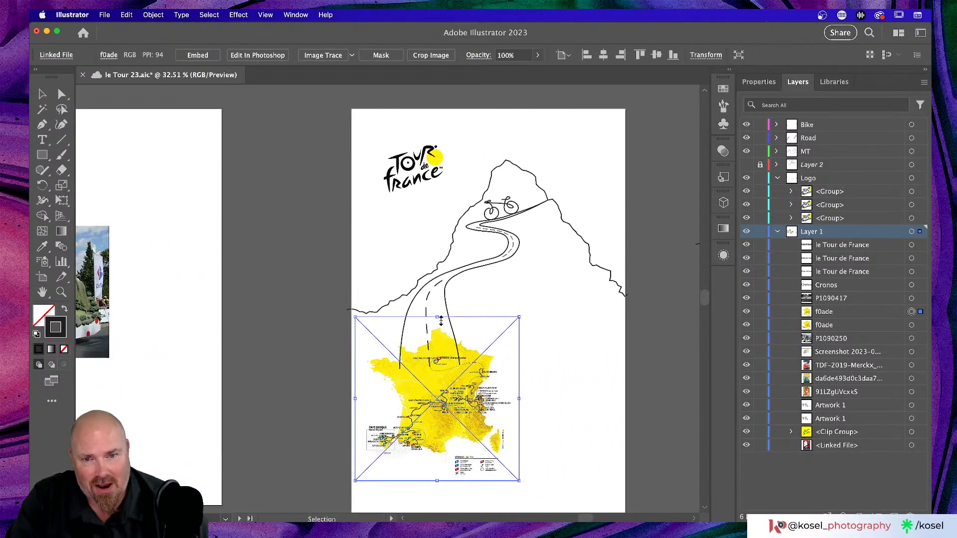
drag(454, 411, 539, 397)
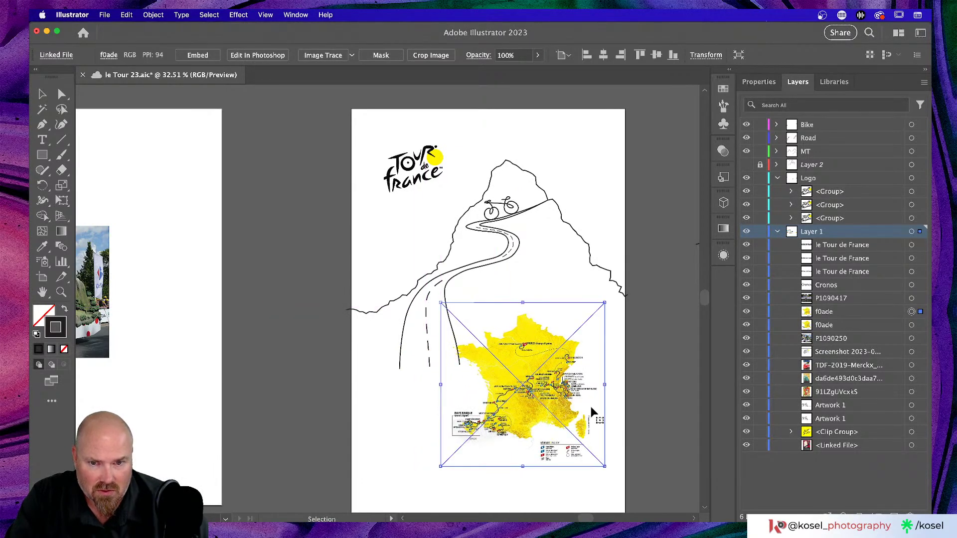
click(647, 355)
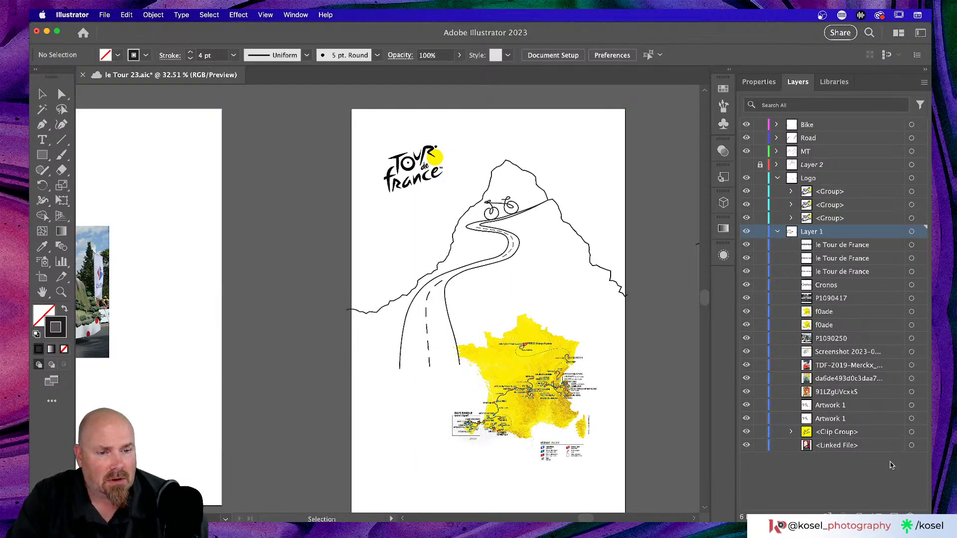
Create a new layer named France at the top of the layer stack
click(894, 513)
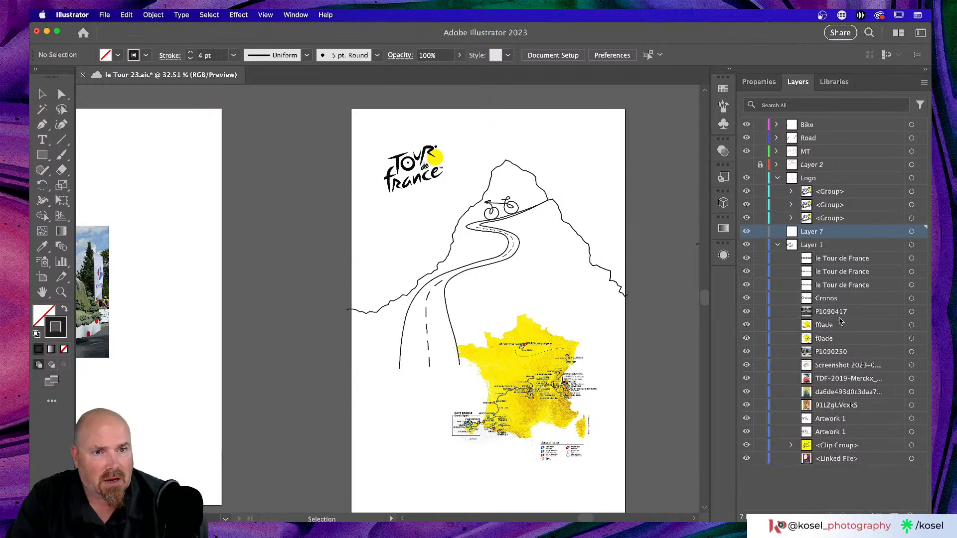
drag(849, 233, 856, 122)
double_click(811, 125)
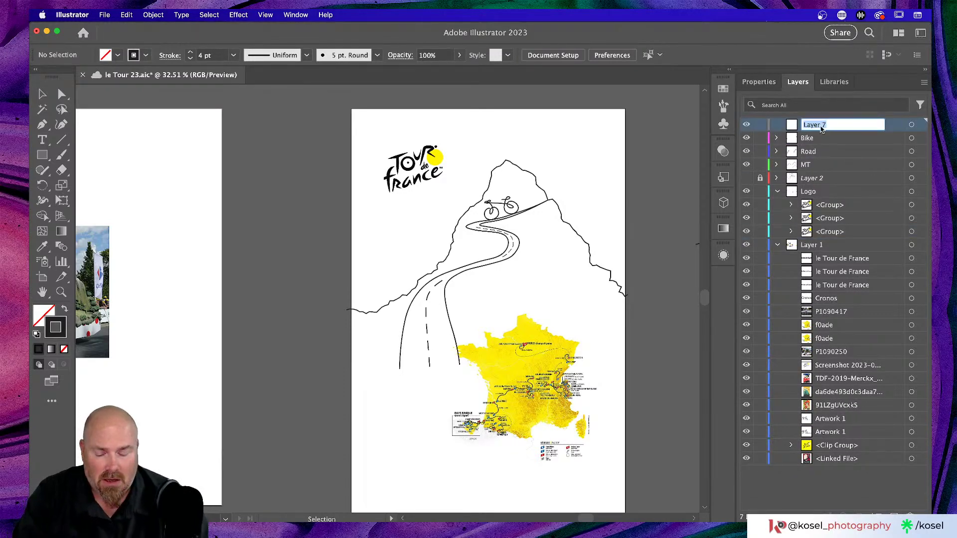
text(France)
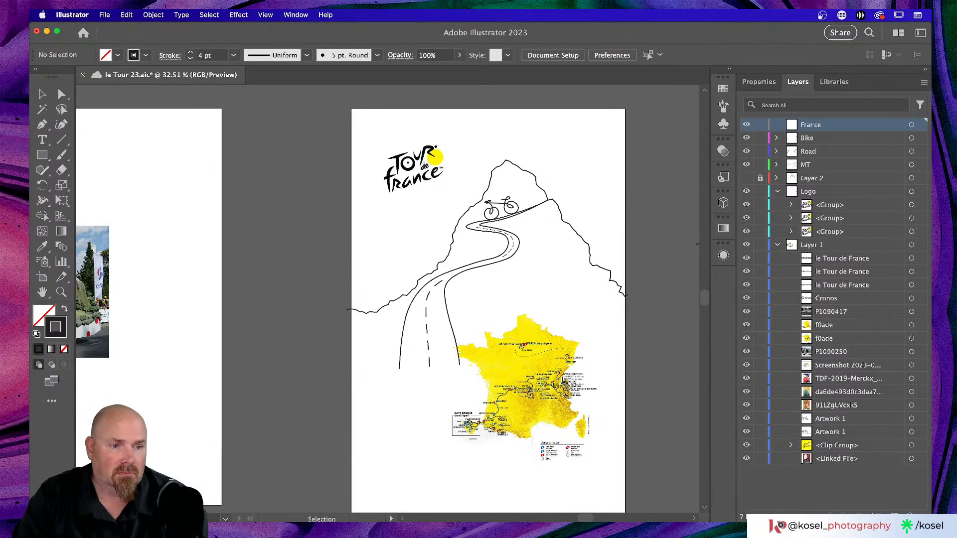
Examine the copied France map at 100% zoom, including its outline, the stage route and the legend
scroll(464, 264, down, 2)
scroll(462, 264, right, 3)
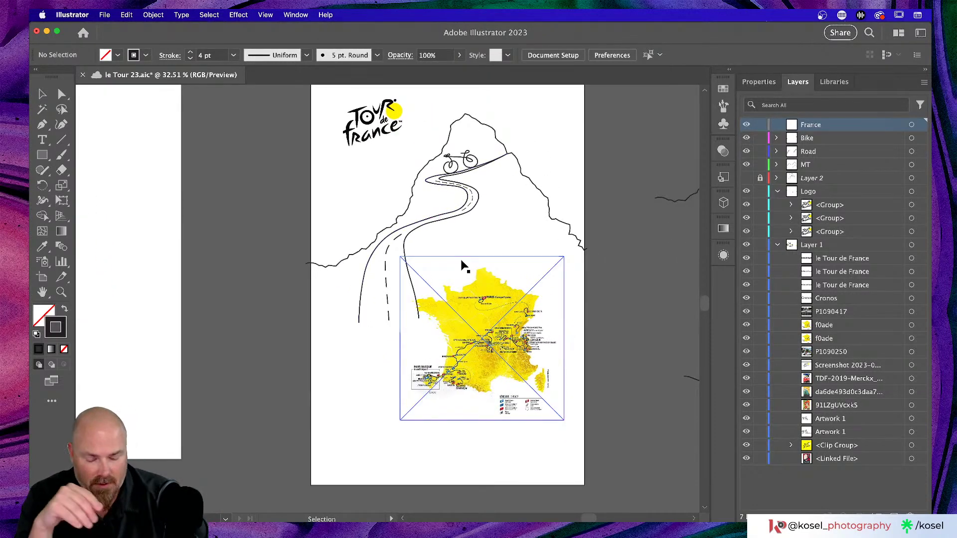
key(super+1)
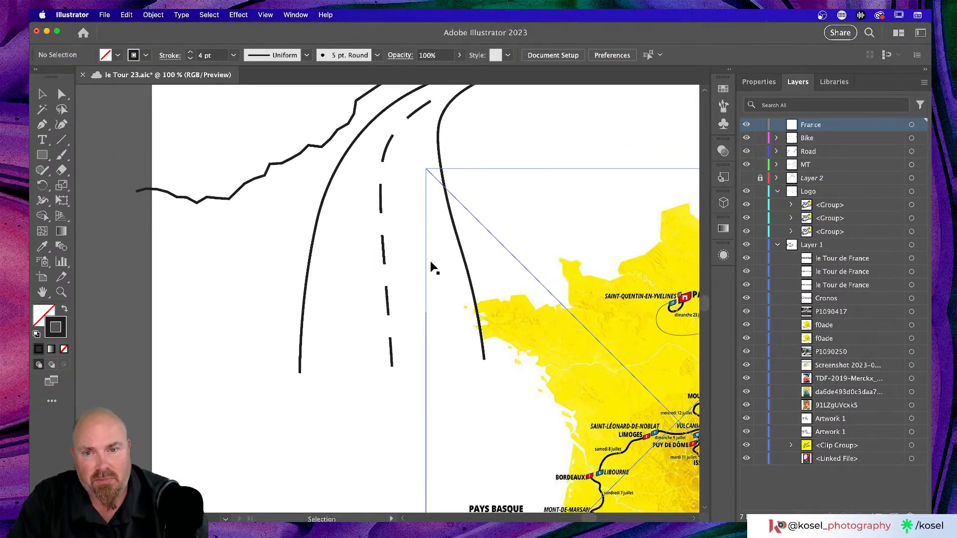
scroll(431, 267, right, 8)
scroll(427, 265, down, 5)
scroll(429, 264, right, 7)
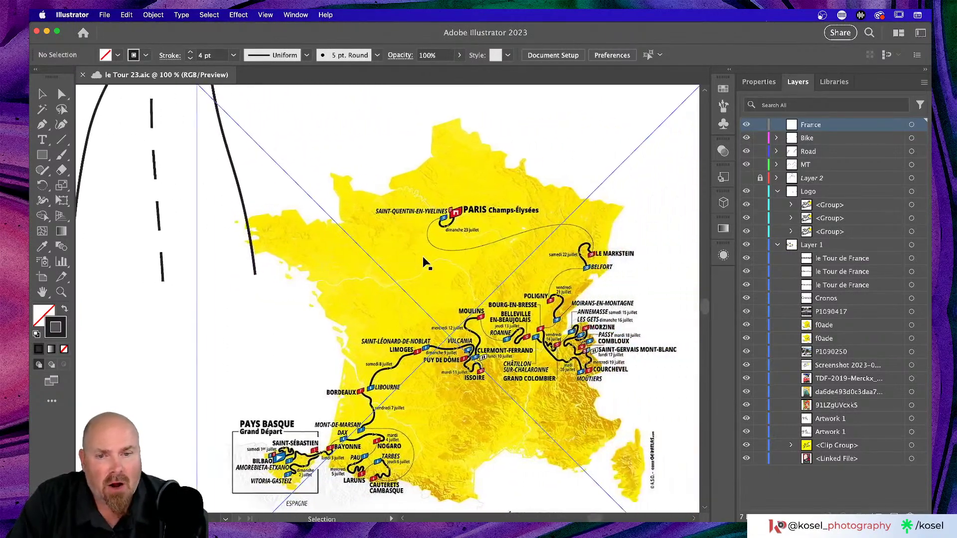
scroll(427, 263, down, 5)
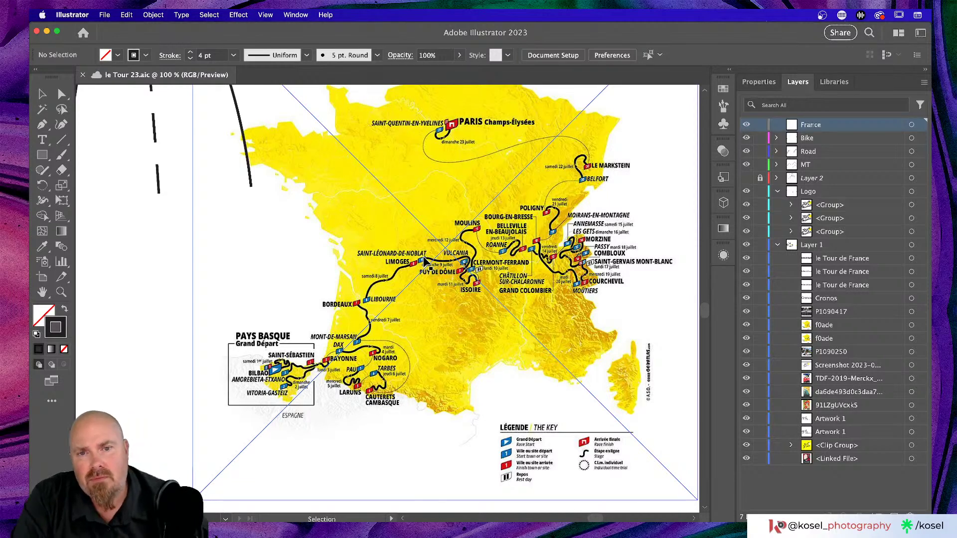
scroll(424, 261, up, 5)
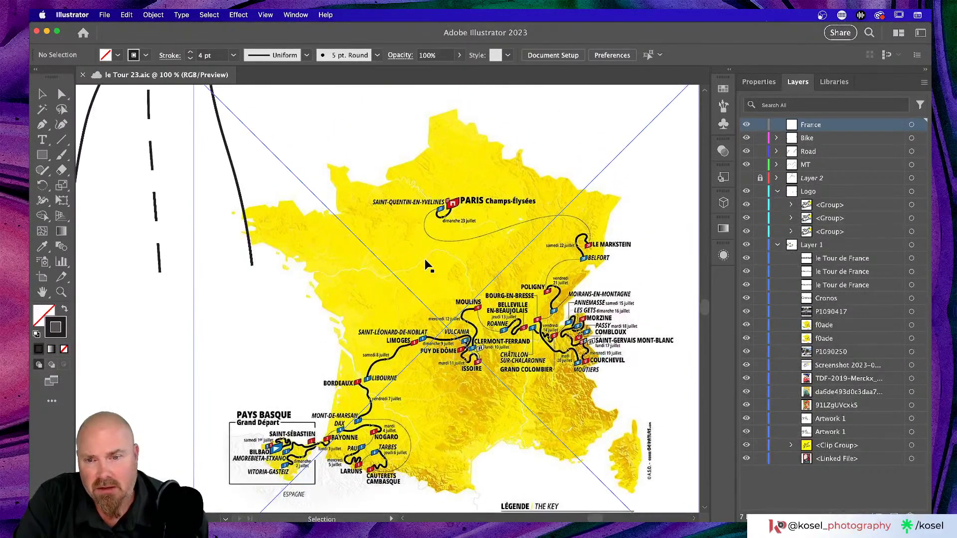
scroll(424, 264, down, 2)
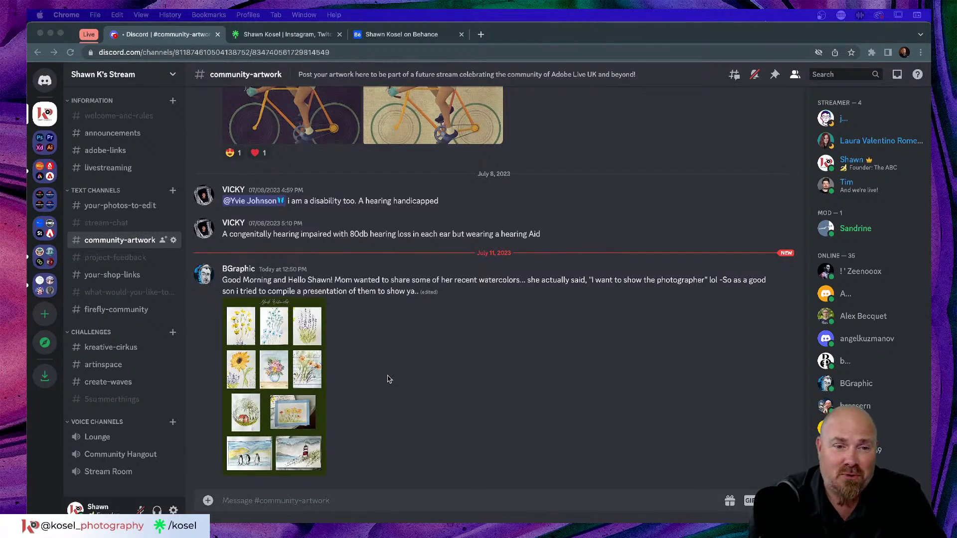
Switch to Discord in Chrome, open the watercolor collage in the community-artwork channel and view its upper rows enlarged
click(257, 339)
click(257, 339)
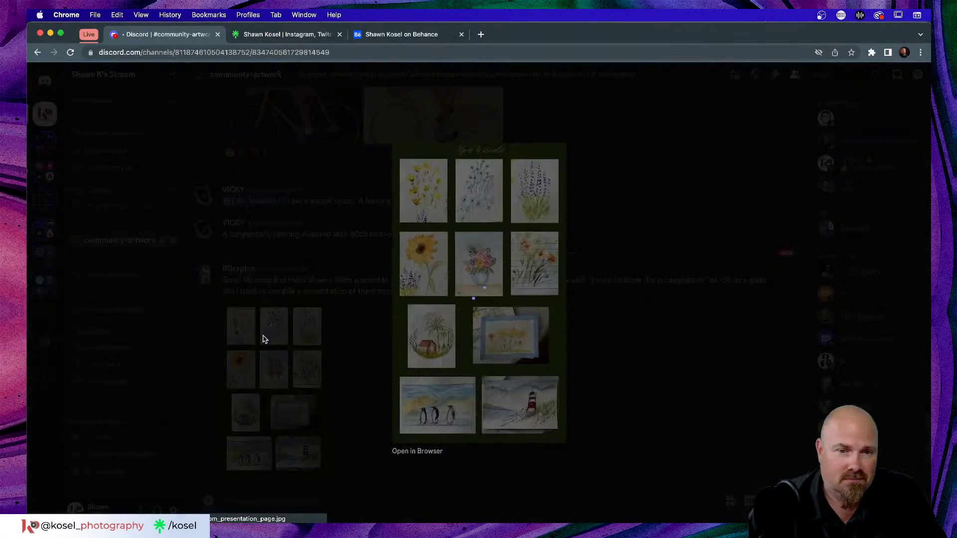
scroll(473, 209, up, 5)
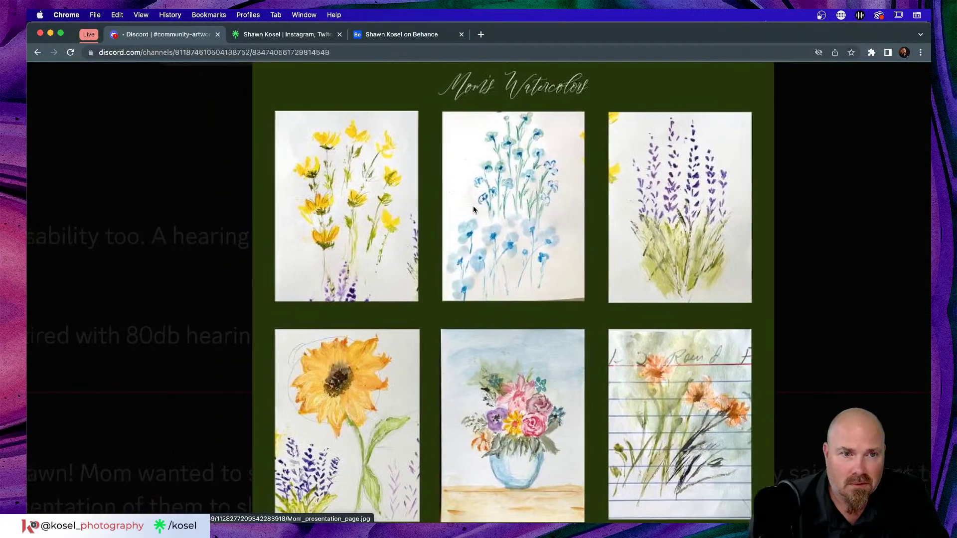
scroll(473, 210, down, 2)
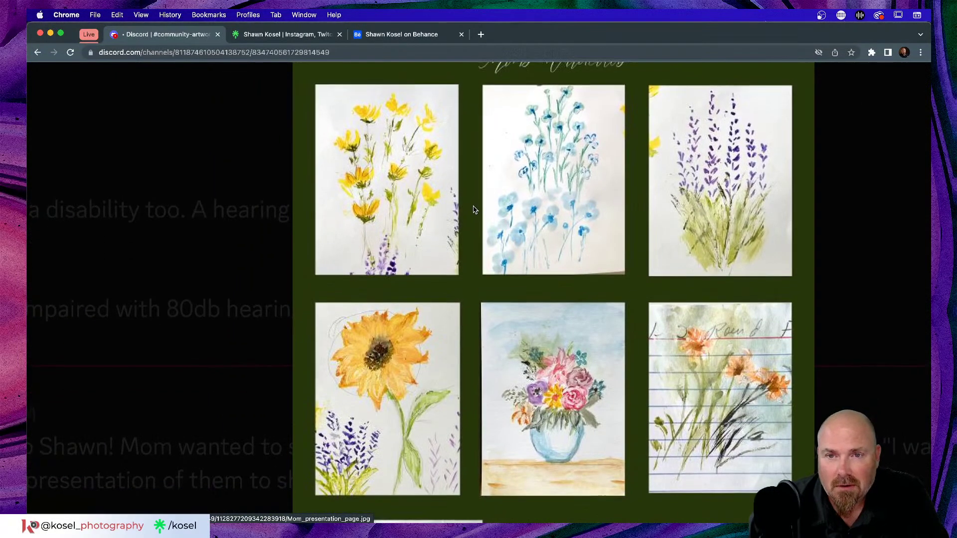
scroll(474, 209, right, 2)
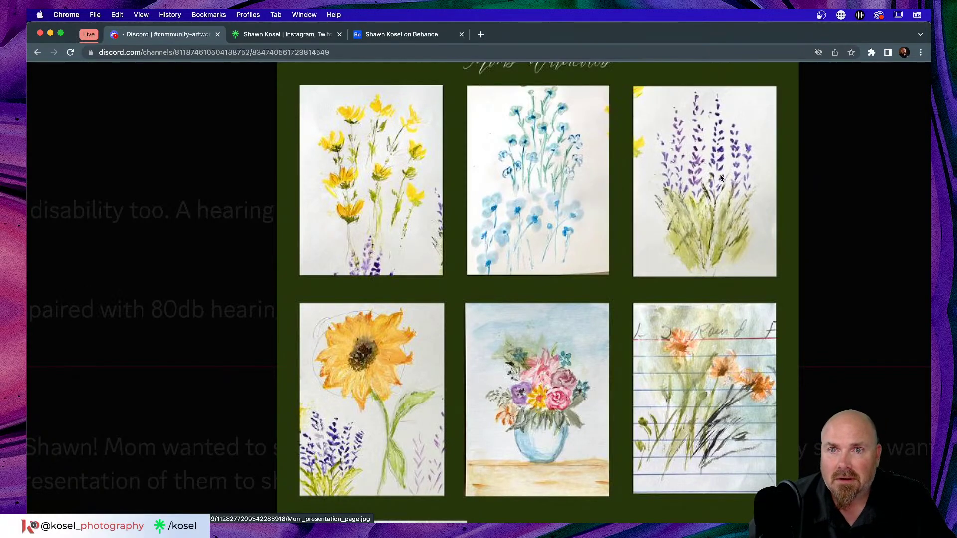
scroll(720, 178, up, 4)
scroll(719, 178, down, 4)
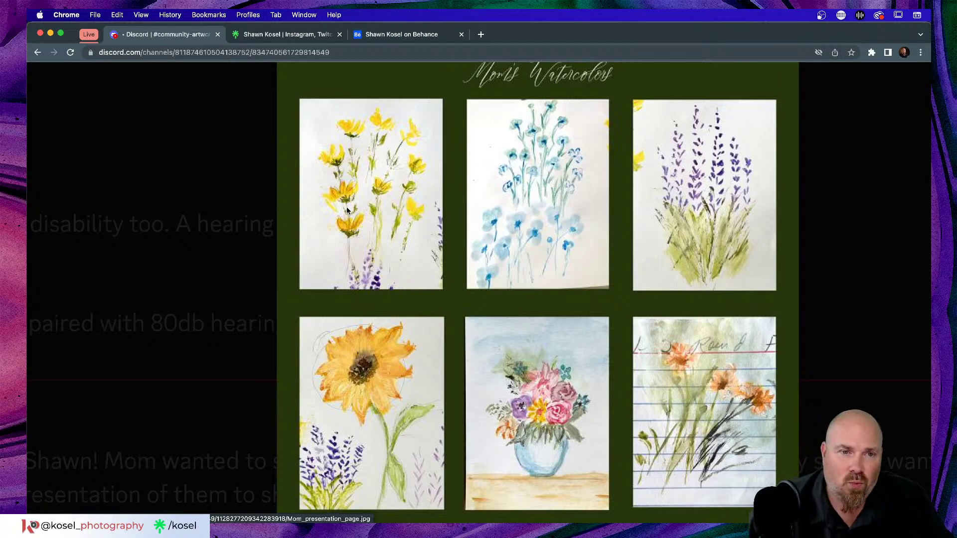
Inspect the yellow flower, blue flower and lavender paintings in the collage's first row with the screen magnifier
key(alt+super+8)
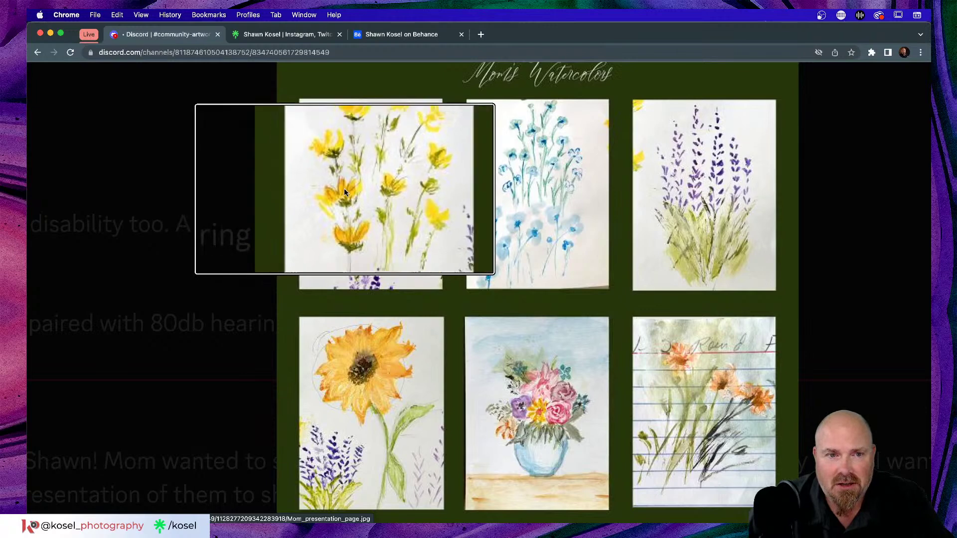
key(alt+super+8)
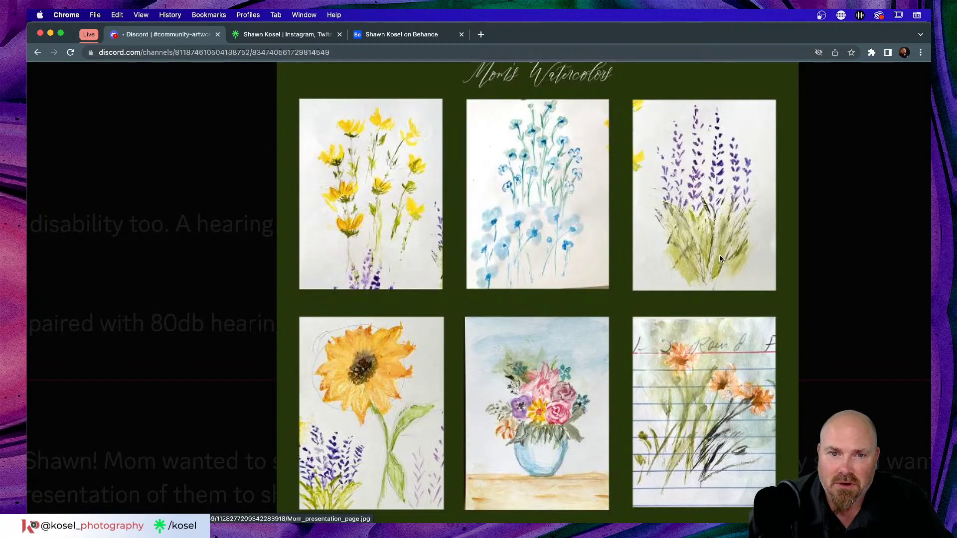
key(alt+super+8)
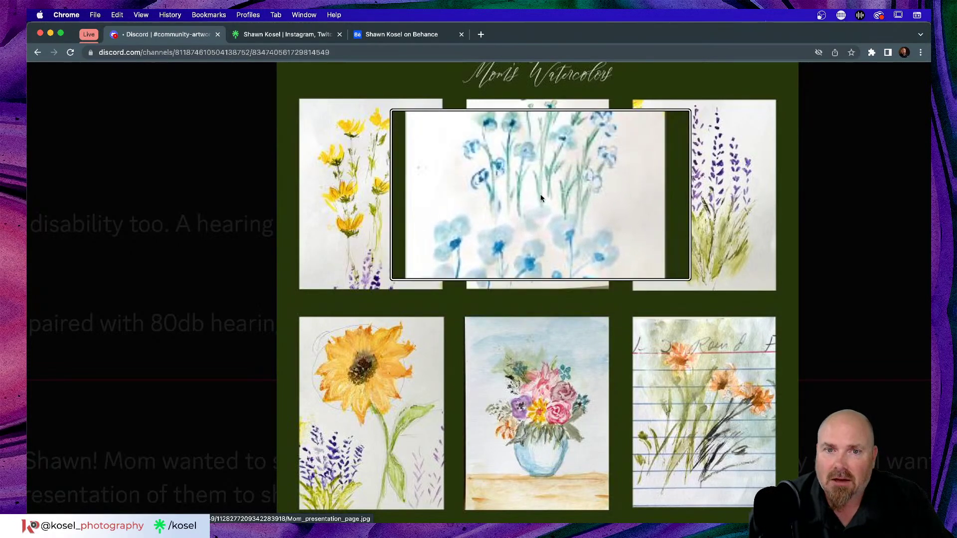
key(alt+super+8)
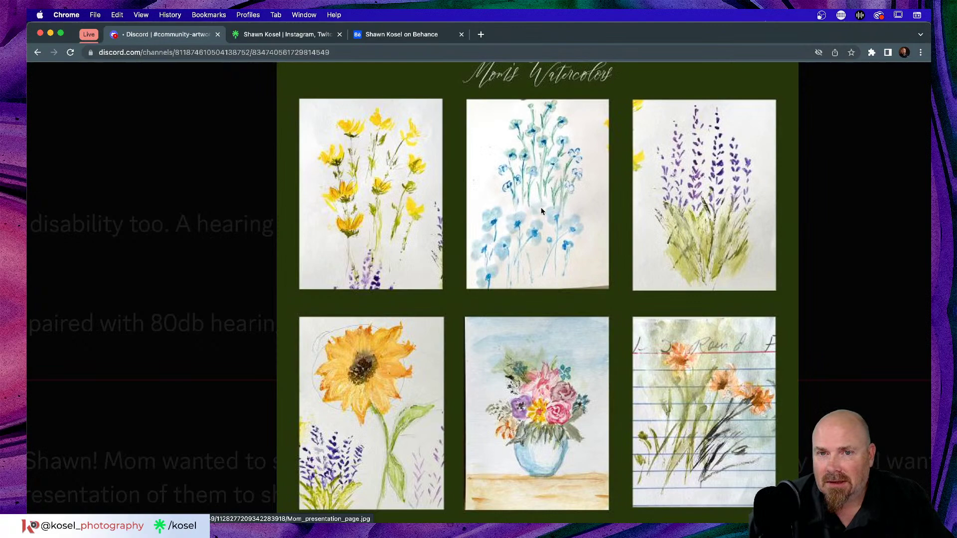
key(alt+super+8)
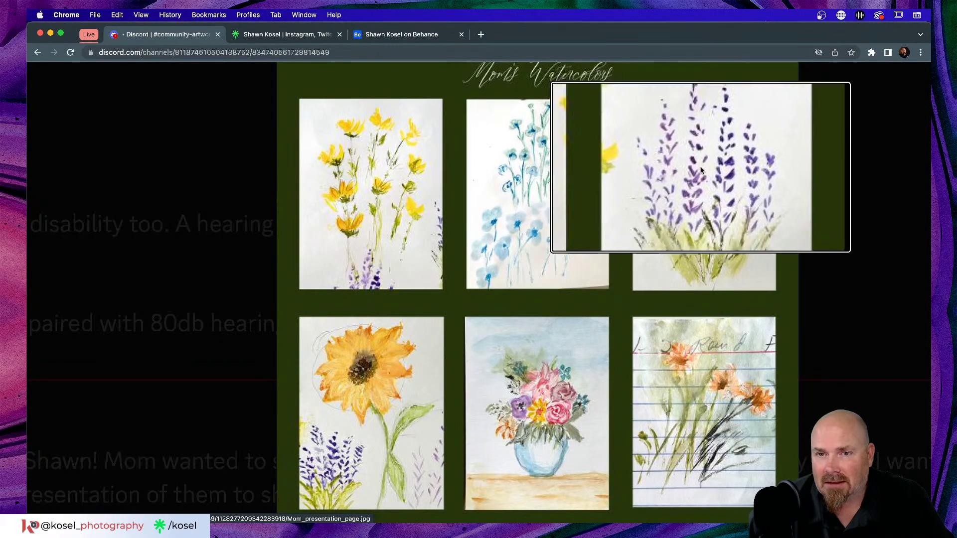
key(alt+super+8)
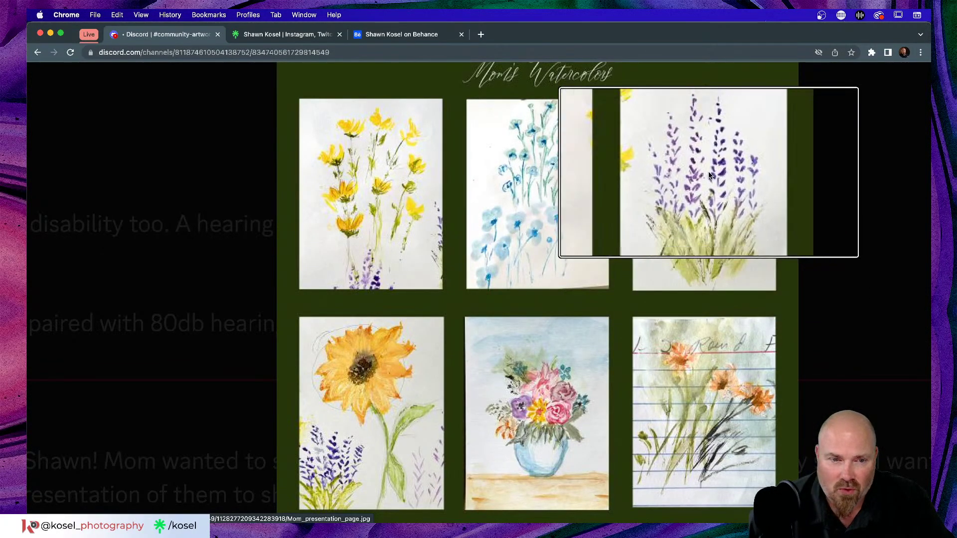
Inspect the flower bouquet and blue vase painting in the collage's second row with the screen magnifier
scroll(500, 204, down, 5)
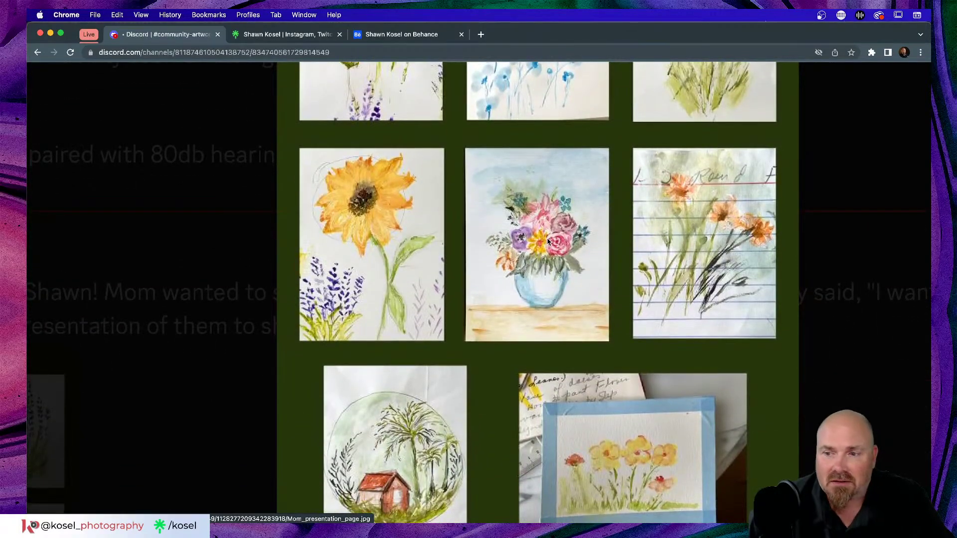
key(alt+super+8)
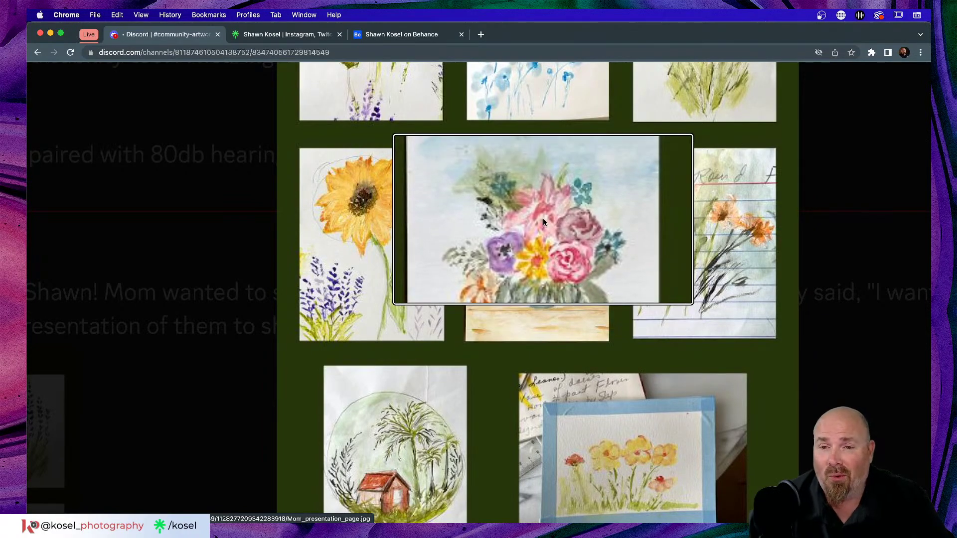
key(alt+super+8)
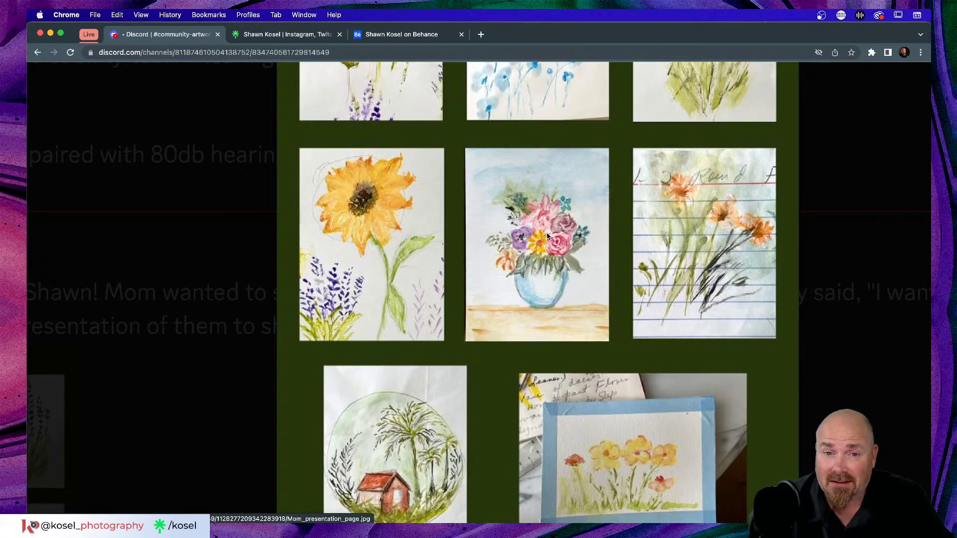
key(alt+super+8)
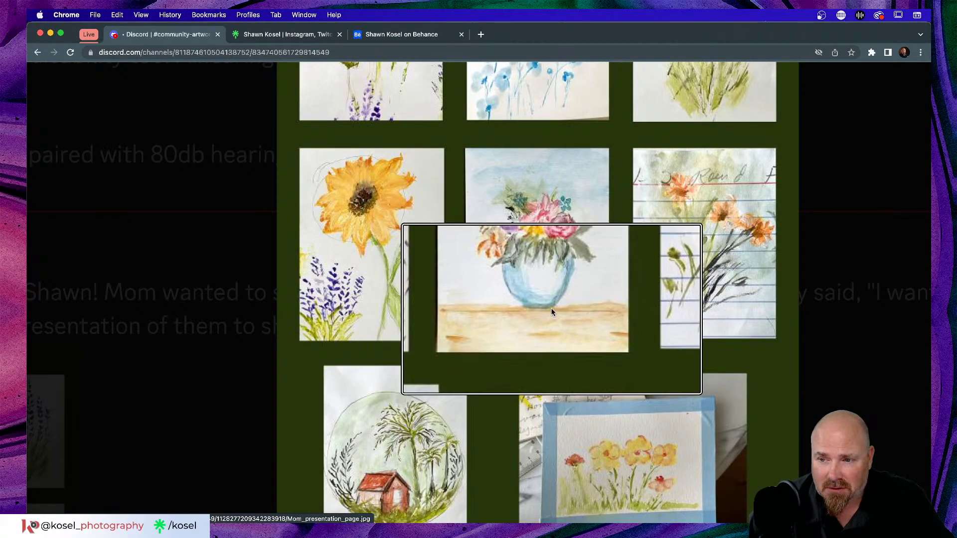
key(Escape)
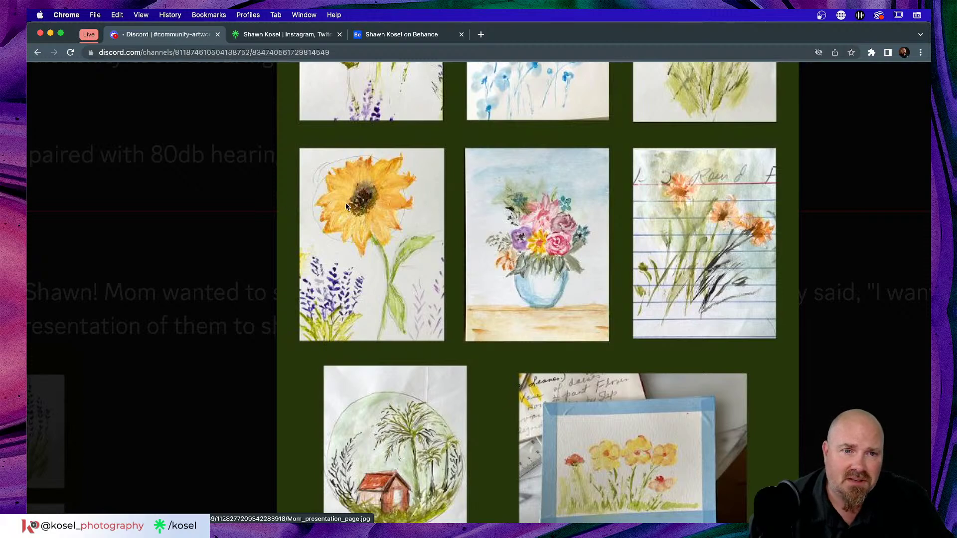
Magnify the sunflower painting and the orange flowers on lined paper in the collage's second row
scroll(347, 206, up, 5)
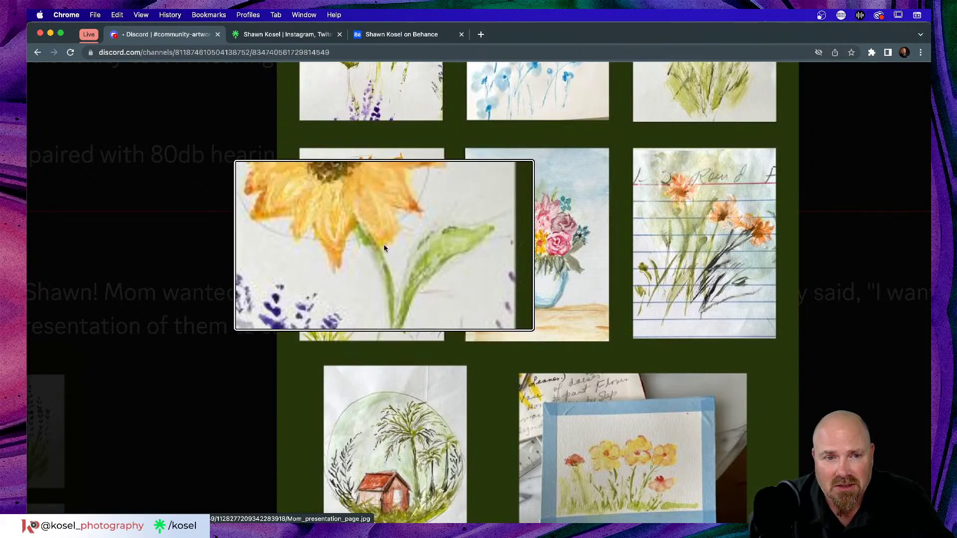
click(388, 184)
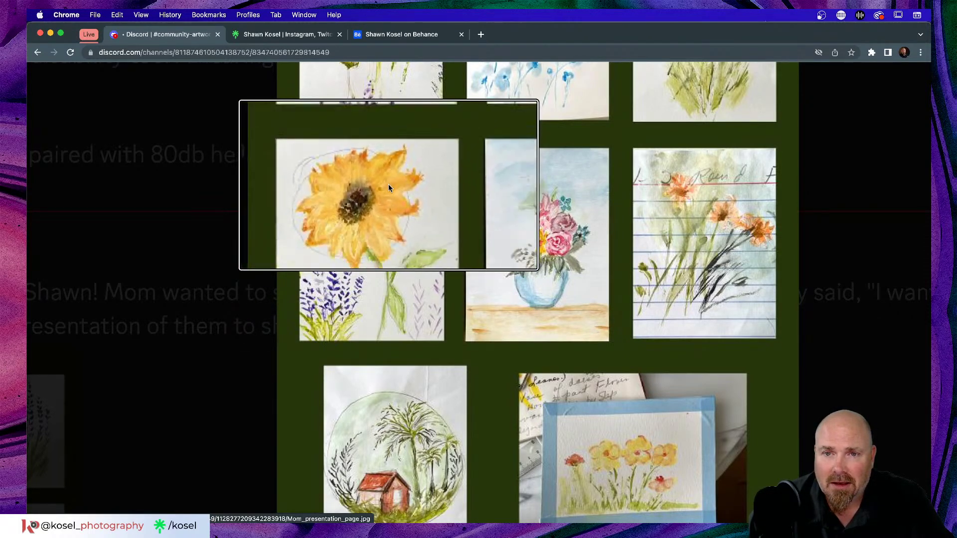
click(708, 219)
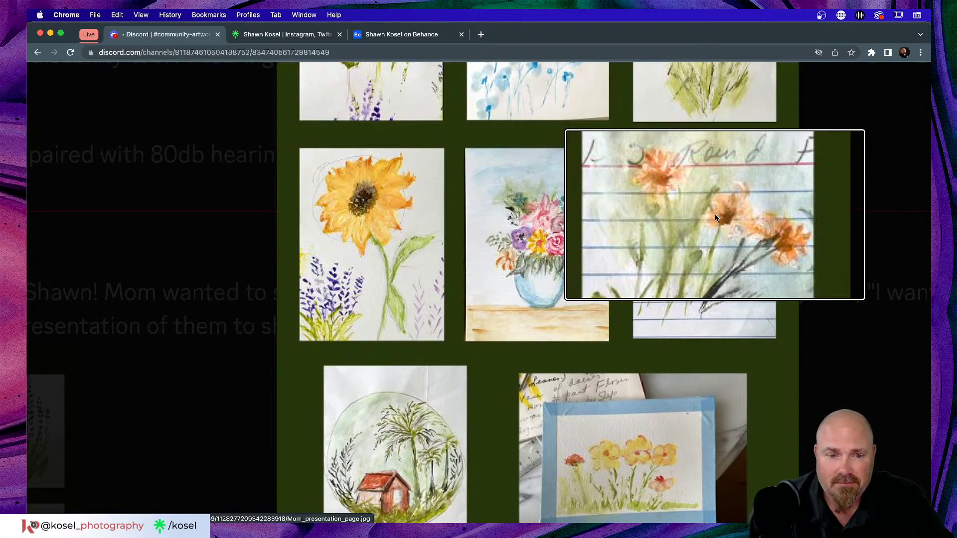
click(715, 218)
Examine the collage's third row, magnifying the yellow flower painting framed with blue tape
scroll(612, 230, down, 2)
scroll(611, 230, down, 5)
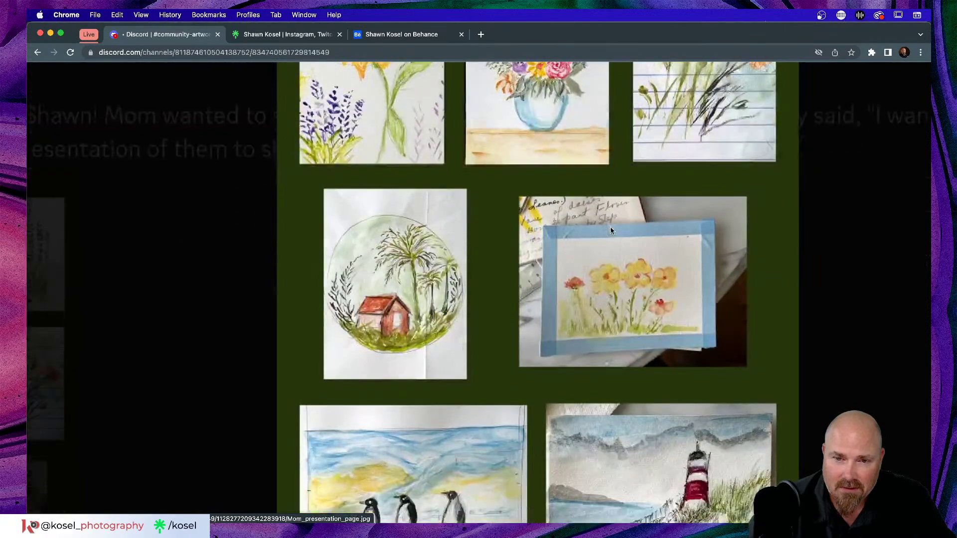
scroll(610, 226, up, 2)
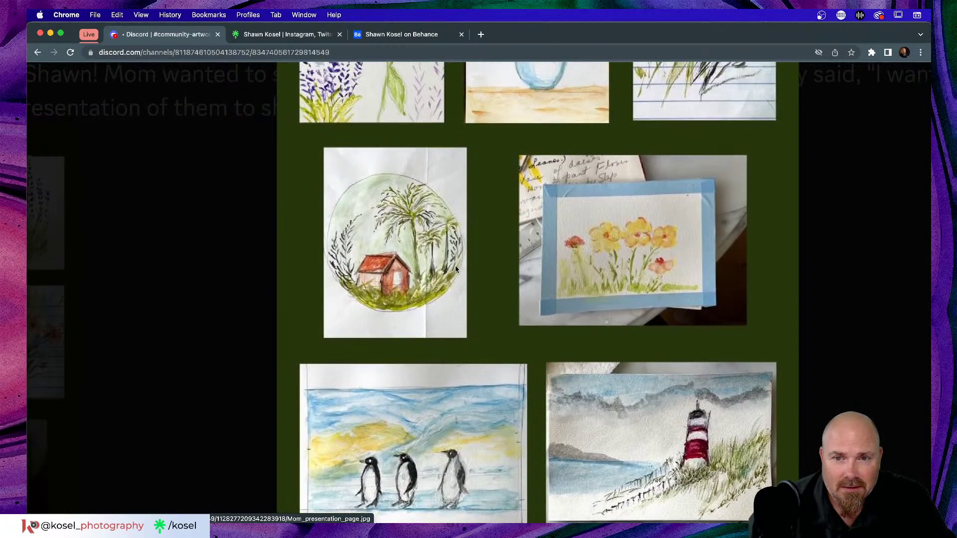
click(630, 254)
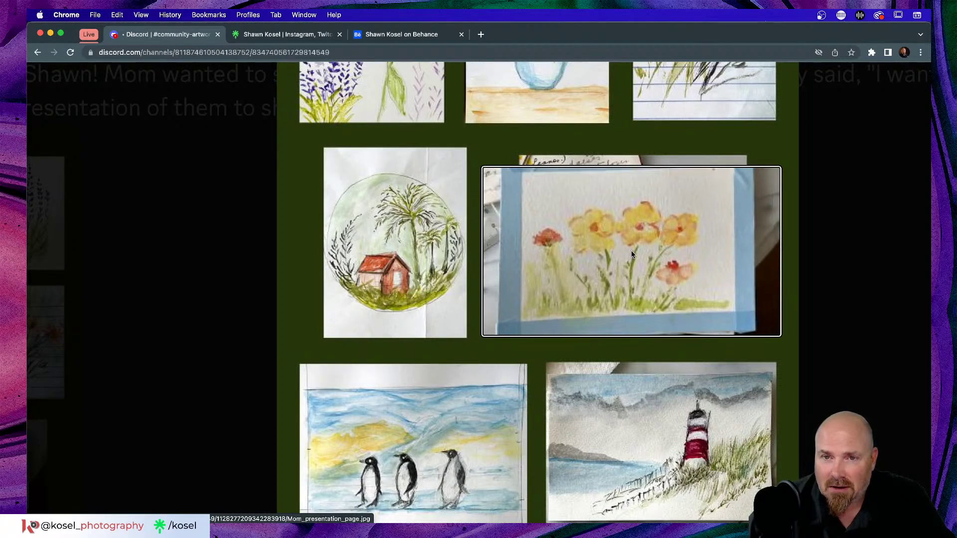
scroll(631, 251, up, 2)
scroll(631, 255, up, 5)
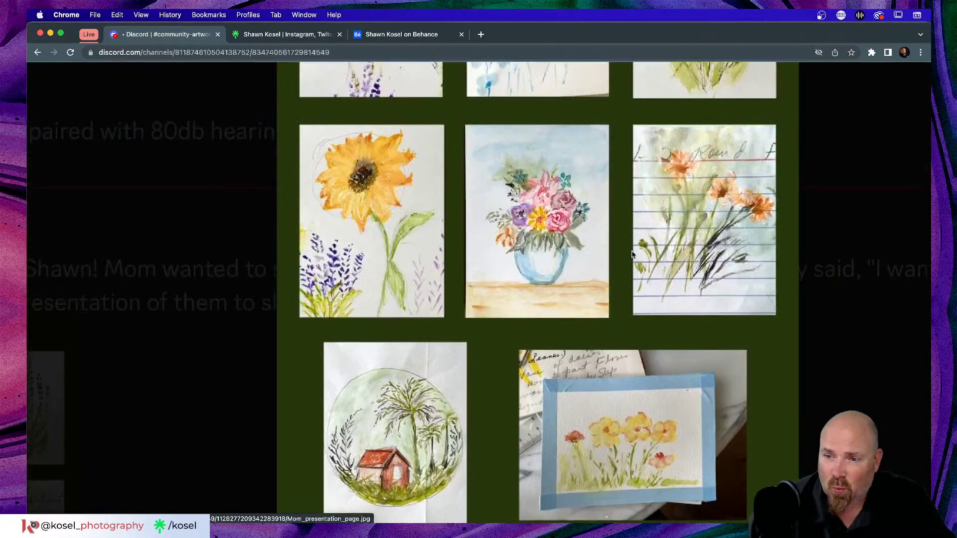
scroll(632, 254, down, 6)
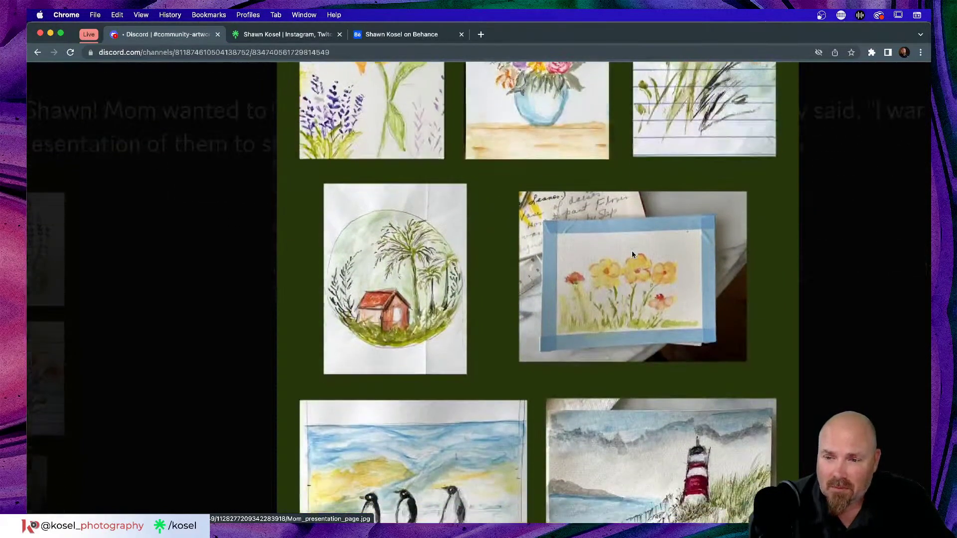
Inspect the penguin and lighthouse paintings in the collage's last row with the screen magnifier
scroll(631, 254, down, 4)
scroll(631, 254, down, 4)
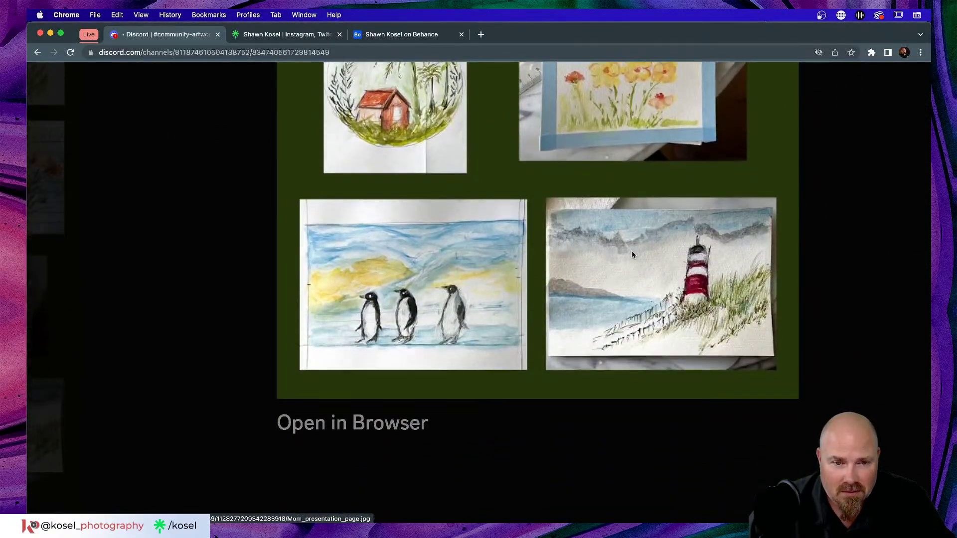
mouse_move(396, 316)
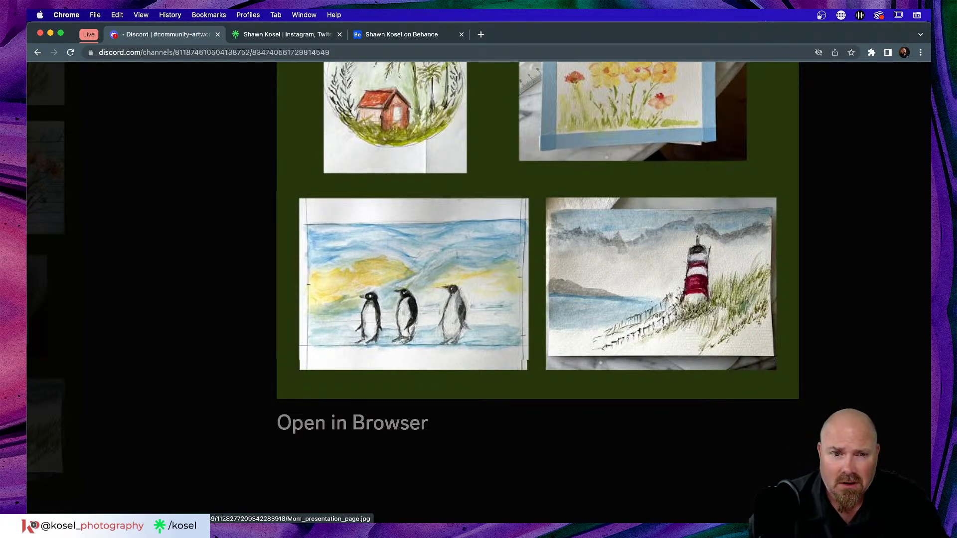
key(ctrl)
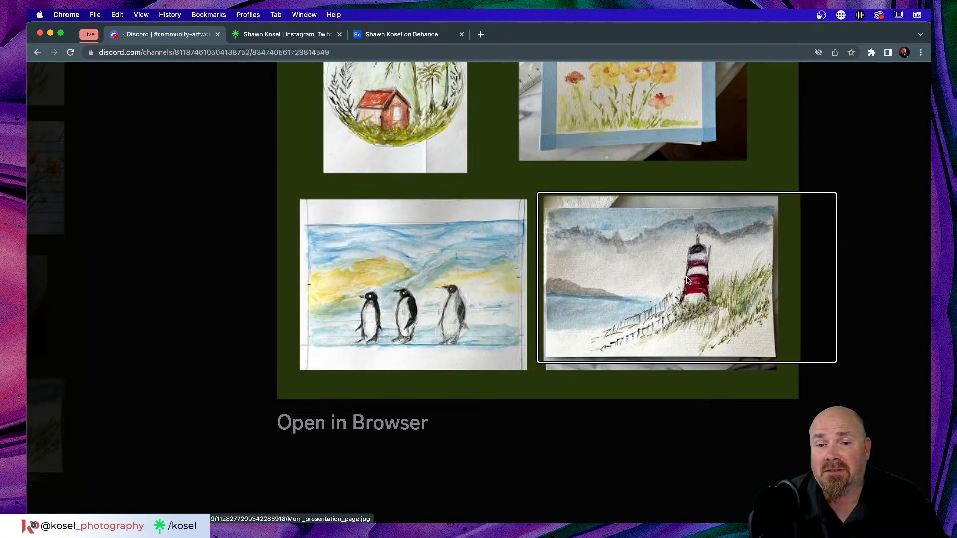
scroll(687, 284, up, 2)
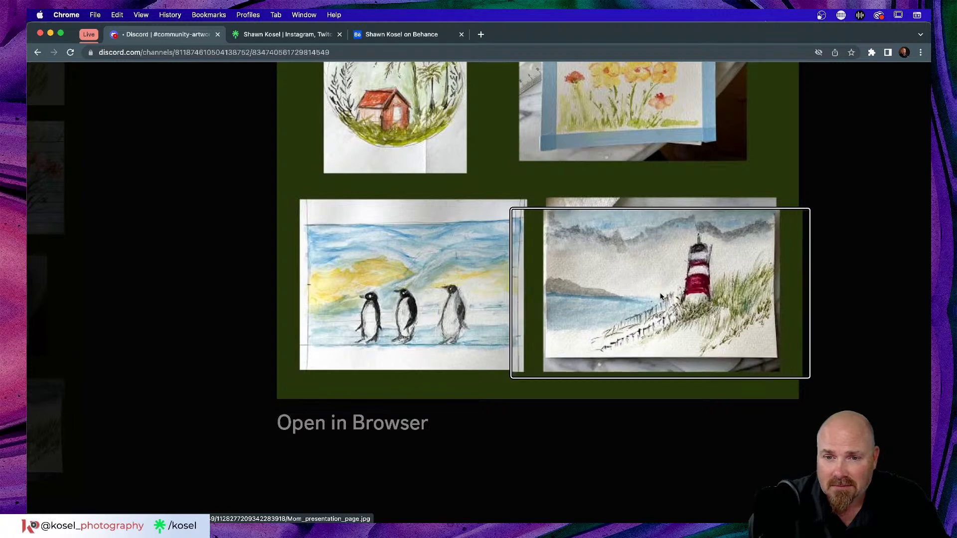
click(660, 296)
Return to the collage's second row and magnify the blooms of the vase bouquet again
scroll(660, 296, up, 7)
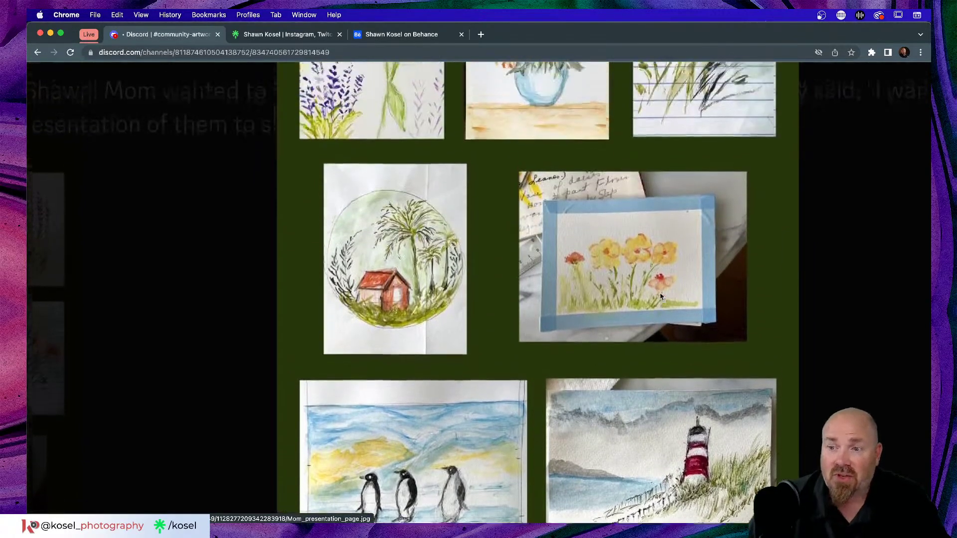
click(540, 271)
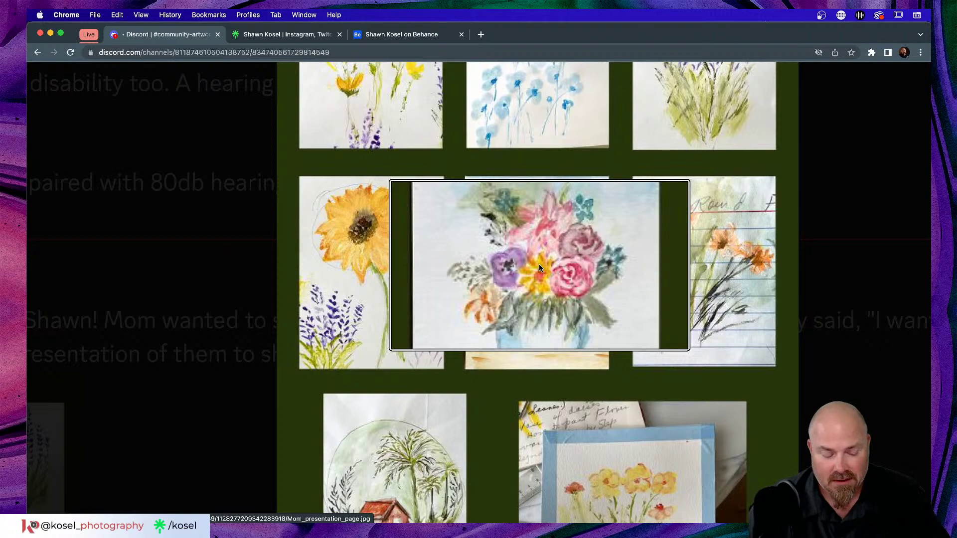
click(539, 268)
Review the whole collage from the Mom's Watercolors title down to the penguin and lighthouse paintings
scroll(540, 268, up, 3)
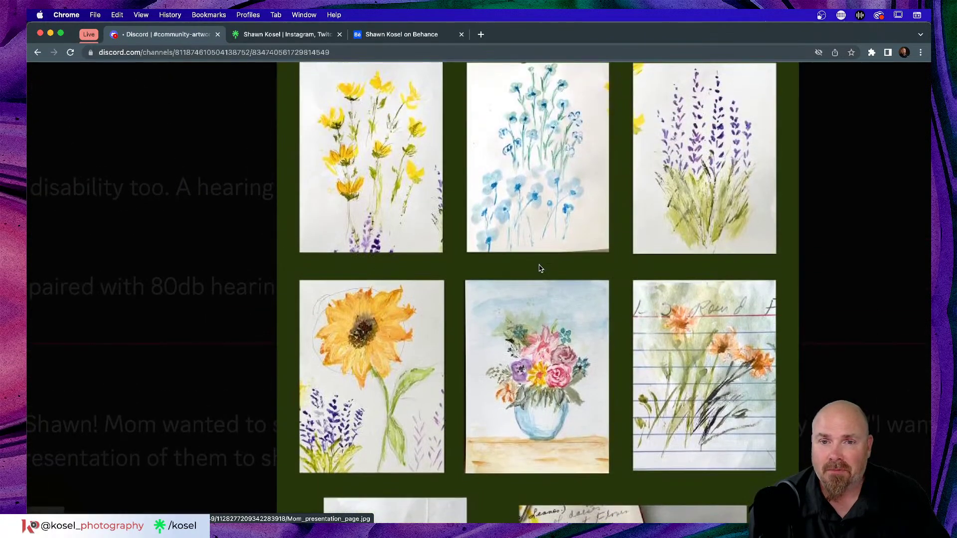
scroll(540, 268, up, 3)
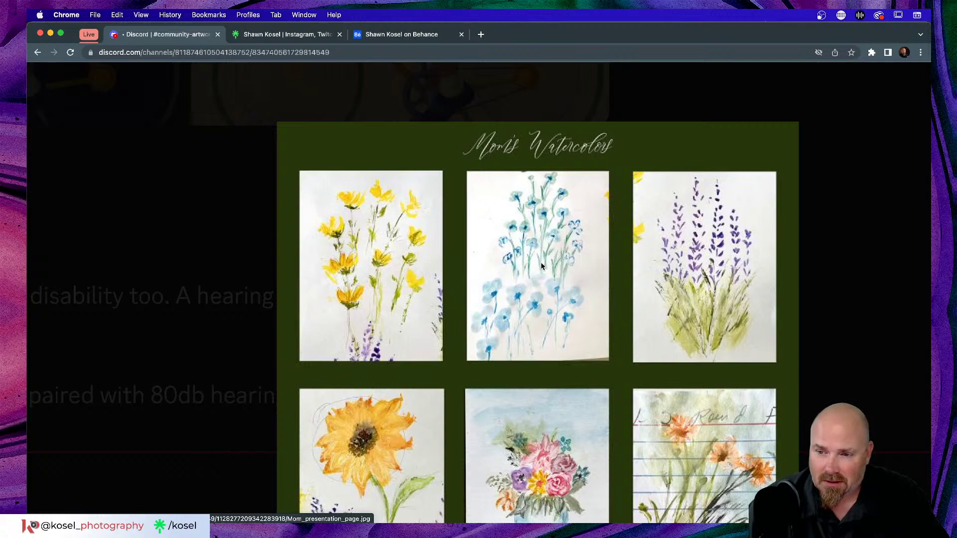
scroll(541, 265, down, 3)
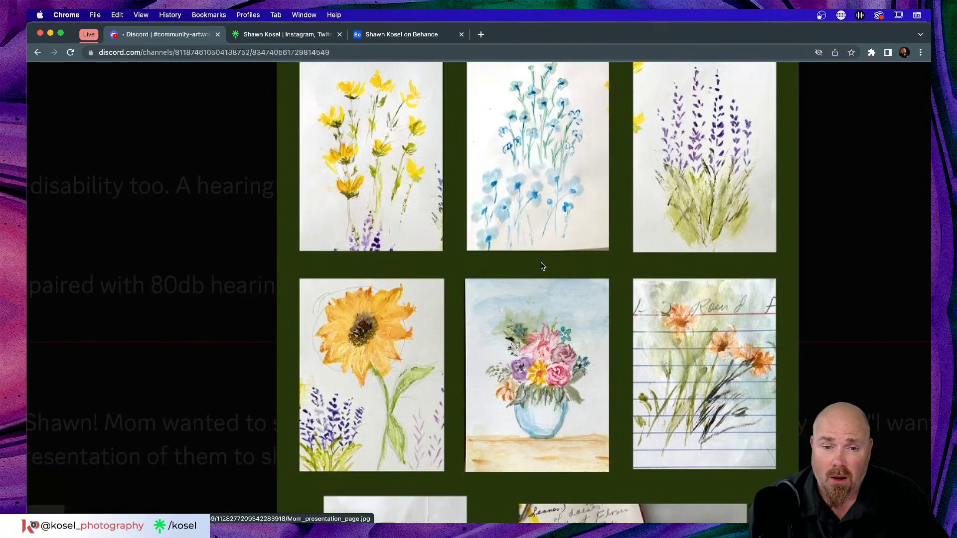
scroll(543, 267, down, 3)
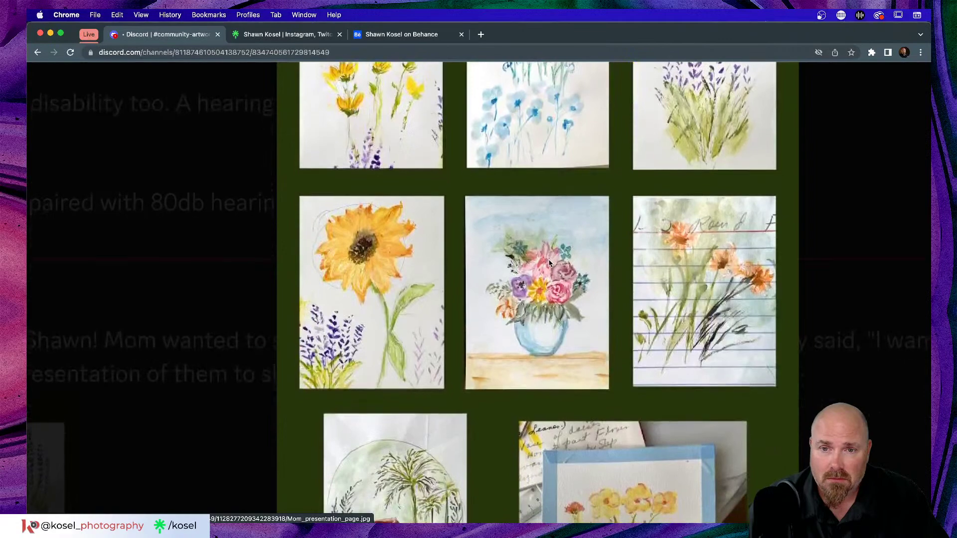
scroll(549, 263, down, 4)
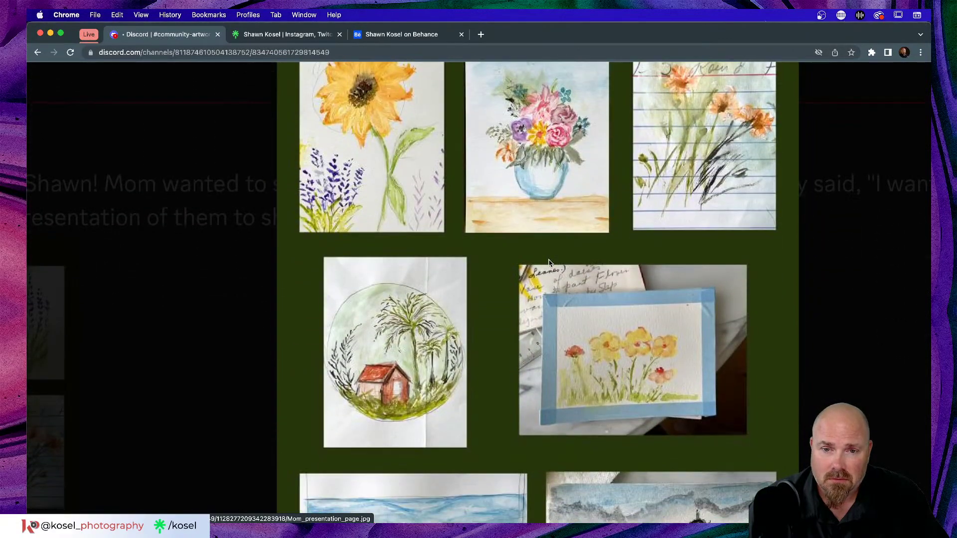
scroll(549, 263, down, 2)
scroll(550, 263, down, 3)
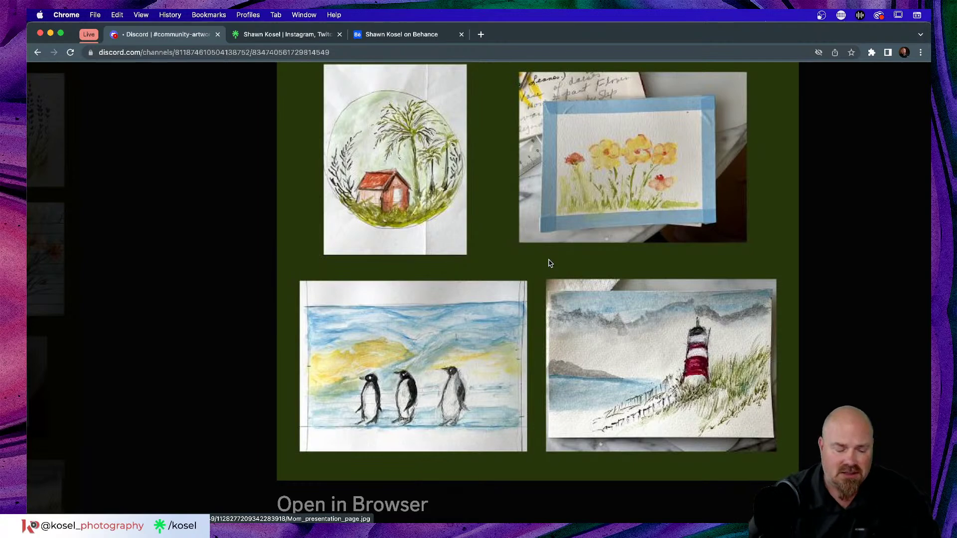
Magnify the edge of the blue-taped flower painting and look back over the rows up to the collage's title
scroll(526, 155, up, 5)
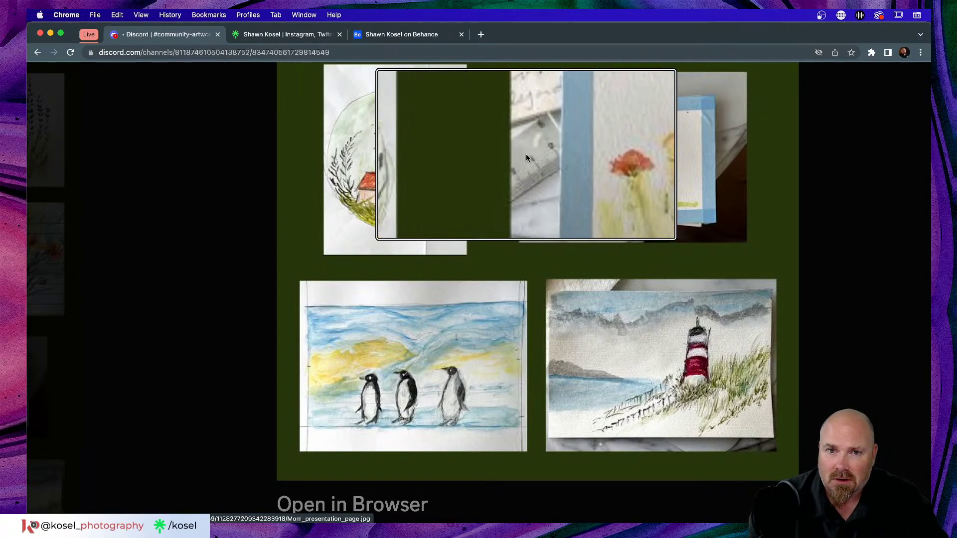
scroll(525, 157, down, 5)
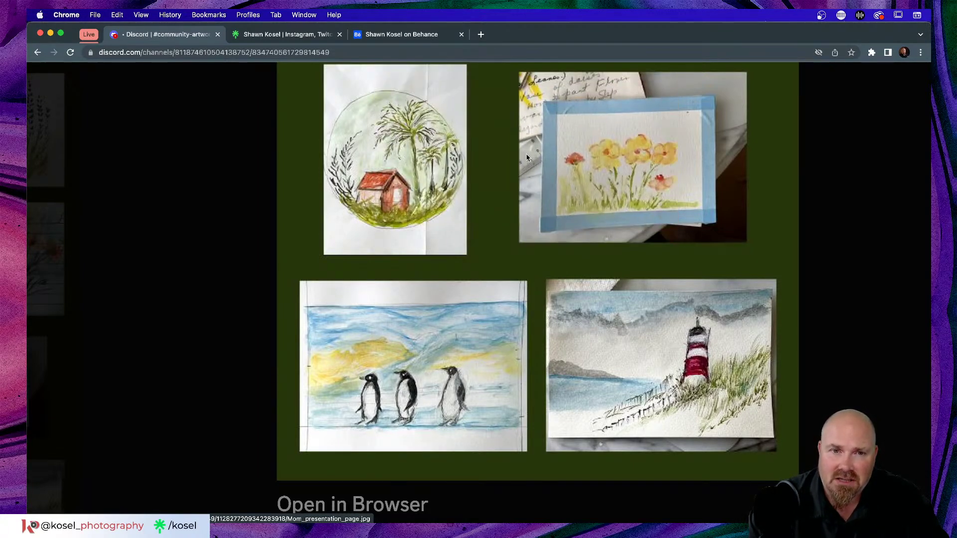
scroll(570, 155, up, 5)
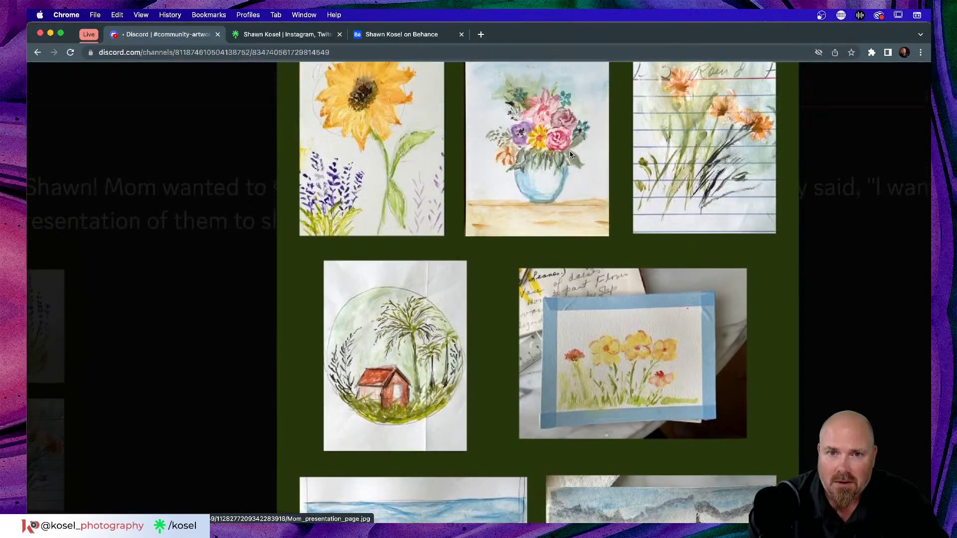
scroll(571, 155, up, 3)
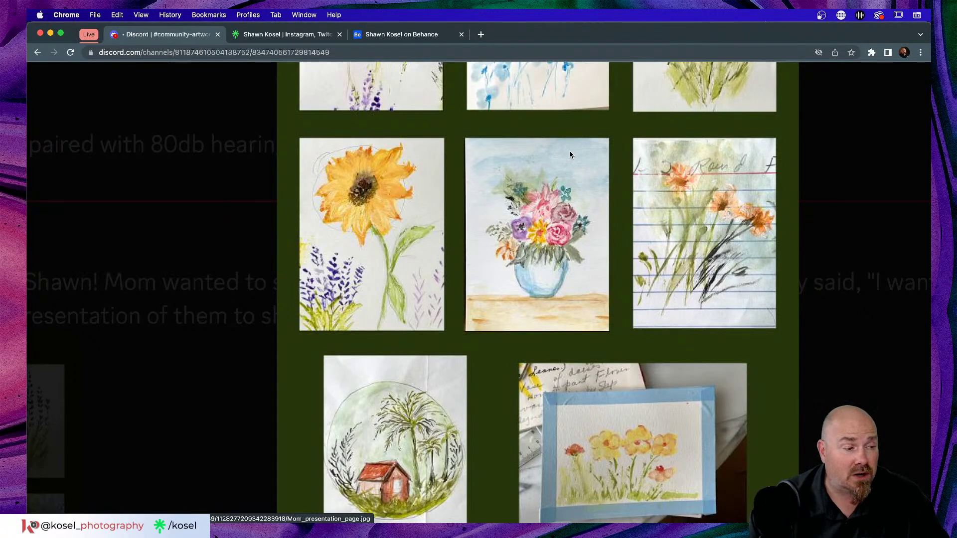
scroll(570, 155, up, 4)
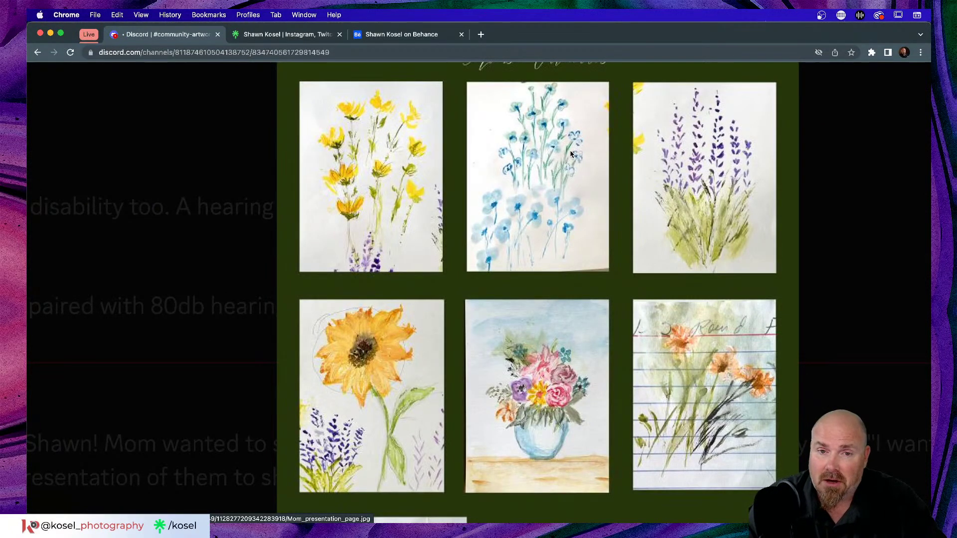
scroll(570, 155, up, 3)
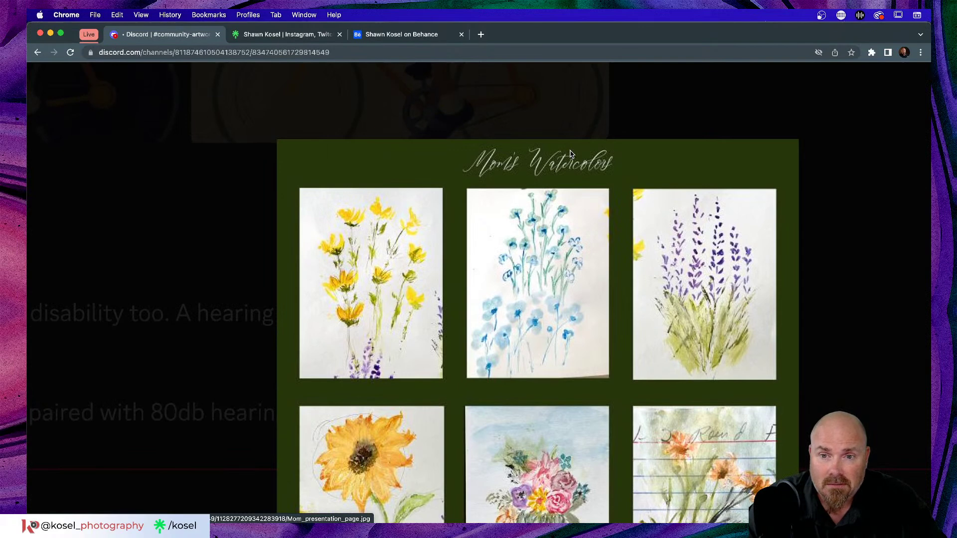
Magnify the green foliage at the base of the lavender painting and view the second row again
scroll(570, 154, down, 1)
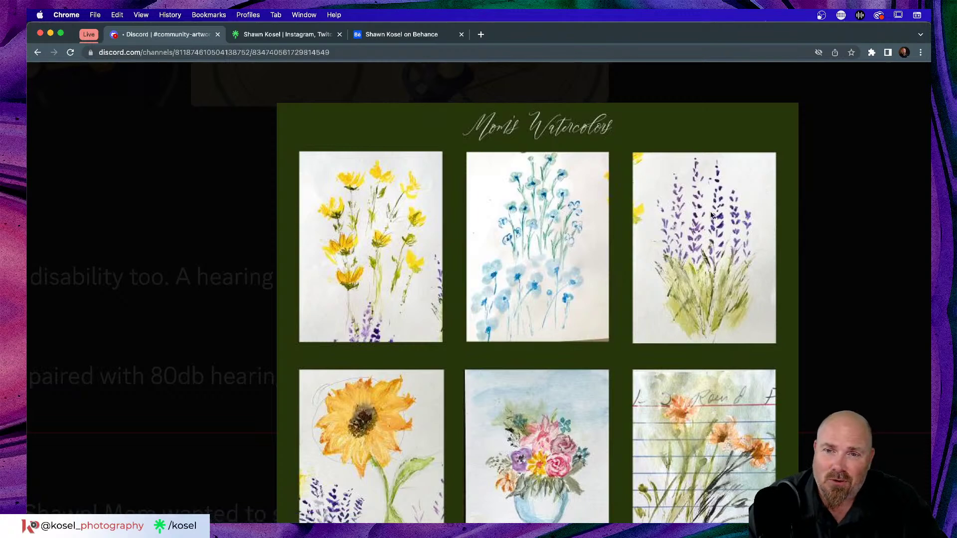
scroll(709, 216, up, 3)
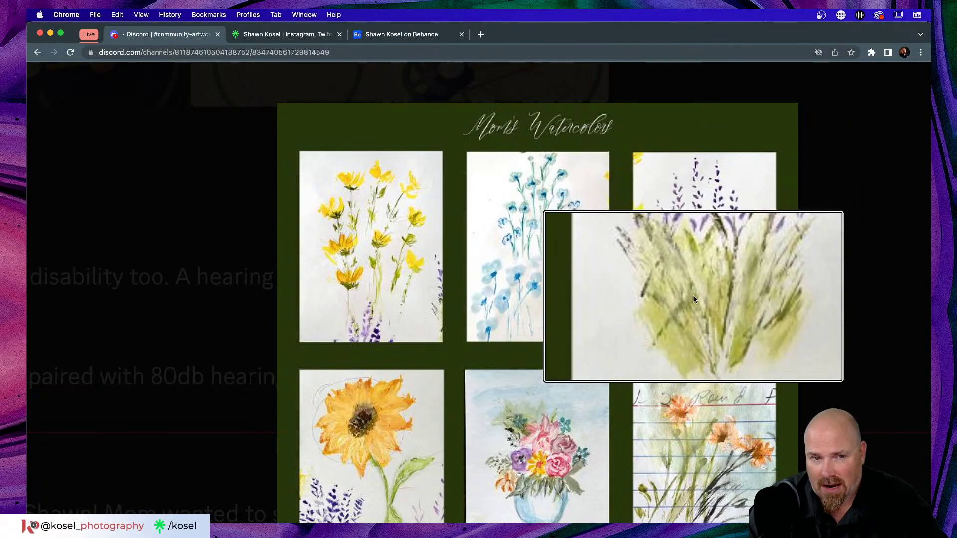
scroll(693, 299, down, 4)
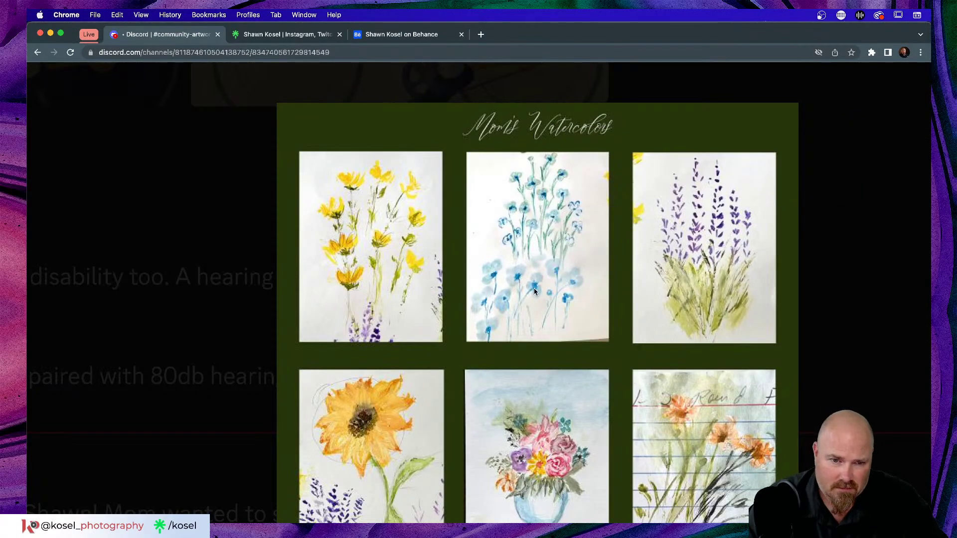
scroll(533, 291, down, 5)
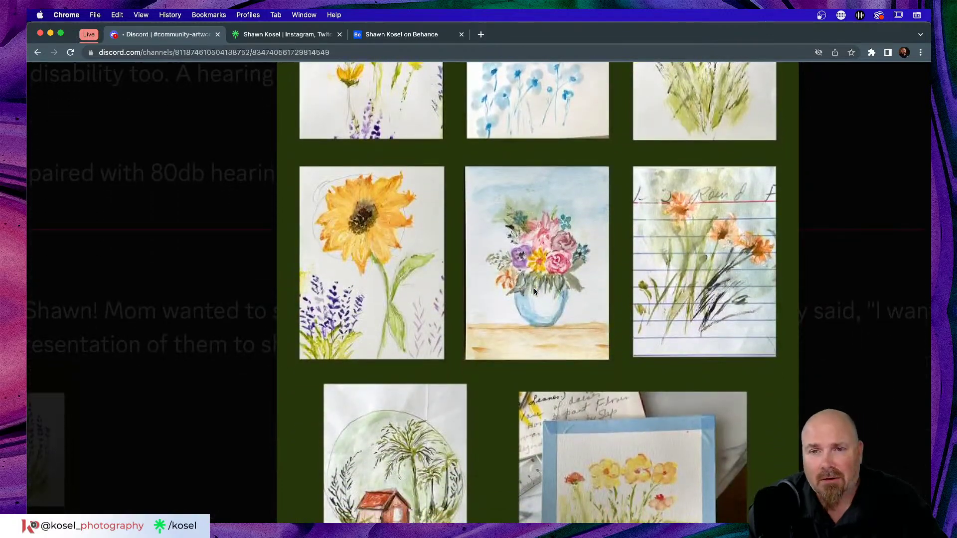
Look over the watercolor collage once more from its title down to the penguin and lighthouse paintings, and close the enlarged image
scroll(533, 291, up, 2)
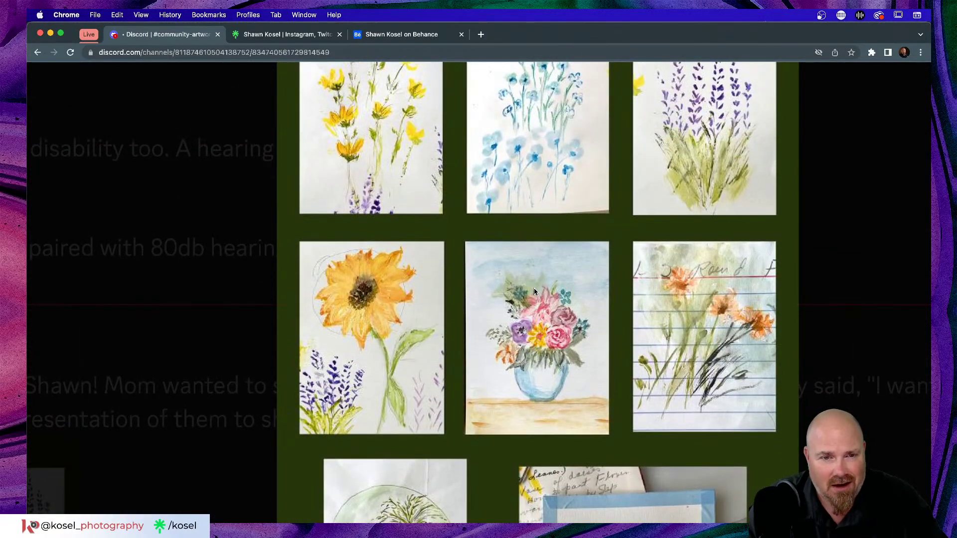
scroll(534, 291, up, 3)
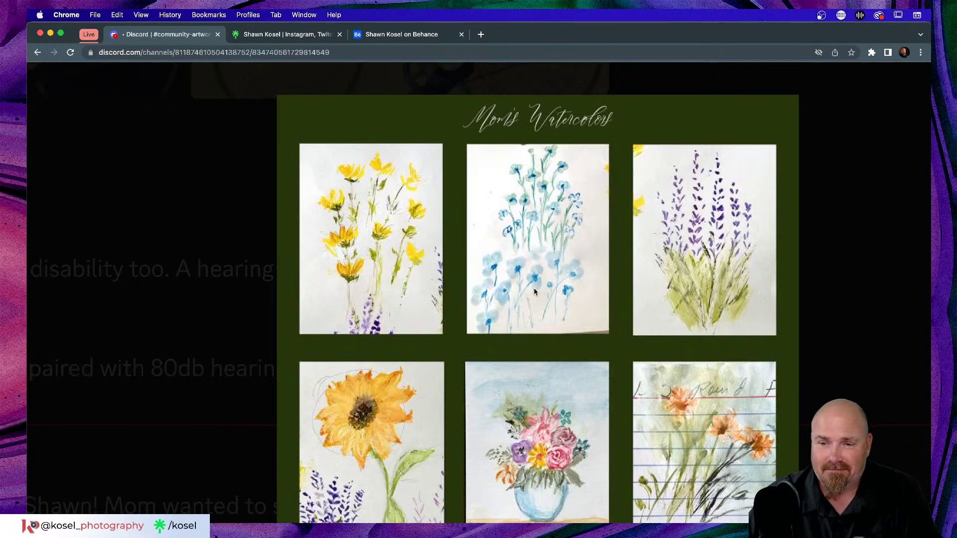
scroll(542, 288, down, 5)
scroll(548, 292, down, 6)
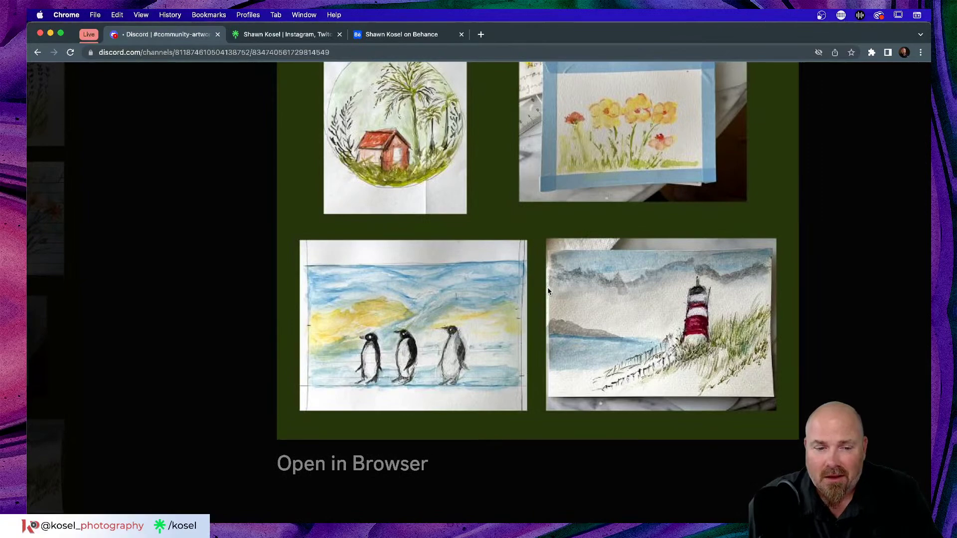
click(871, 275)
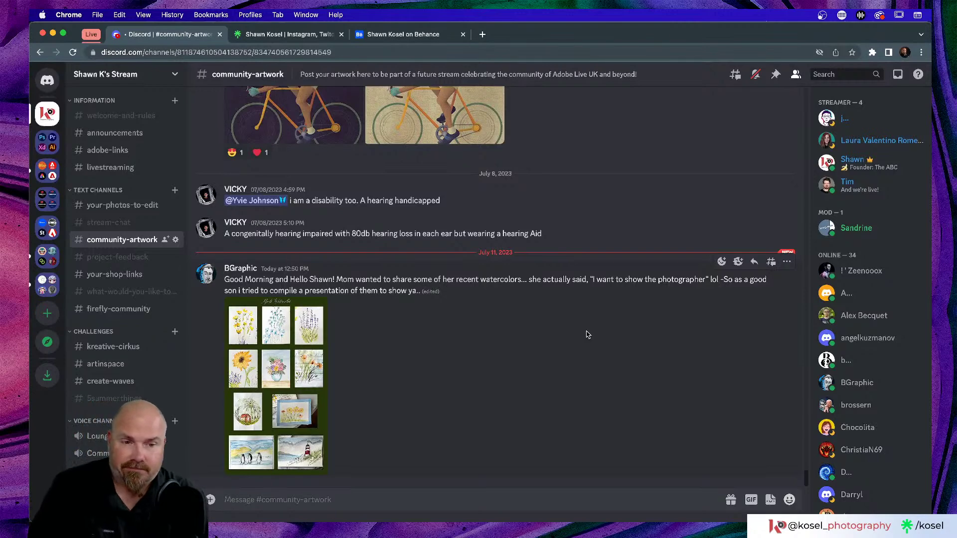
Switch to Illustrator and lock the yellow France map image in Layer 1
key(super+Tab)
key(super+Tab)
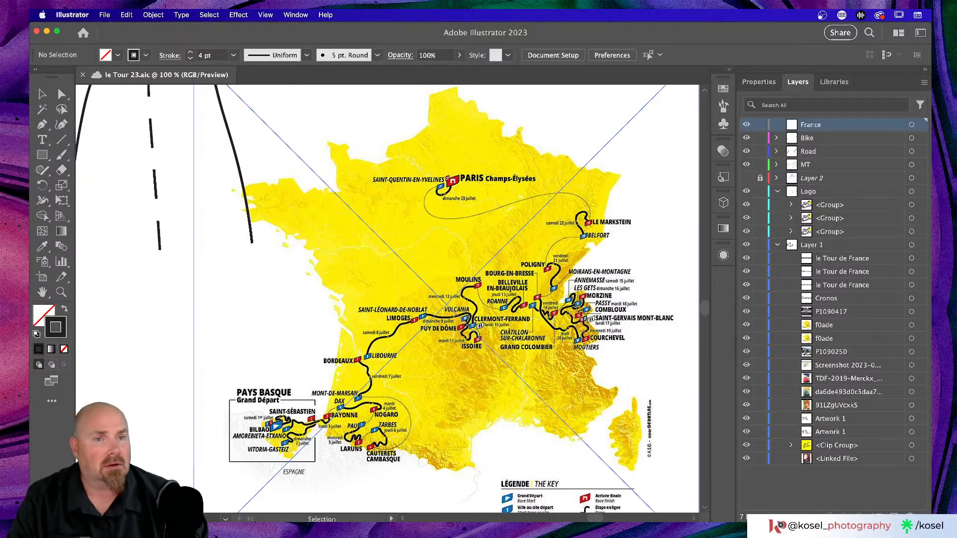
click(530, 268)
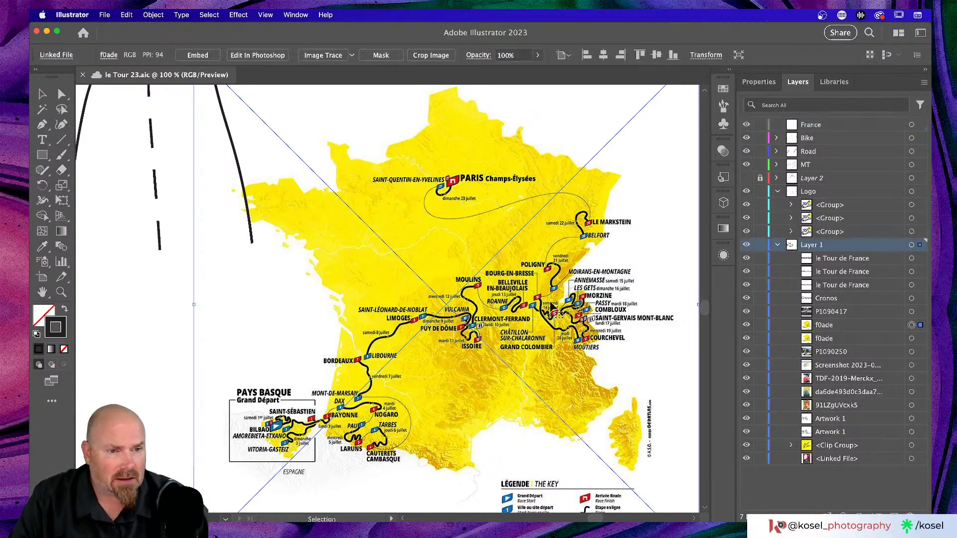
click(760, 325)
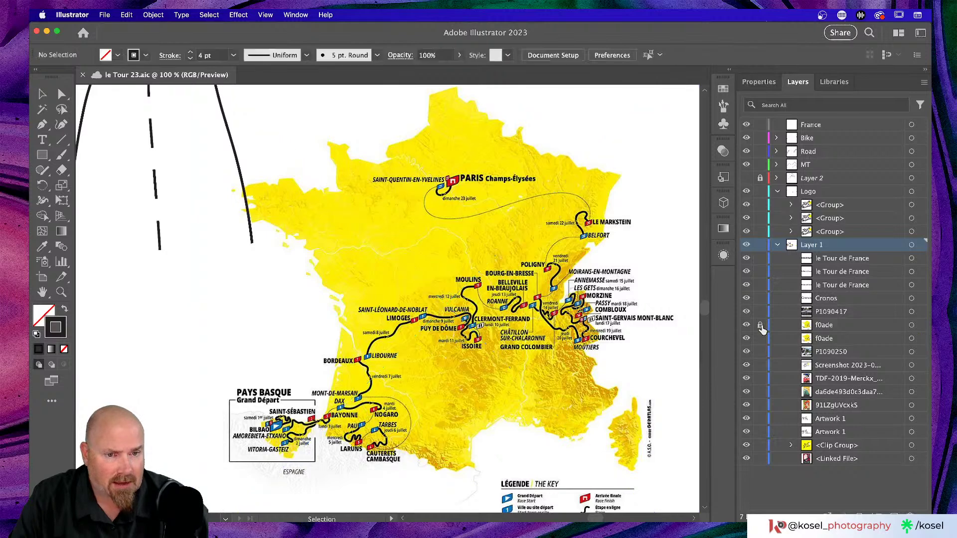
Unlock the France map to enlarge it by about 20% and move it down toward the poster's lower edge, locking it again
scroll(222, 327, up, 3)
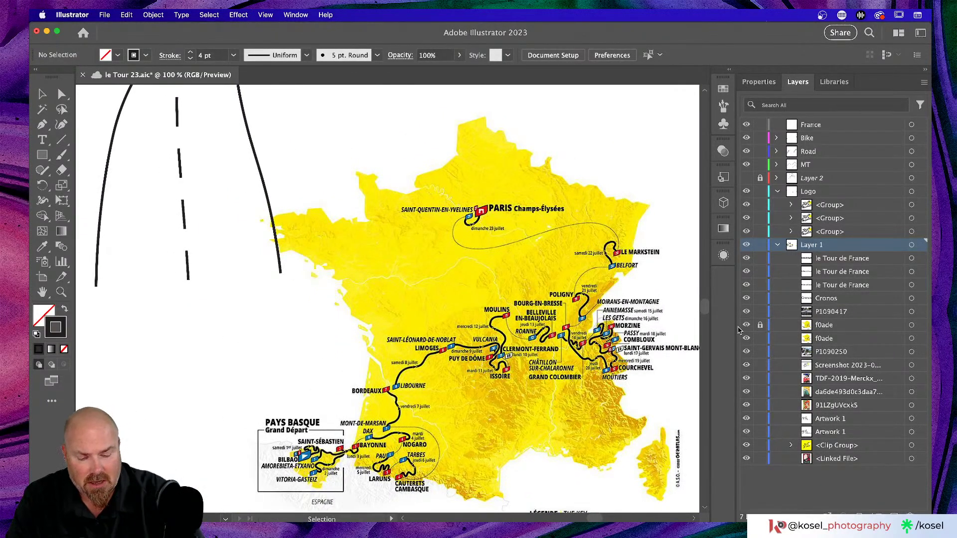
key(super+minus)
key(super+minus)
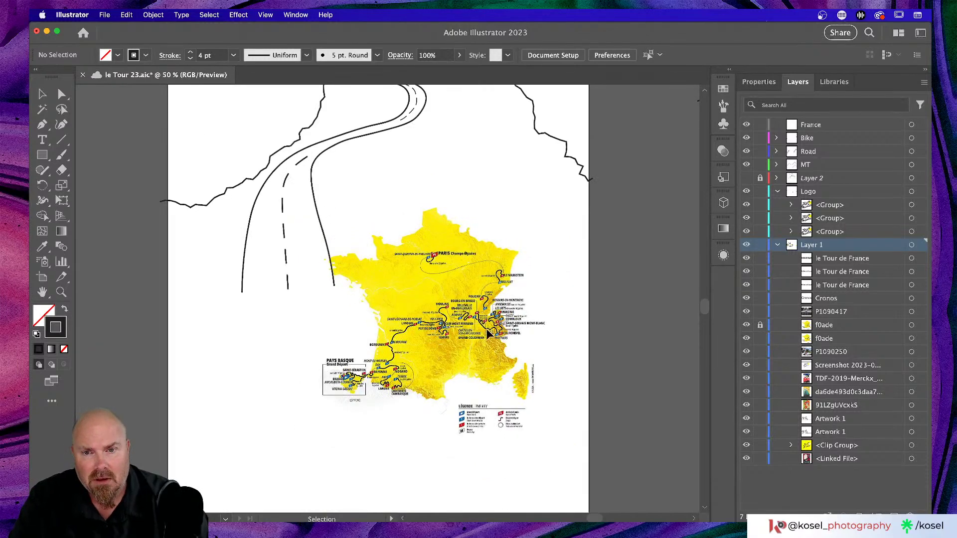
click(759, 324)
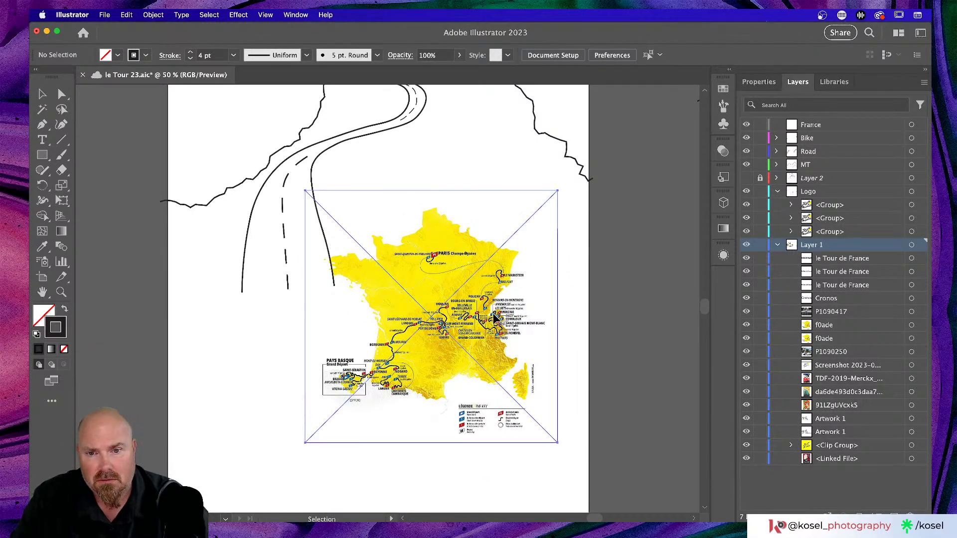
click(496, 313)
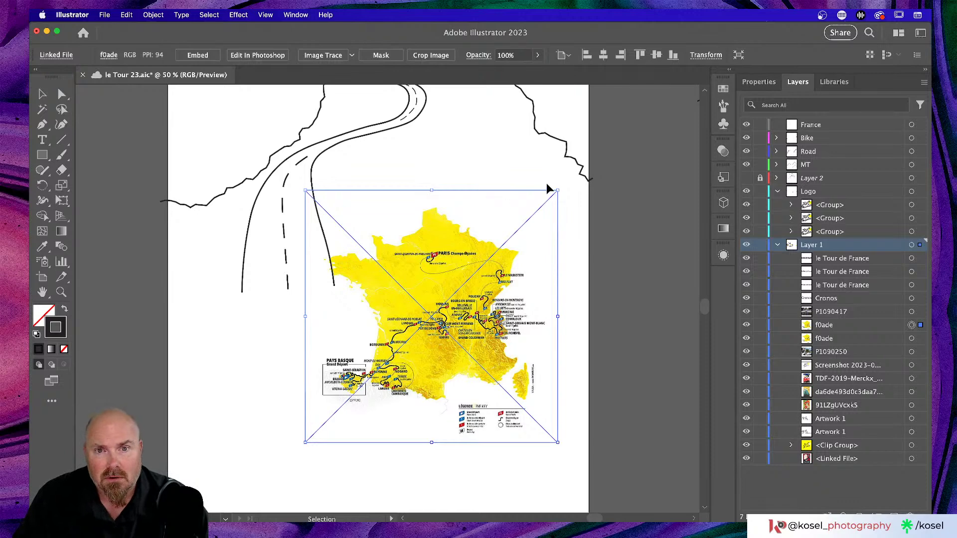
drag(559, 190, 582, 167)
drag(435, 315, 436, 373)
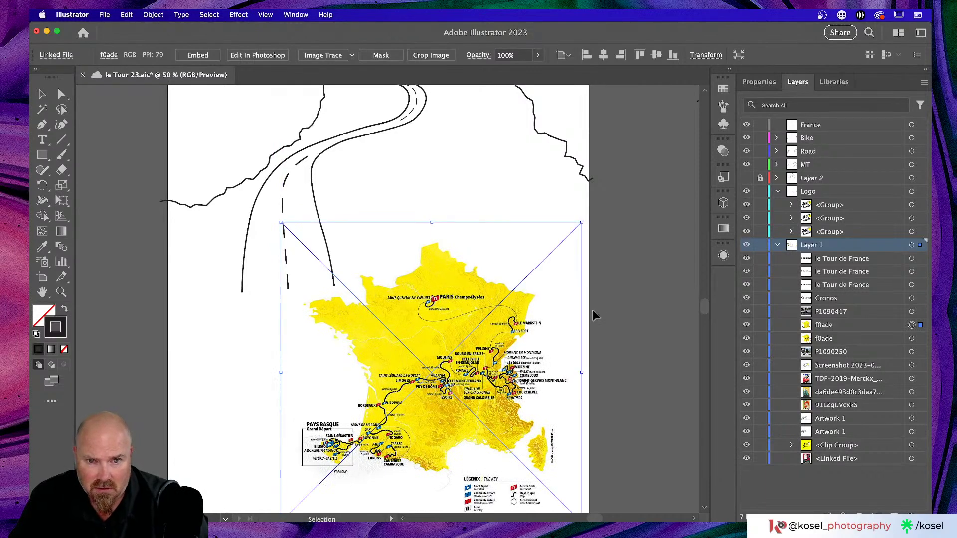
click(611, 298)
scroll(618, 299, down, 3)
scroll(618, 299, left, 3)
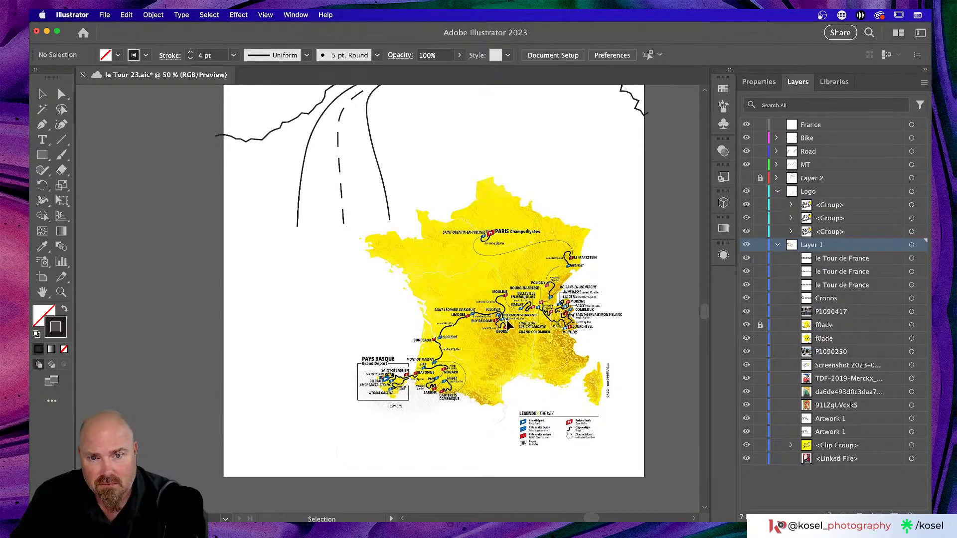
Frame the France map at 100% zoom and activate the Curvature tool for tracing
key(super+equal)
key(super+equal)
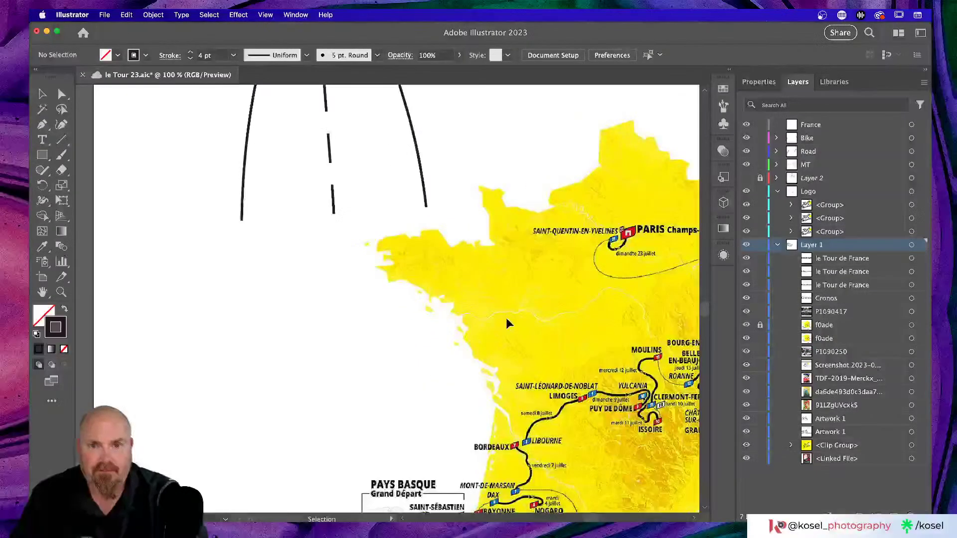
scroll(498, 323, right, 5)
scroll(498, 323, down, 1)
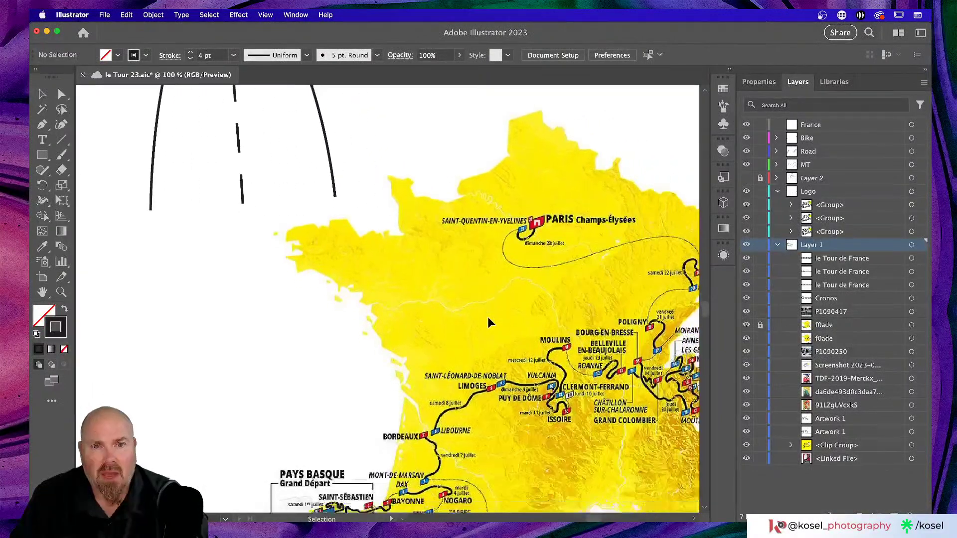
scroll(488, 319, down, 3)
scroll(488, 320, right, 3)
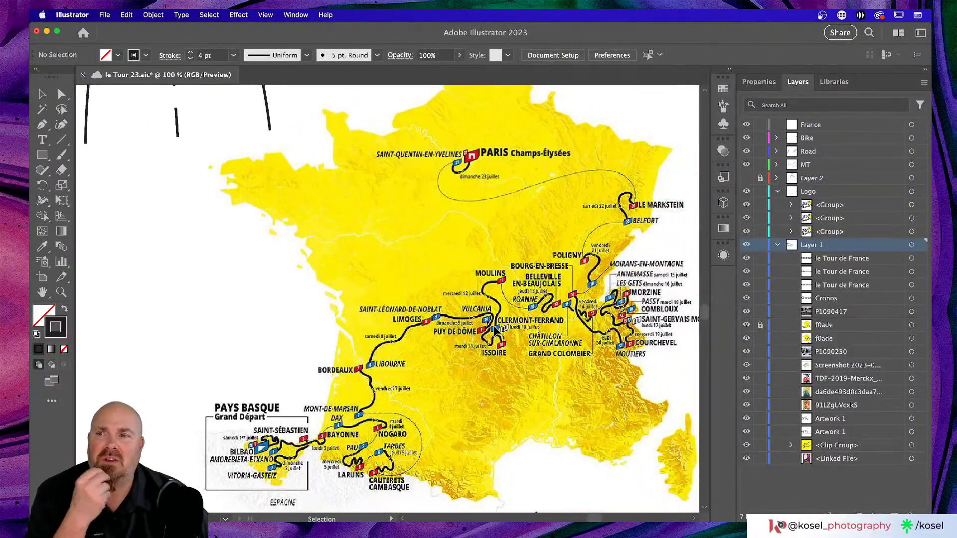
click(59, 126)
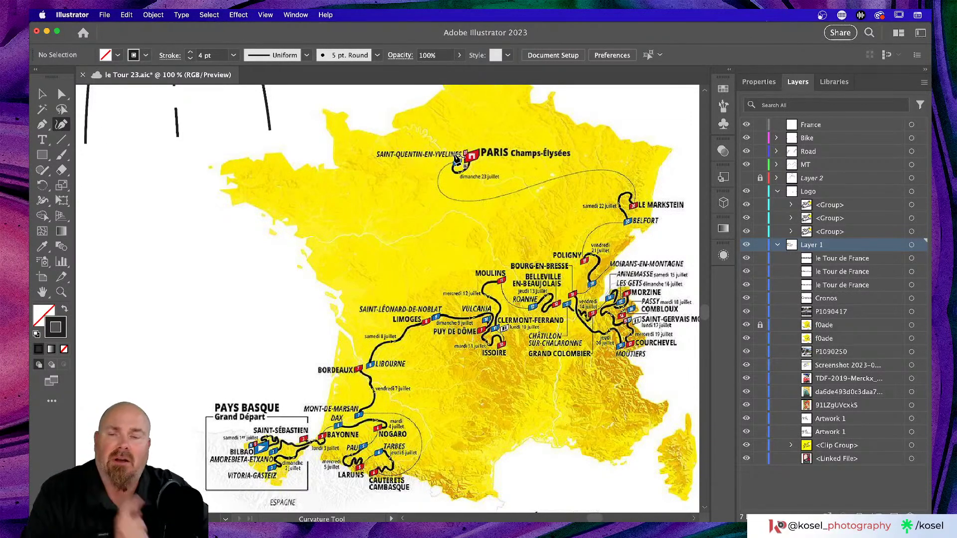
Try a two-point Curvature line in the blank area above the France map and undo it
scroll(458, 160, up, 1)
scroll(458, 160, up, 10)
click(281, 209)
click(471, 184)
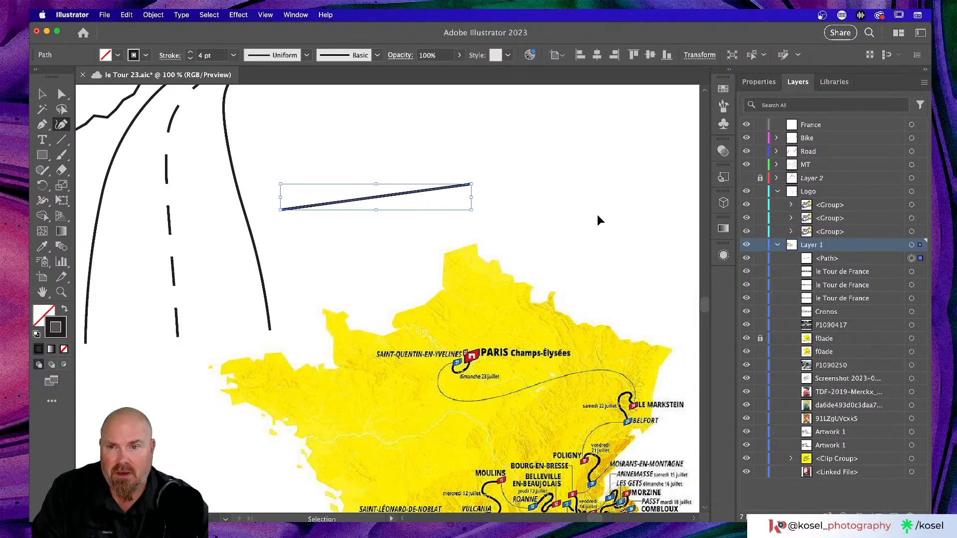
key(super+z)
key(super+z)
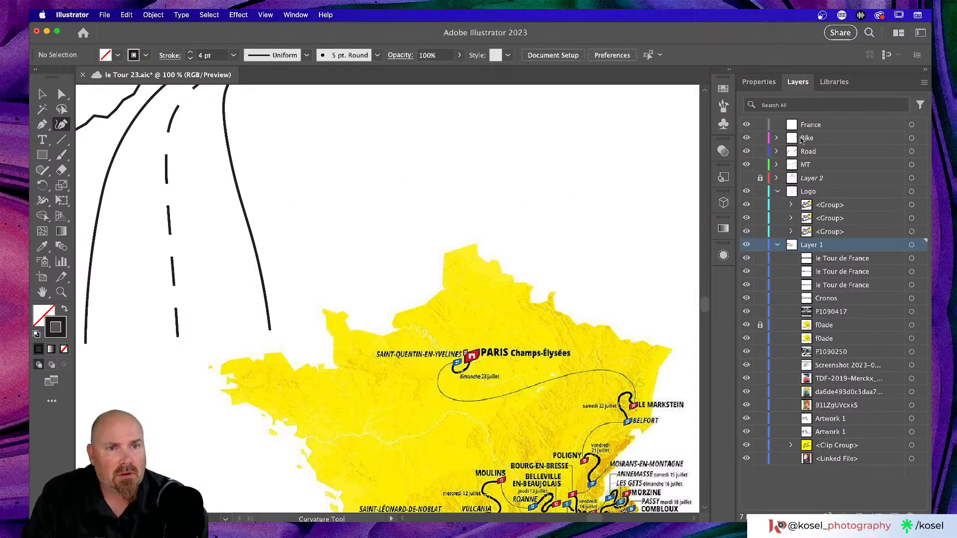
On the France layer, start tracing the northeastern border with the Curvature tool, working northwest from the map's eastern corner
click(823, 125)
scroll(557, 304, down, 9)
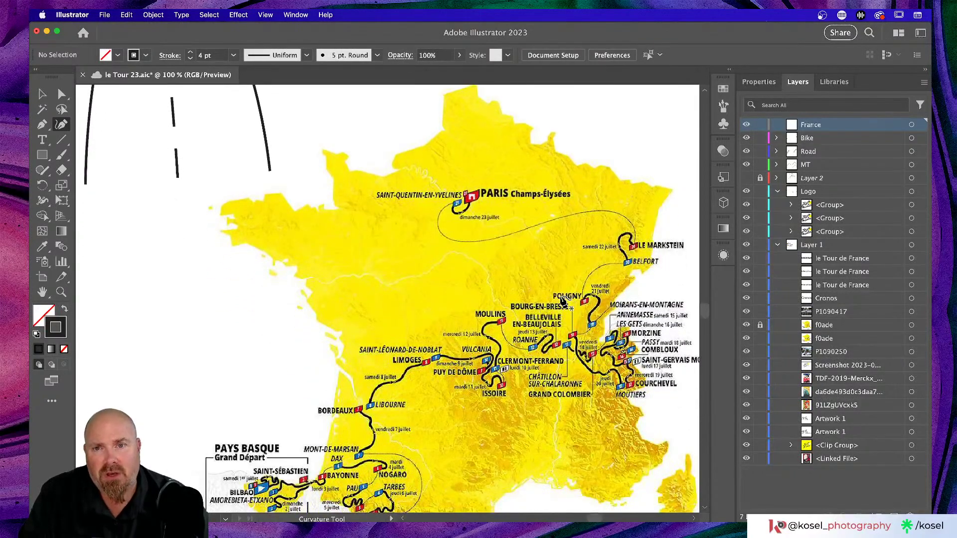
scroll(561, 299, up, 3)
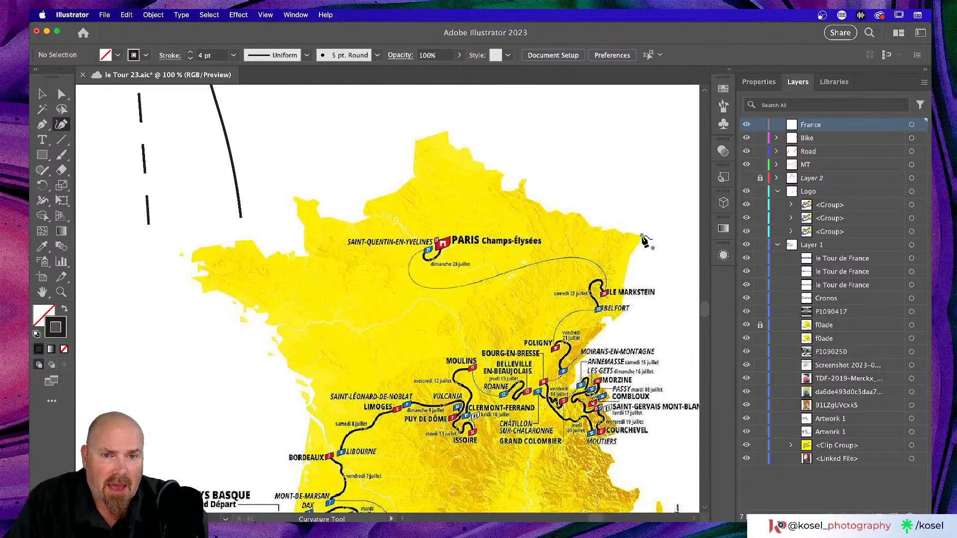
click(641, 235)
click(623, 233)
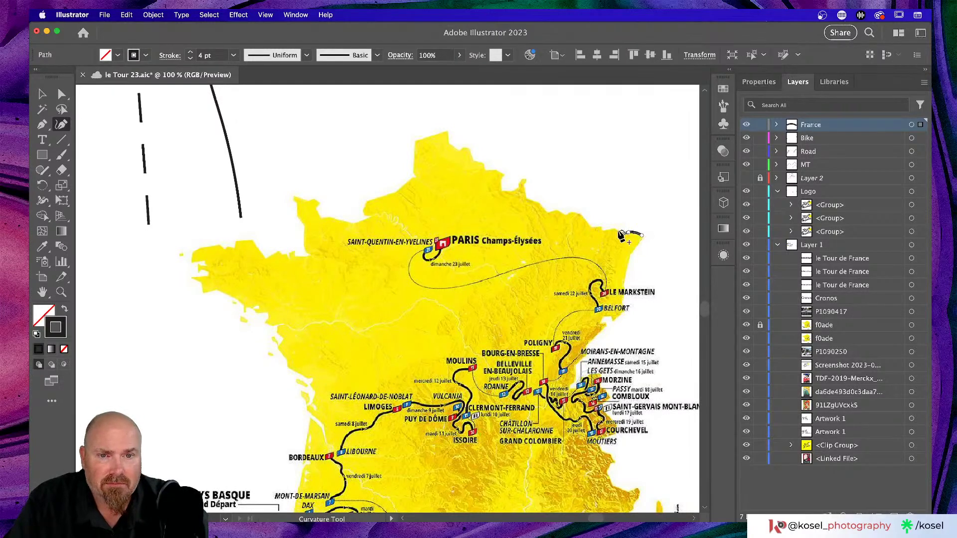
click(613, 227)
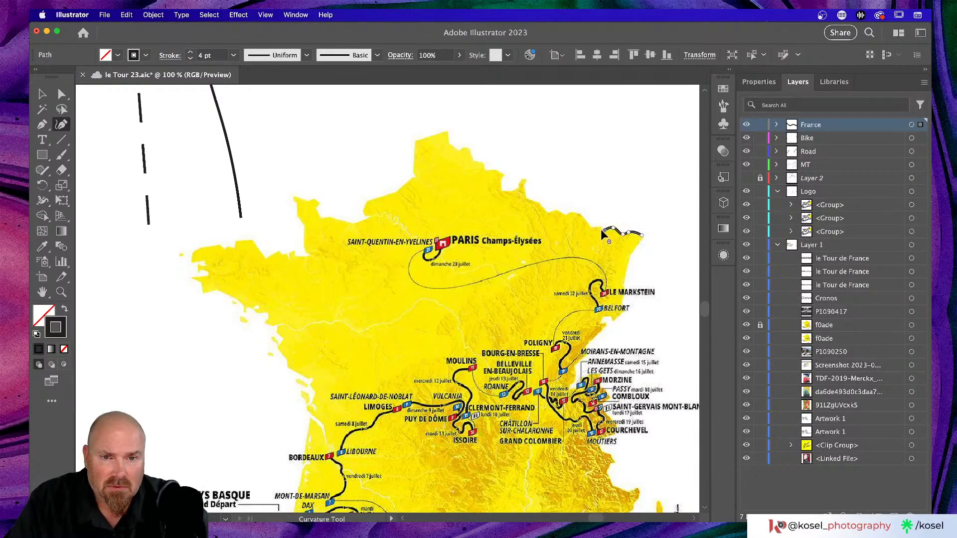
click(603, 228)
click(590, 228)
click(578, 213)
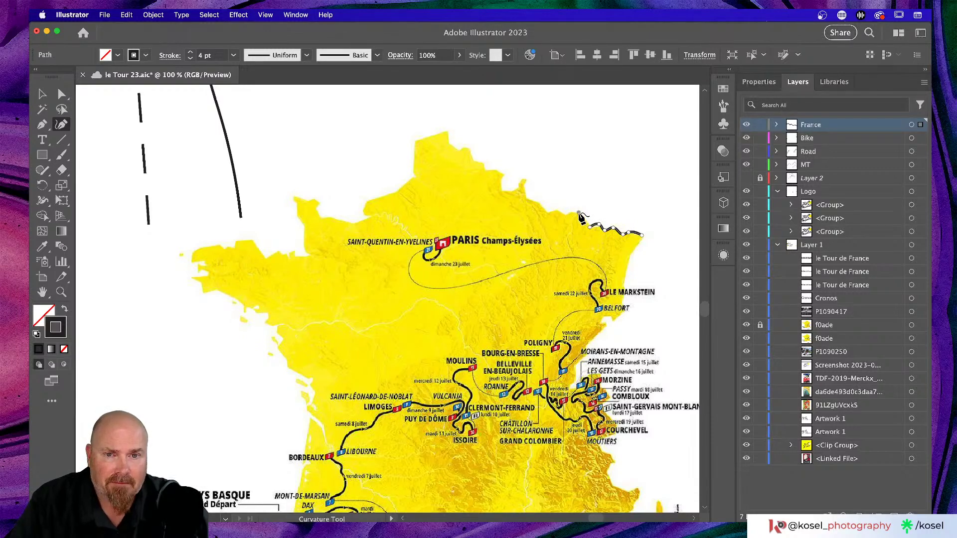
Extend the border path northwest to the base of the narrow spur on France's northeastern edge
click(565, 213)
click(554, 209)
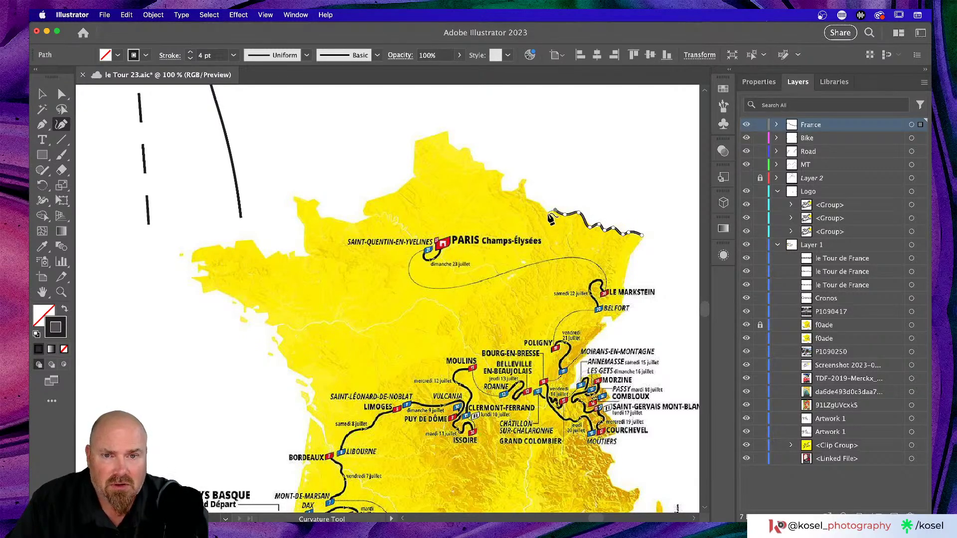
click(546, 212)
click(535, 202)
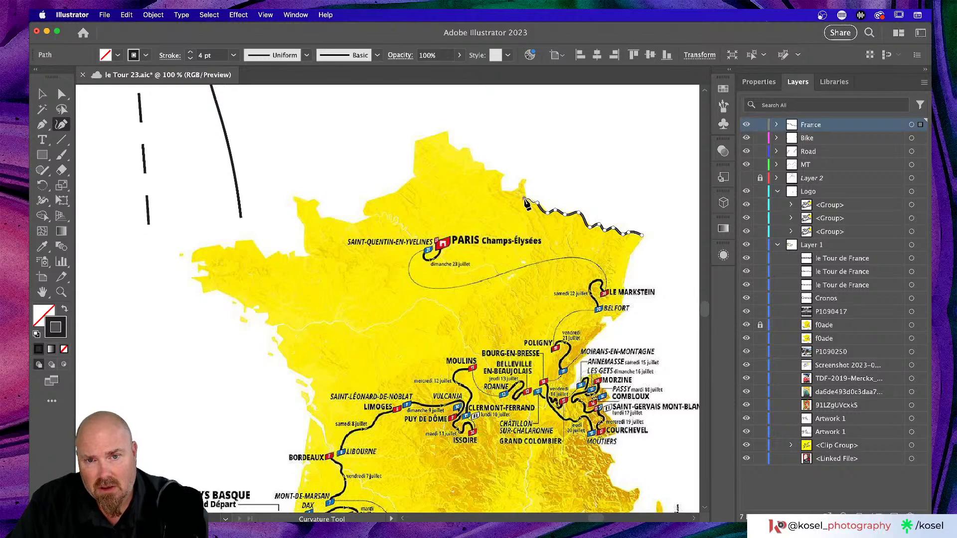
click(524, 198)
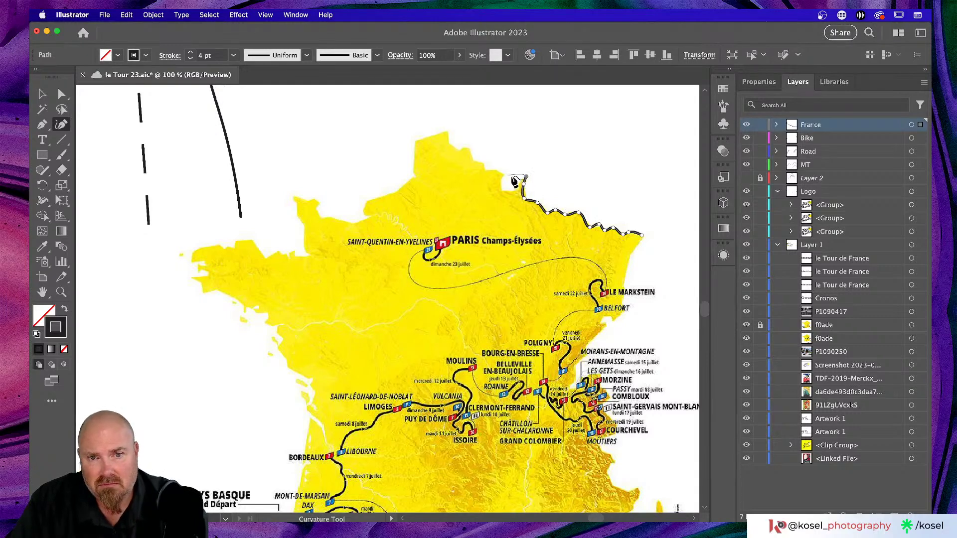
Trace around the spur and the U-shaped notch beside it, continue toward France's northern tip, and end the path there
click(521, 175)
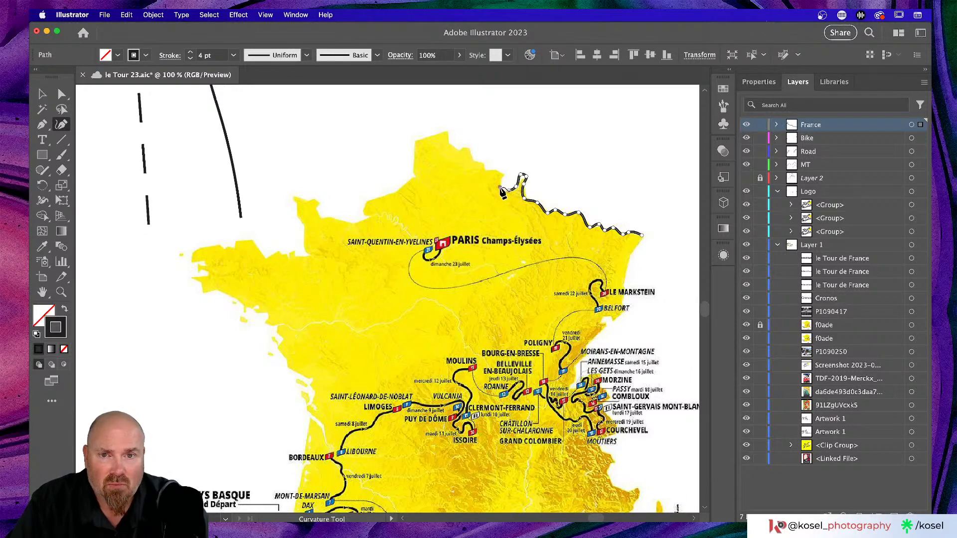
click(512, 190)
click(501, 189)
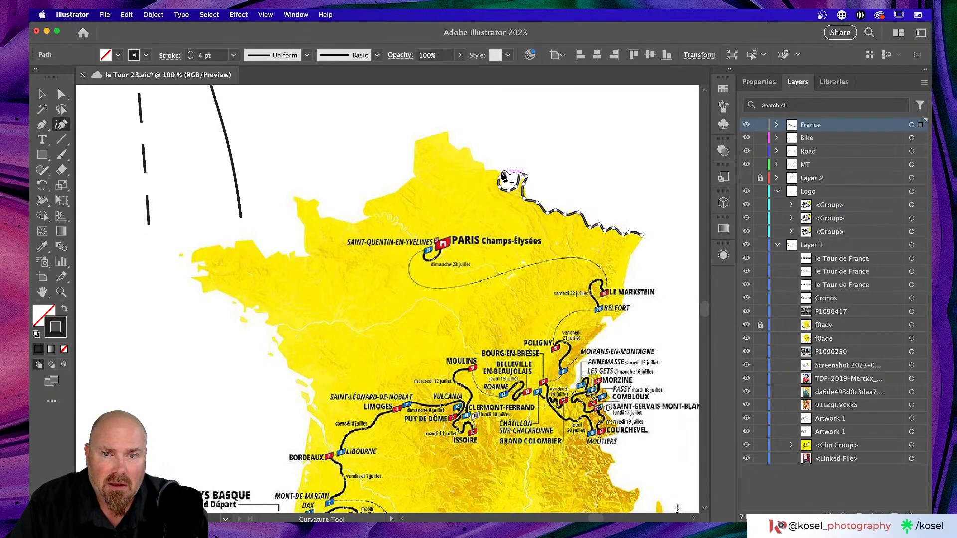
click(498, 170)
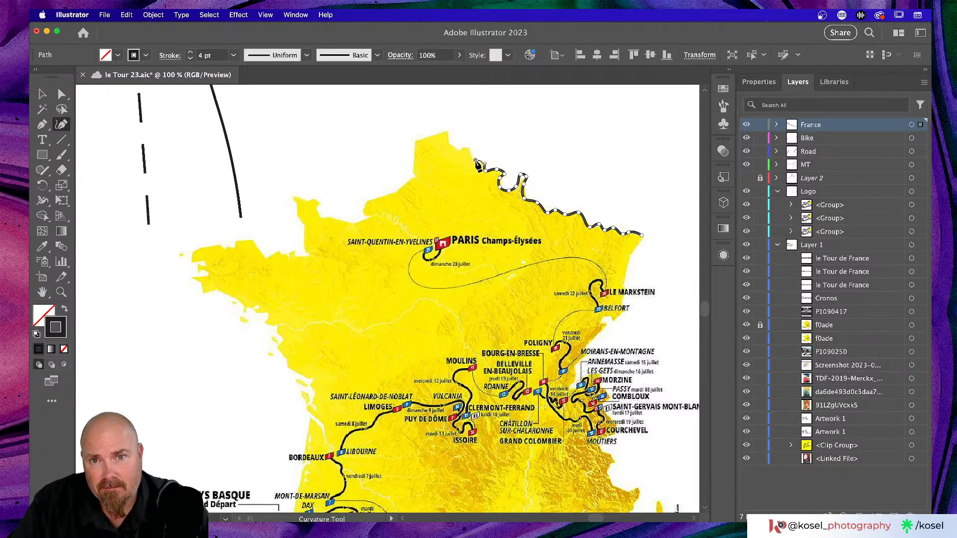
click(470, 158)
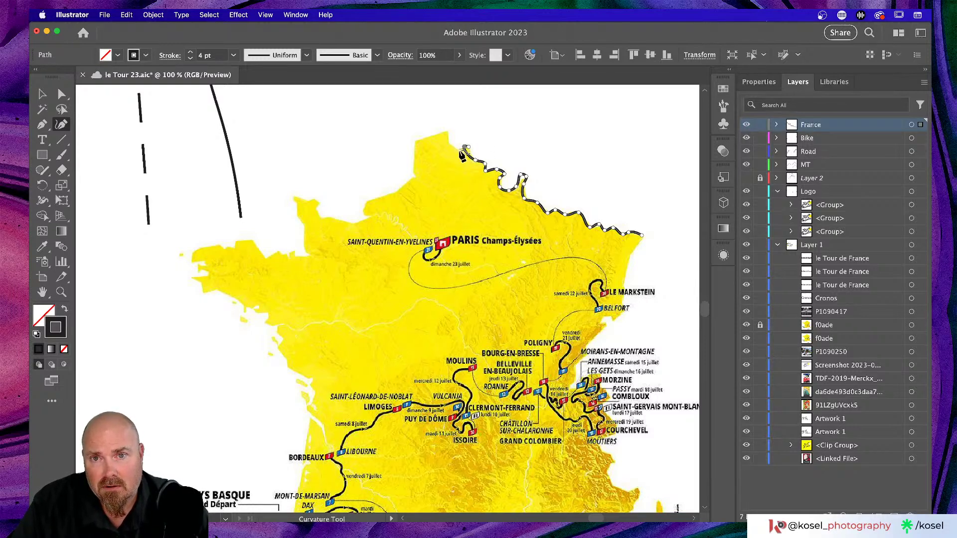
key(Escape)
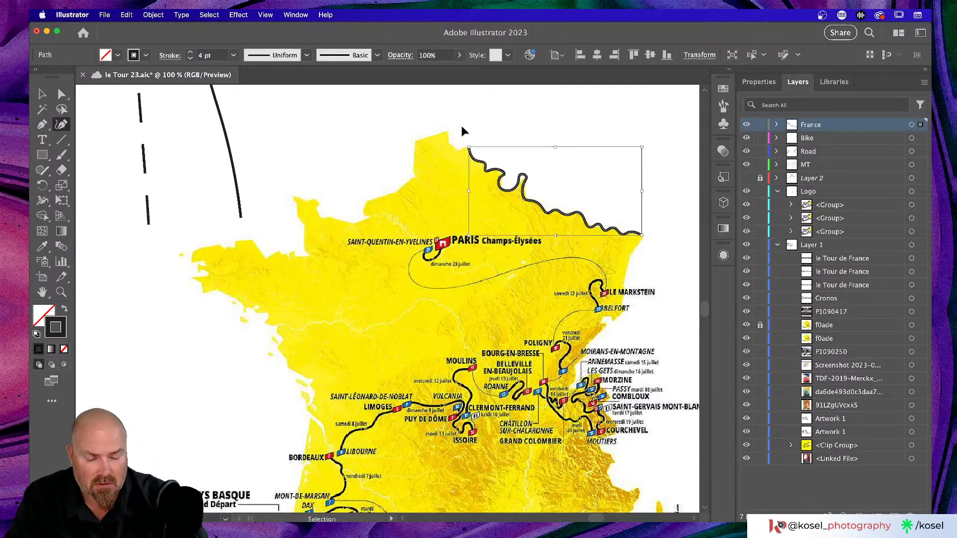
Resume the border path at 150% zoom and carry it up to France's northern tip
key(super+equal)
scroll(429, 226, left, 10)
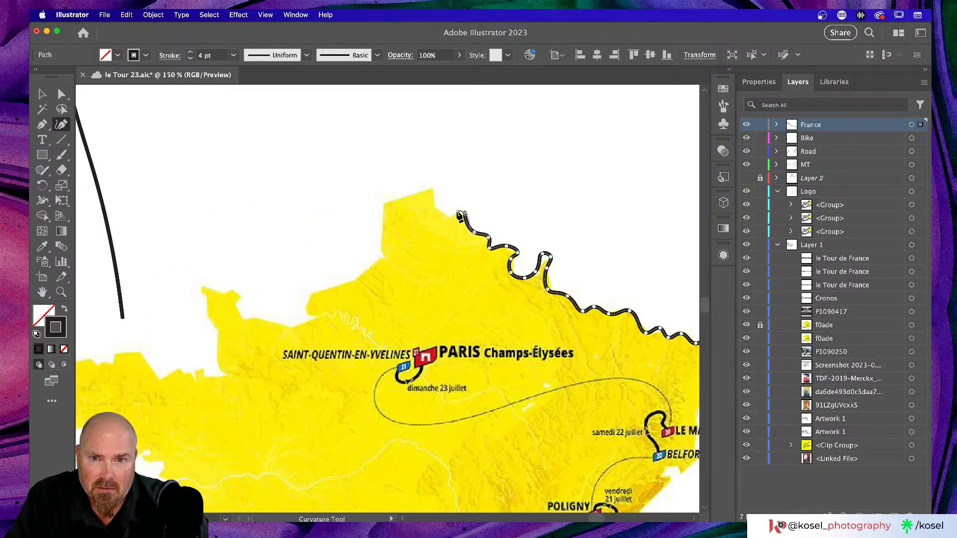
click(459, 215)
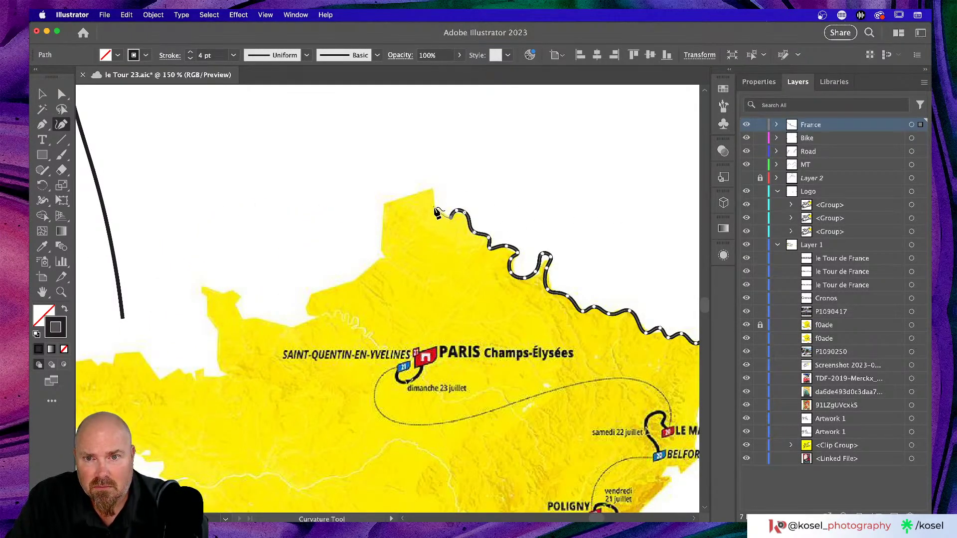
click(431, 189)
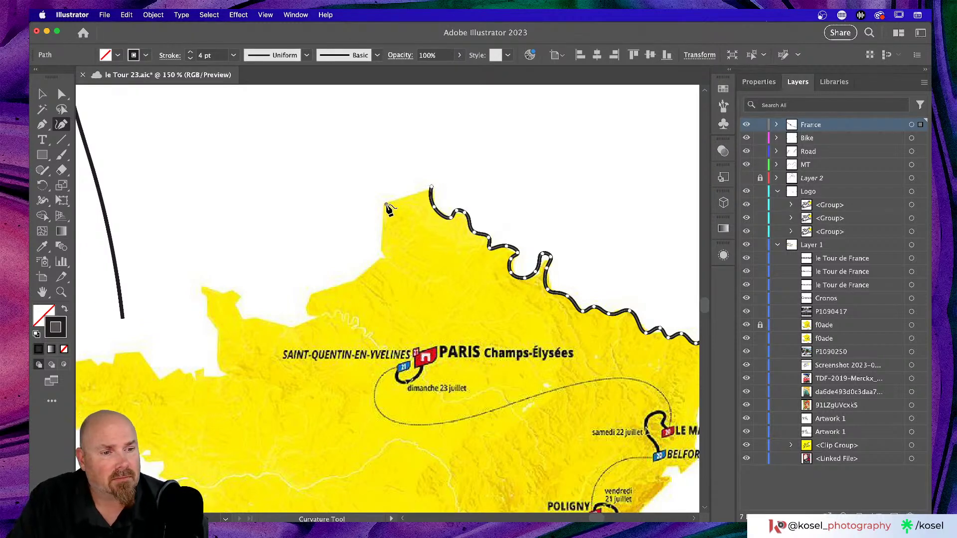
Extend the border path over France's northern tip, down its western side and southwest along the Channel coast
click(387, 205)
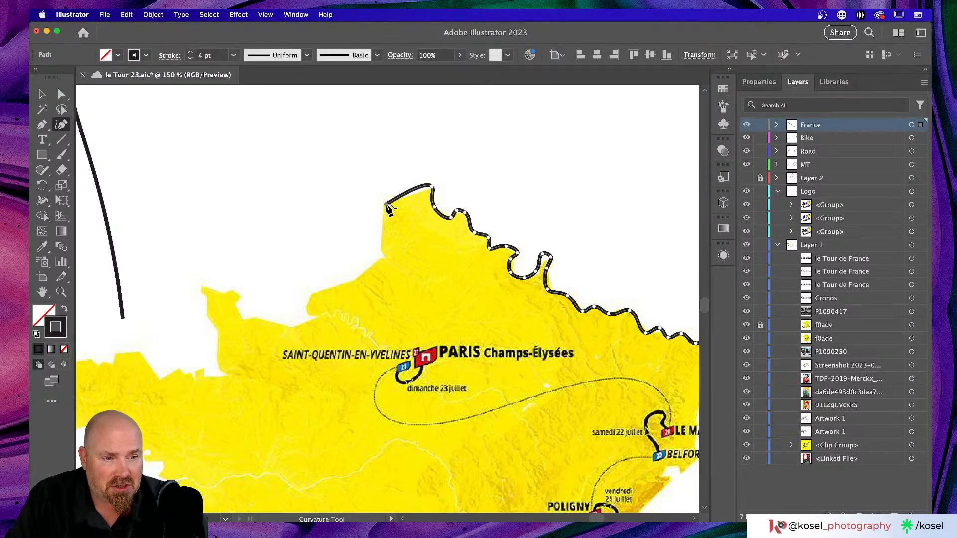
click(392, 263)
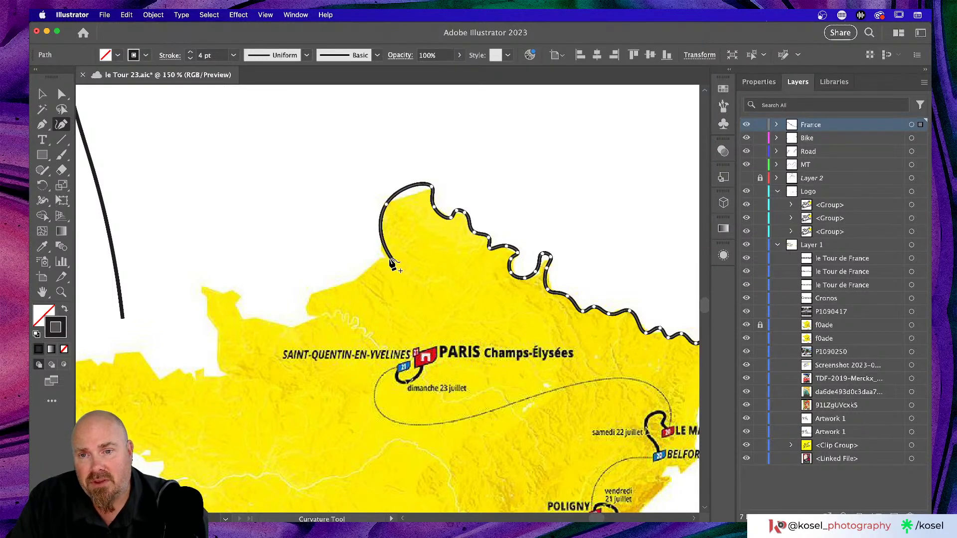
drag(393, 259, 384, 255)
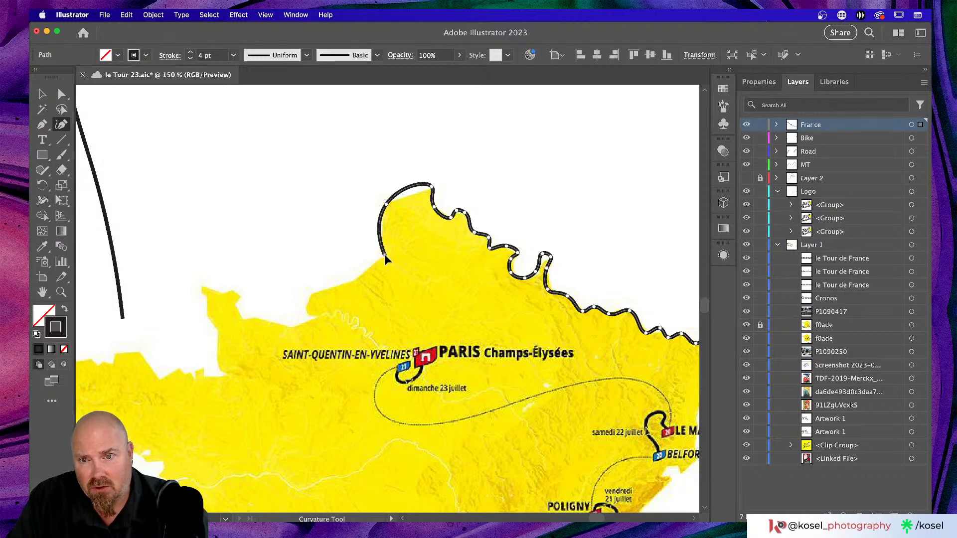
click(376, 263)
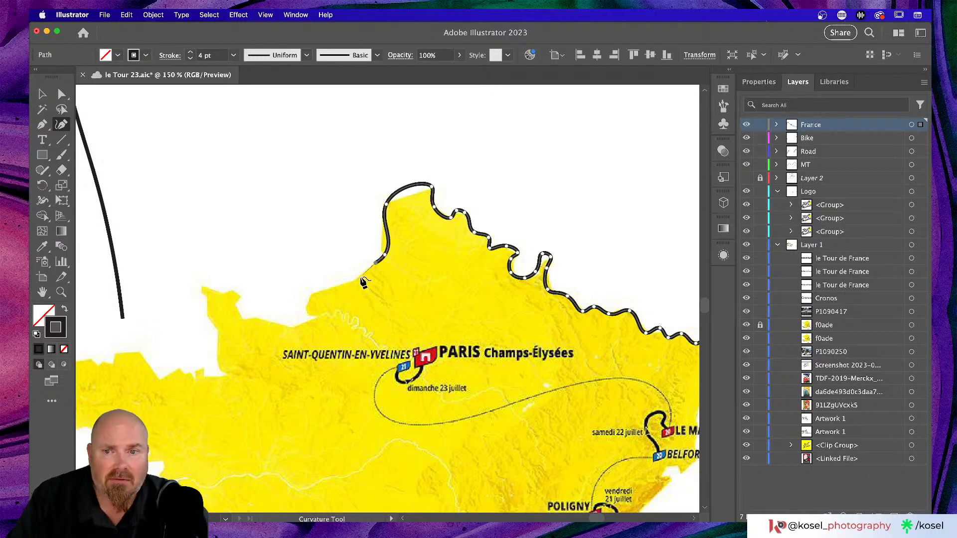
click(356, 282)
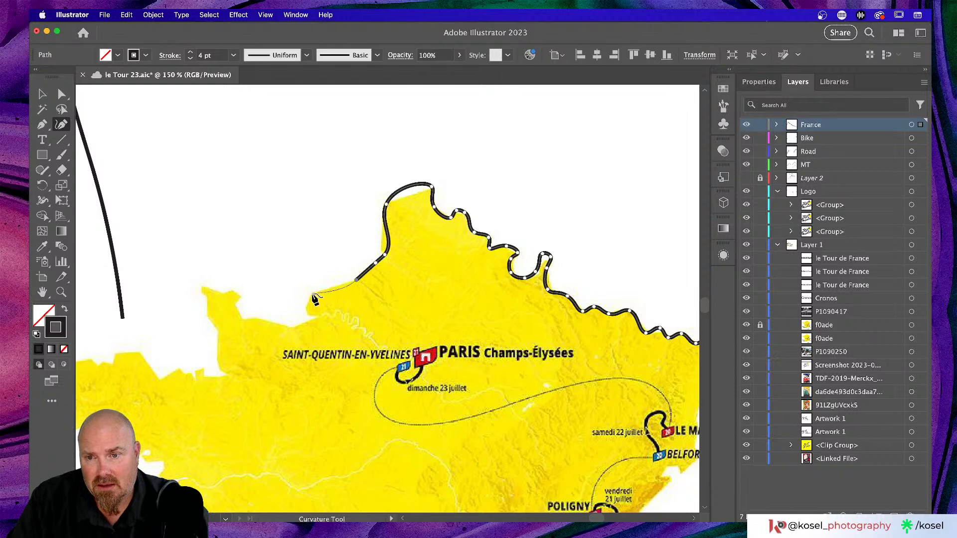
Trace around the coastal bulge at the river mouth northwest of Paris and continue west to the base of the Cotentin peninsula
click(311, 294)
click(307, 312)
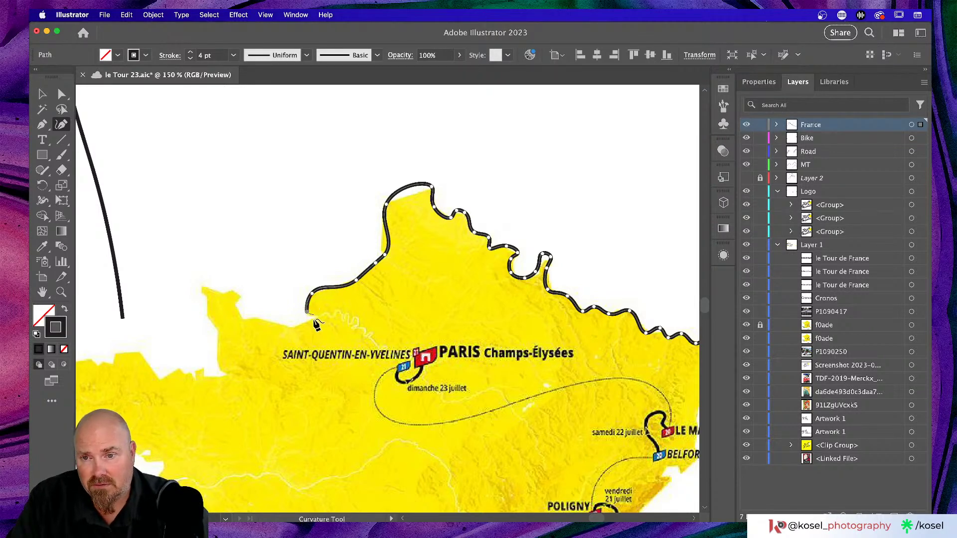
click(316, 317)
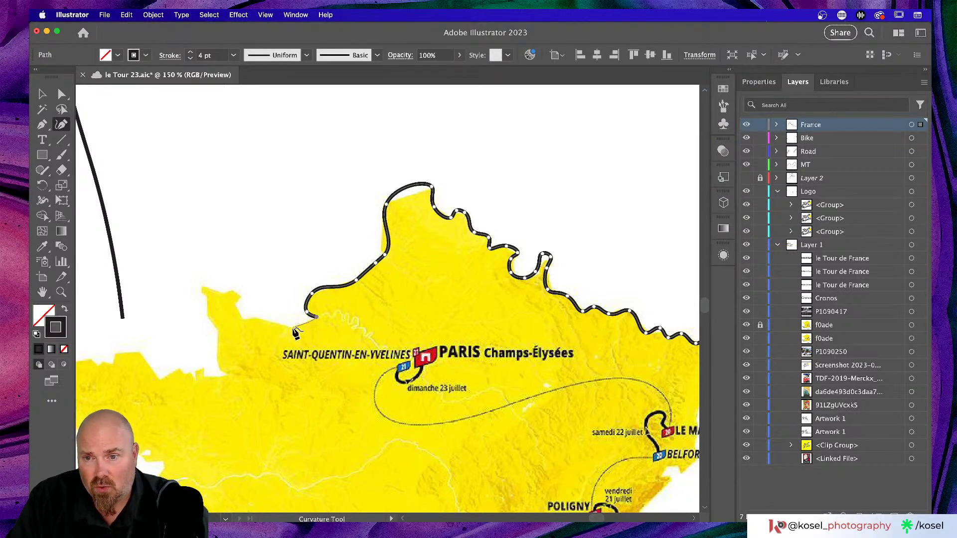
click(293, 327)
click(253, 319)
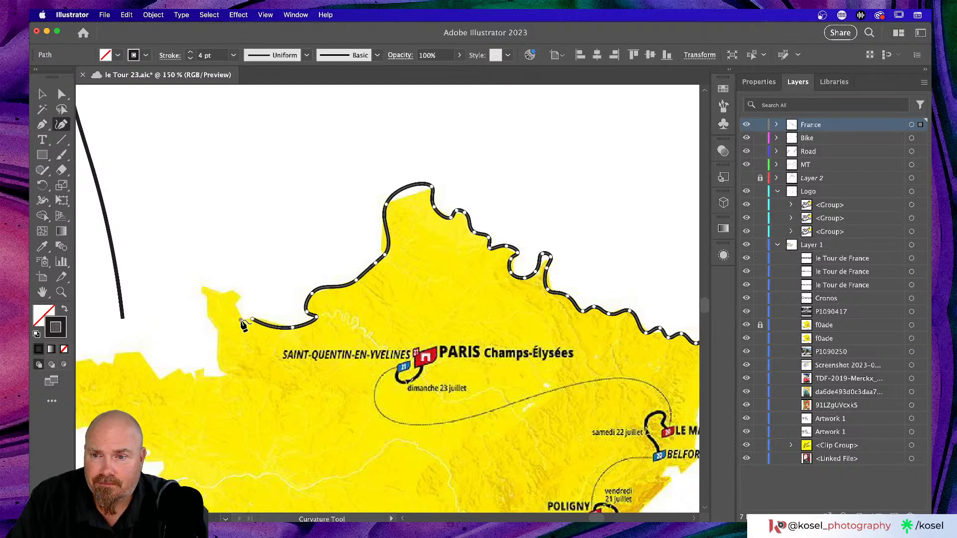
Trace around the Cotentin peninsula, over its northern end and down its west coast
click(241, 320)
click(239, 299)
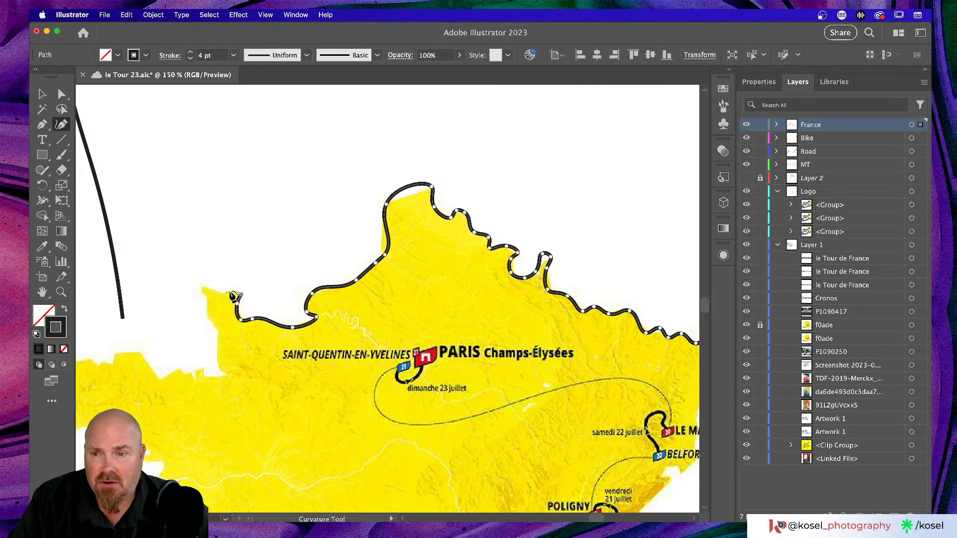
click(236, 292)
click(225, 291)
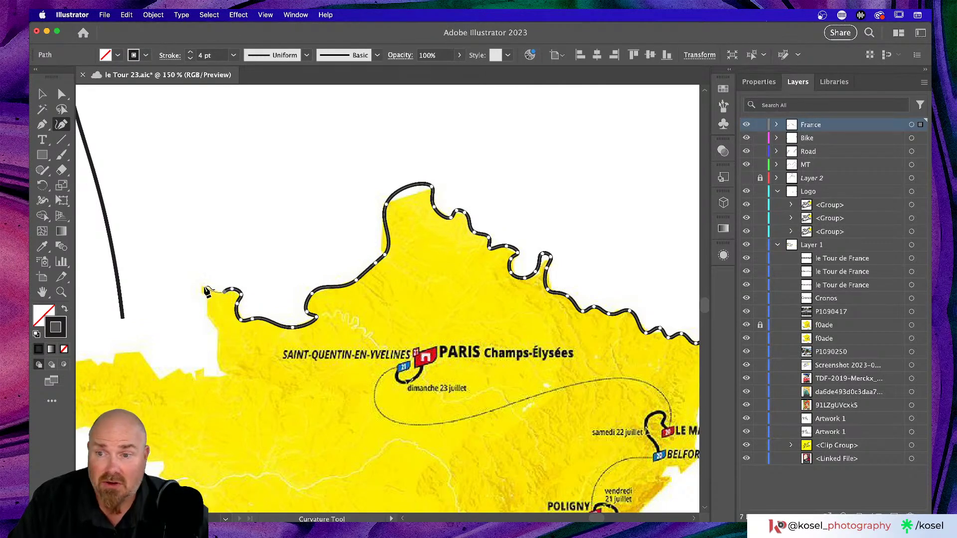
click(200, 287)
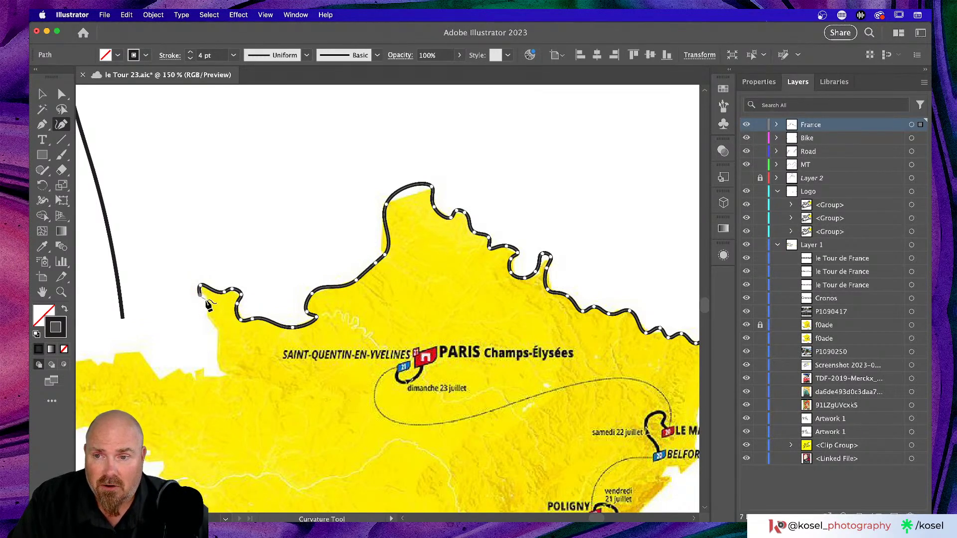
click(206, 313)
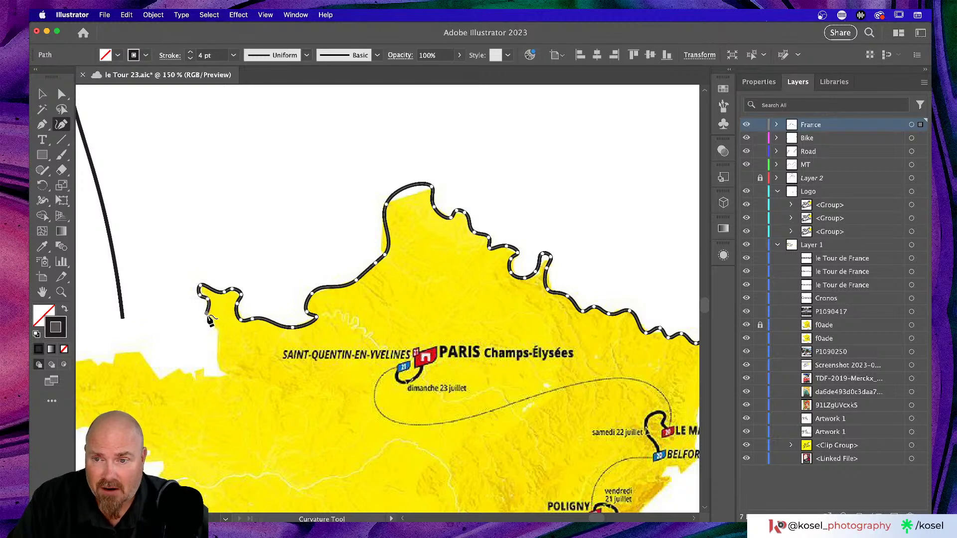
click(218, 329)
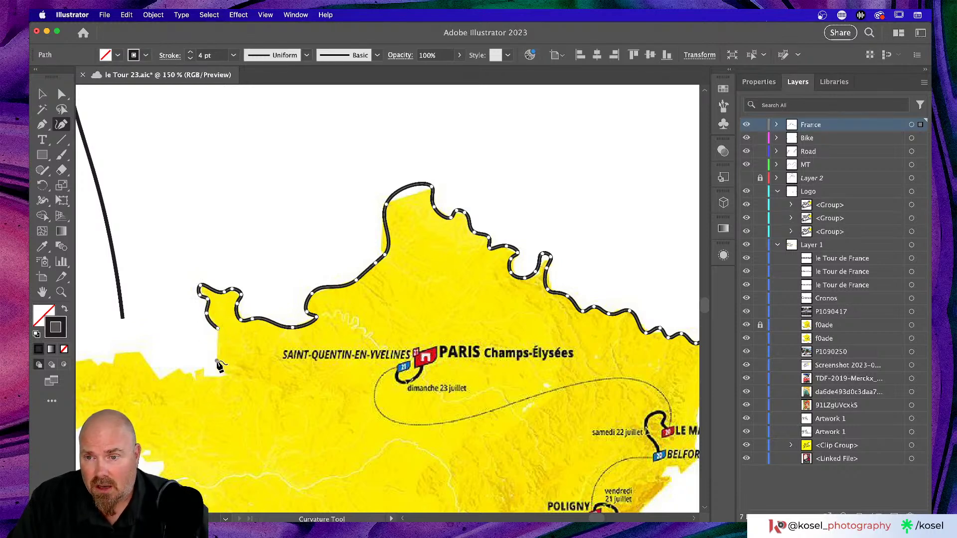
click(217, 360)
Carry the path around the bay at the foot of the Cotentin peninsula and west along Brittany's north coast
drag(234, 358, 523, 203)
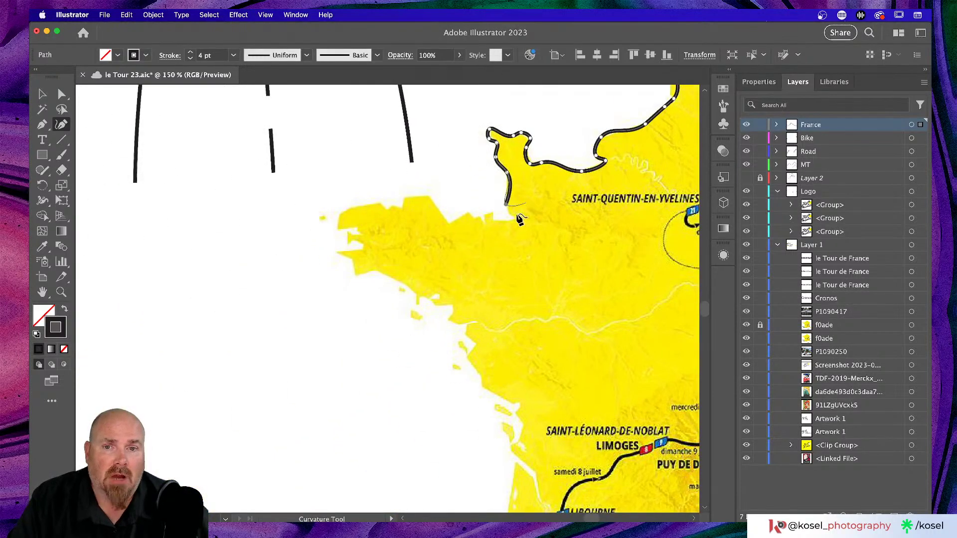
click(516, 219)
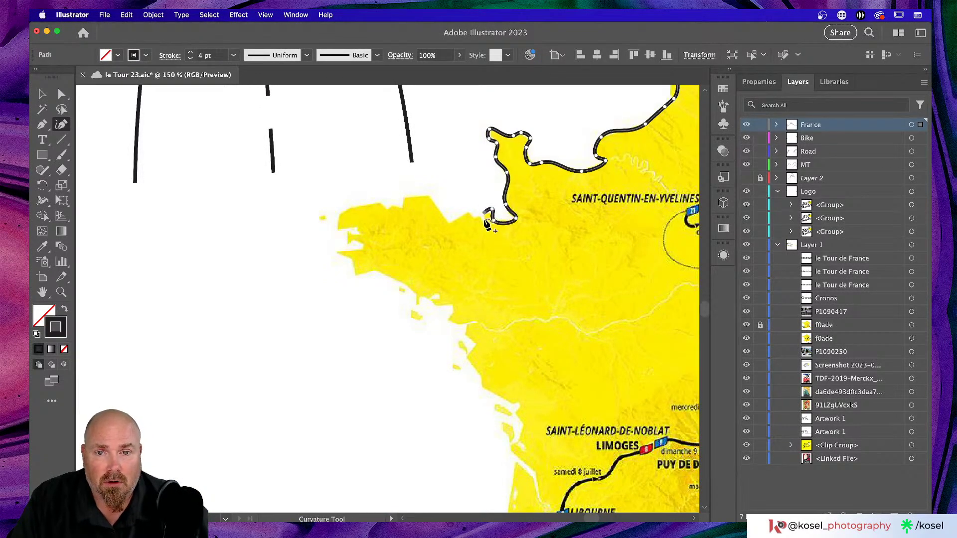
click(483, 220)
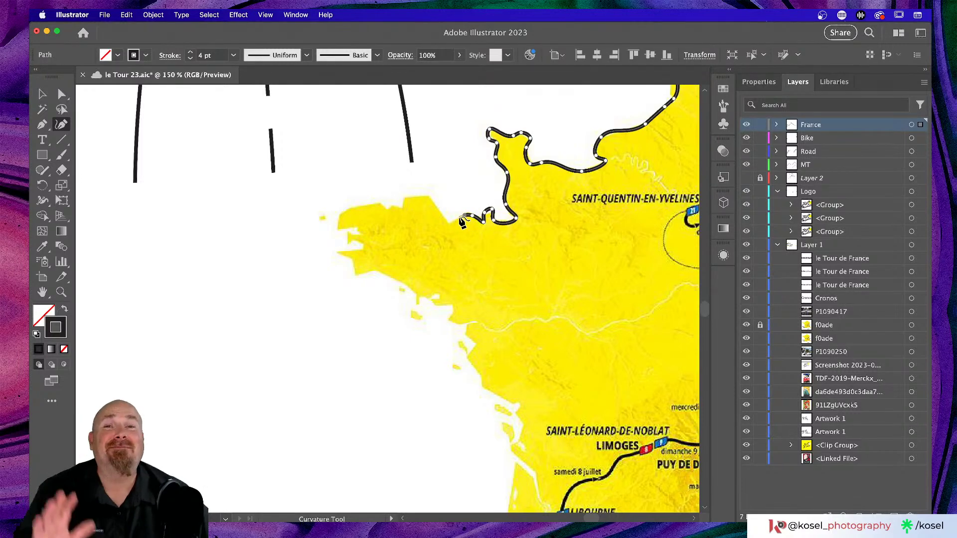
click(450, 224)
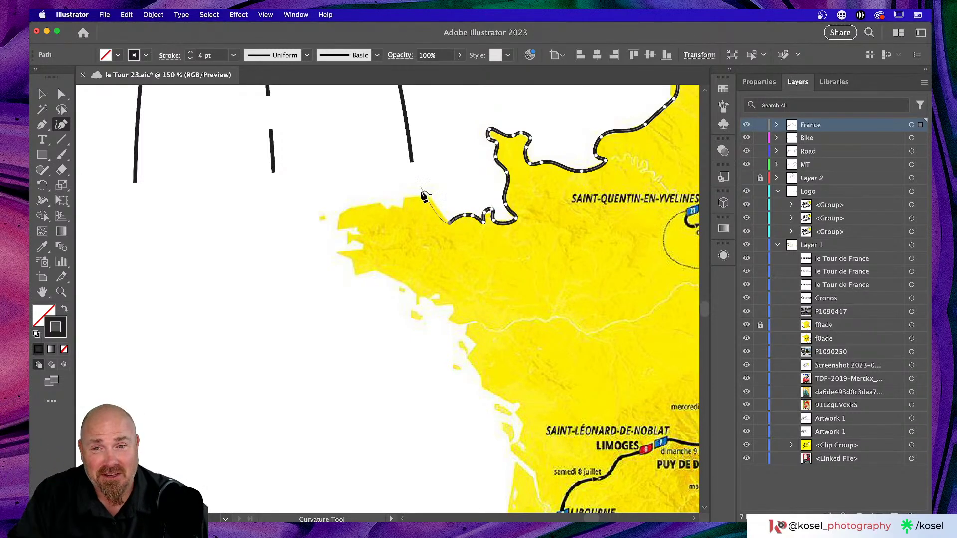
click(429, 197)
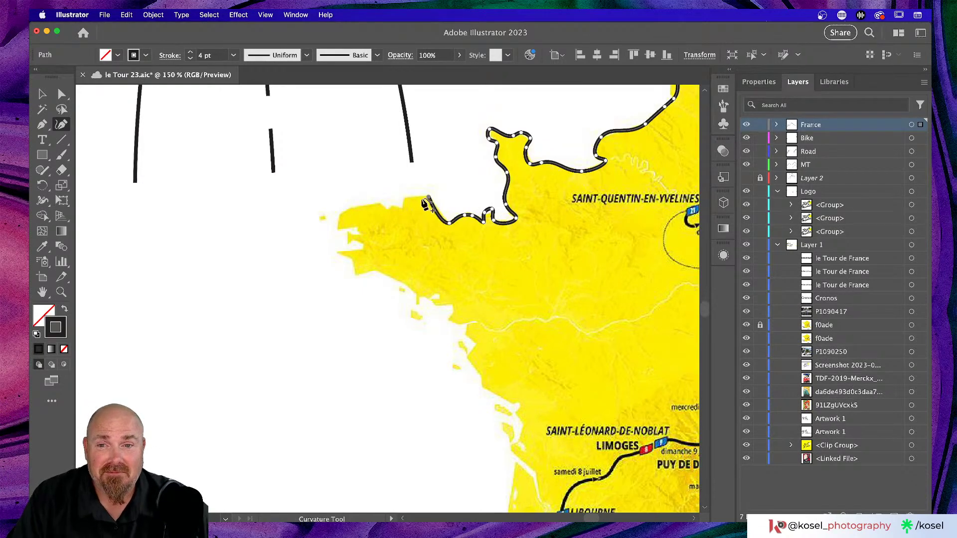
click(402, 200)
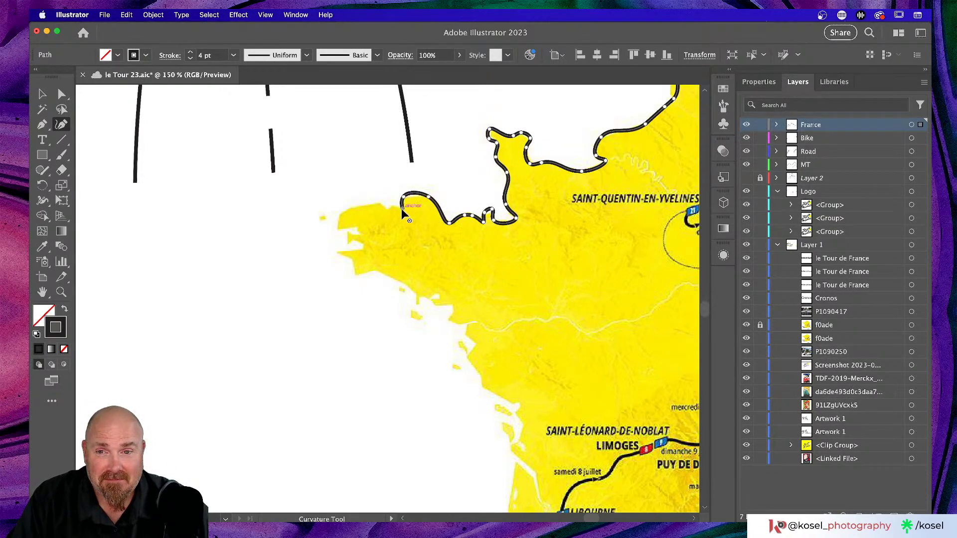
click(381, 202)
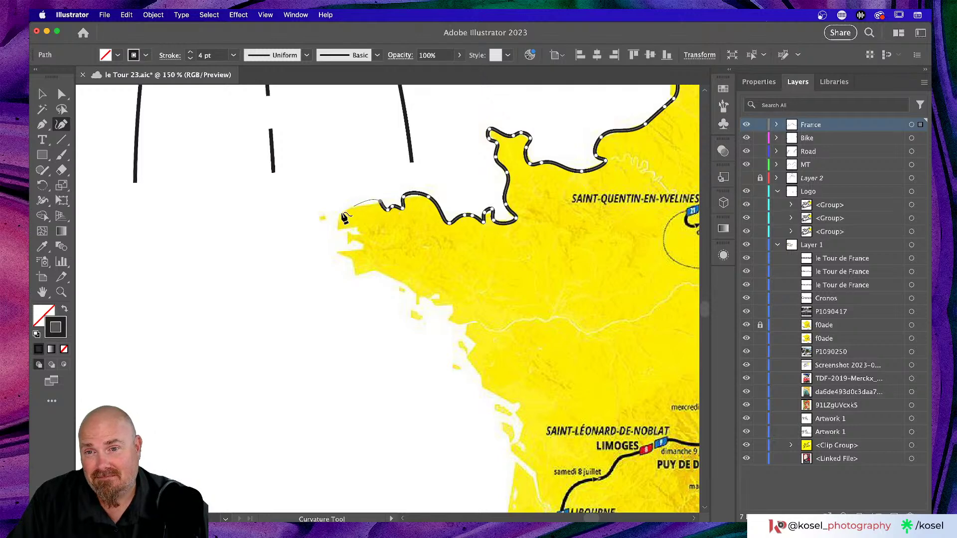
Trace Brittany's western end, following its jagged inlets and points down to the southwestern corner
click(340, 215)
click(339, 231)
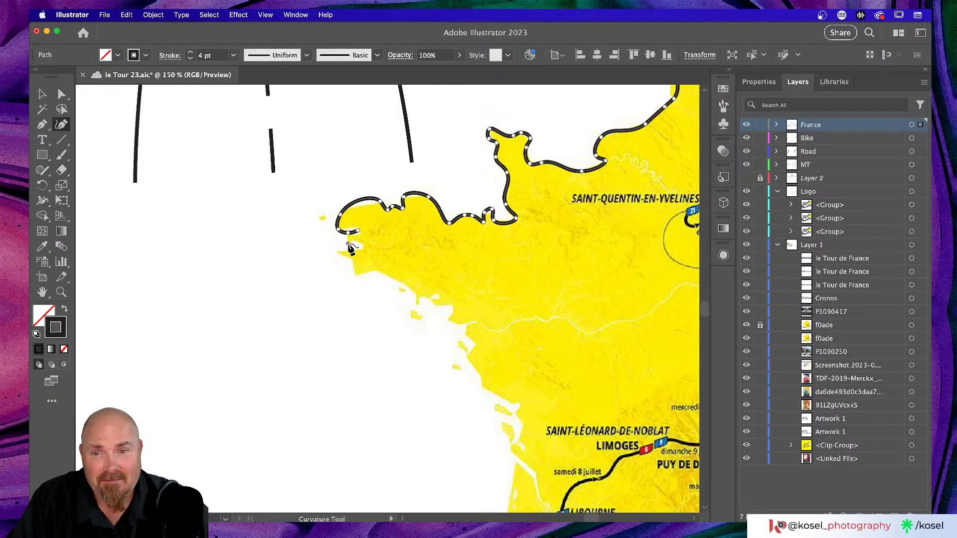
click(348, 245)
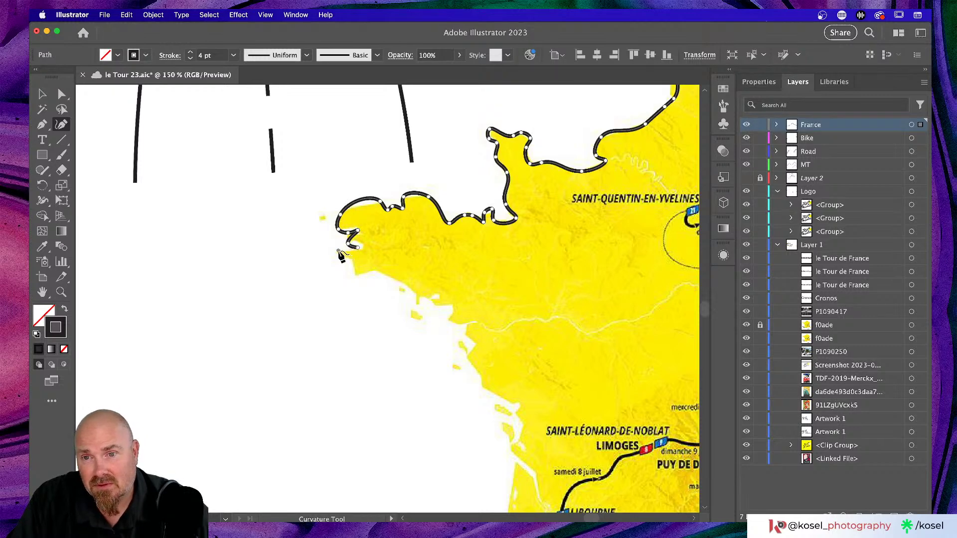
click(338, 251)
click(353, 275)
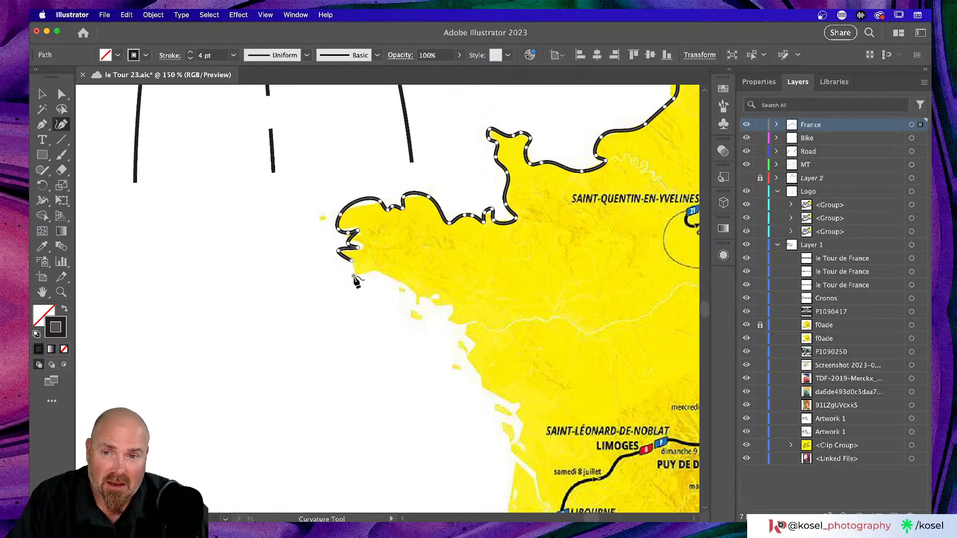
Continue the path southeast along Brittany's south coast to just above the Loire river mouth, leaving out the offshore islands
click(373, 271)
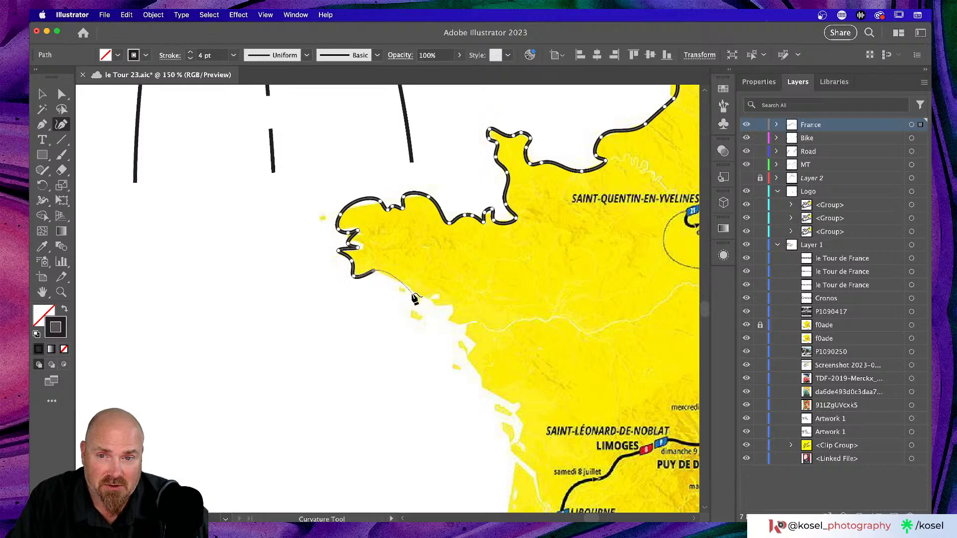
click(413, 293)
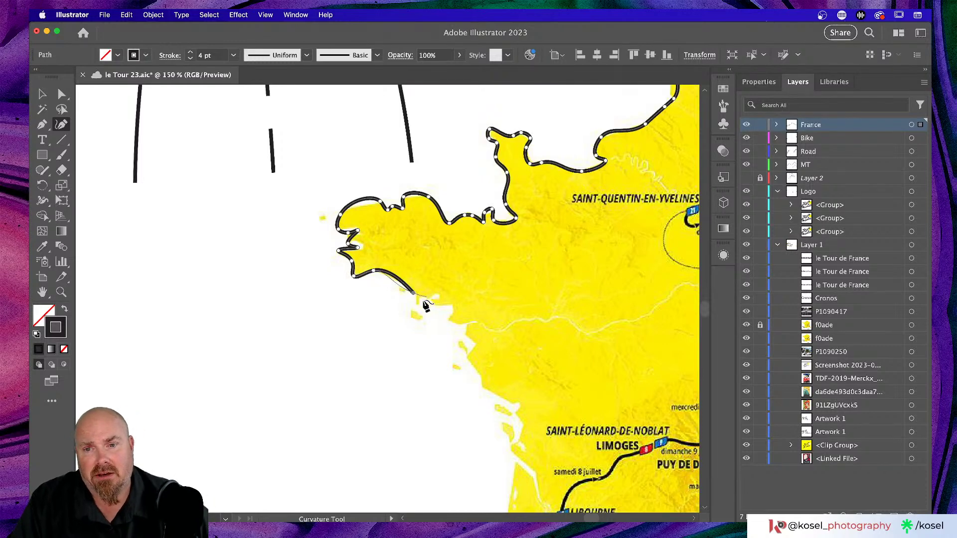
click(426, 297)
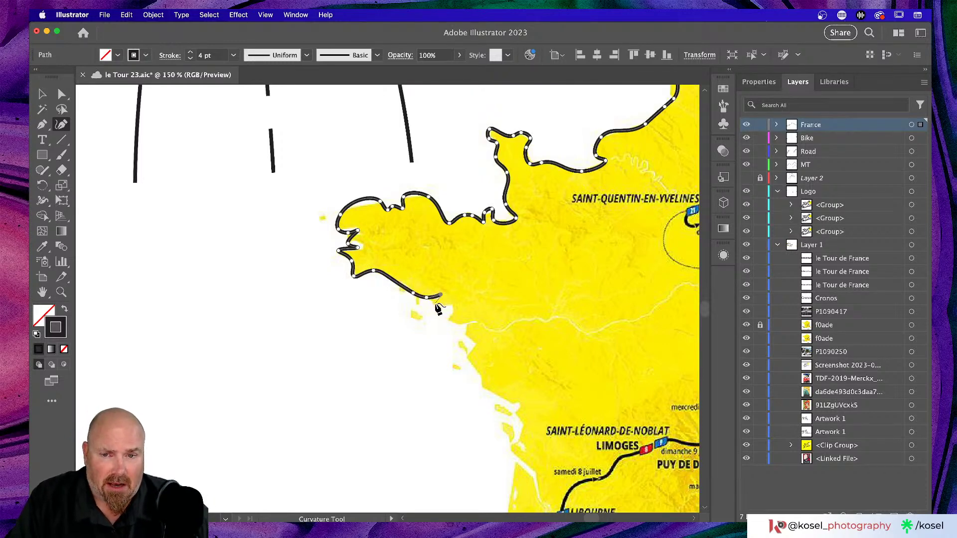
click(439, 298)
click(451, 317)
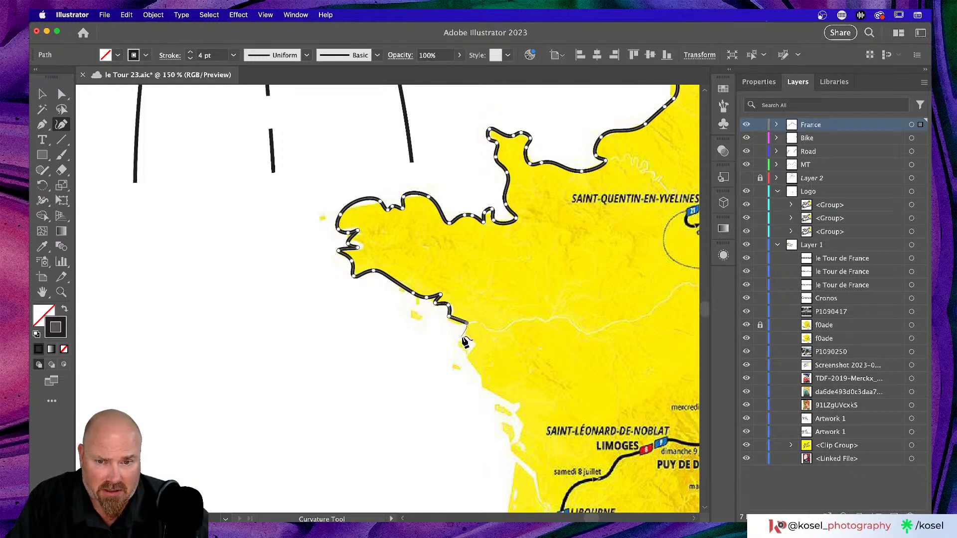
Trace the Atlantic coast south from the Loire river mouth to the small inlet northwest of Saint-Léonard-de-Noblat
click(465, 323)
click(477, 344)
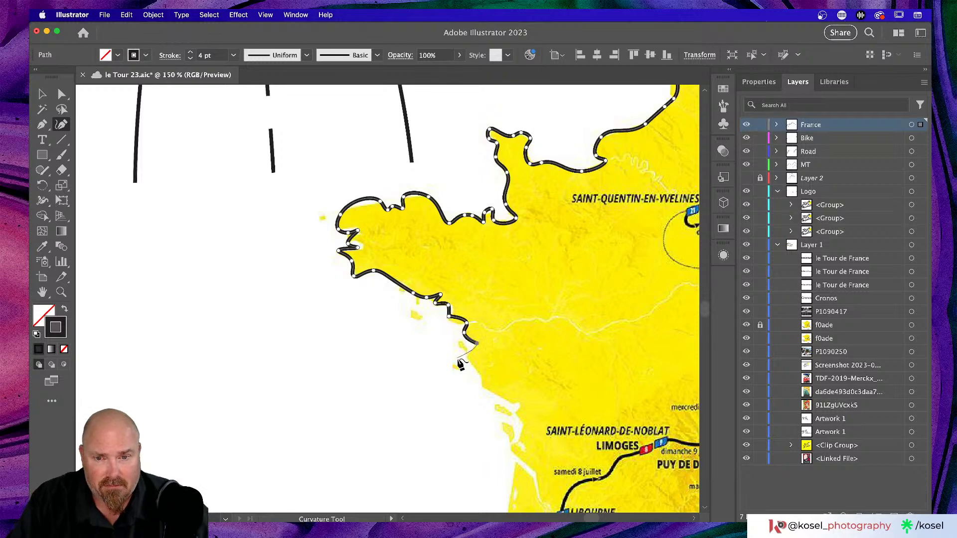
click(464, 357)
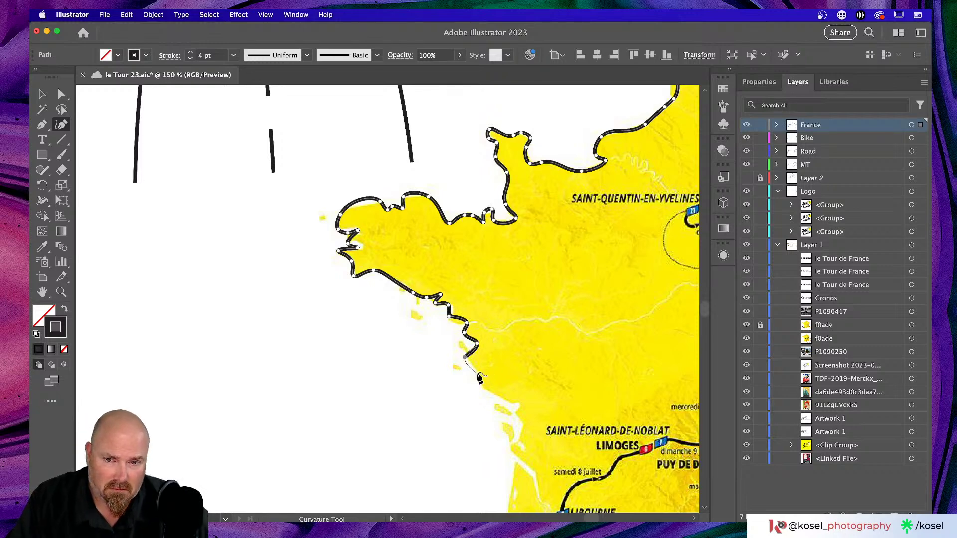
click(477, 374)
click(481, 386)
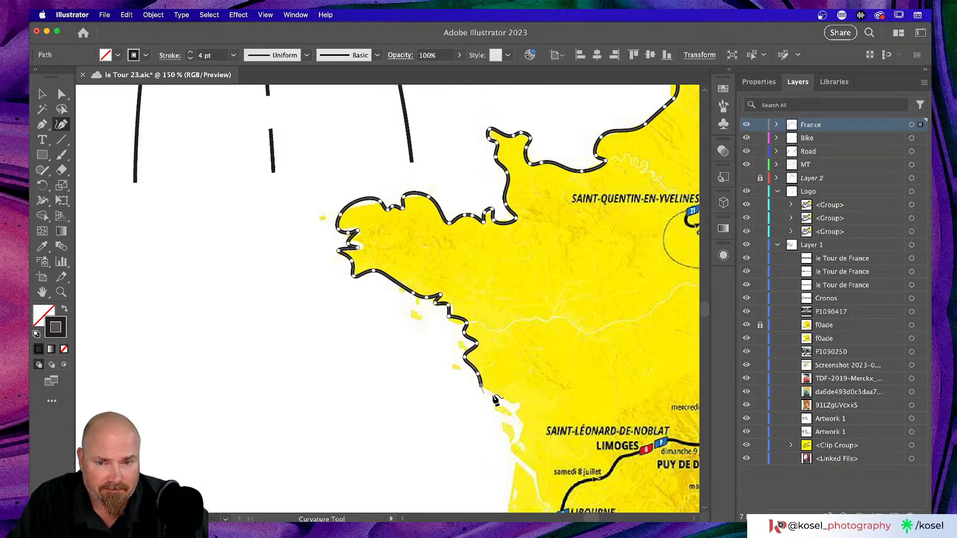
click(509, 402)
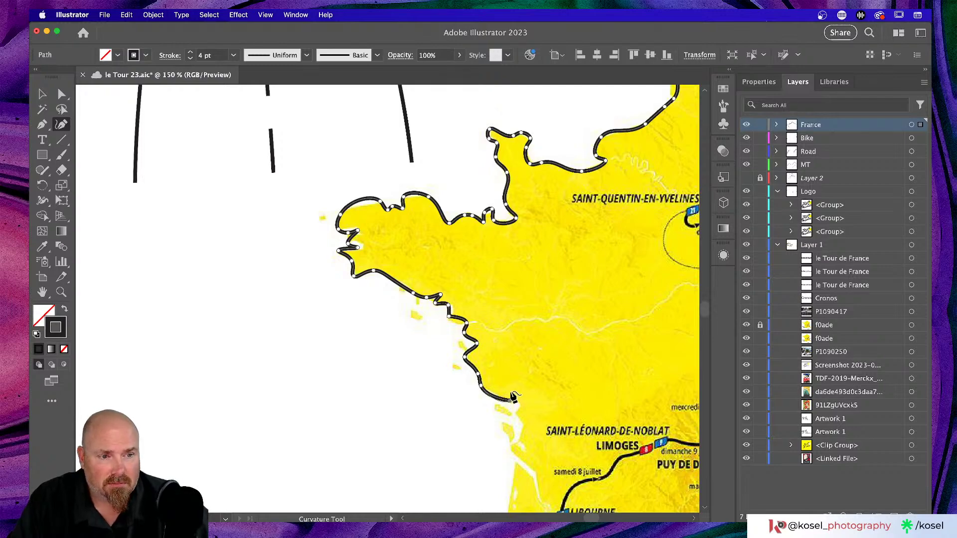
Trace the Atlantic coast south from the small inlet, past the Gironde mouth and Bordeaux, to Bayonne
drag(511, 403, 309, 207)
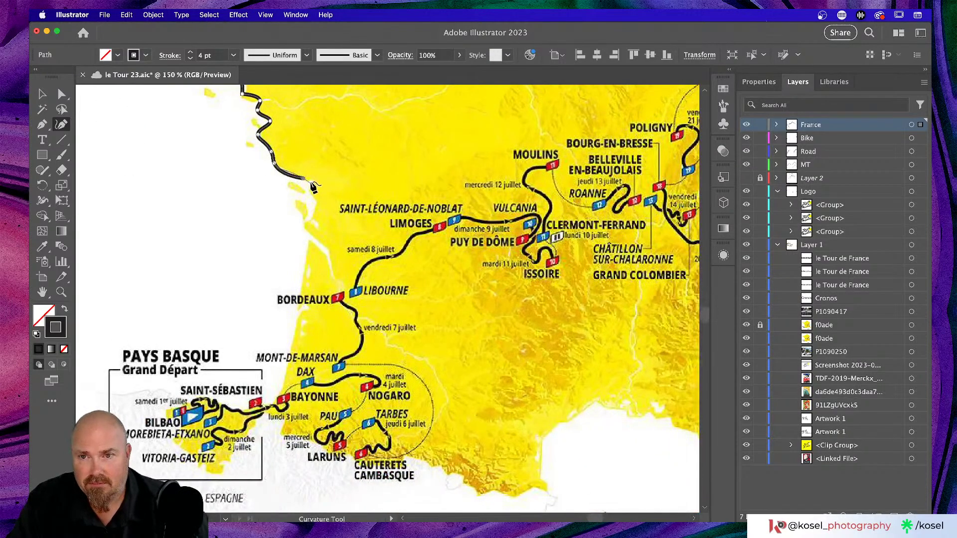
click(310, 181)
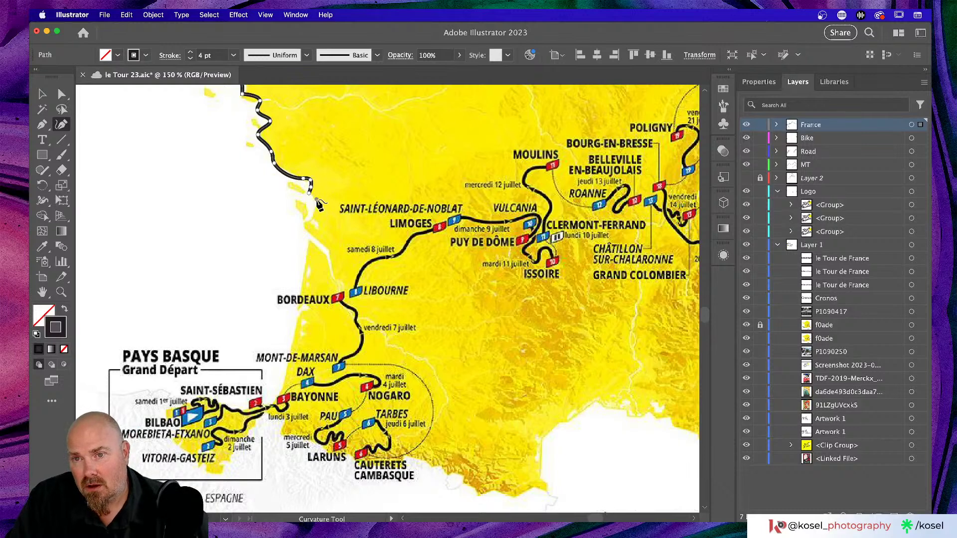
click(316, 201)
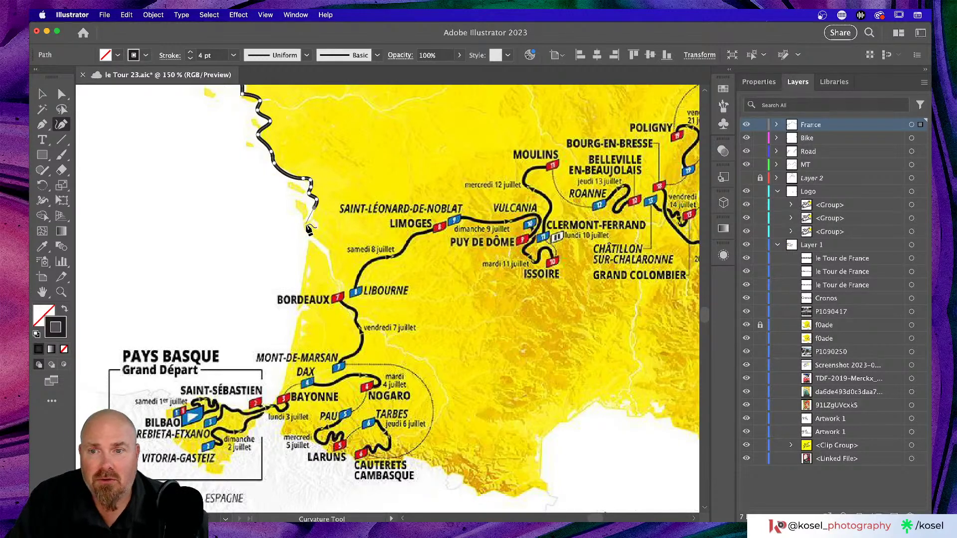
click(304, 232)
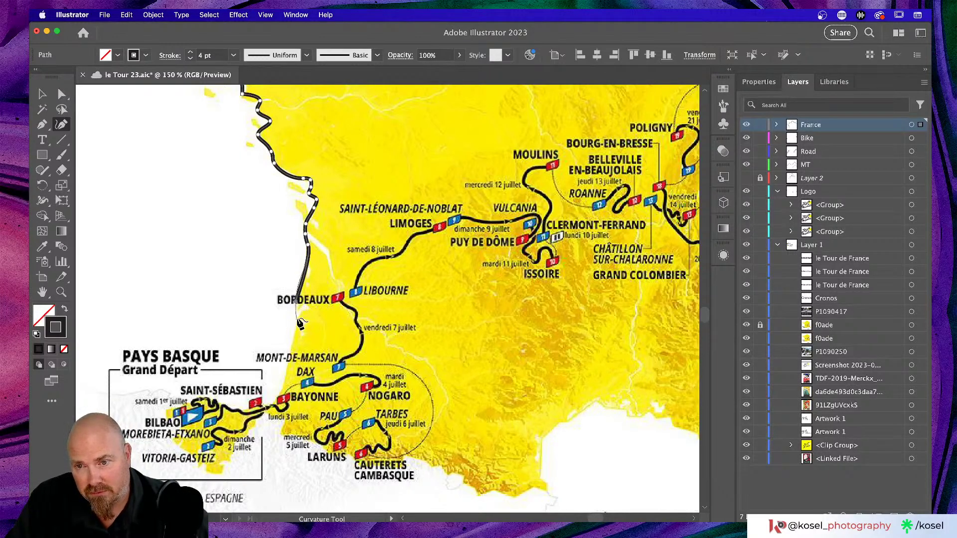
click(296, 321)
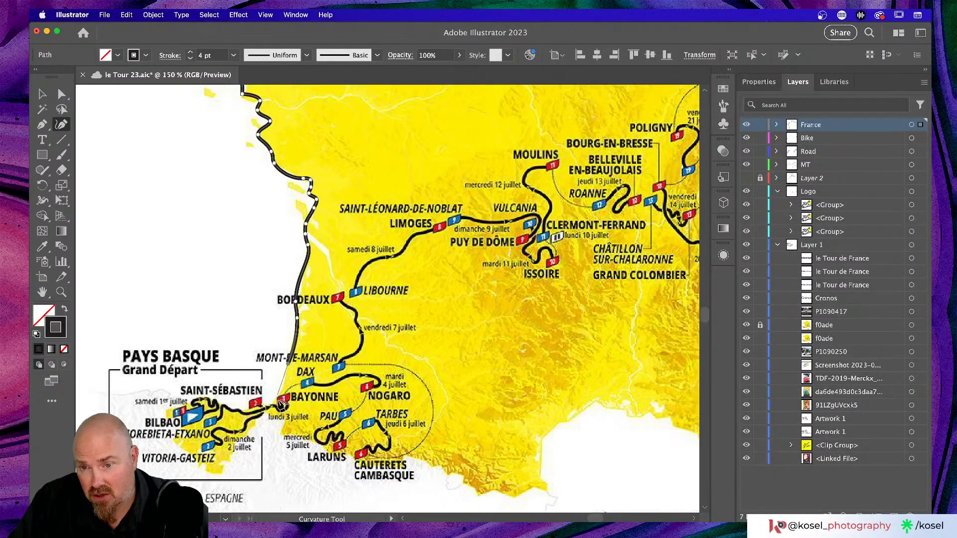
click(282, 404)
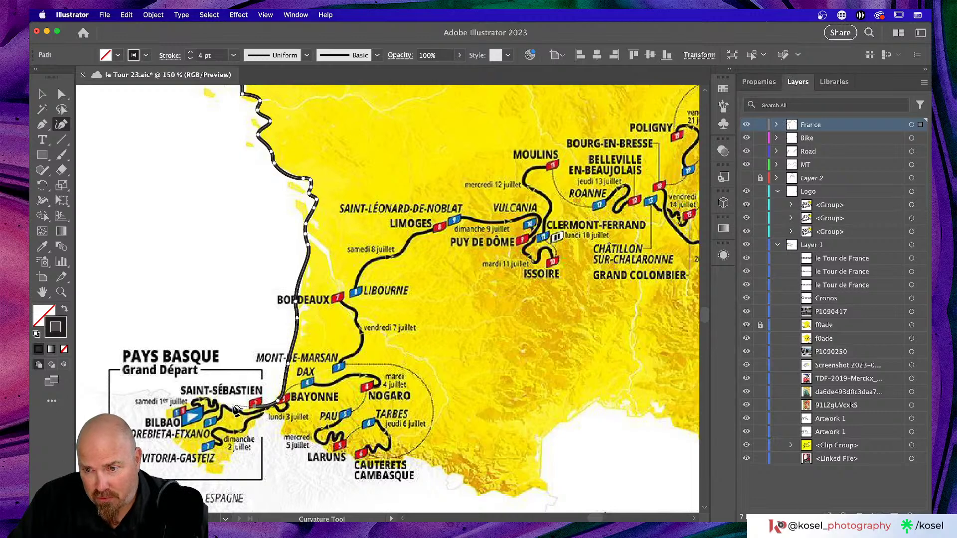
Loop the path around the yellow Basque area through Bilbao and Vitoria-Gasteiz, returning east to the Pyrenees border at Cauterets-Cambasque
click(218, 399)
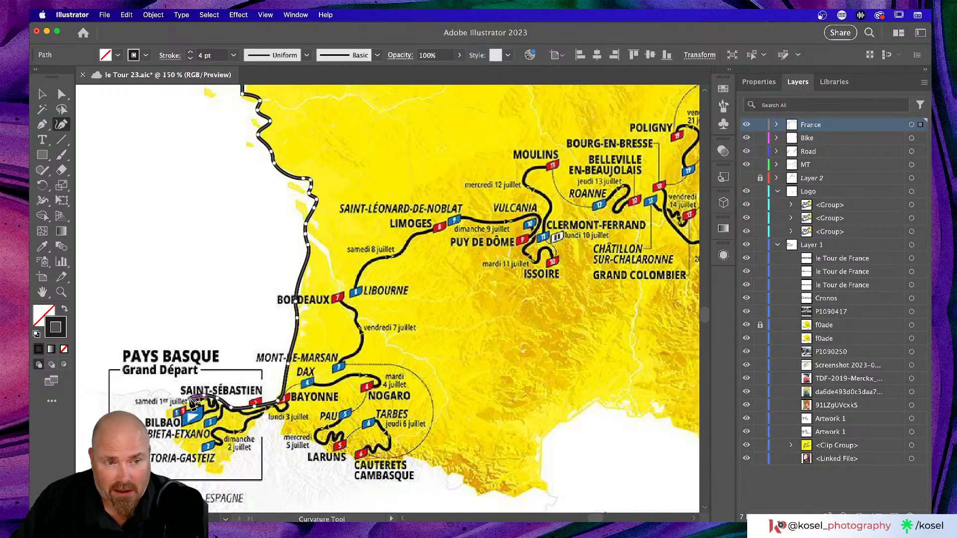
click(193, 399)
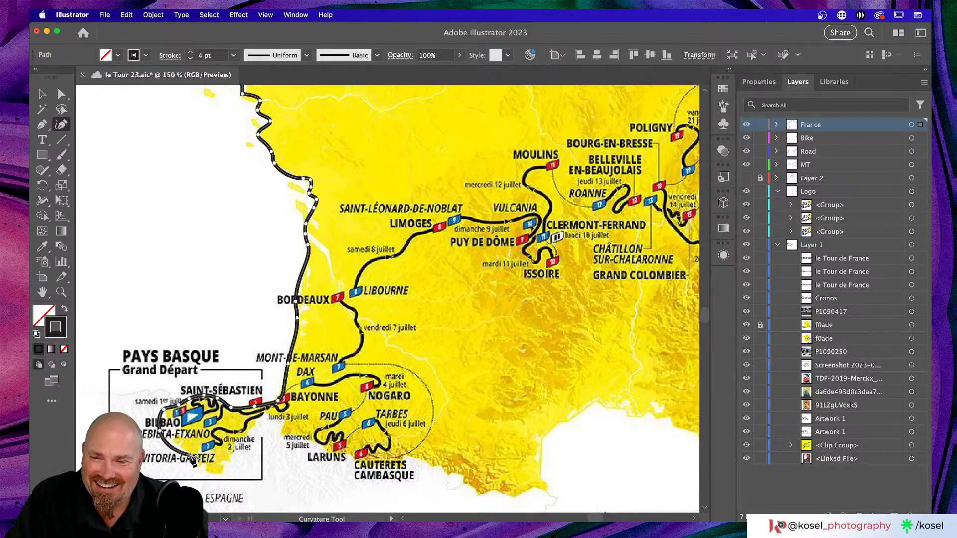
click(199, 470)
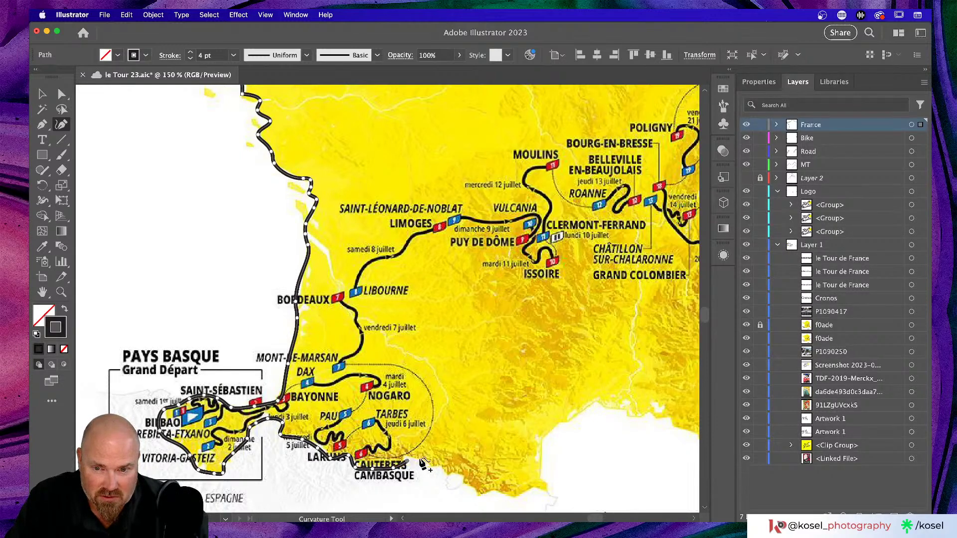
Continue the path east along the Pyrenees border from Cauterets-Cambasque to France's Mediterranean corner
click(420, 460)
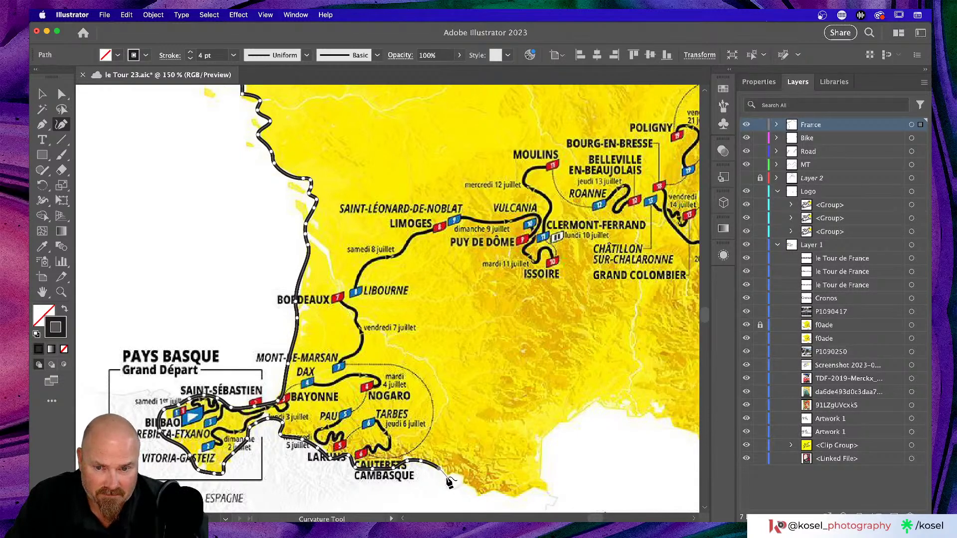
click(451, 476)
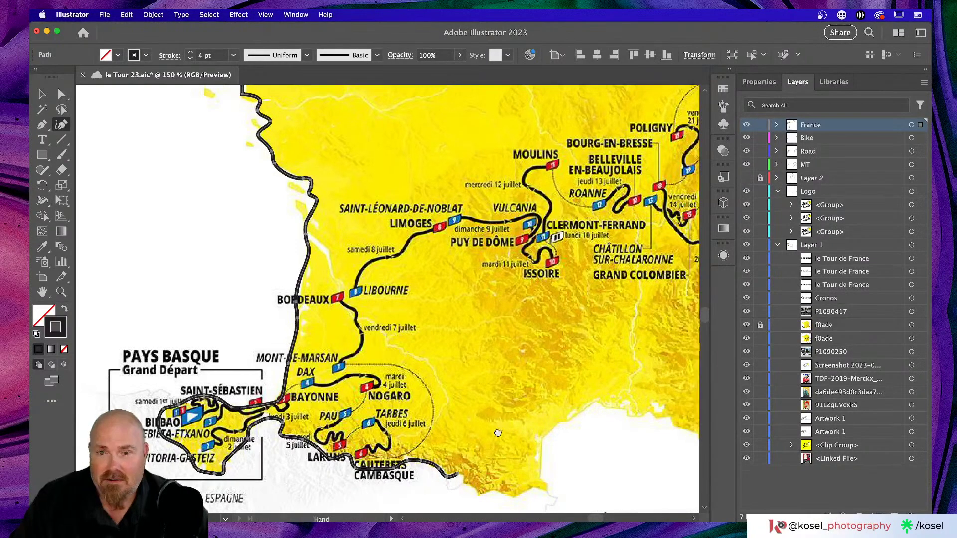
scroll(451, 490, down, 5)
scroll(451, 490, right, 6)
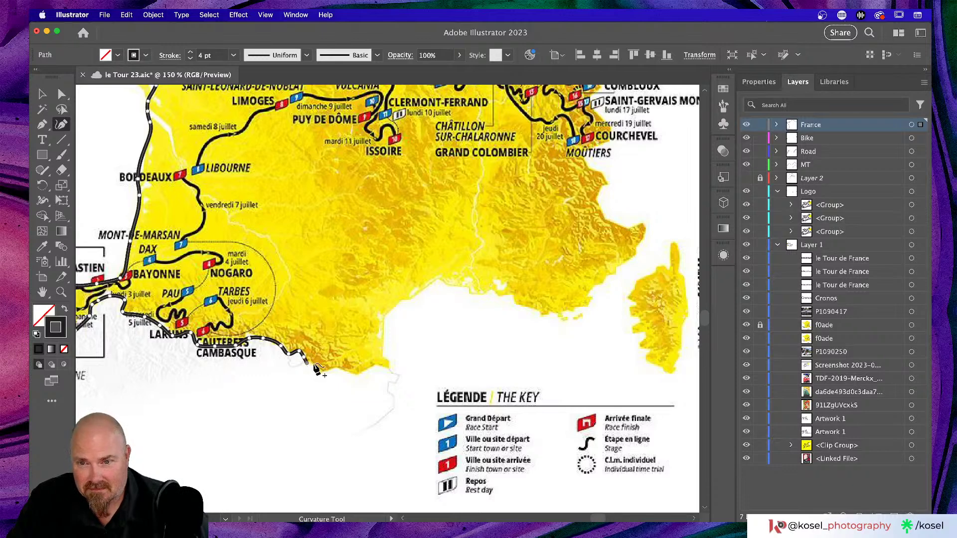
click(332, 370)
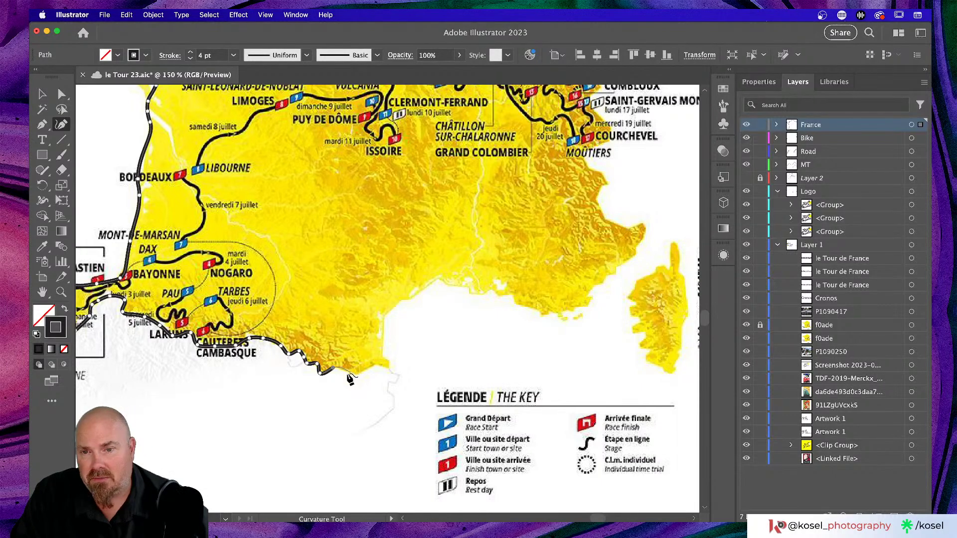
click(347, 374)
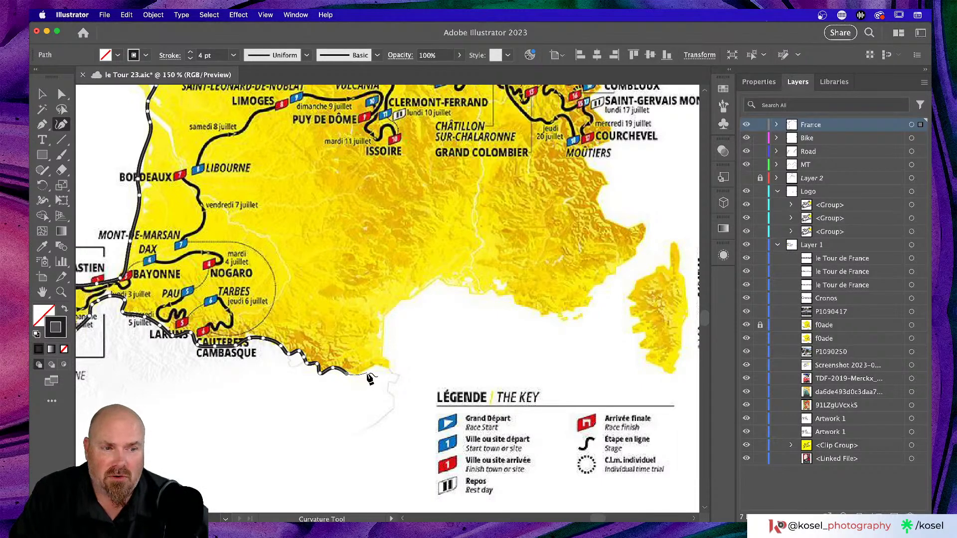
click(364, 370)
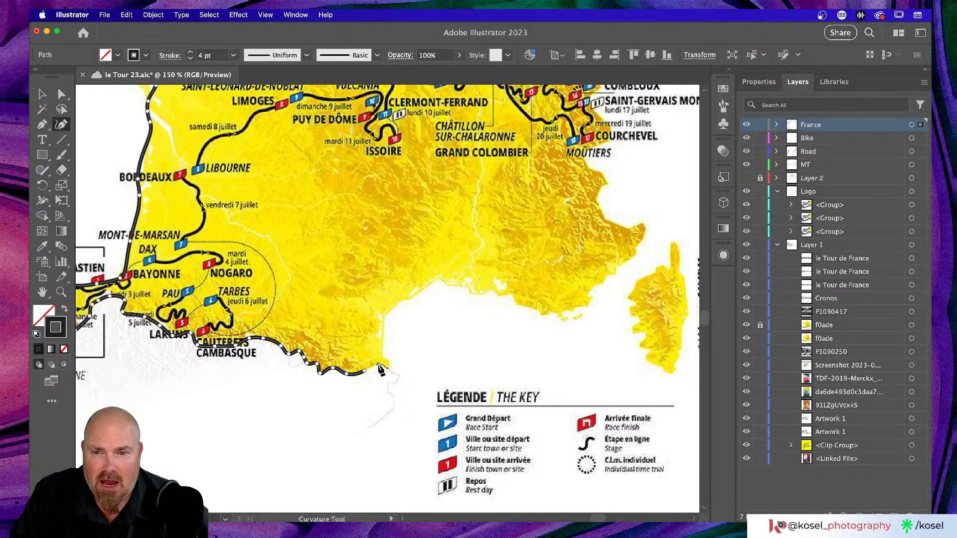
click(380, 366)
click(392, 369)
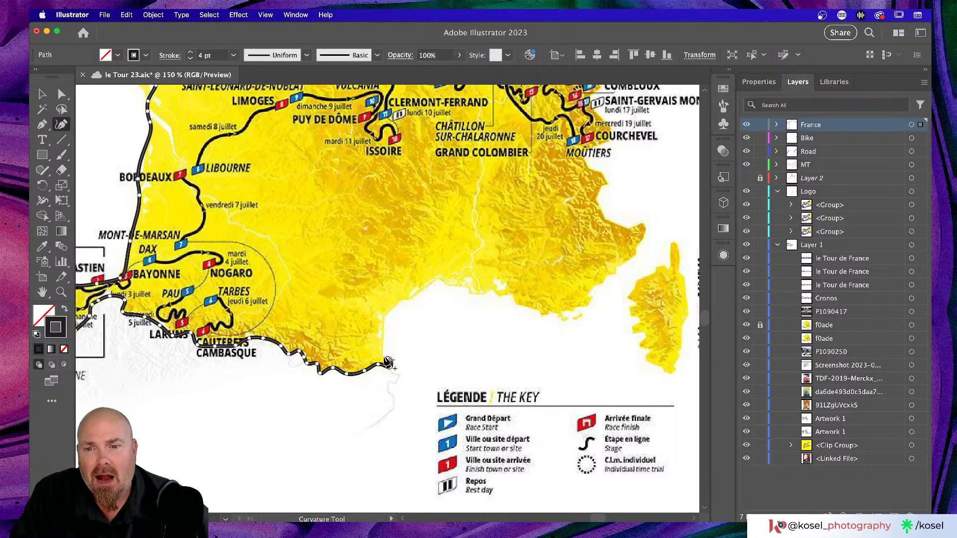
Trace the Mediterranean coast north and around the curved gulf to the Rhône delta
click(381, 316)
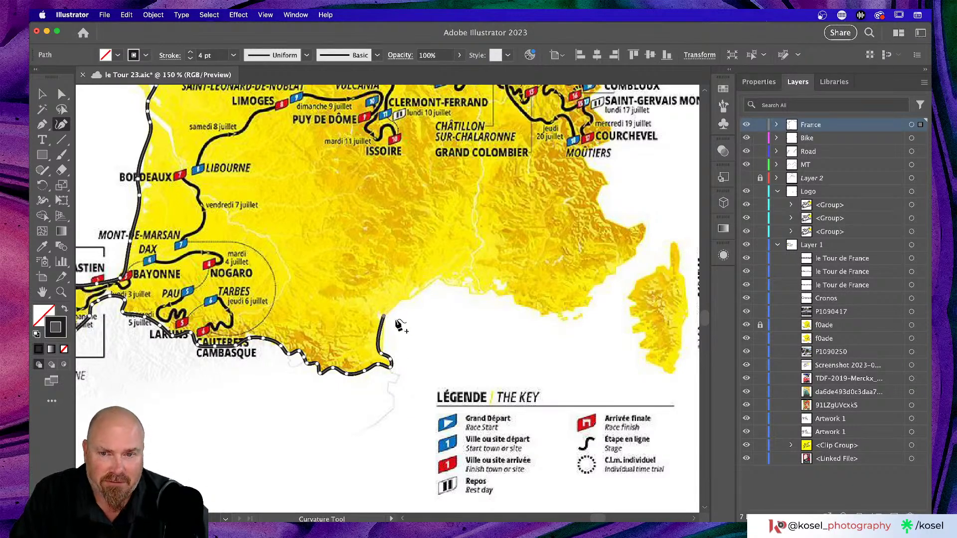
click(400, 300)
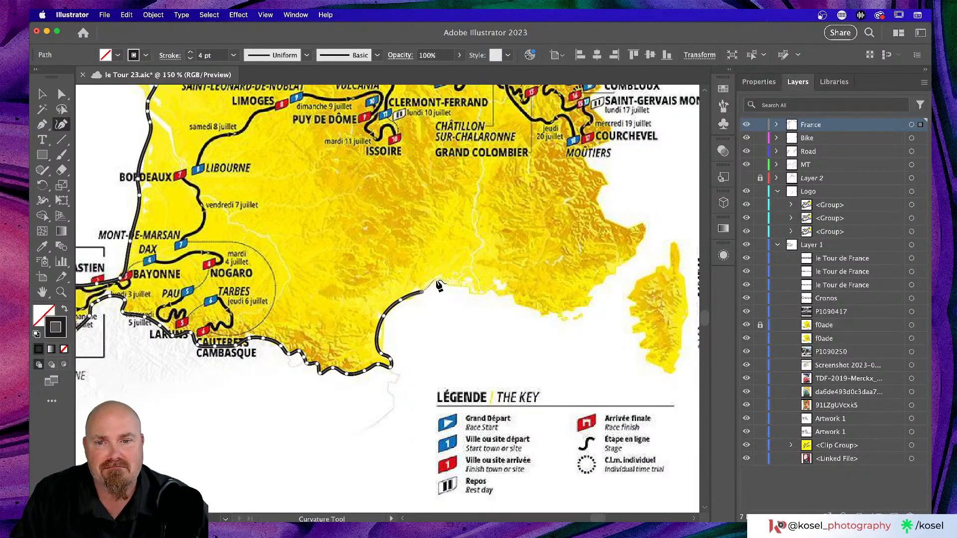
click(437, 280)
click(466, 289)
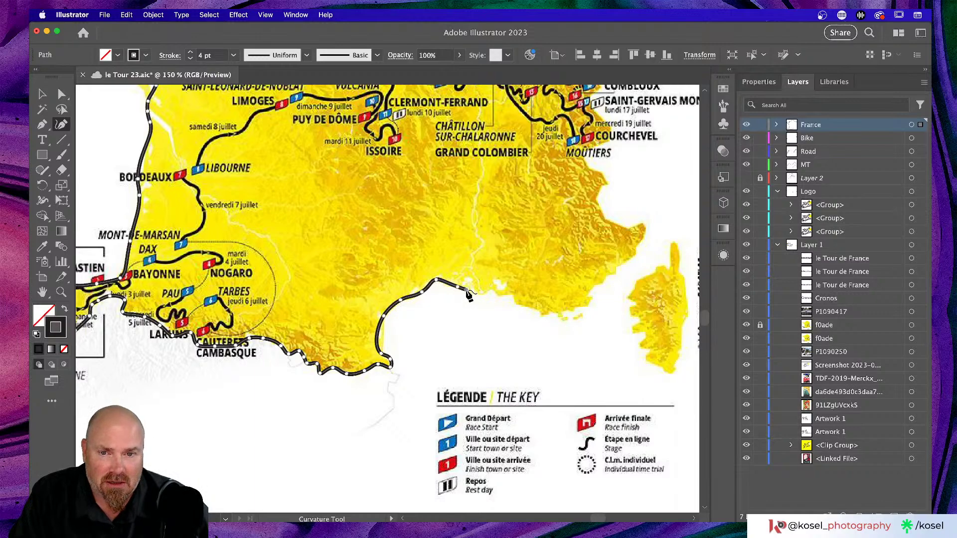
Trace the coast east from the Rhône delta to the southernmost point of Provence, following its small bays
drag(492, 228, 473, 286)
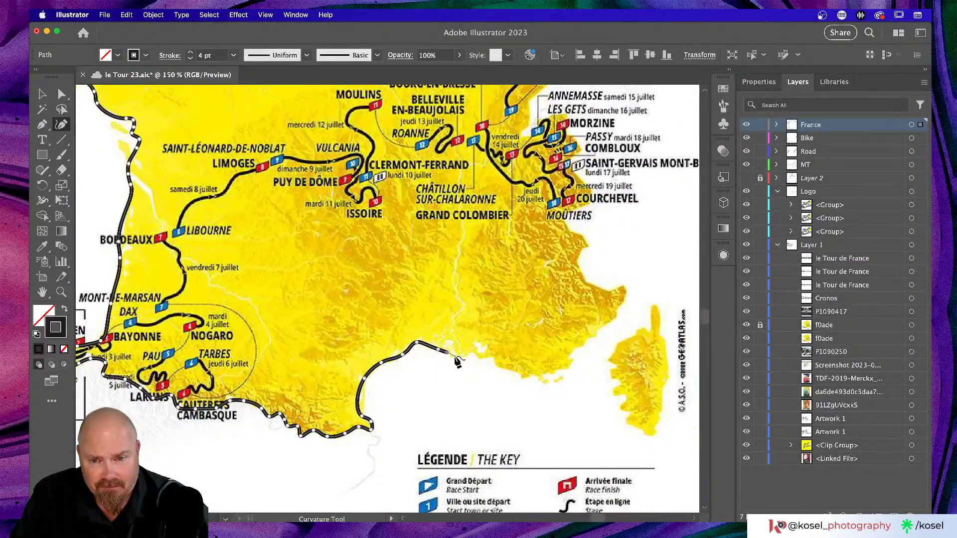
click(474, 356)
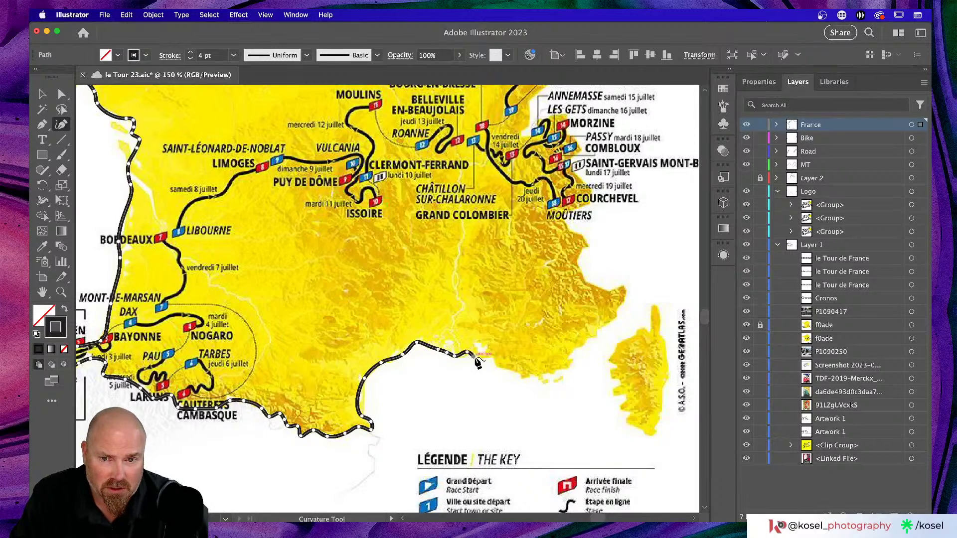
click(491, 359)
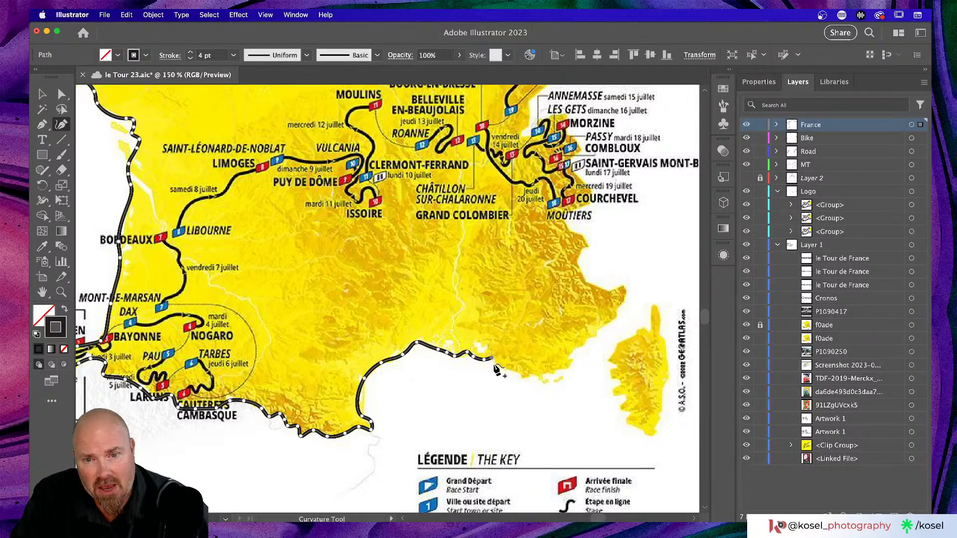
click(500, 368)
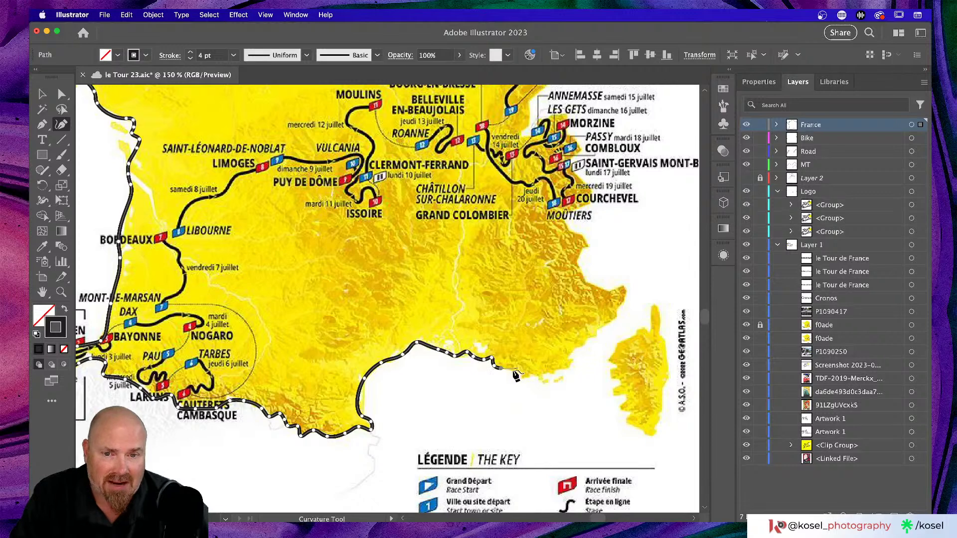
click(515, 375)
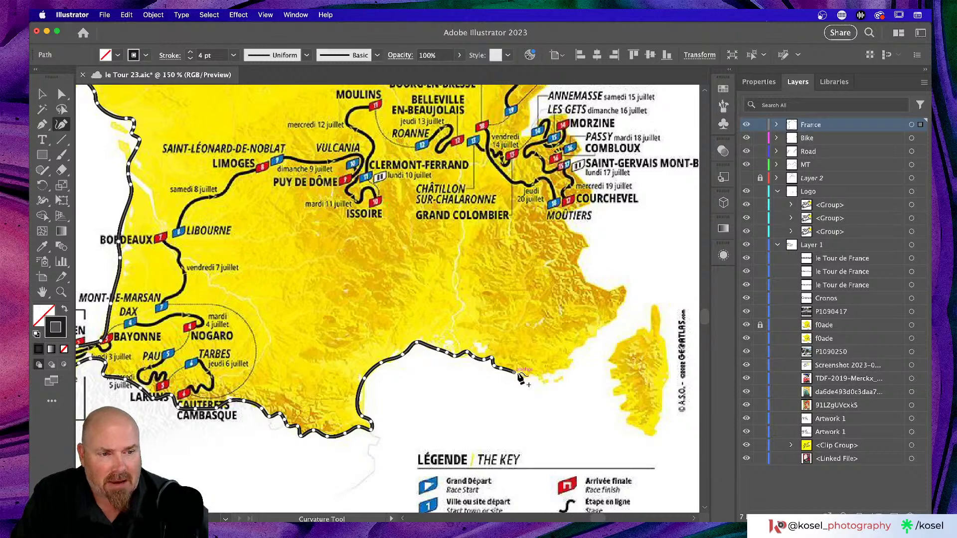
click(544, 385)
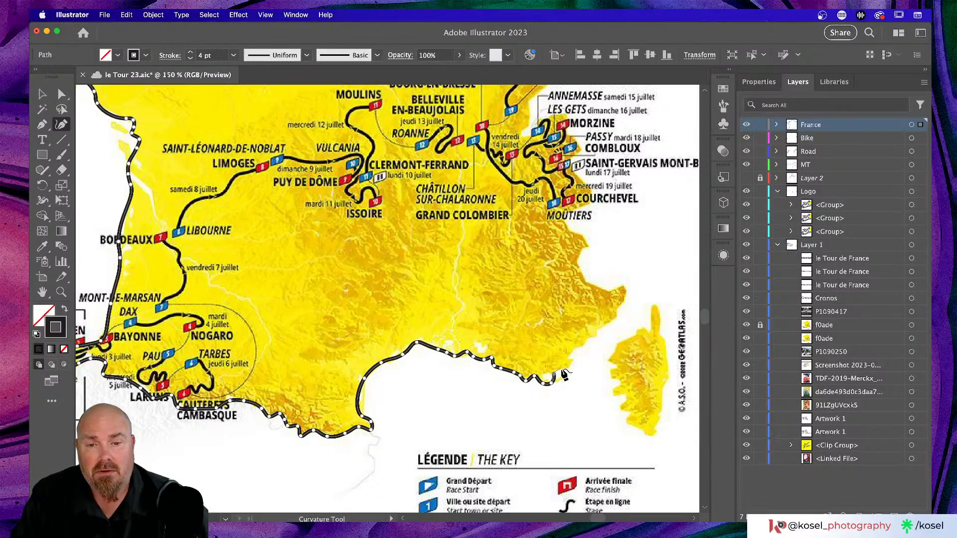
Examine the traced France outline in relation to the mountain, road and logo on the whole poster
key(super+minus)
key(super+minus)
key(super+minus)
key(super+minus)
key(super+minus)
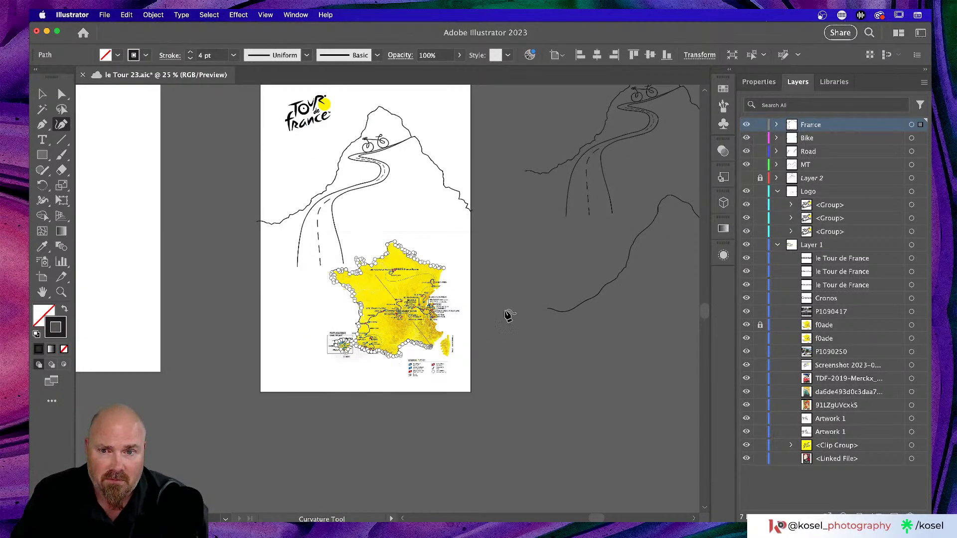
key(super)
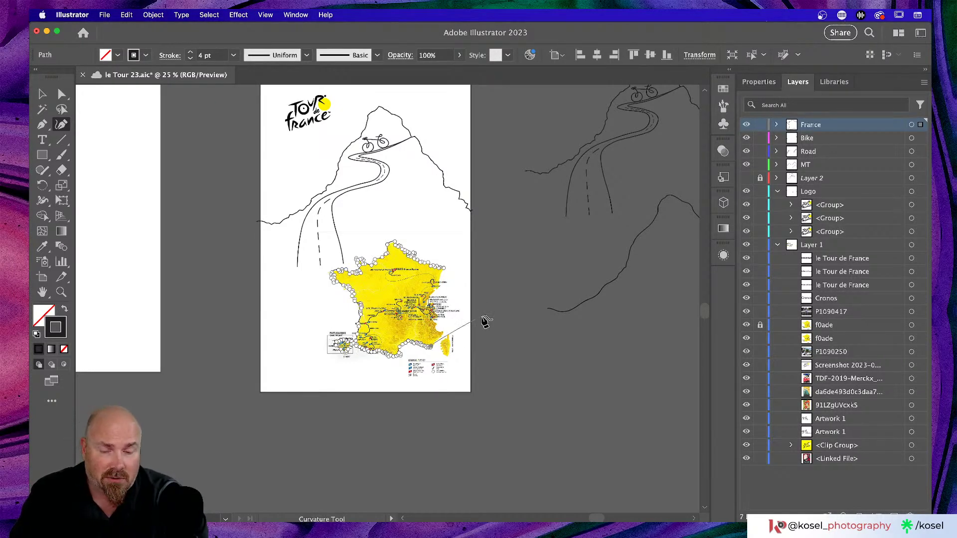
key(super)
Continue the path northeast along the Riviera coast and around France's southeastern tip, leaving out Corsica
key(super+equal)
key(super+equal)
key(super+equal)
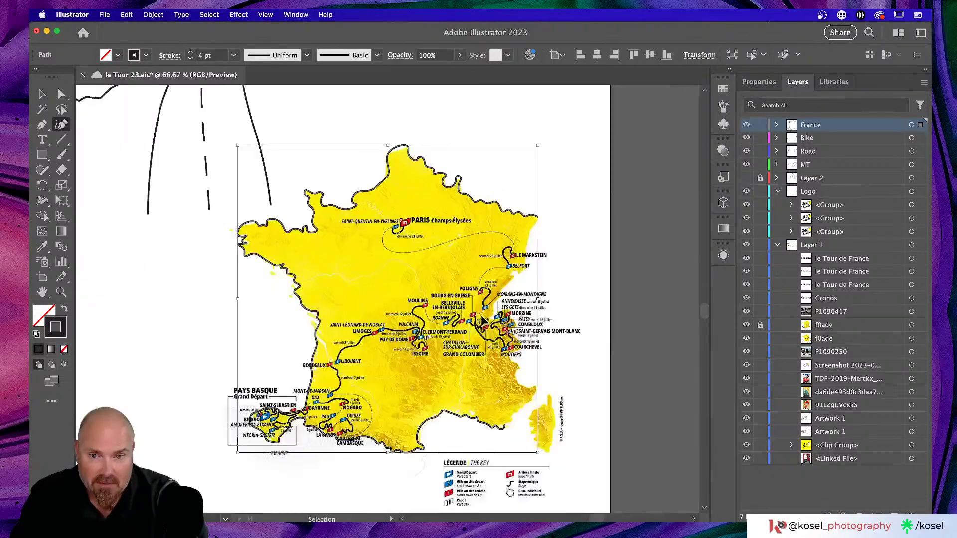
key(super+equal)
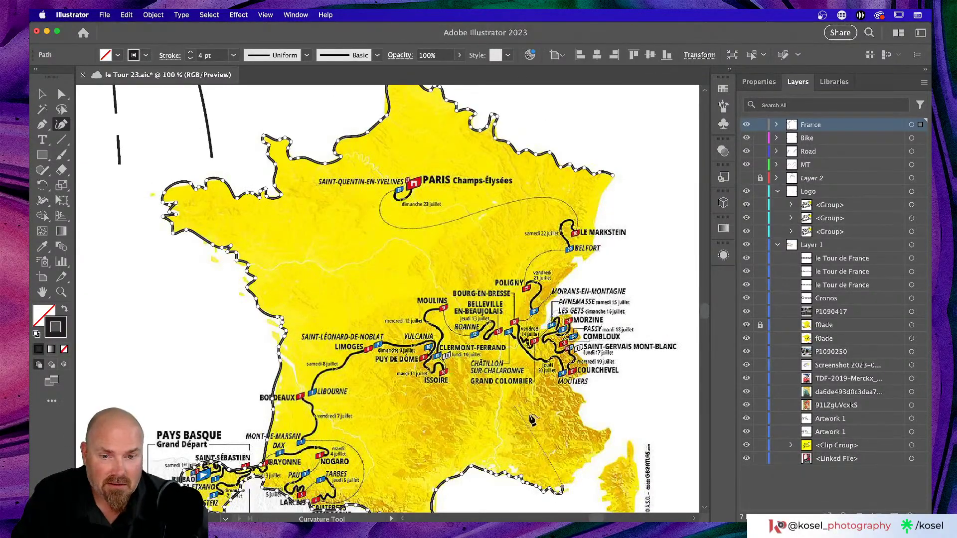
scroll(532, 420, down, 5)
scroll(532, 420, right, 5)
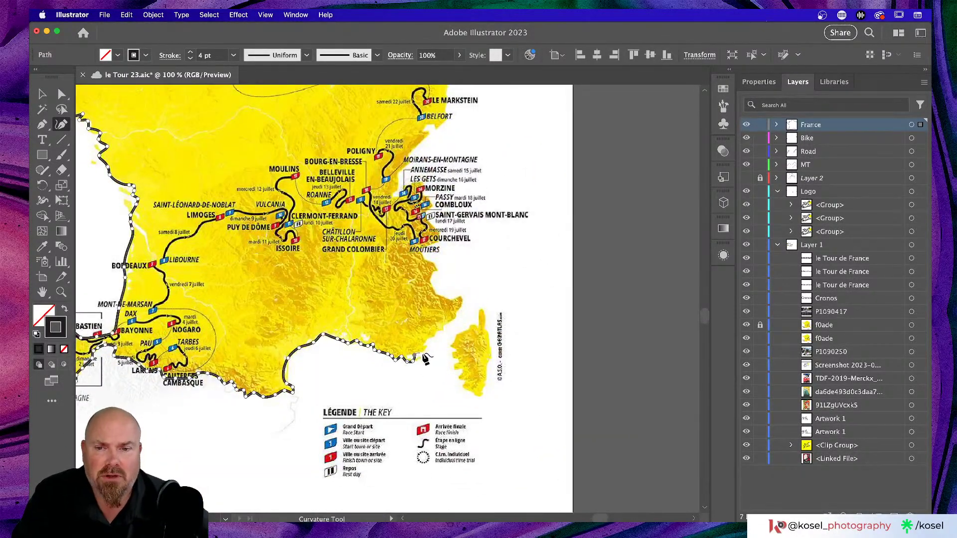
click(424, 350)
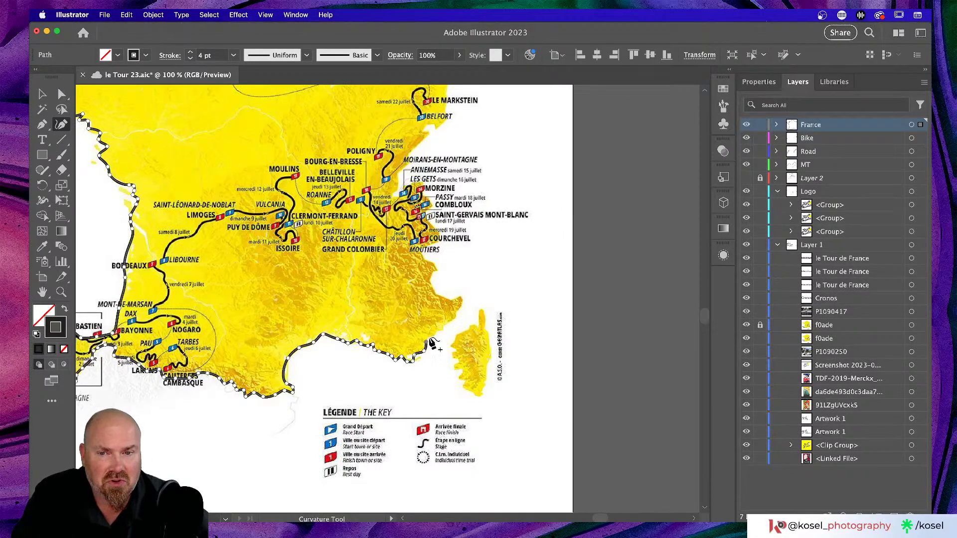
click(431, 340)
click(443, 330)
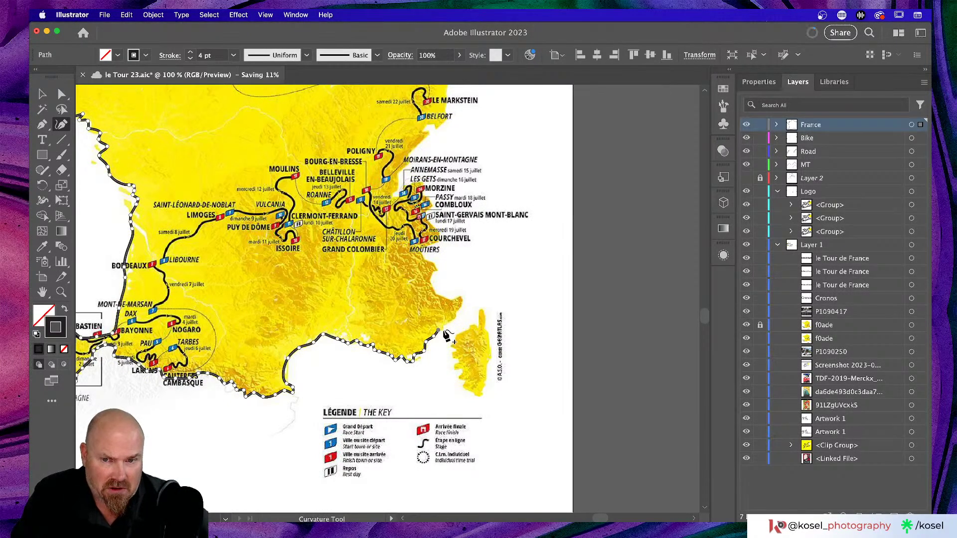
click(447, 328)
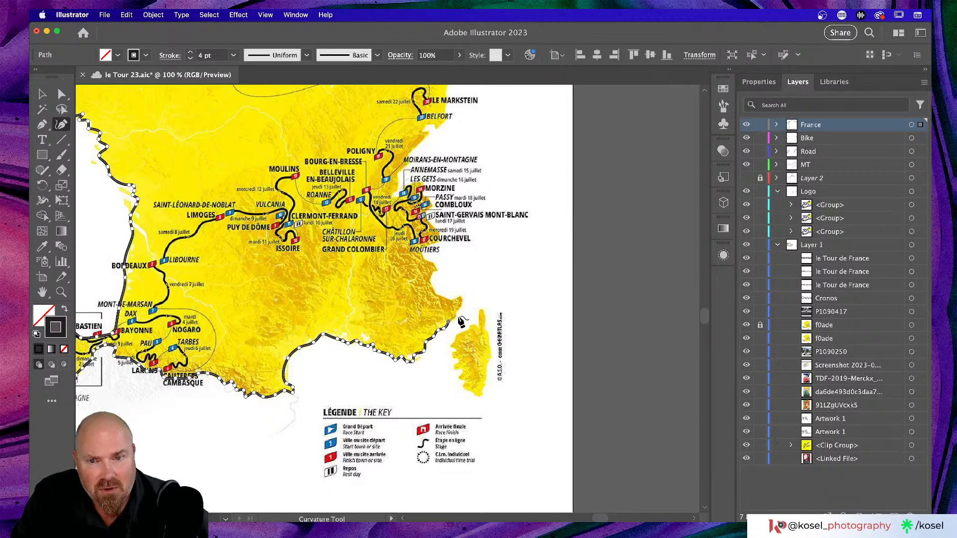
click(457, 313)
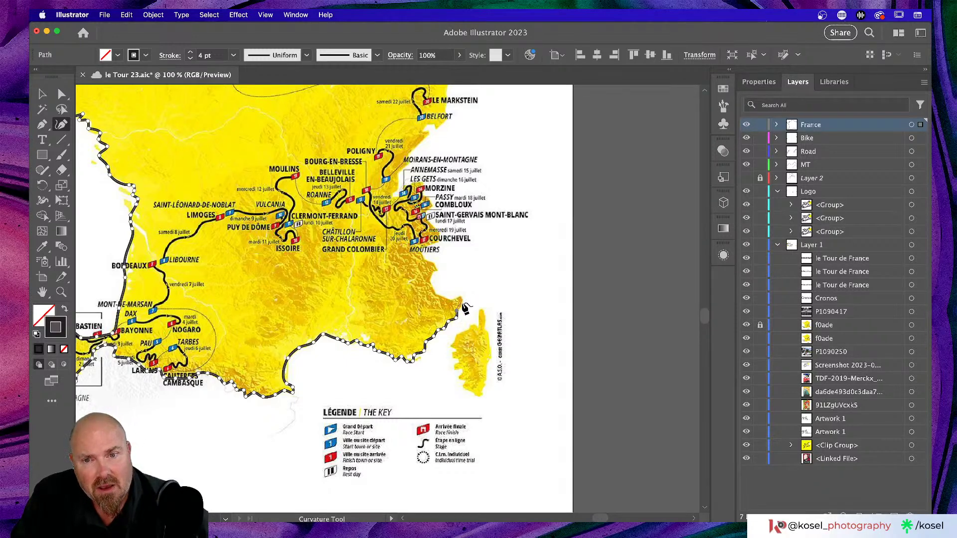
click(459, 295)
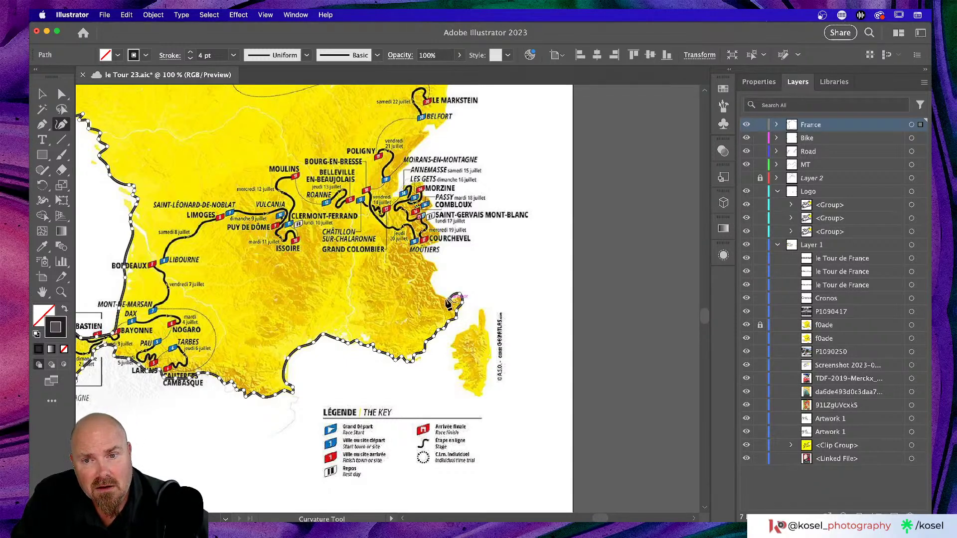
Trace the eastern border north through the Alps and along the Rhine, closing the France outline at its northeastern corner
click(431, 275)
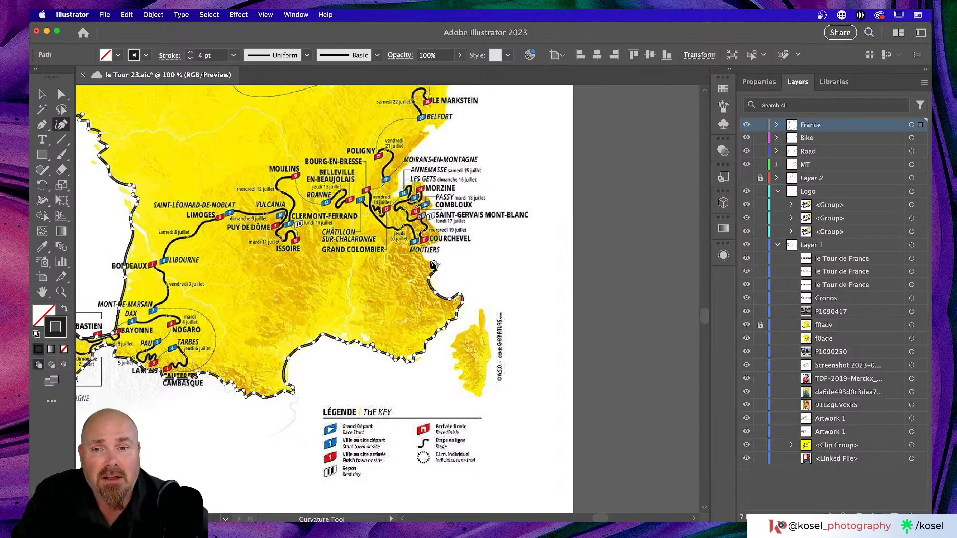
click(426, 259)
click(420, 250)
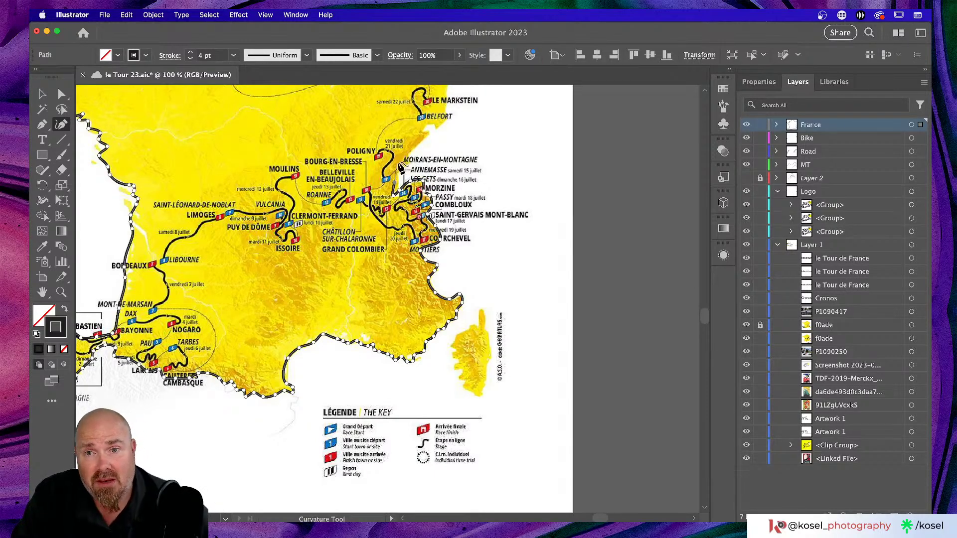
drag(429, 155, 385, 251)
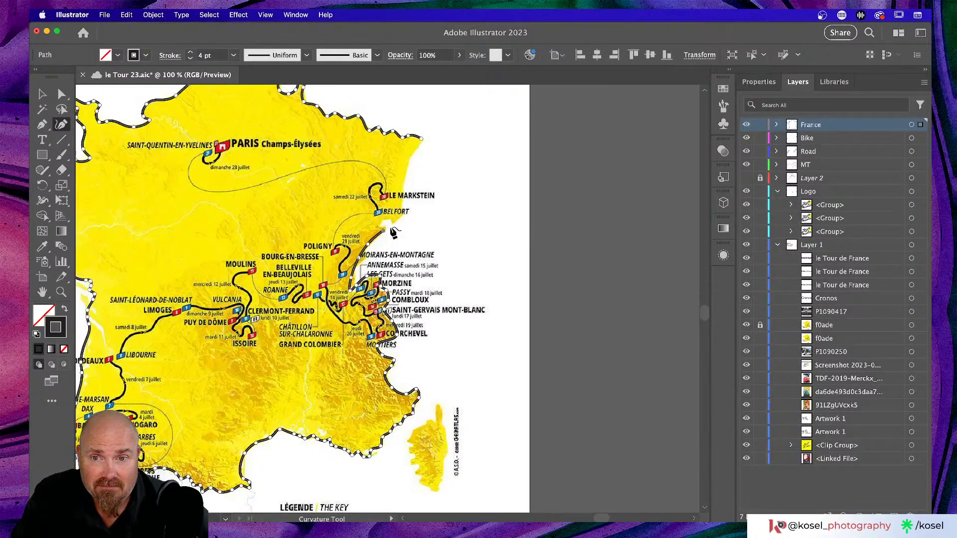
click(406, 172)
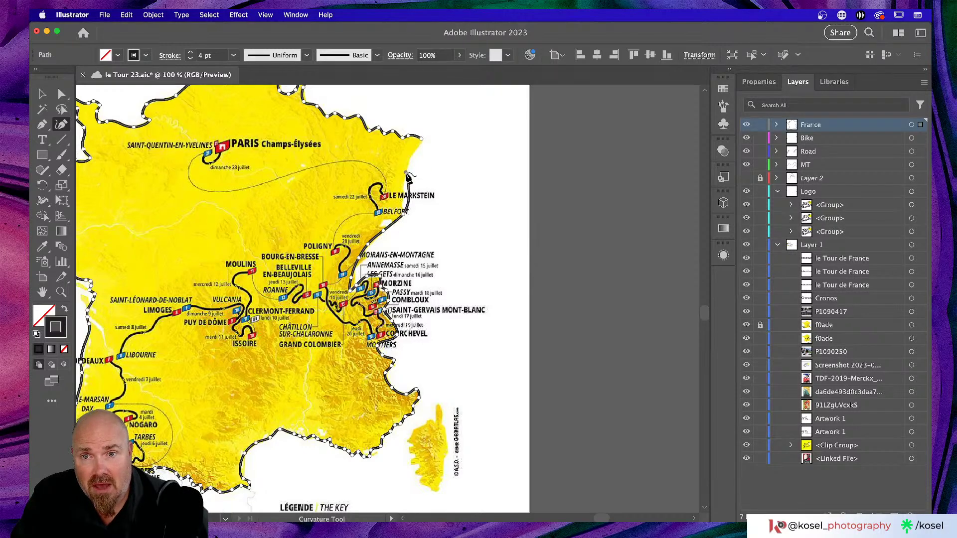
click(422, 144)
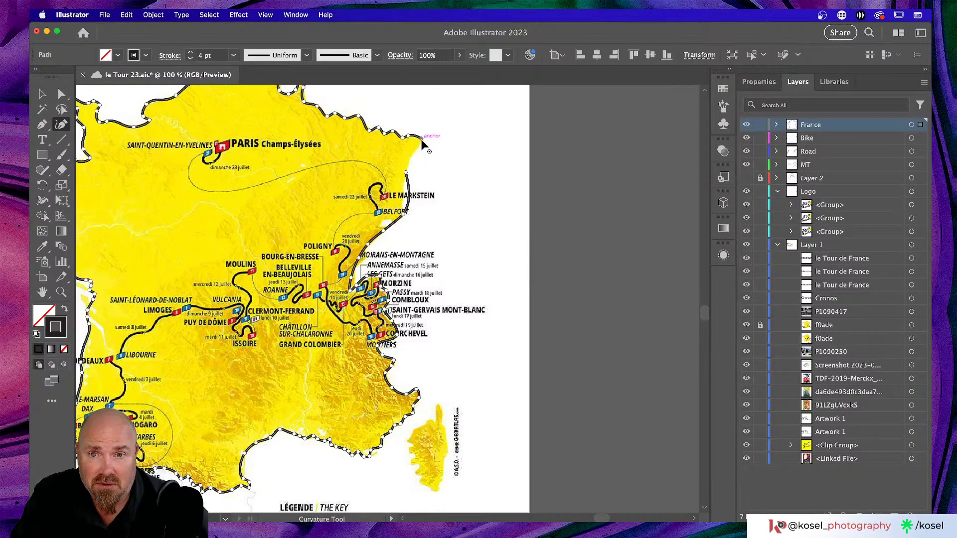
click(407, 172)
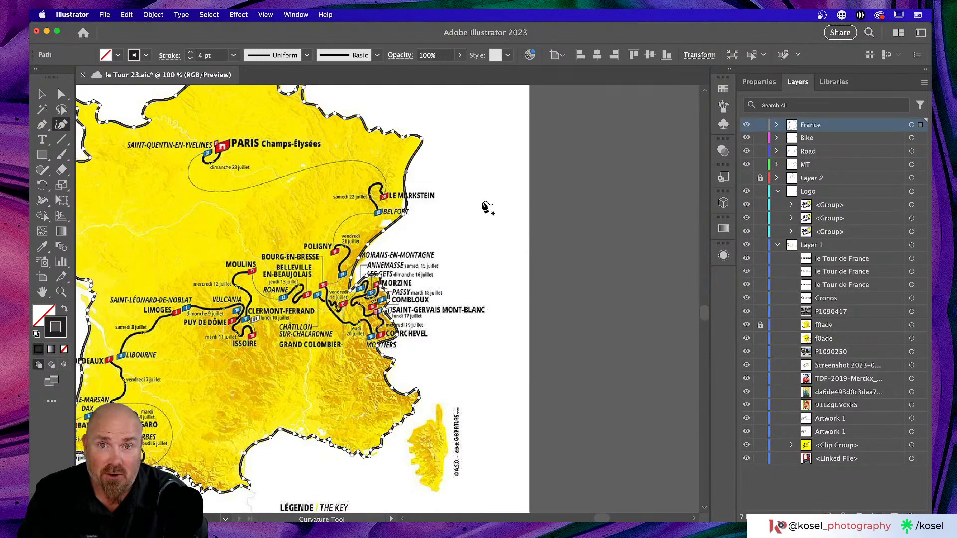
Place a spare copy of the finished France outline on the pasteboard beside the poster, below the spare mountain and road
key(super+minus)
key(super+minus)
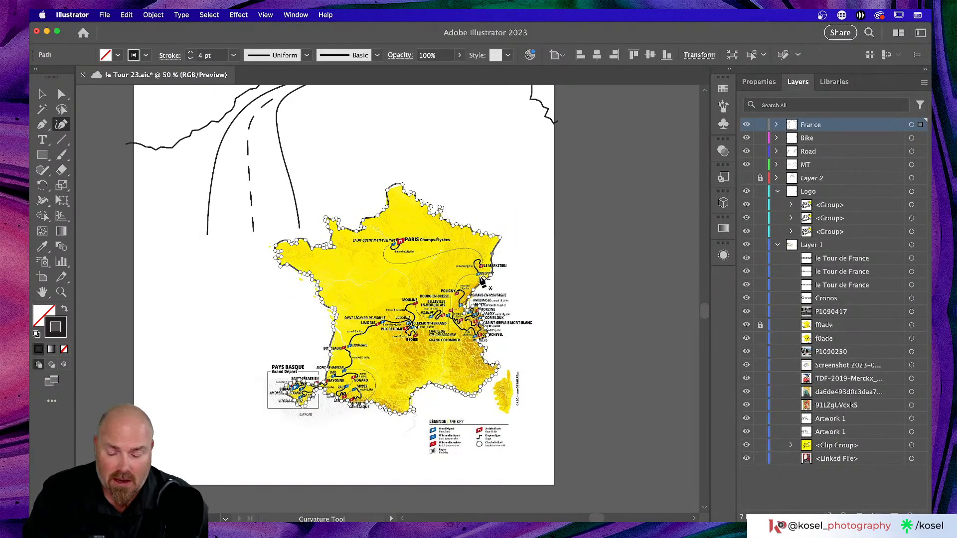
key(v)
click(527, 262)
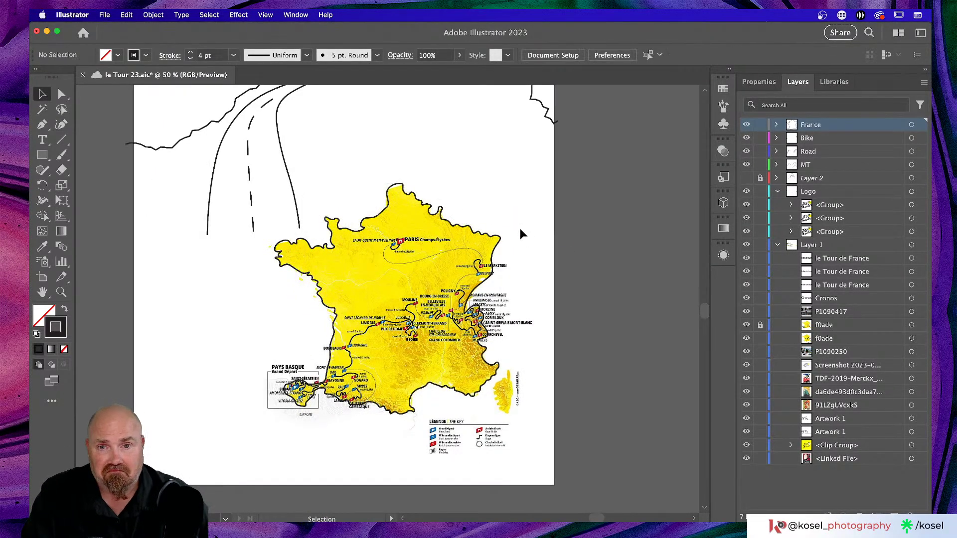
key(super+z)
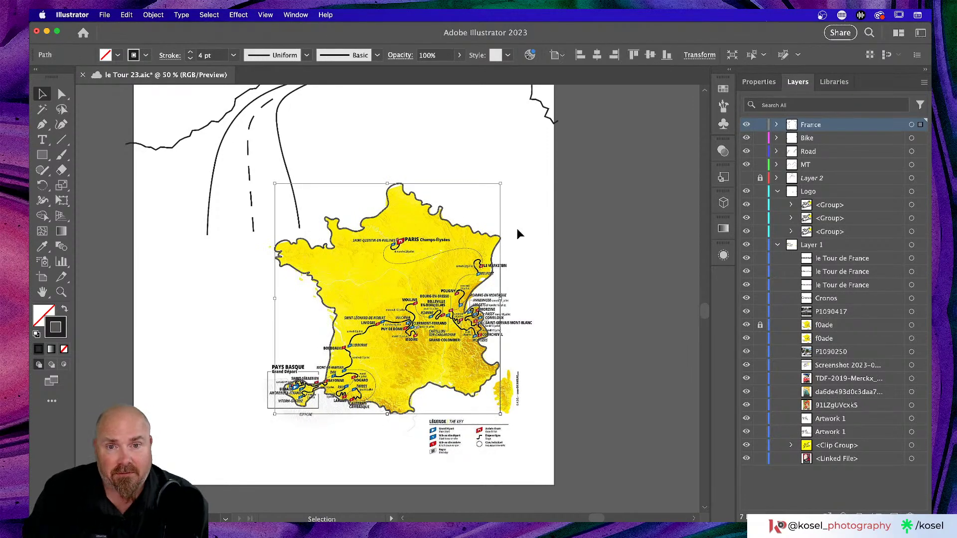
scroll(532, 239, right, 6)
scroll(531, 242, down, 4)
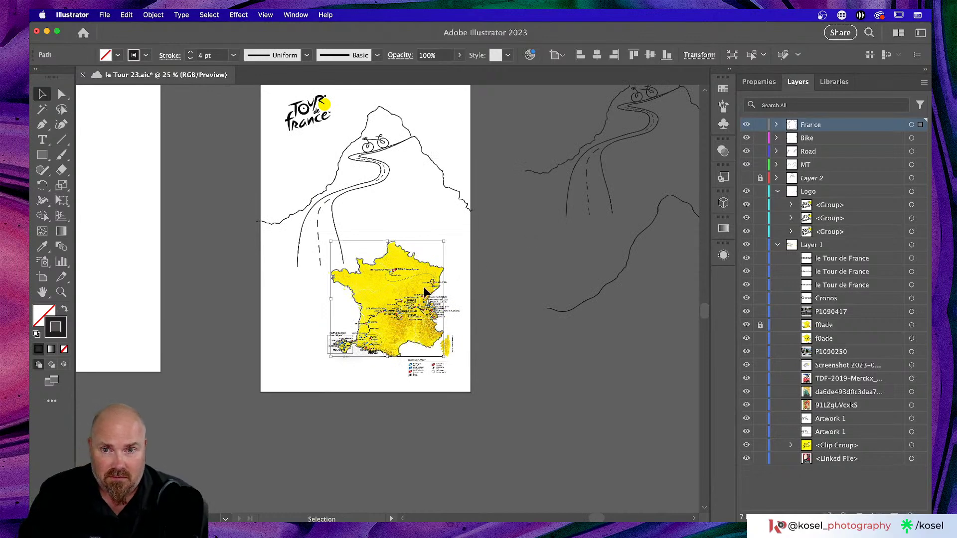
drag(443, 273, 679, 368)
click(501, 428)
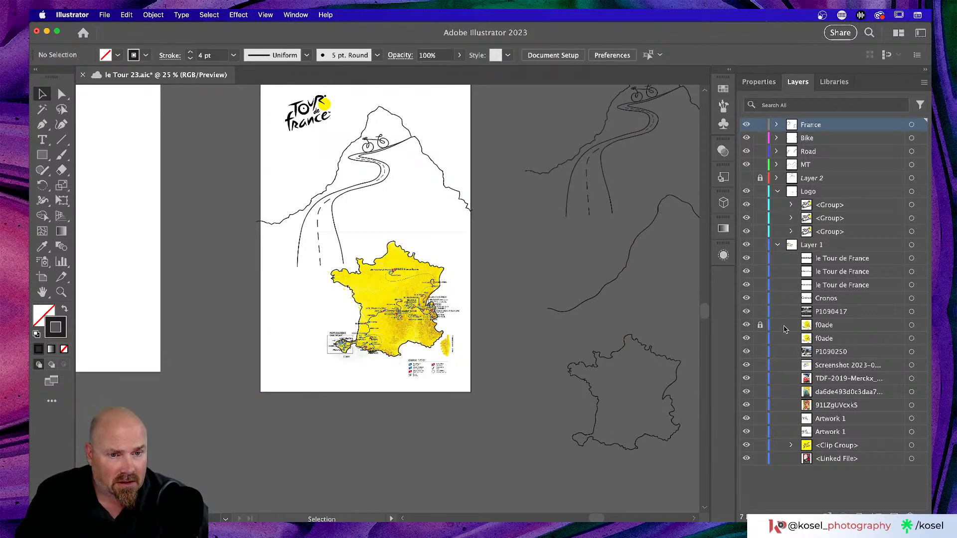
Hide the locked f0ade map image so only the traced France outline shows on the poster
click(746, 325)
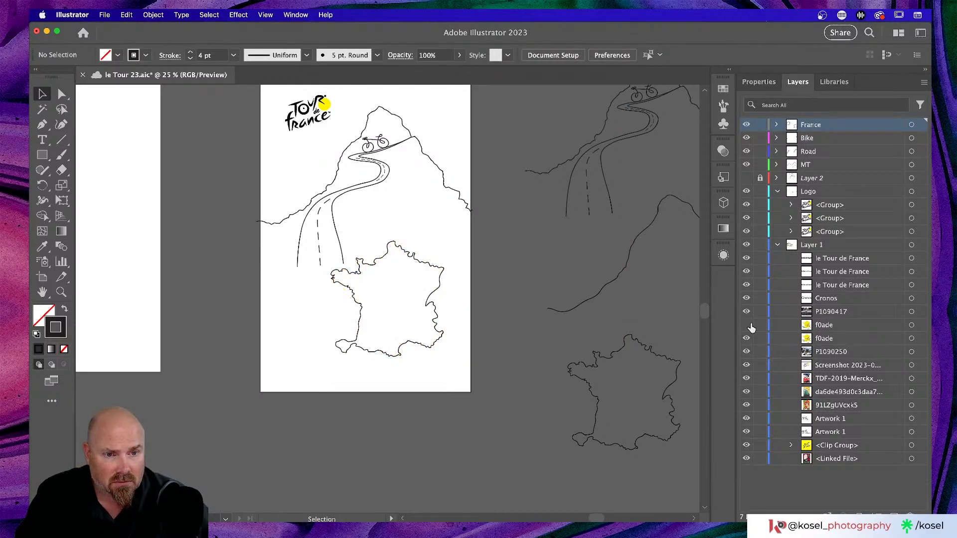
key(super+equal)
key(super+equal)
key(super+equal)
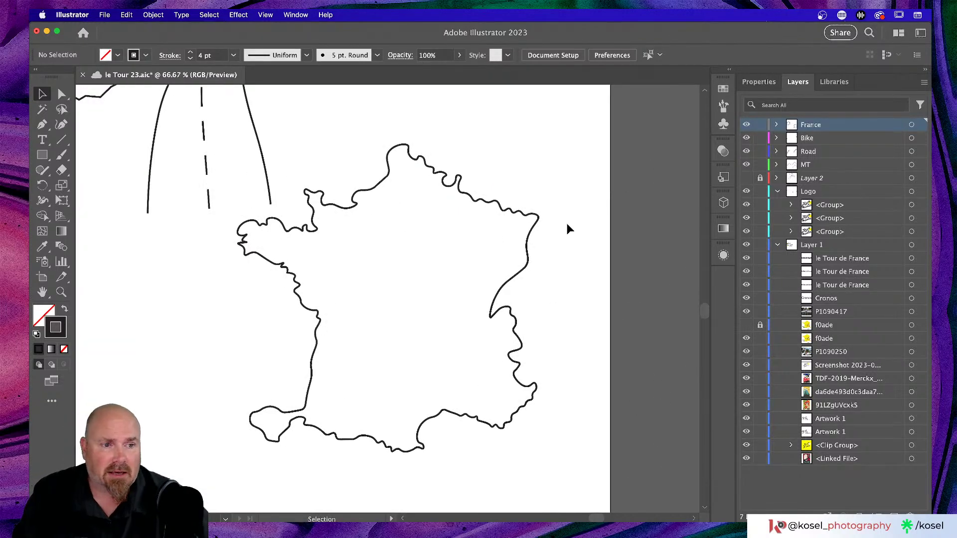
Roughen the poster's France outline with an absolute size of 5 px, detail of 10/in and corner points
click(528, 244)
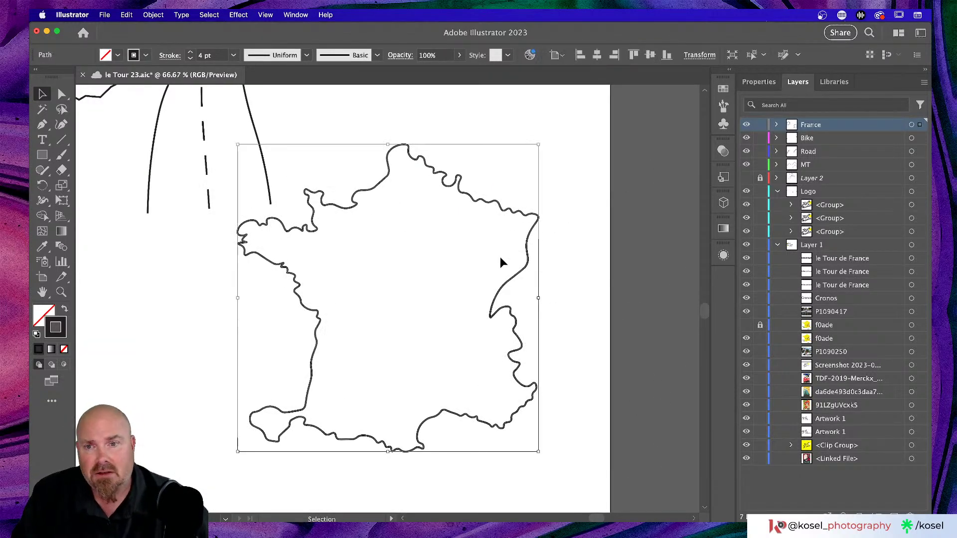
click(151, 15)
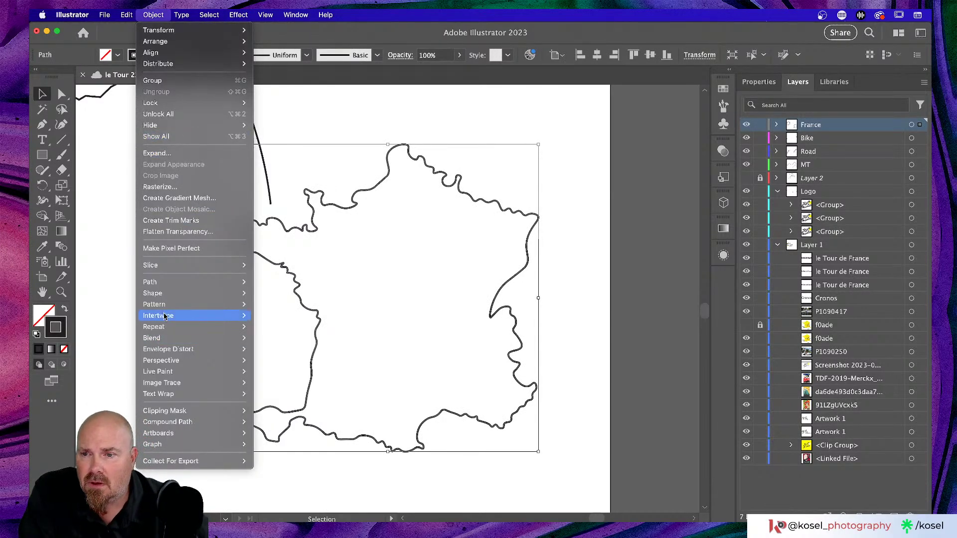
mouse_move(164, 317)
mouse_move(221, 14)
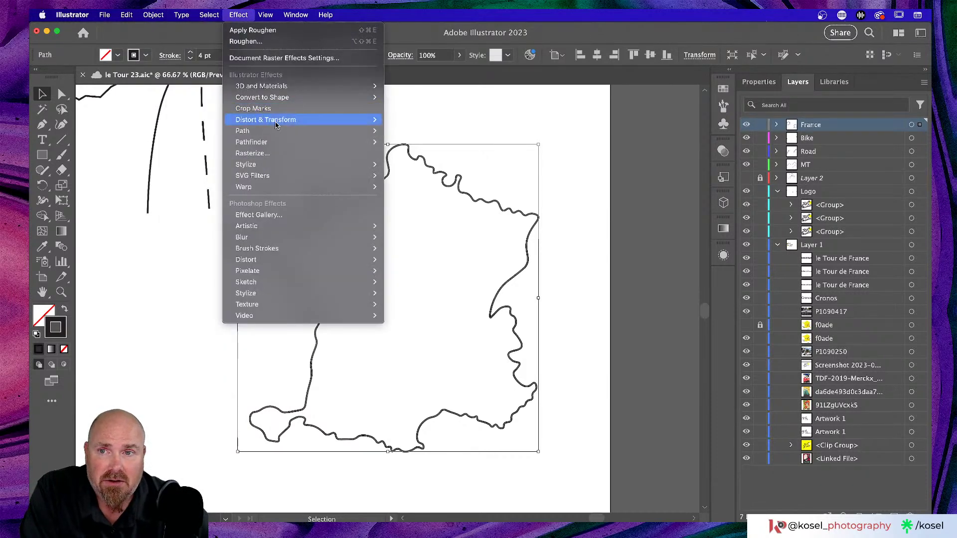
mouse_move(276, 124)
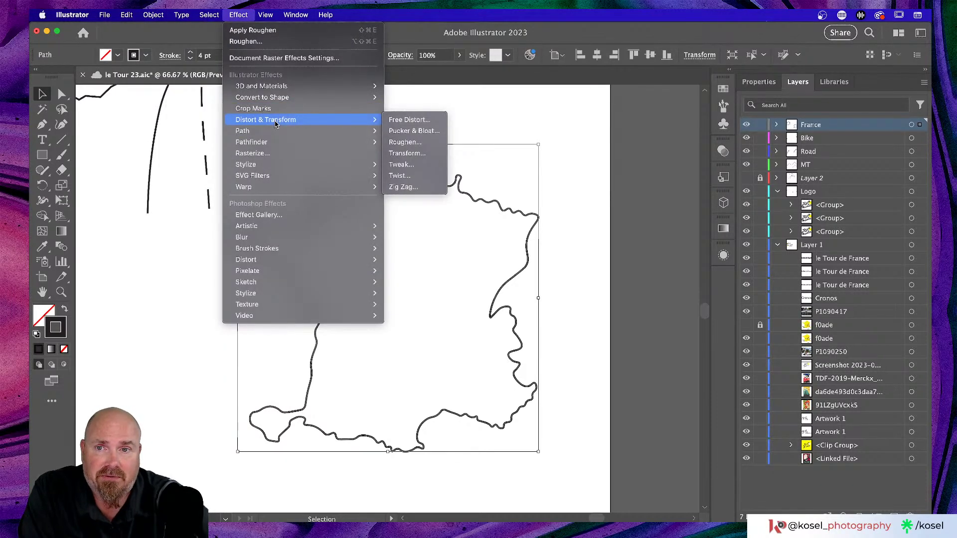
click(405, 142)
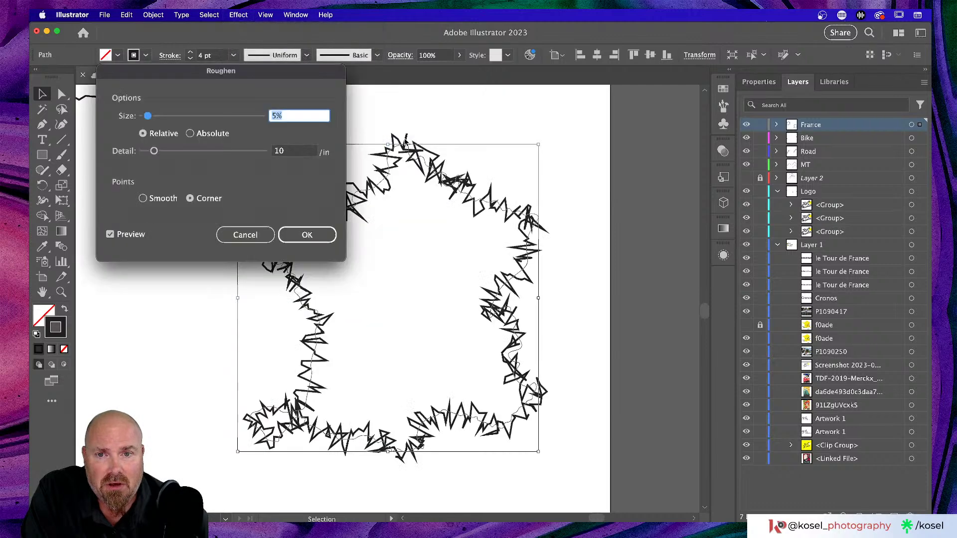
click(190, 133)
drag(182, 81, 659, 113)
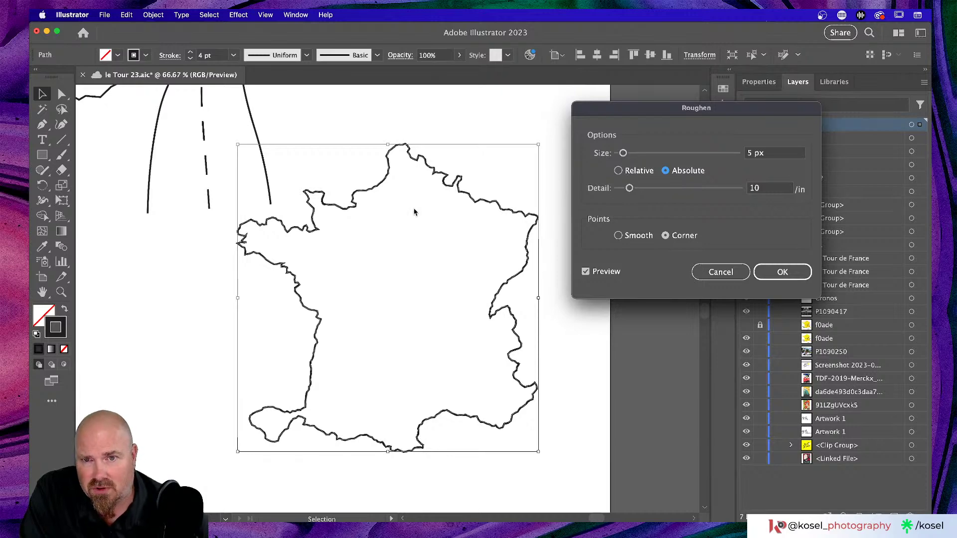
click(806, 280)
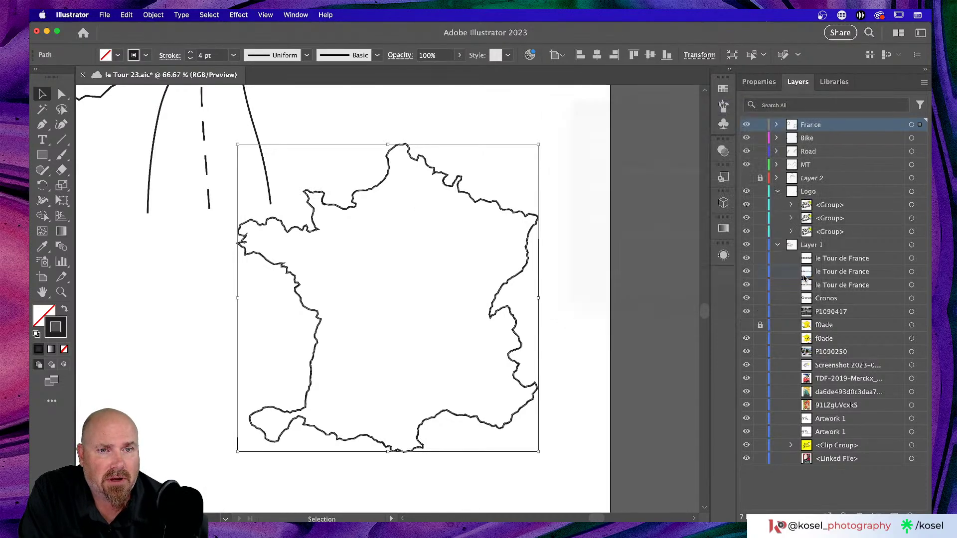
scroll(592, 316, up, 10)
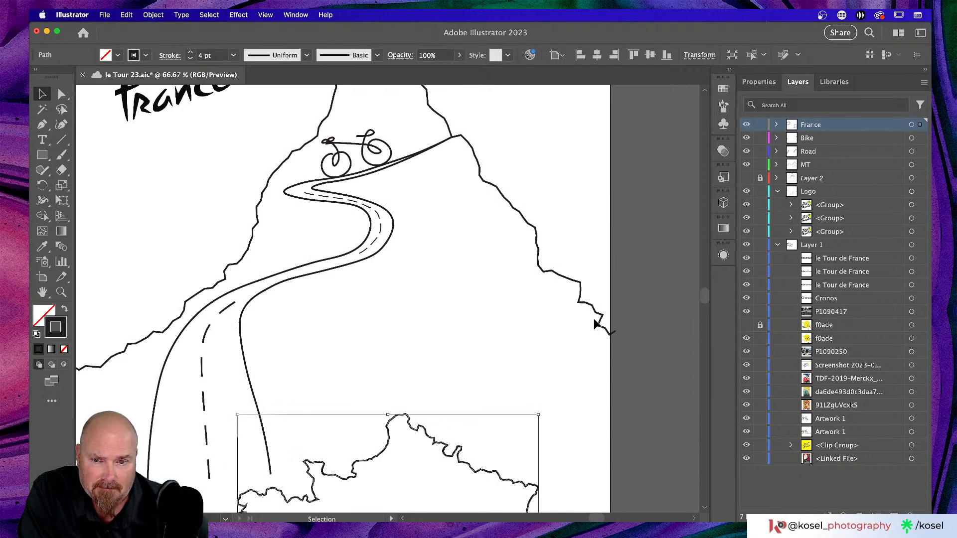
scroll(594, 324, down, 5)
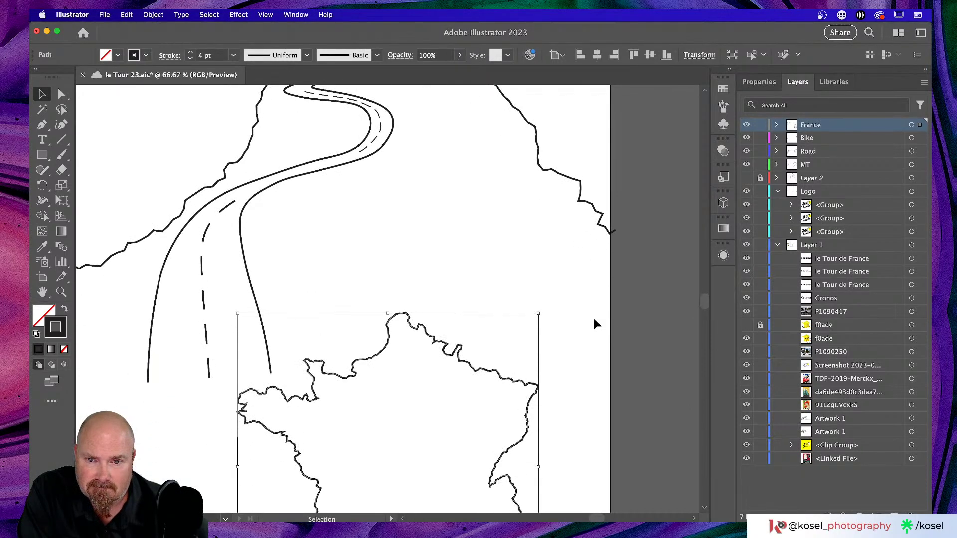
scroll(595, 323, down, 5)
scroll(594, 323, down, 4)
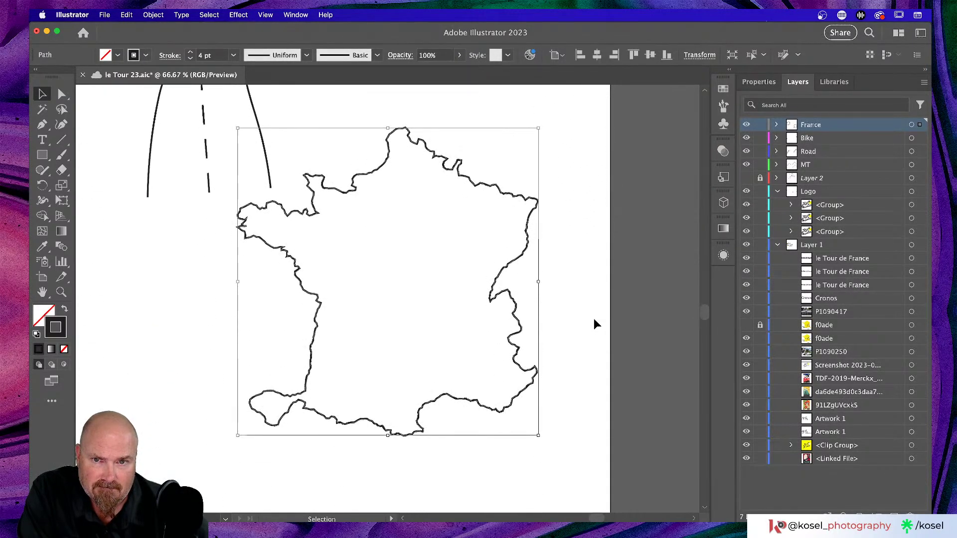
click(594, 320)
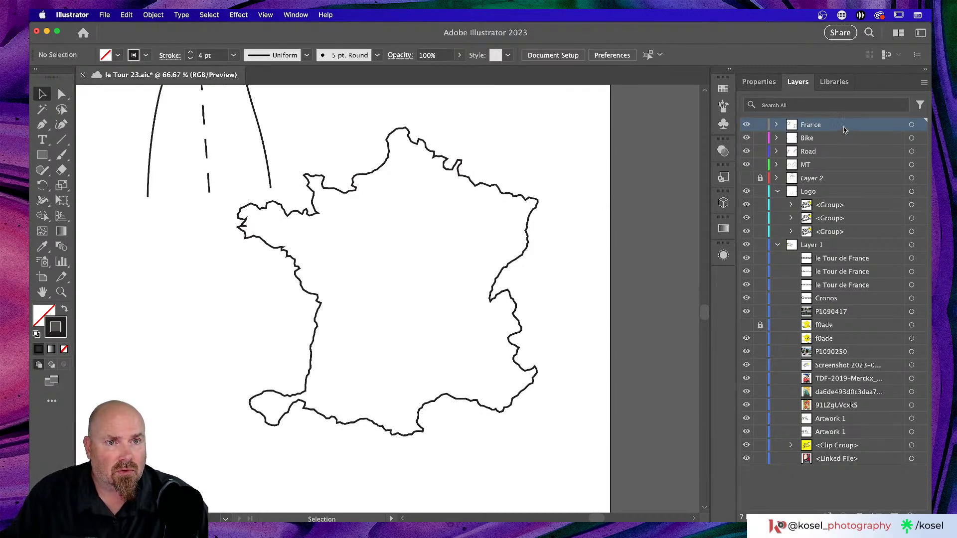
Add a layer named Route above the France layer and lock the France layer
key(super+l)
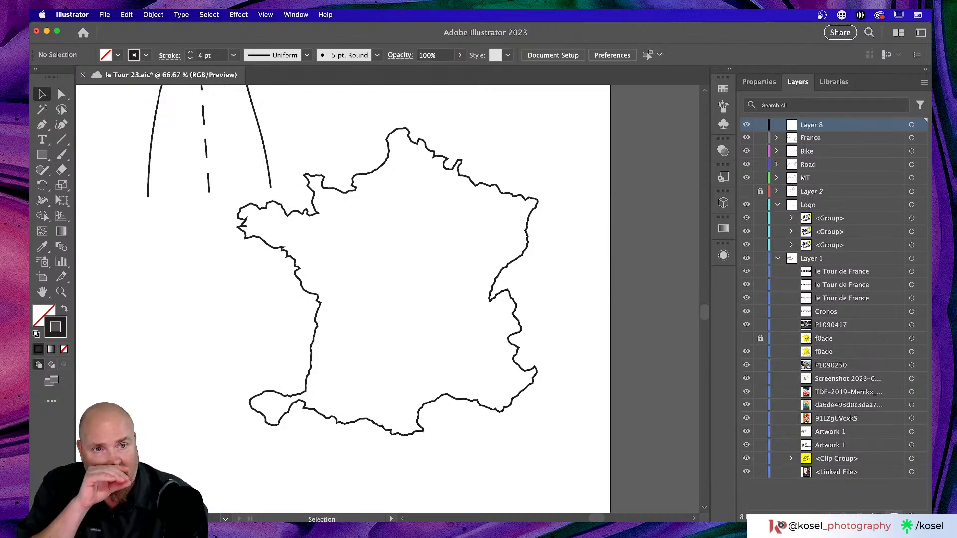
click(759, 138)
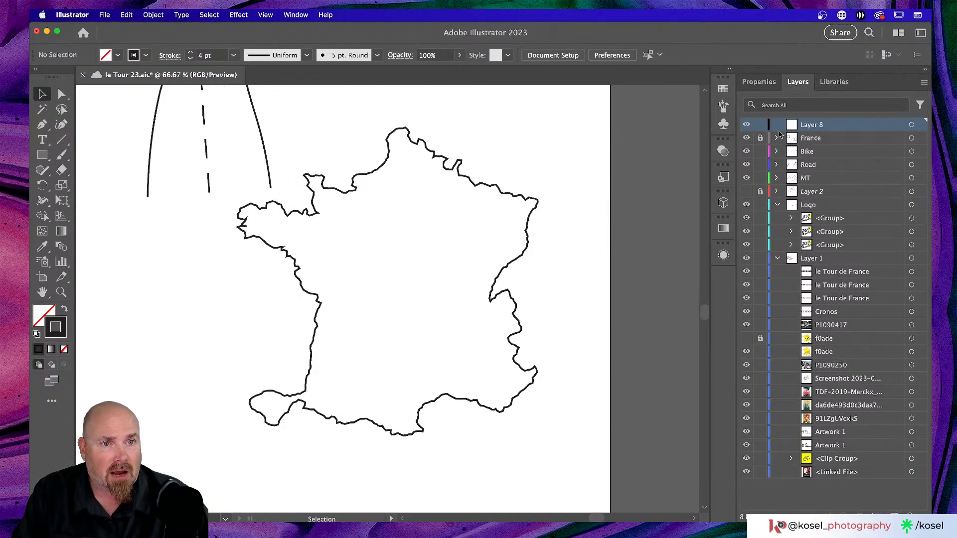
double_click(804, 127)
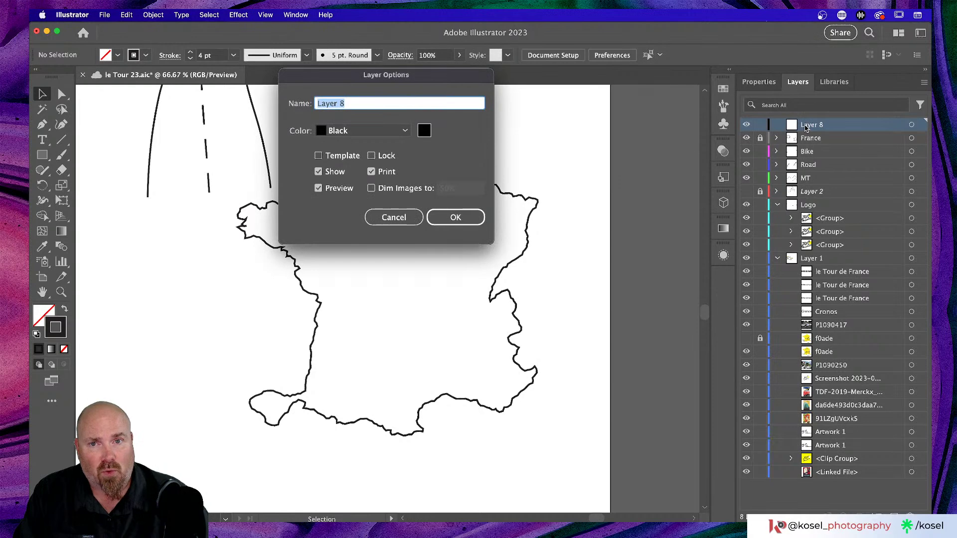
click(381, 217)
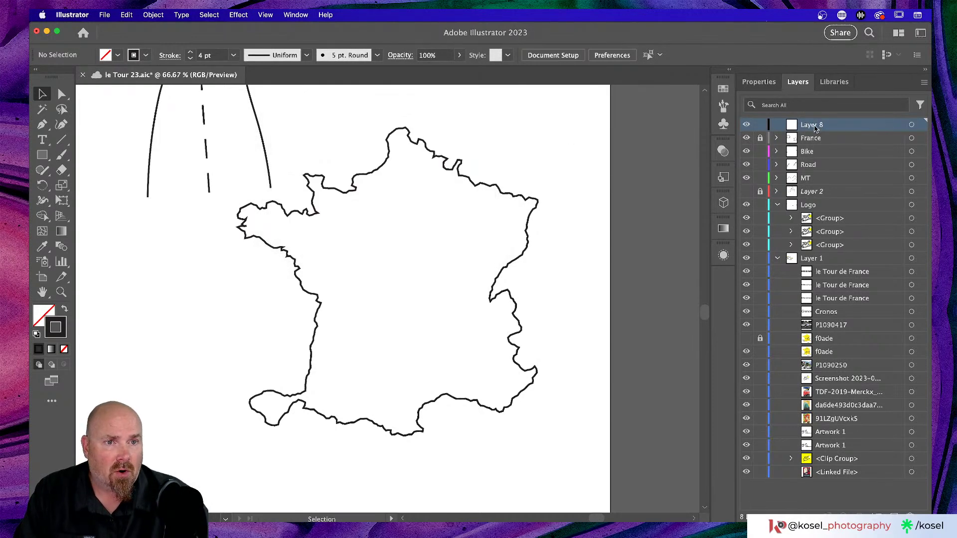
double_click(815, 126)
text(Route)
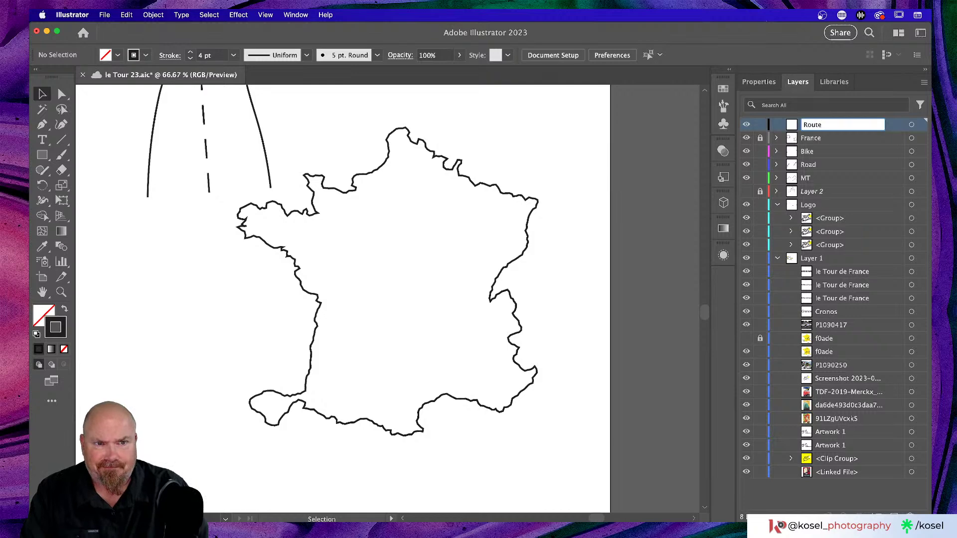
key(Return)
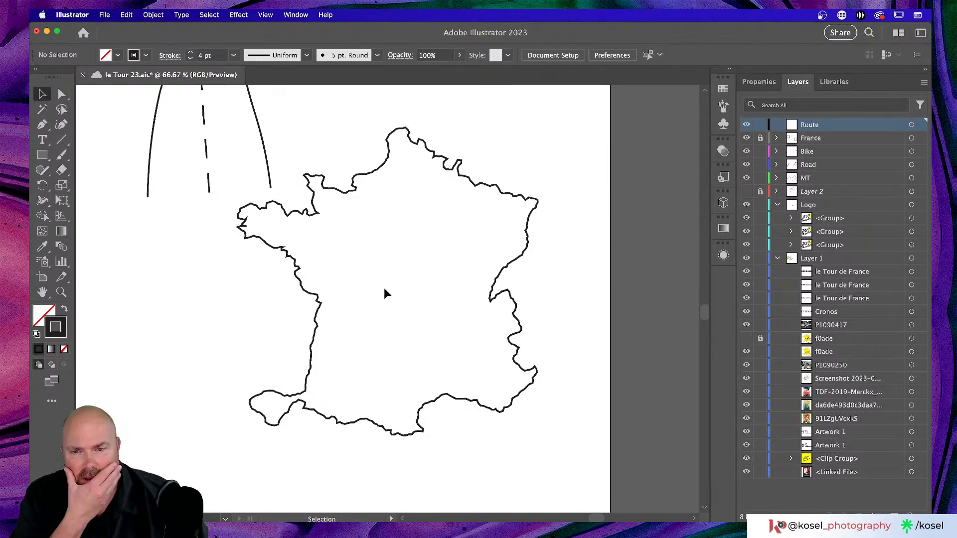
scroll(421, 289, left, 3)
scroll(422, 289, up, 1)
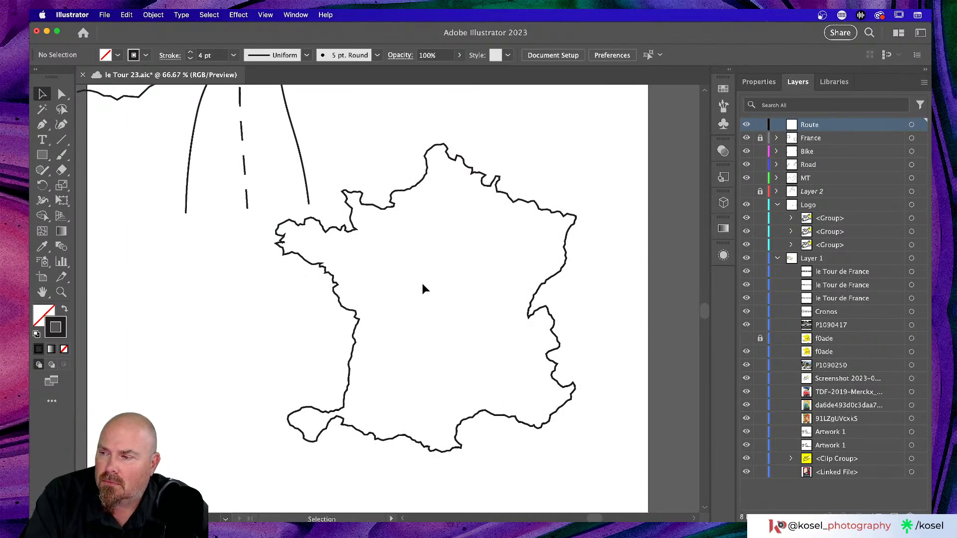
scroll(424, 286, left, 2)
scroll(424, 286, down, 3)
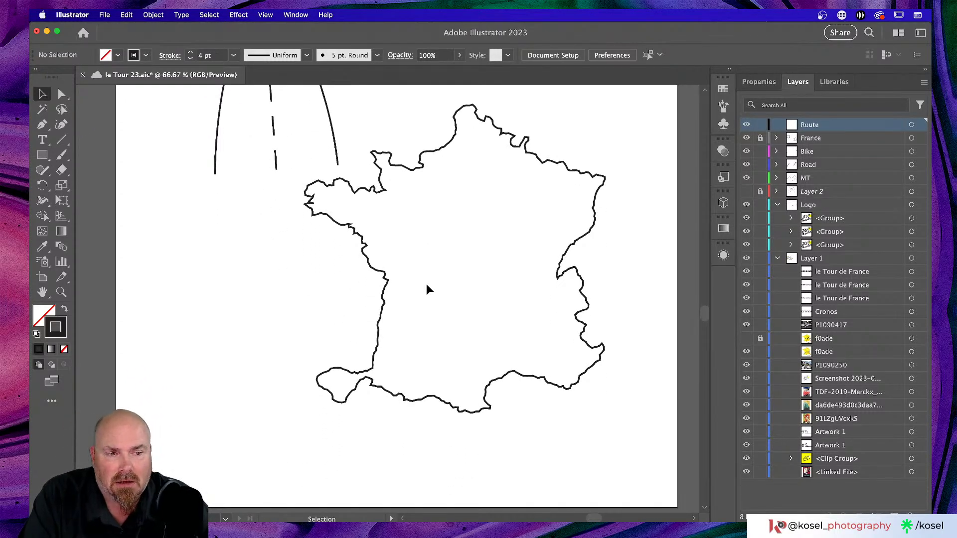
scroll(426, 289, right, 2)
scroll(426, 289, up, 2)
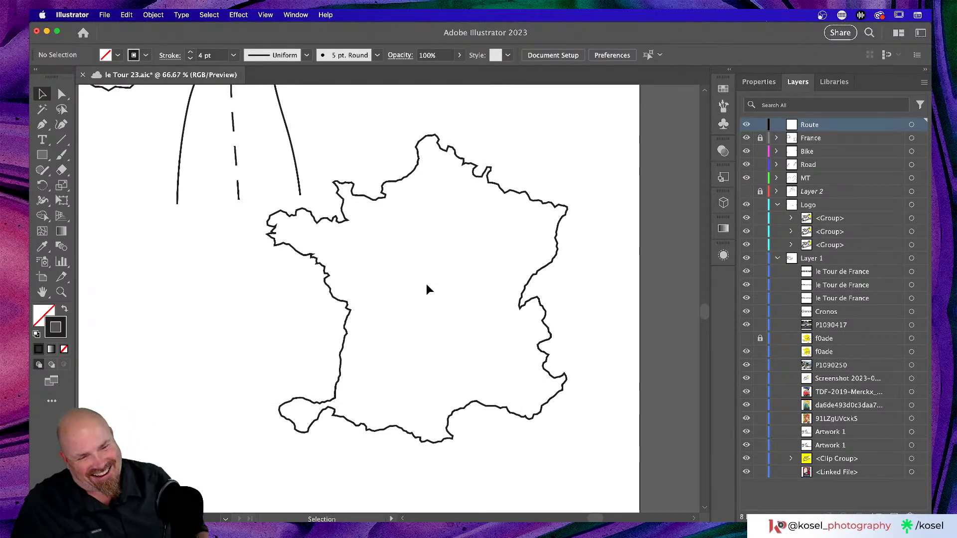
Show the locked f0ade map image again as a reference for the stage routes
click(746, 337)
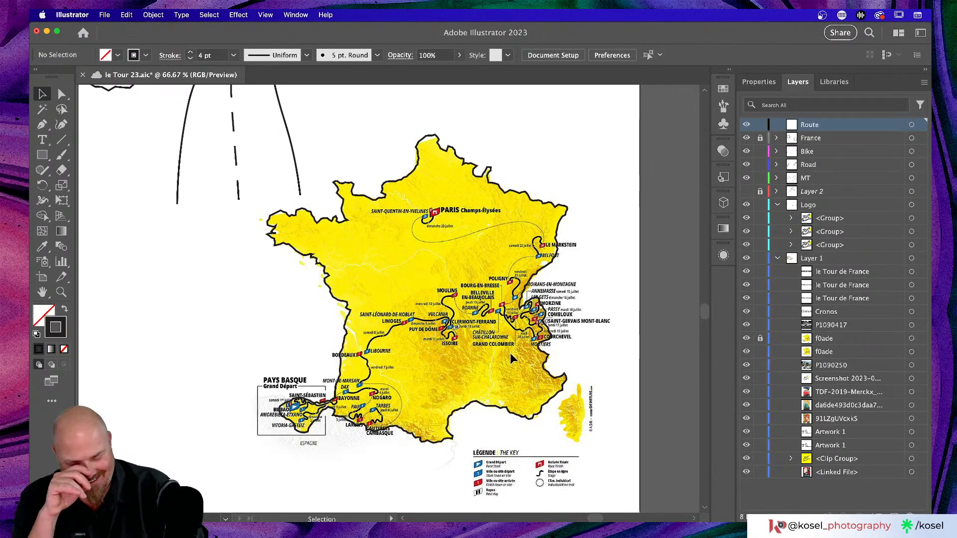
scroll(510, 353, up, 5)
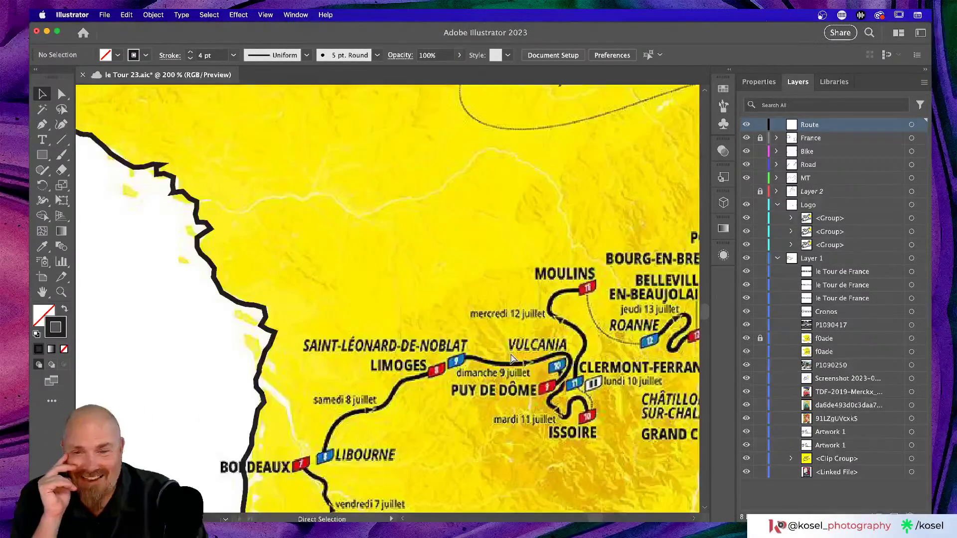
Examine the stage routes on the map from the Moulins area down to the Pays Basque start
scroll(512, 357, up, 2)
scroll(506, 346, down, 10)
scroll(506, 346, left, 3)
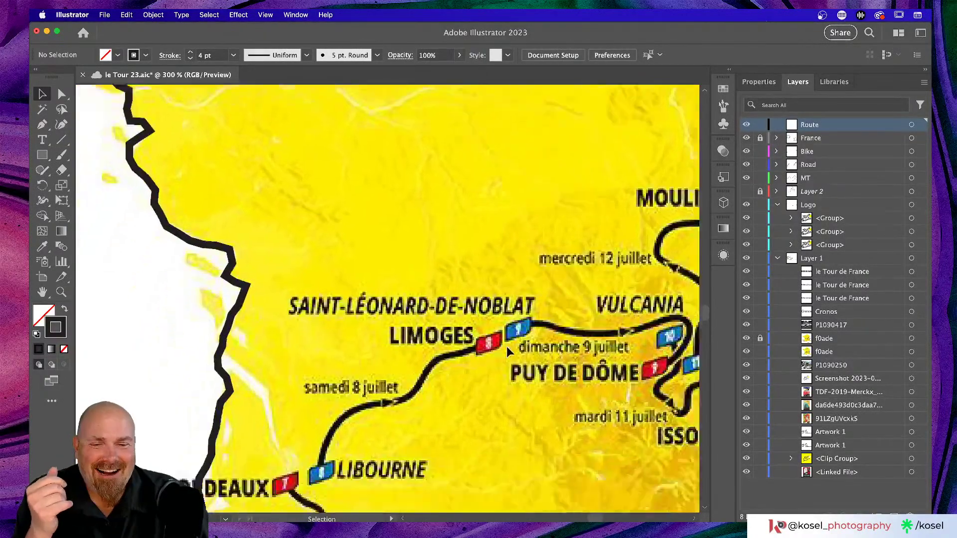
scroll(507, 348, down, 10)
scroll(507, 347, left, 6)
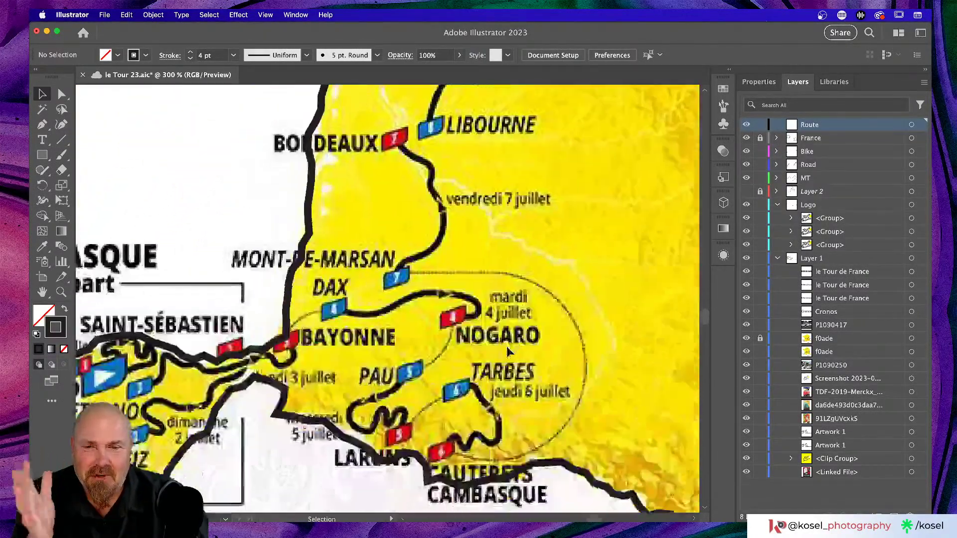
scroll(507, 351, down, 1)
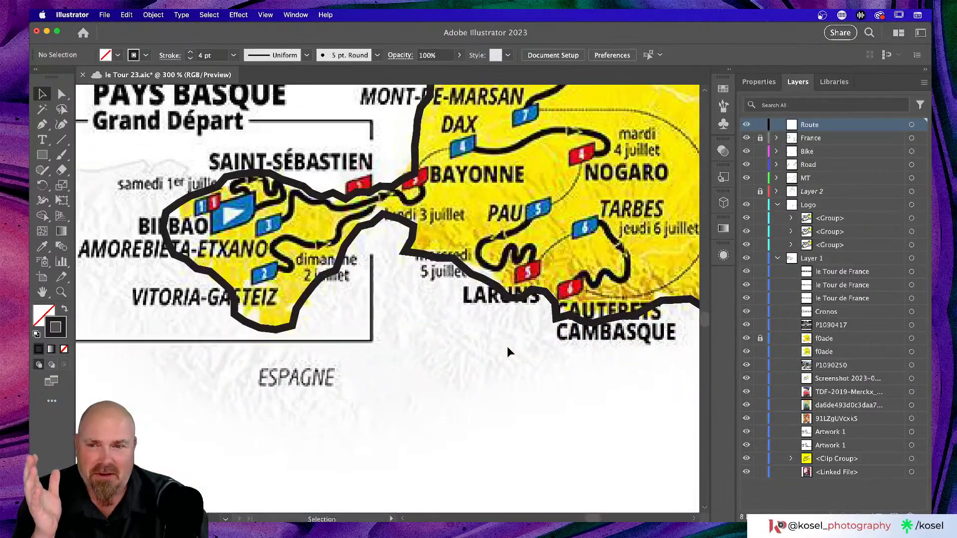
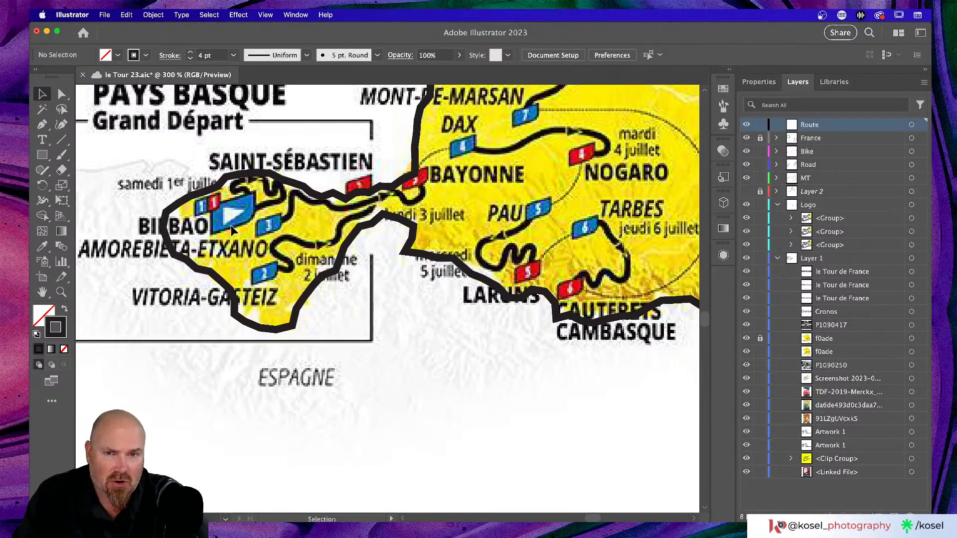
key(super+minus)
key(super+minus)
key(super+minus)
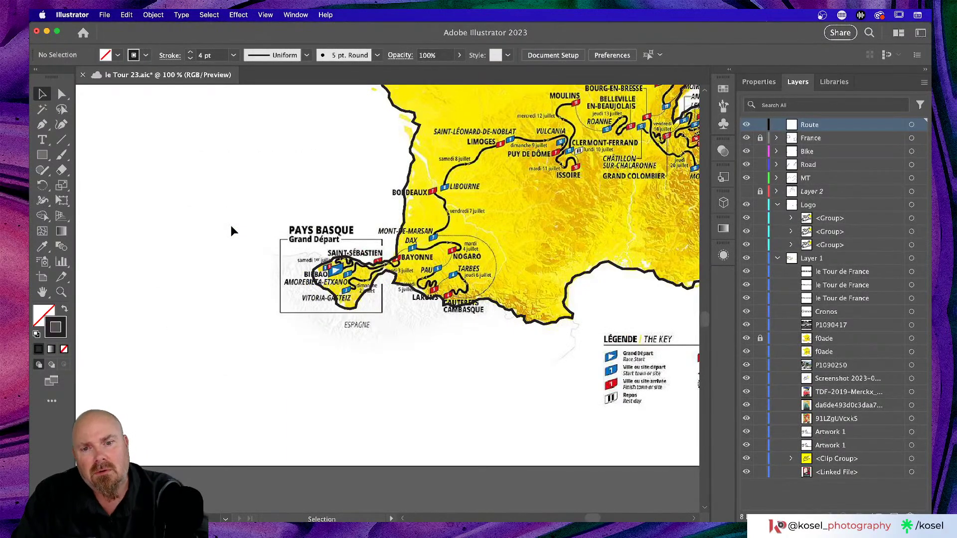
scroll(278, 284, left, 2)
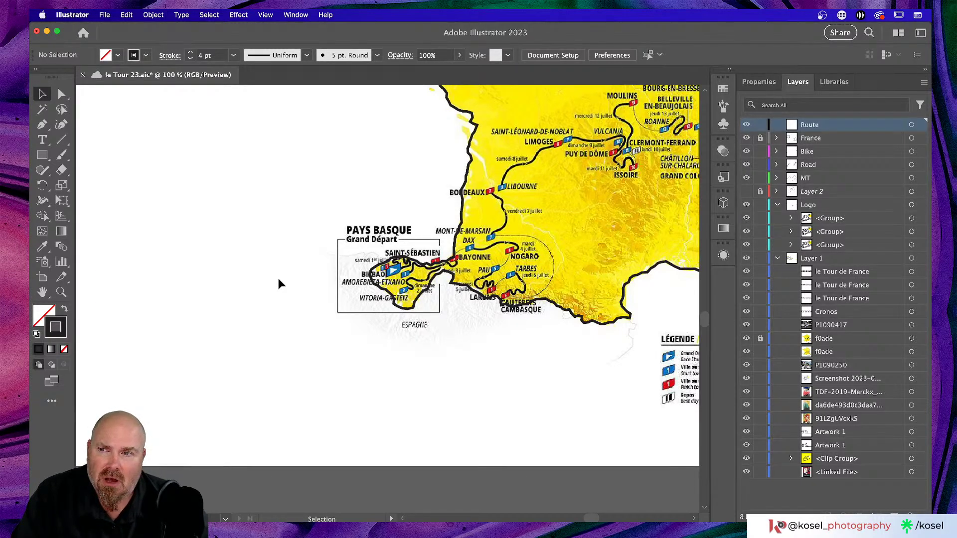
With the Rectangle tool active, set the default stroke to none and the fill to black (C=0 M=0 Y=0 K=100)
click(48, 158)
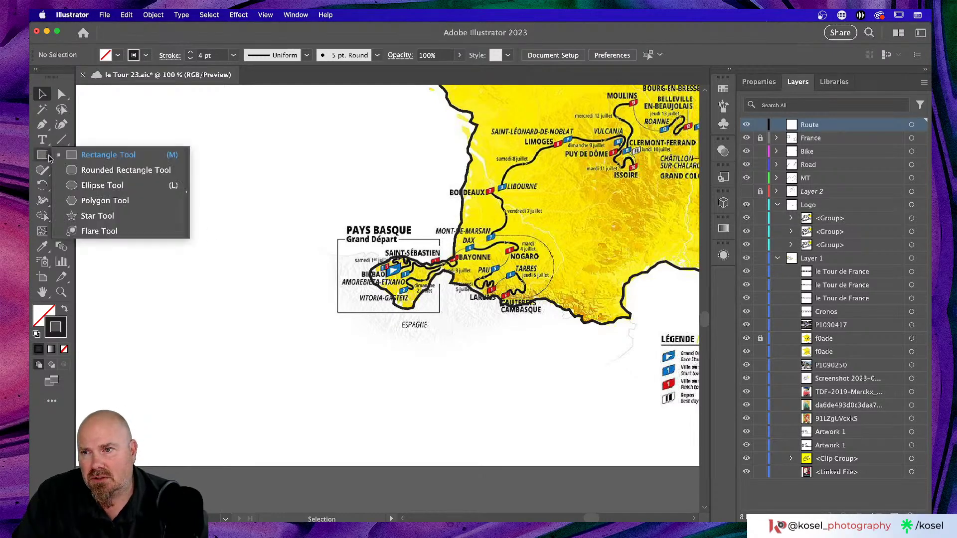
click(112, 155)
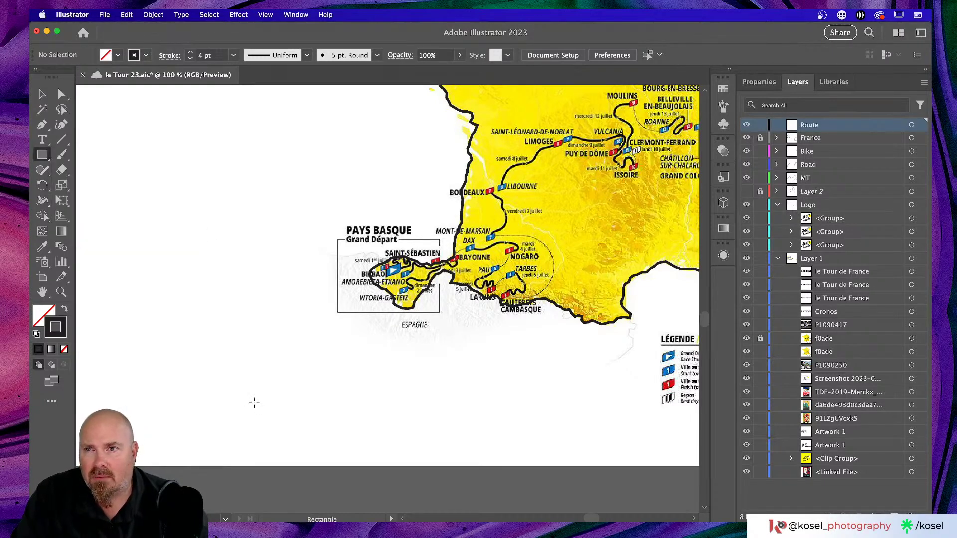
click(145, 55)
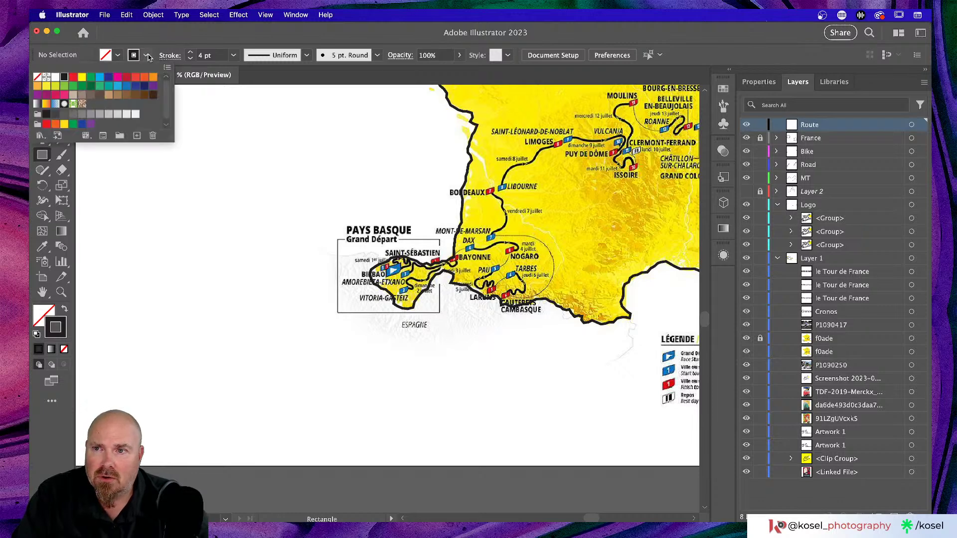
click(38, 77)
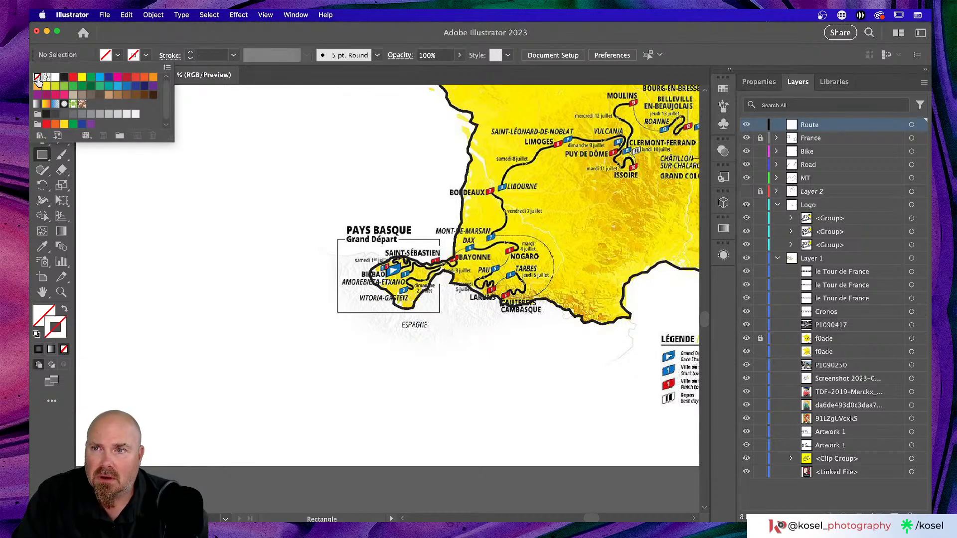
click(118, 56)
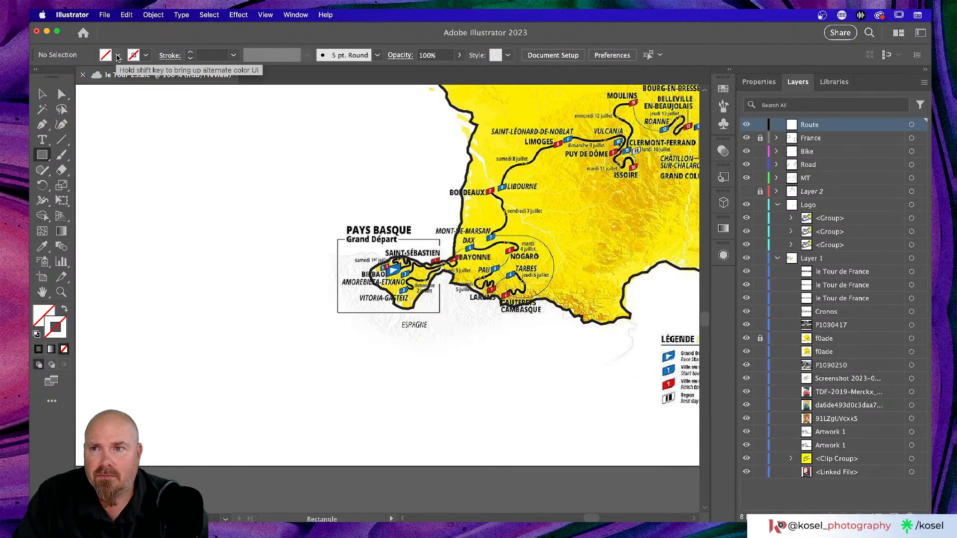
click(118, 56)
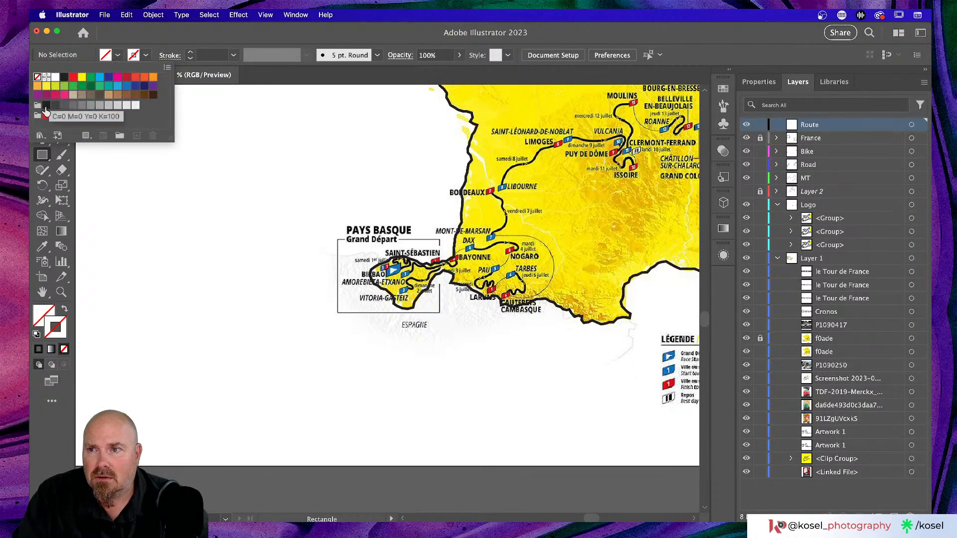
click(46, 106)
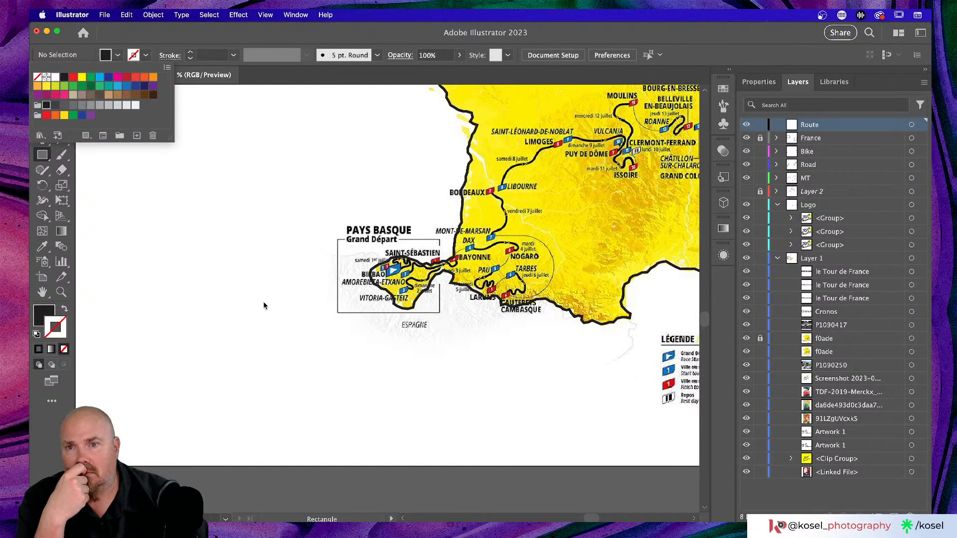
click(237, 191)
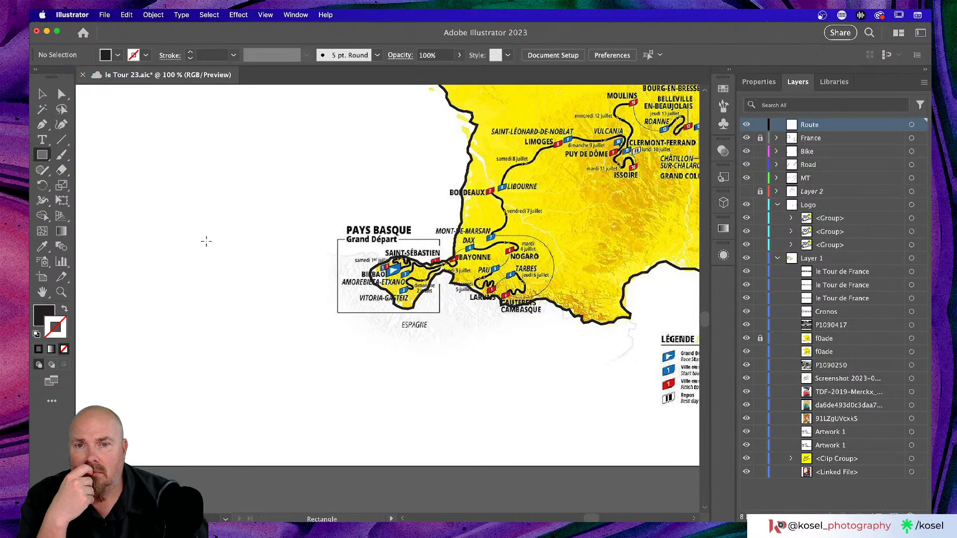
click(42, 93)
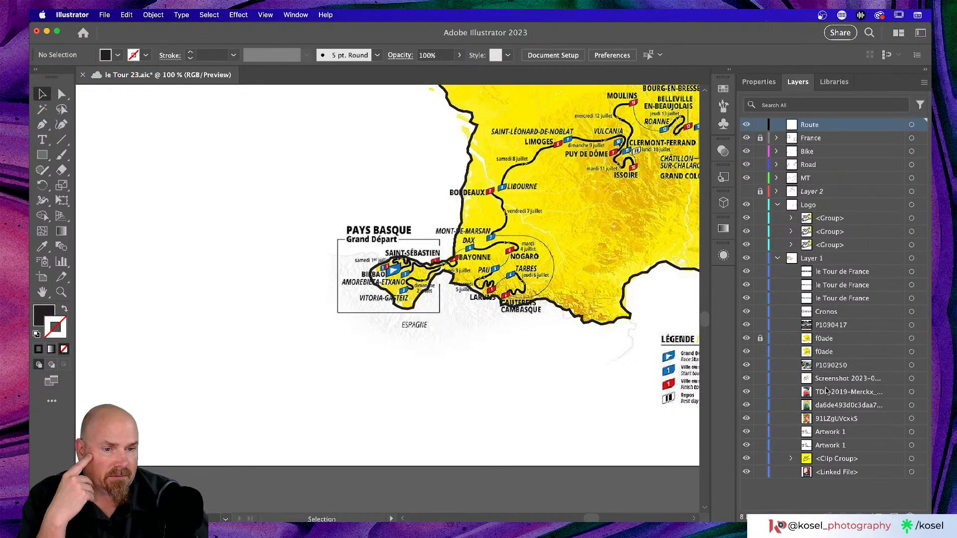
Unlock the locked f0ade map image, check its options and select it on the artboard
click(759, 339)
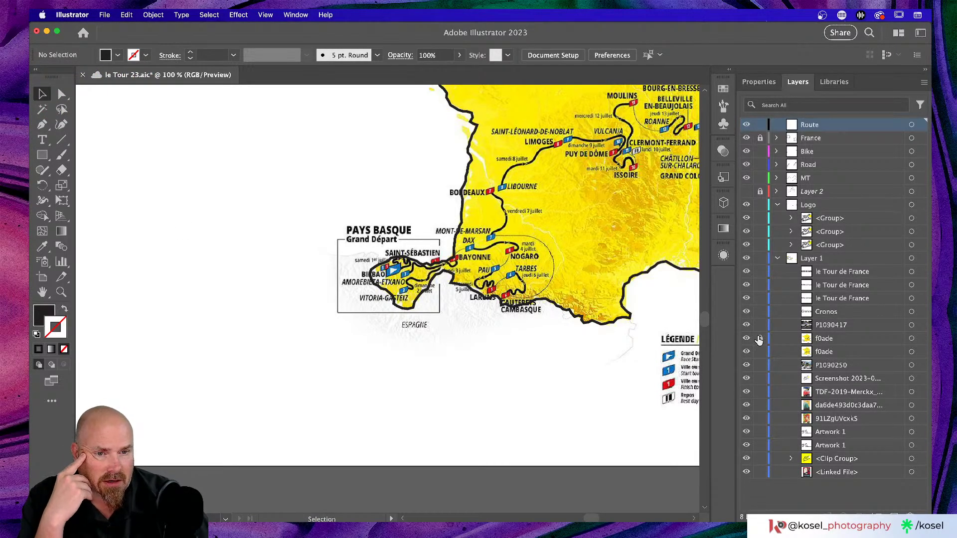
double_click(812, 342)
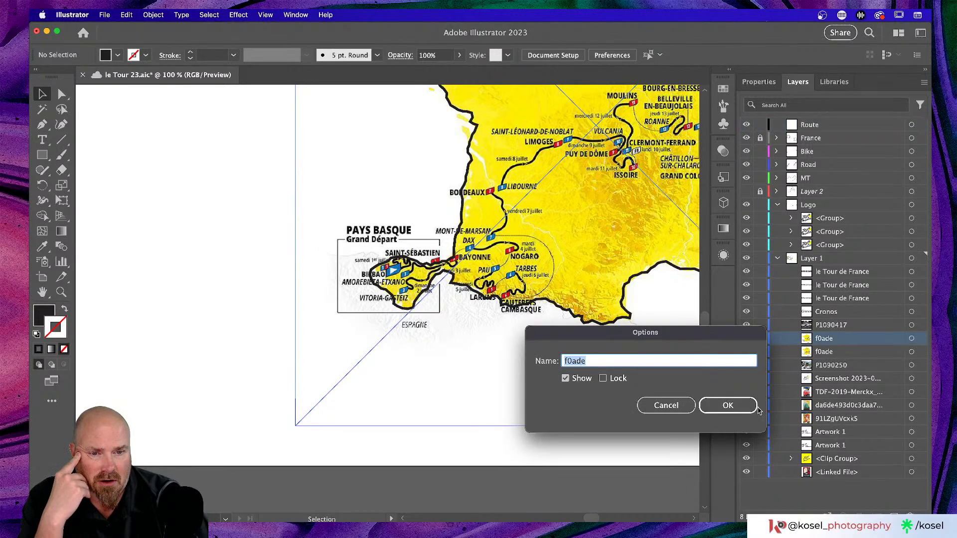
click(750, 407)
double_click(850, 344)
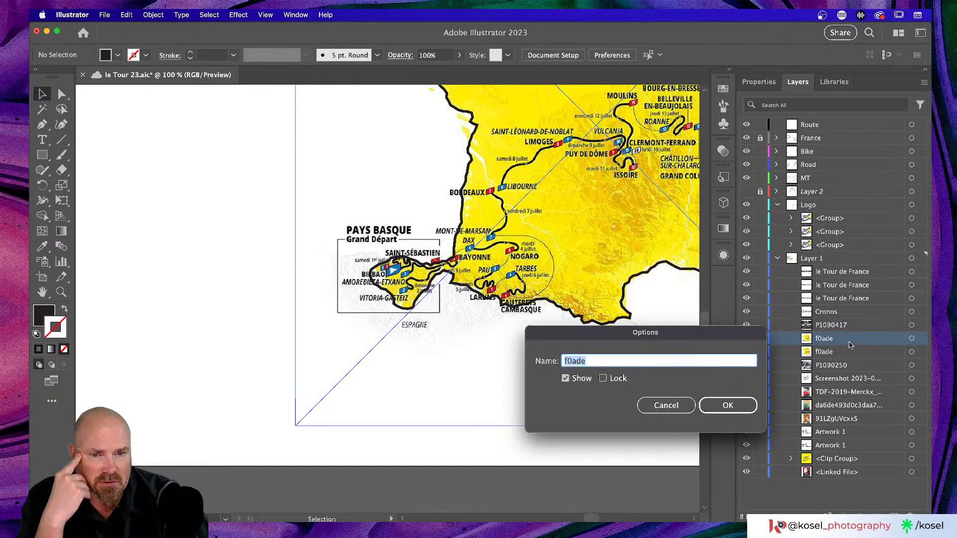
click(670, 405)
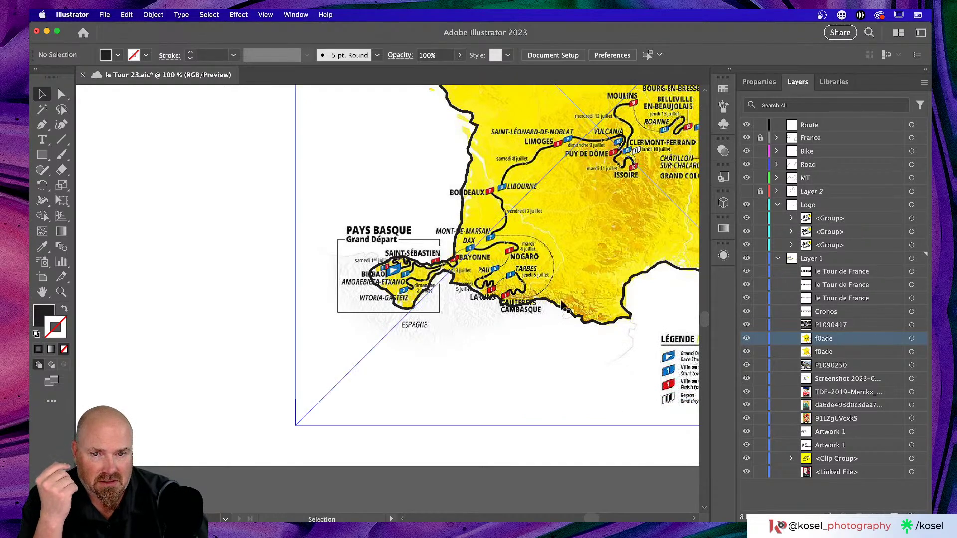
click(592, 278)
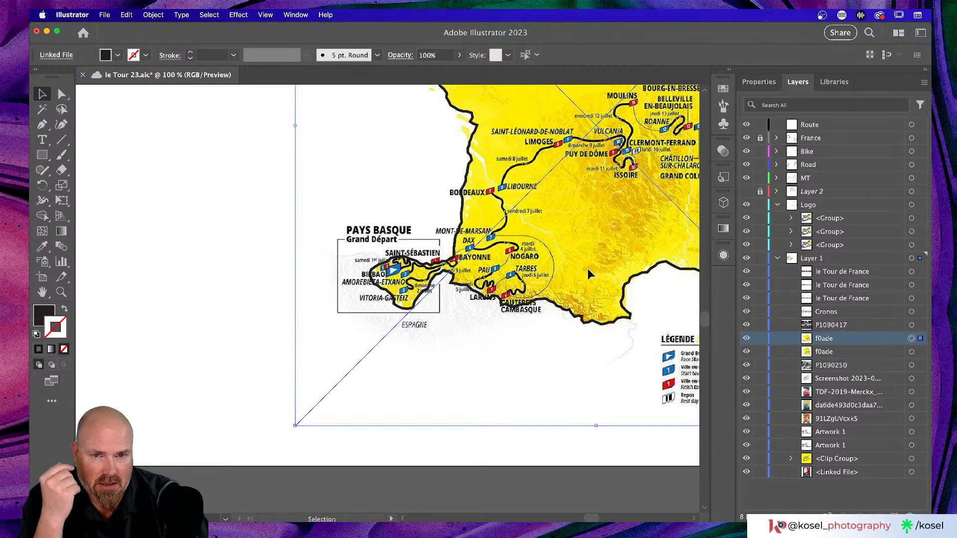
double_click(828, 342)
click(782, 340)
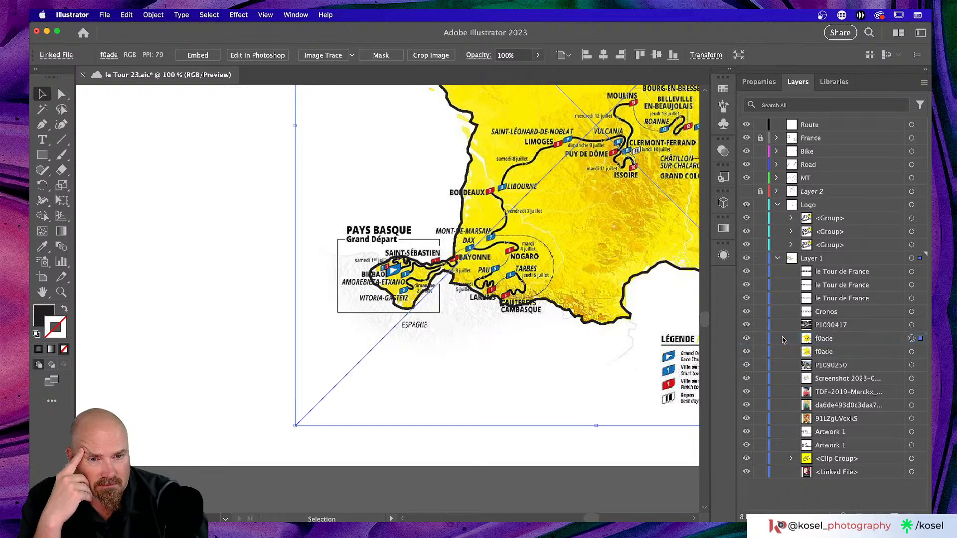
double_click(805, 340)
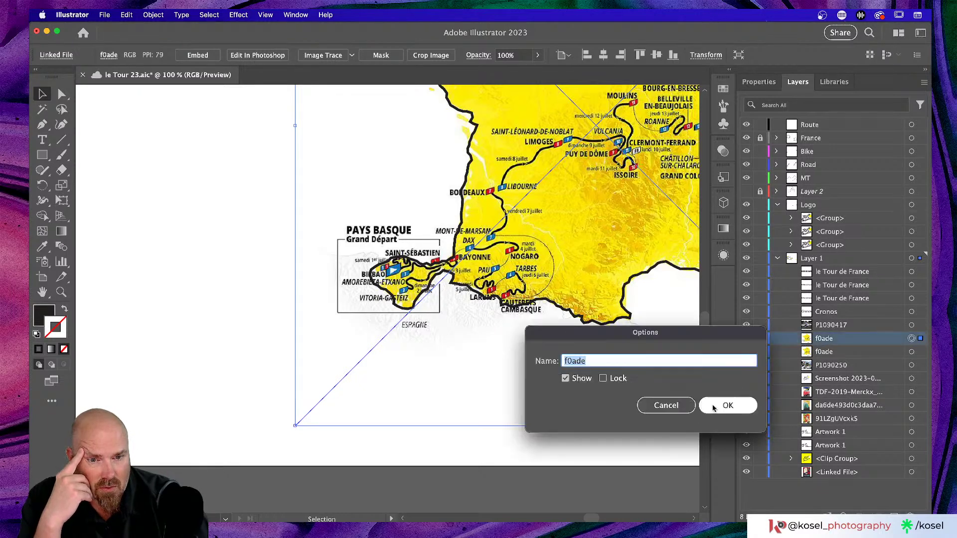
click(662, 407)
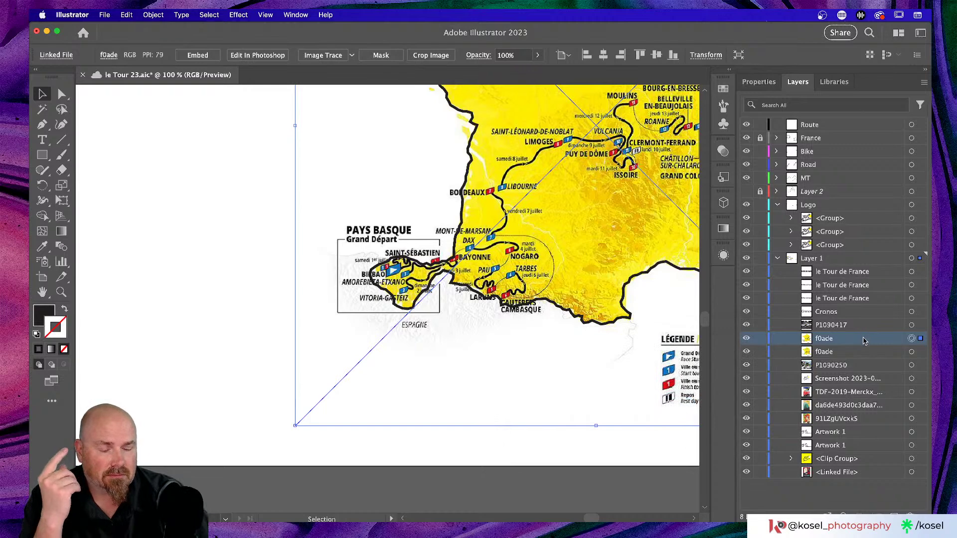
key(Return)
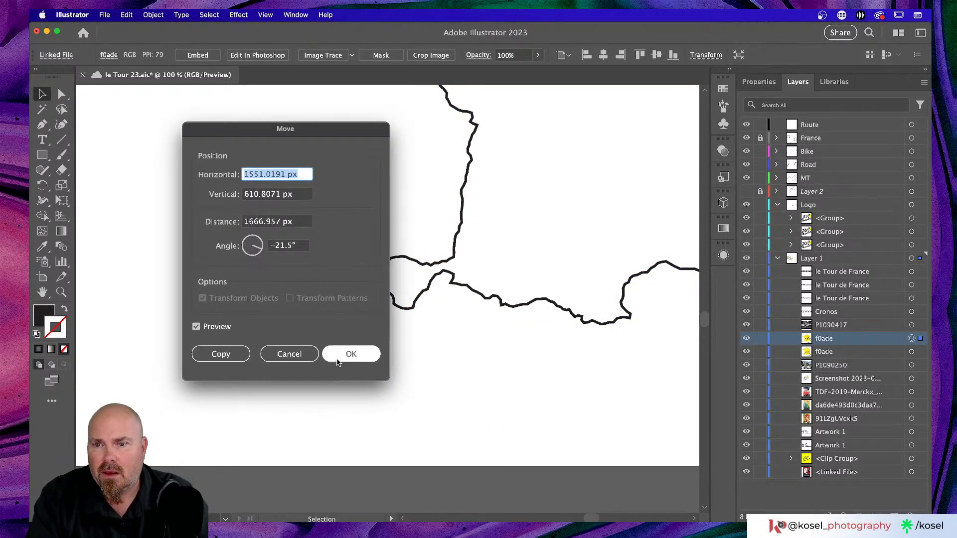
click(289, 353)
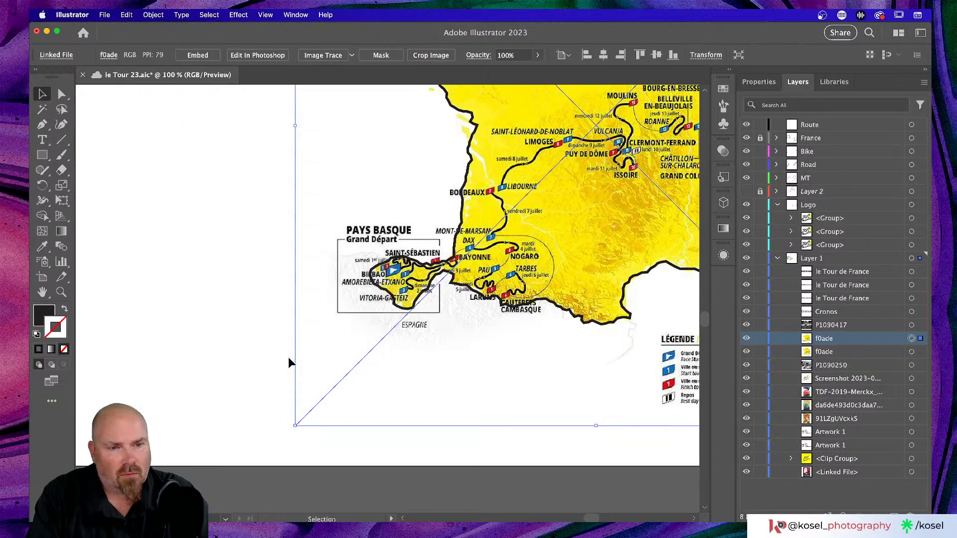
double_click(858, 339)
key(Return)
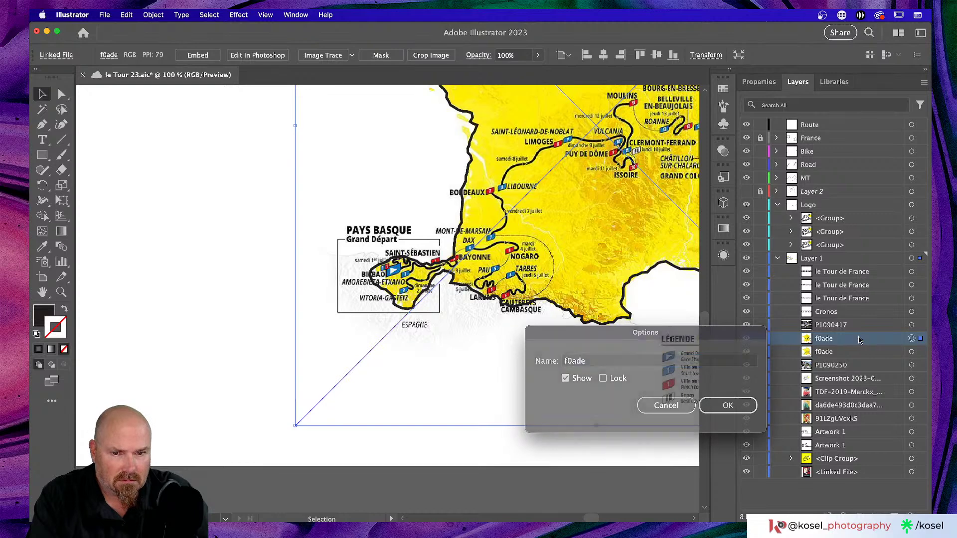
Rename the upper f0ade map image as route
double_click(823, 341)
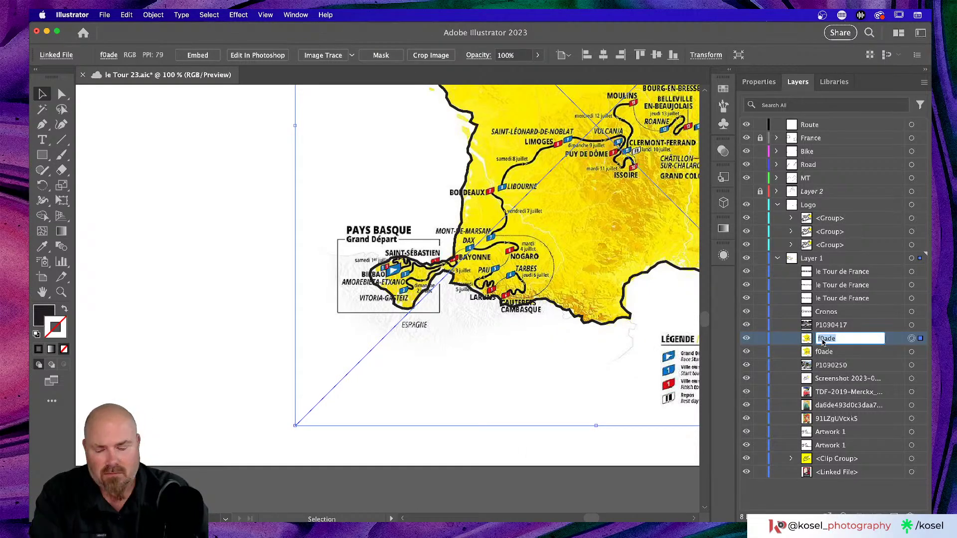
text(route)
key(Return)
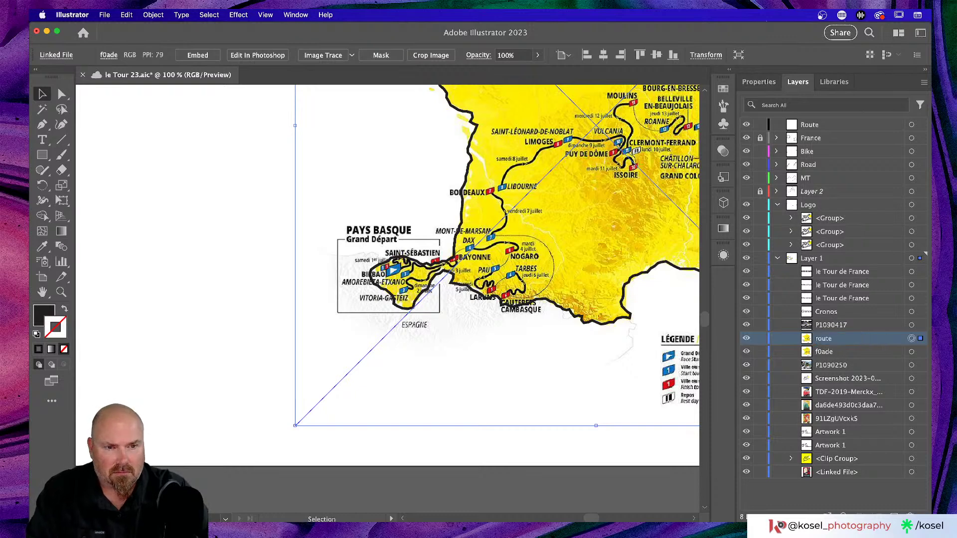
Lock the route map image and review its options
click(847, 357)
click(851, 339)
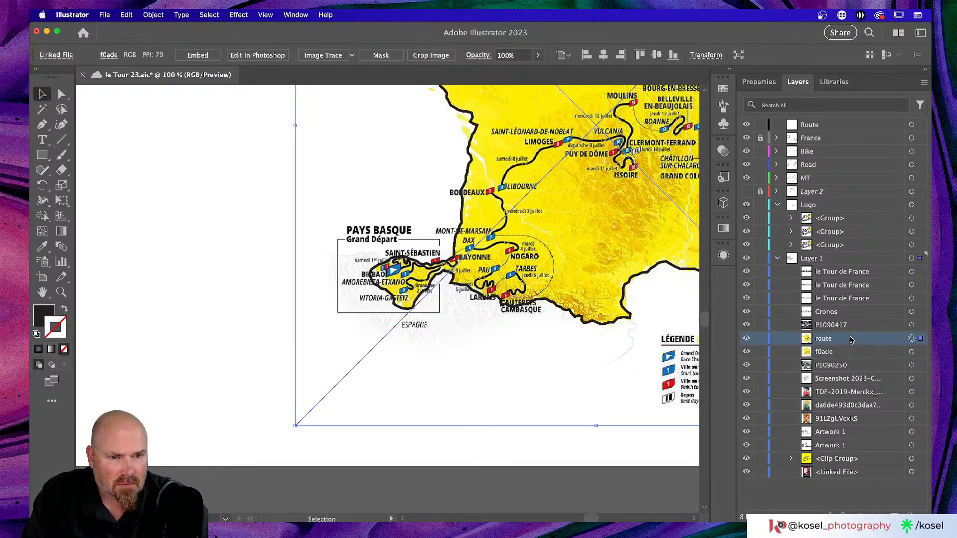
click(759, 339)
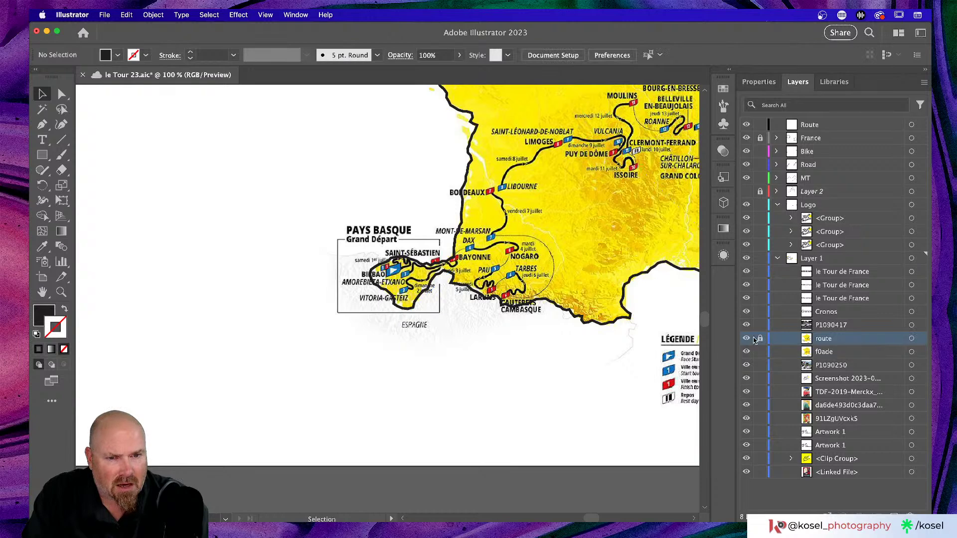
double_click(806, 341)
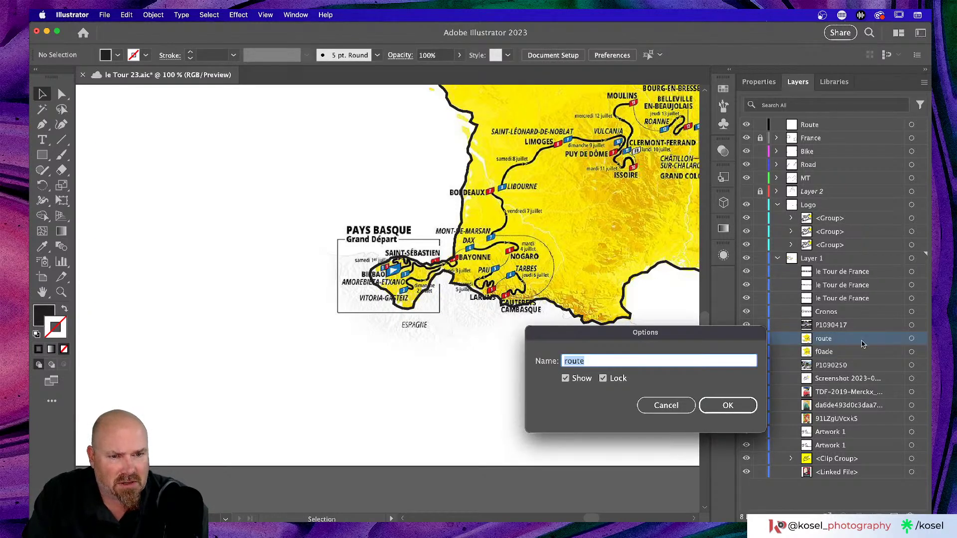
click(727, 406)
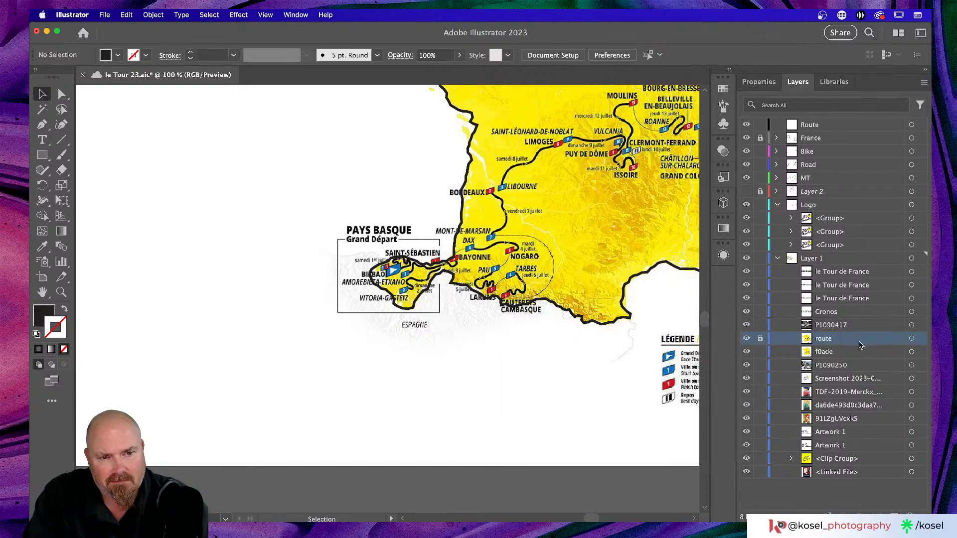
Unlock the route map image and select it on the artboard
click(723, 255)
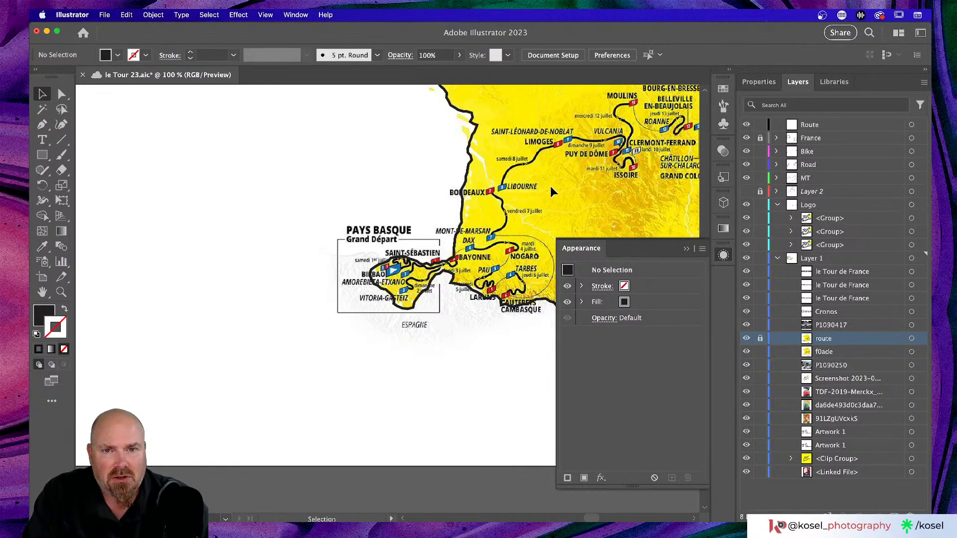
click(685, 249)
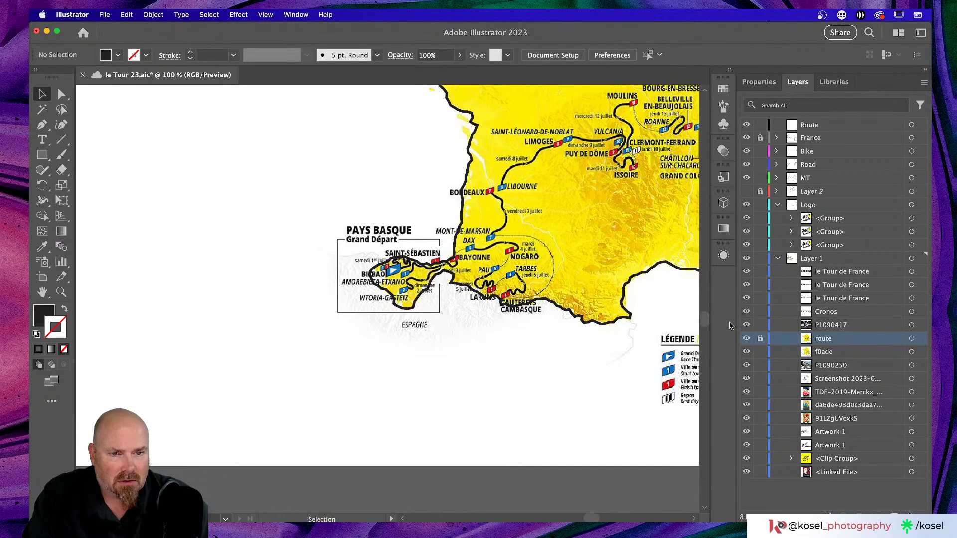
click(759, 338)
click(630, 265)
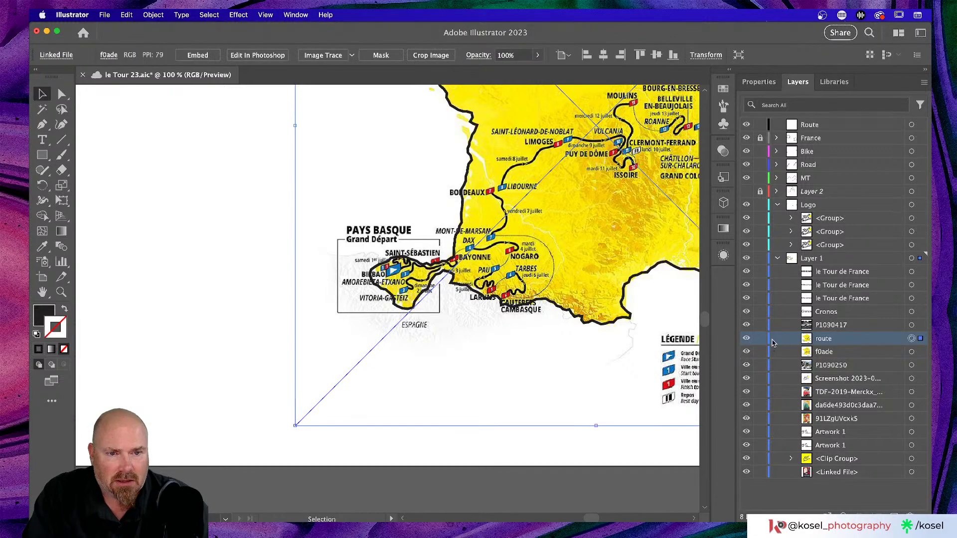
Reduce the opacity of the route map image to 45% and save the document
click(723, 255)
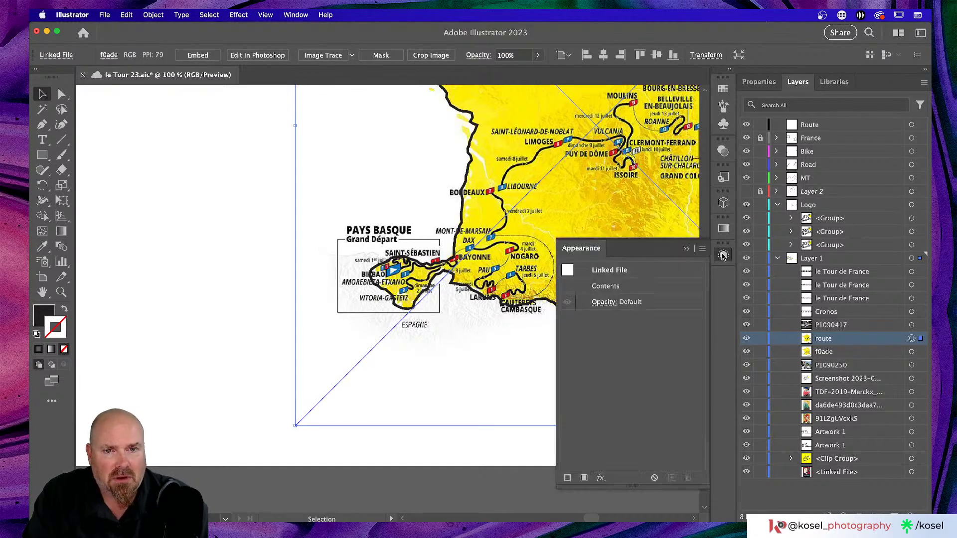
click(601, 302)
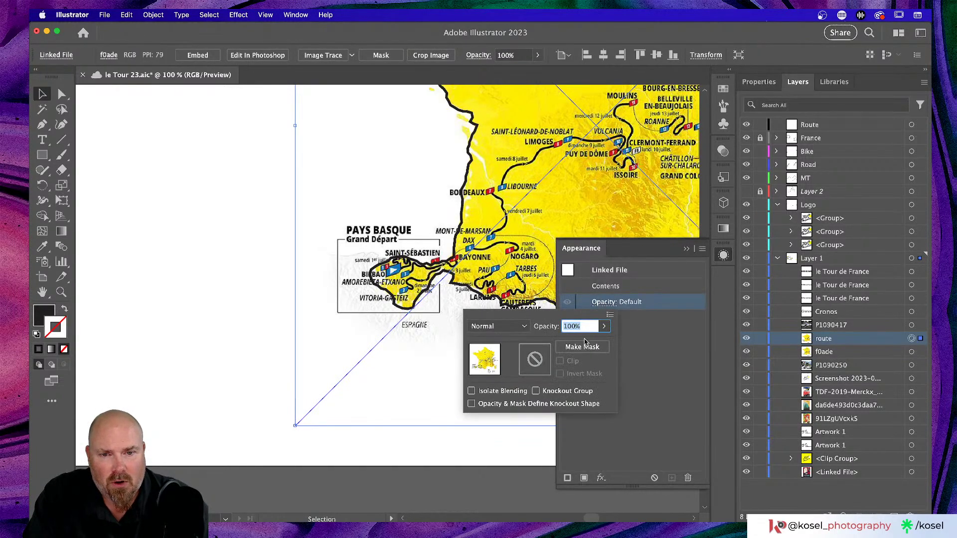
click(604, 326)
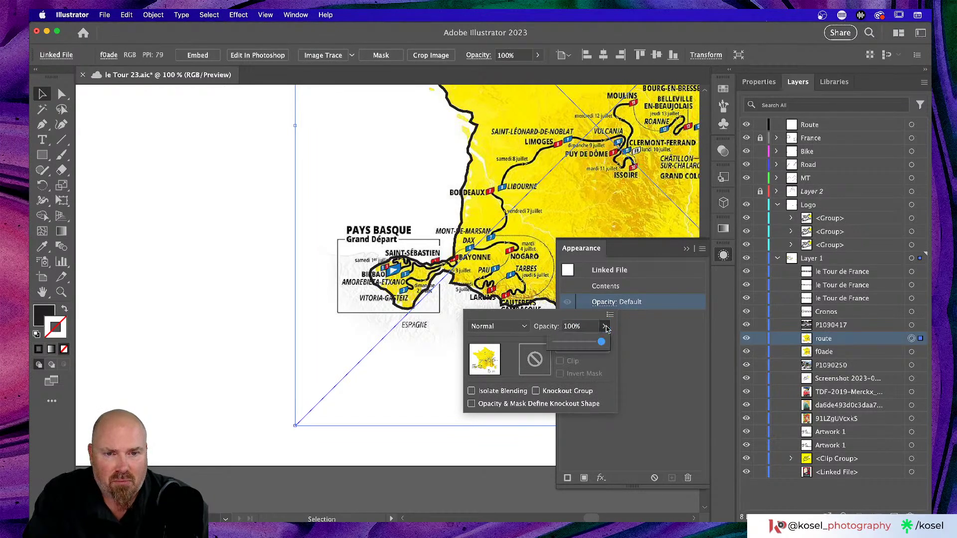
drag(600, 341, 577, 344)
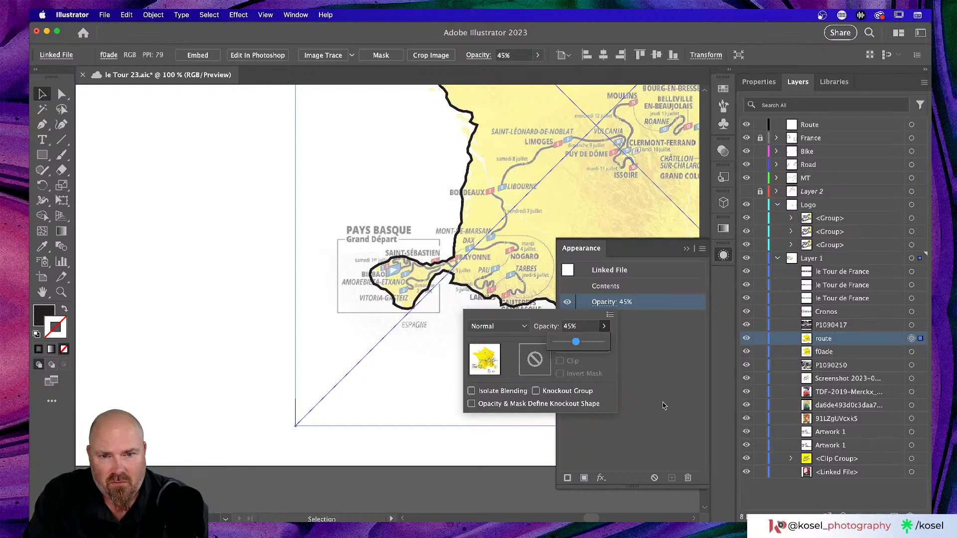
key(super+s)
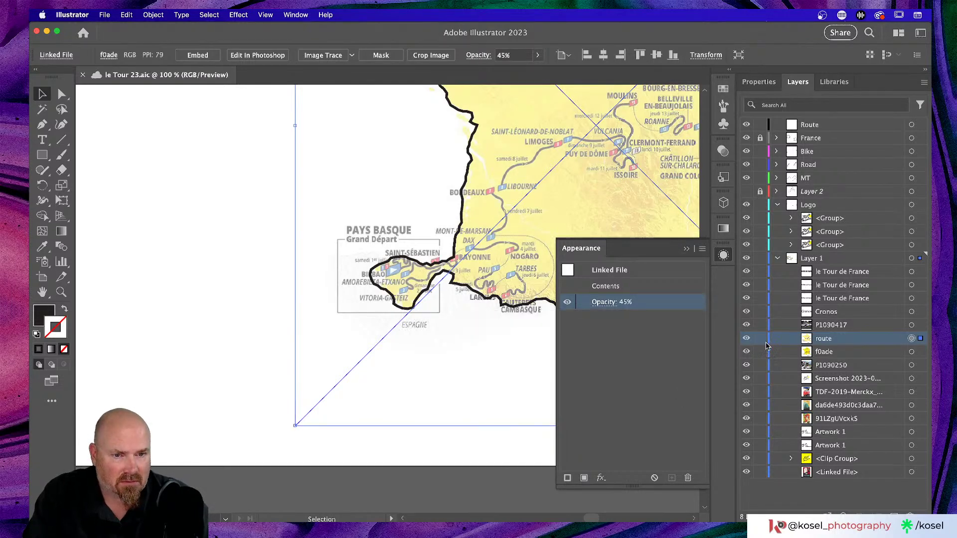
Lock the route map image and close its appearance settings
click(760, 338)
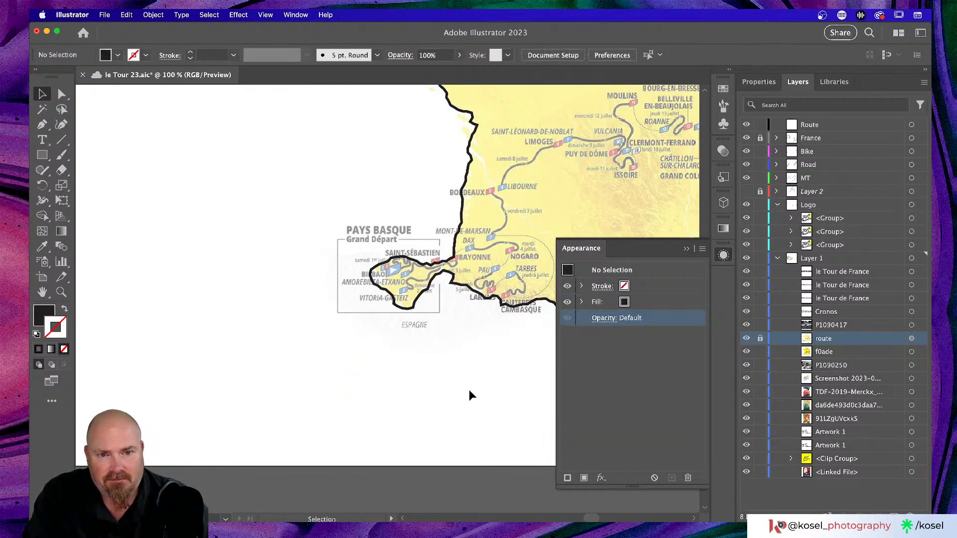
scroll(471, 395, left, 2)
scroll(471, 395, up, 1)
click(686, 250)
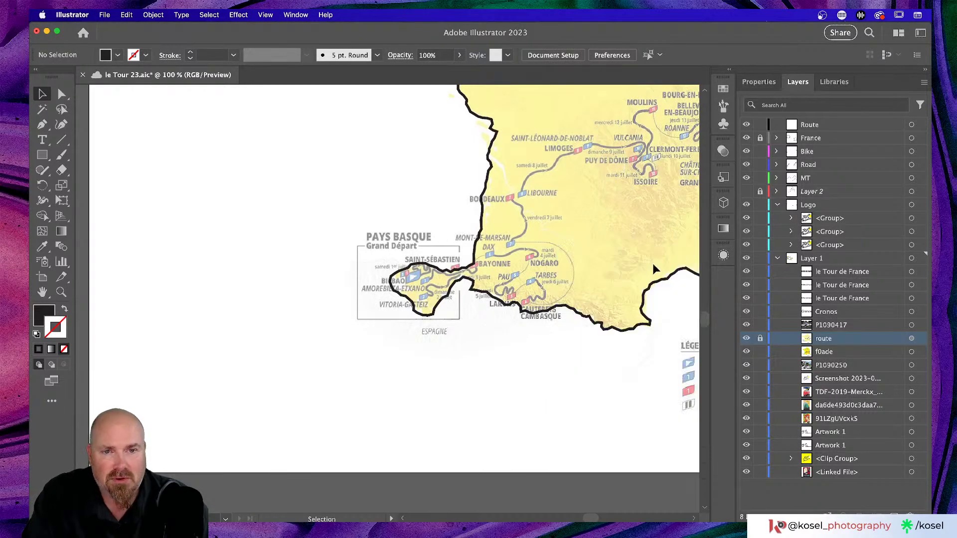
Draw a small black square about 24.6 px wide in the blank area below the ESPAGNE label
scroll(465, 331, right, 8)
scroll(465, 332, up, 5)
scroll(463, 330, down, 5)
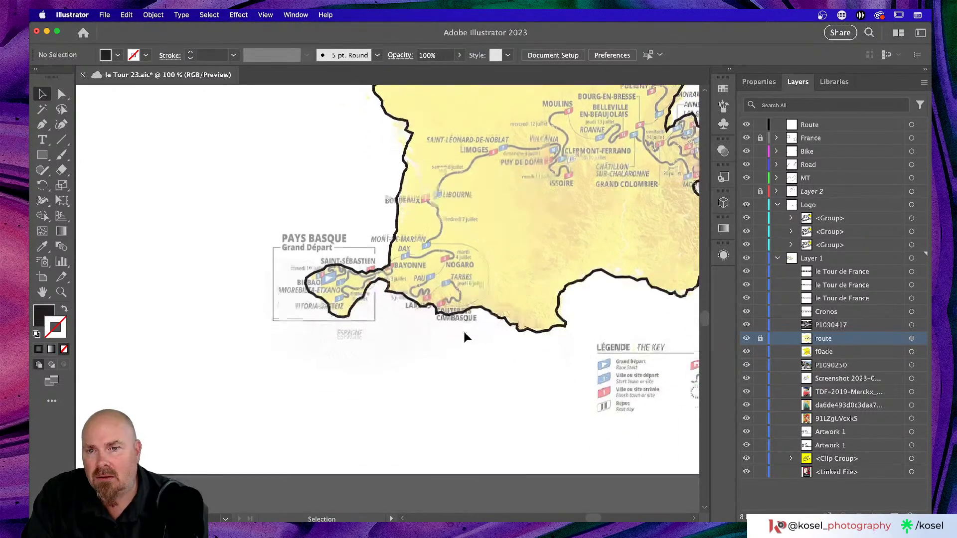
click(43, 155)
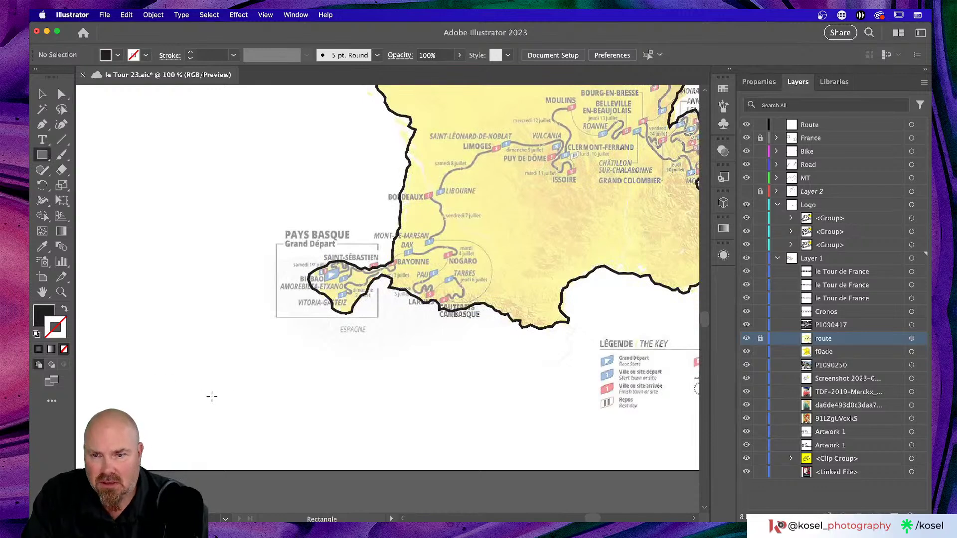
drag(346, 376, 361, 391)
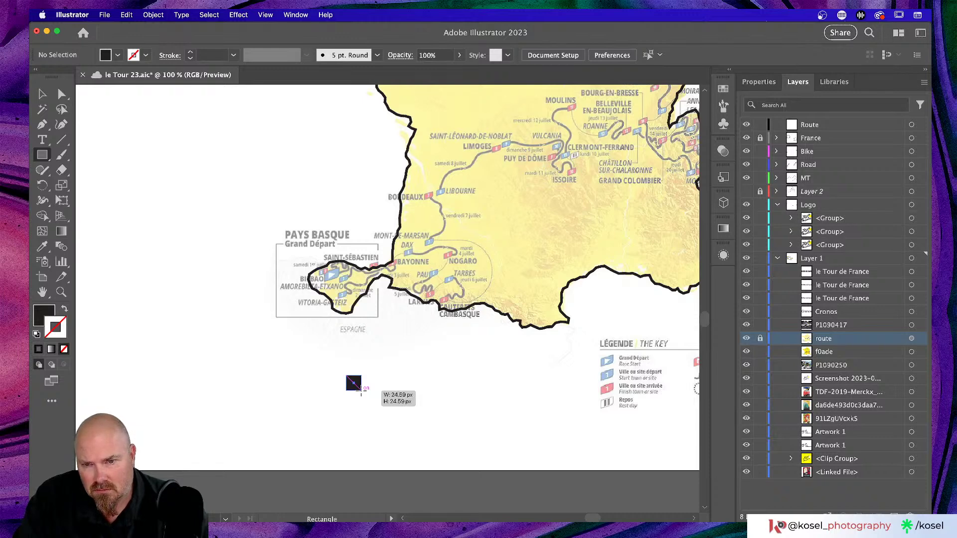
drag(360, 391, 361, 391)
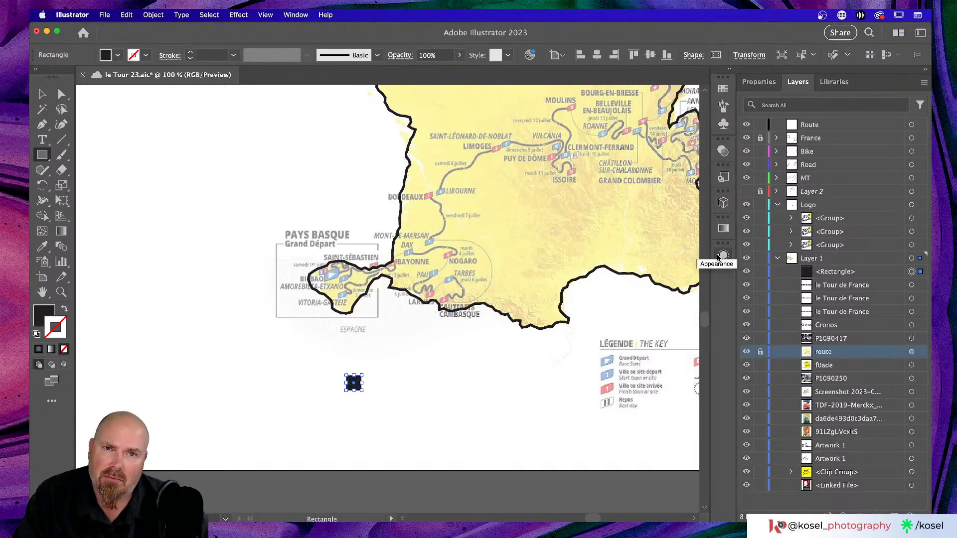
Set the black square's width and height to 16 px and deselect it
click(758, 82)
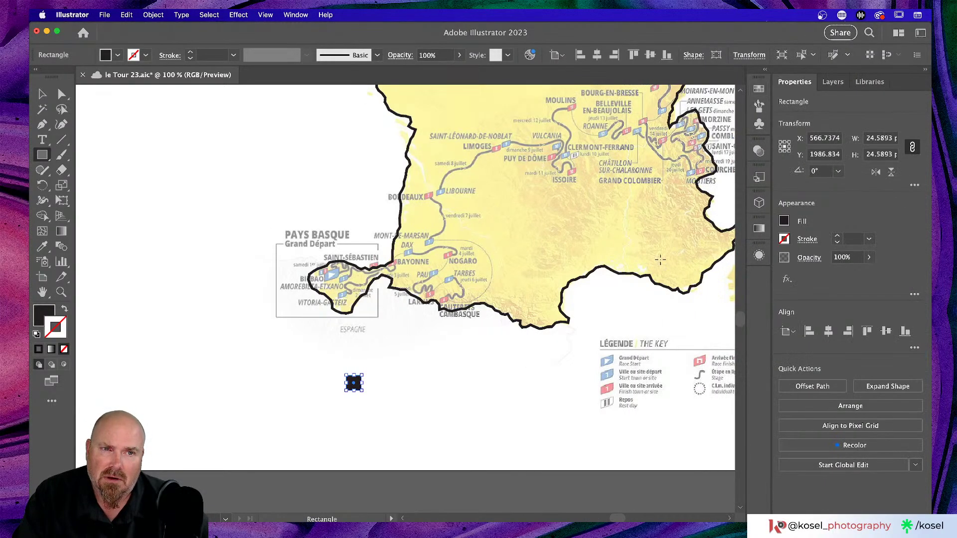
click(891, 138)
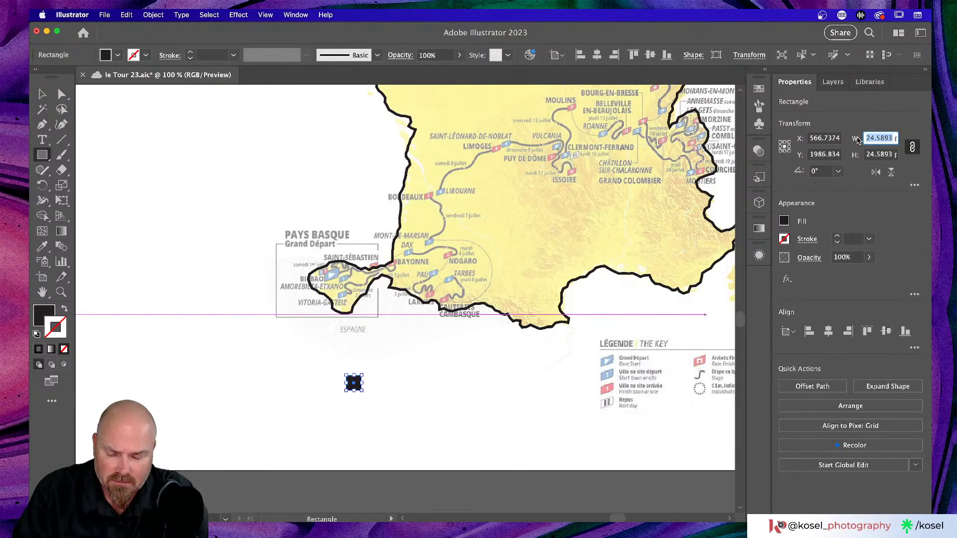
text(16 px)
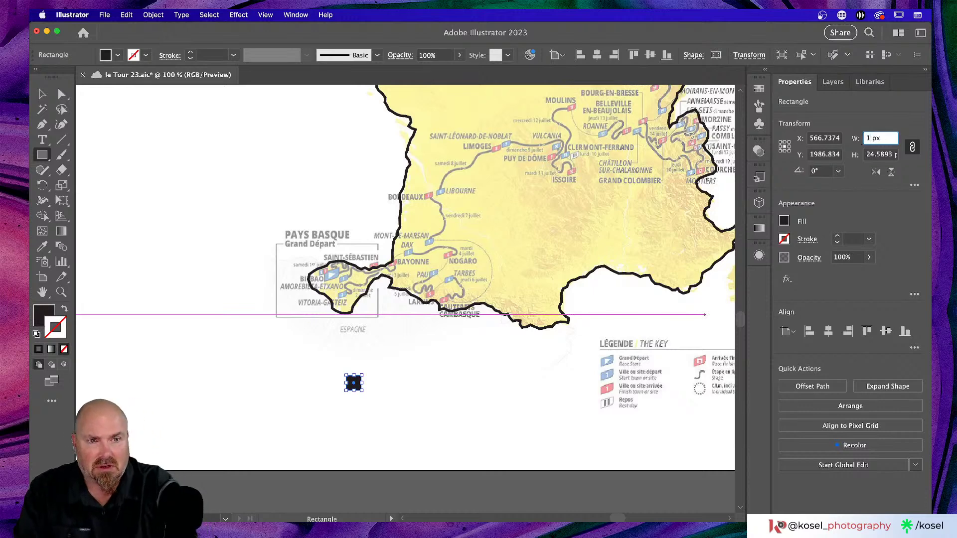
key(Tab)
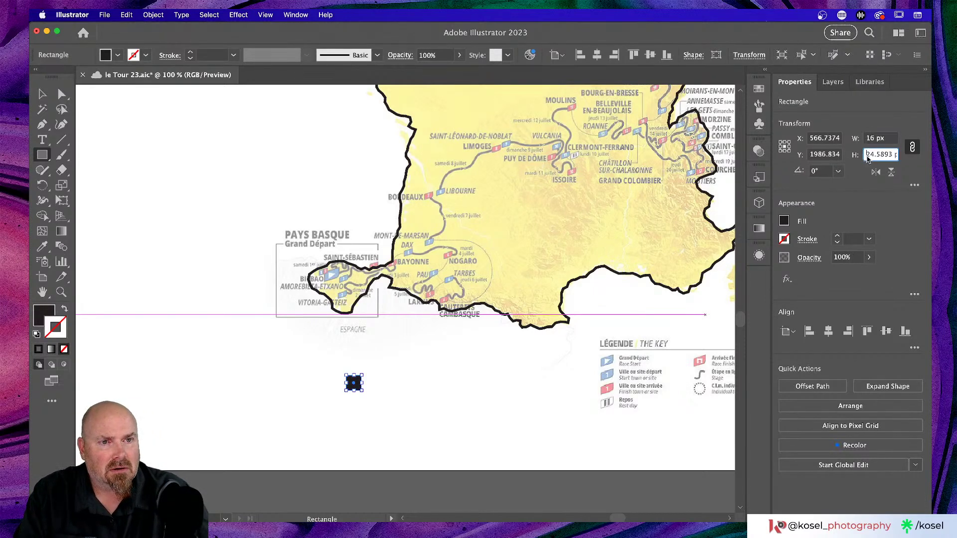
text(16 px)
key(Return)
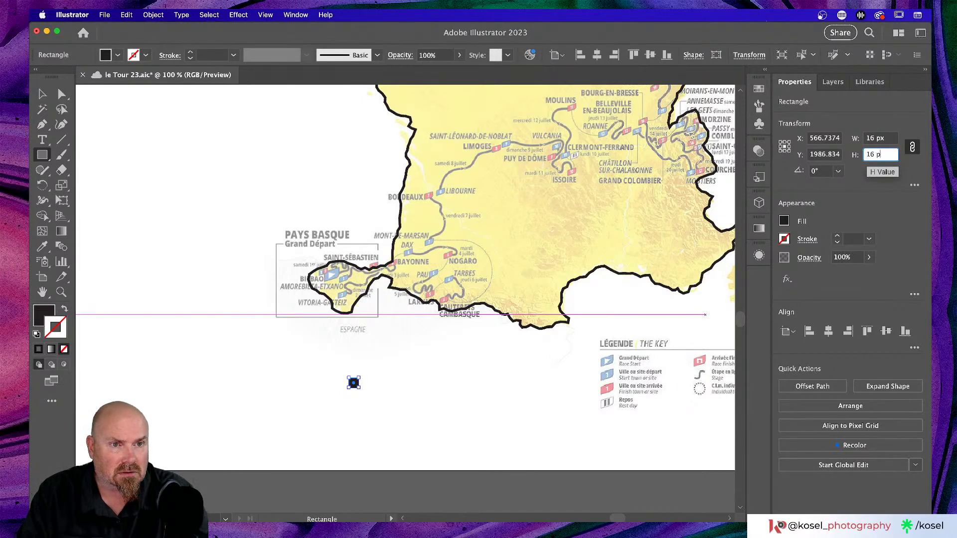
key(Return)
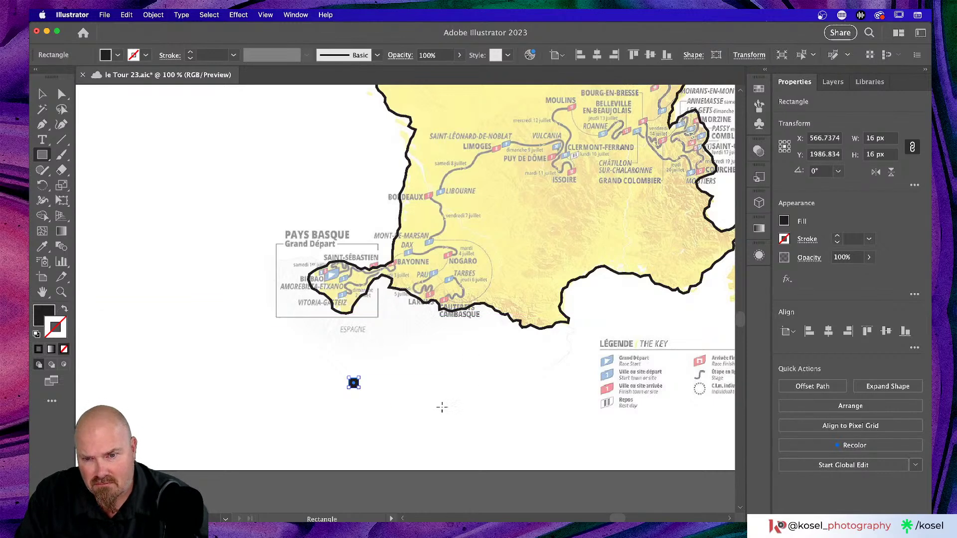
key(v)
click(412, 404)
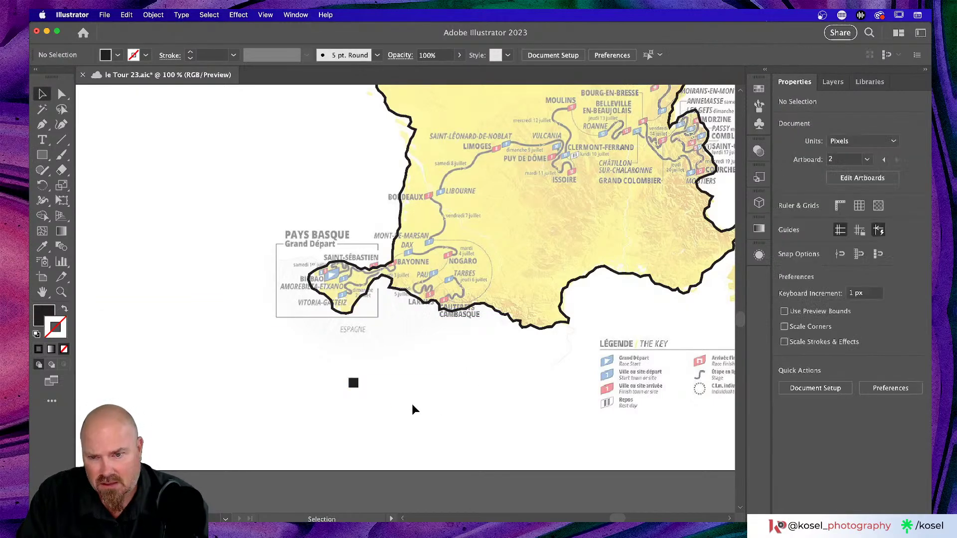
Resize the black square proportionally to 12 px and deselect it
scroll(421, 401, left, 3)
scroll(422, 400, down, 2)
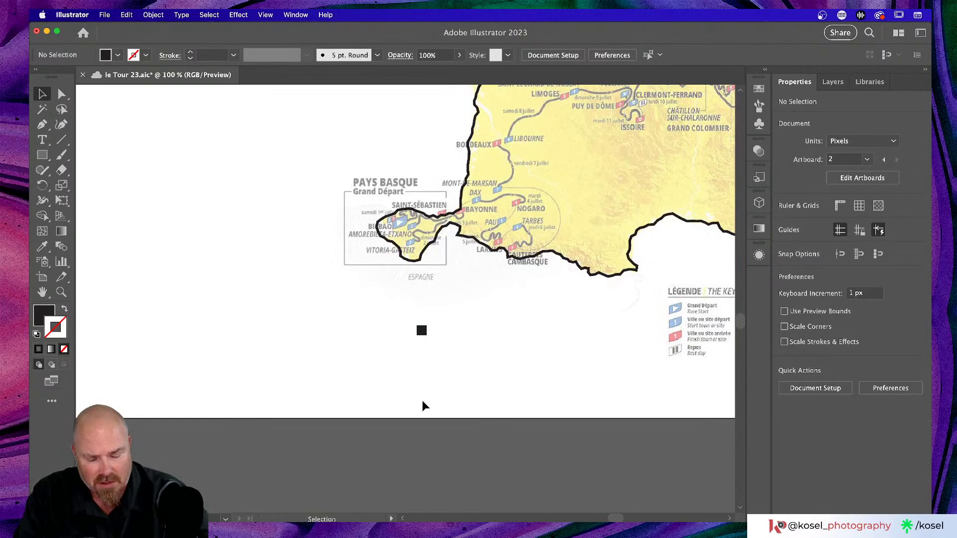
key(super+equal)
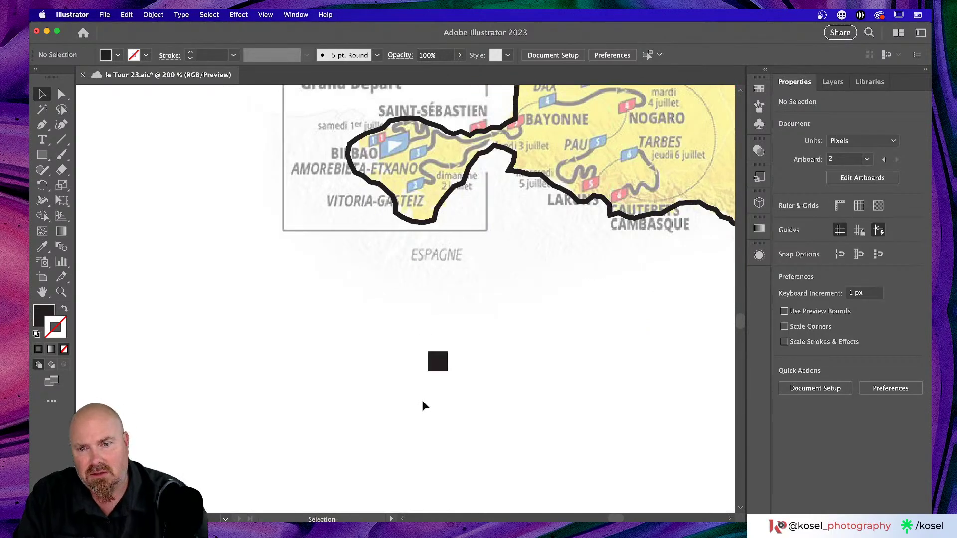
click(436, 360)
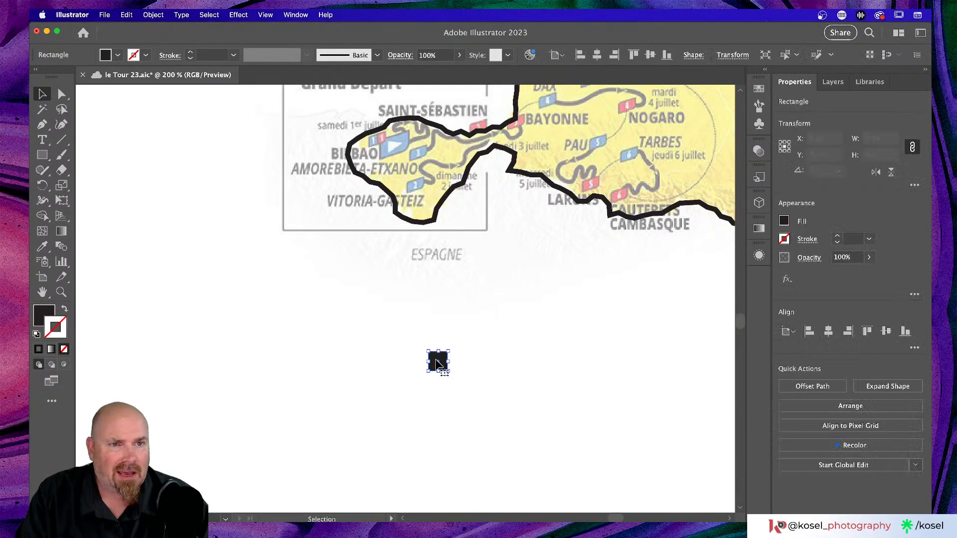
click(868, 139)
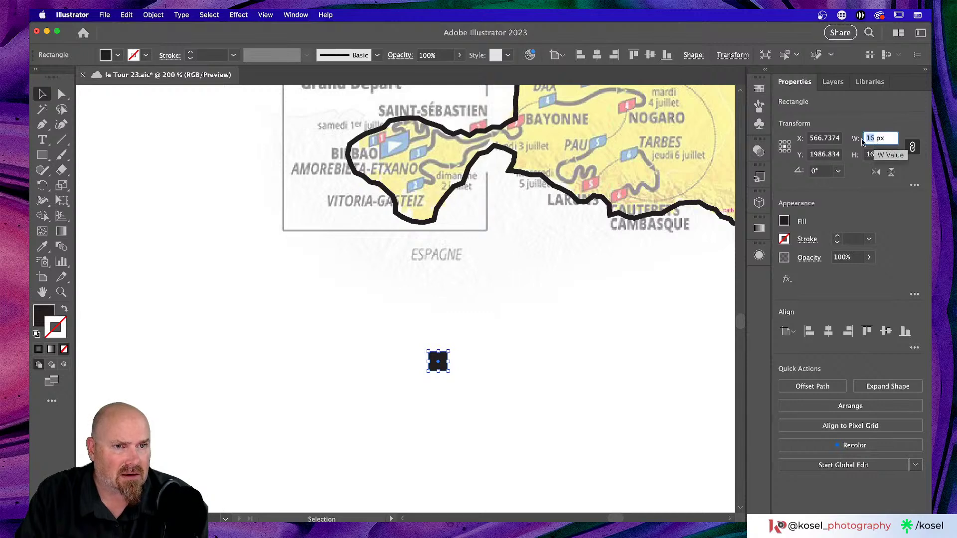
text(12)
key(Return)
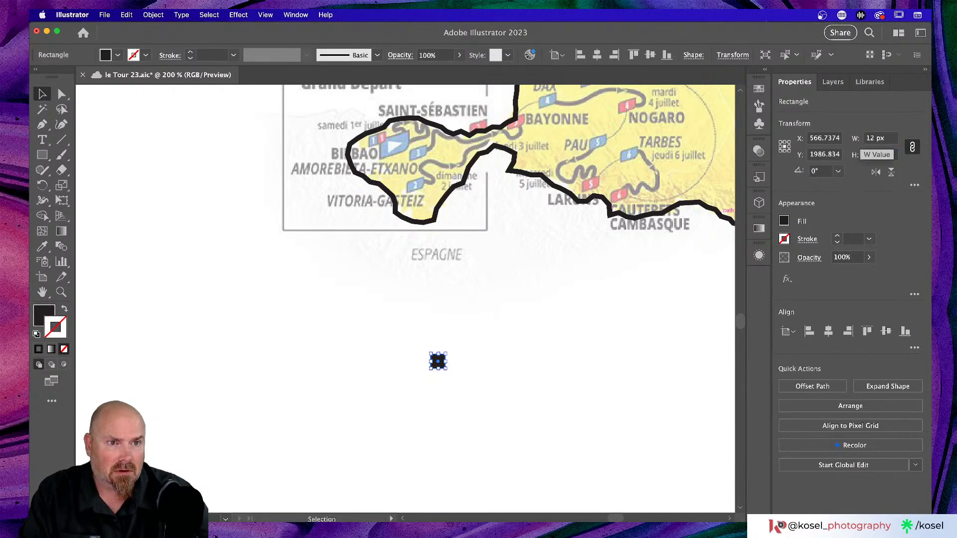
click(477, 381)
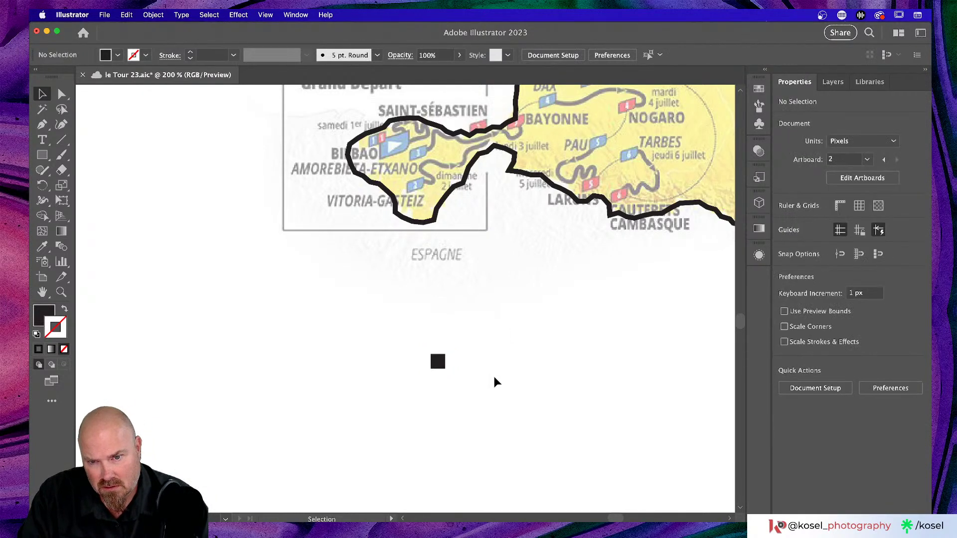
Move the black square further down the blank area and resize it proportionally to 8 px
click(438, 363)
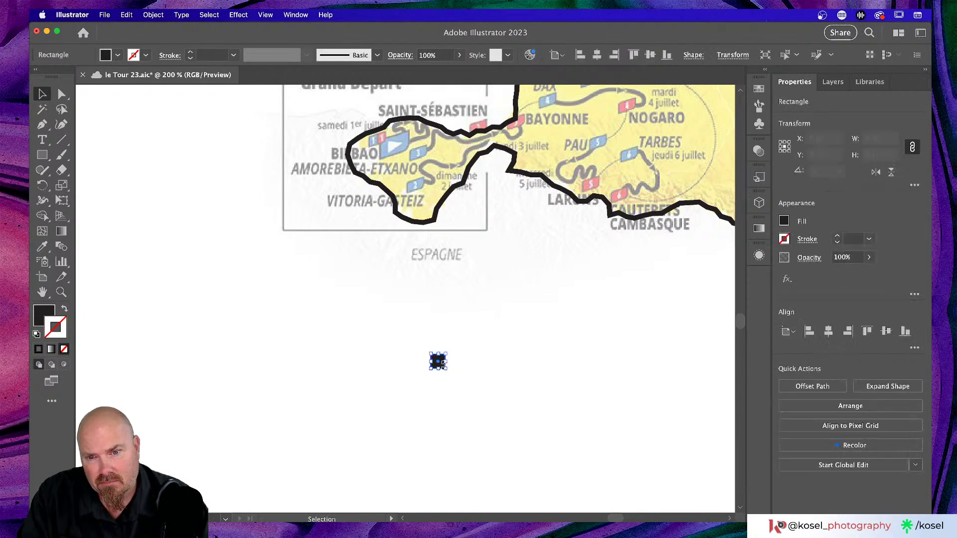
drag(440, 366, 468, 402)
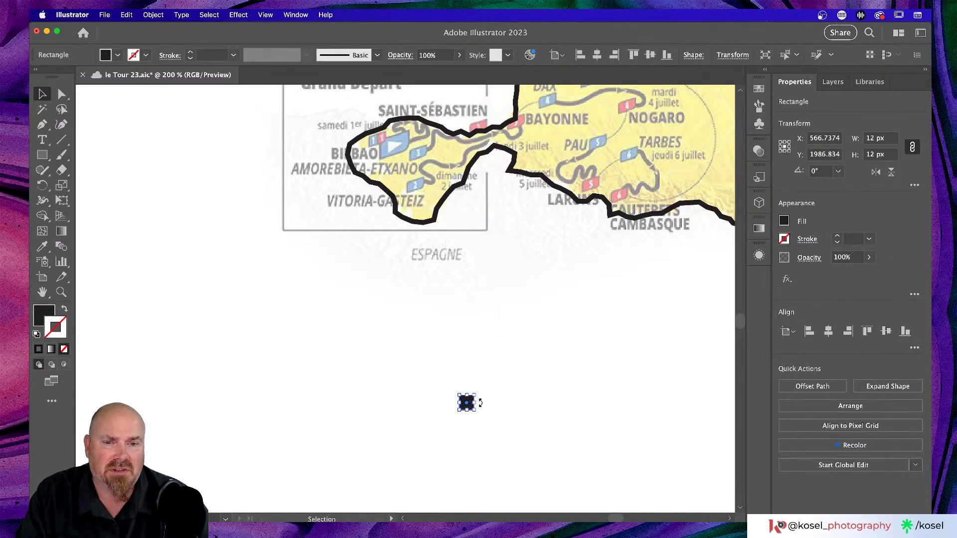
double_click(870, 155)
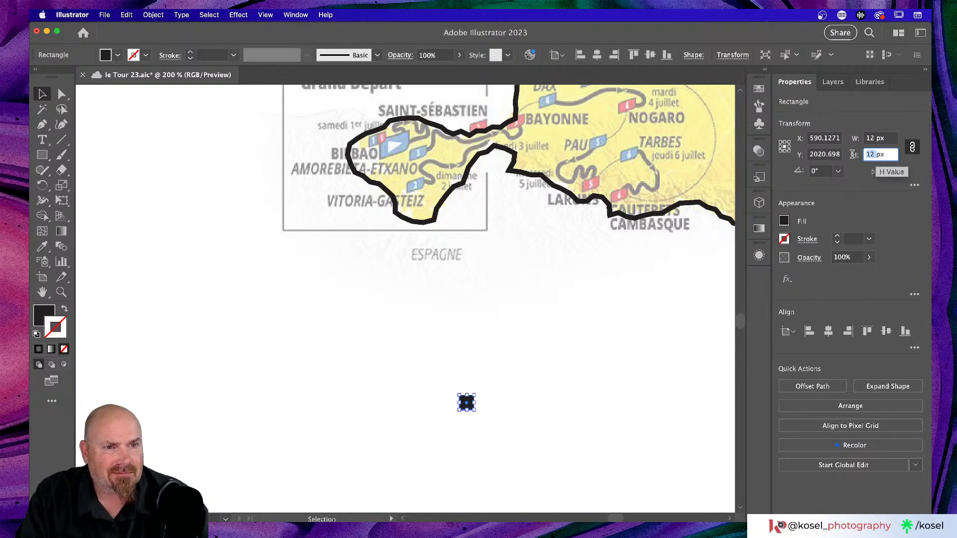
text(8)
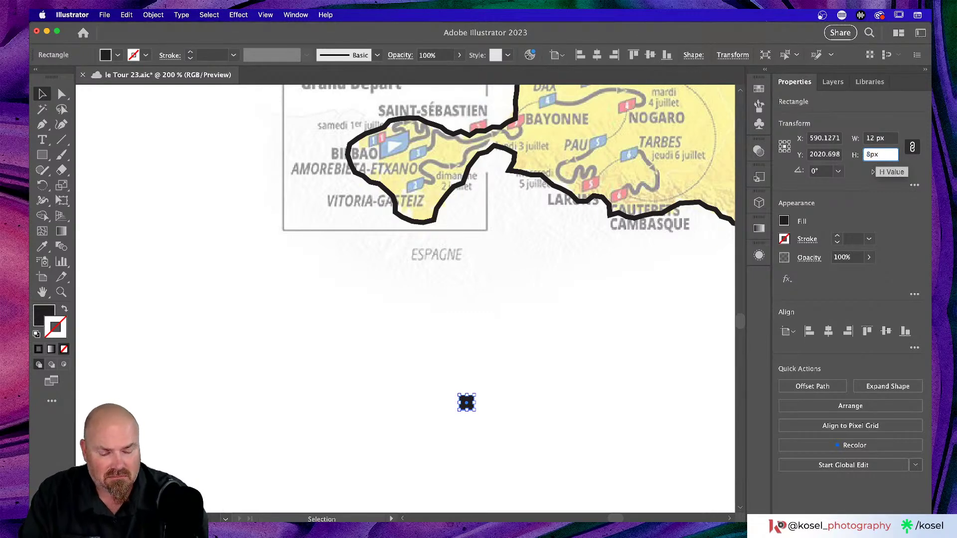
key(Return)
click(586, 384)
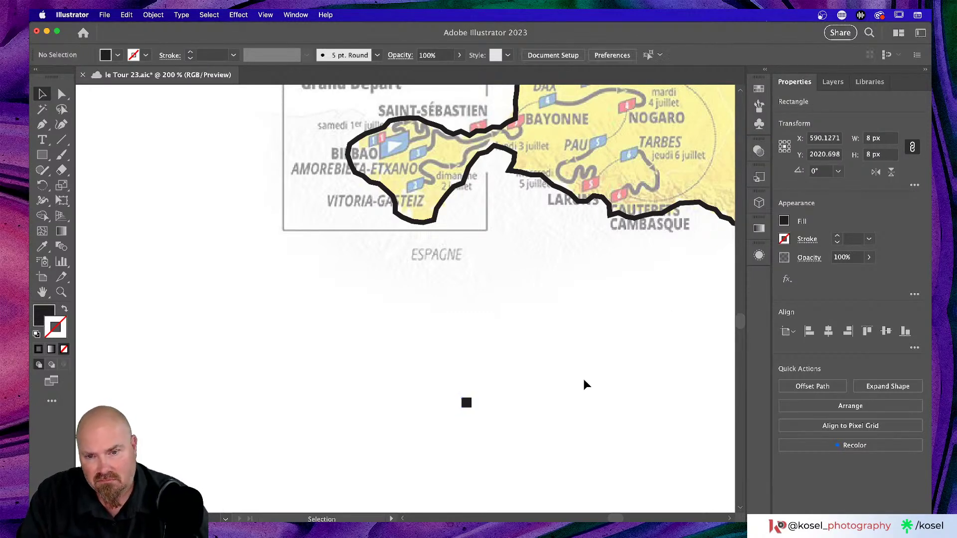
Move the black square up toward the map and resize it proportionally to 12 px
drag(468, 404, 518, 354)
click(869, 139)
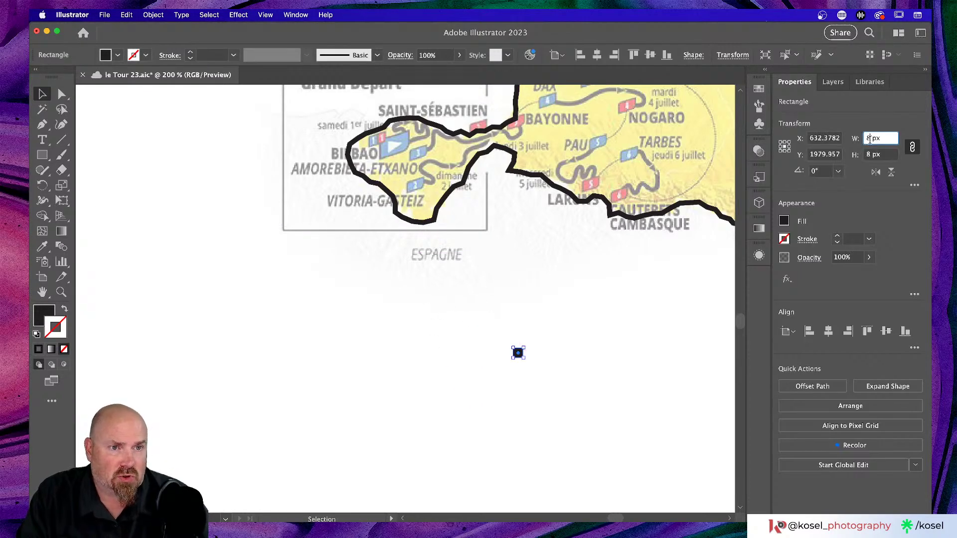
double_click(869, 139)
text(12)
key(Return)
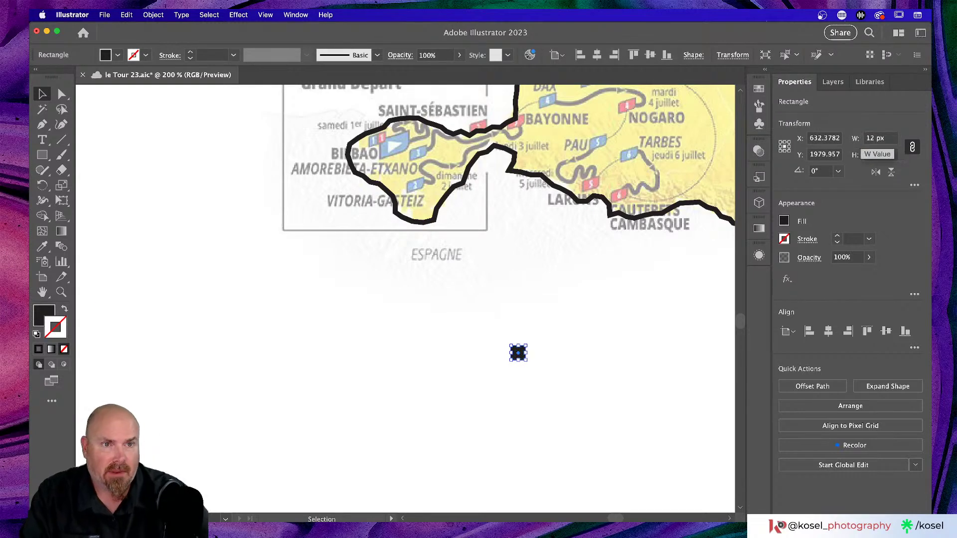
click(465, 409)
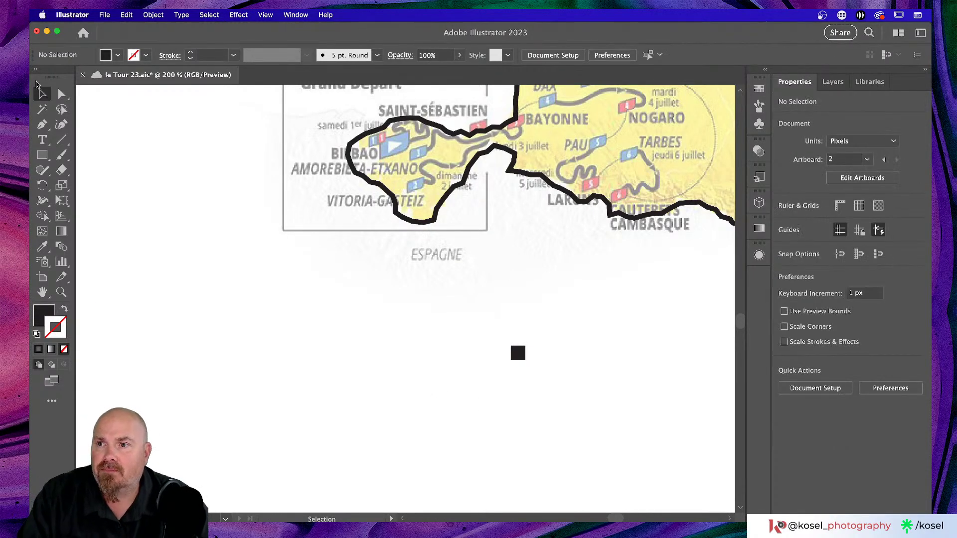
Draw a black triangle about 41 px wide with the Polygon tool in the blank area southwest of the ESPAGNE label
click(43, 155)
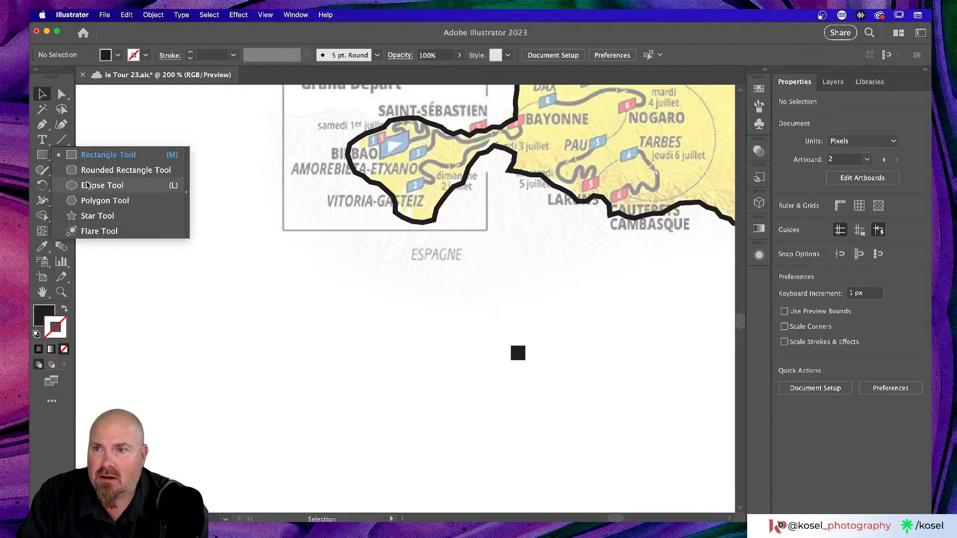
click(100, 200)
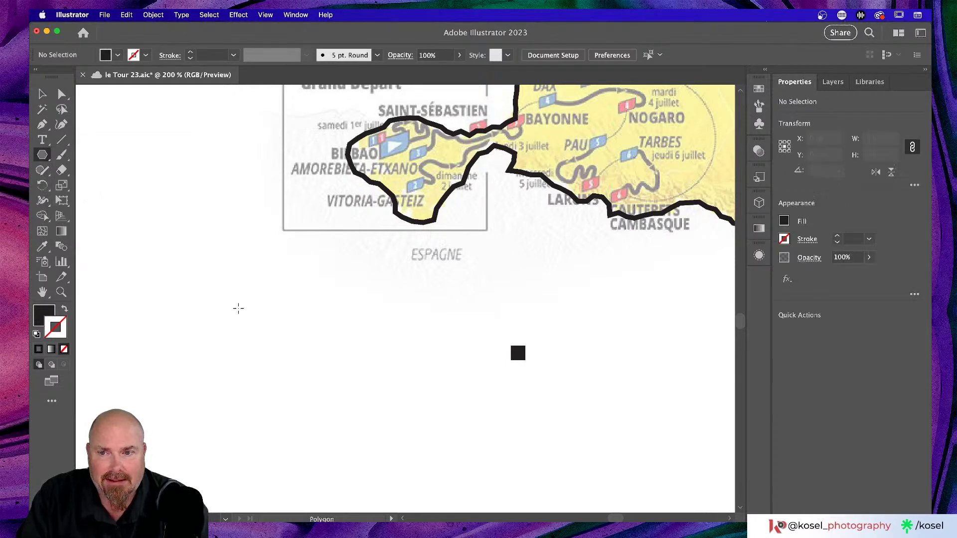
drag(238, 308, 264, 322)
key(Down)
key(Down)
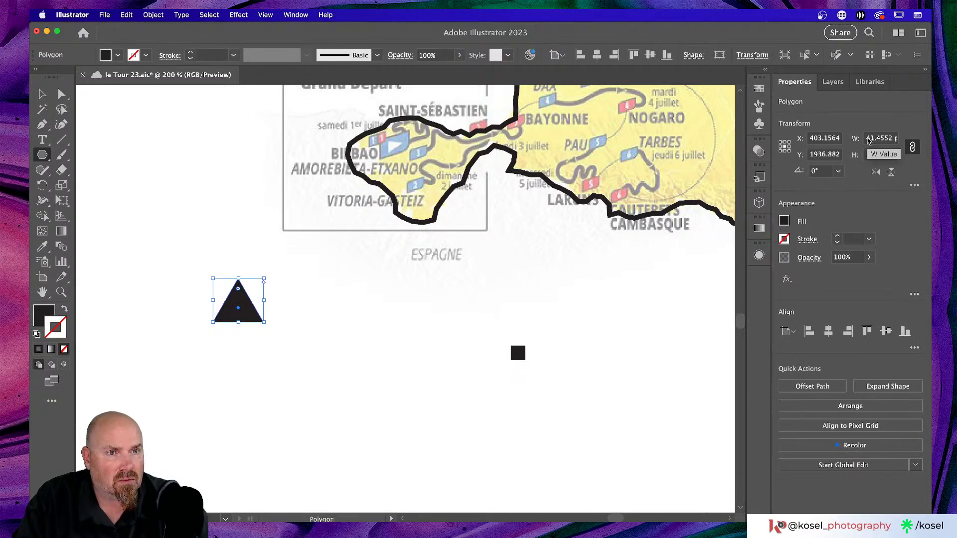
Resize the black triangle proportionally to a width of 12 px
click(866, 140)
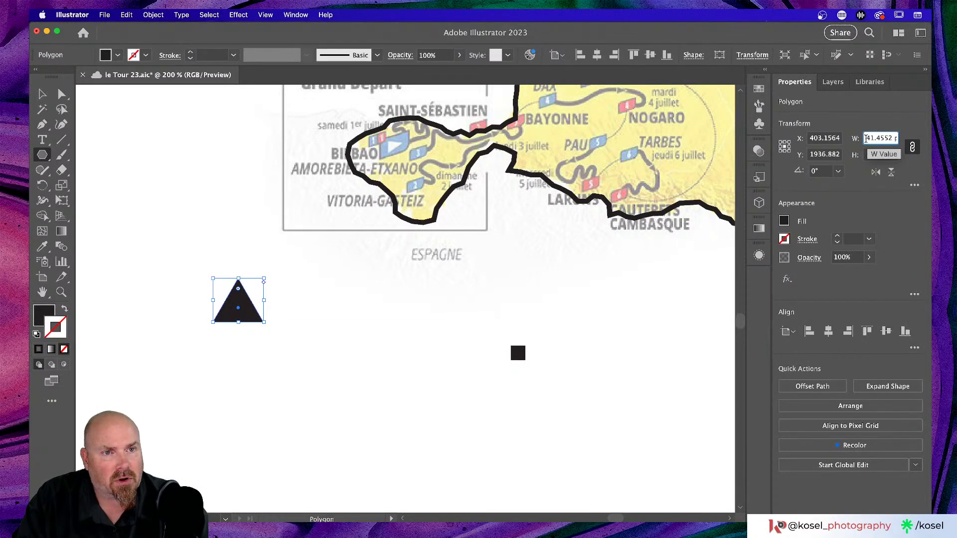
drag(866, 140, 878, 138)
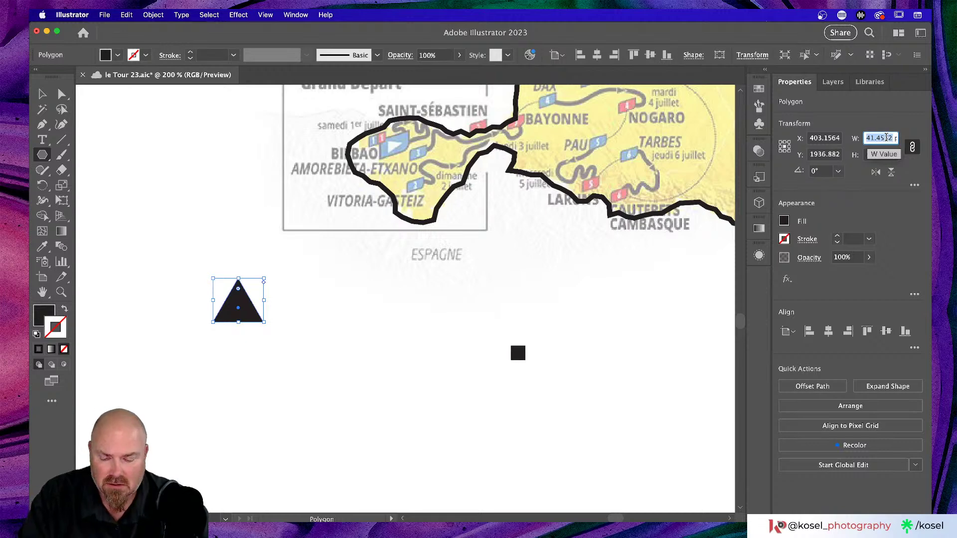
text(12)
key(Return)
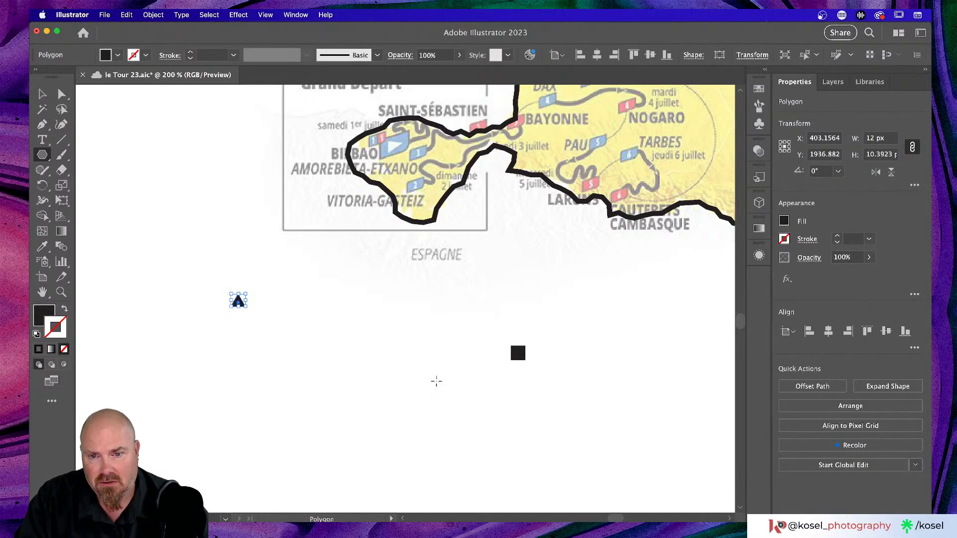
Move the small black triangle beside the black square, just west of it, and deselect it
key(v)
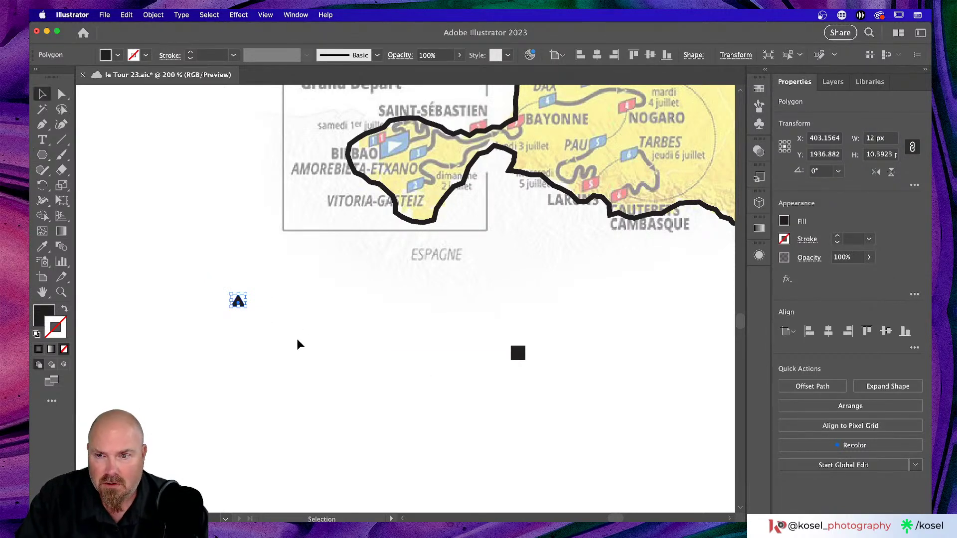
click(246, 352)
drag(241, 306, 492, 359)
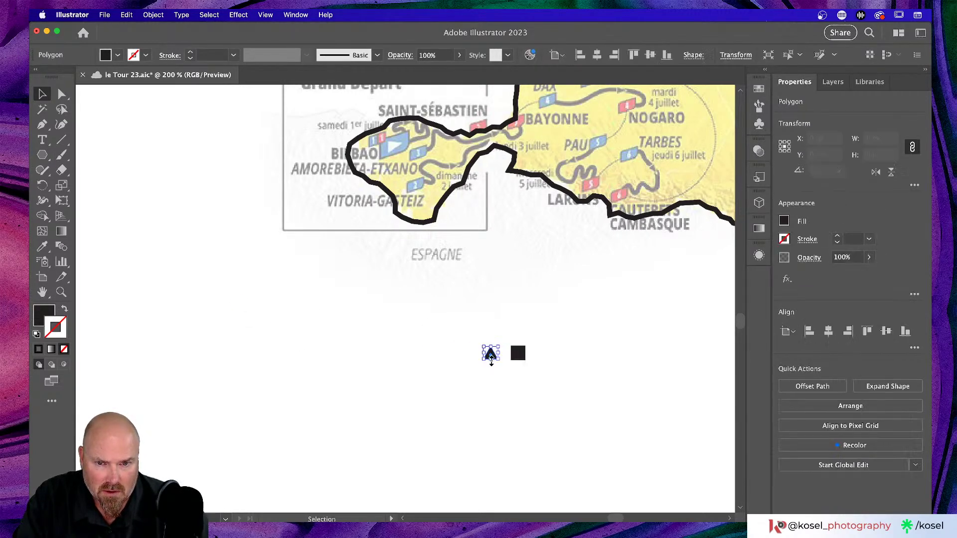
click(531, 400)
scroll(530, 404, right, 5)
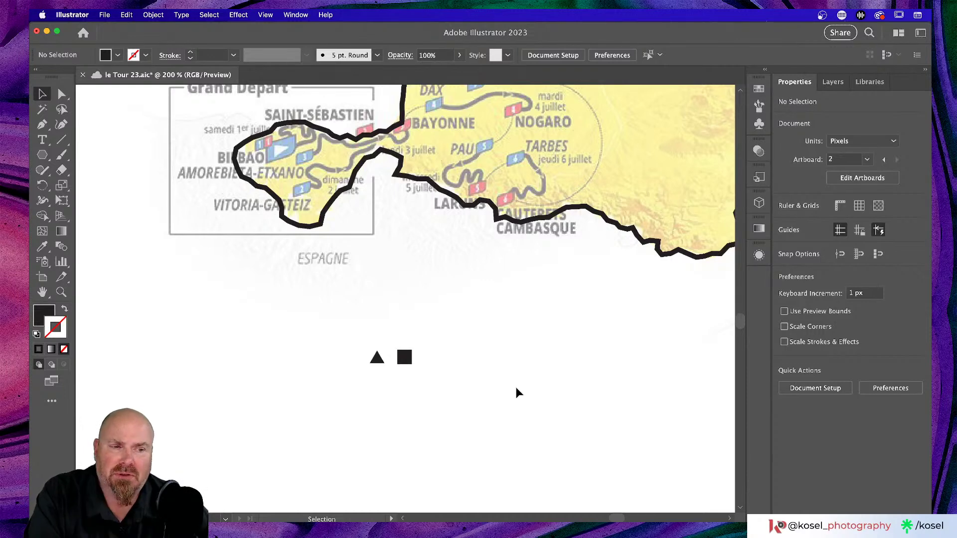
Transfer the black triangle and square from Layer 1 to the Route layer, then deselect them
scroll(516, 390, up, 3)
scroll(516, 389, up, 3)
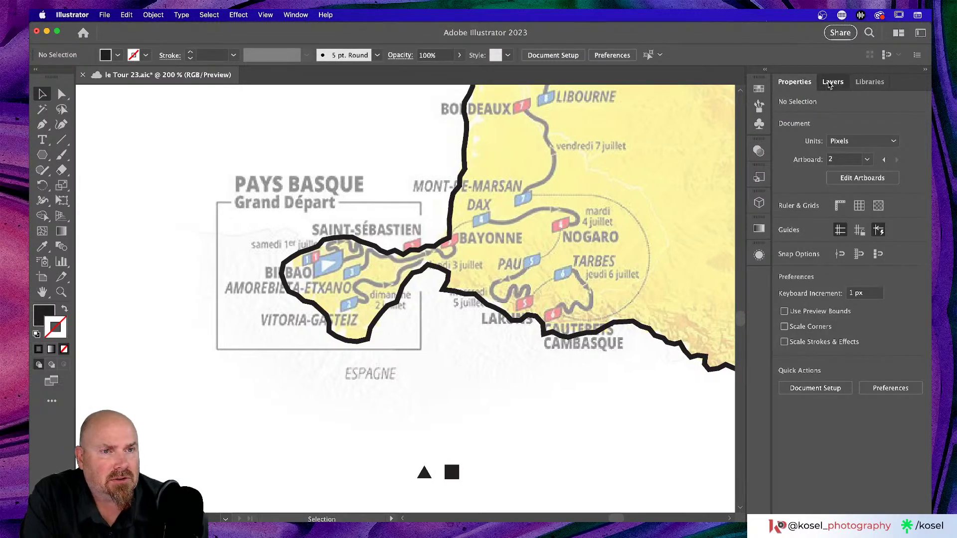
click(830, 84)
click(836, 125)
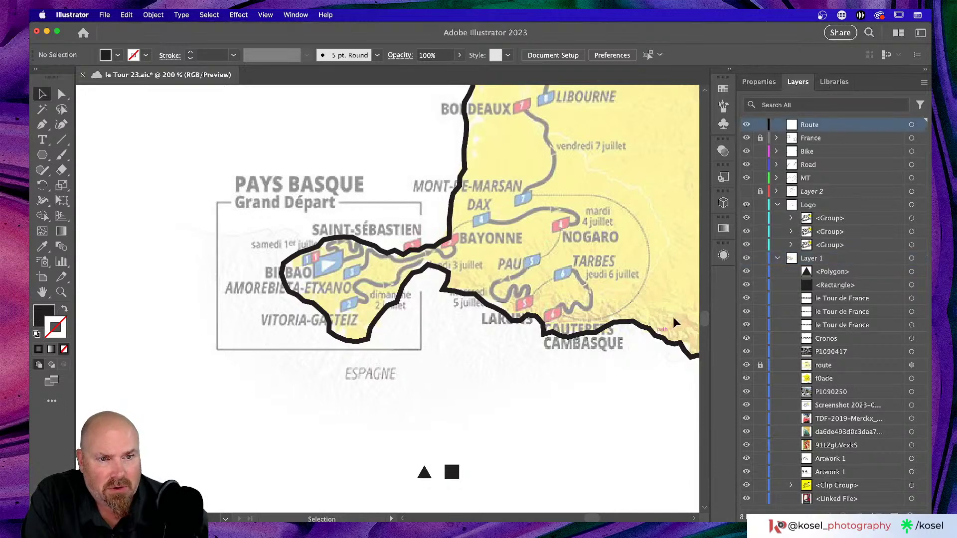
drag(496, 464, 393, 504)
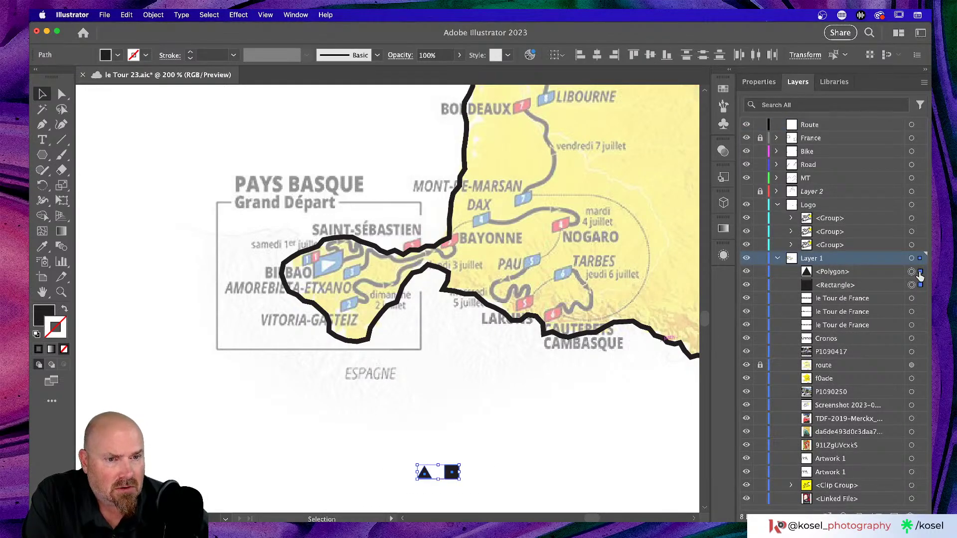
drag(920, 274, 898, 127)
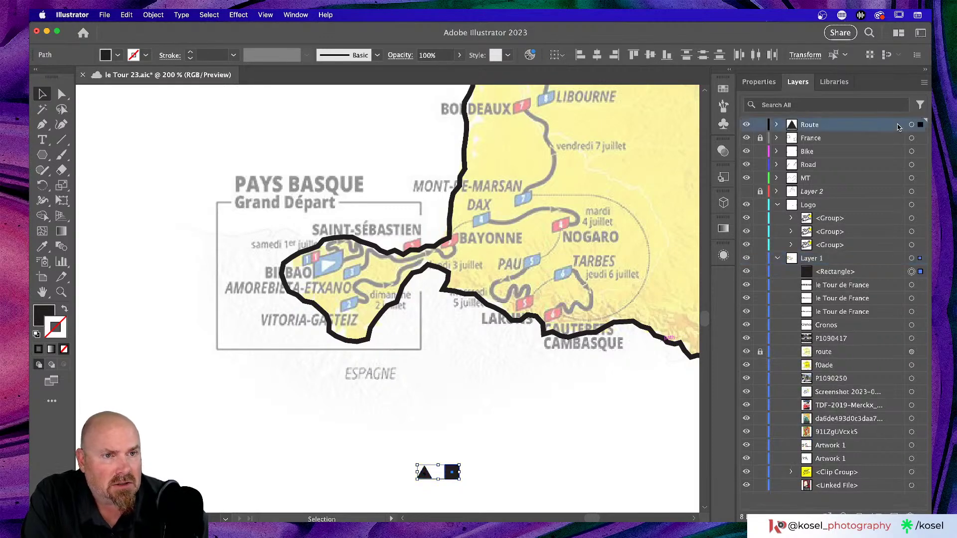
drag(920, 271, 873, 124)
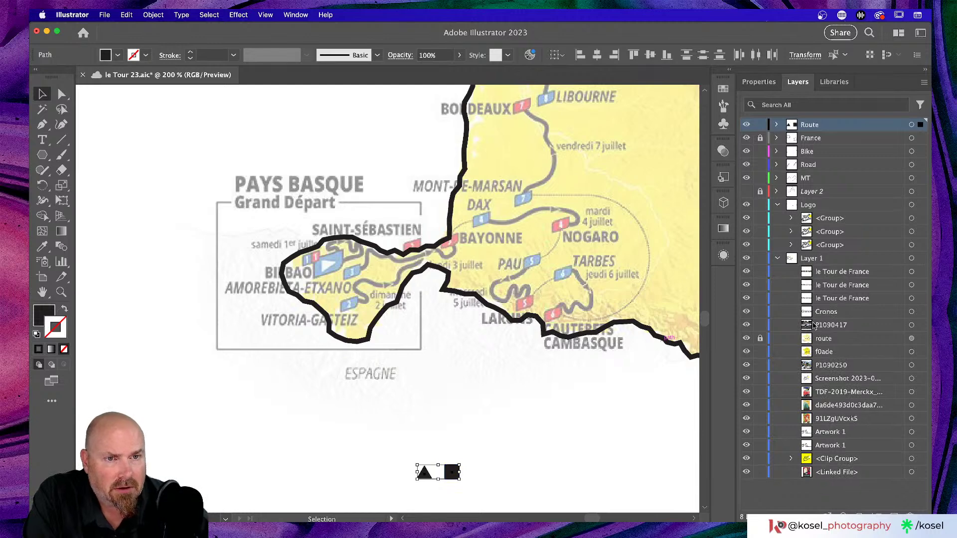
click(530, 459)
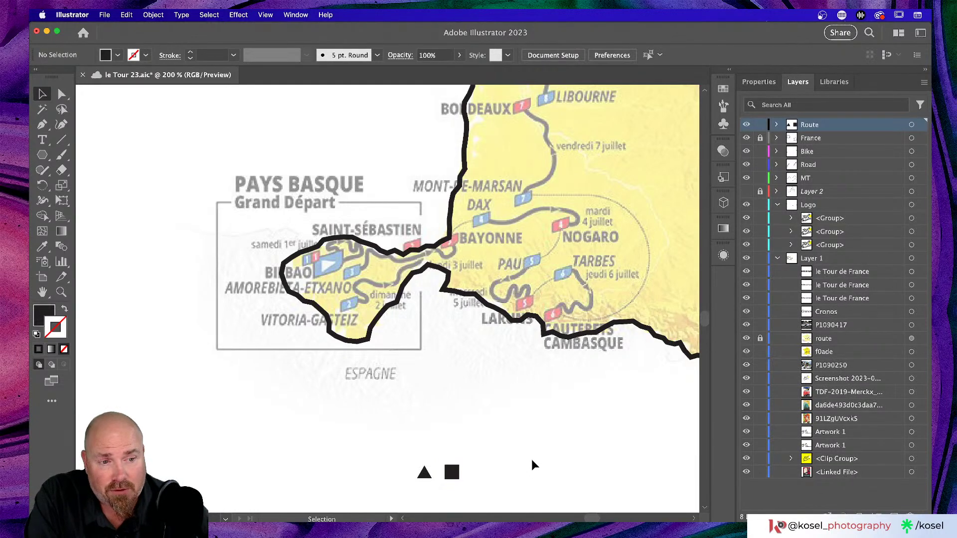
Set up the Curvature tool with no fill and a black 2 pt stroke for drawing on the Route layer
scroll(532, 459, up, 2)
scroll(532, 459, left, 2)
scroll(534, 465, left, 1)
scroll(534, 465, up, 1)
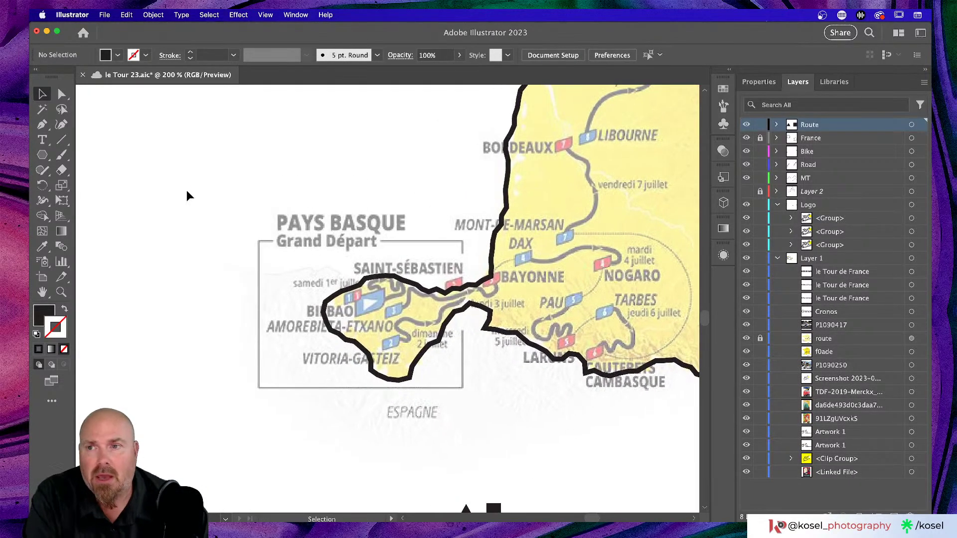
click(62, 124)
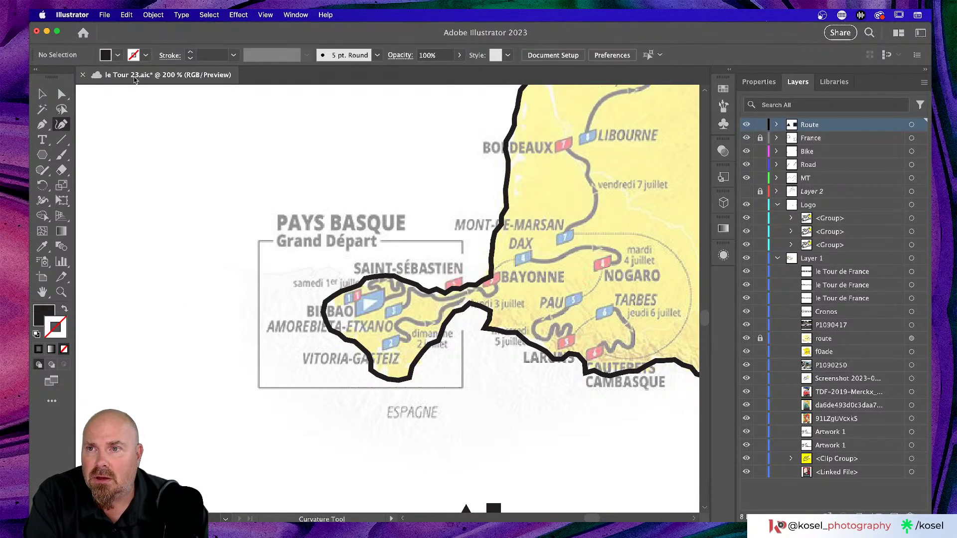
click(117, 55)
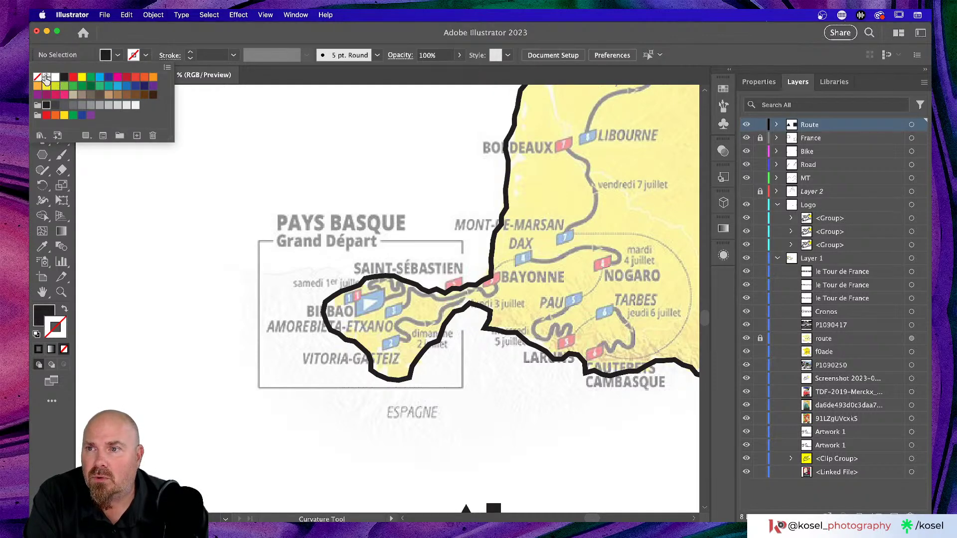
click(46, 78)
click(37, 76)
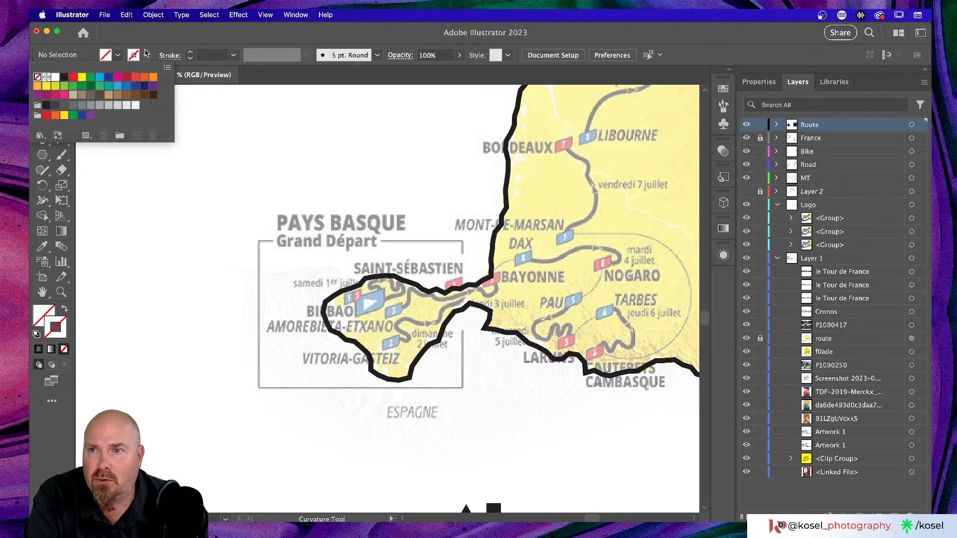
click(146, 54)
click(145, 55)
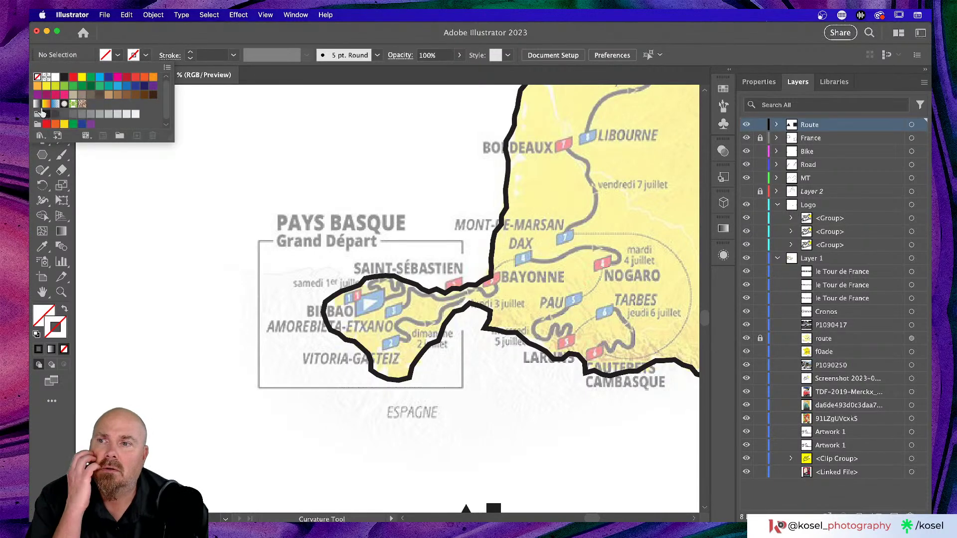
click(46, 114)
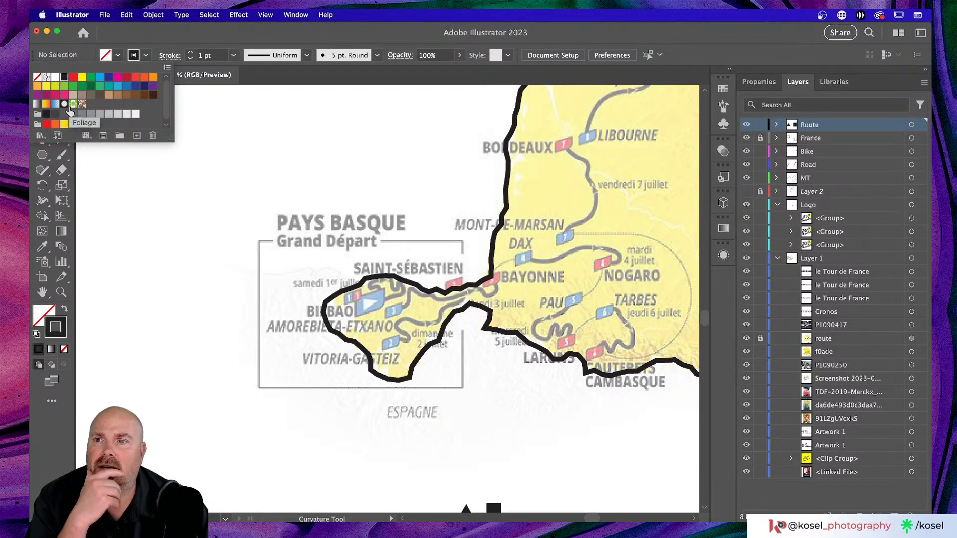
click(191, 53)
click(191, 53)
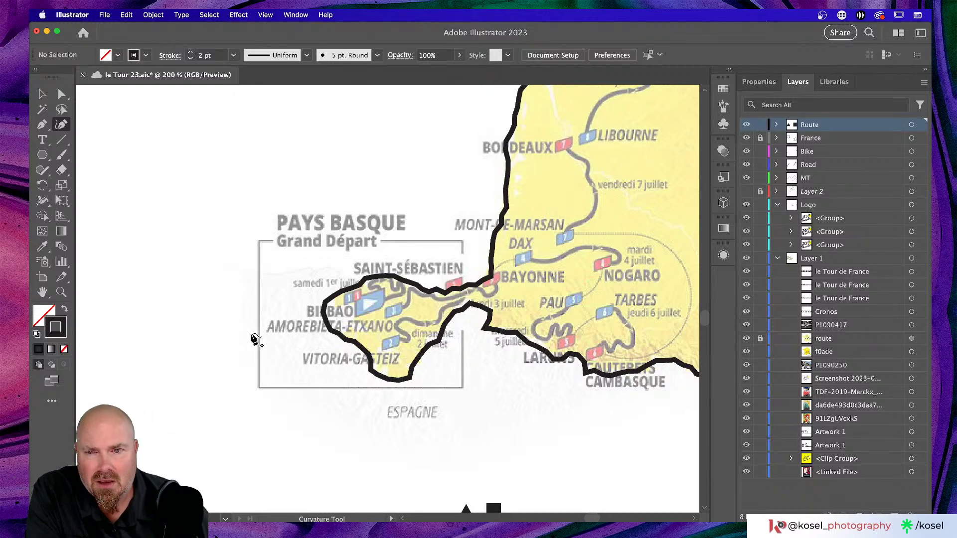
Trace the looping stage 1 route northeast of Bilbao with the Curvature tool, following the grey line on the map
click(379, 300)
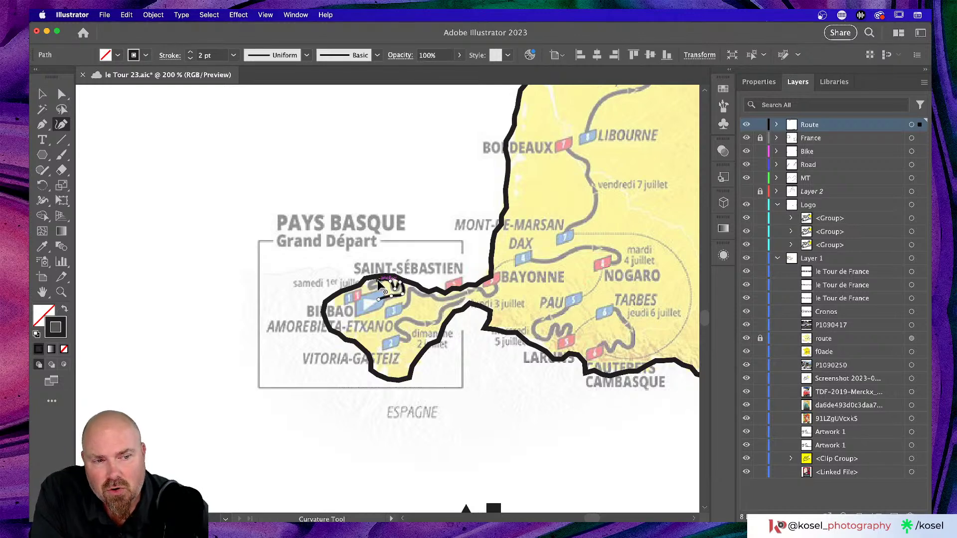
click(378, 285)
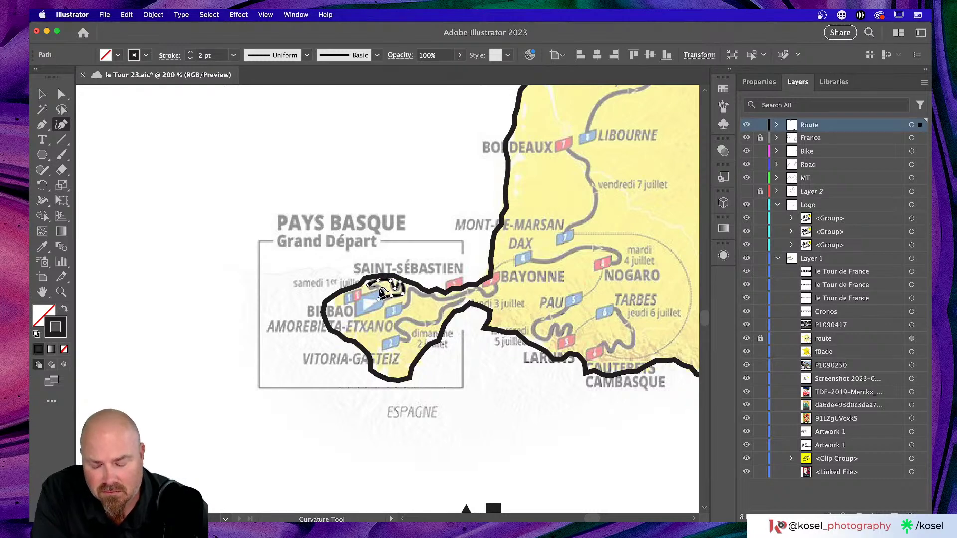
Trace the stage 3 route with the Curvature tool from the blue marker by Amorebieta-Etxano eastward to the red marker at Bayonne
click(395, 309)
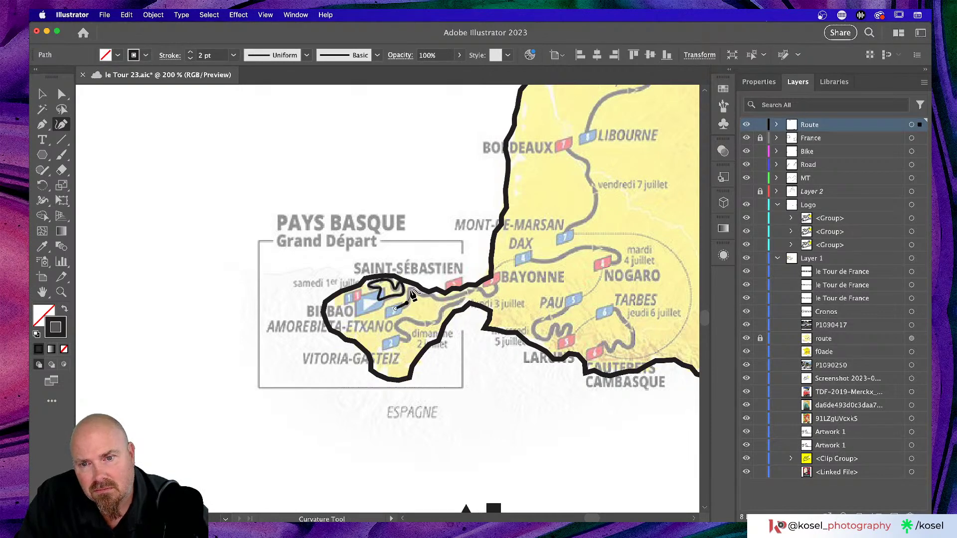
click(409, 291)
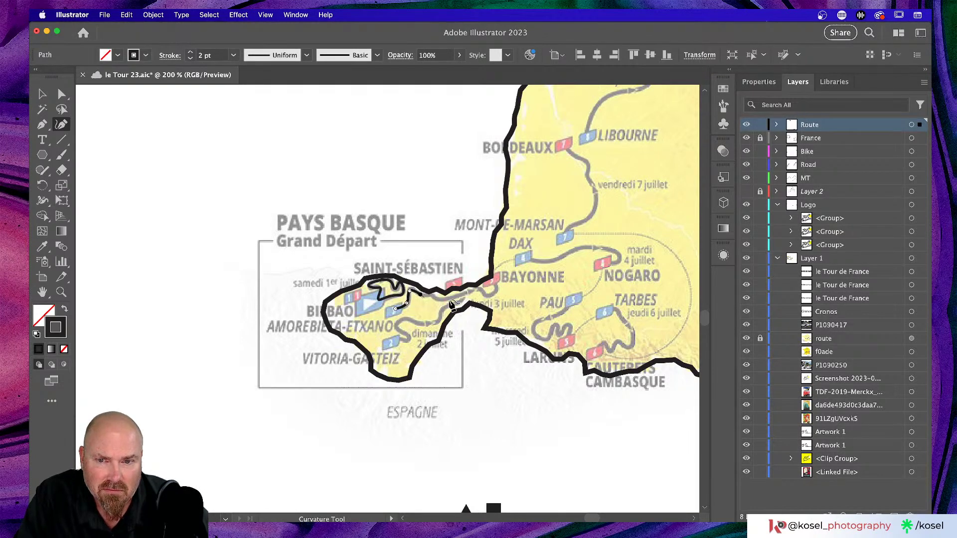
click(421, 294)
click(429, 297)
click(437, 299)
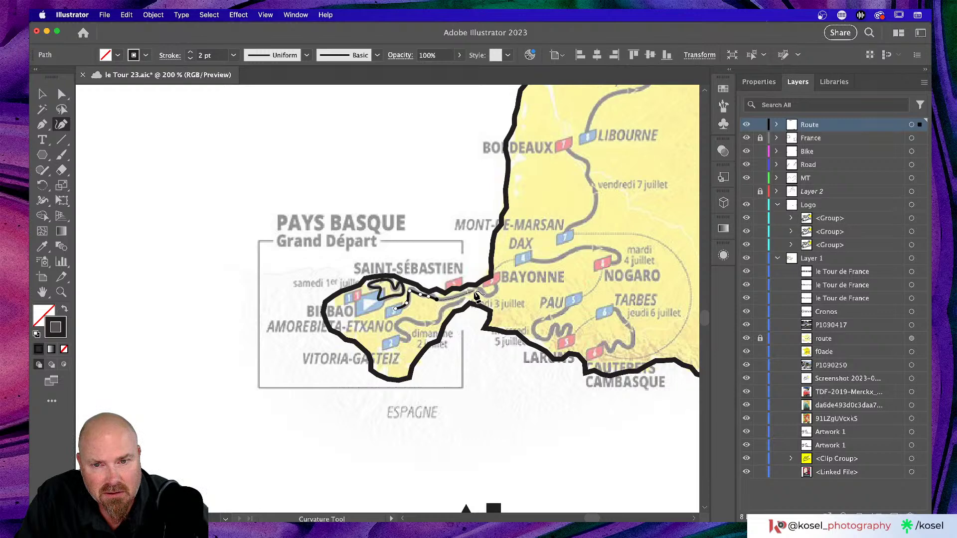
click(470, 294)
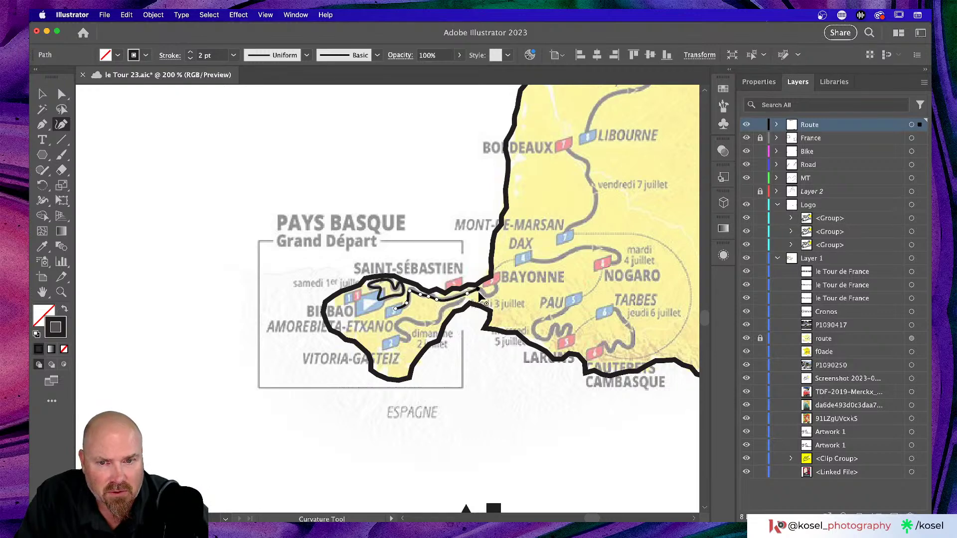
click(486, 298)
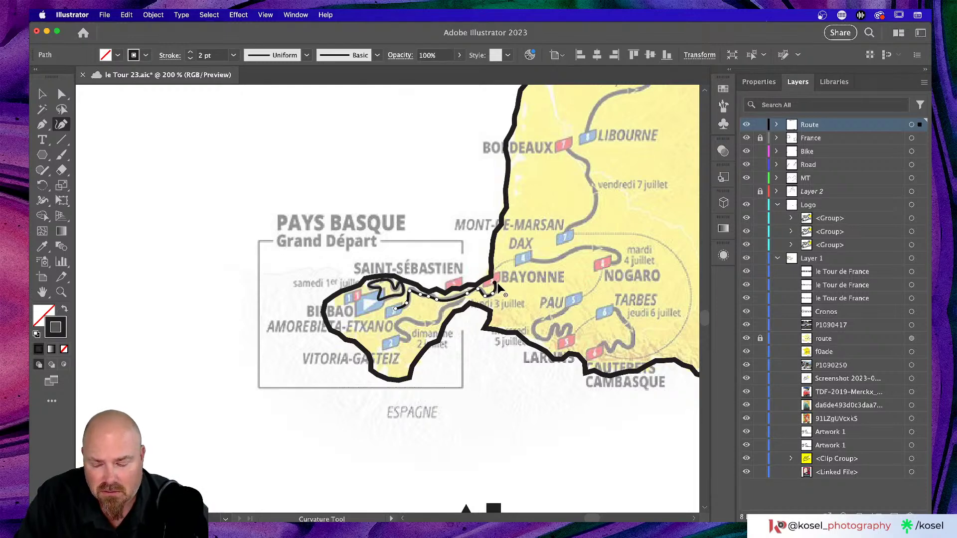
click(496, 283)
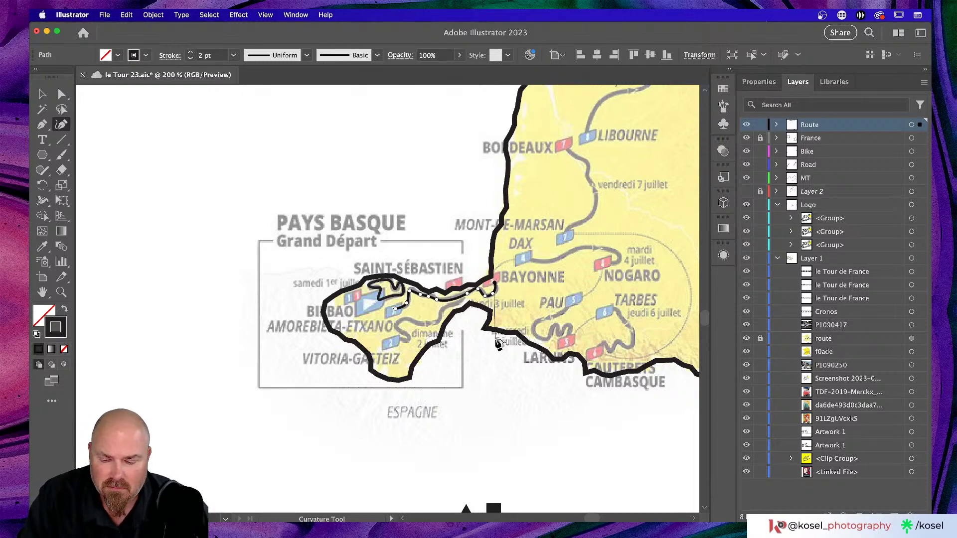
Trace the stage 2 route with the Curvature tool from the blue marker at Vitoria-Gasteiz northeastward, undoing the stray point placed near Bayonne
click(393, 339)
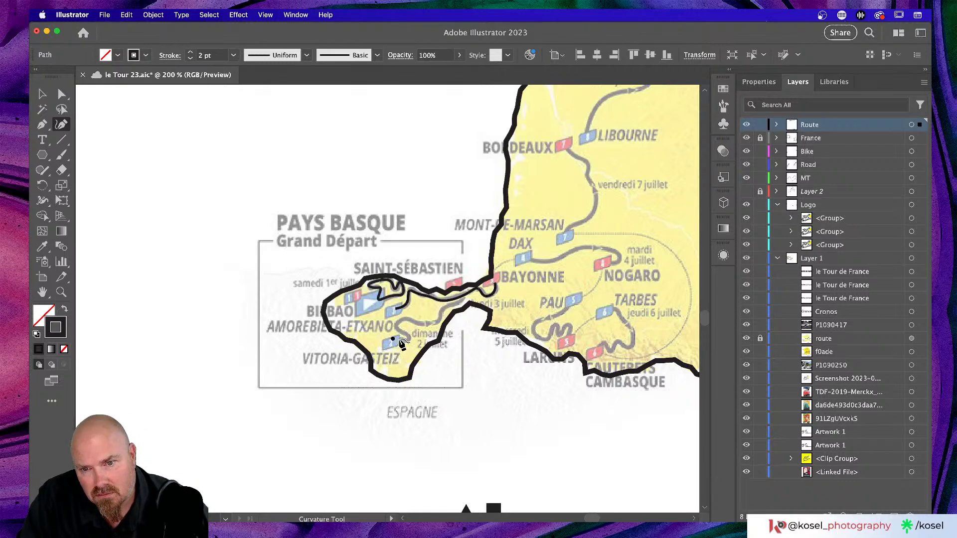
click(409, 338)
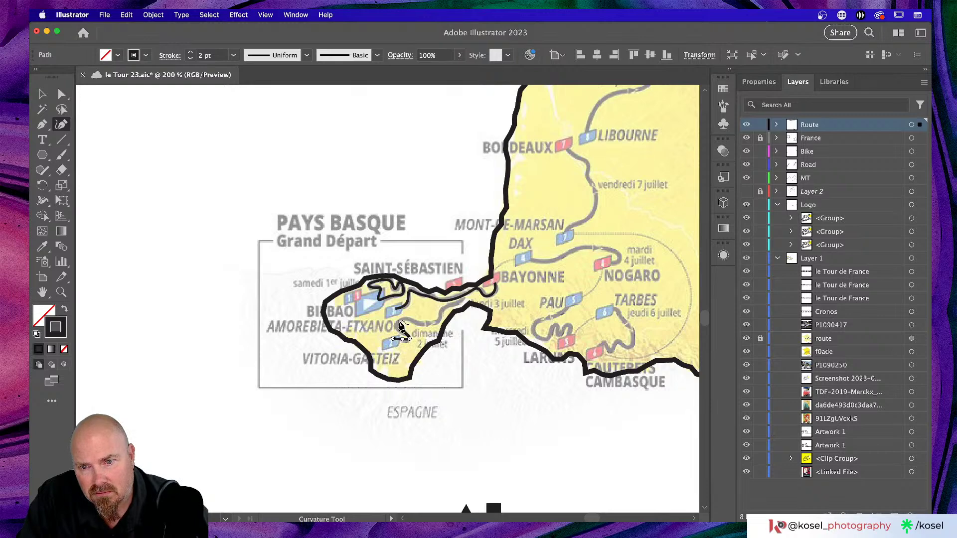
click(397, 323)
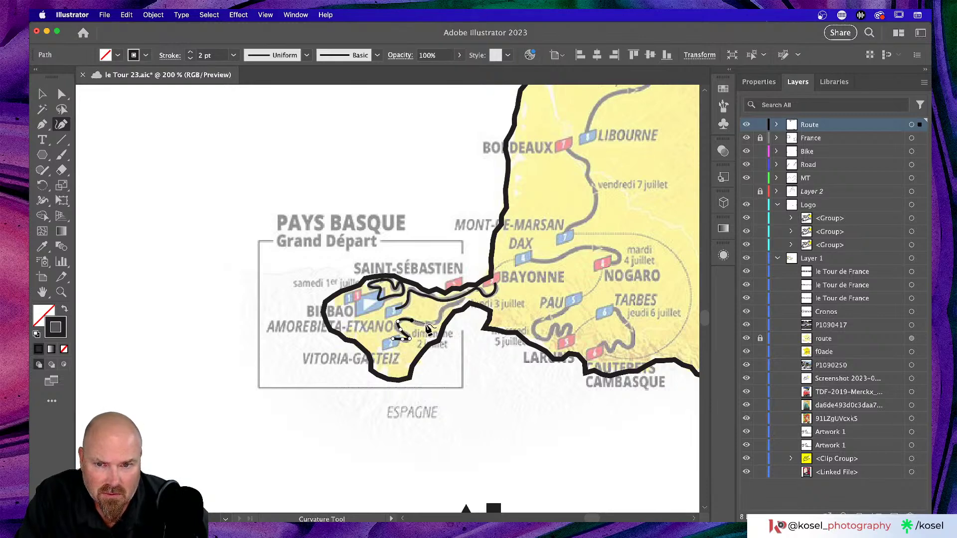
click(413, 320)
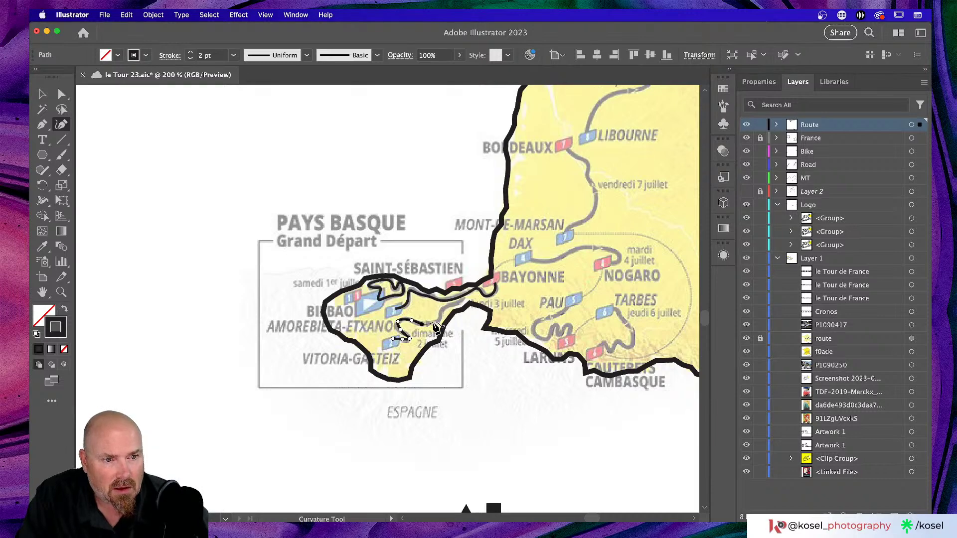
click(433, 323)
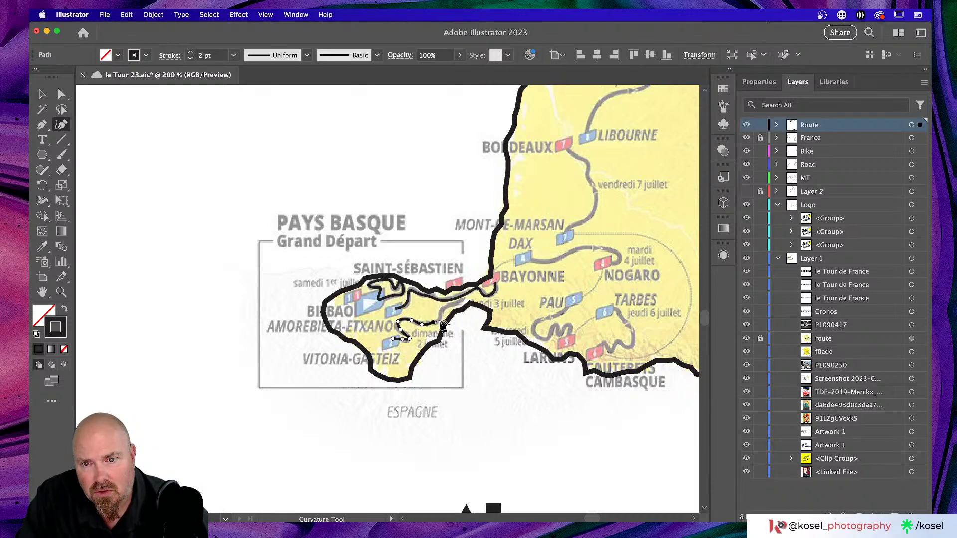
click(442, 312)
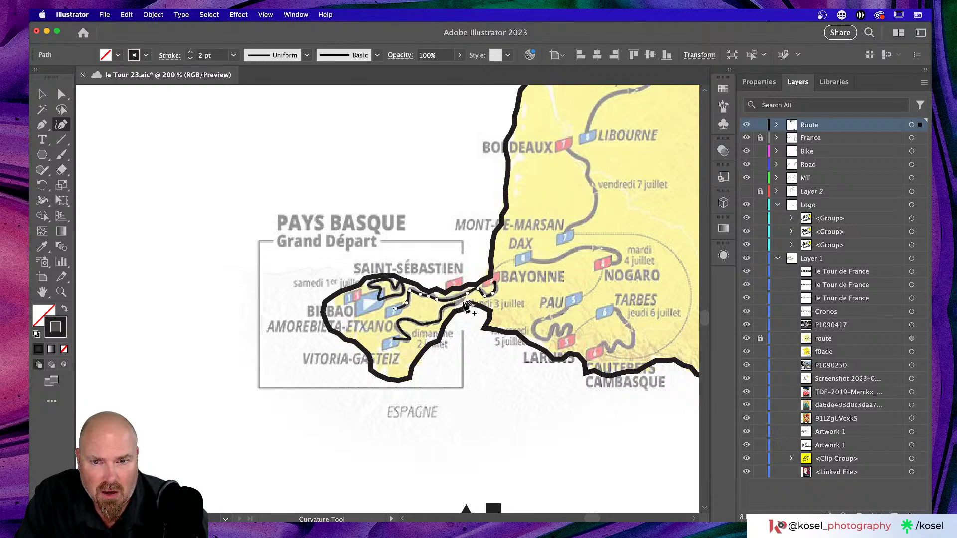
click(492, 286)
key(super+z)
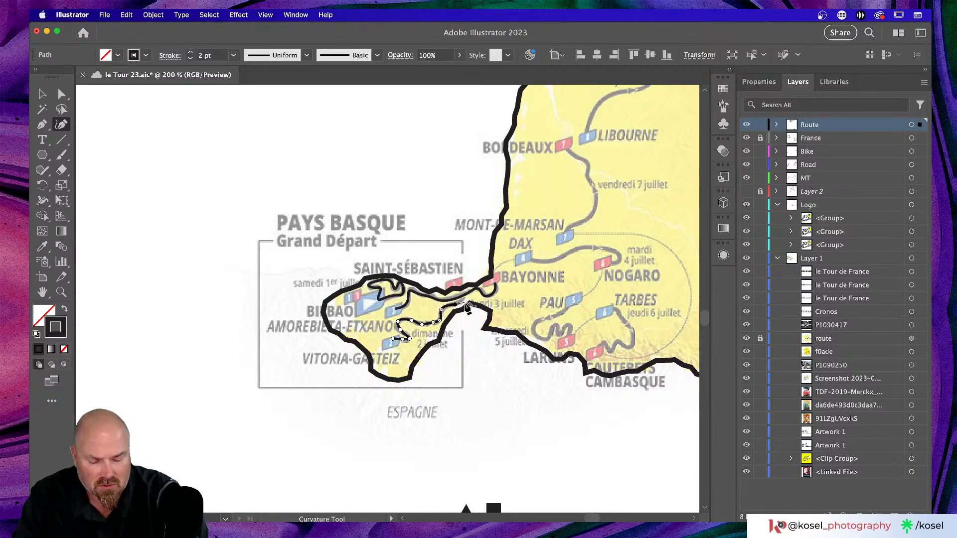
Extend the stage 2 path northeast along the grey line to just short of the stage 3 route, then finish and deselect it
scroll(464, 306, up, 3)
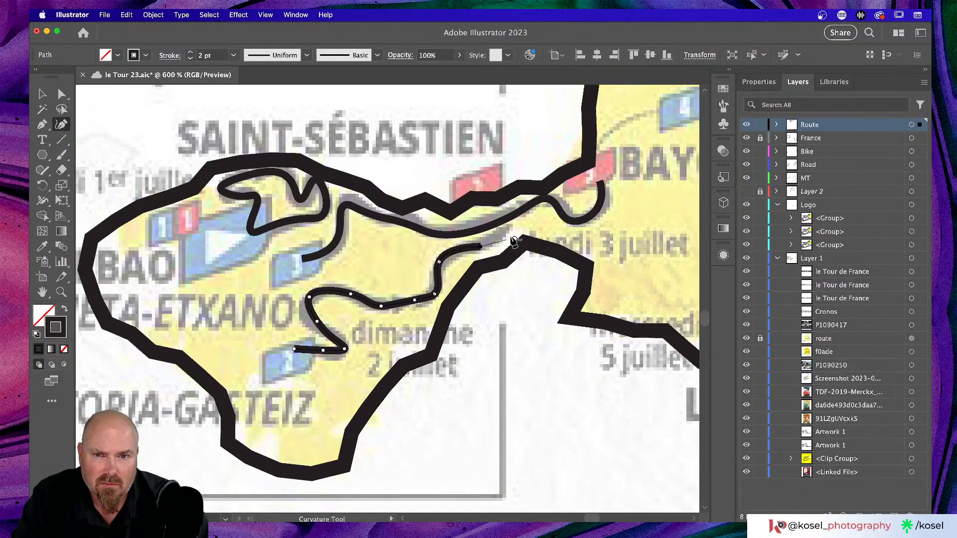
click(503, 231)
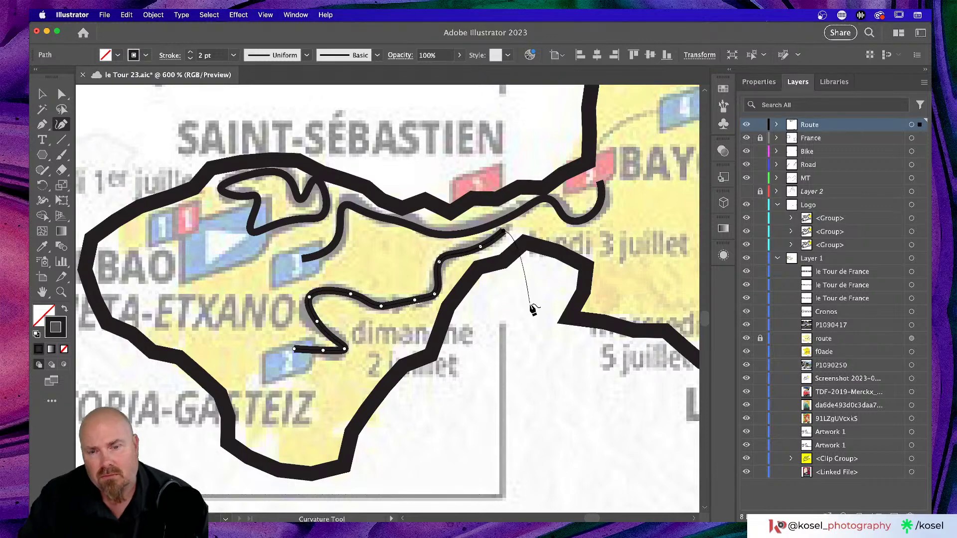
key(Escape)
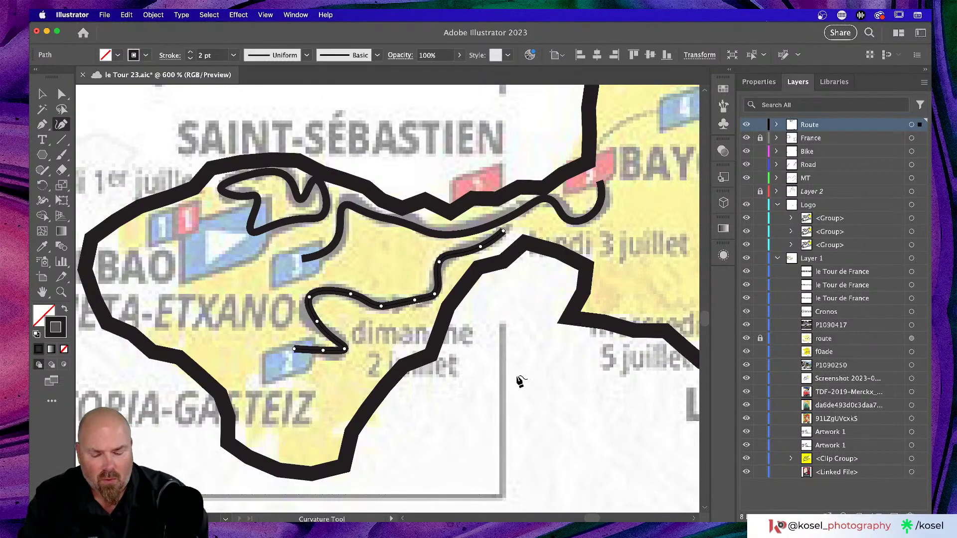
scroll(516, 379, down, 3)
scroll(518, 381, down, 3)
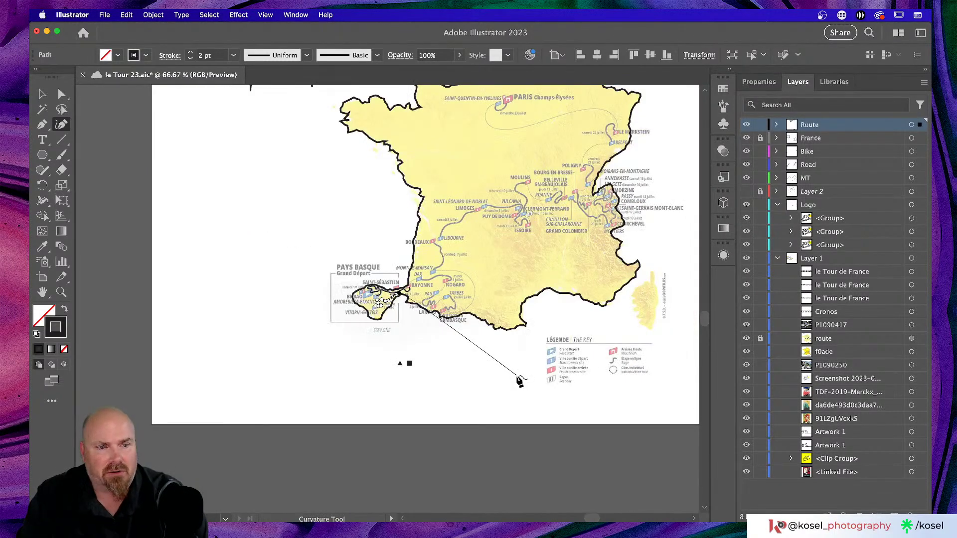
key(Escape)
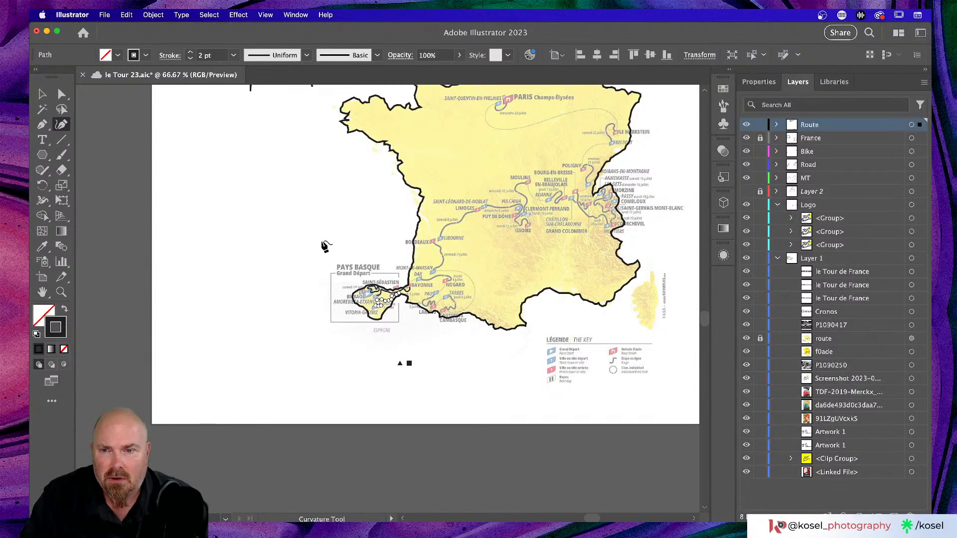
key(v)
click(307, 240)
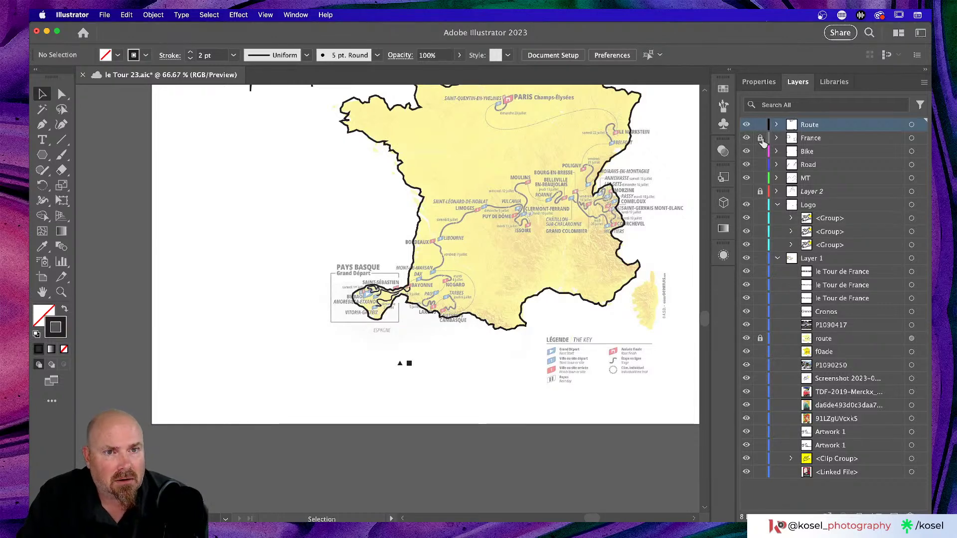
Unlock the France layer, simplify the France outline path to 84 points, and deselect it
scroll(256, 166, up, 5)
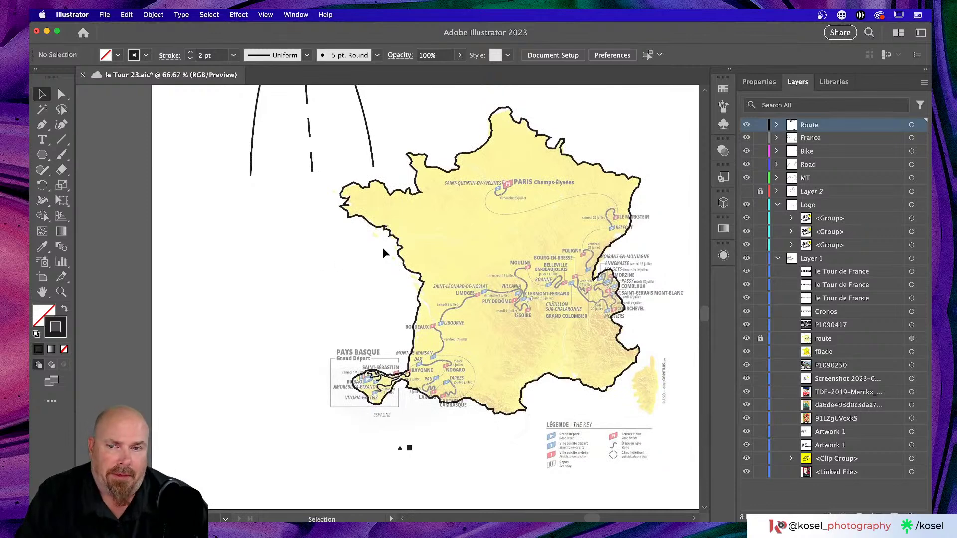
click(422, 263)
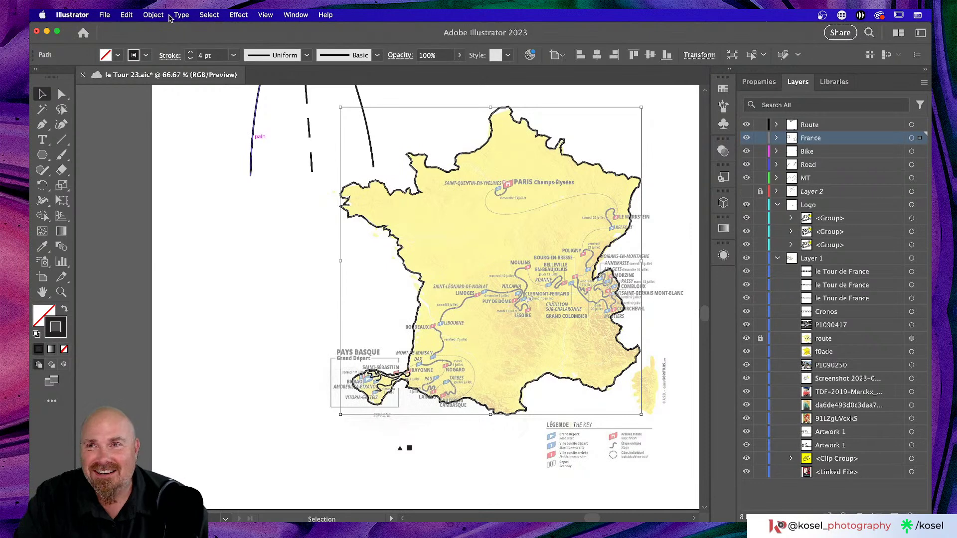
click(151, 18)
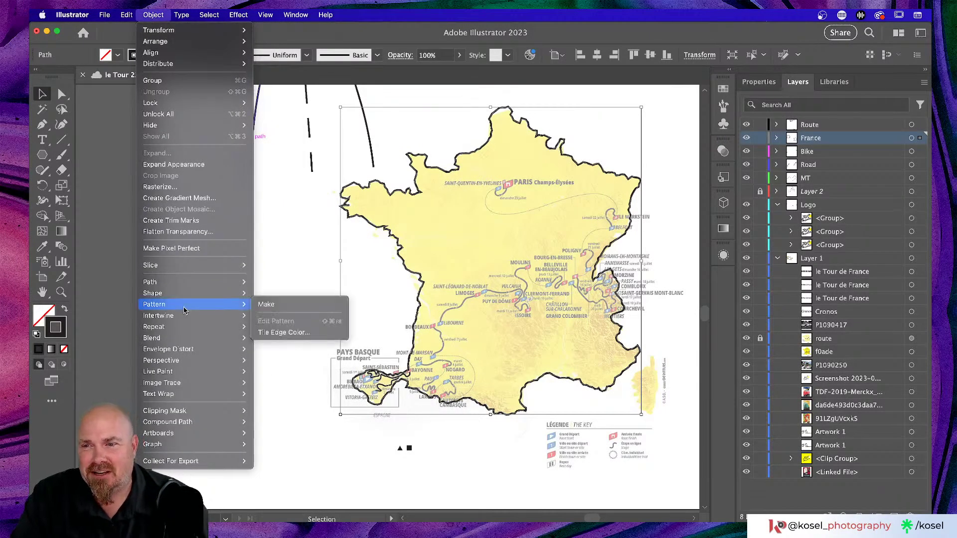
mouse_move(209, 284)
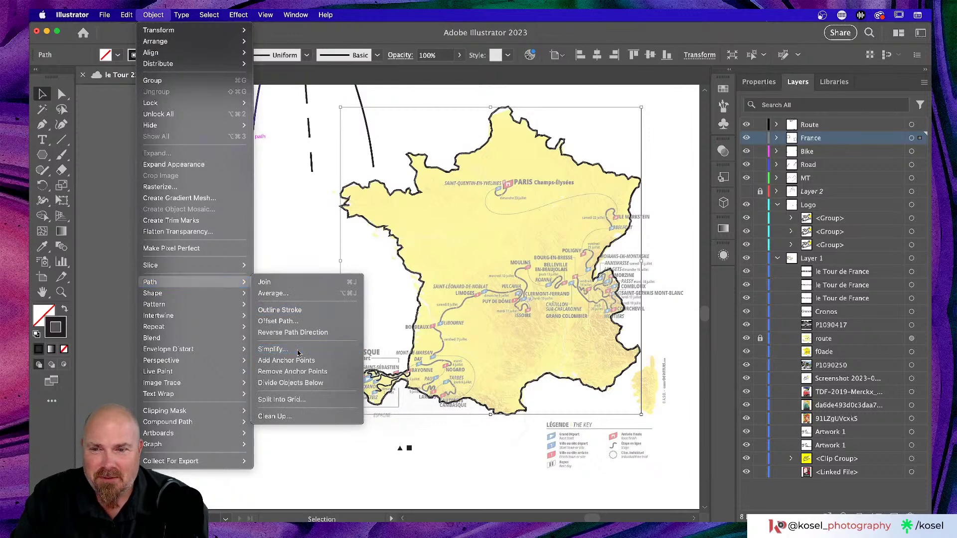
click(274, 349)
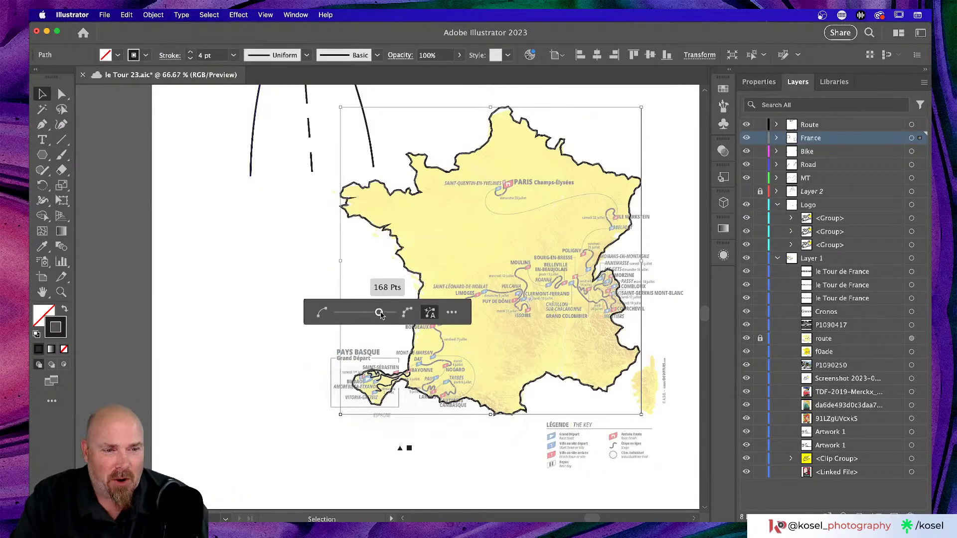
drag(379, 312, 351, 314)
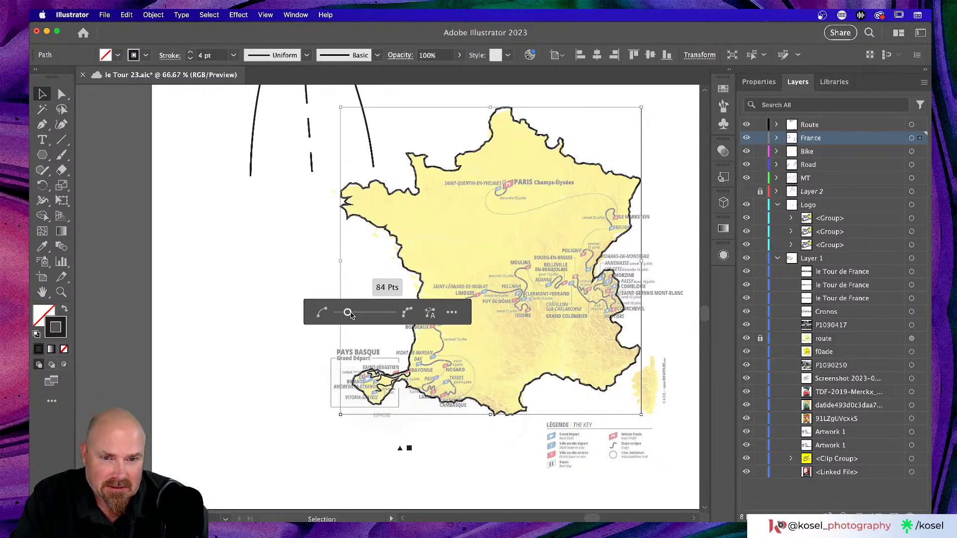
mouse_move(350, 314)
mouse_down()
mouse_move(385, 314)
mouse_move(349, 315)
mouse_up()
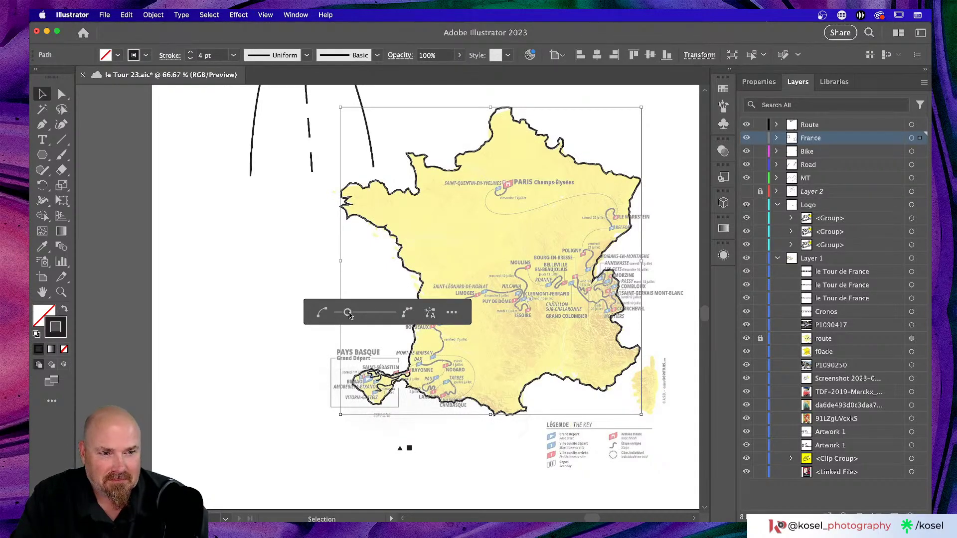
click(225, 333)
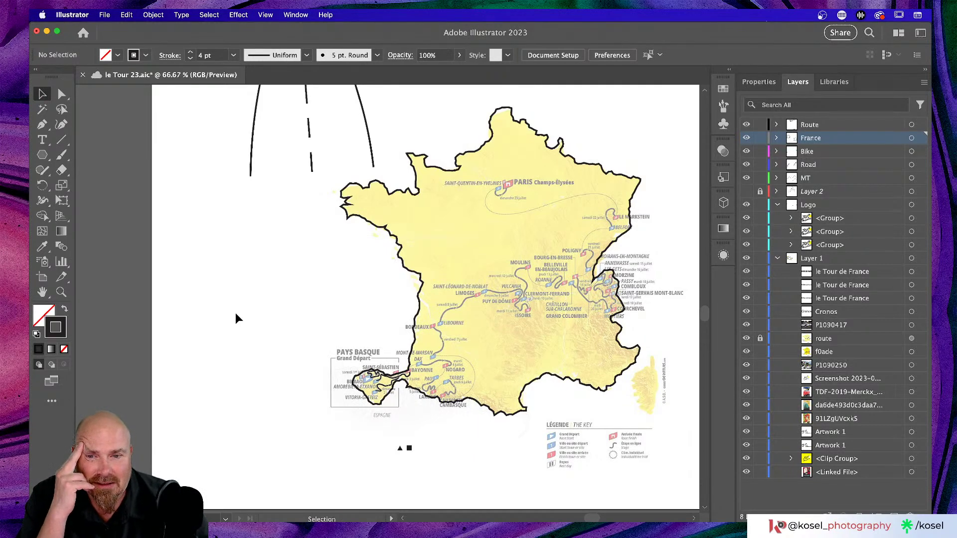
Save the document and lock the France layer
key(super+s)
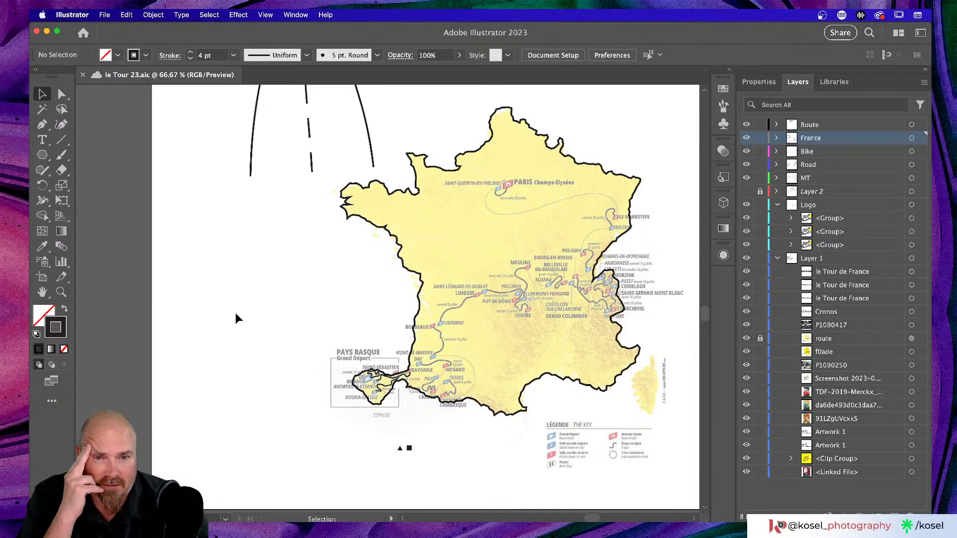
scroll(237, 315, up, 1)
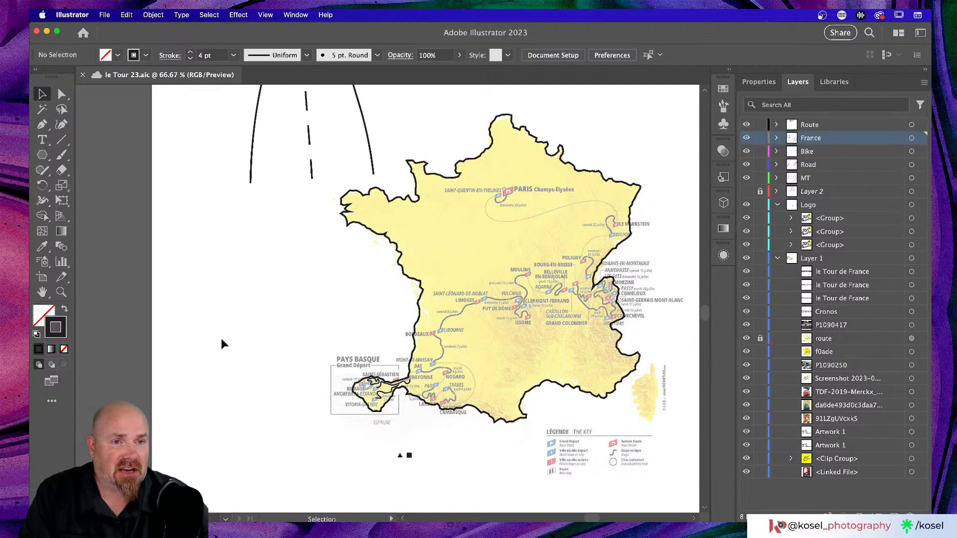
click(759, 139)
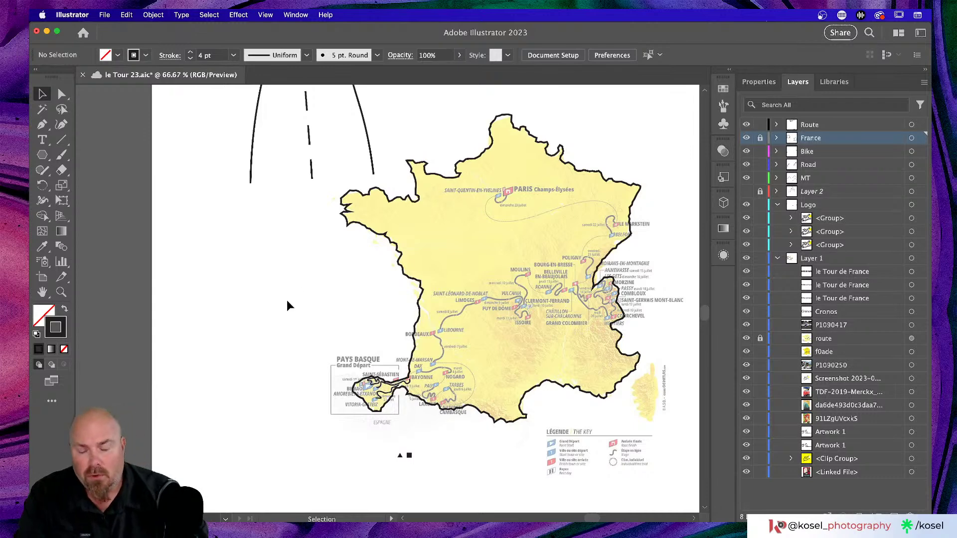
Examine the reference map's stage routes from Bordeaux down to the Pays Basque and the Pyrenees border
key(super+equal)
key(super+equal)
key(super+equal)
key(super+equal)
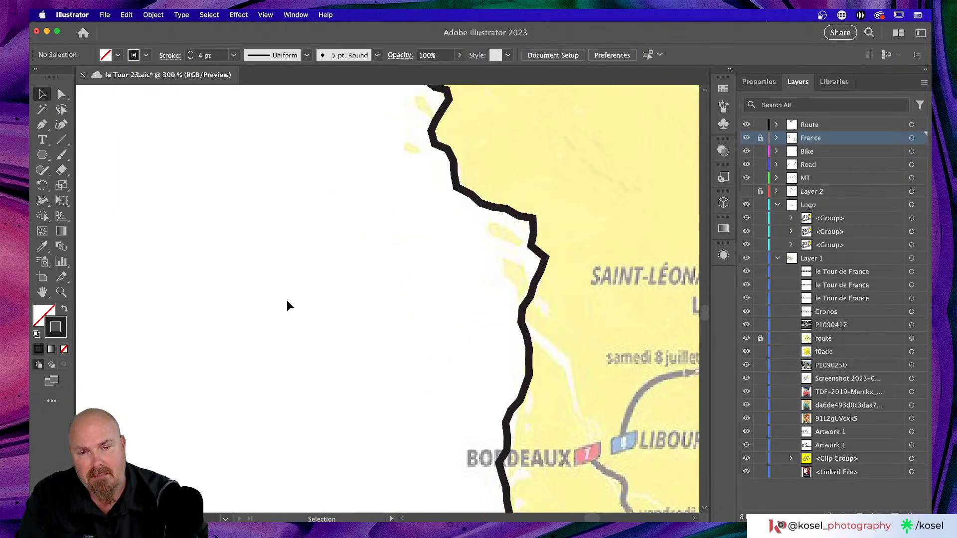
scroll(302, 285, down, 5)
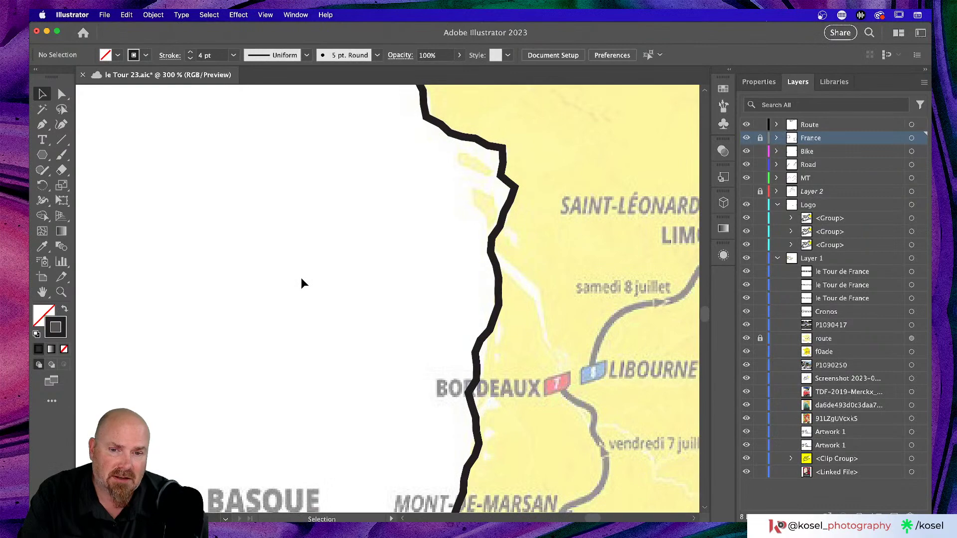
scroll(302, 283, down, 6)
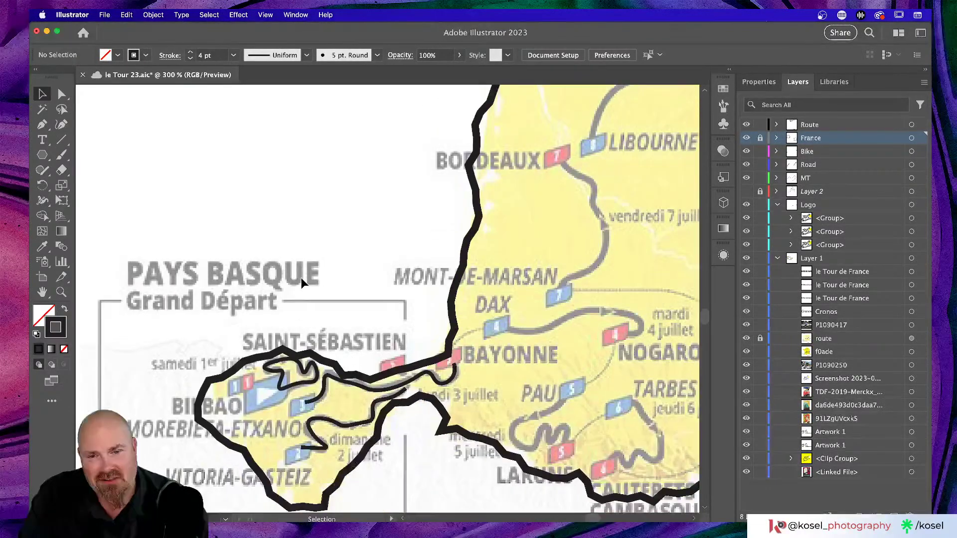
scroll(299, 279, down, 4)
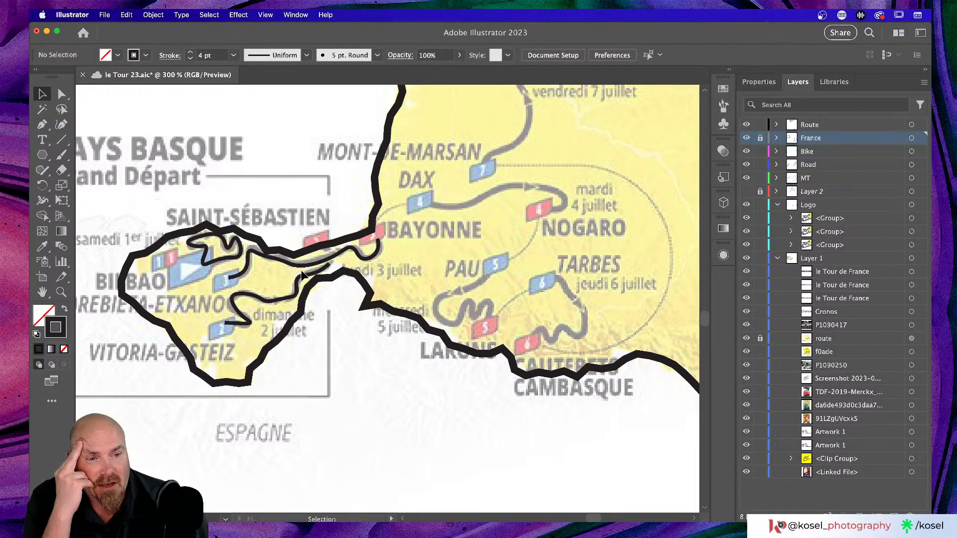
scroll(302, 275, up, 1)
key(super+minus)
key(super+minus)
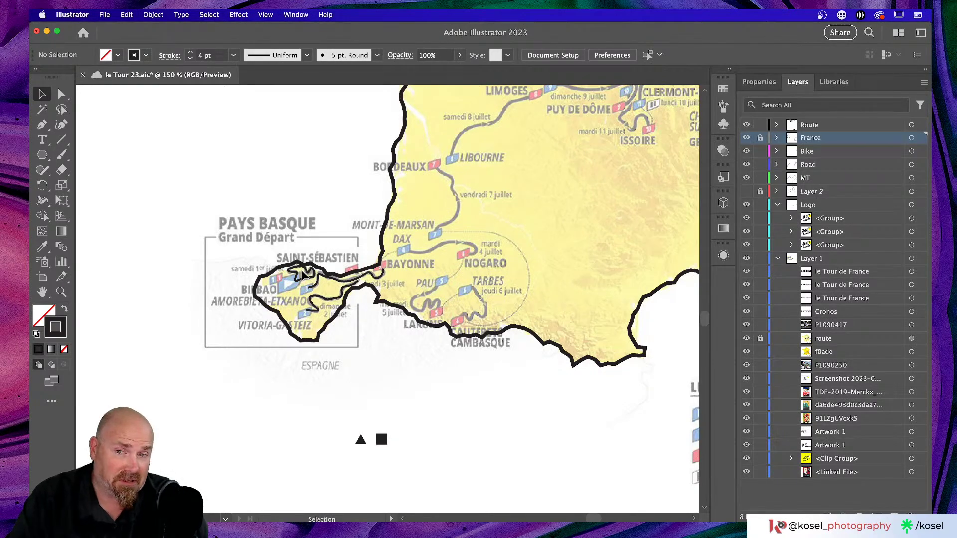
Start a Curvature tool path at the Dax stage 4 marker on the Route layer, with a 2 pt stroke
key(super+plus)
key(super+plus)
key(super+plus)
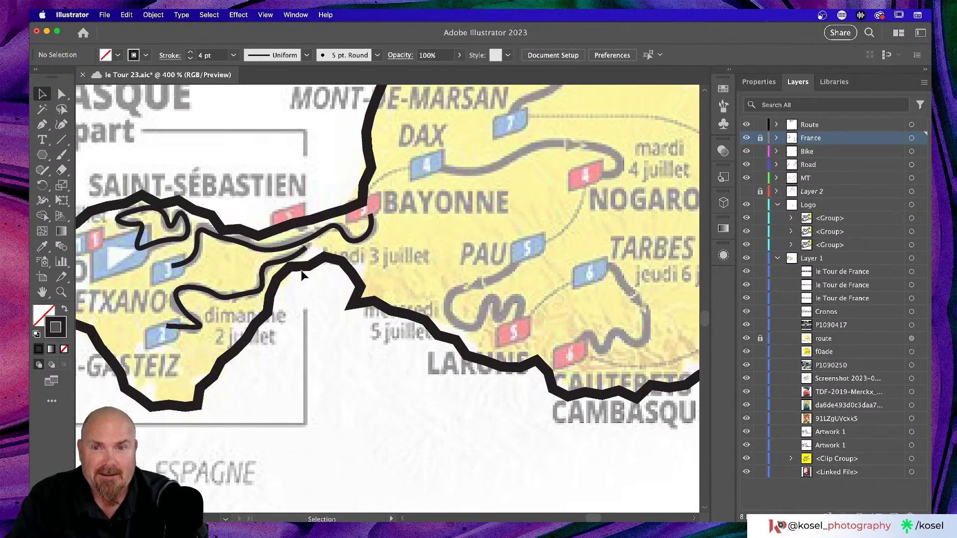
key(space)
drag(550, 213, 401, 227)
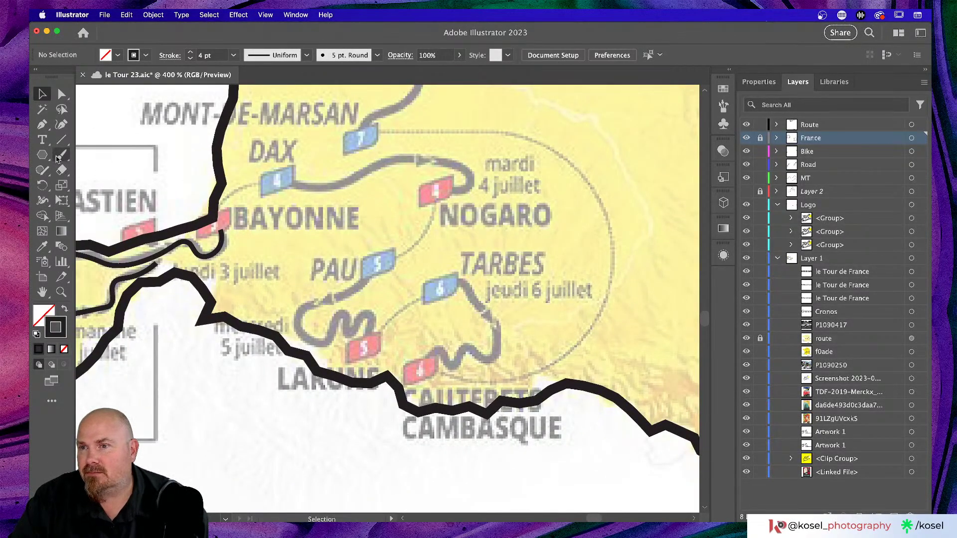
click(61, 124)
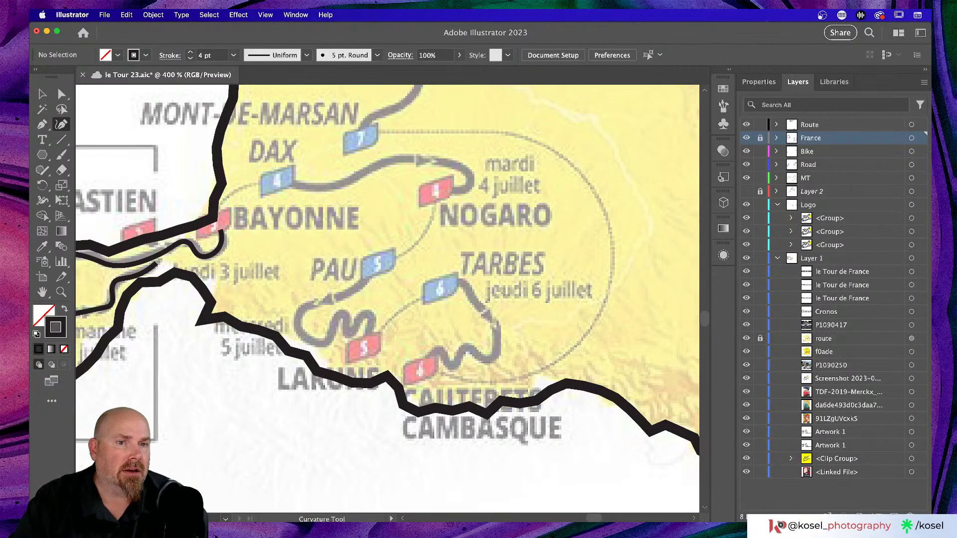
click(845, 125)
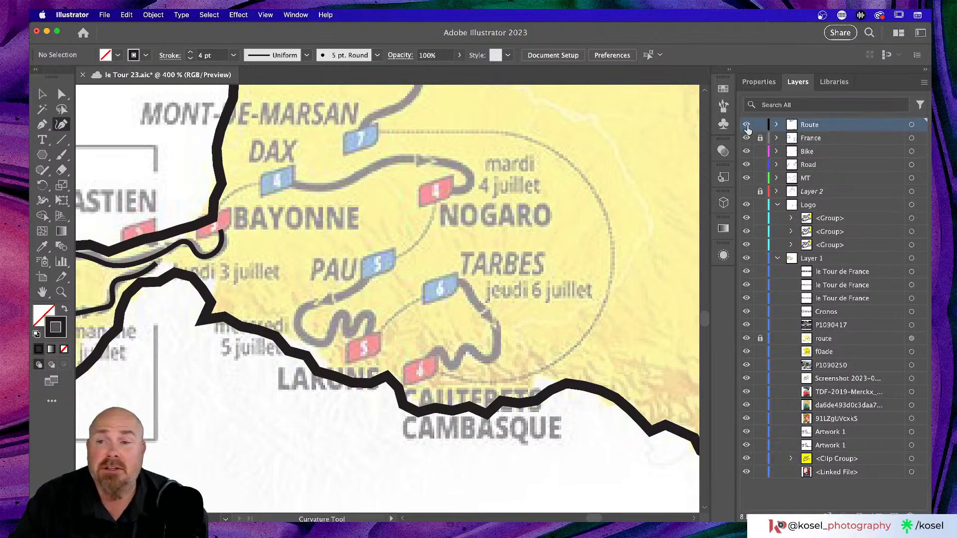
click(277, 182)
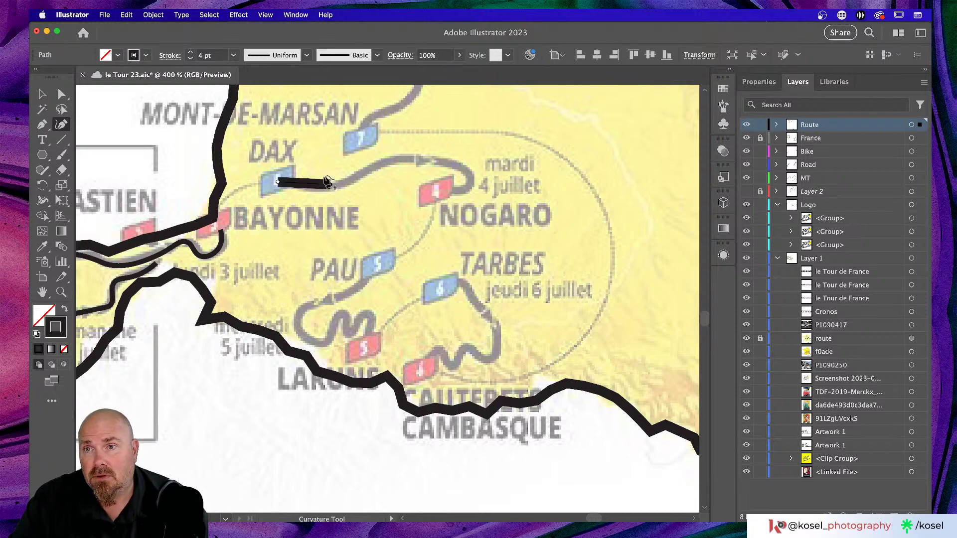
click(191, 59)
click(191, 58)
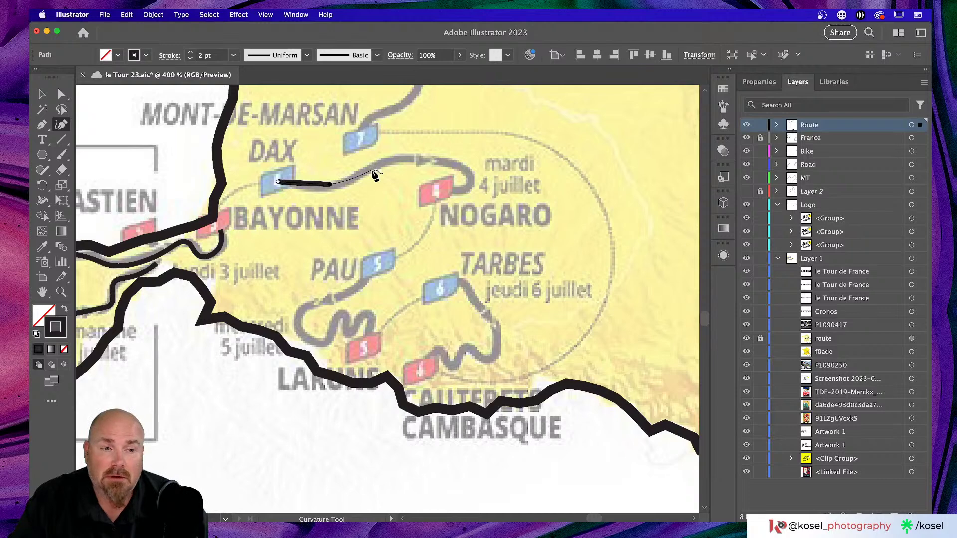
Continue the stage 4 path along the printed route, around the hook to the Nogaro marker, and end it
click(387, 161)
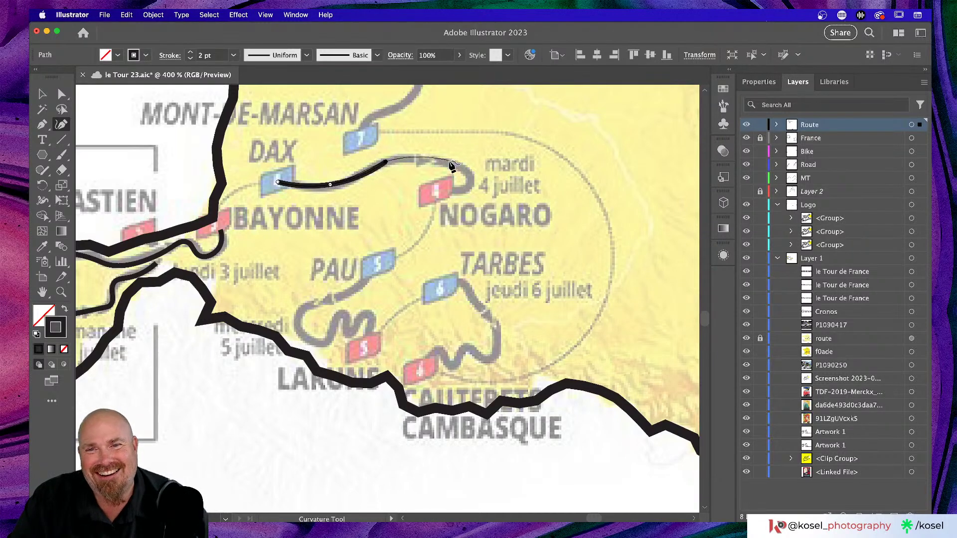
click(437, 161)
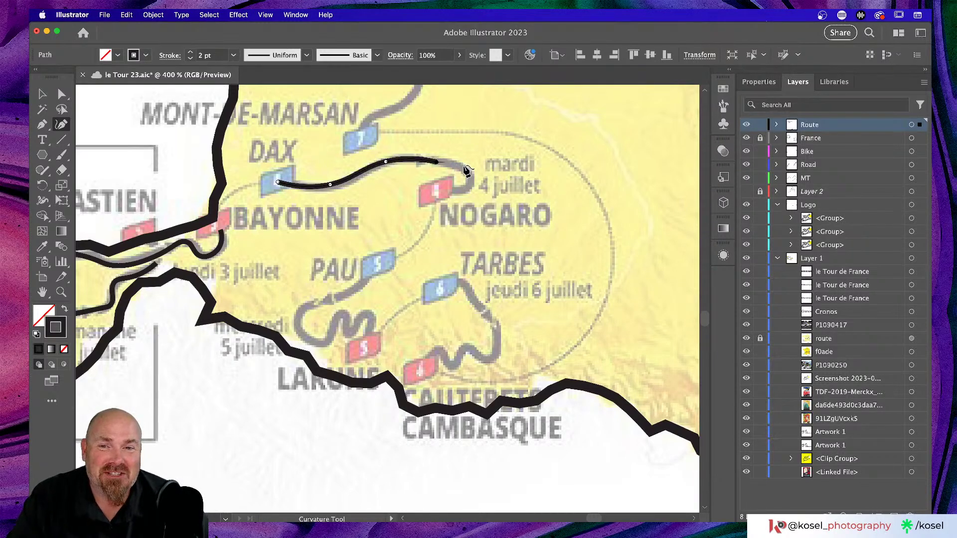
click(469, 173)
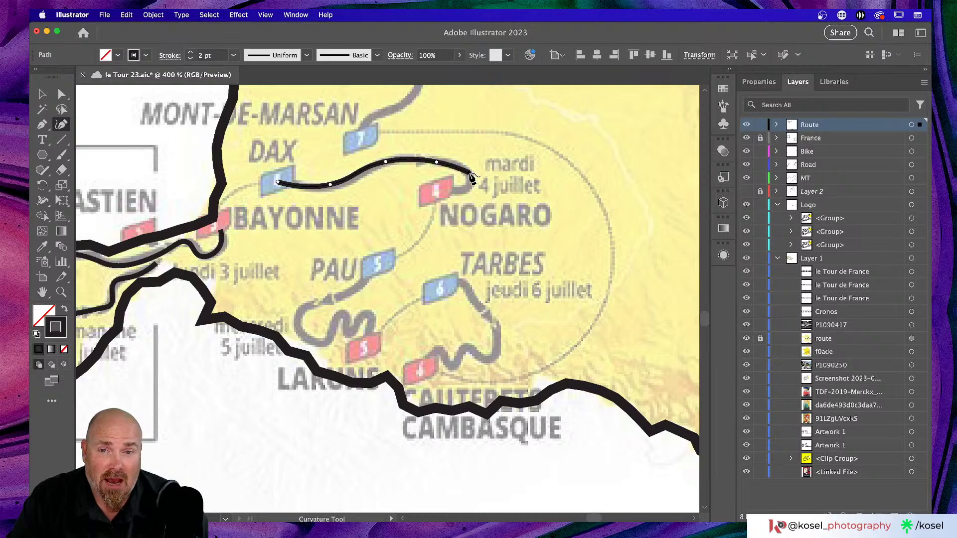
click(467, 189)
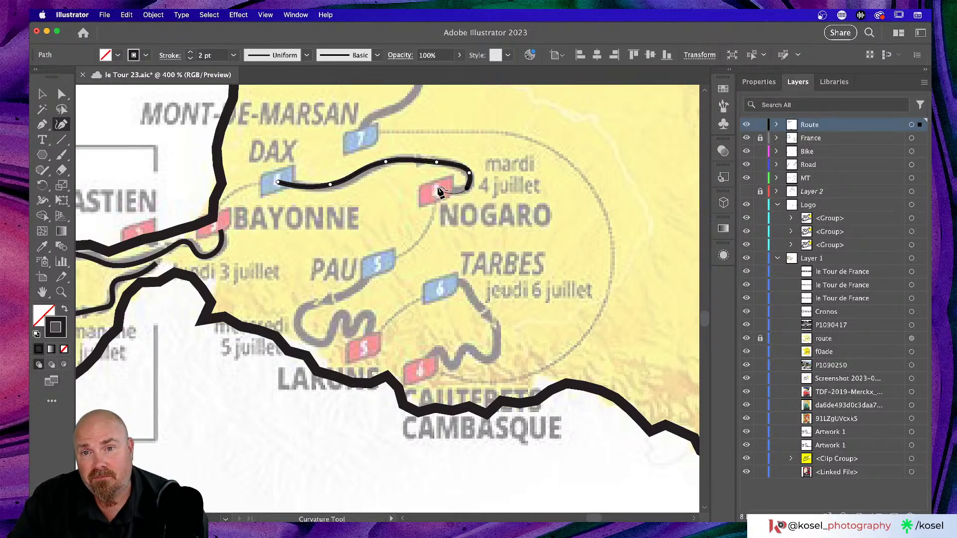
click(437, 190)
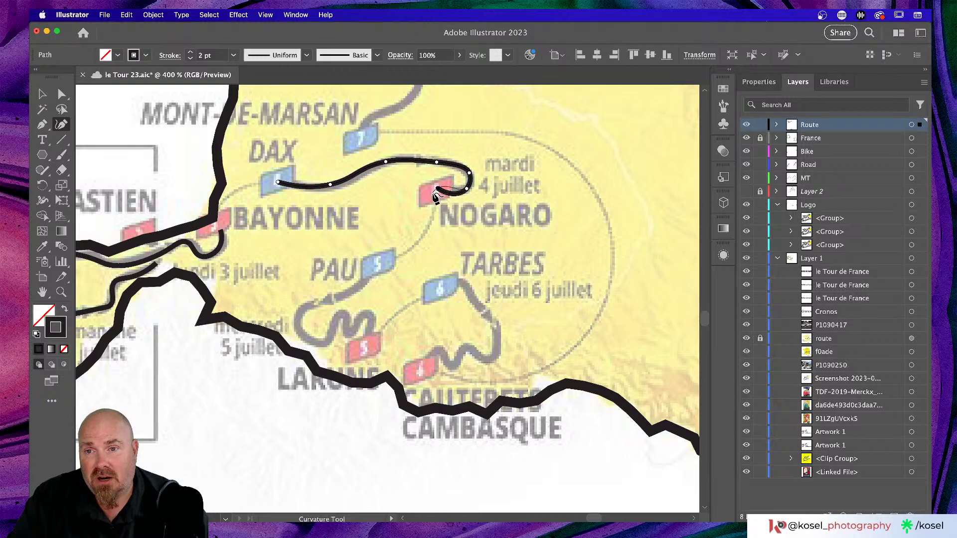
key(Escape)
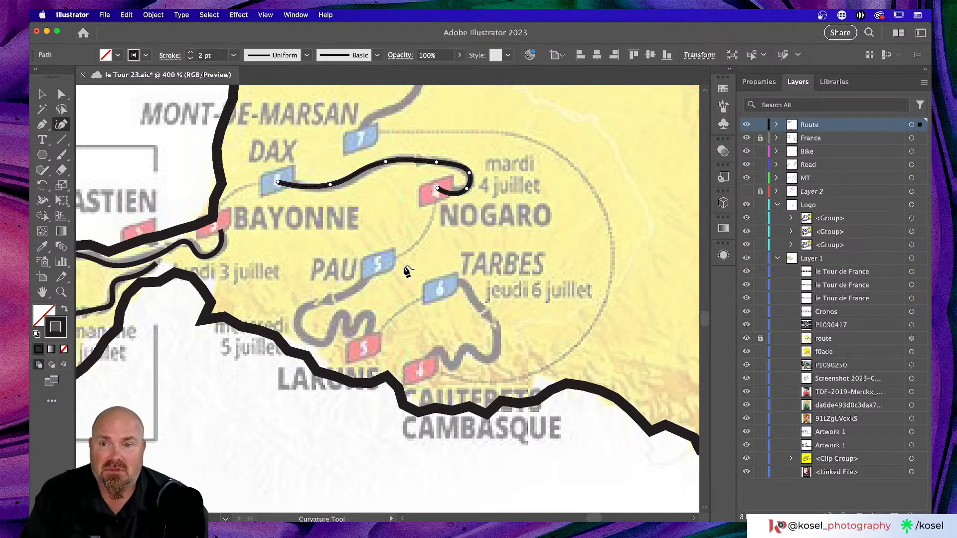
Trace the stage 5 route with a curved path from the Pau marker through its bends to the Laruns marker
click(374, 265)
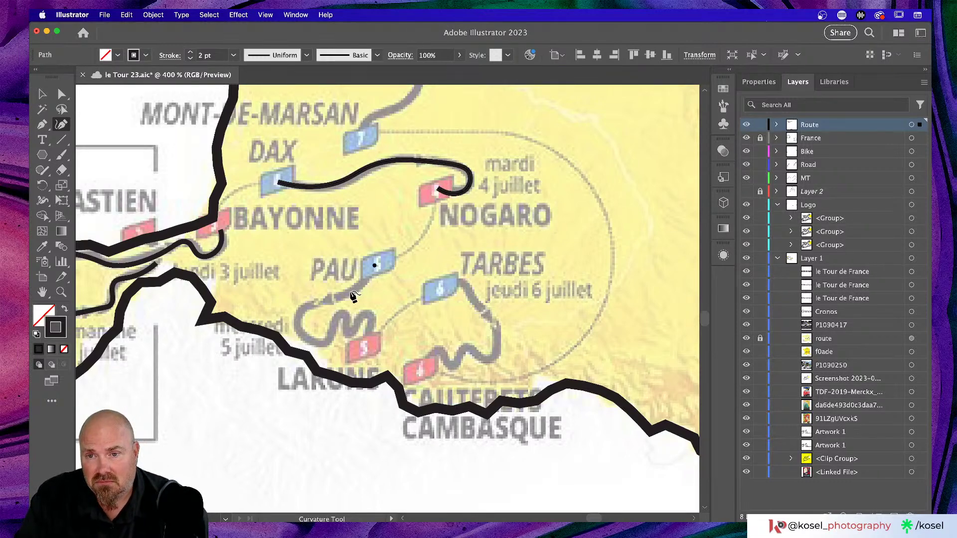
click(315, 302)
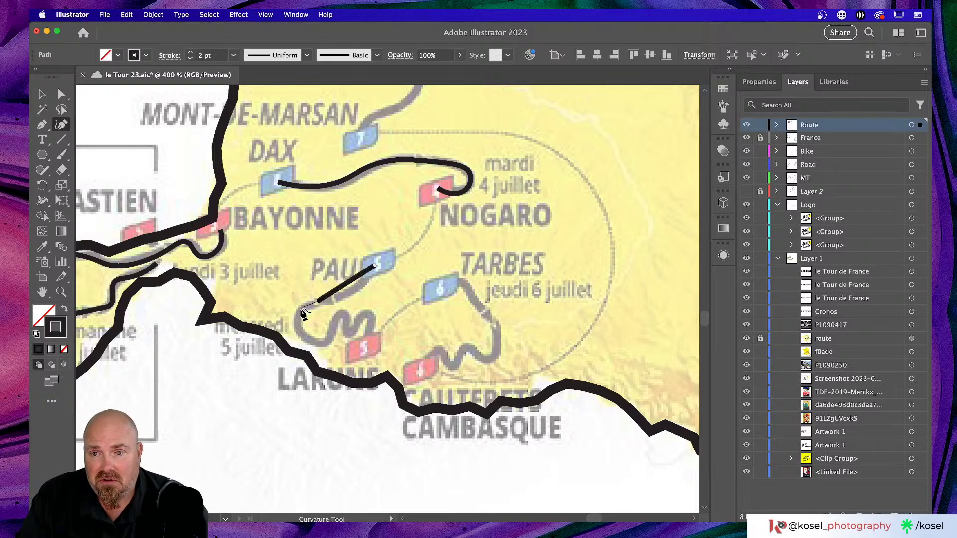
click(299, 308)
click(299, 332)
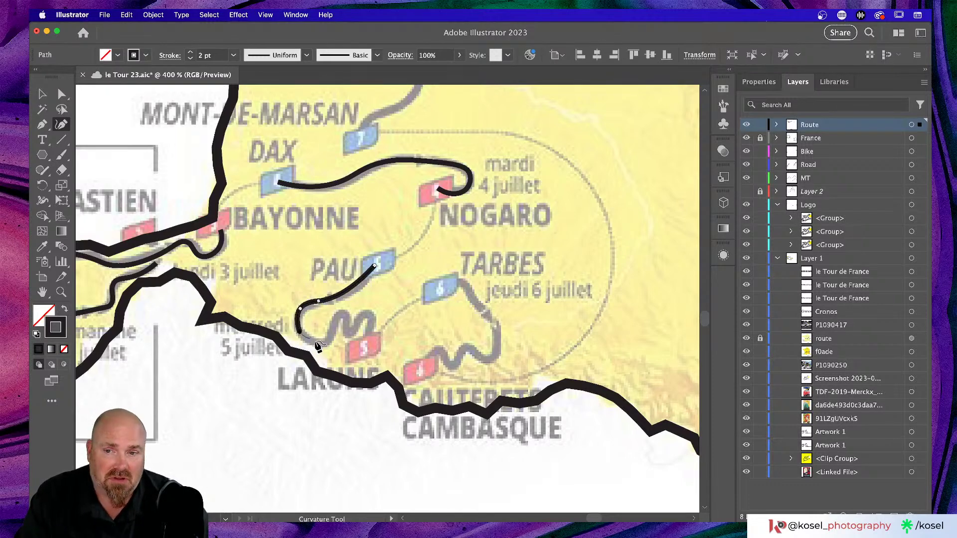
click(322, 344)
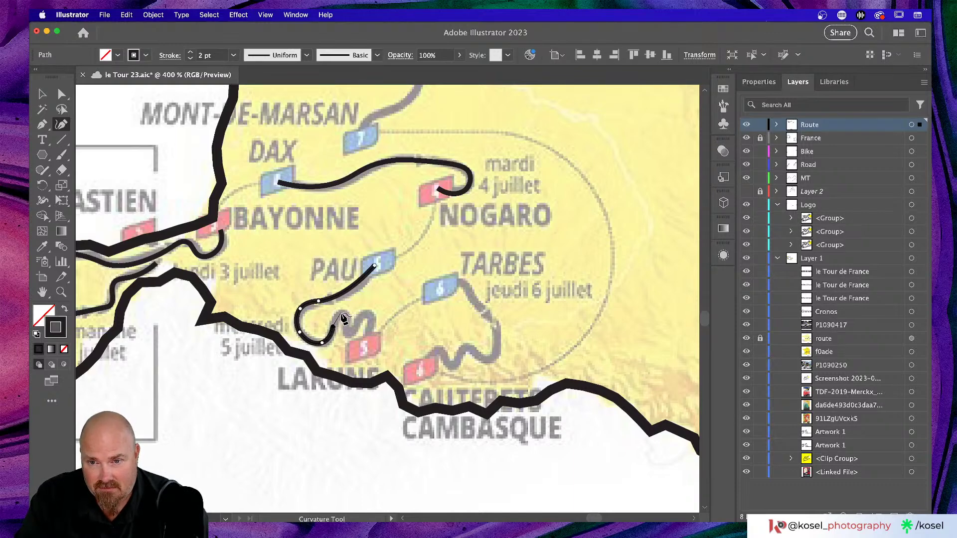
click(333, 326)
click(348, 328)
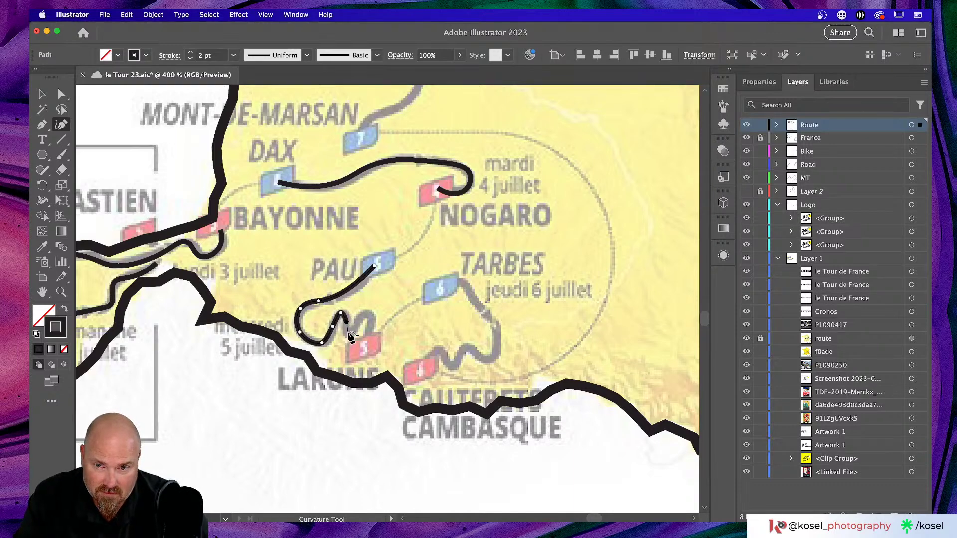
click(366, 319)
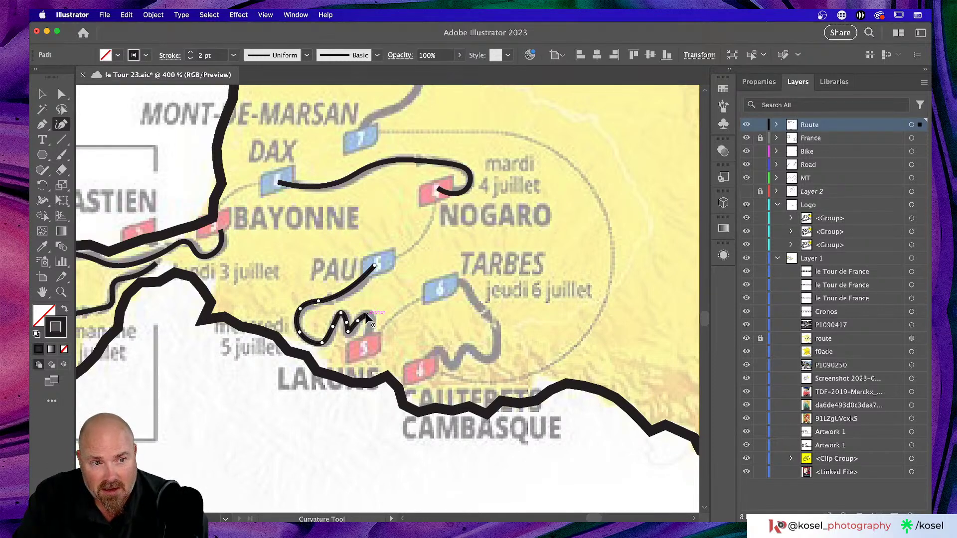
click(370, 339)
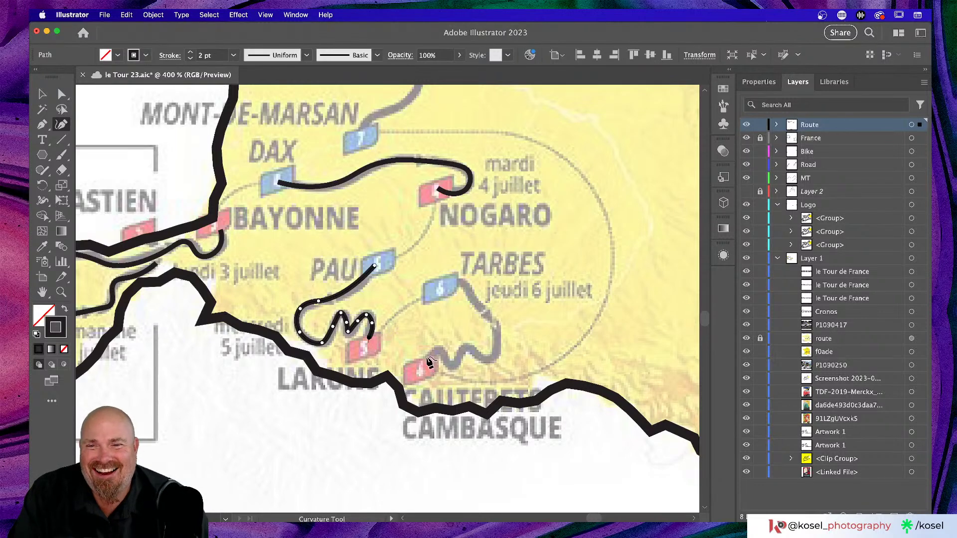
key(Escape)
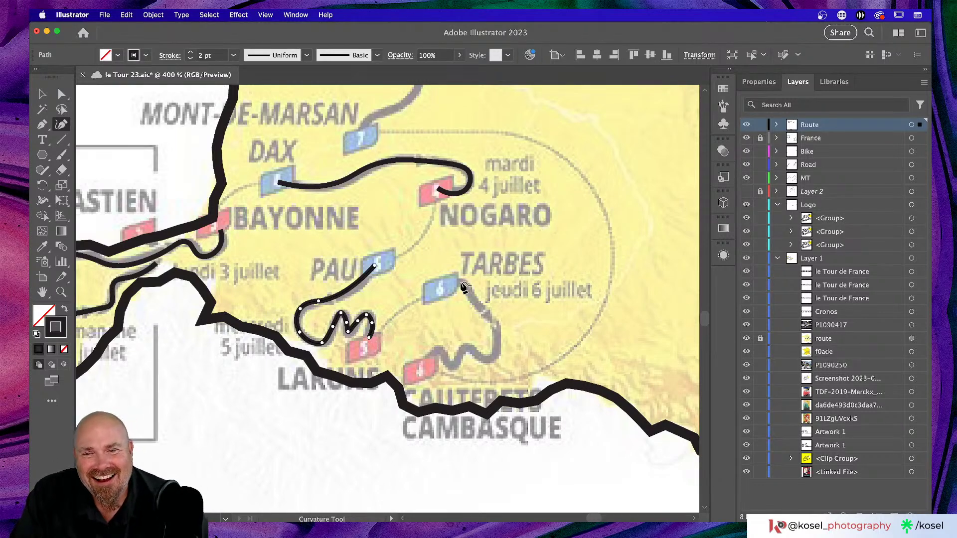
Trace the stage 6 route with a curved path from the Tarbes marker to the Cauterets-Cambasque marker
click(453, 282)
click(468, 292)
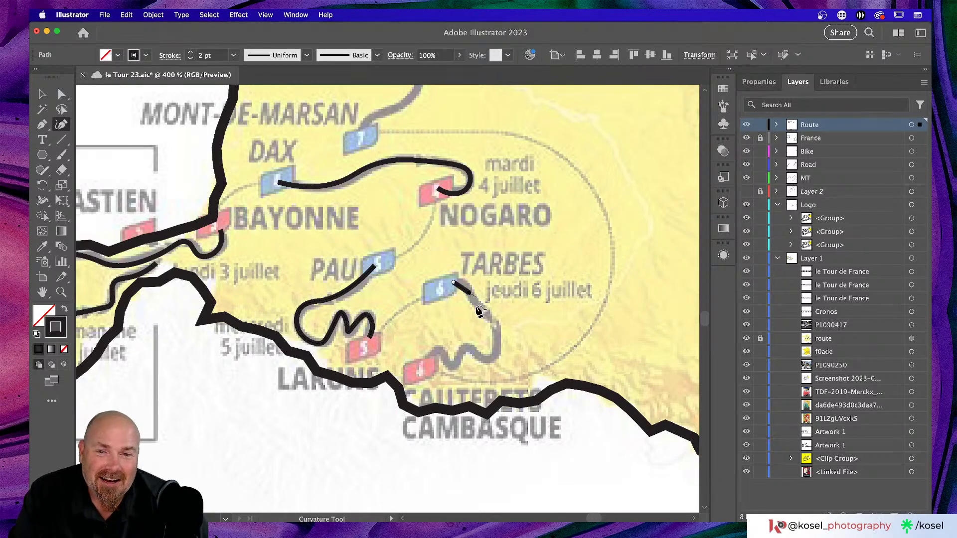
click(483, 312)
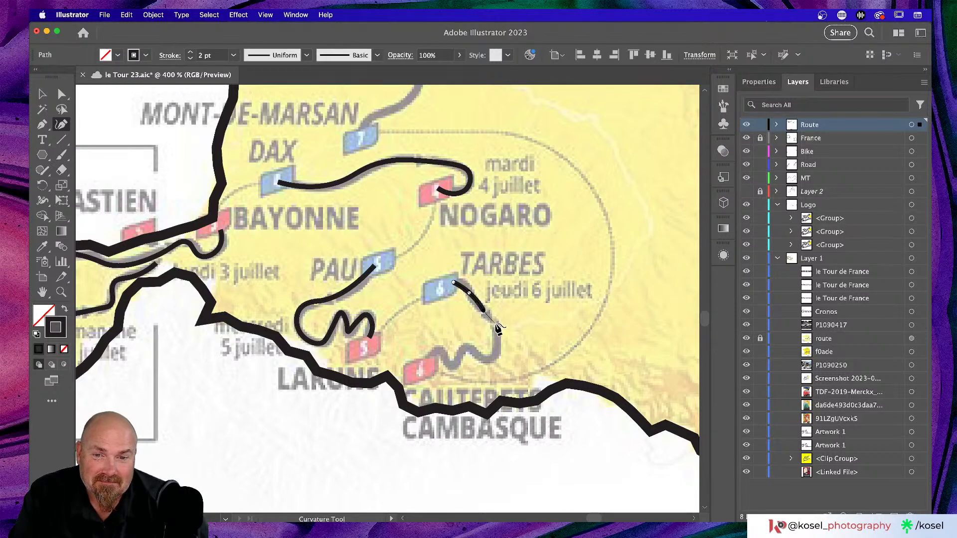
click(496, 327)
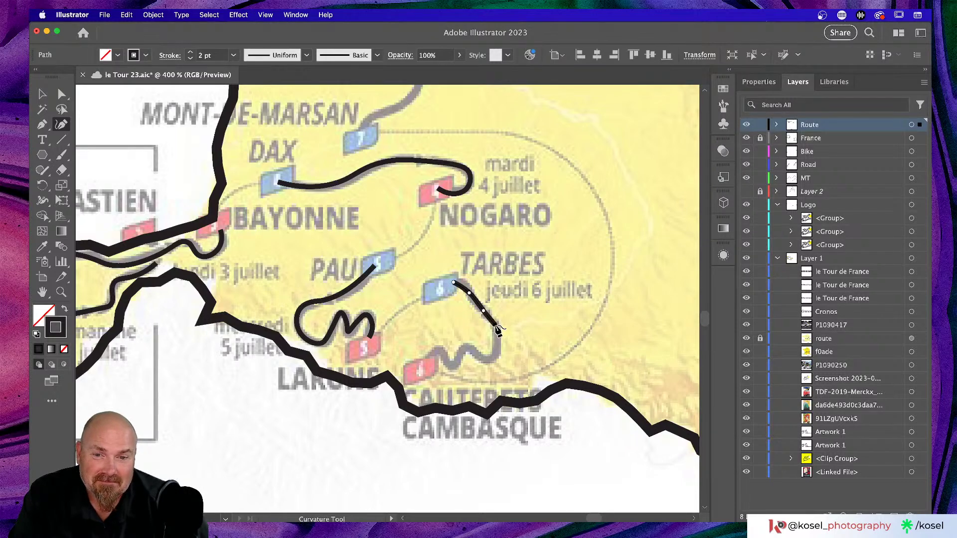
click(496, 359)
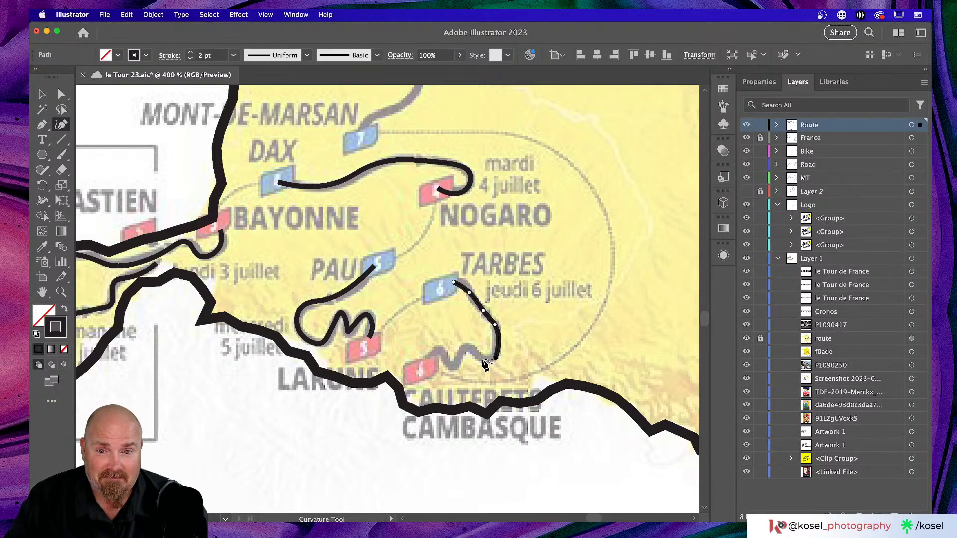
click(496, 358)
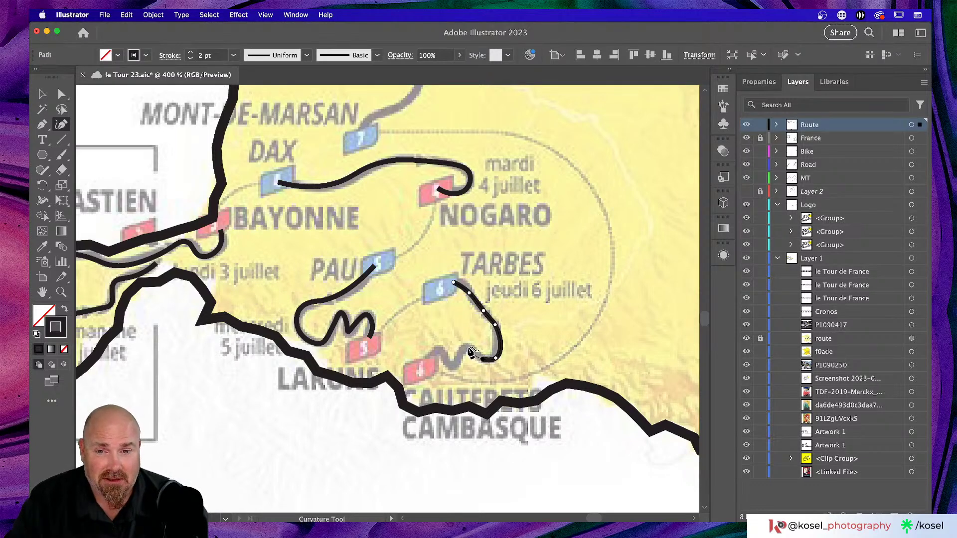
click(470, 350)
click(455, 365)
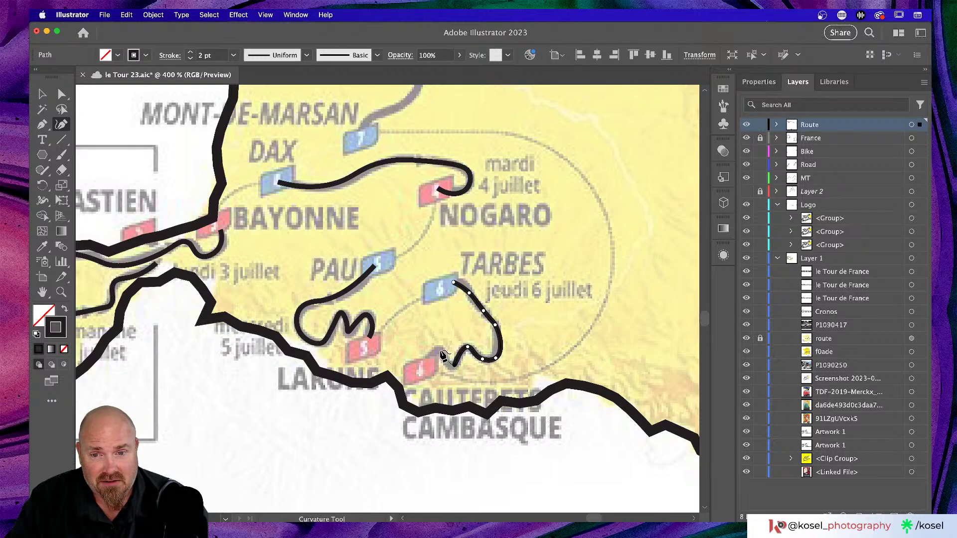
click(439, 349)
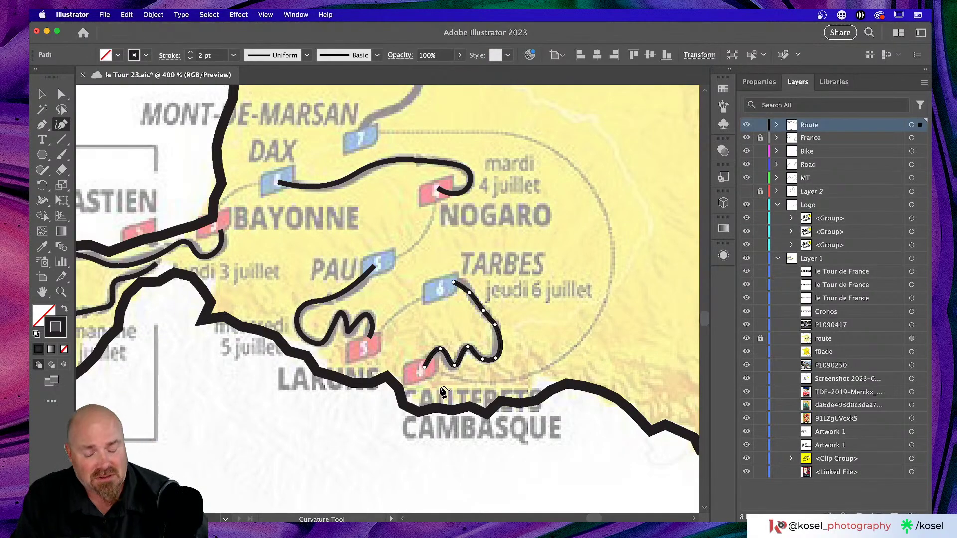
End the stage 6 path at the Cauterets-Cambasque marker and save the document
key(super+minus)
key(super+minus)
key(super+minus)
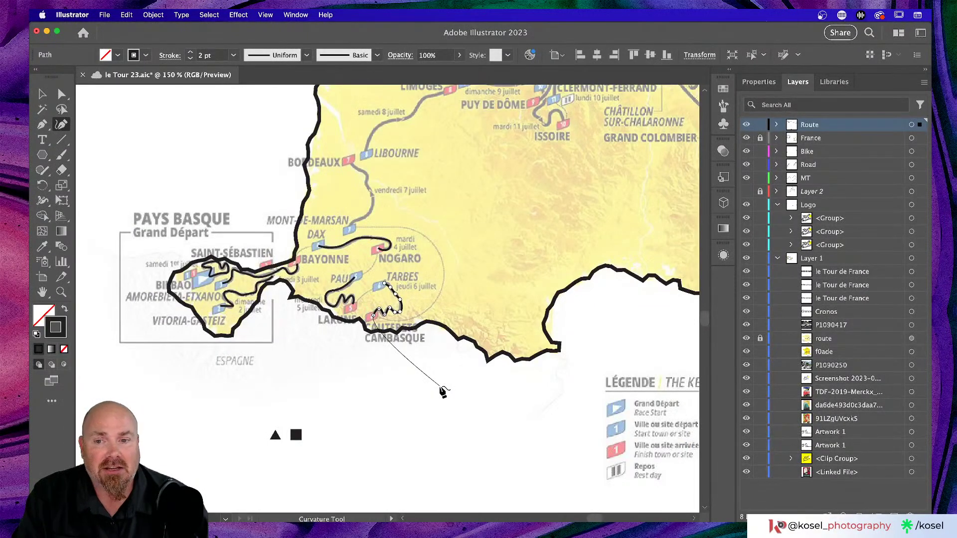
key(Escape)
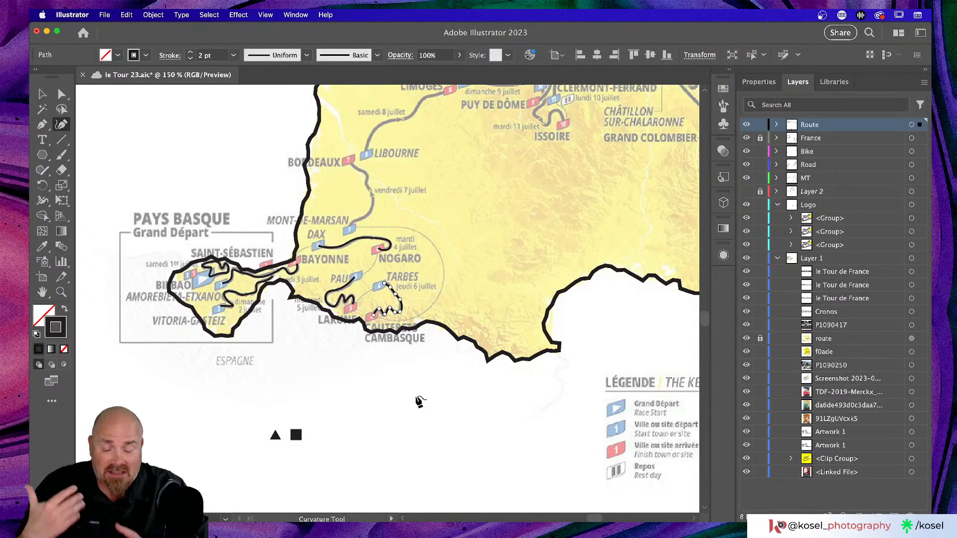
key(super+s)
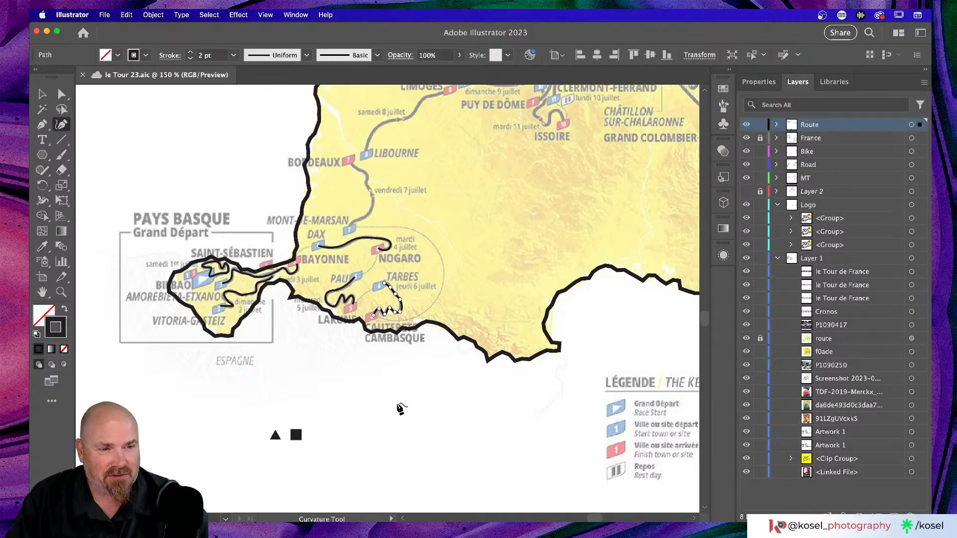
Trace the stage 7 route with a curved path from the Mont-de-Marsan marker north to the Bordeaux marker
key(super+shift+a)
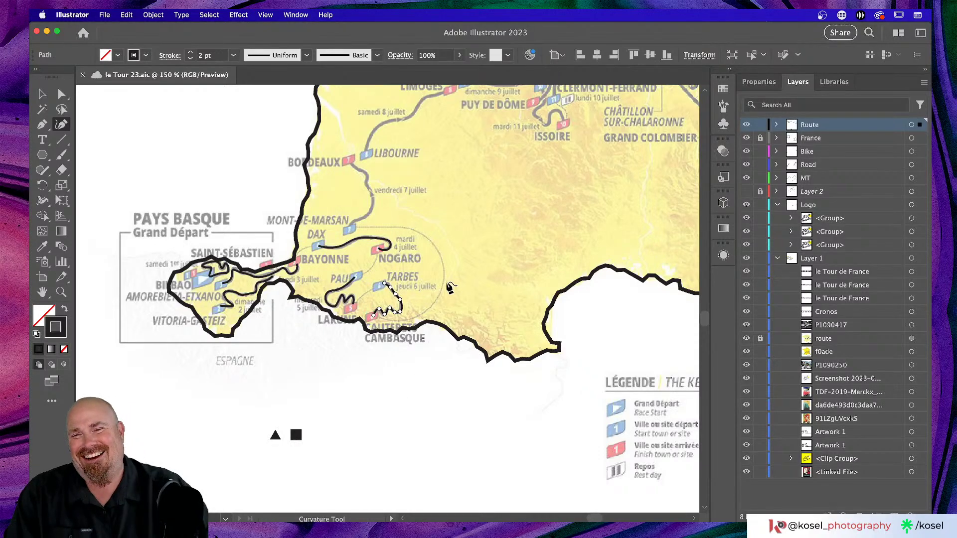
drag(459, 226, 349, 396)
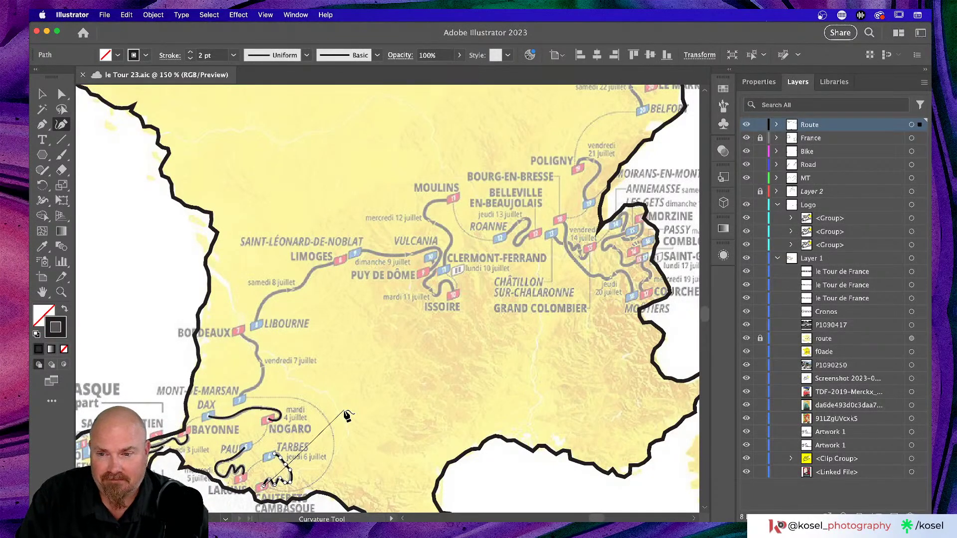
key(Escape)
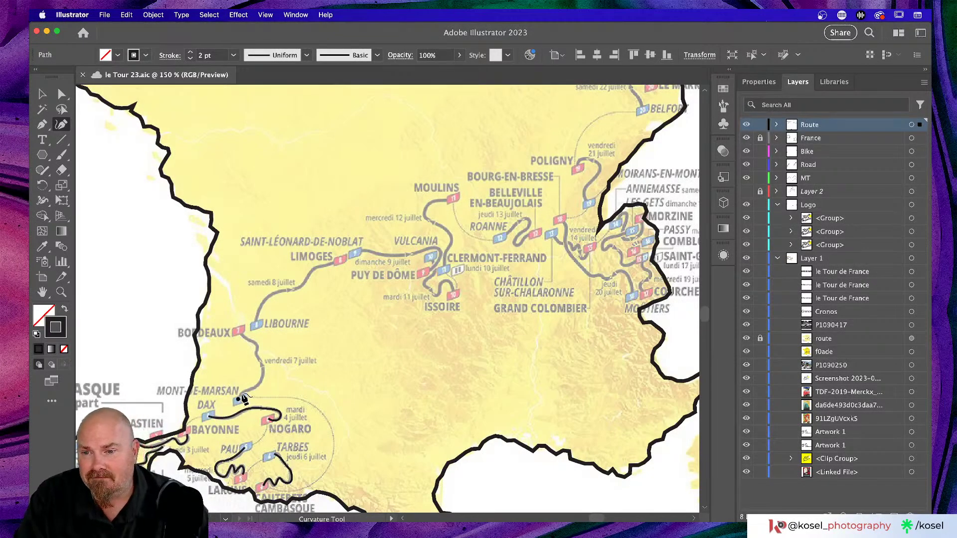
click(240, 395)
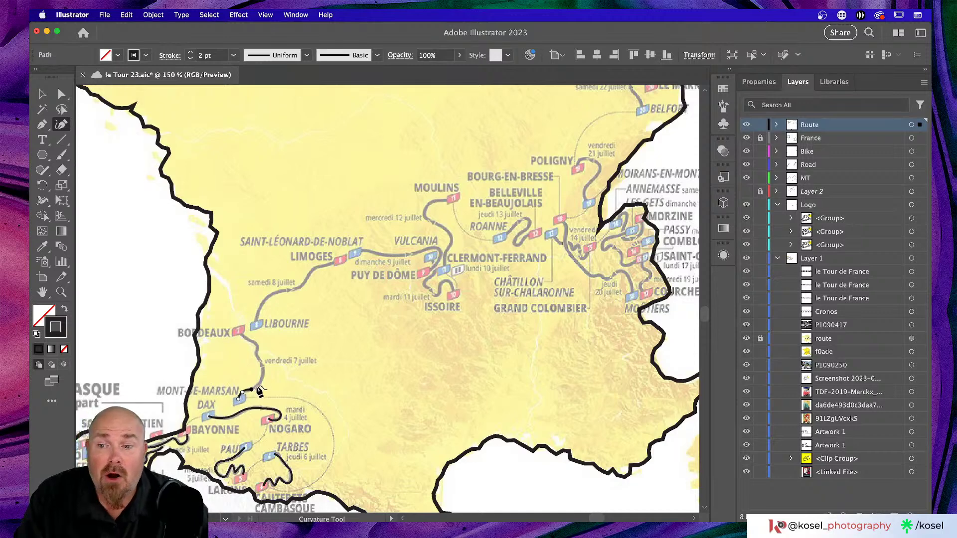
click(263, 378)
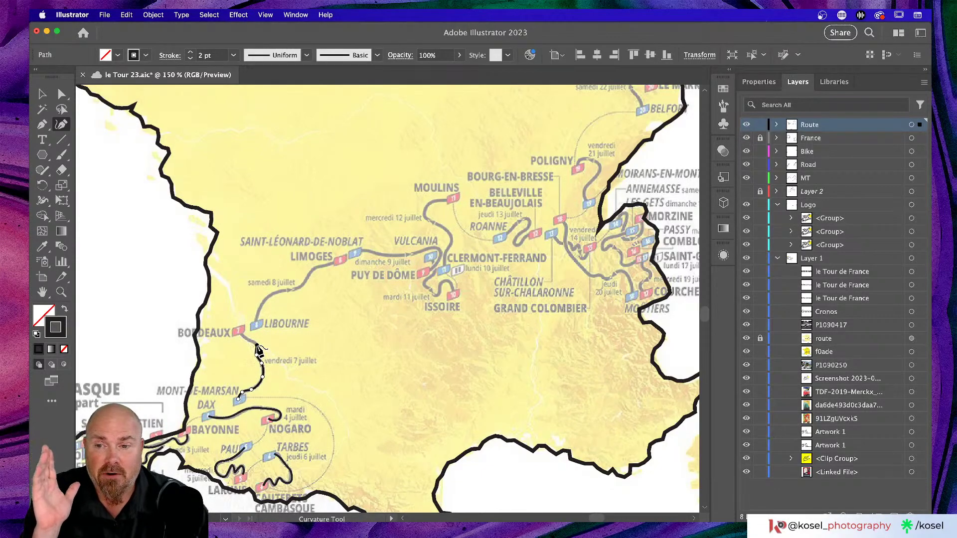
click(239, 329)
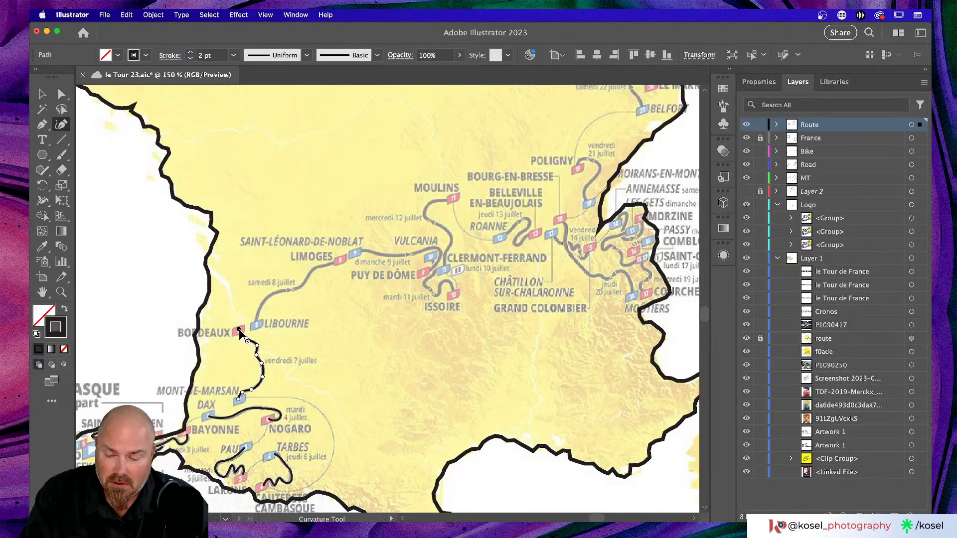
Trace the stage 8 route with a separate curved path from the Libourne marker to the Limoges marker
click(255, 324)
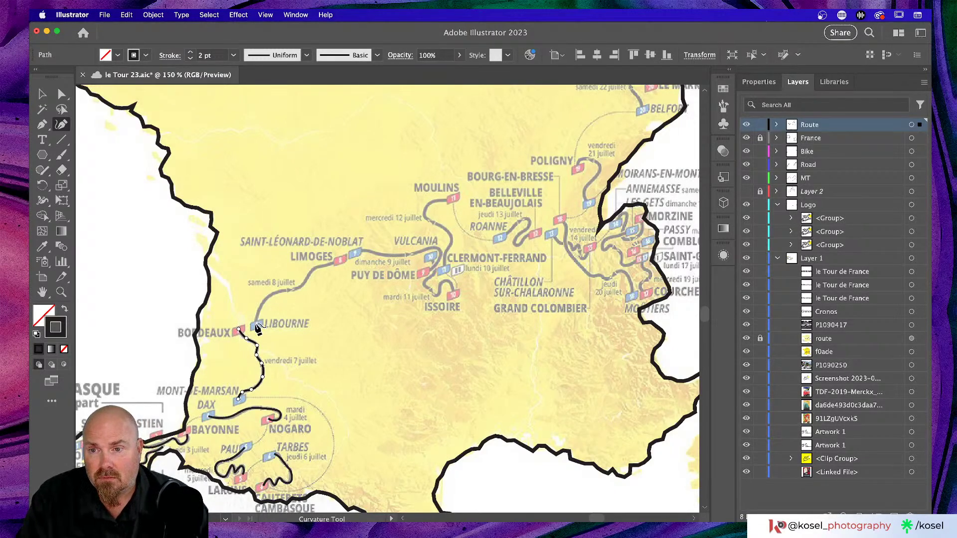
click(262, 302)
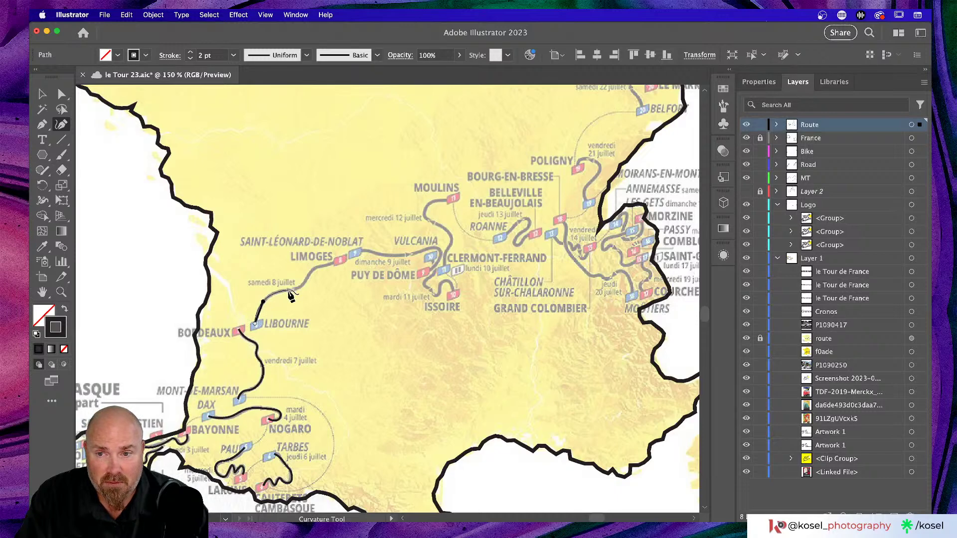
click(288, 290)
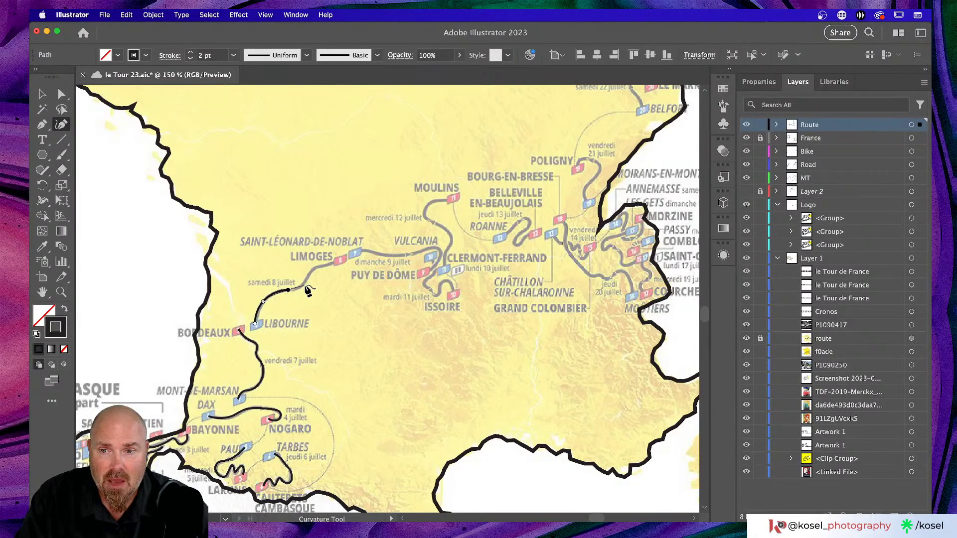
click(302, 285)
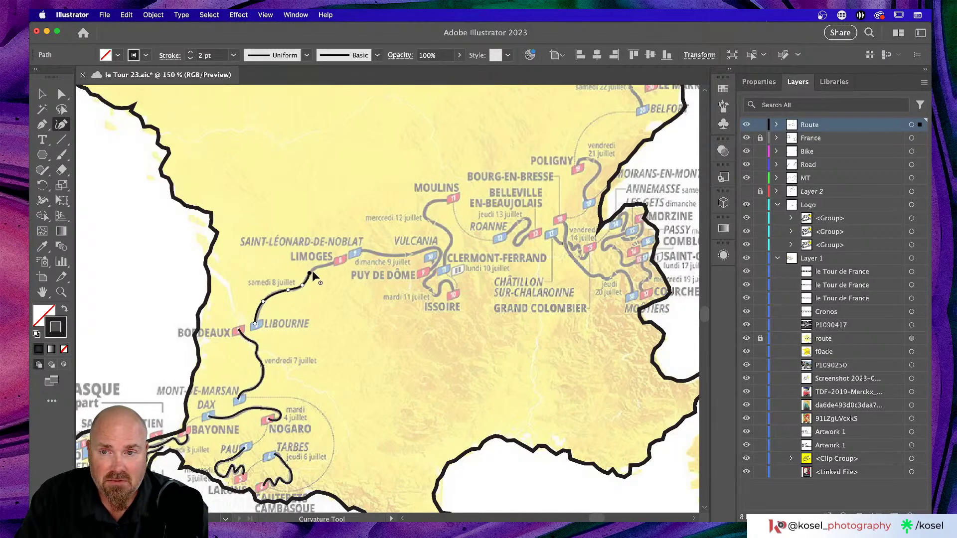
click(322, 266)
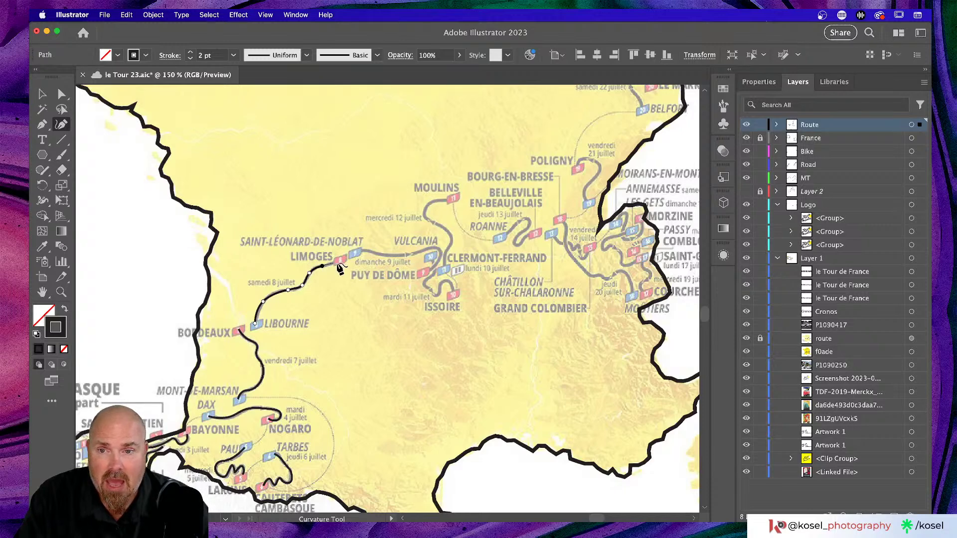
click(340, 259)
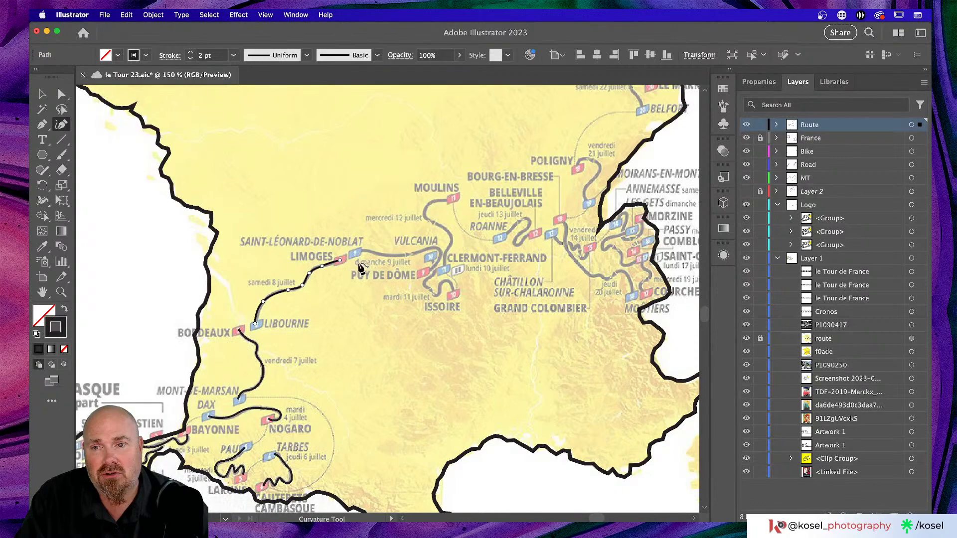
Trace the stage 9 route with a curved path from the Saint-Léonard-de-Noblat marker around Vulcania to the Puy de Dôme marker, and end it
click(354, 252)
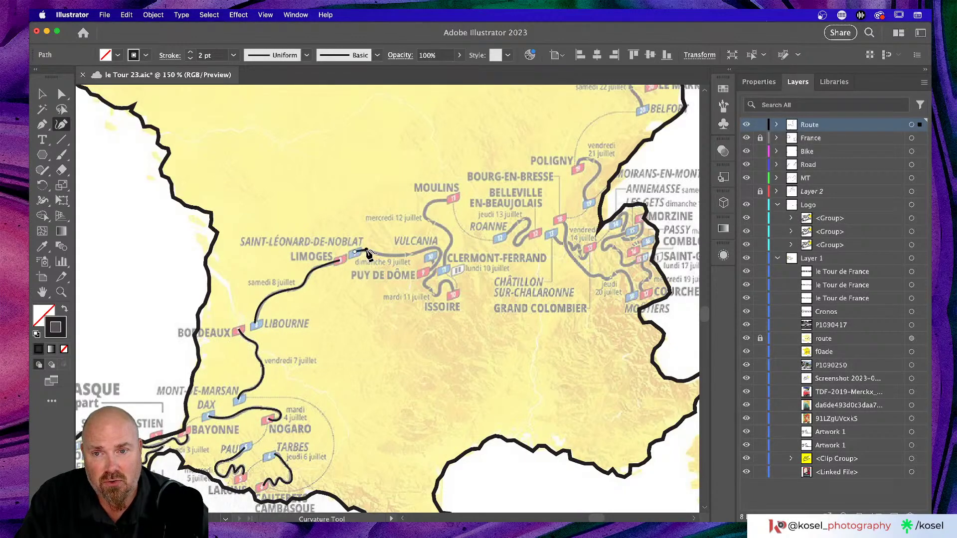
click(367, 250)
click(374, 253)
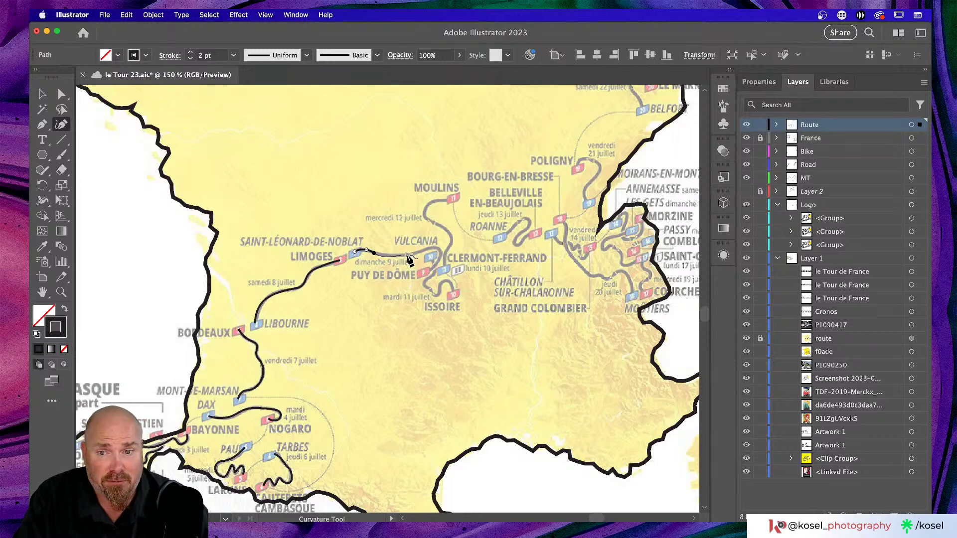
click(408, 255)
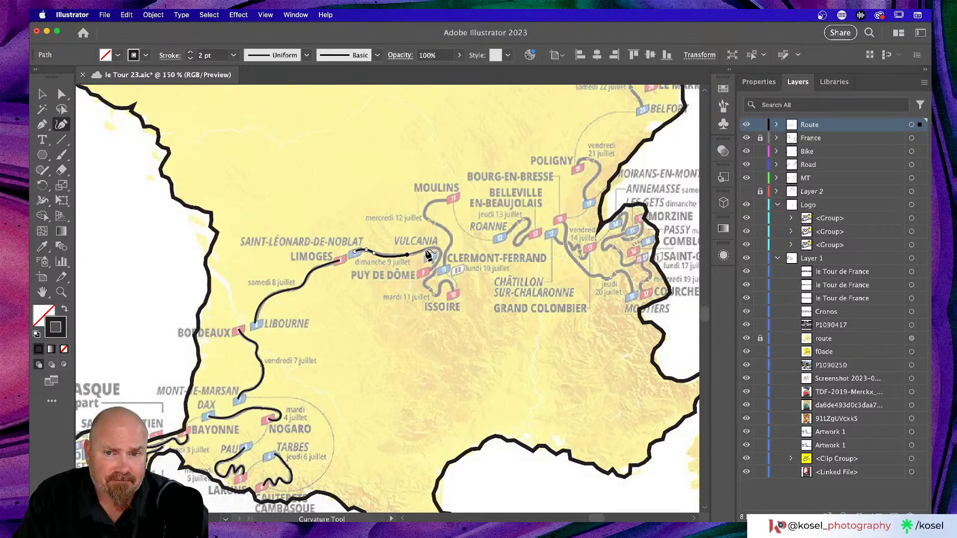
click(426, 250)
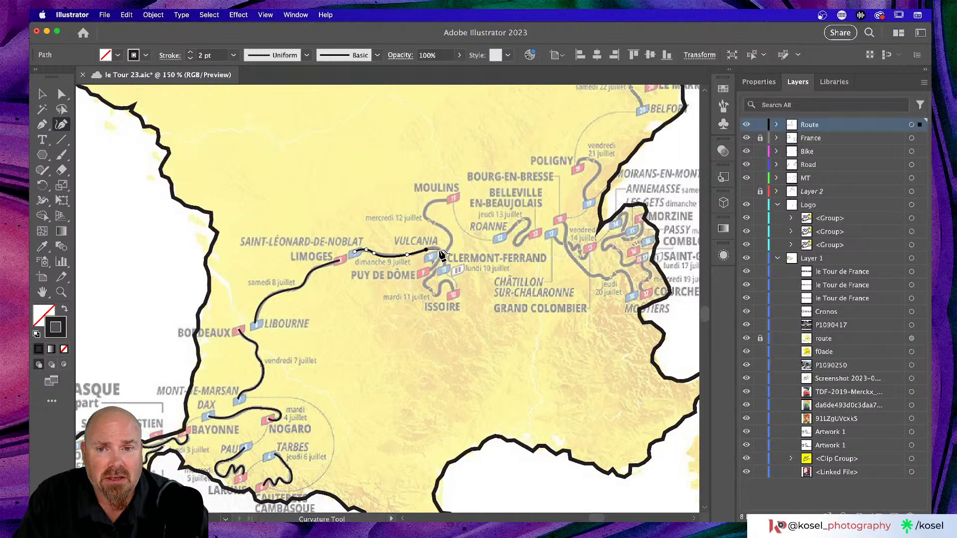
click(440, 250)
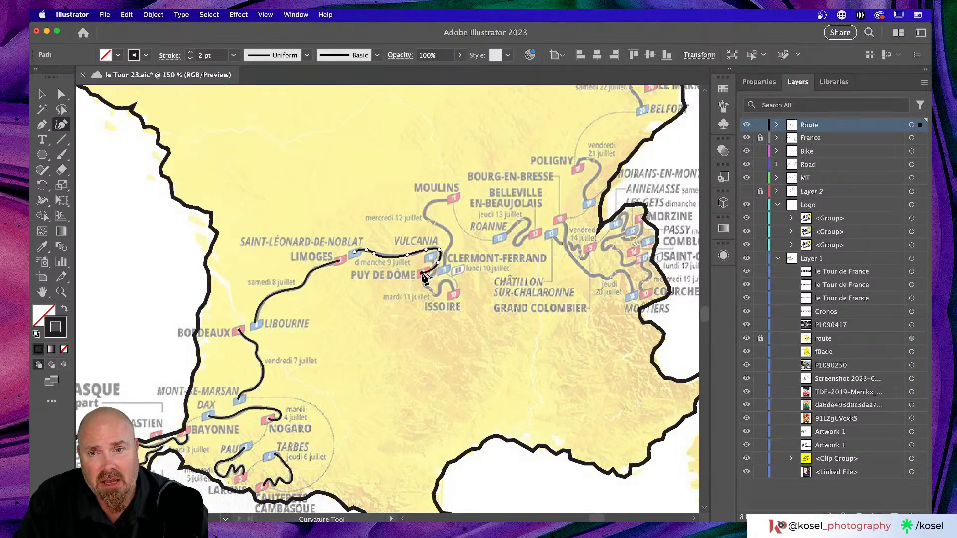
click(423, 274)
key(Escape)
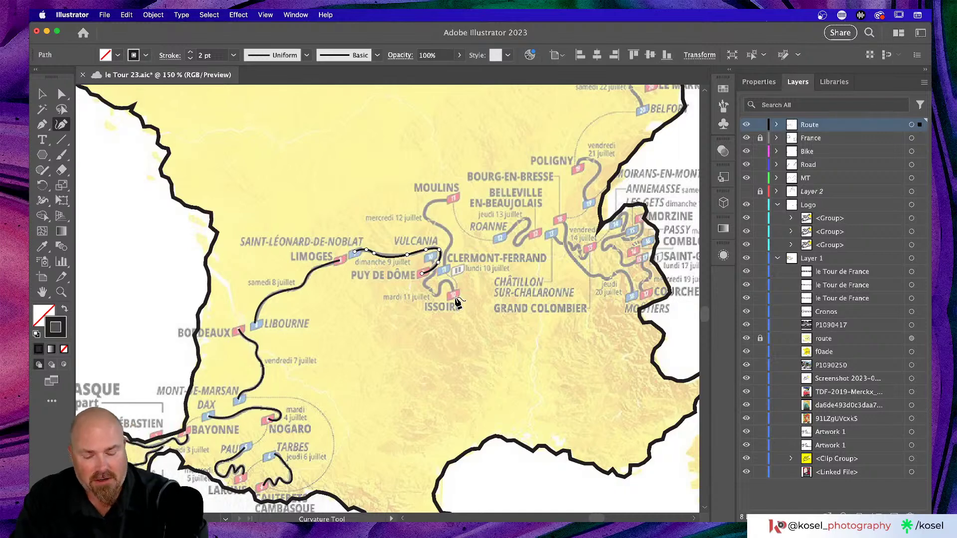
Trace the stage 10 route with a curved path from the Vulcania marker through its bends to the Issoire marker, and end it
key(super+equal)
key(super+equal)
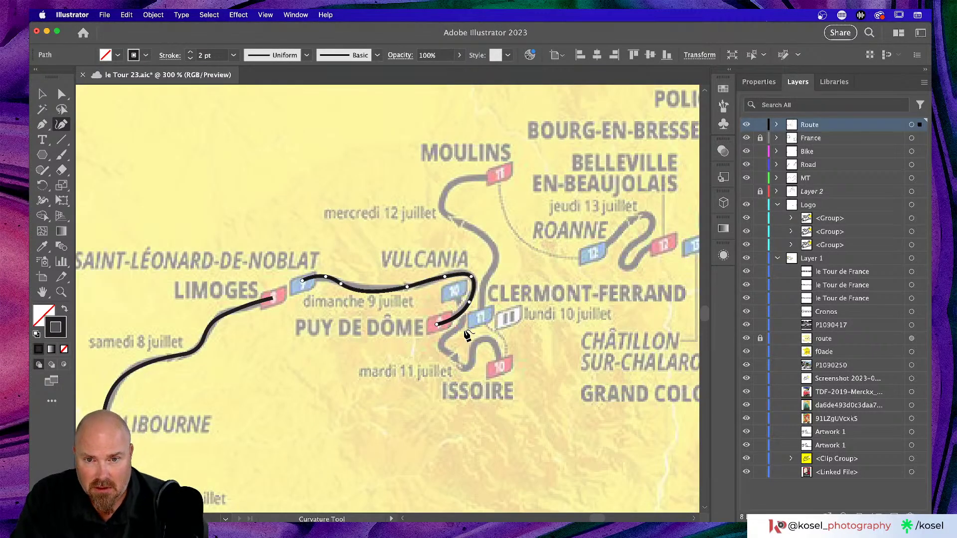
click(457, 298)
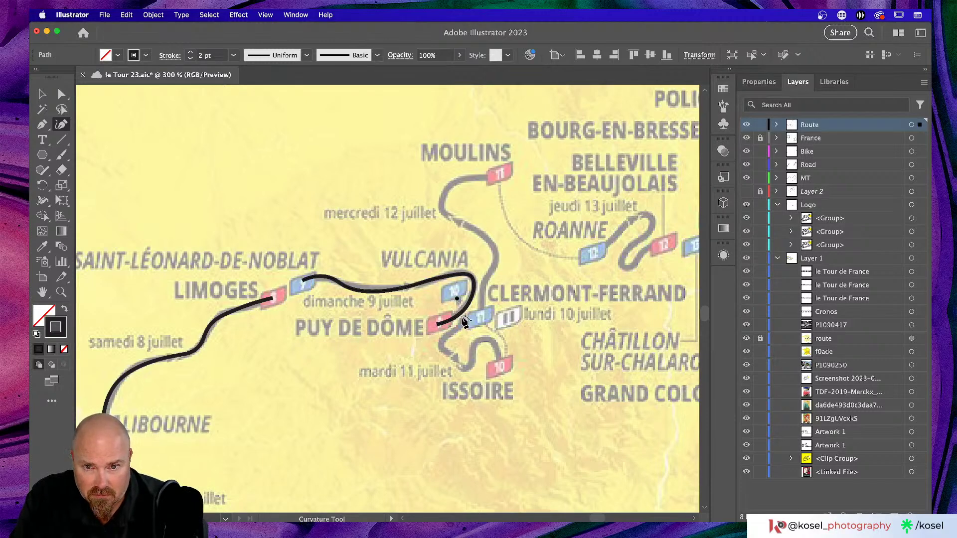
click(461, 323)
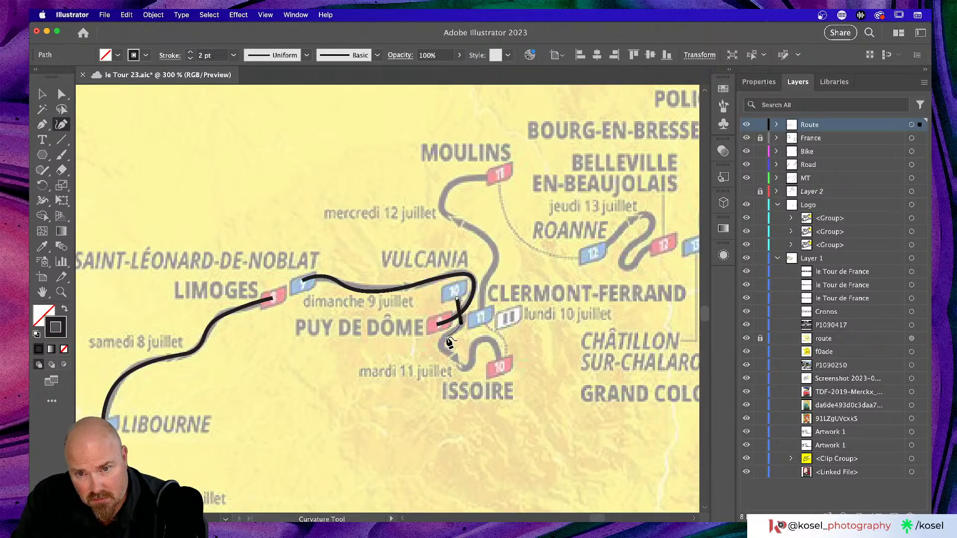
click(446, 338)
click(441, 349)
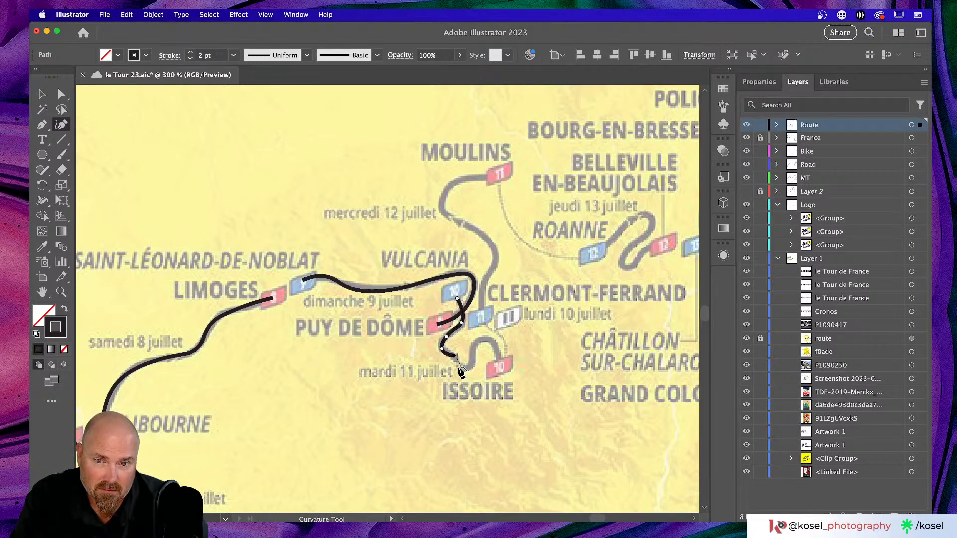
click(457, 367)
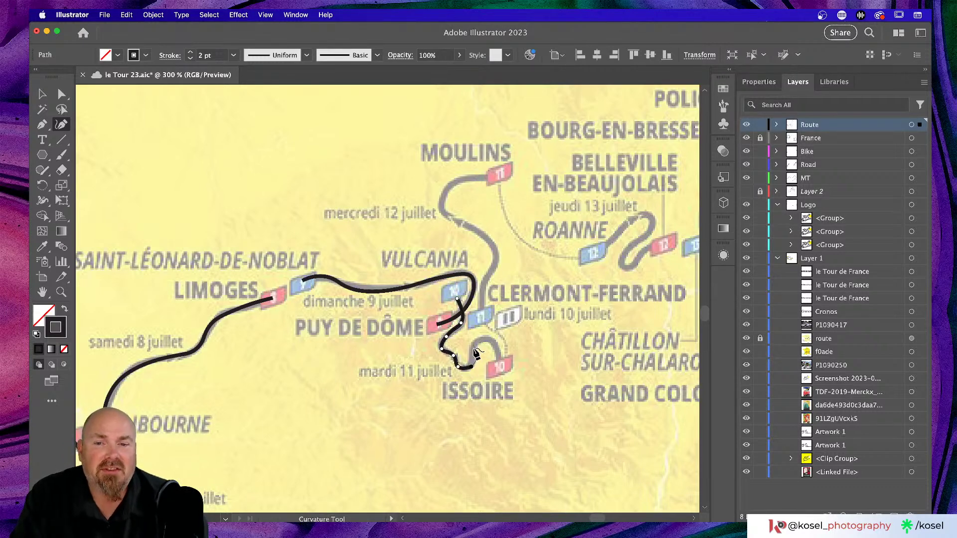
click(474, 353)
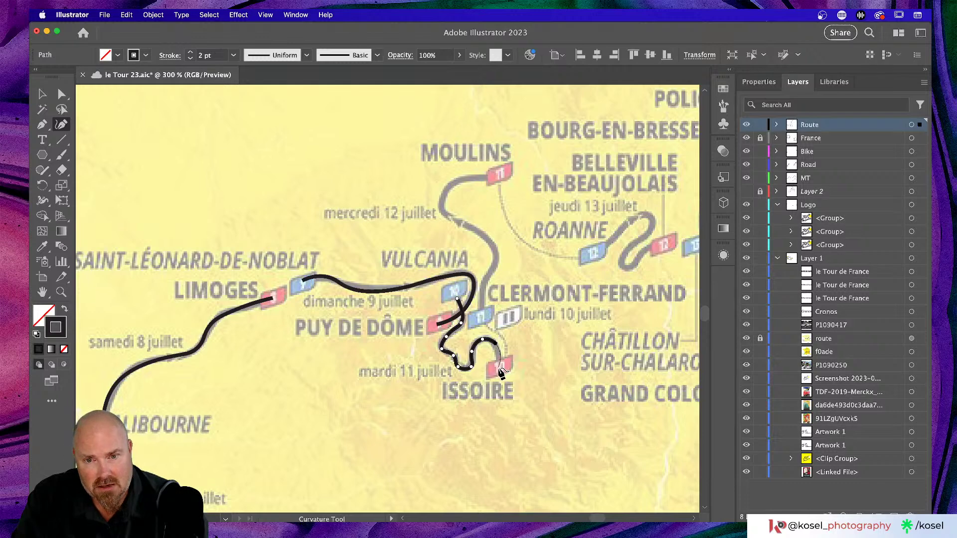
click(495, 343)
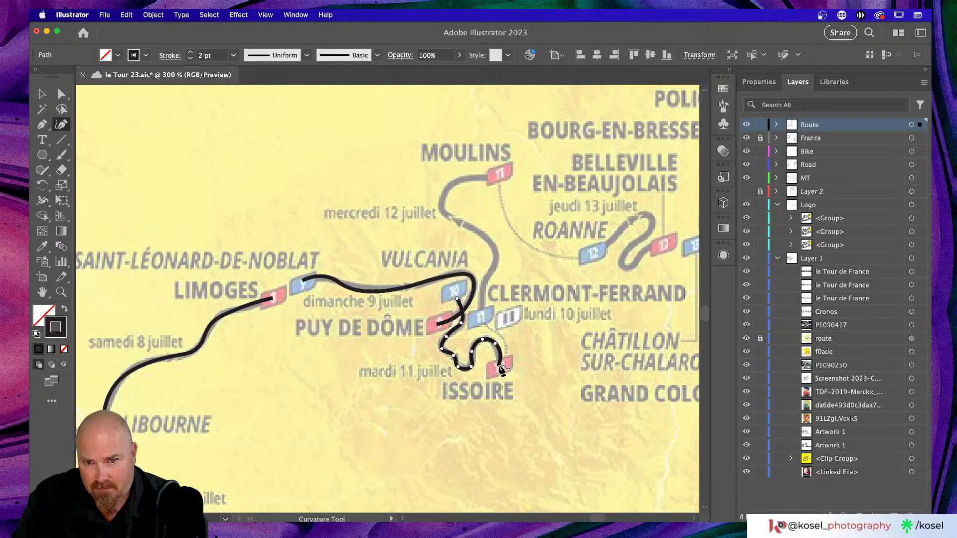
click(498, 366)
key(Escape)
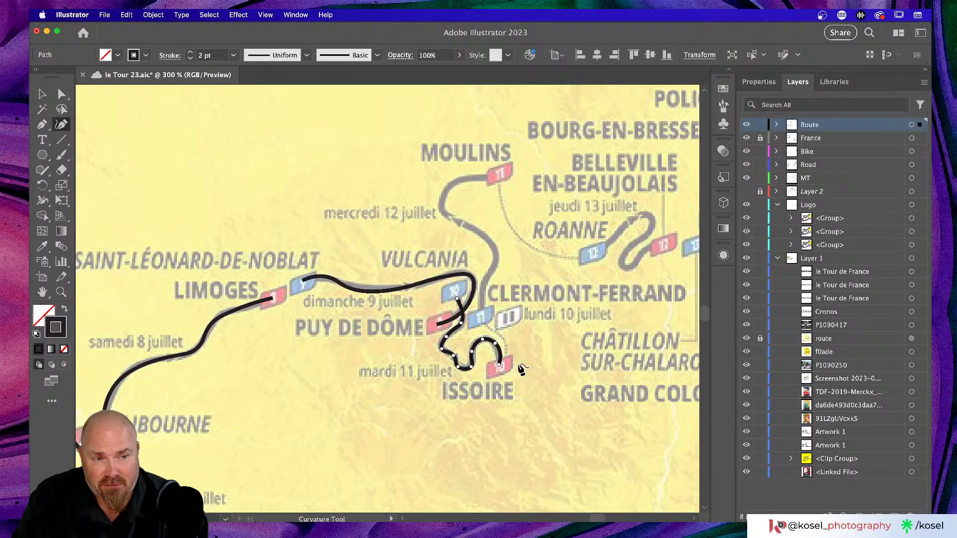
Trace the stage 11 route with a curved path from the Clermont-Ferrand marker north through its bends to the Moulins marker, and end it
scroll(521, 369, right, 3)
scroll(520, 368, up, 2)
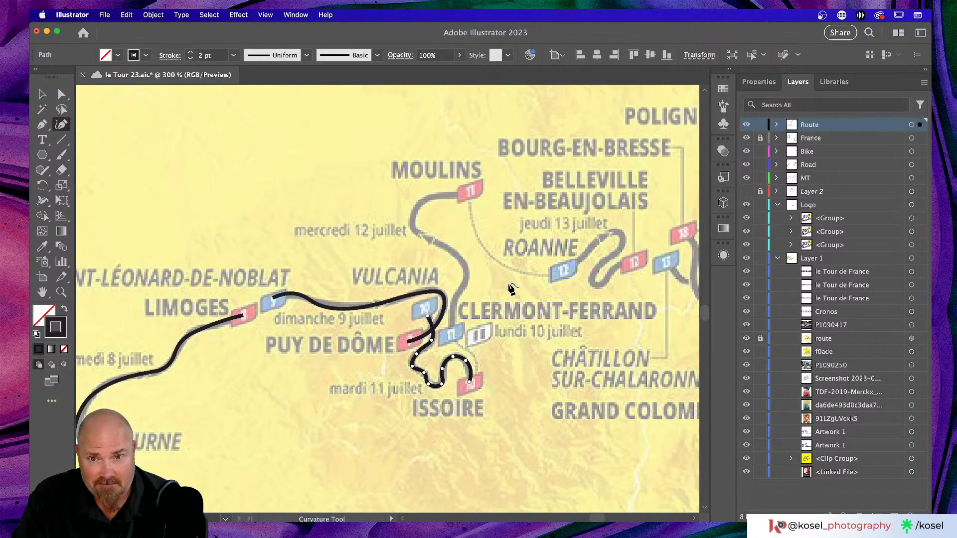
click(451, 327)
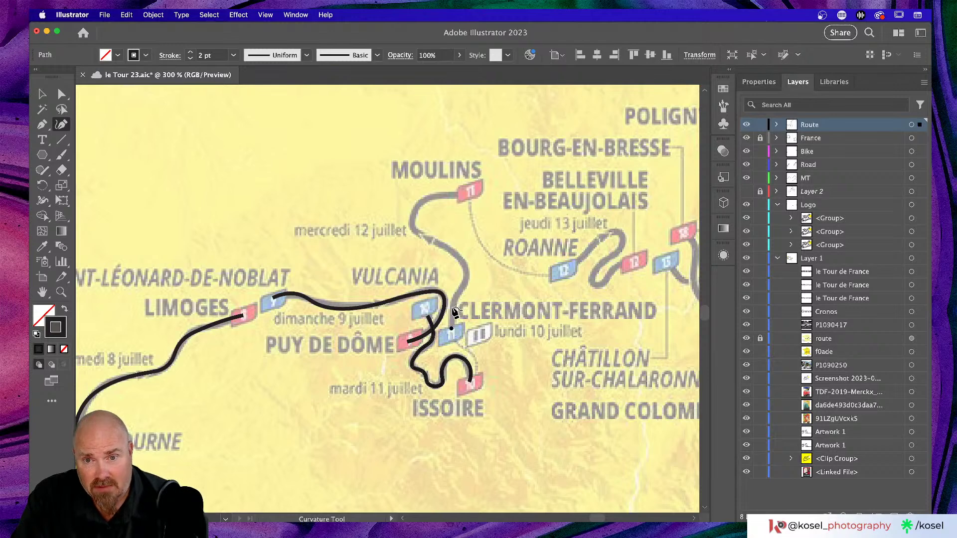
click(452, 306)
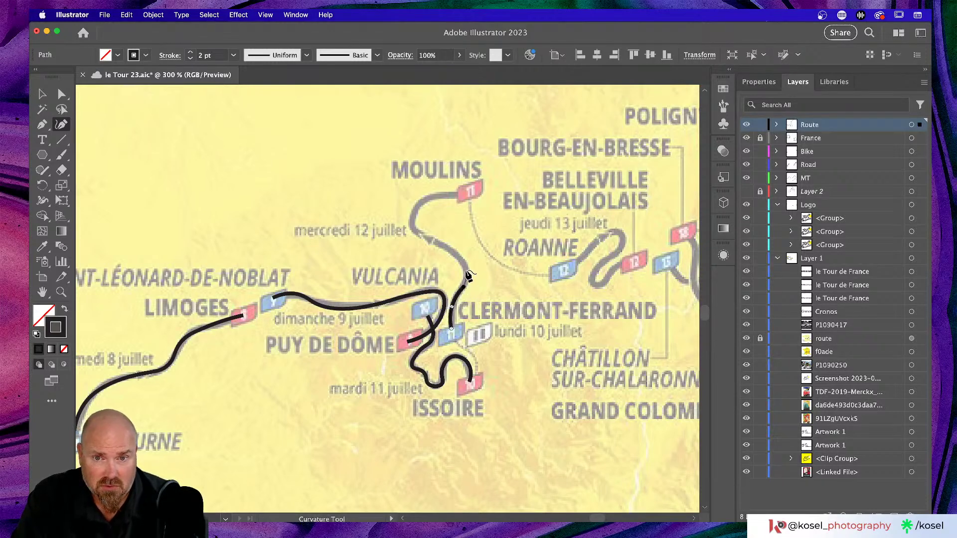
click(464, 284)
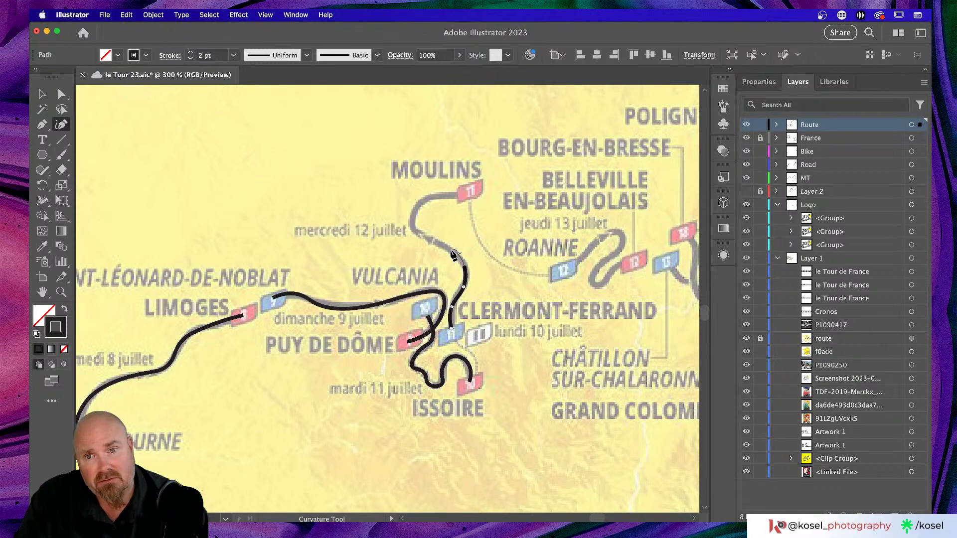
click(465, 267)
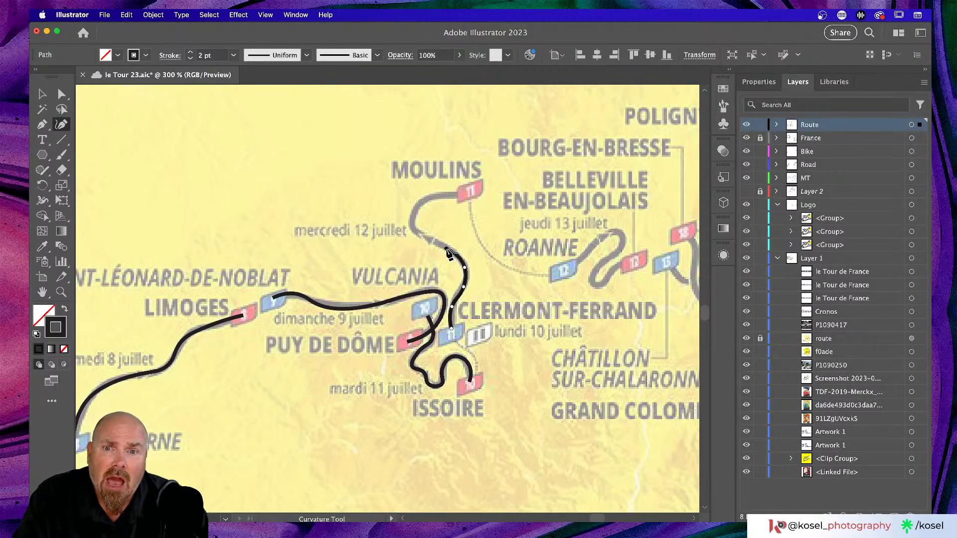
click(423, 236)
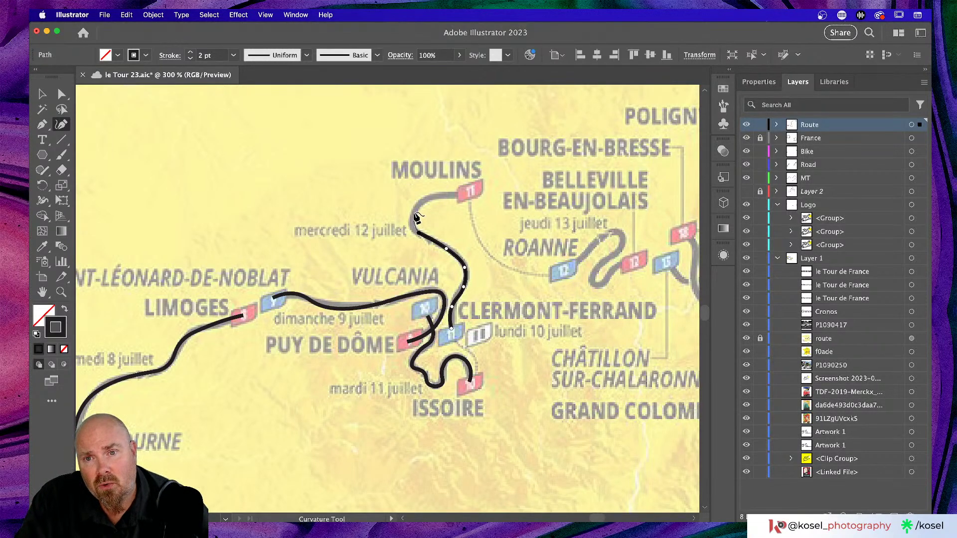
click(413, 212)
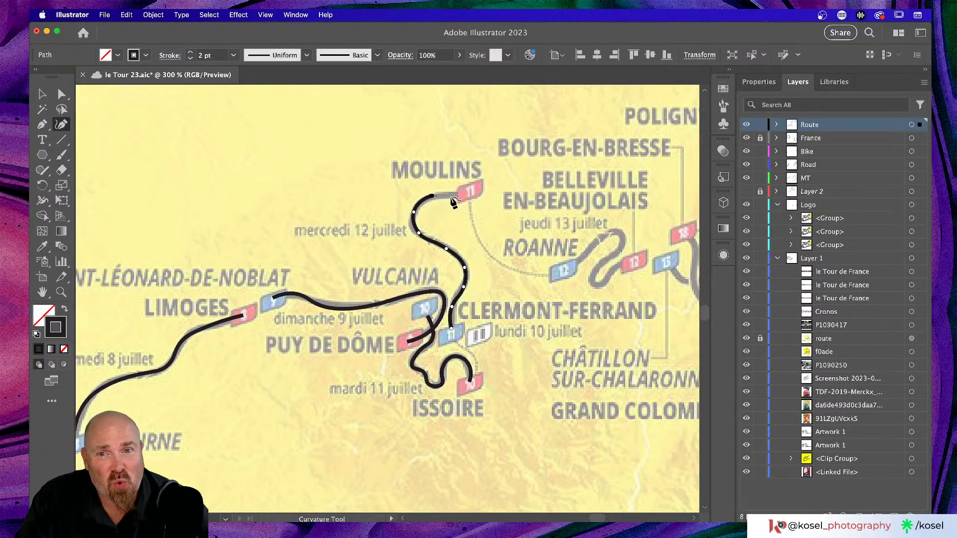
click(461, 195)
key(Escape)
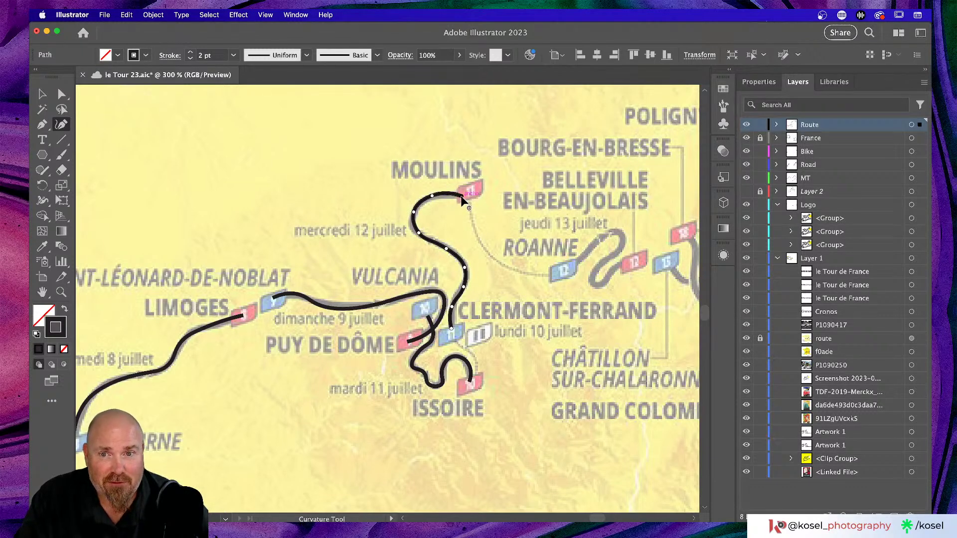
Trace the stage 12 route with a curved path from the Roanne marker through its S-bend to the Belleville-en-Beaujolais marker, and end it
scroll(560, 308, right, 10)
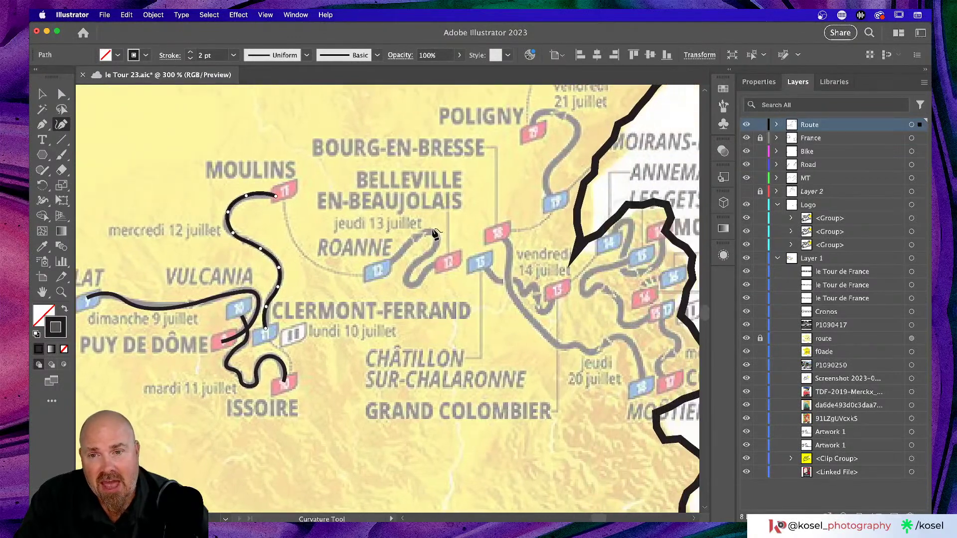
click(385, 264)
click(407, 245)
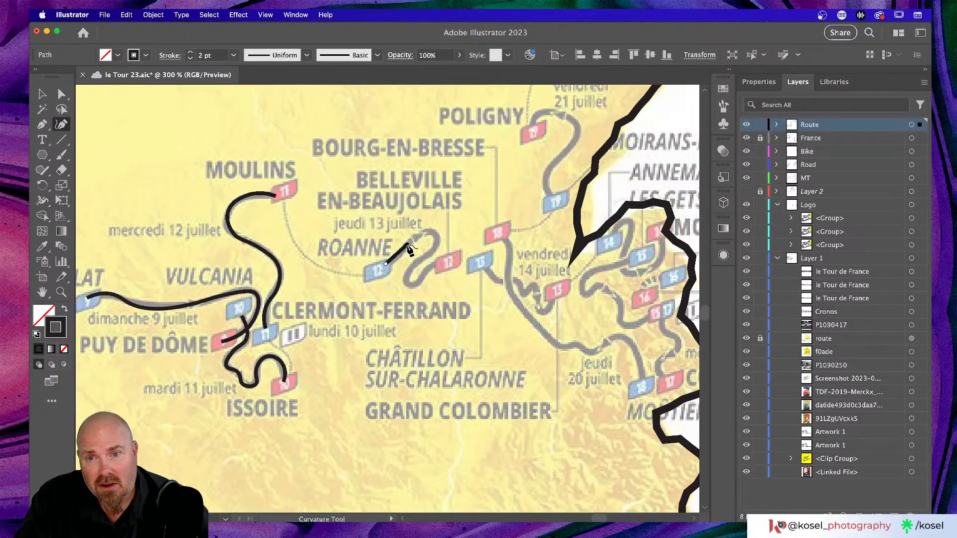
click(425, 232)
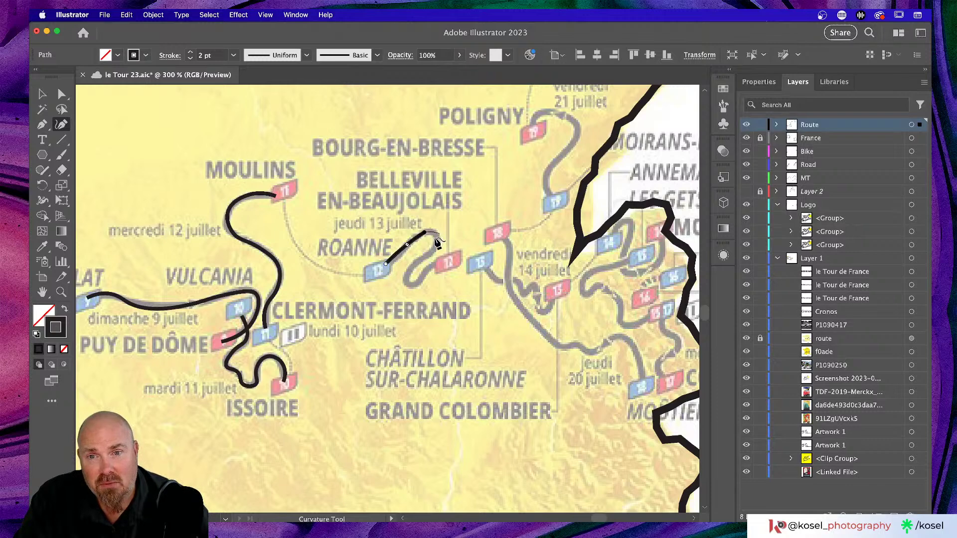
click(435, 234)
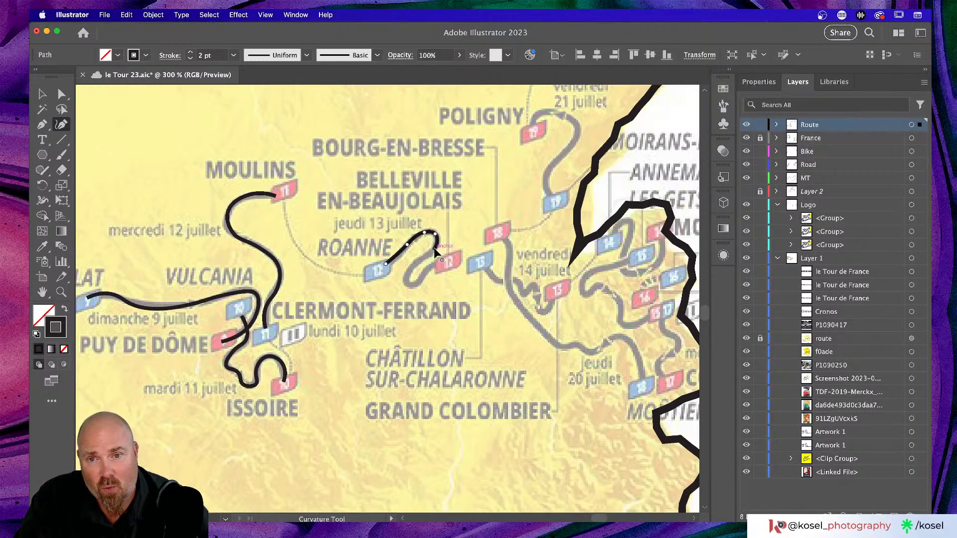
click(435, 247)
click(422, 257)
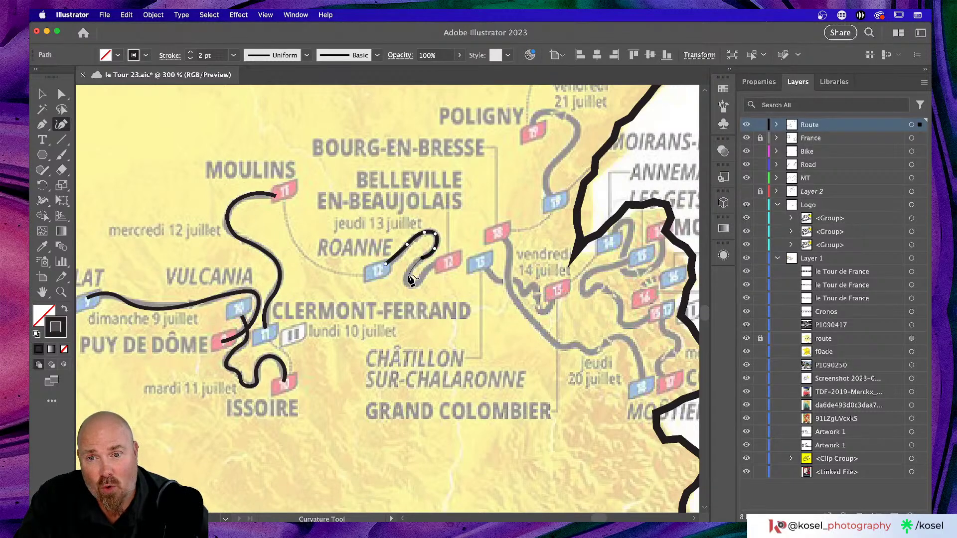
click(407, 274)
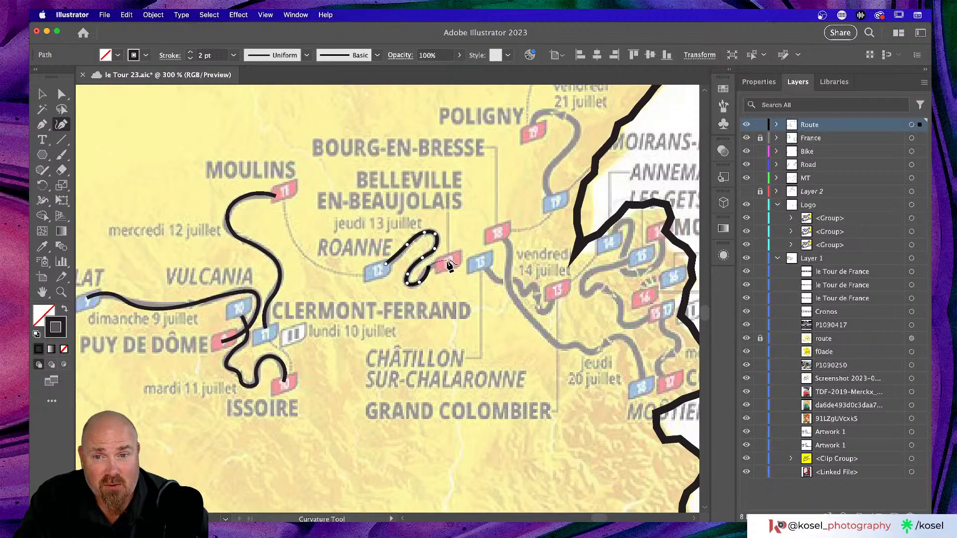
click(450, 264)
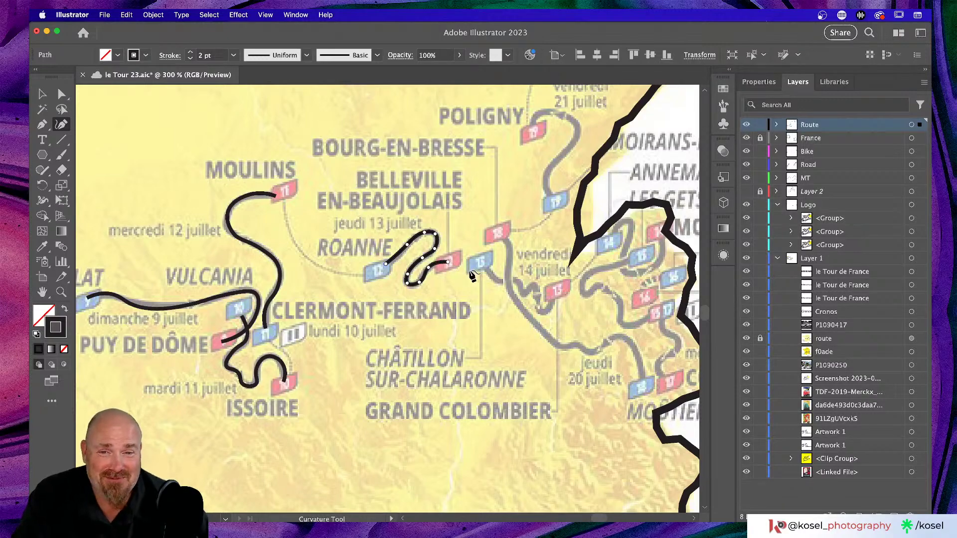
scroll(451, 271, right, 3)
key(Escape)
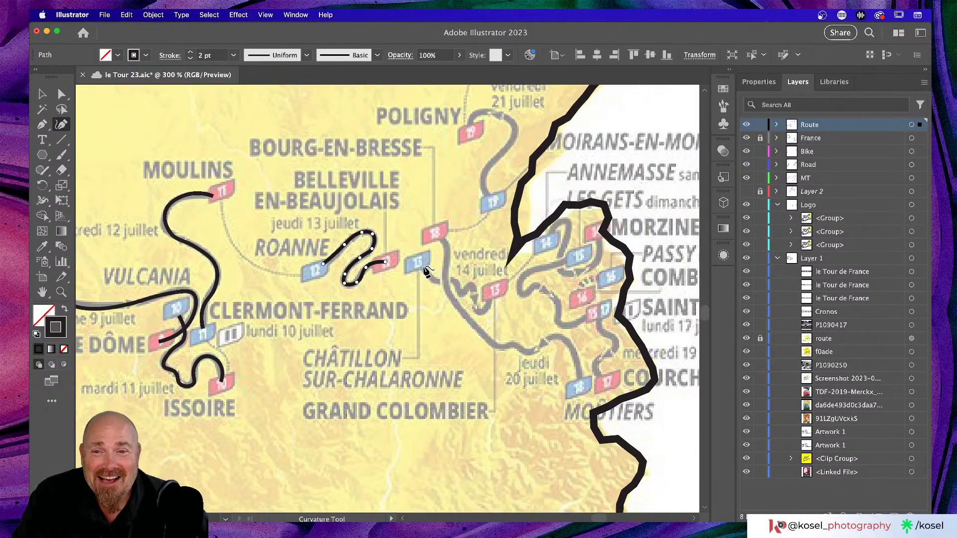
Trace the stage 13 route with a curved path from the Châtillon-sur-Chalaronne marker along its zigzags to the Grand Colombier marker
click(422, 265)
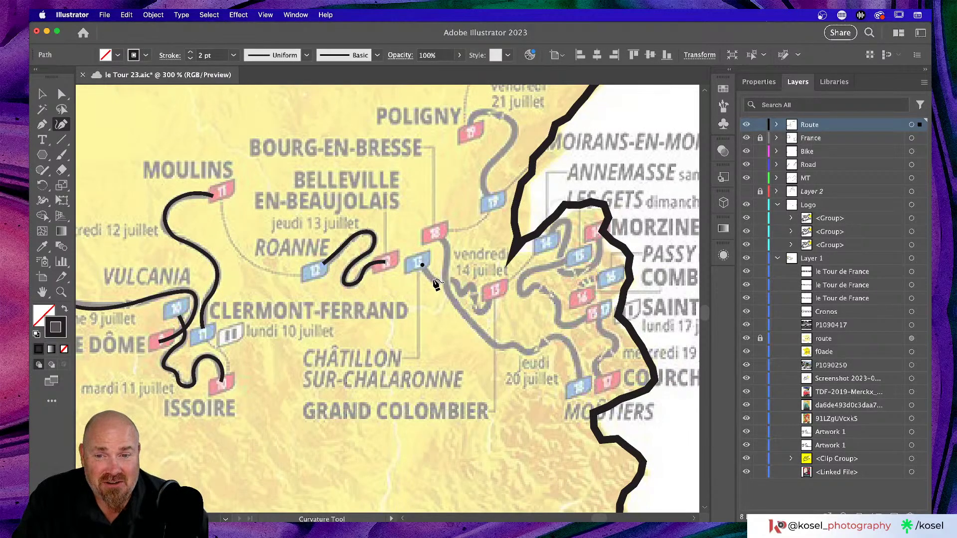
click(456, 282)
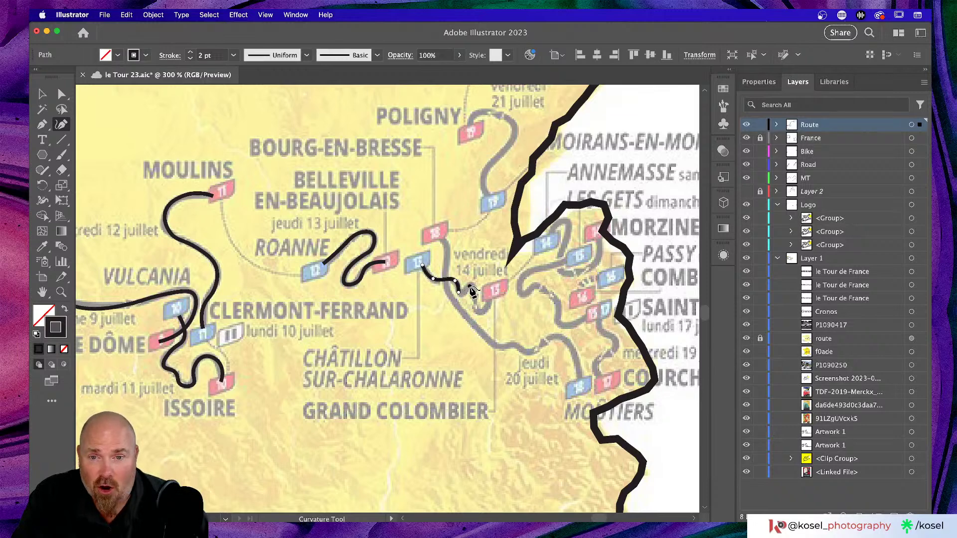
click(458, 292)
click(474, 301)
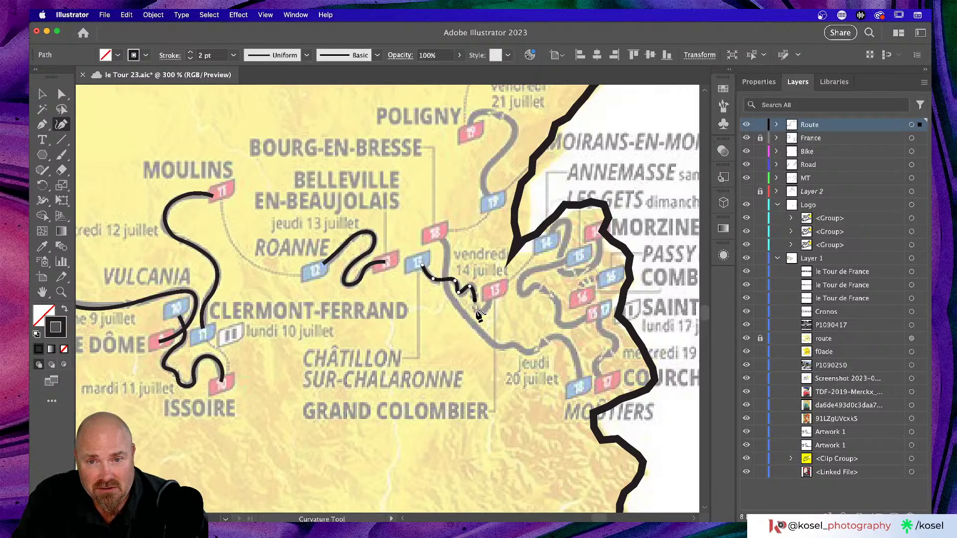
click(479, 313)
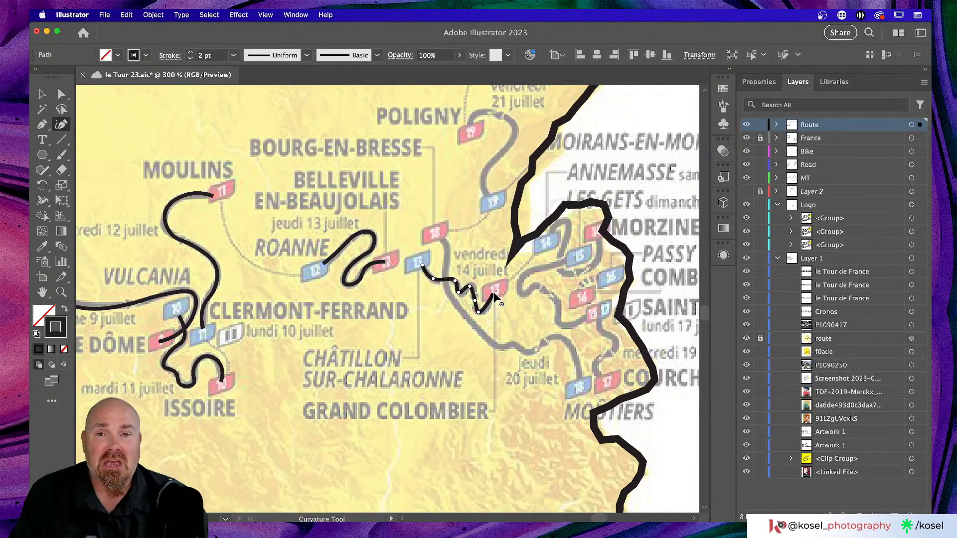
click(492, 296)
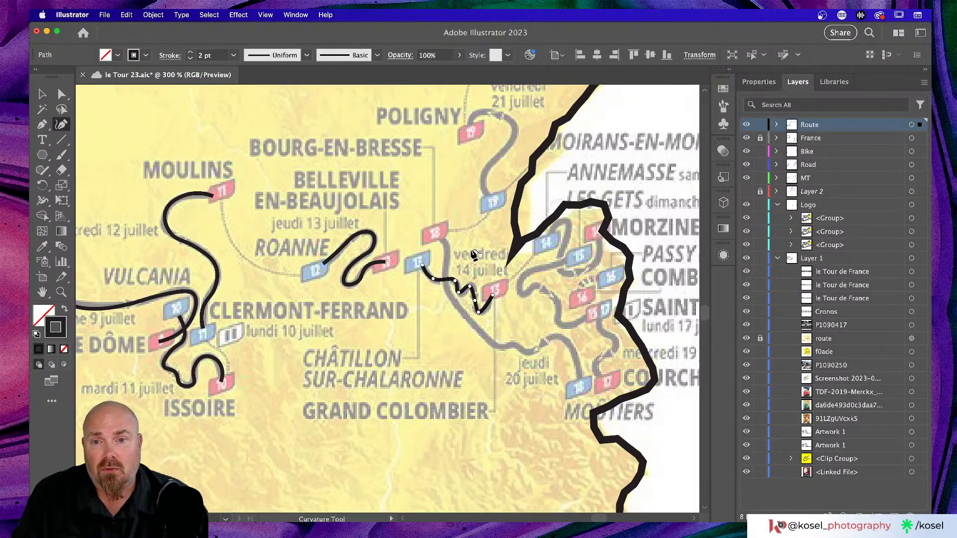
Trace the stage 18 route with a separate curved path from the Bourg-en-Bresse marker southeast to the Moûtiers marker, and end it
click(438, 235)
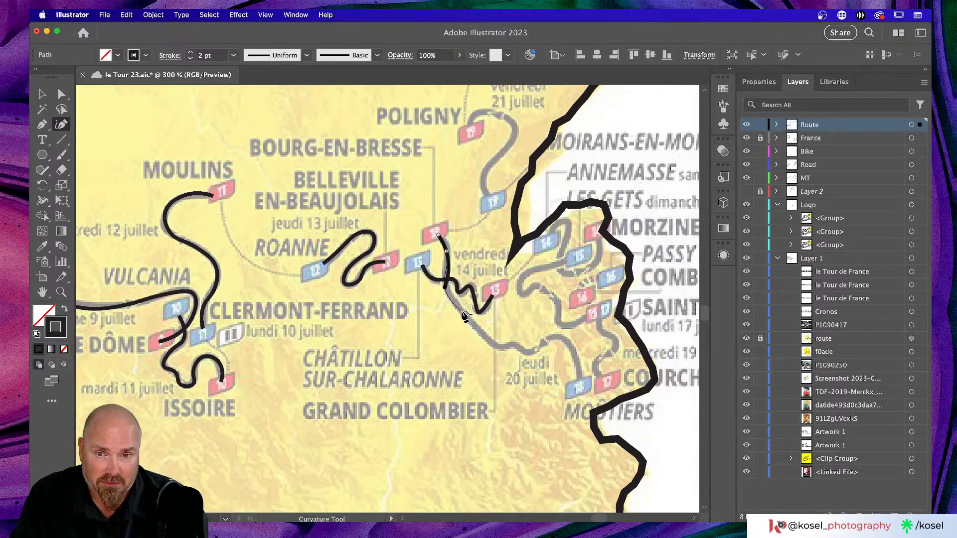
click(444, 287)
click(462, 312)
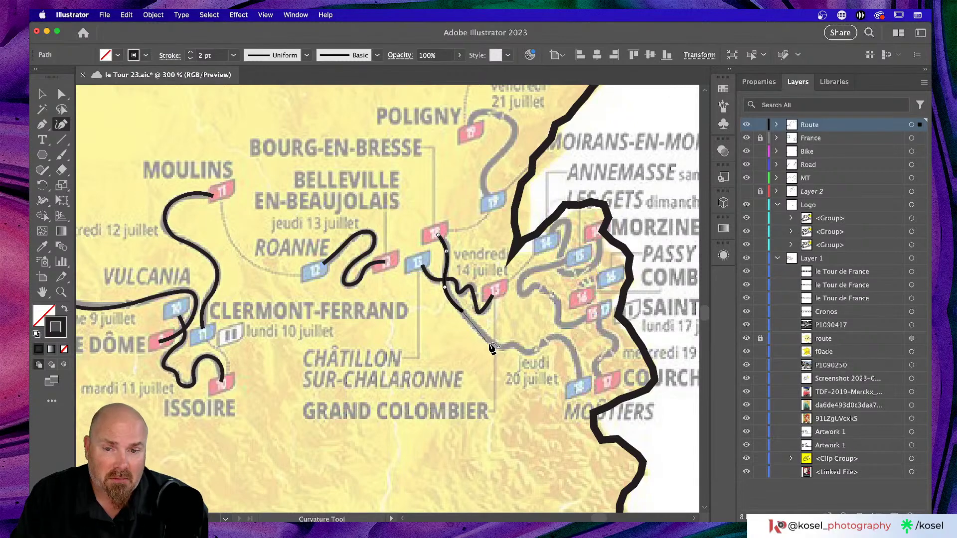
click(490, 344)
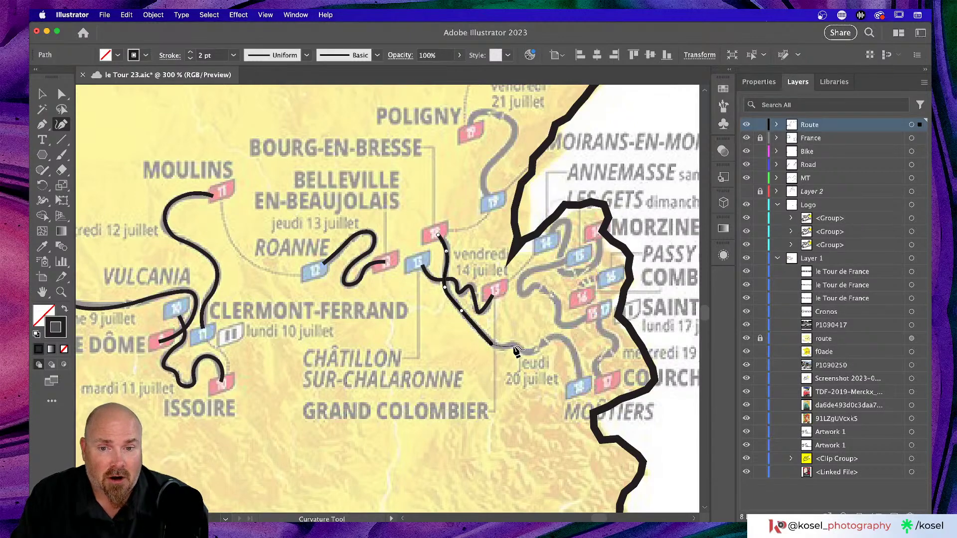
click(527, 353)
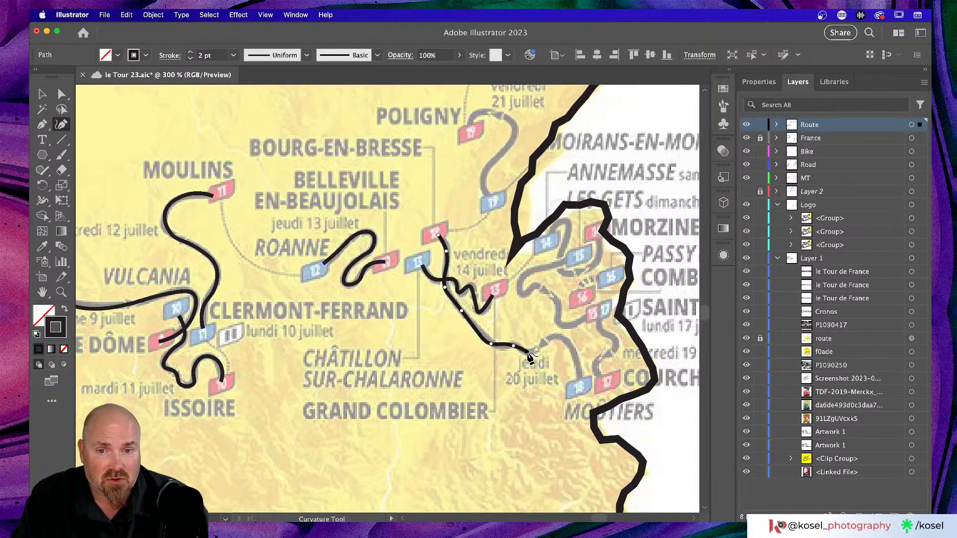
click(560, 339)
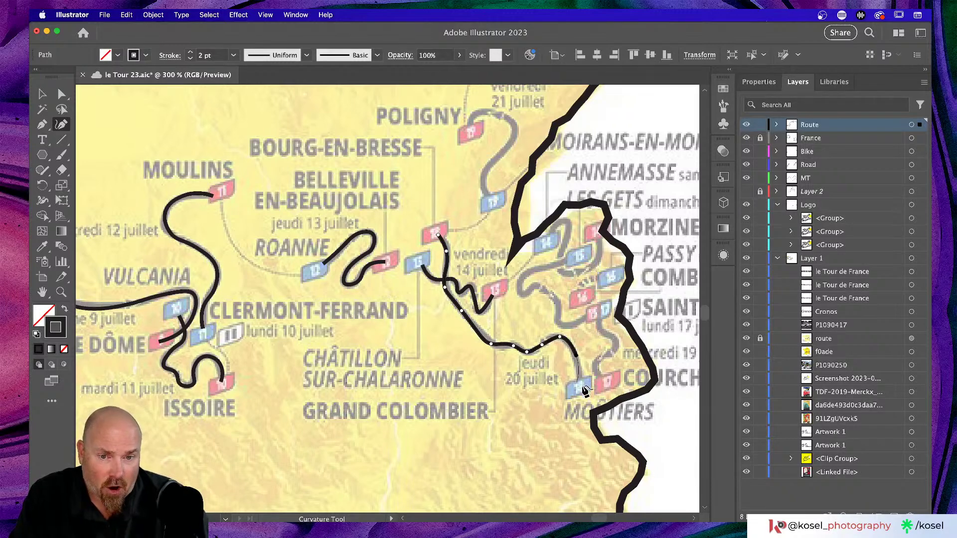
click(576, 355)
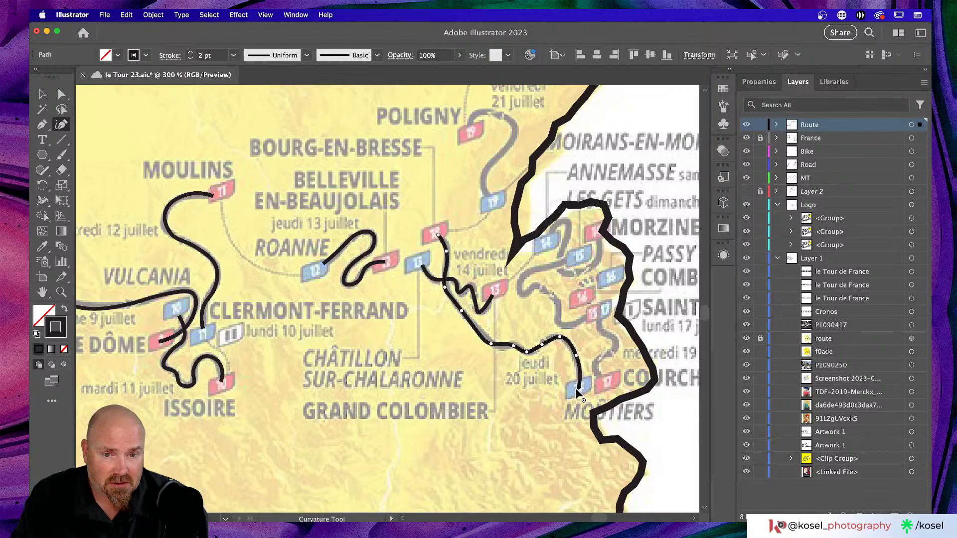
key(Escape)
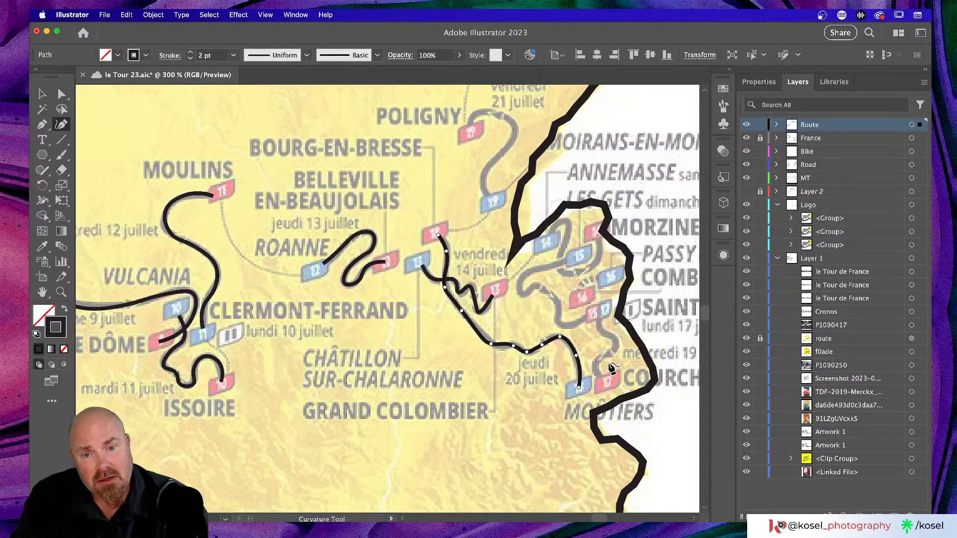
Trace the stage 14 route with a curved path from the Annemasse marker around the stage 15 start marker to the Morzine marker
click(556, 225)
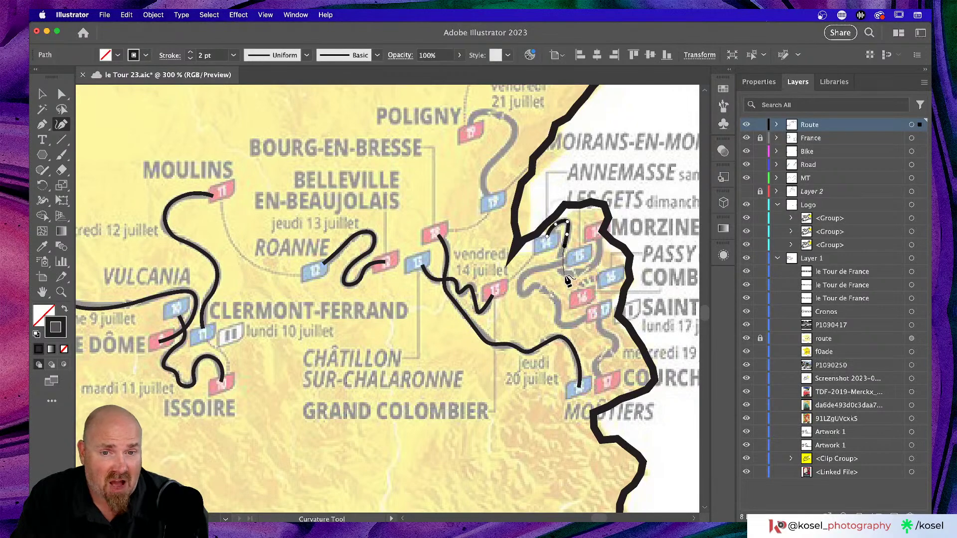
click(567, 276)
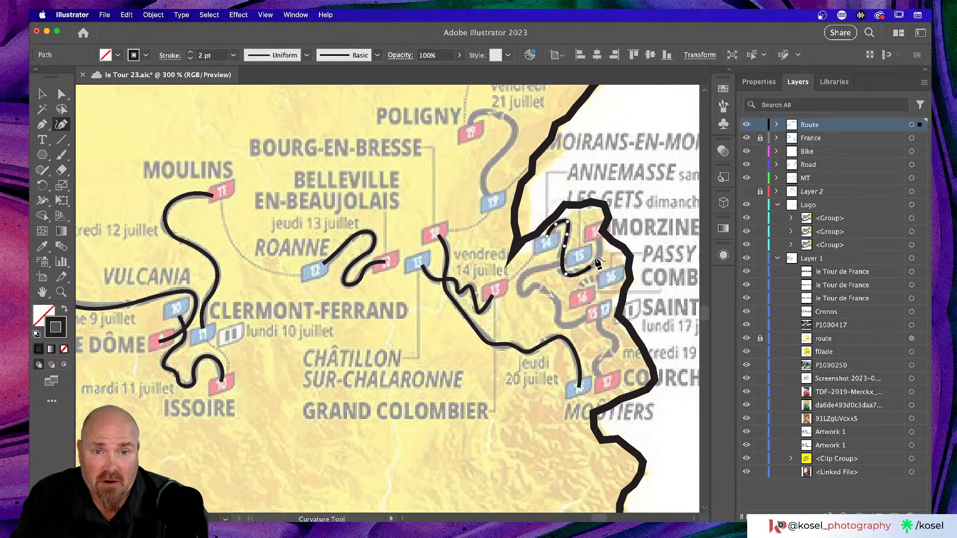
click(594, 264)
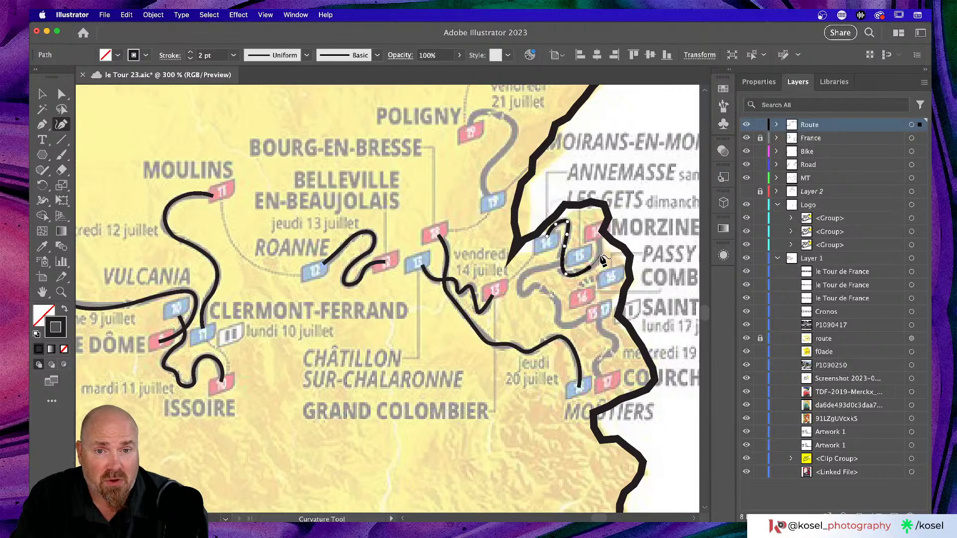
click(594, 231)
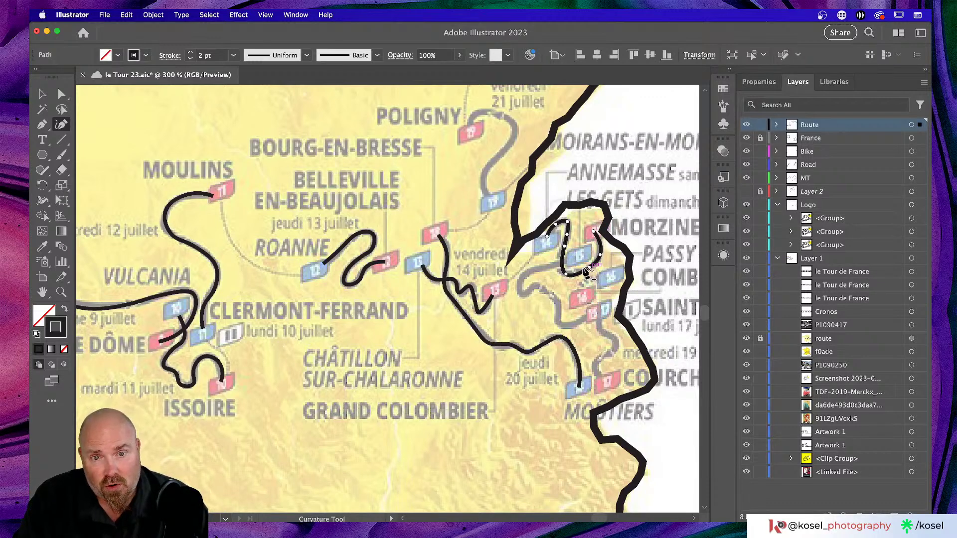
Trace the stage 15 route with a separate curved path from the Les Gets marker west and around its bends to the red stage 15 finish marker
drag(577, 262, 531, 299)
click(527, 293)
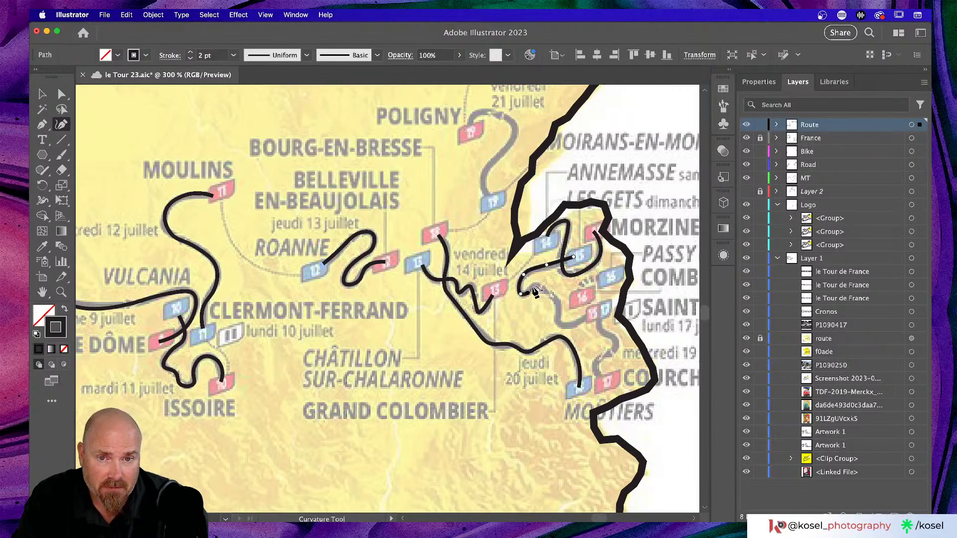
click(532, 286)
click(553, 297)
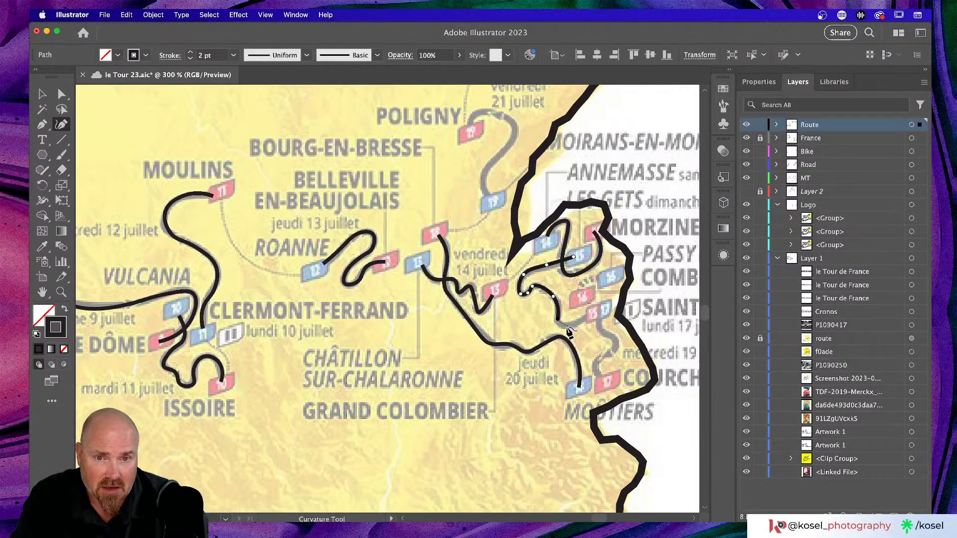
click(567, 326)
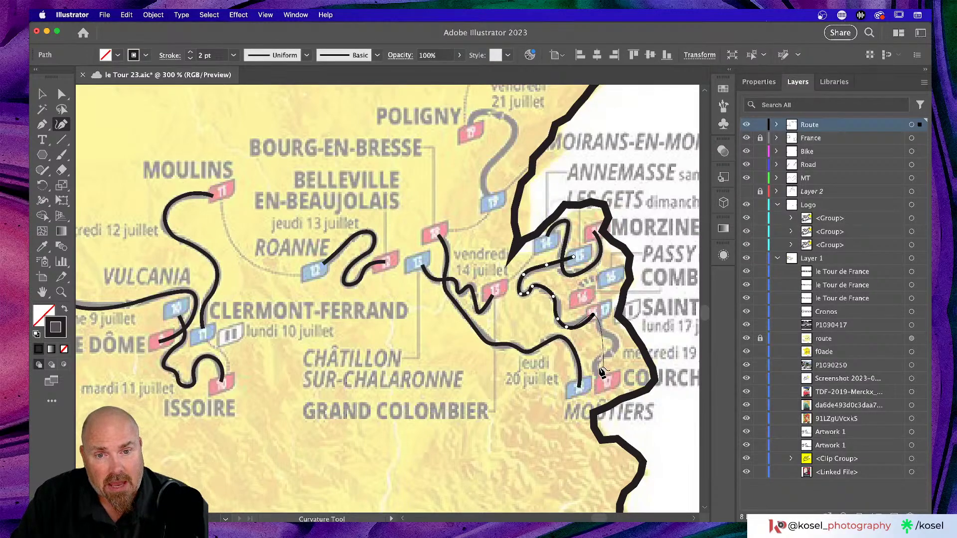
Trace the stage 17 route with a separate curved path from the Saint-Gervais Mont-Blanc marker south around its bends to the Courchevel marker
key(Tab)
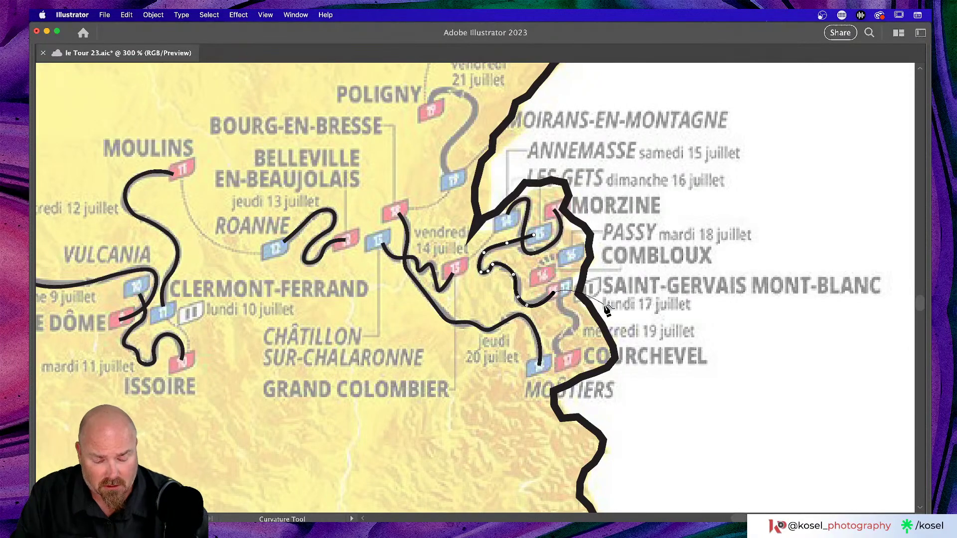
key(super+equal)
key(super+equal)
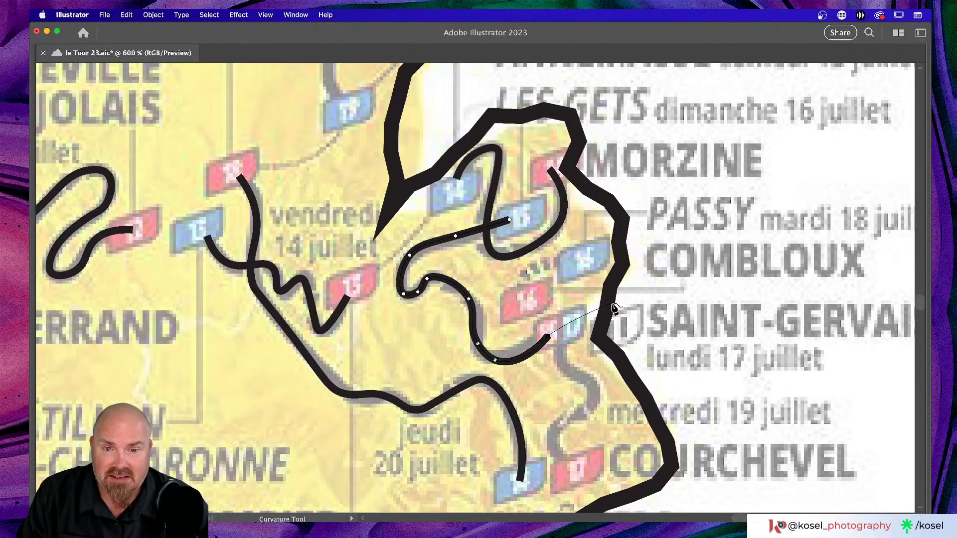
click(562, 334)
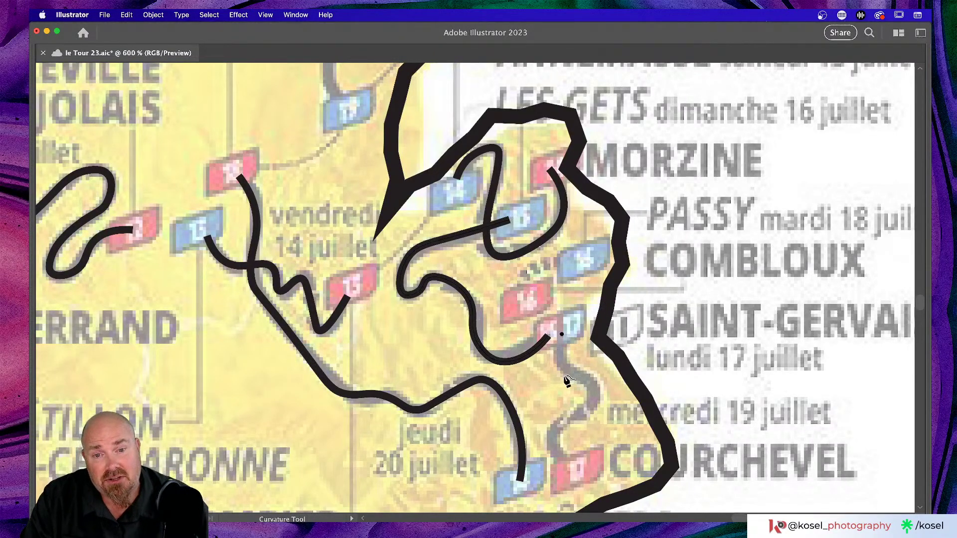
click(561, 362)
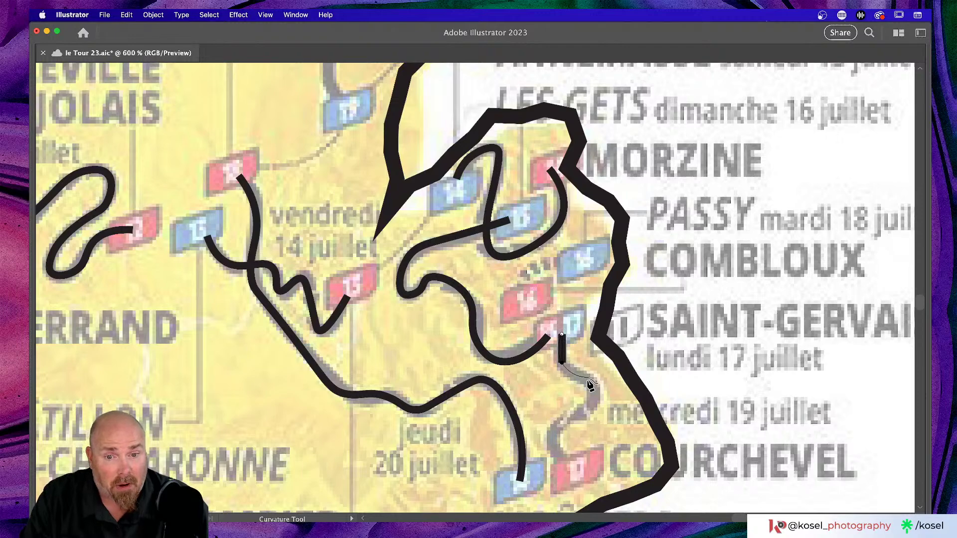
click(587, 380)
click(589, 408)
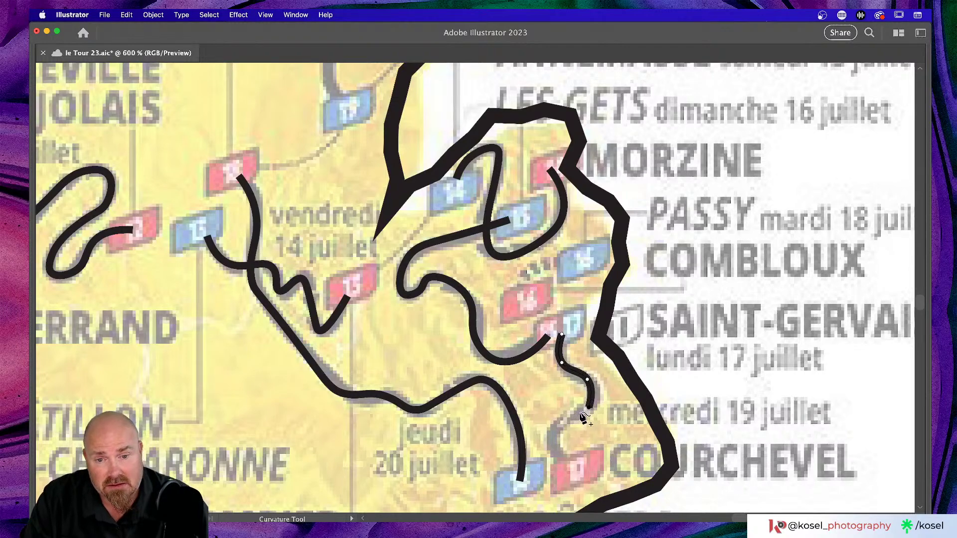
click(559, 426)
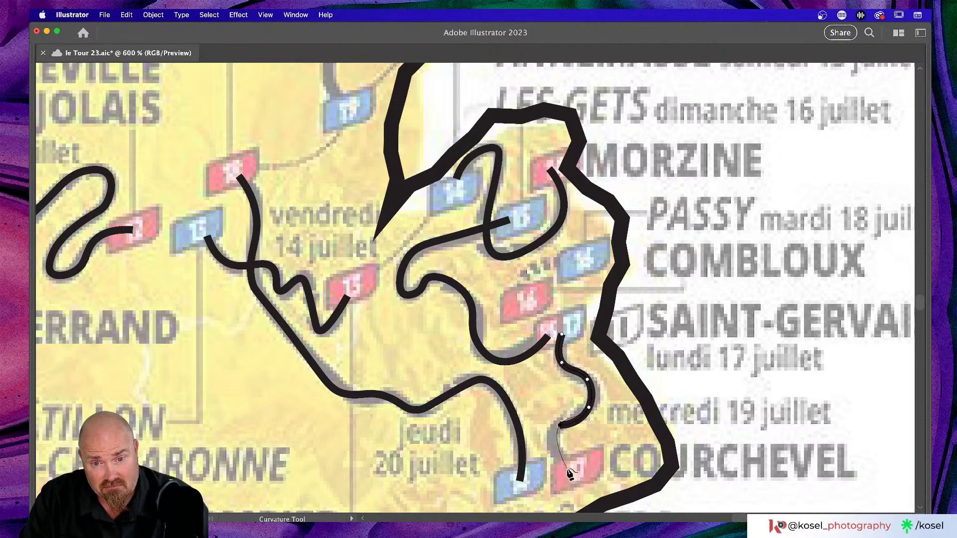
click(563, 468)
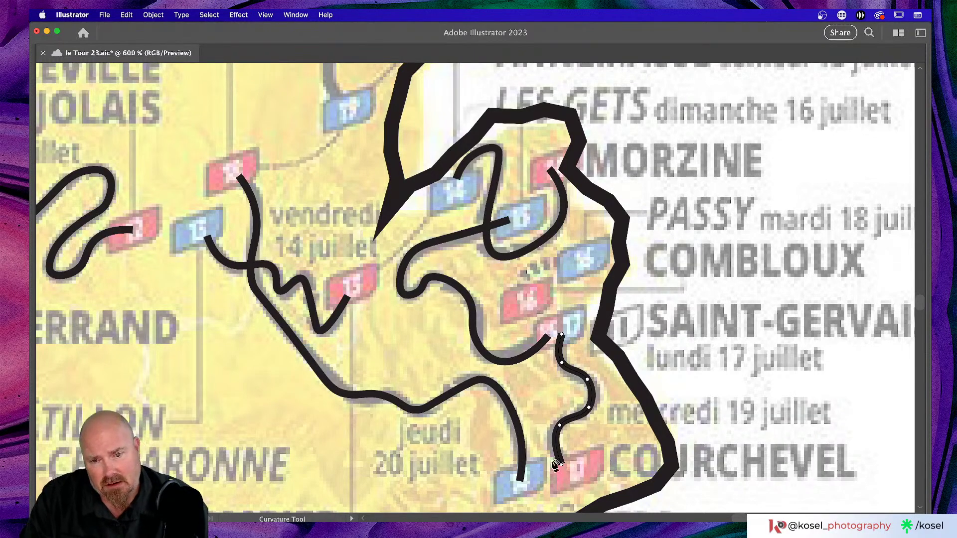
Trace the stage 19 route with a separate S-shaped curved path from the Moirans-en-Montagne marker north to the Poligny marker, and end it
scroll(528, 451, up, 2)
scroll(528, 451, left, 5)
scroll(528, 451, left, 5)
scroll(528, 451, up, 9)
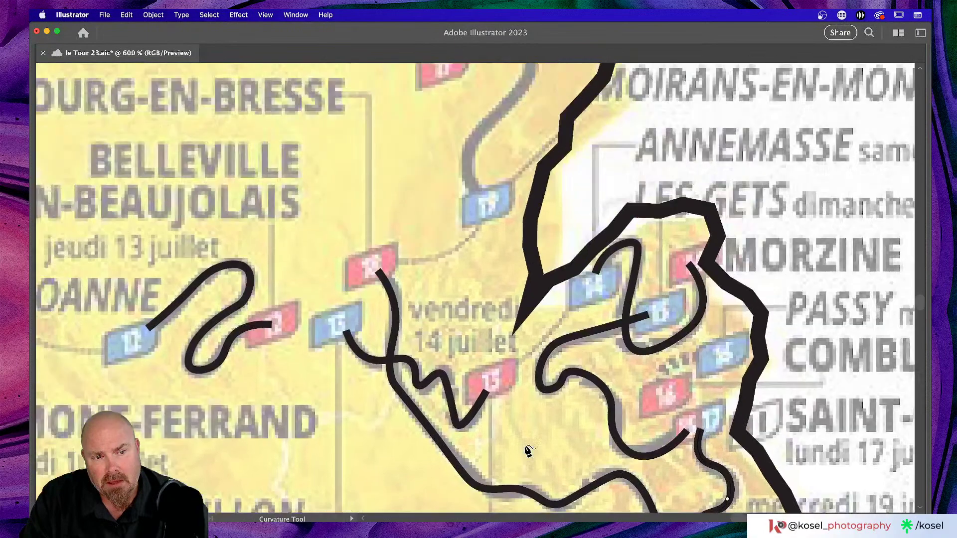
scroll(528, 450, up, 3)
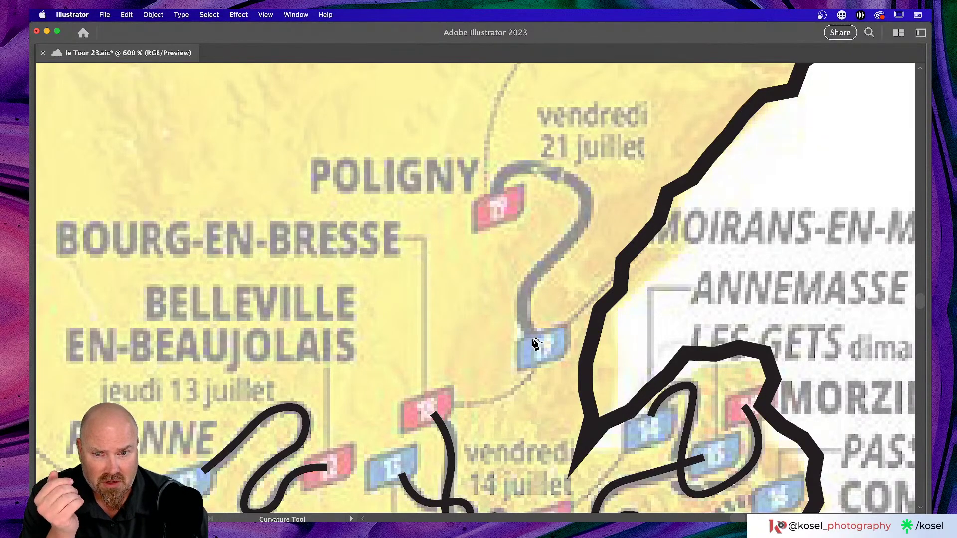
click(521, 305)
click(536, 272)
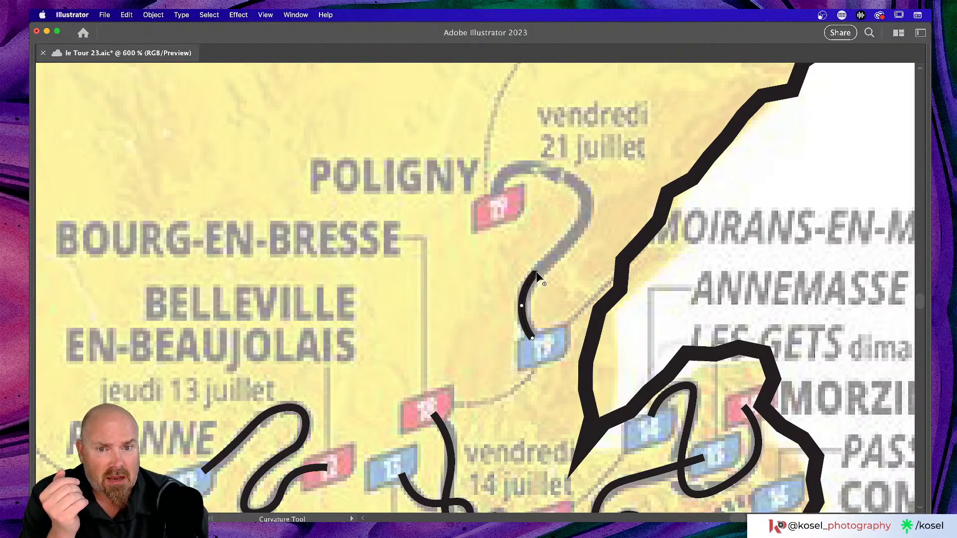
click(583, 227)
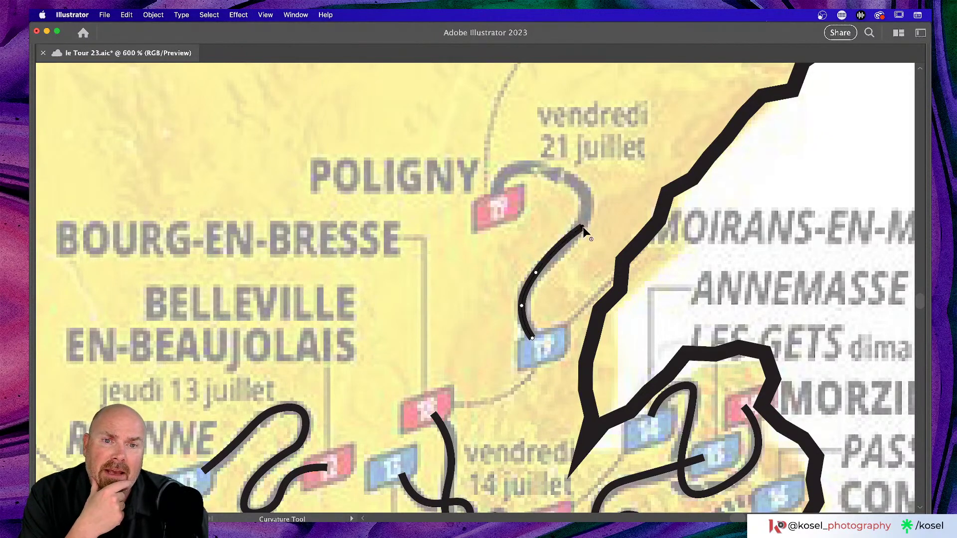
click(583, 192)
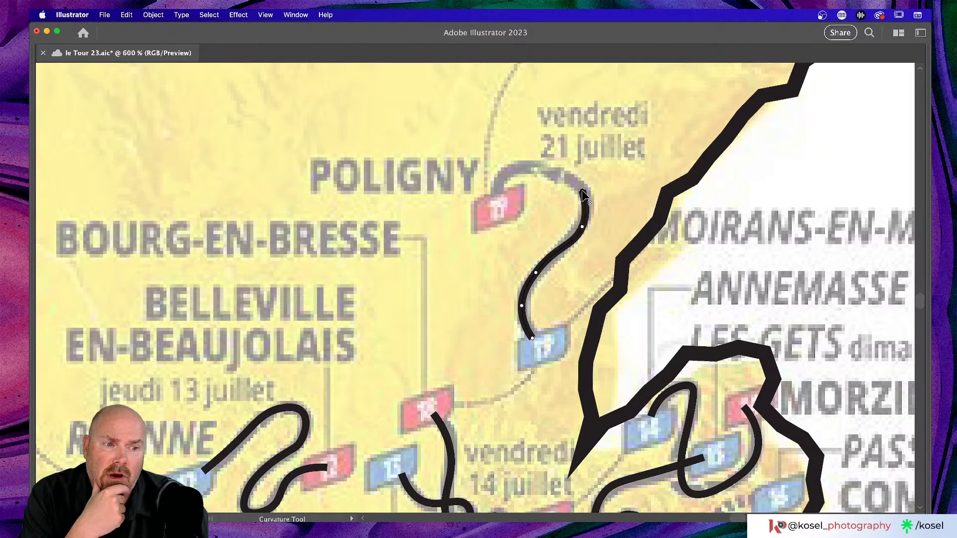
click(543, 170)
click(508, 170)
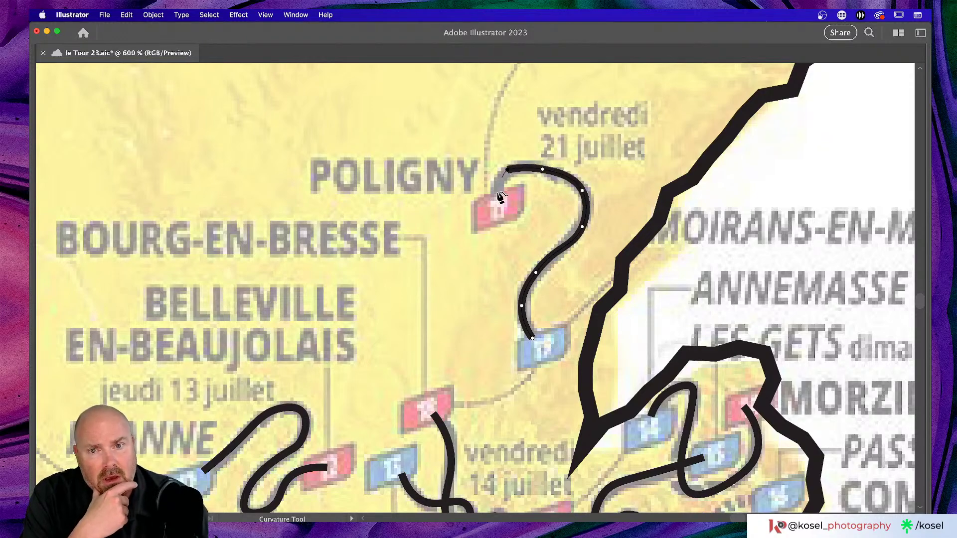
click(499, 206)
key(v)
Trace the stage 20 route with a separate curved path from the Belfort marker over its northern loop to the Le Markstein marker, and end it
key(super+minus)
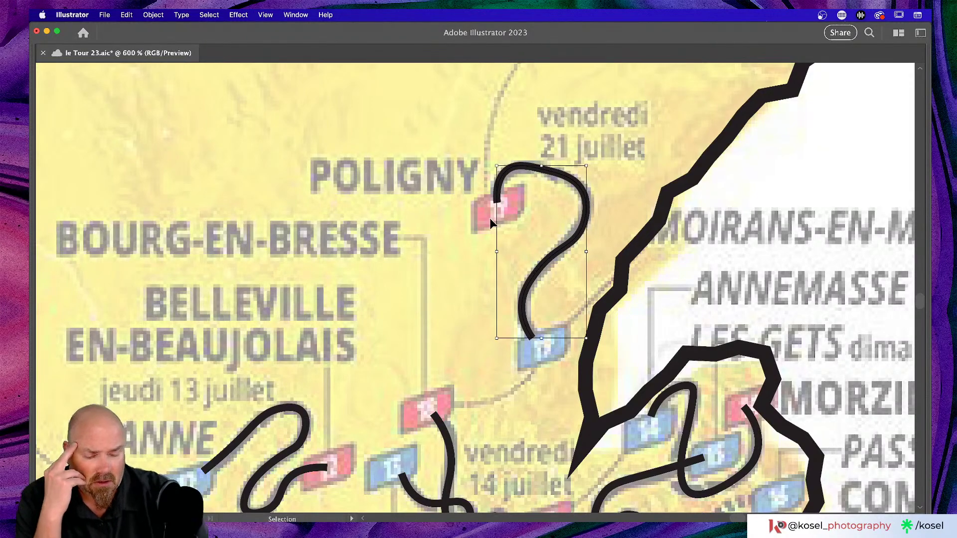
key(super+minus)
key(shift+grave)
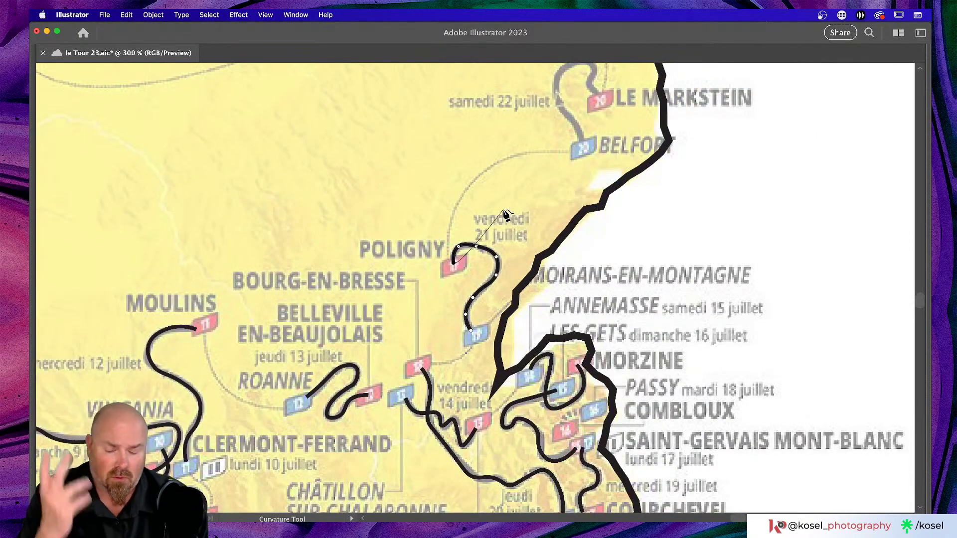
scroll(509, 212, up, 5)
scroll(509, 212, right, 5)
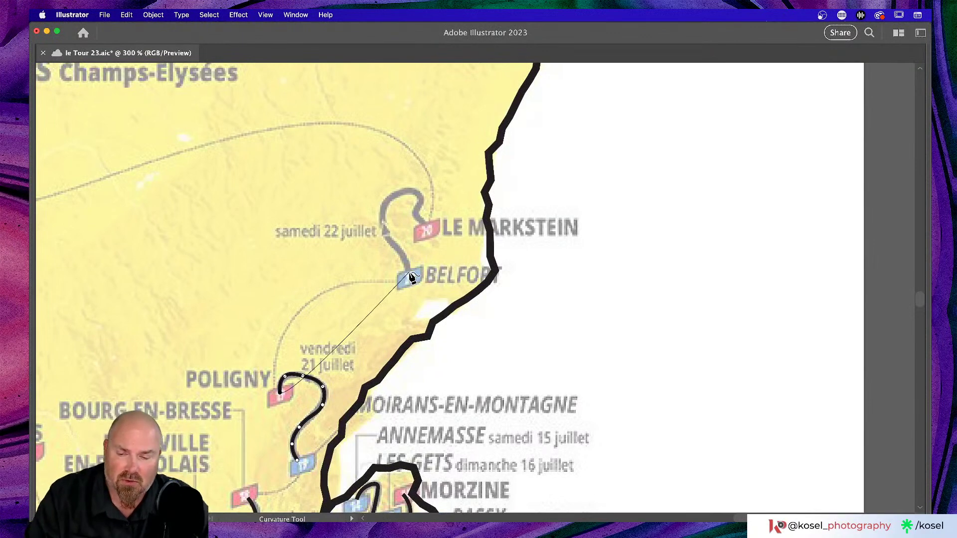
key(Escape)
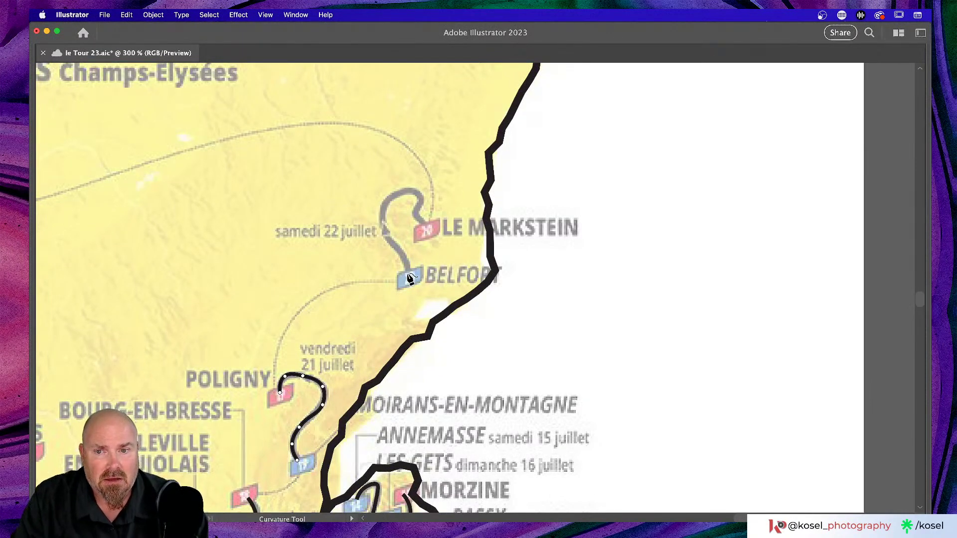
click(394, 245)
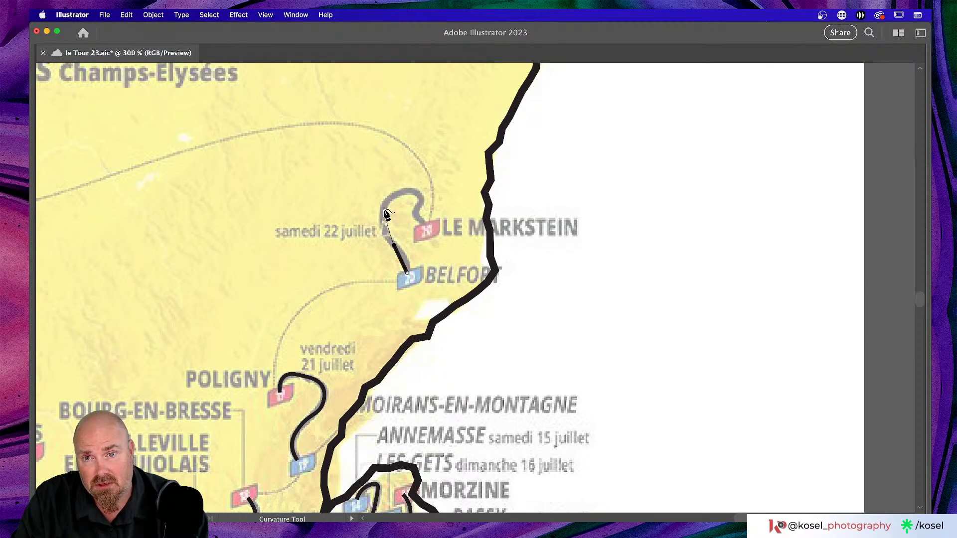
click(383, 210)
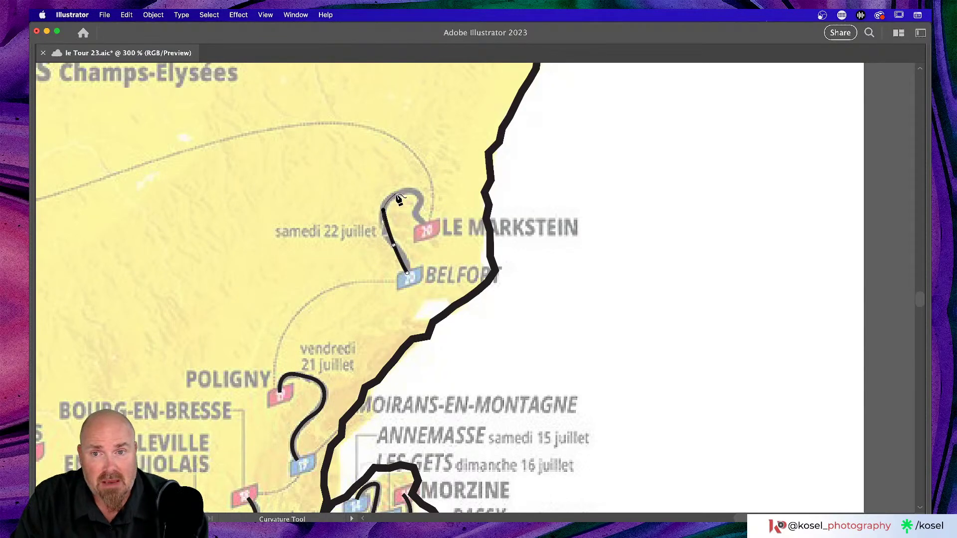
click(395, 194)
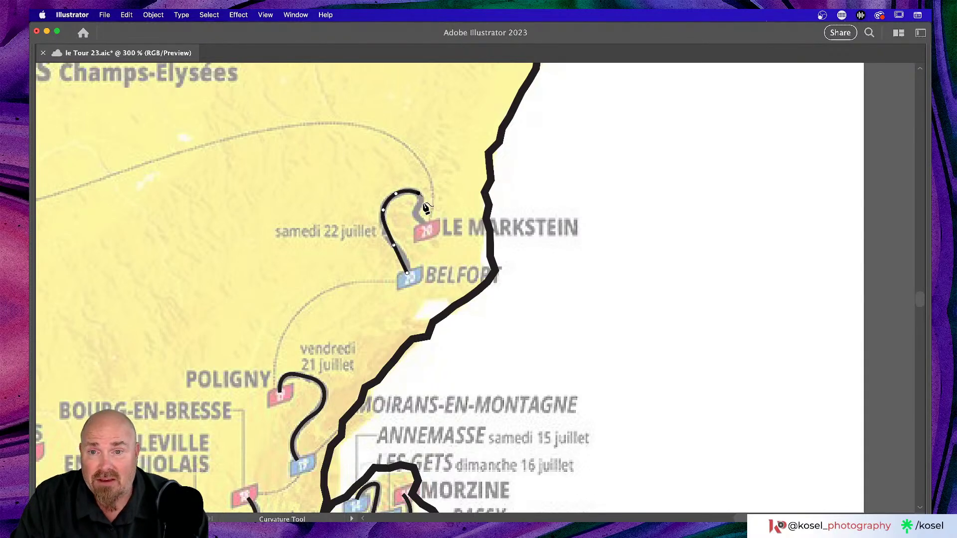
click(420, 204)
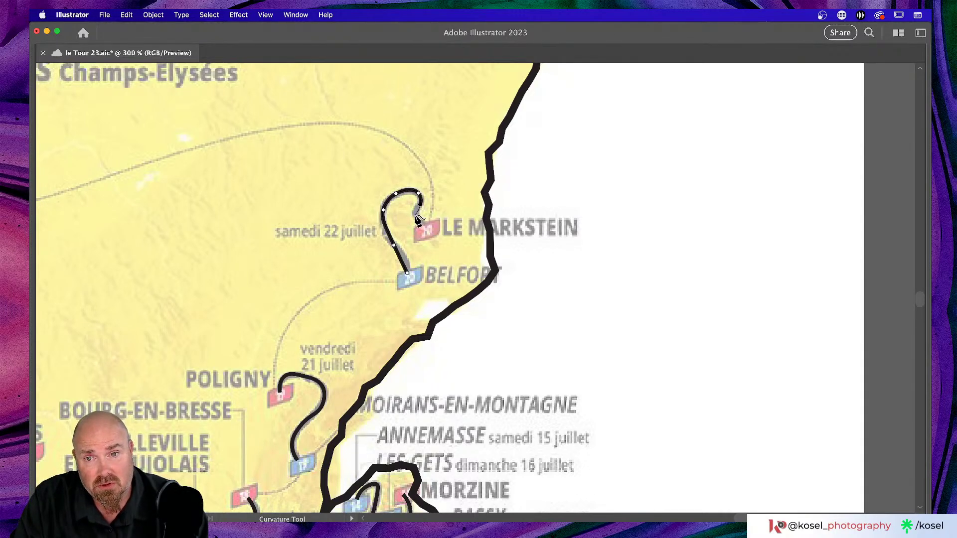
click(432, 230)
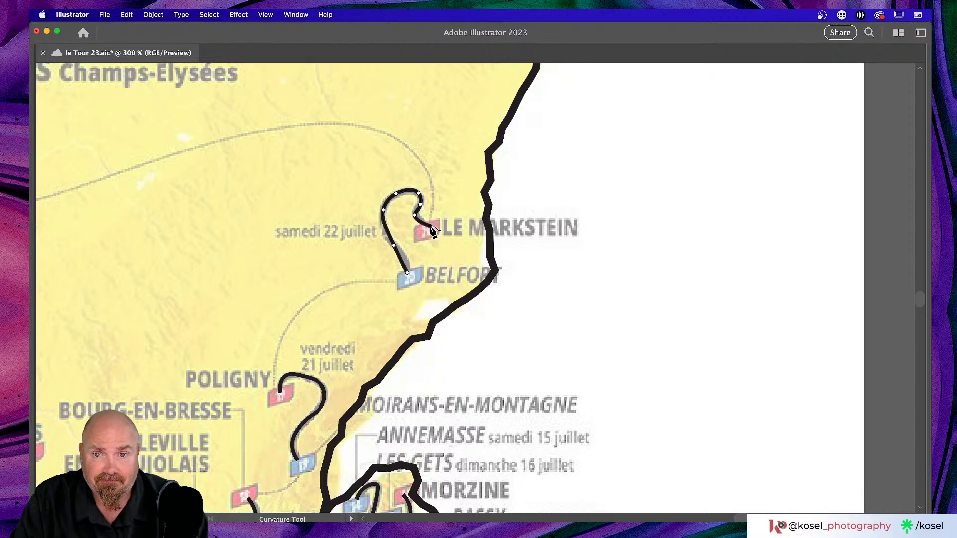
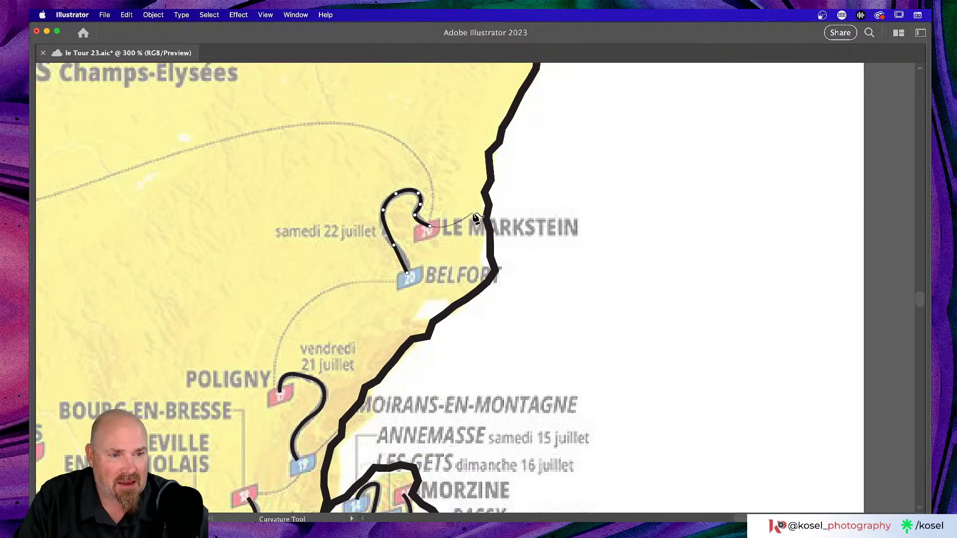
key(Escape)
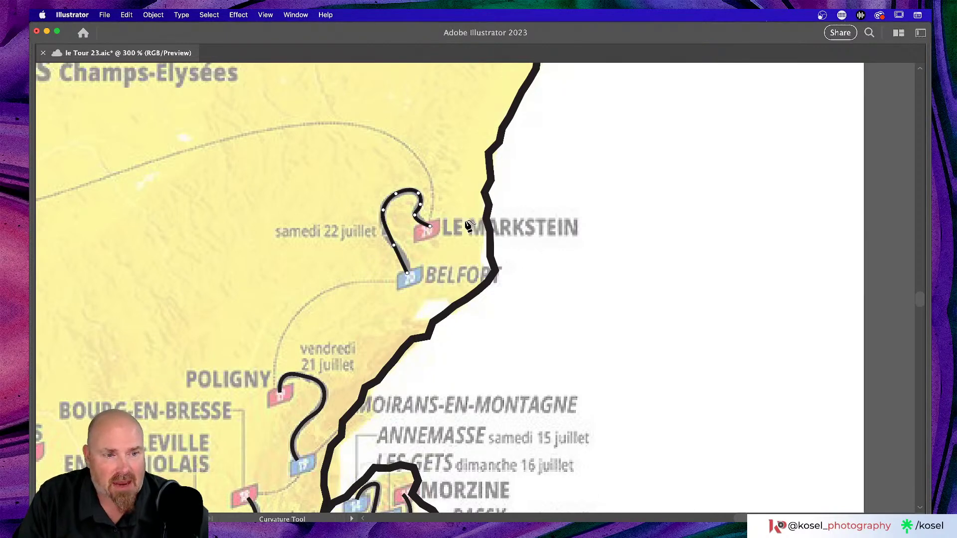
Trace the stage 21 route with a separate U-shaped curved path from the Saint-Quentin-en-Yvelines marker to the Paris Champs-Élysées marker
scroll(468, 225, left, 5)
scroll(470, 224, up, 3)
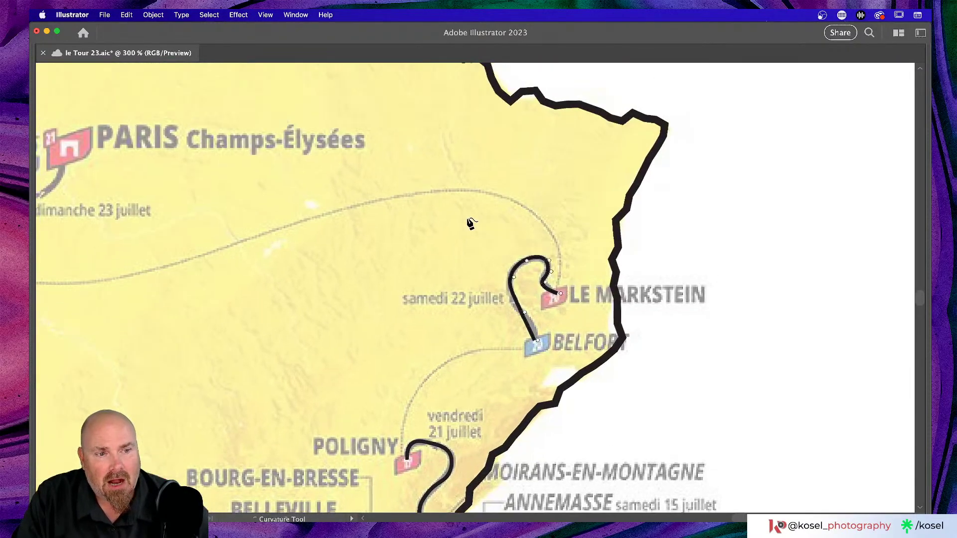
scroll(471, 224, left, 10)
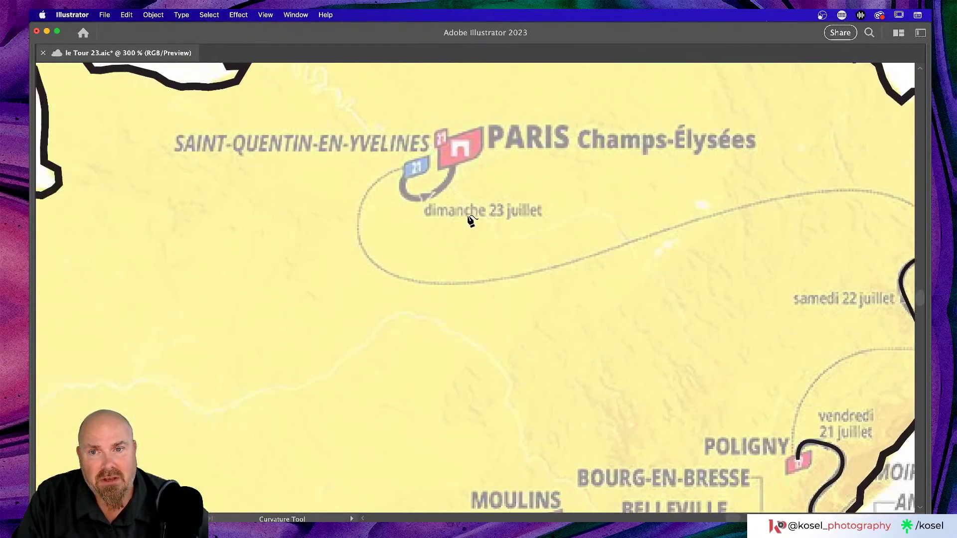
scroll(470, 222, left, 4)
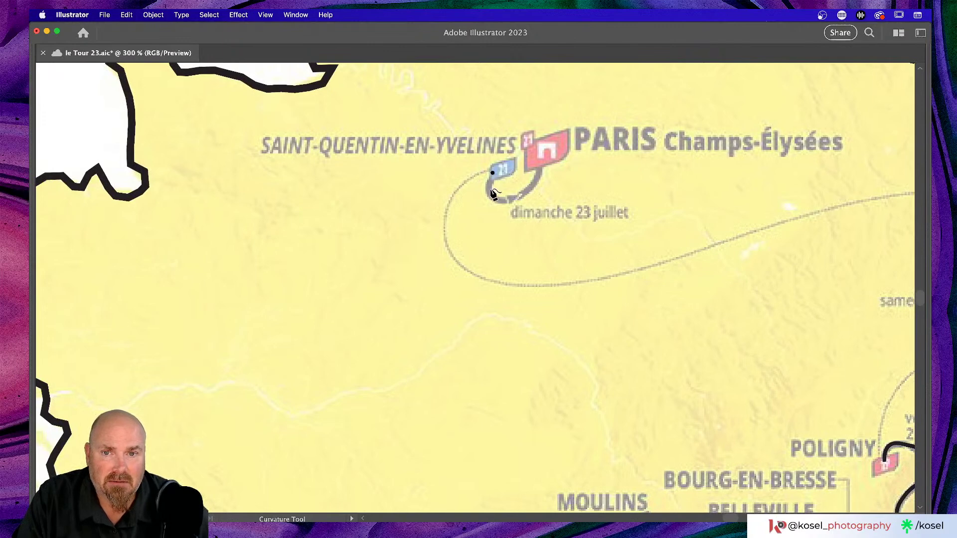
click(492, 197)
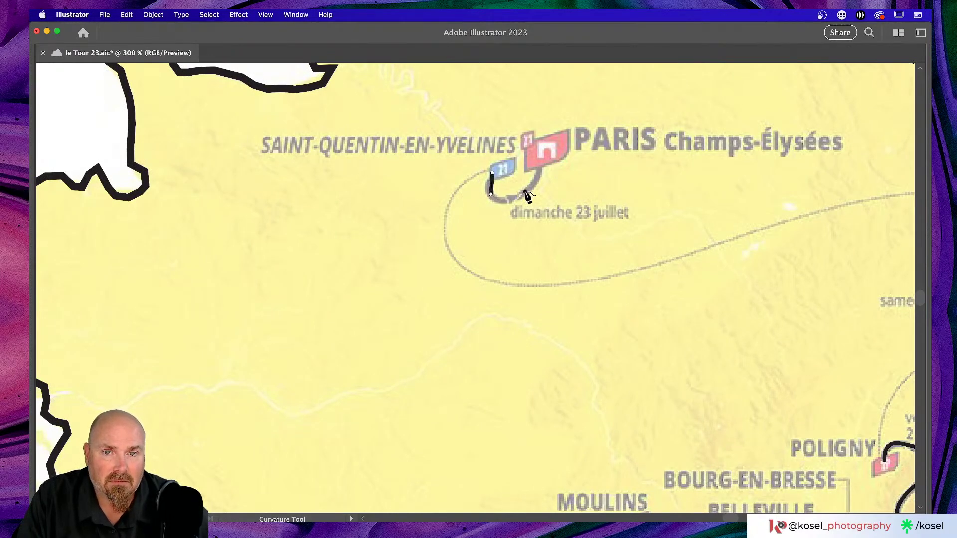
click(526, 193)
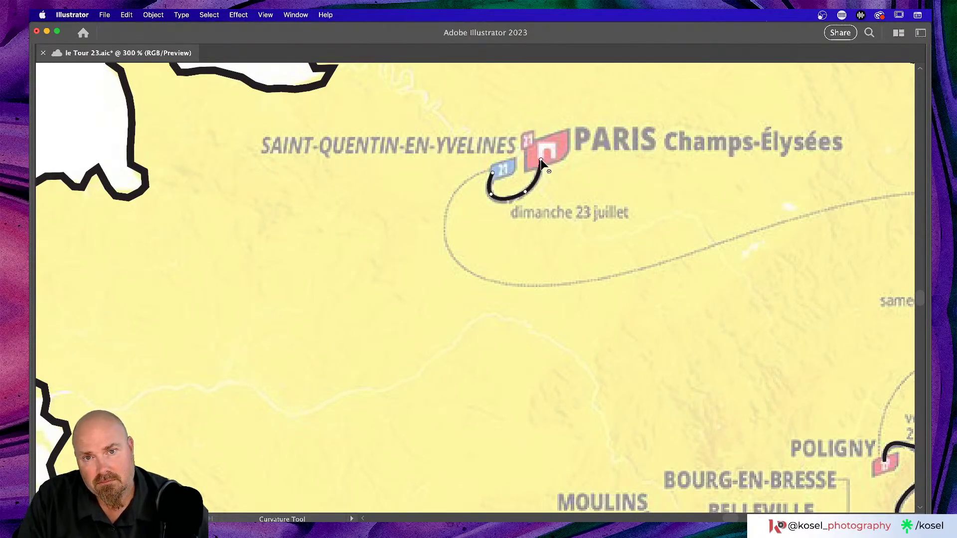
click(540, 159)
scroll(610, 237, up, 1)
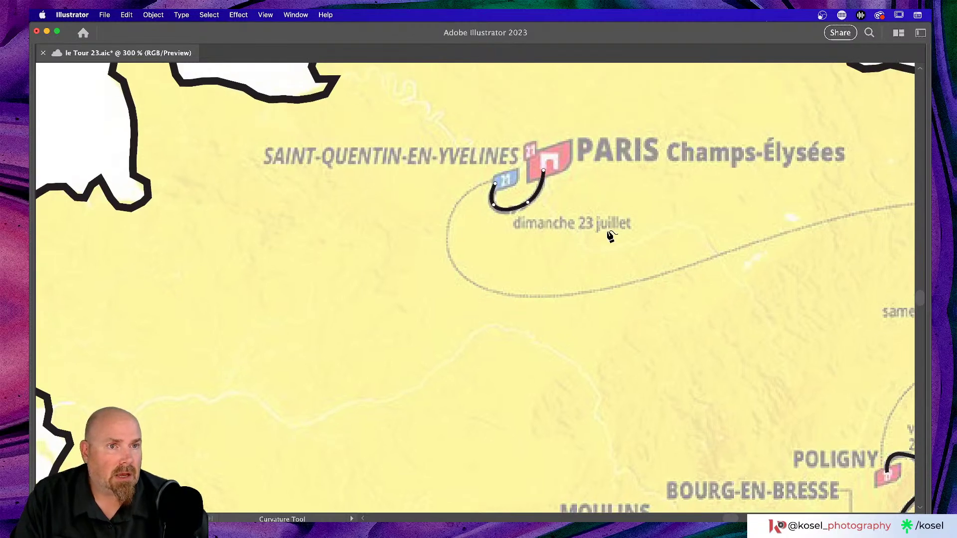
Inspect the traced paths listed inside the Route layer, collapse the layer again, and check the routes on the wider map
key(Tab)
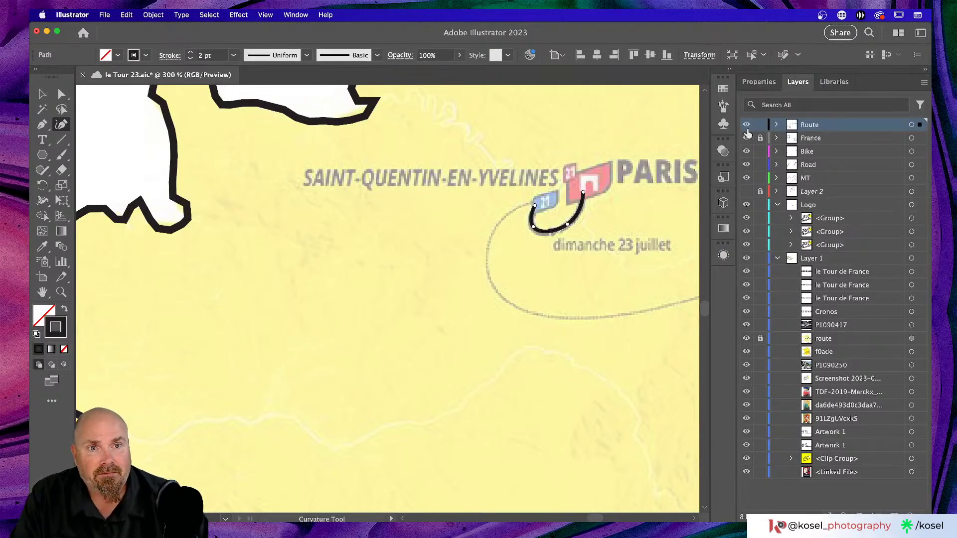
click(775, 125)
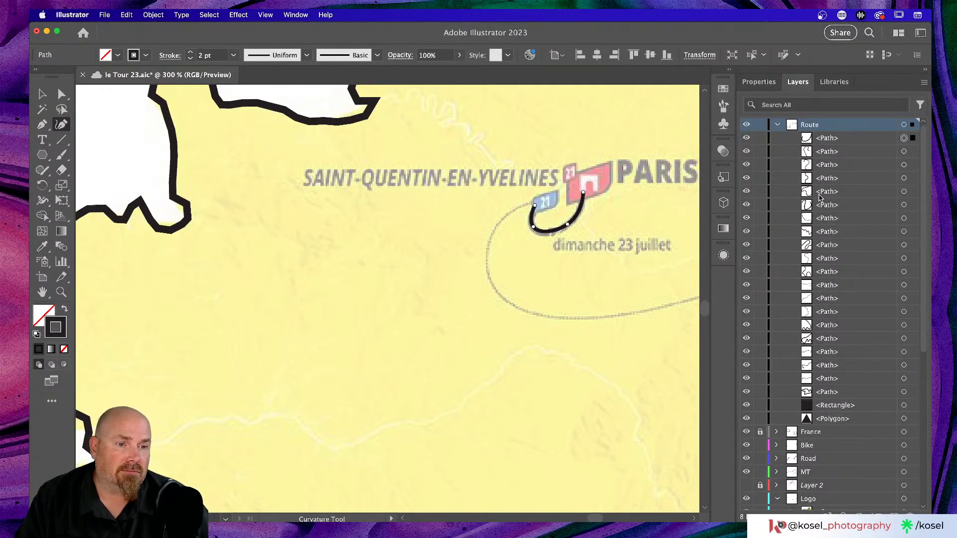
click(777, 125)
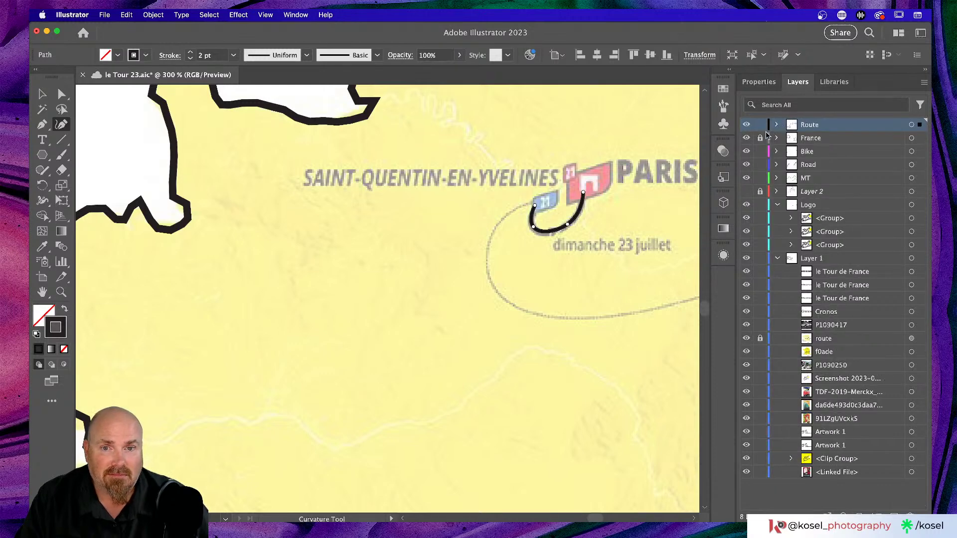
key(super)
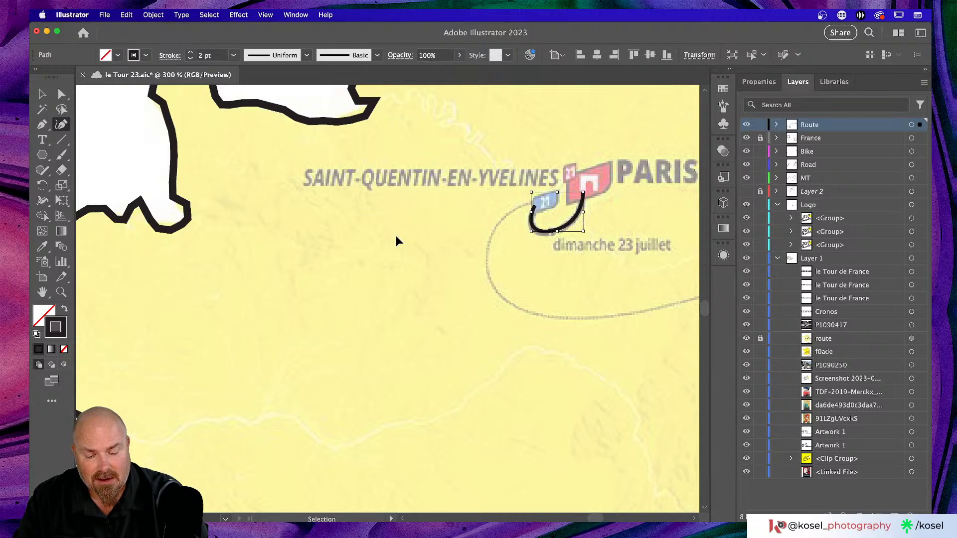
key(super+minus)
key(super+minus)
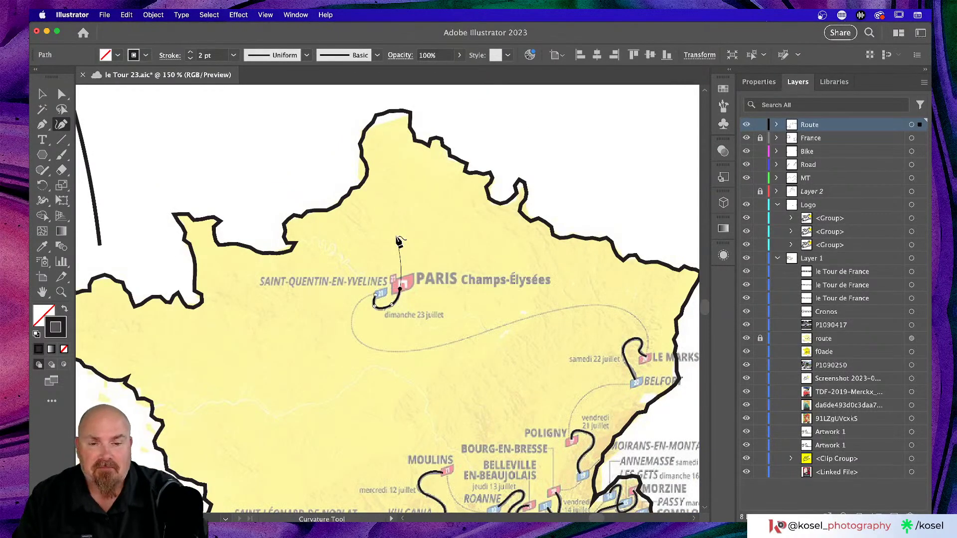
Deselect the stage 21 path and review the traced stage routes from Paris down to the Pyrenees and the Pays Basque
click(41, 94)
click(285, 318)
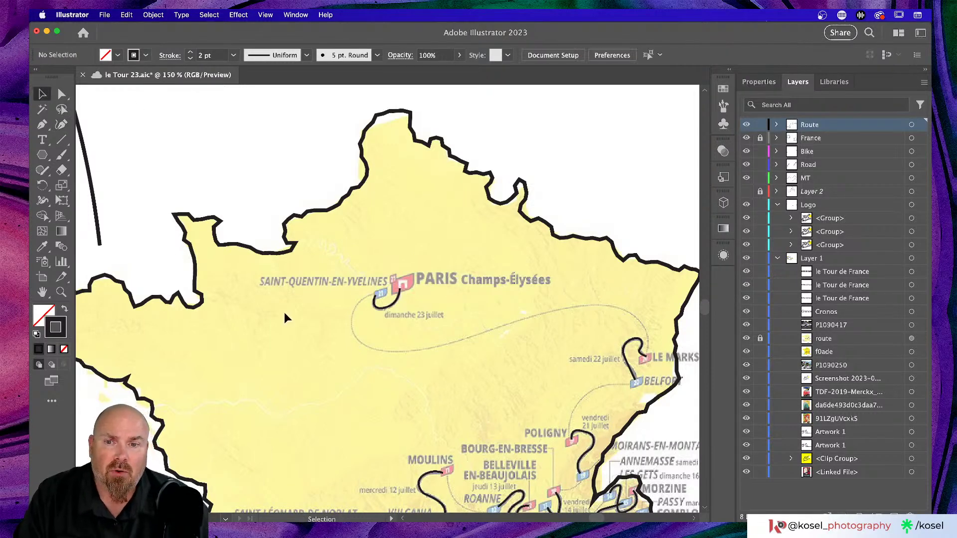
scroll(289, 311, down, 2)
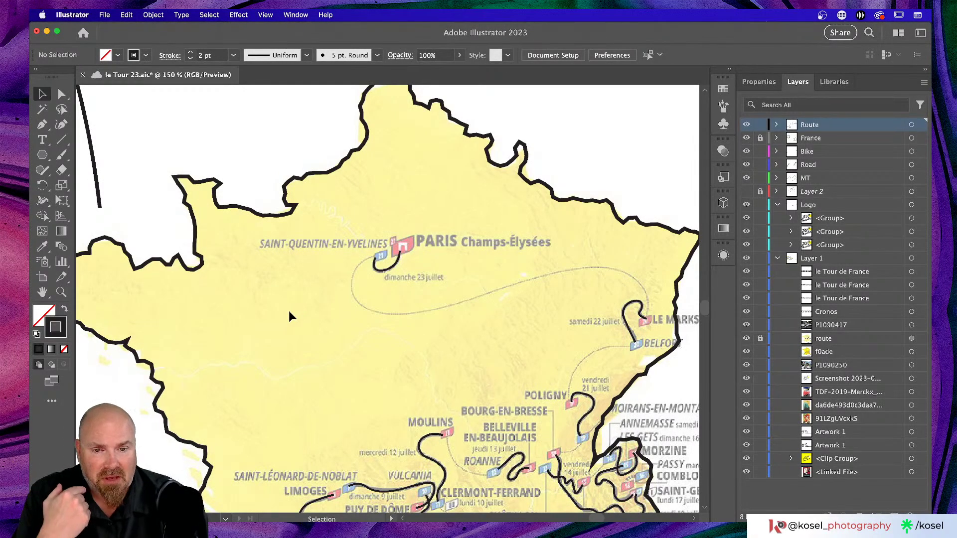
scroll(291, 312, down, 6)
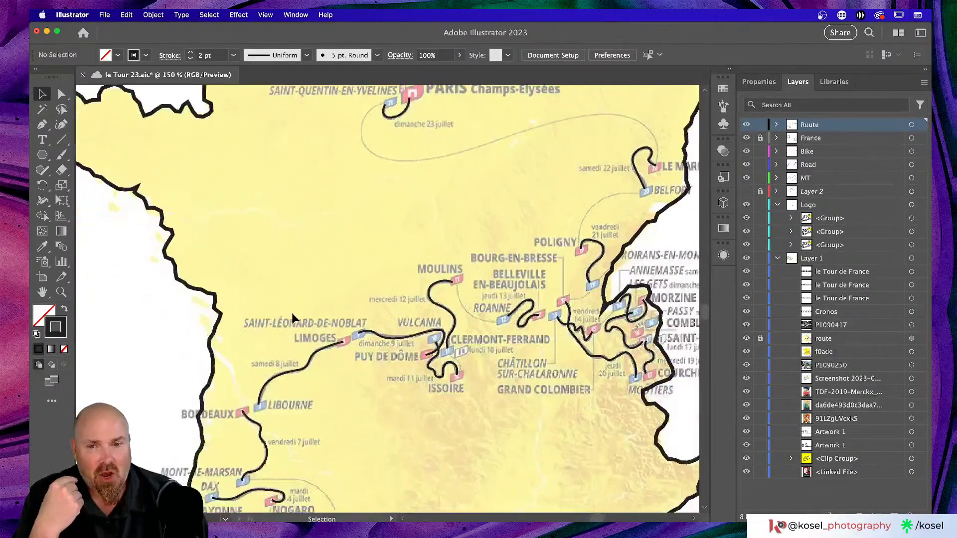
scroll(299, 313, down, 3)
scroll(355, 345, down, 2)
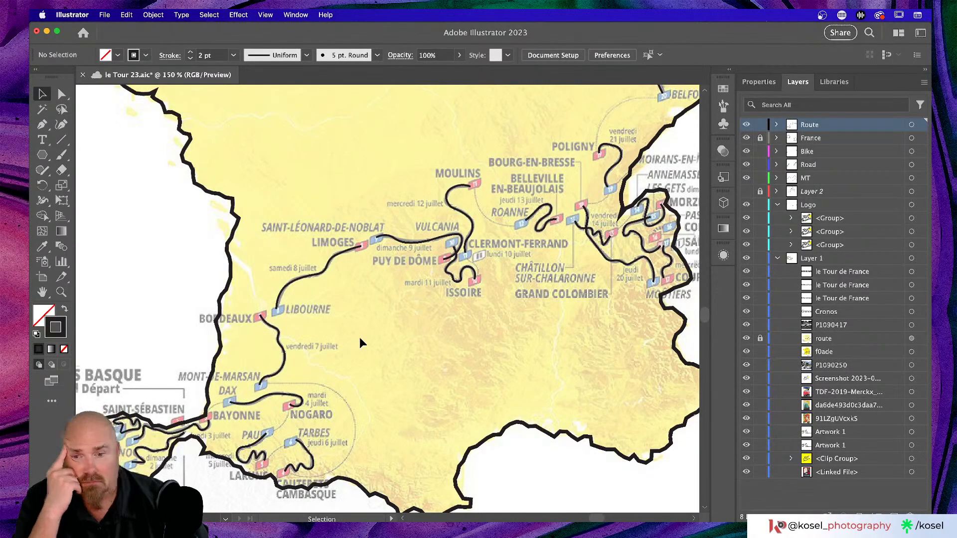
scroll(360, 339, down, 5)
scroll(359, 339, left, 4)
scroll(363, 337, down, 1)
scroll(364, 337, right, 1)
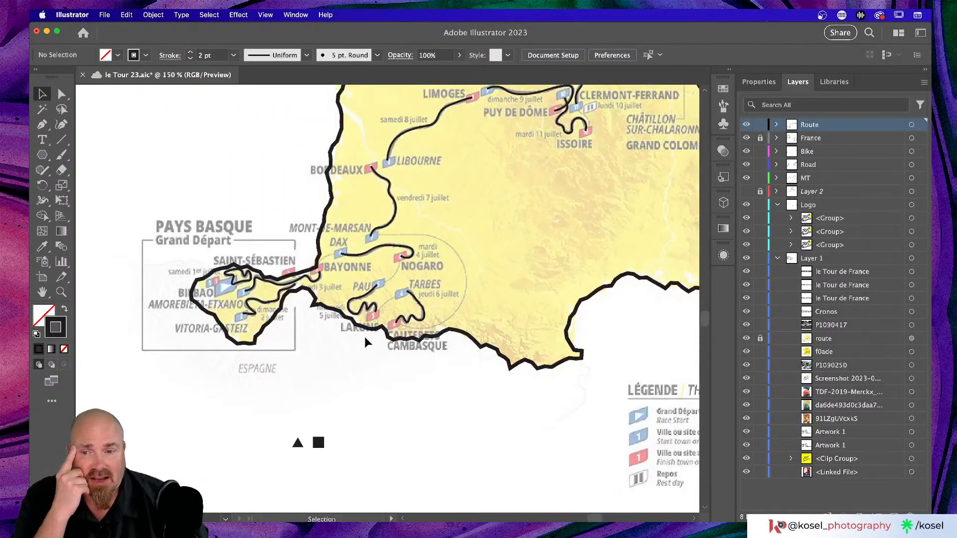
scroll(363, 336, up, 4)
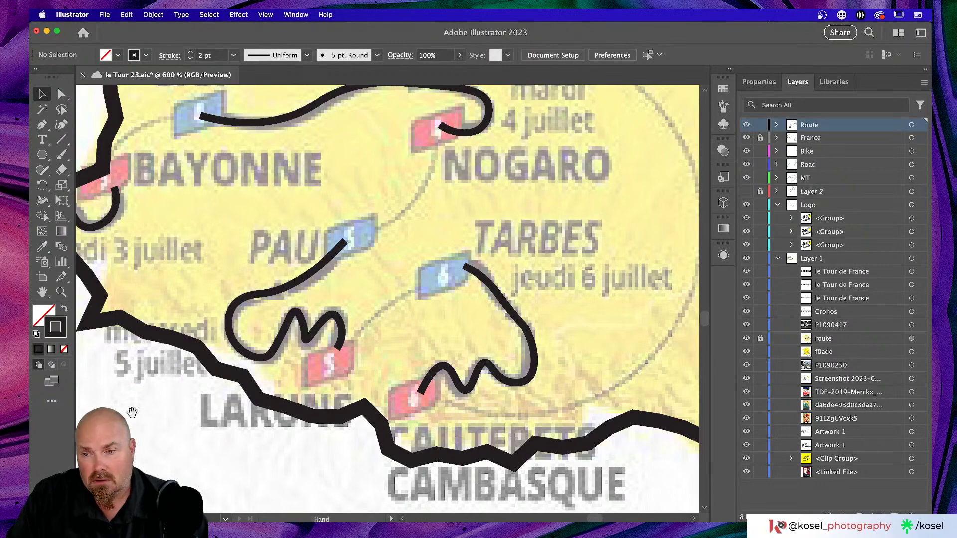
drag(130, 412, 570, 309)
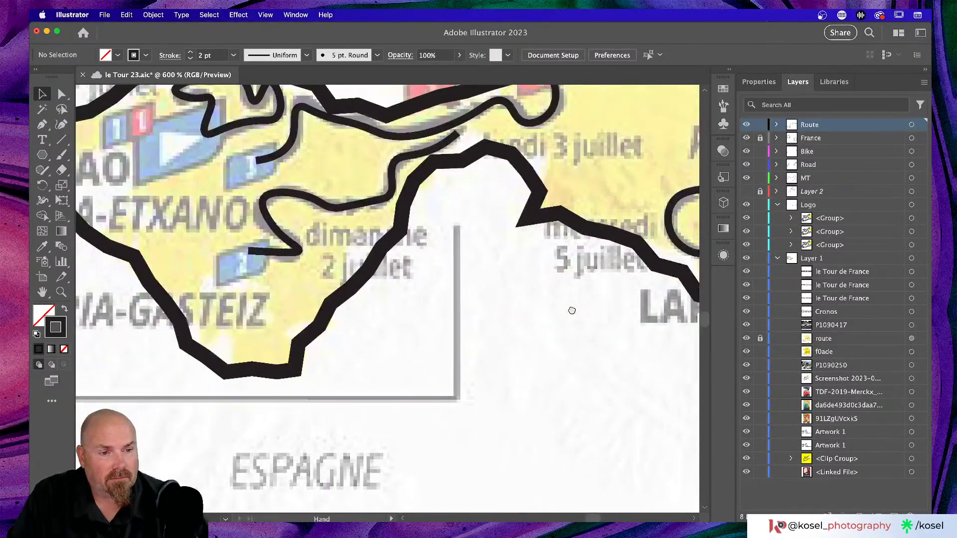
drag(442, 312, 586, 313)
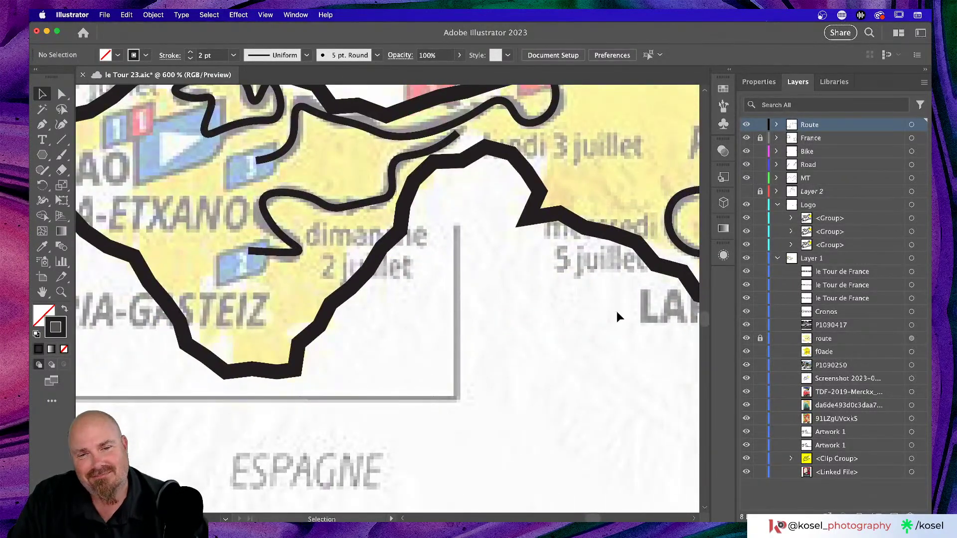
drag(496, 365, 561, 306)
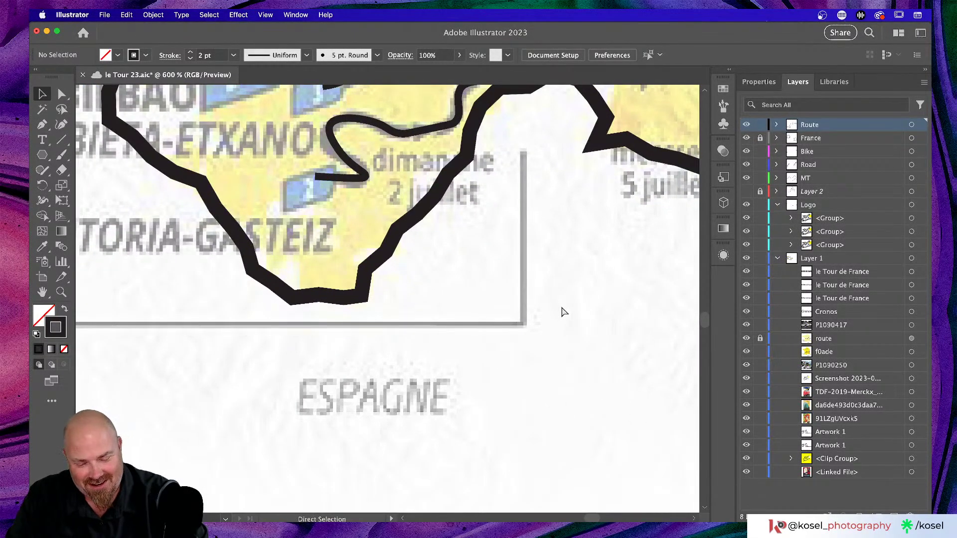
key(super+minus)
key(super+minus)
key(super+minus)
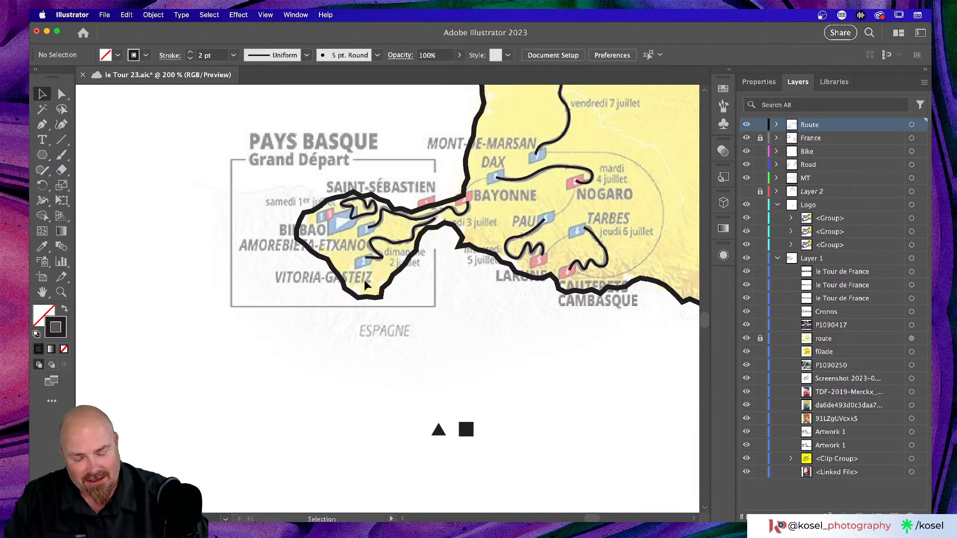
Move the black triangle and square up beside the ESPAGNE label, just below the Pays Basque inset, and deselect them
key(super+equal)
key(super+equal)
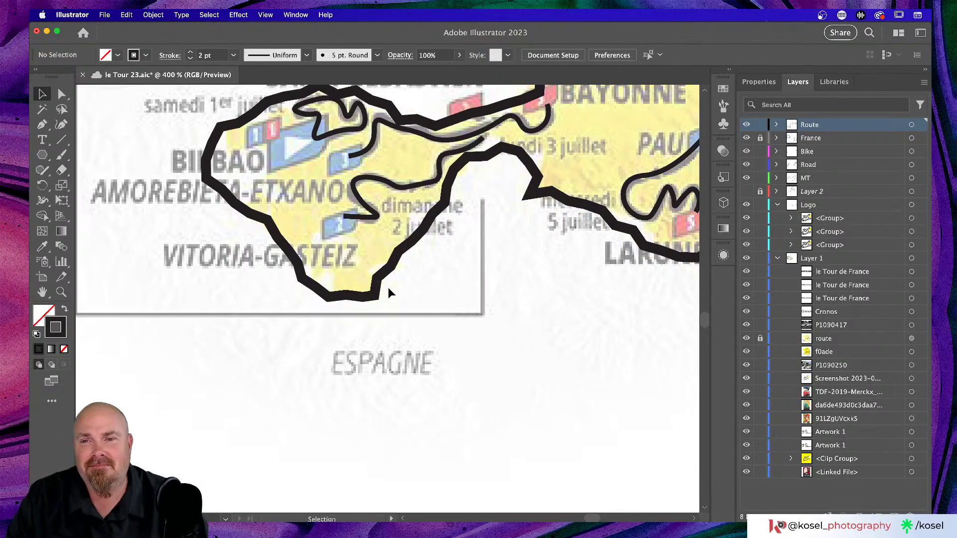
scroll(389, 292, down, 3)
drag(428, 422, 548, 252)
scroll(497, 277, up, 5)
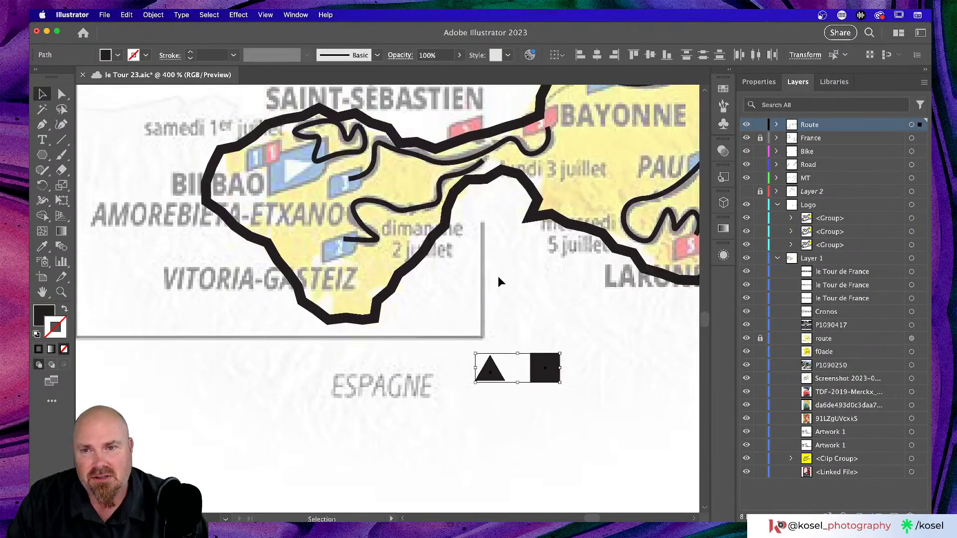
click(573, 330)
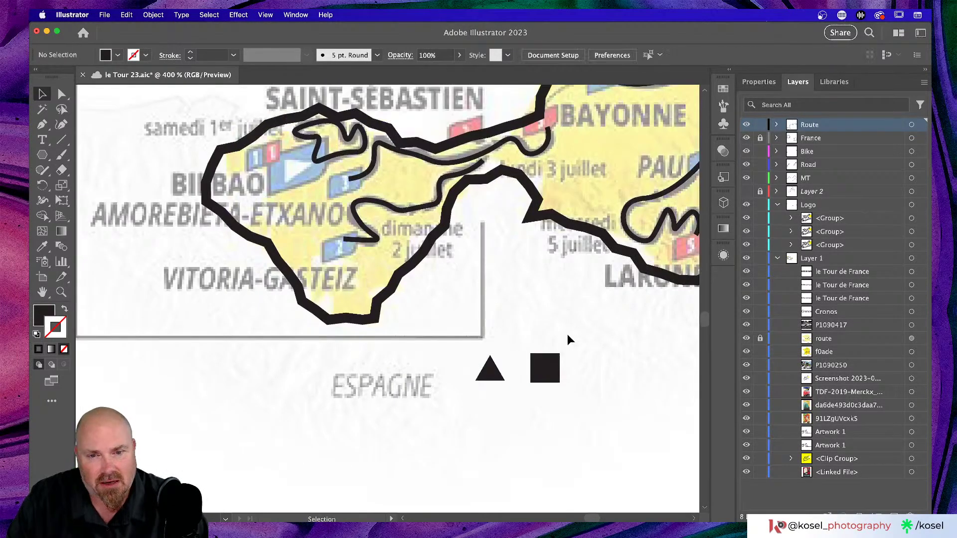
Examine the black square's dimensions and appearance properties and its shape up close
click(556, 367)
click(758, 82)
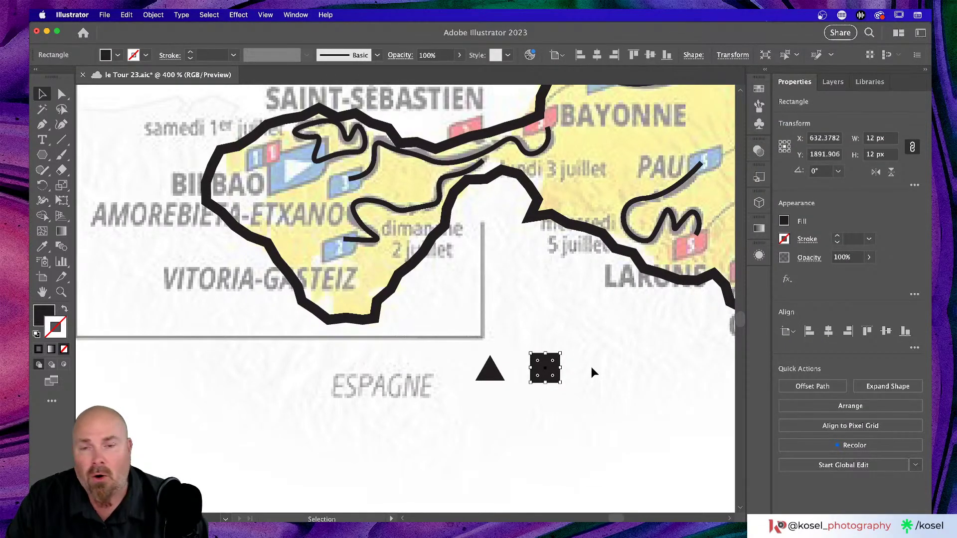
key(a)
key(super+equal)
key(super+equal)
key(super+equal)
key(super+equal)
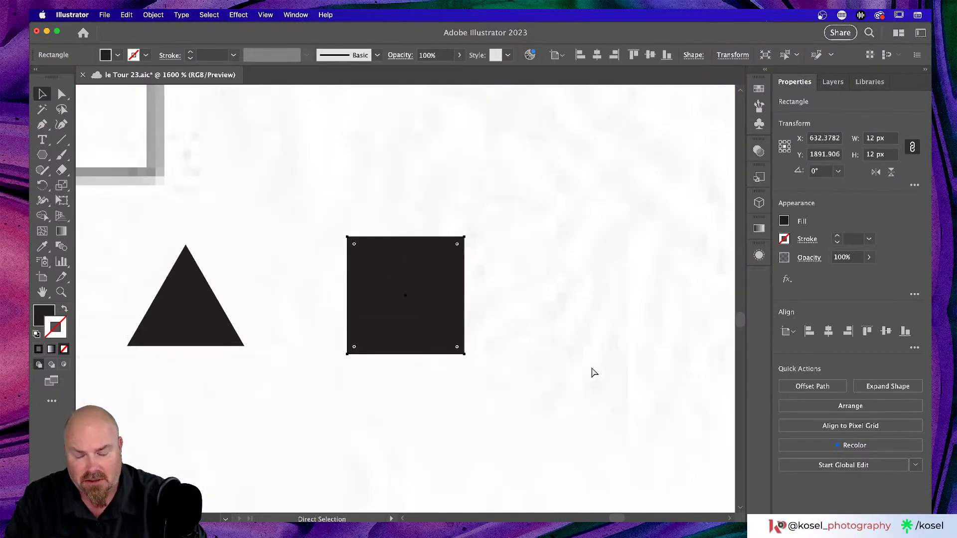
key(super+minus)
key(super+minus)
key(super+minus)
key(super+minus)
key(super+minus)
key(super+minus)
key(v)
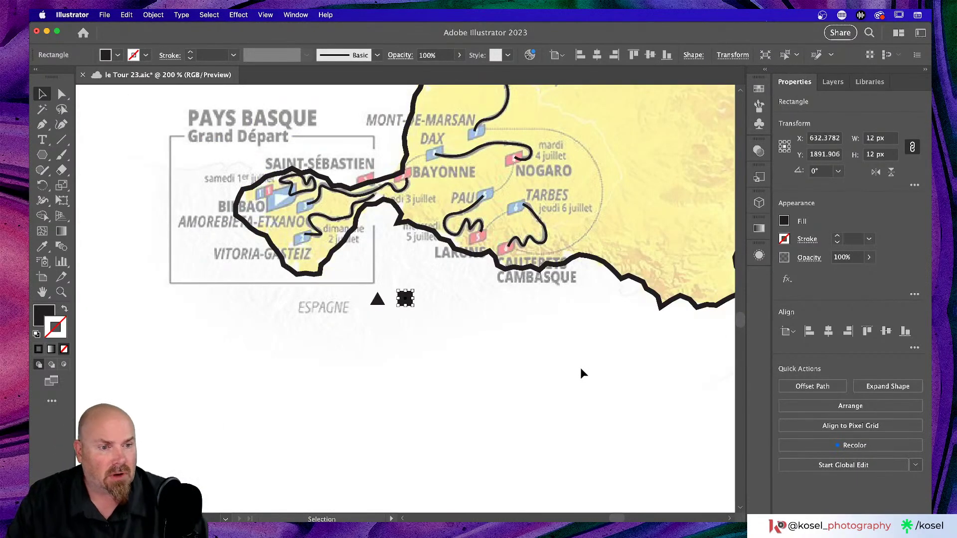
Draw a wavy five-point demonstration path in the empty area below the map with the Curvature tool, and delete it
scroll(578, 370, down, 3)
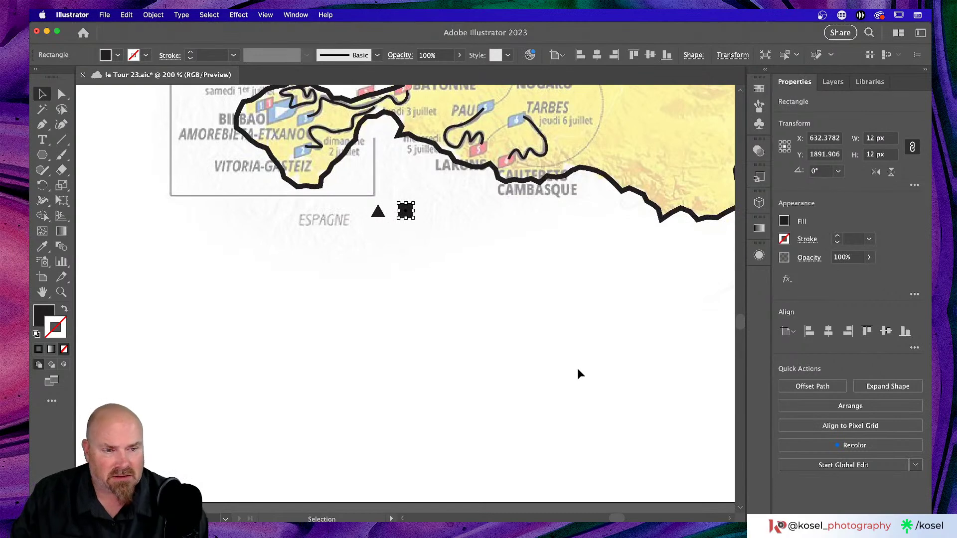
click(62, 124)
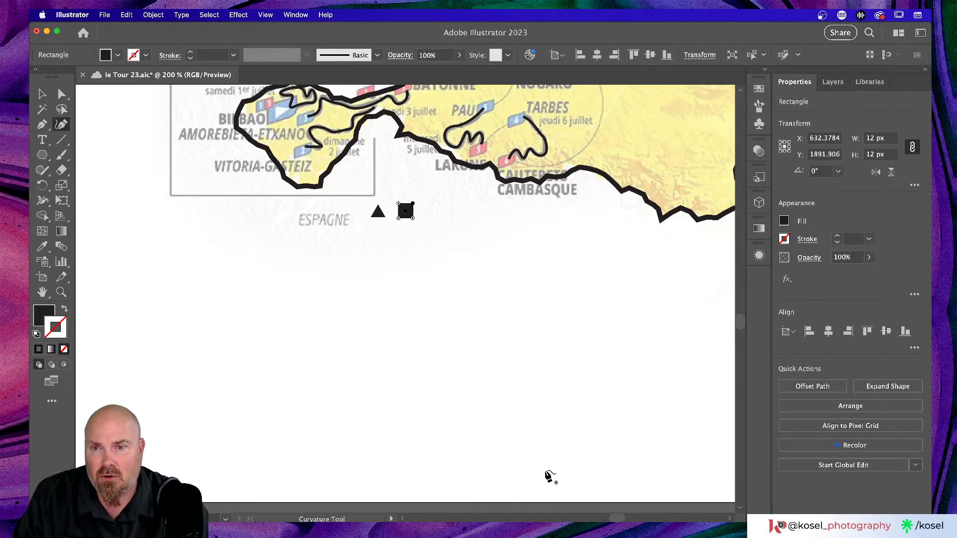
click(839, 85)
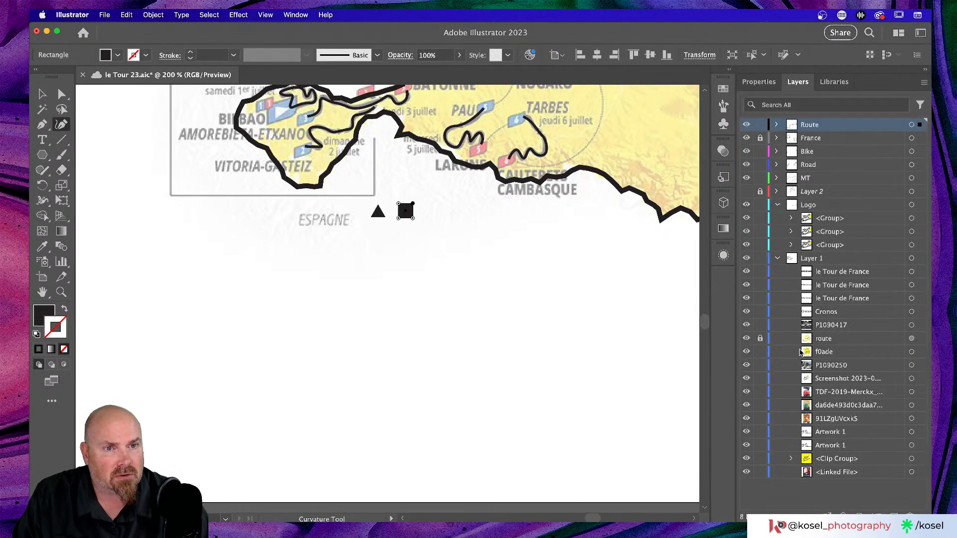
click(189, 387)
click(295, 323)
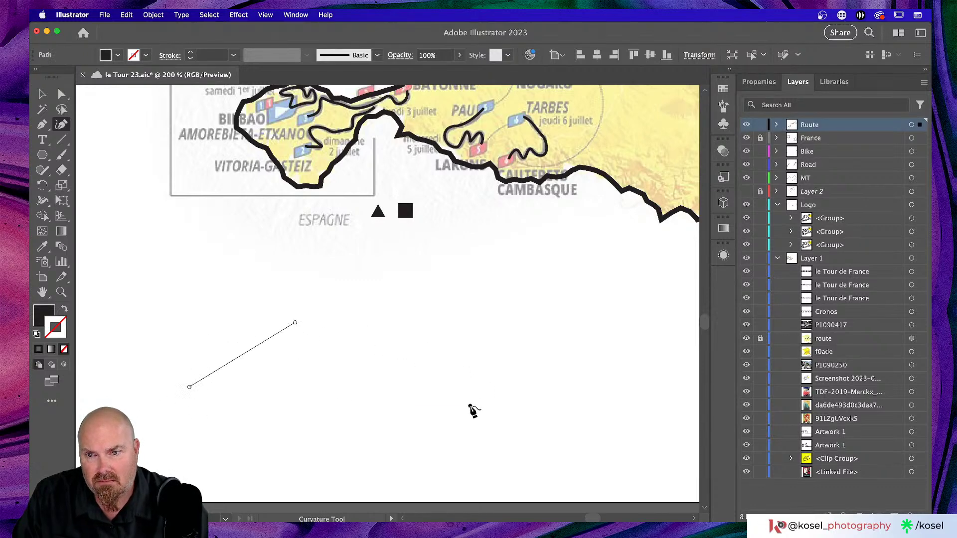
click(470, 406)
click(548, 450)
click(655, 355)
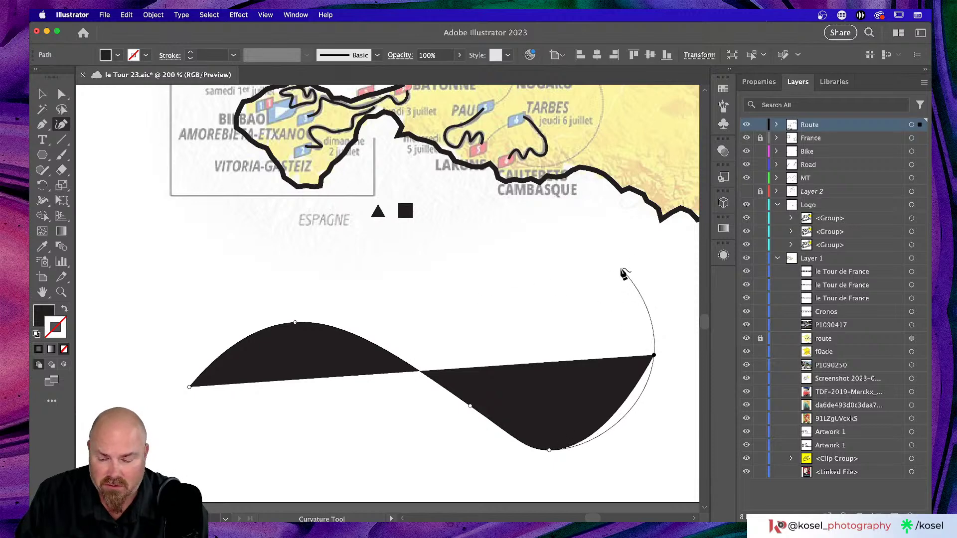
key(Escape)
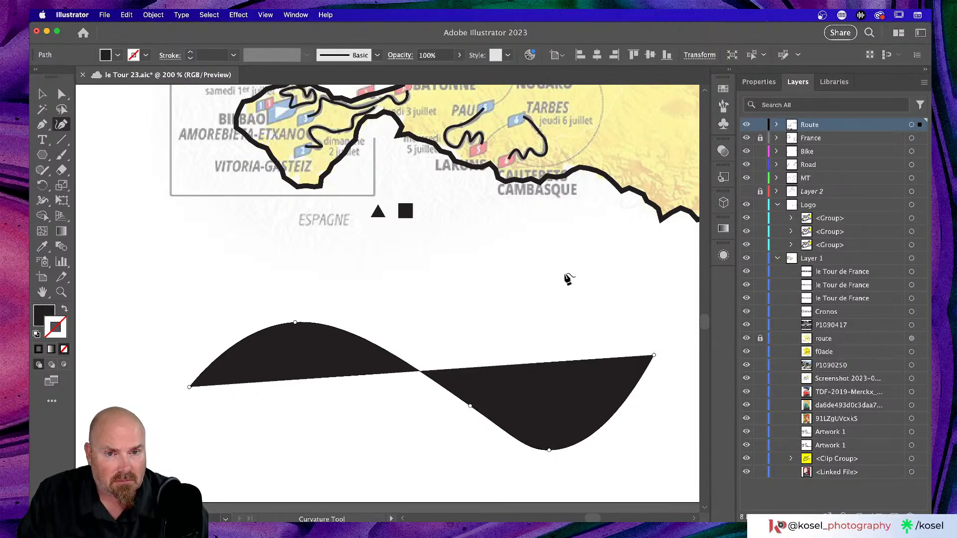
key(v)
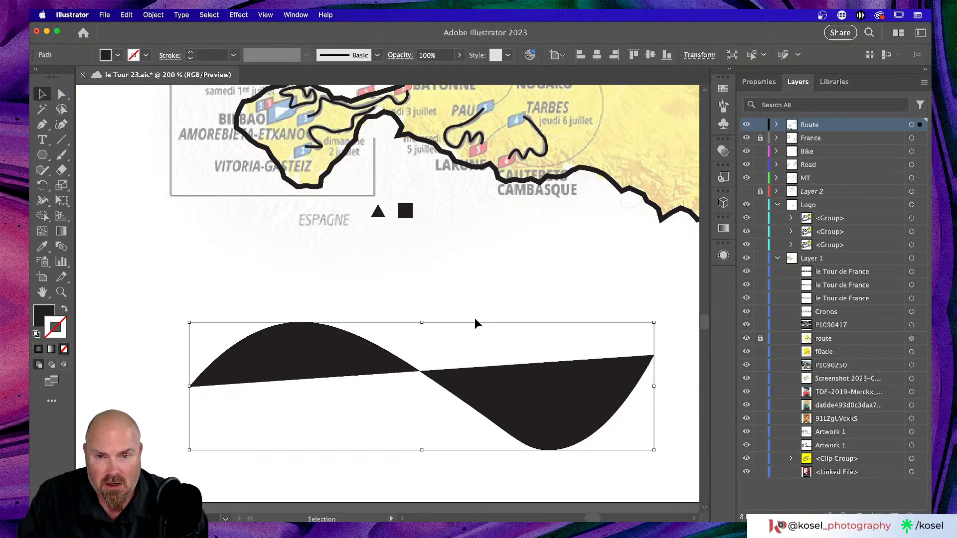
key(Delete)
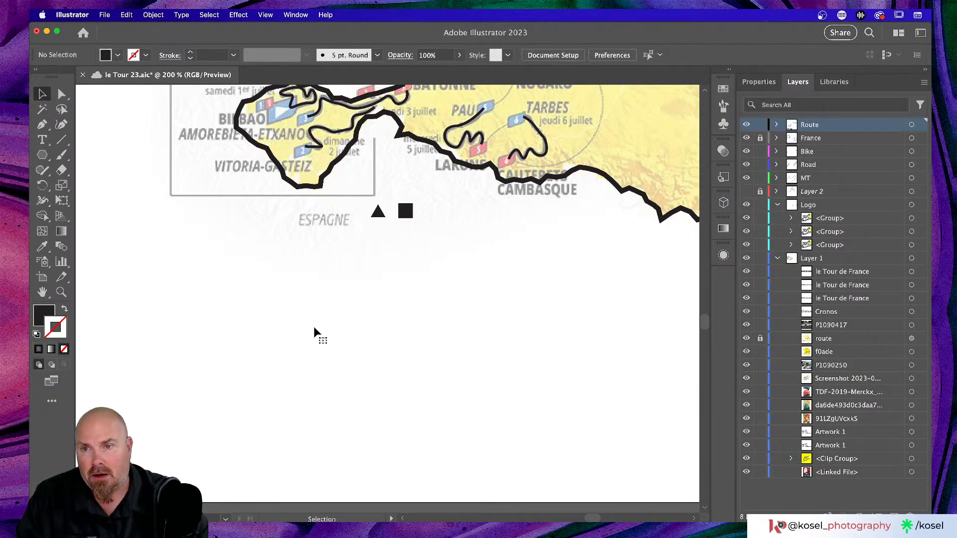
Duplicate the black triangle and square into the lower-left corner of the Pays Basque inset and deselect the copies
scroll(315, 331, up, 5)
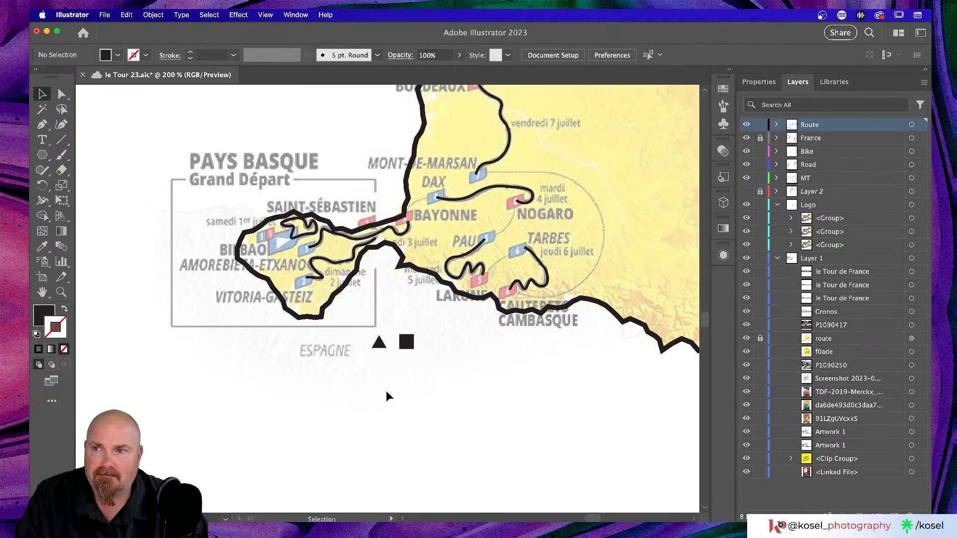
scroll(433, 348, left, 5)
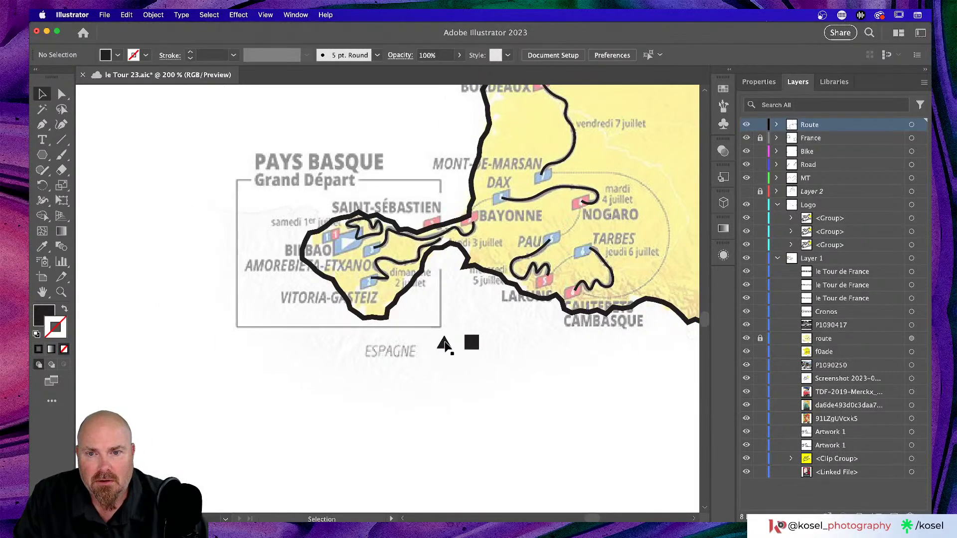
click(444, 343)
scroll(438, 379, left, 4)
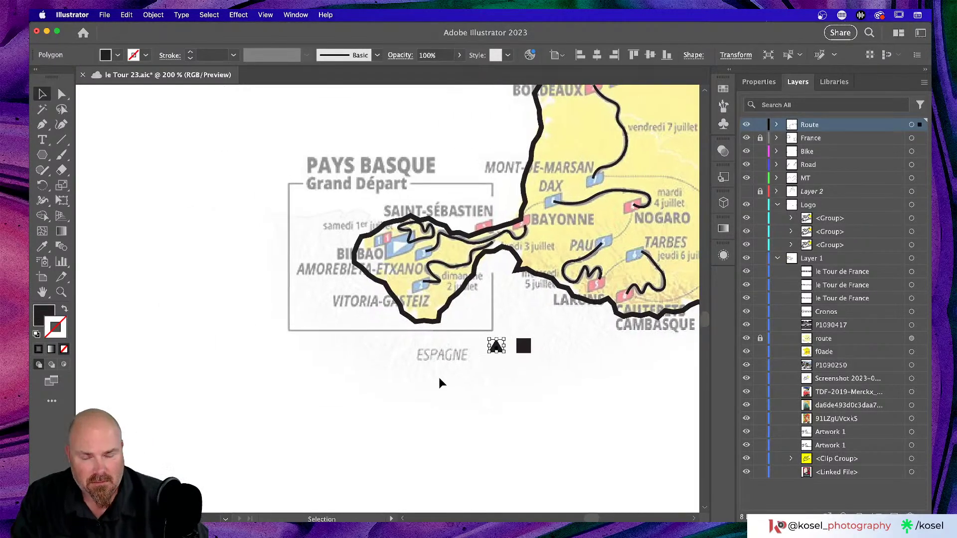
drag(476, 357, 335, 321)
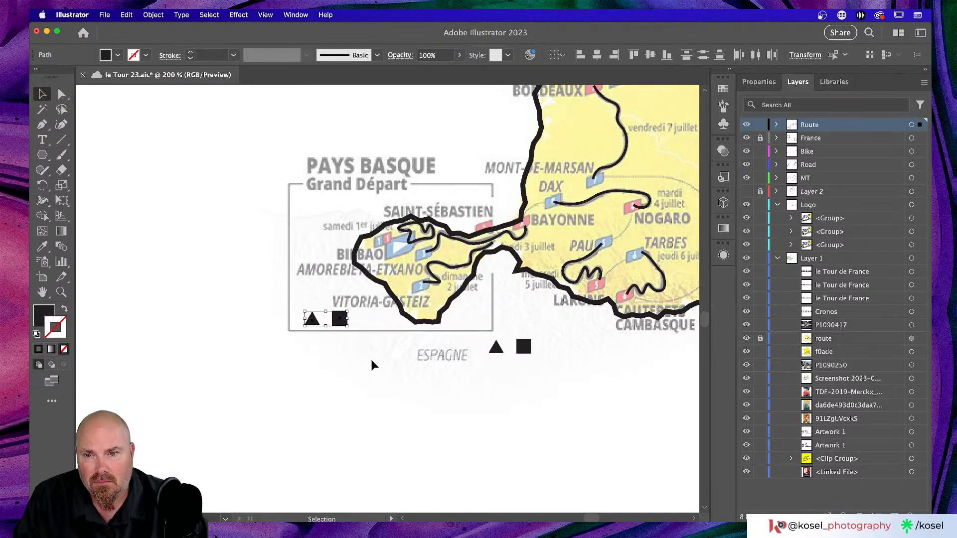
scroll(374, 363, up, 3)
scroll(374, 363, left, 3)
scroll(373, 365, up, 1)
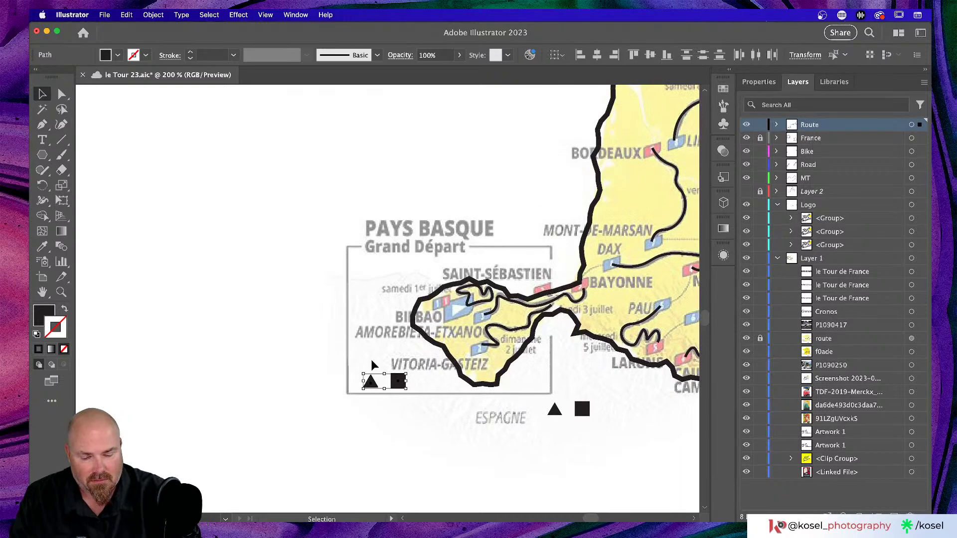
key(super+equal)
key(super+equal)
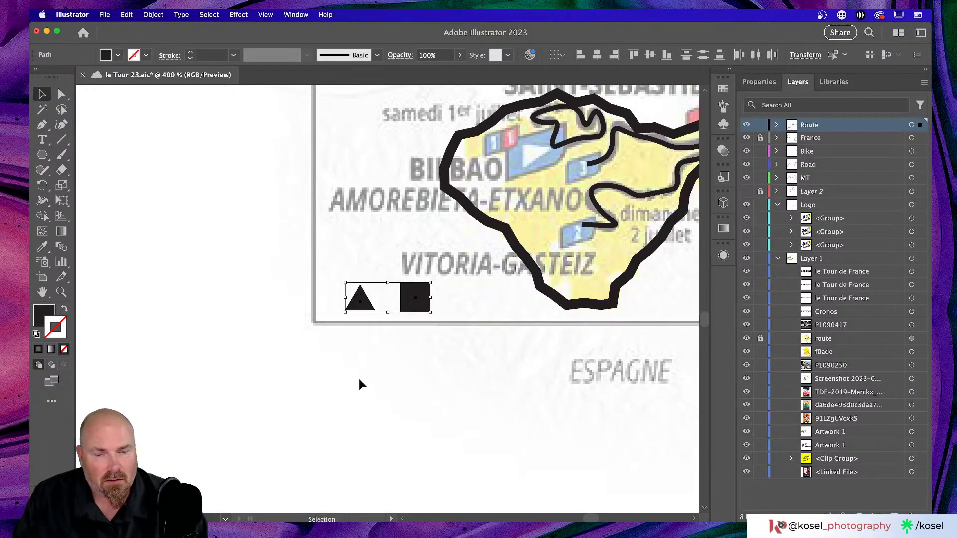
click(391, 417)
Draw a wavy five-point path in the empty area west of the Pays Basque inset with the Curvature tool
click(61, 123)
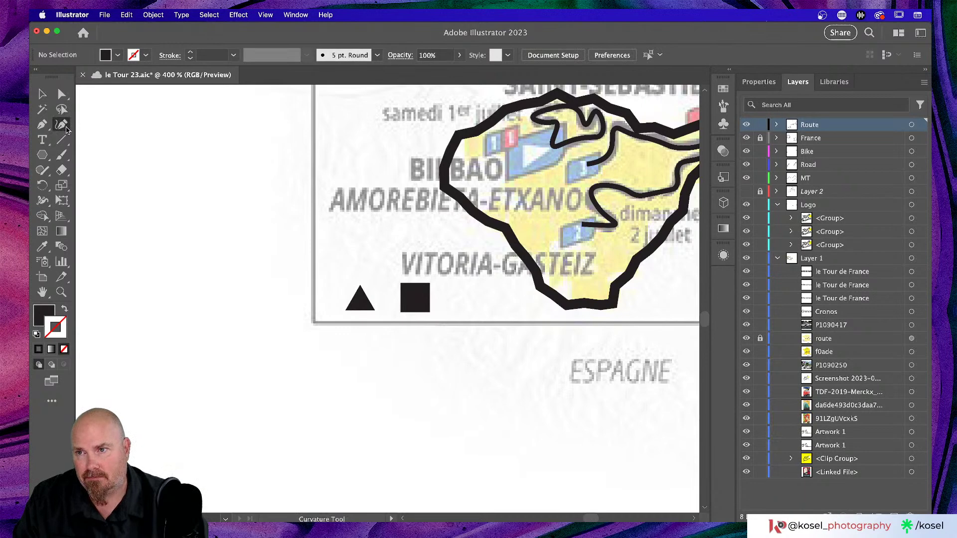
click(179, 183)
click(127, 305)
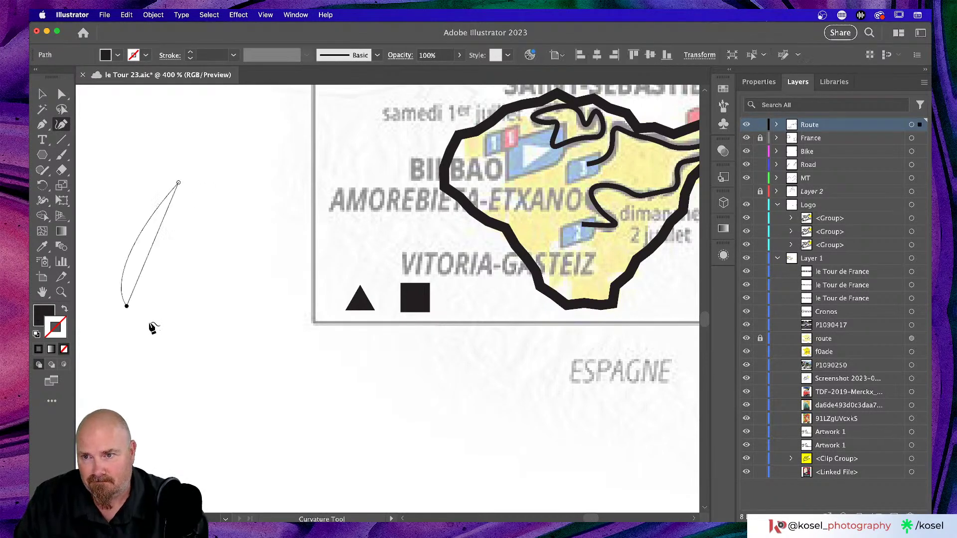
click(247, 364)
click(211, 439)
click(324, 477)
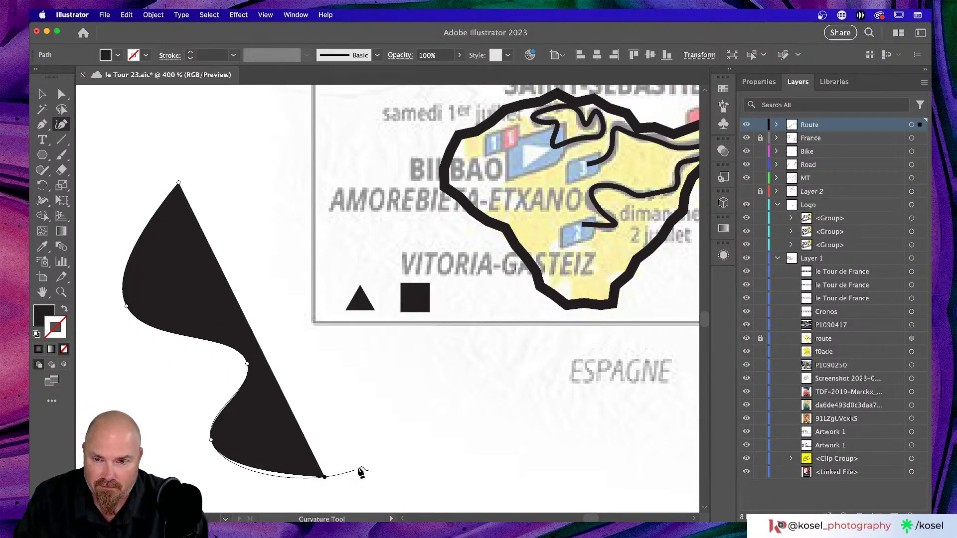
right_click(387, 451)
right_click(563, 456)
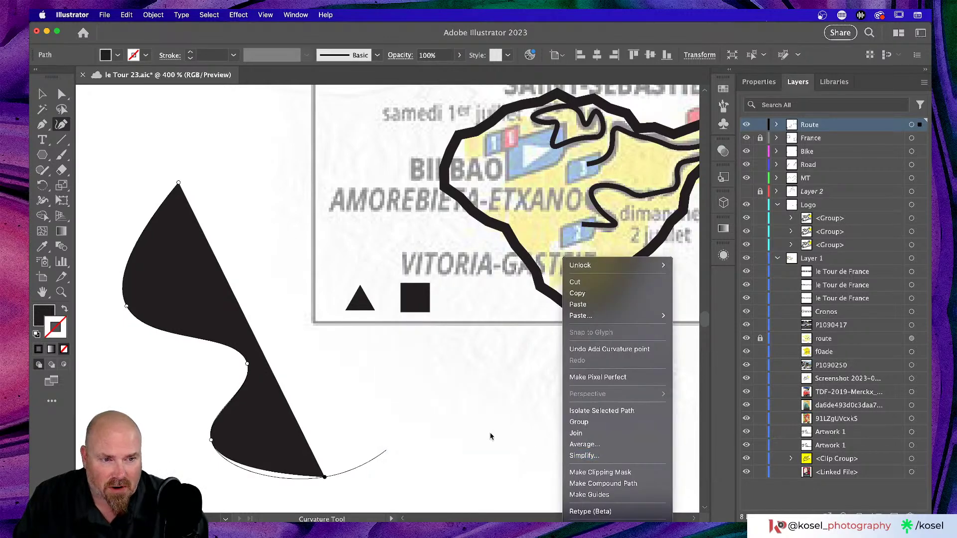
right_click(412, 382)
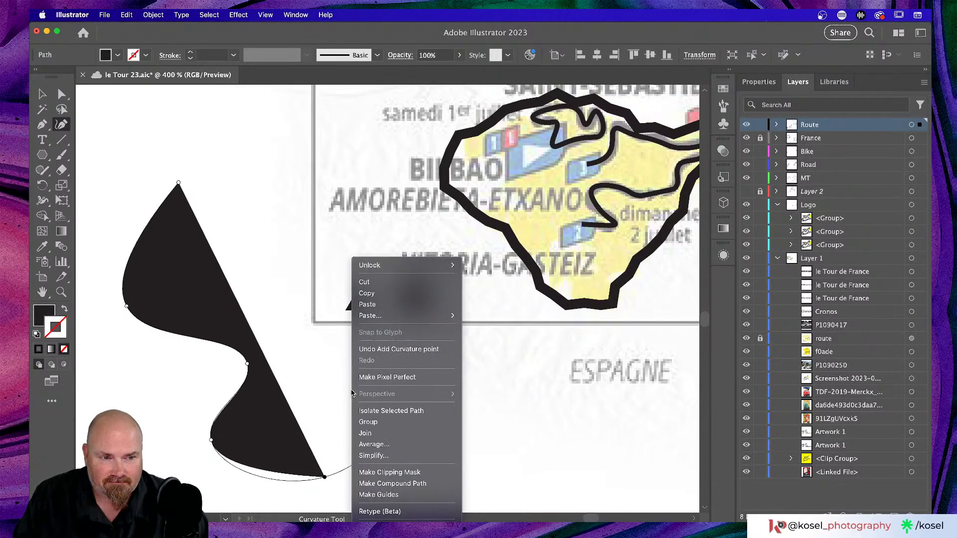
key(Escape)
Save the document and delete the wavy black shape west of the Pays Basque inset
key(super+s)
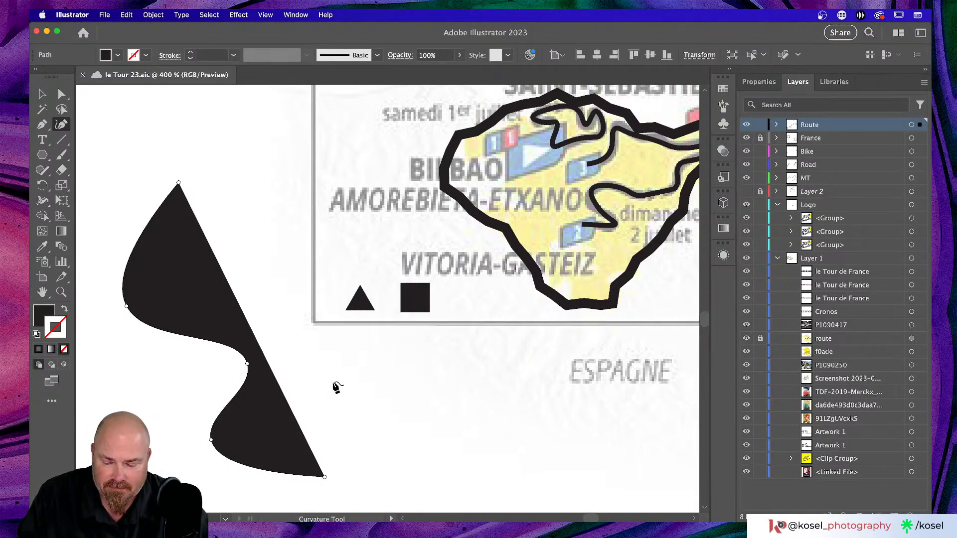
key(v)
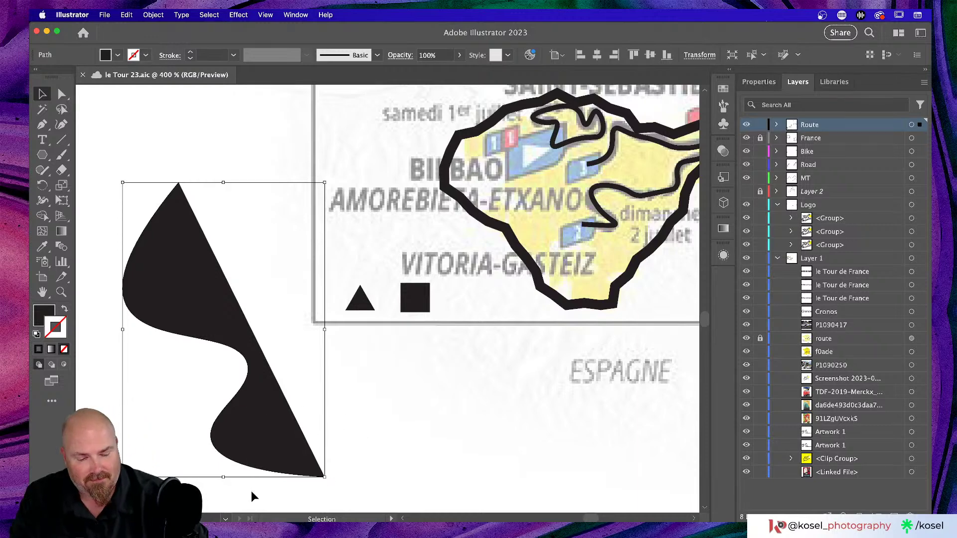
key(Delete)
Delete the black triangle and square copies in the lower-left corner of the Pays Basque inset
scroll(426, 427, right, 5)
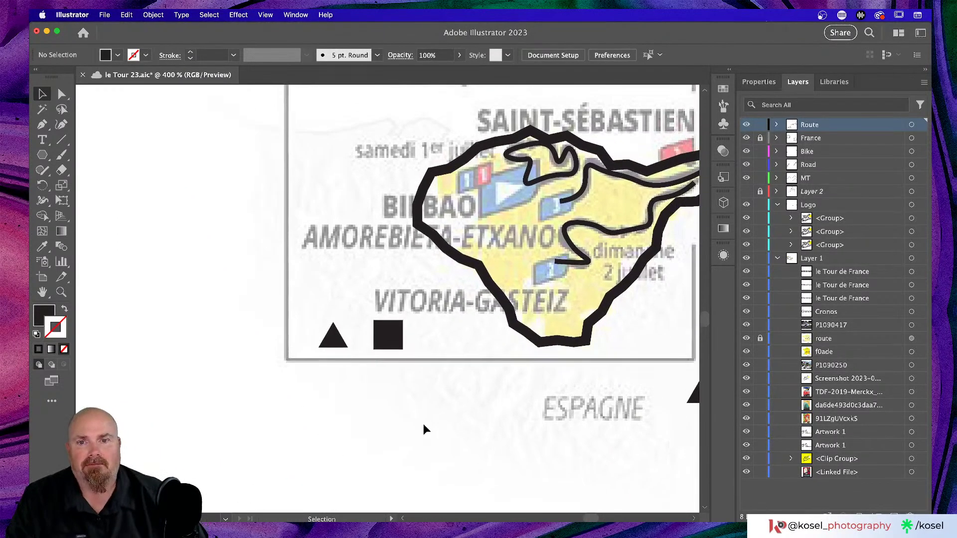
scroll(423, 424, up, 4)
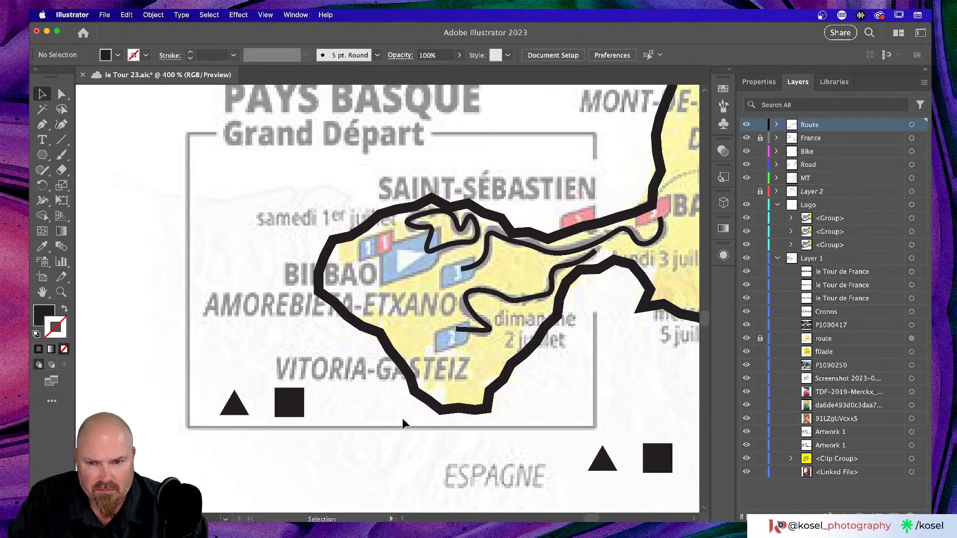
drag(332, 398, 233, 415)
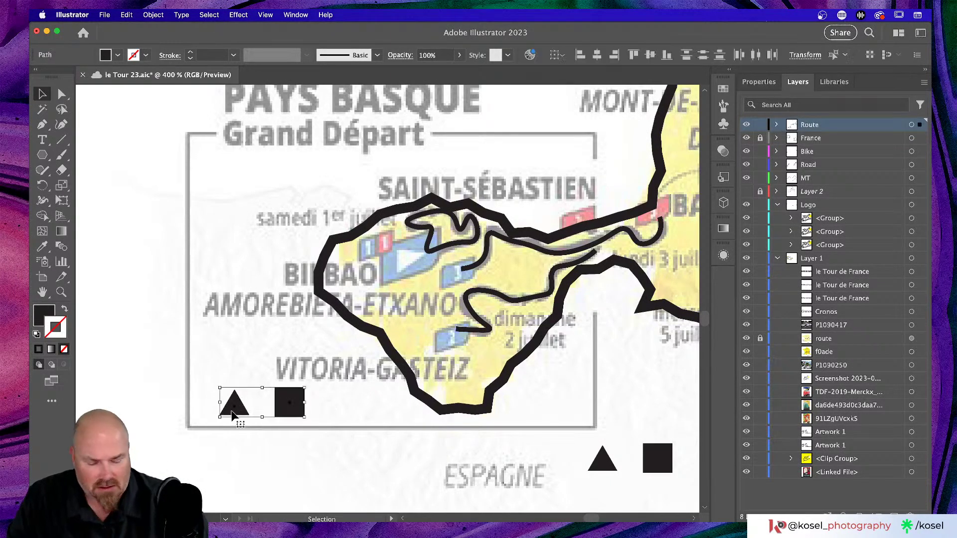
key(Delete)
Resize the black square beside the ESPAGNE label proportionally to 8 px wide and move it slightly farther from the triangle
scroll(610, 408, down, 3)
scroll(610, 408, right, 2)
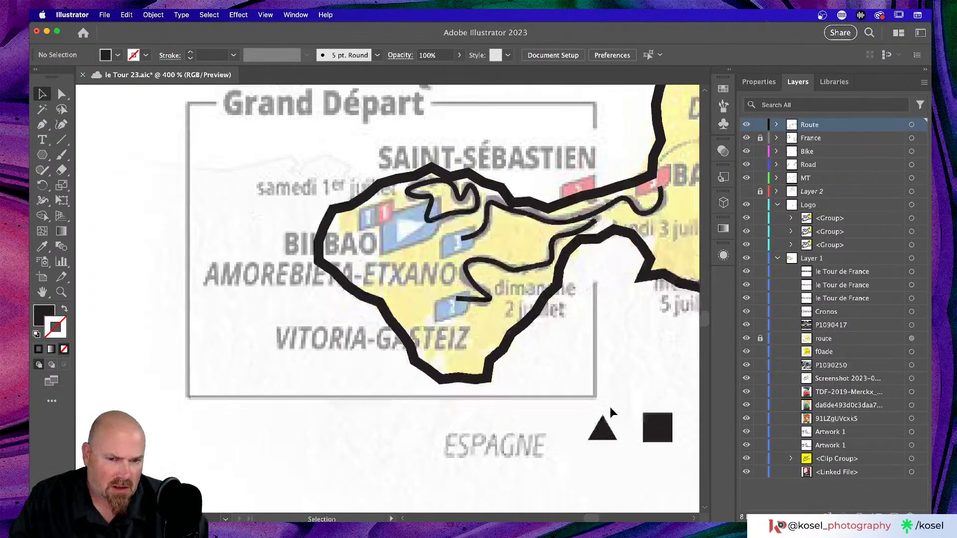
drag(631, 380, 570, 424)
click(758, 82)
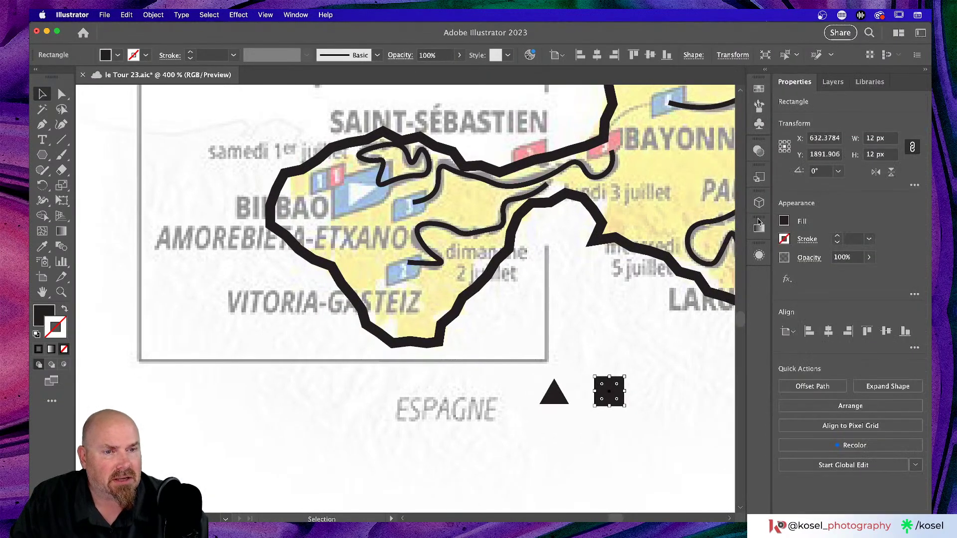
click(871, 139)
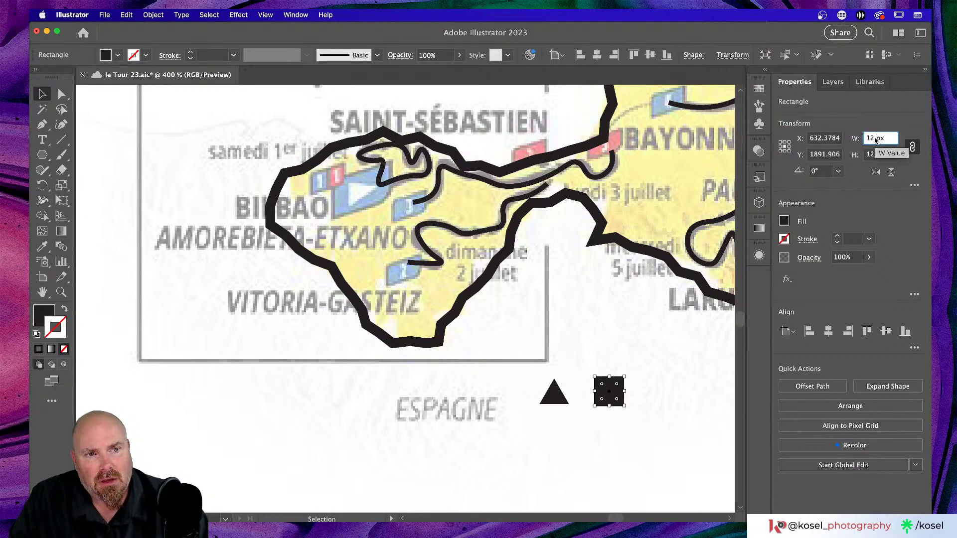
text(8)
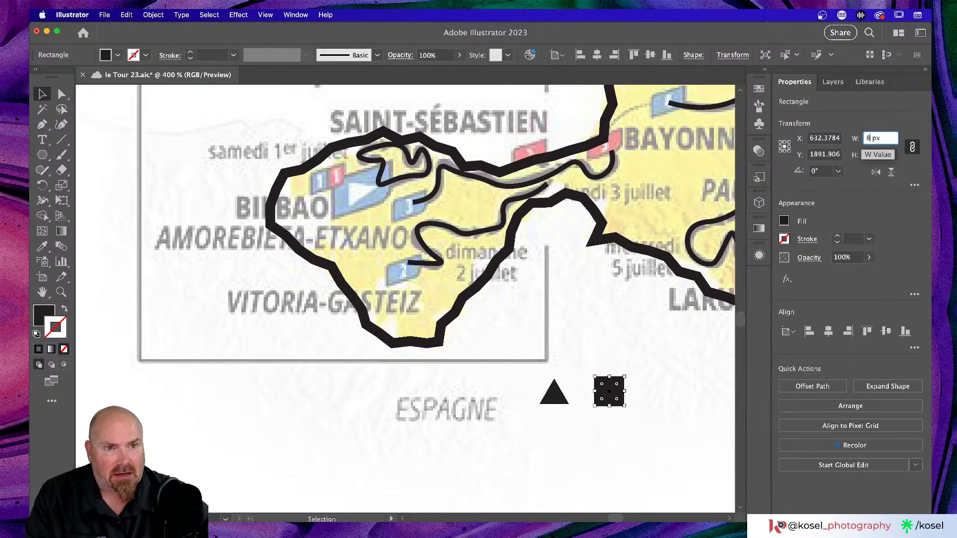
key(Return)
click(658, 429)
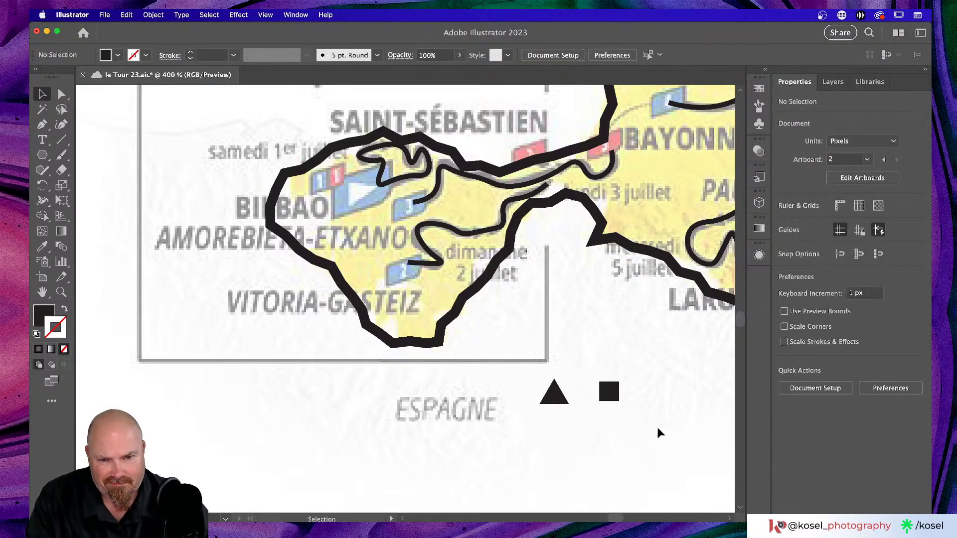
click(610, 393)
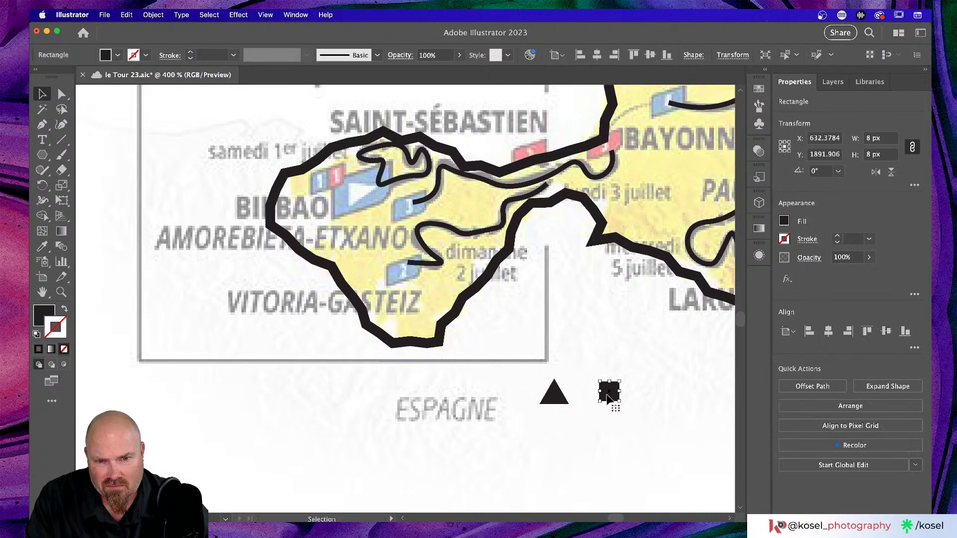
drag(609, 397, 638, 402)
Scale the black triangle beside the ESPAGNE label proportionally to a height of 8 px and deselect it
click(555, 396)
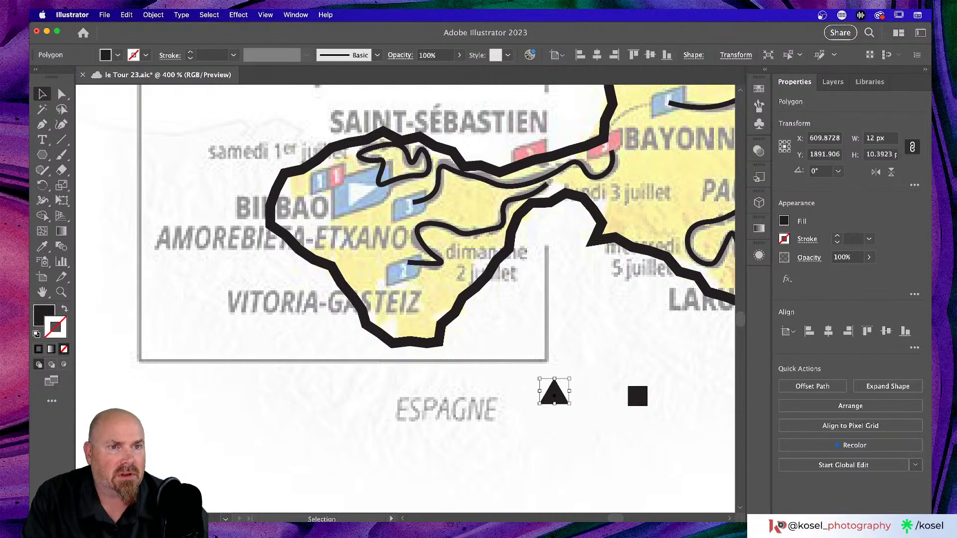
click(892, 155)
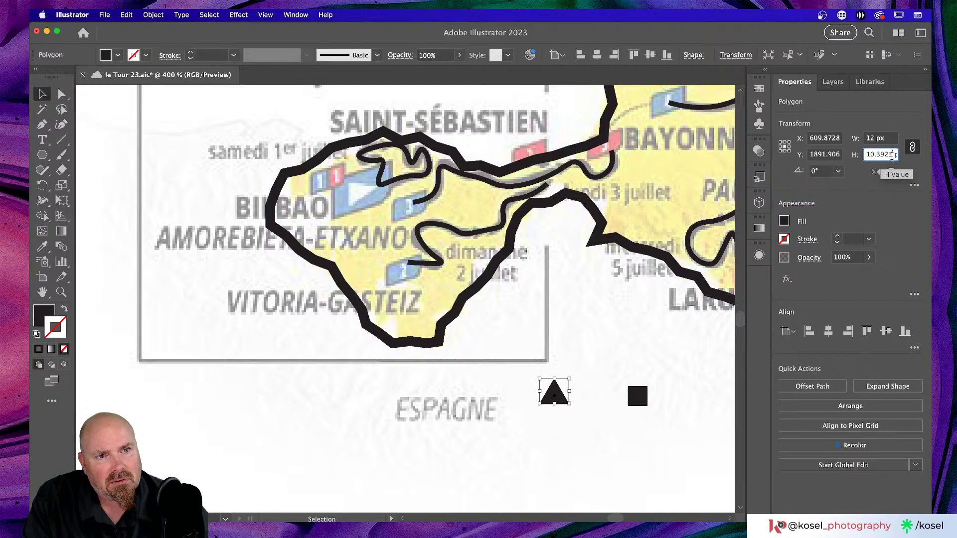
double_click(891, 155)
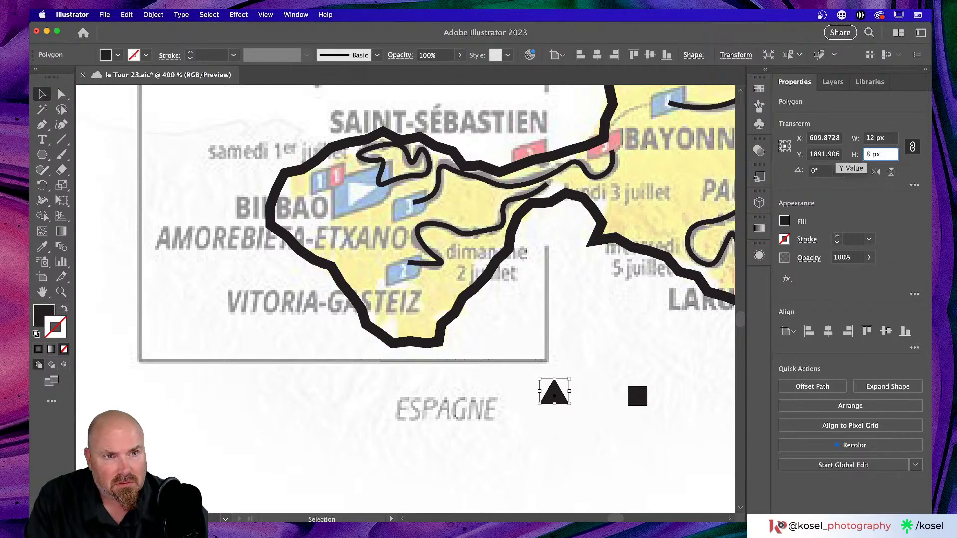
click(593, 433)
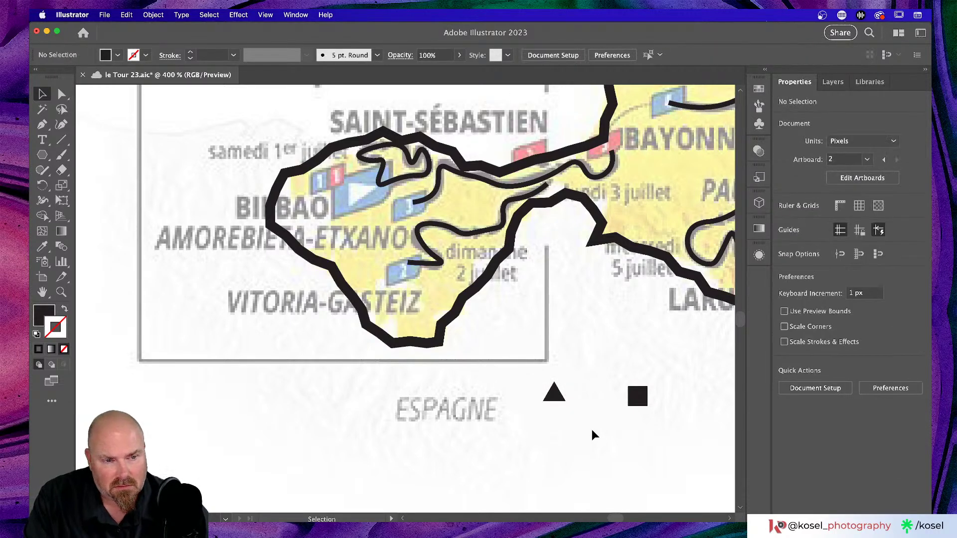
Move the black triangle close beside the small square near the ESPAGNE label and deselect it
scroll(591, 435, up, 2)
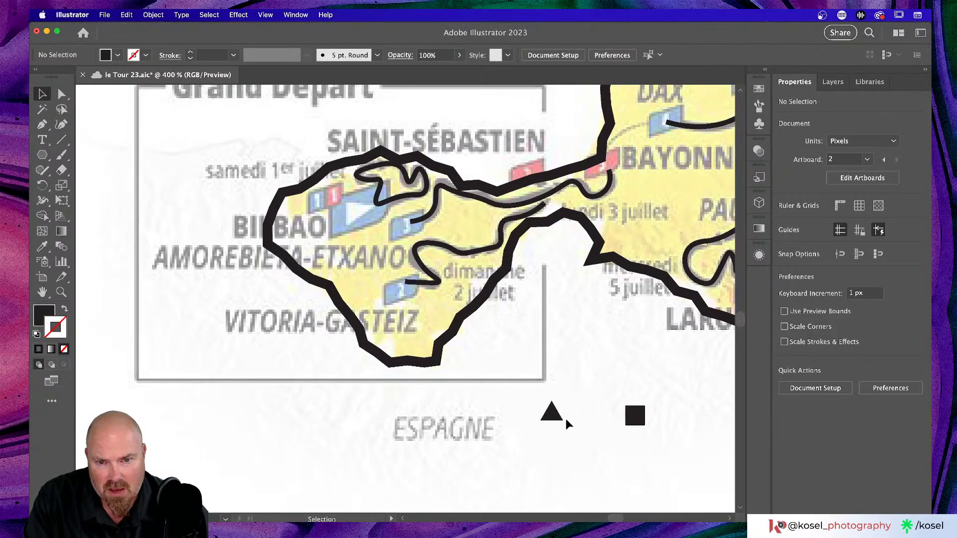
drag(560, 418, 604, 425)
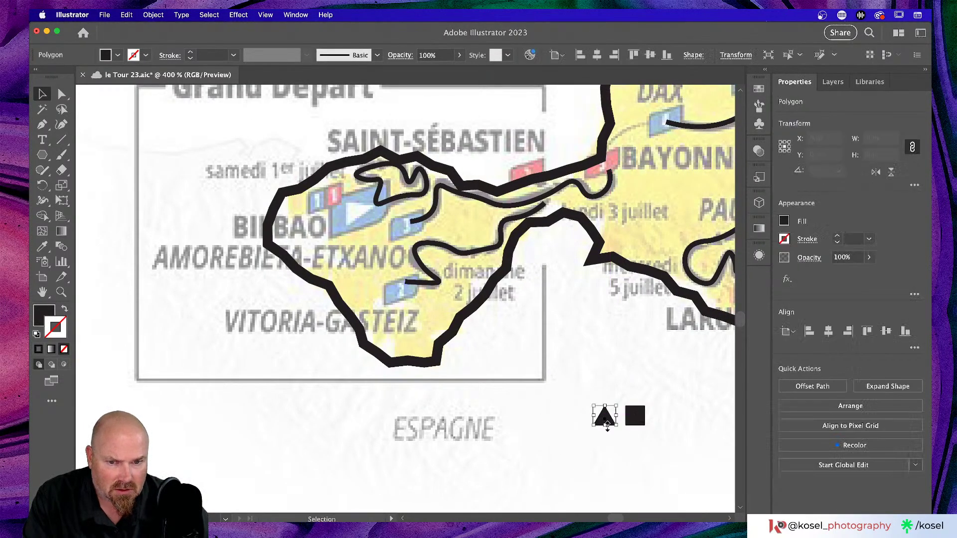
scroll(597, 447, left, 2)
scroll(597, 447, up, 1)
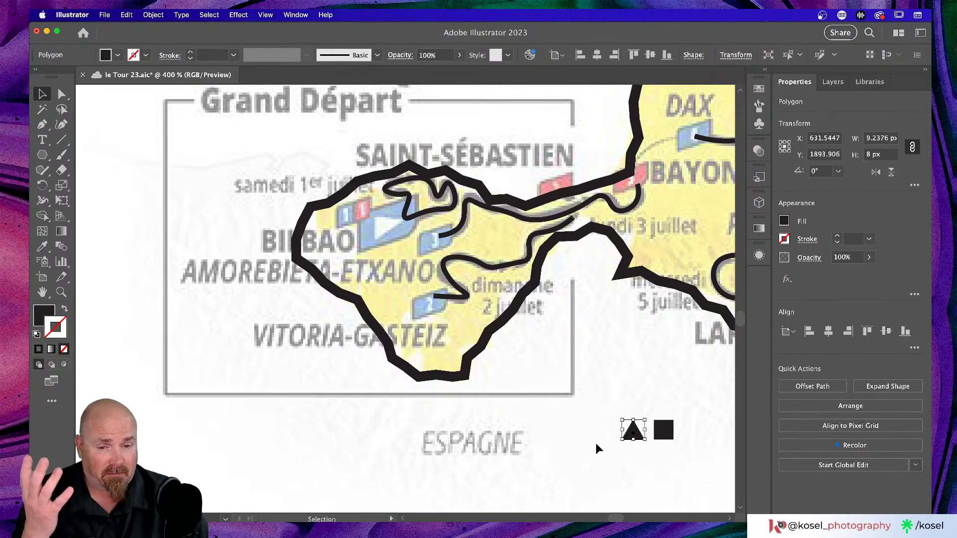
click(596, 444)
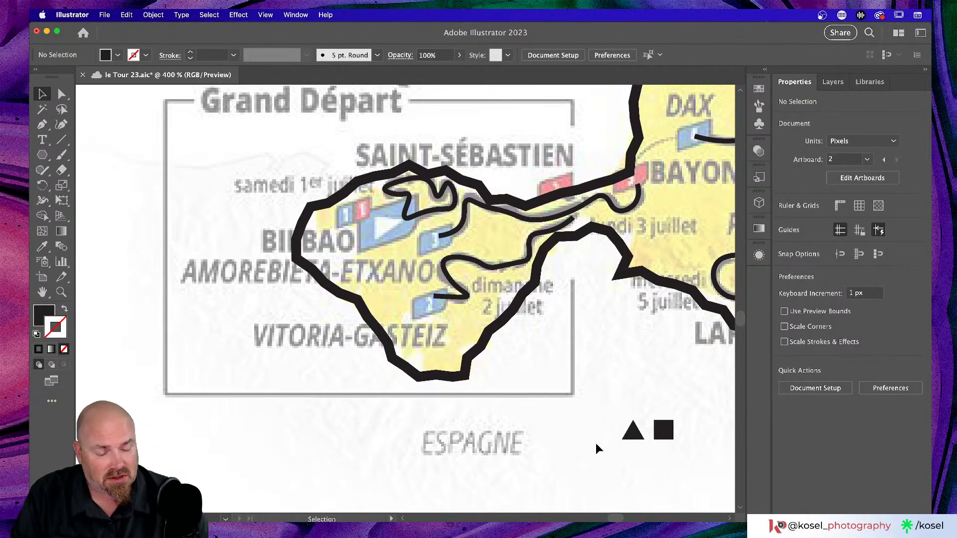
Duplicate the small triangle and square together to the end of the VITORIA-GASTEIZ label, below the stage 2 flag, and deselect the copies
drag(683, 421, 599, 447)
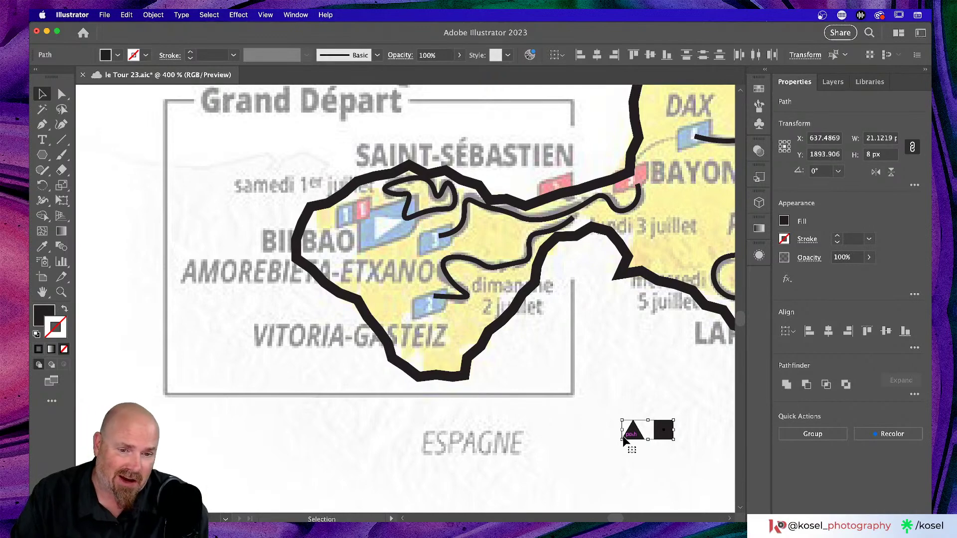
drag(629, 438, 401, 332)
scroll(524, 383, up, 3)
scroll(524, 384, left, 1)
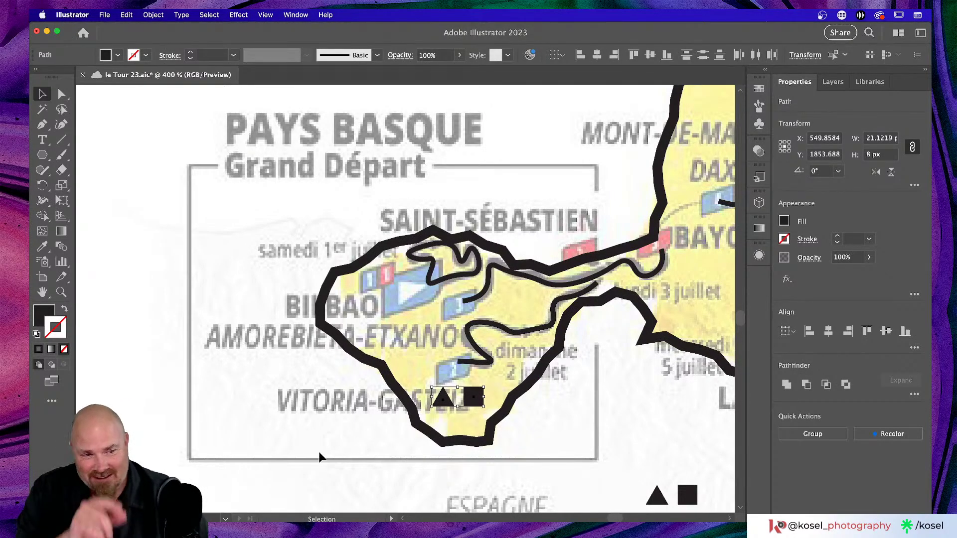
click(352, 477)
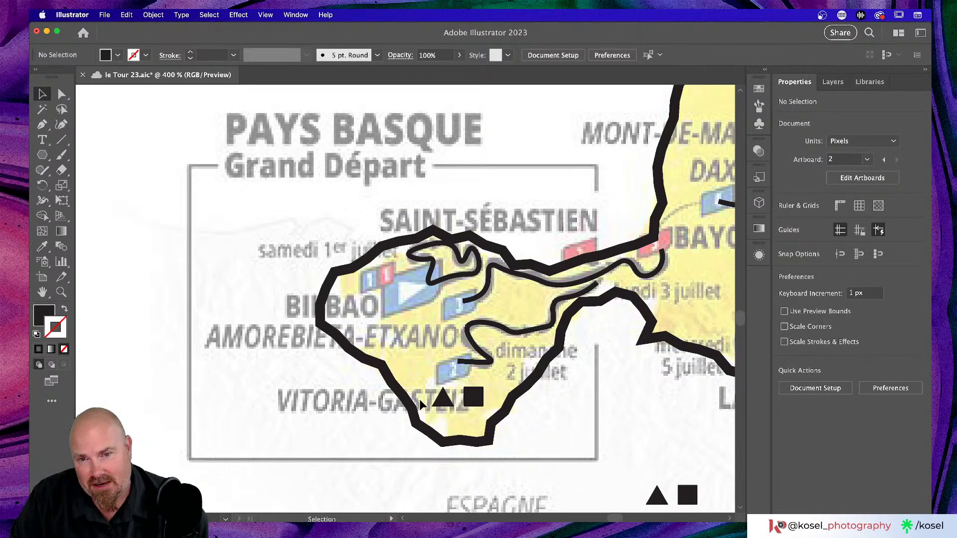
Move the triangle copy from the VITORIA-GASTEIZ label onto the blue stage 1 start arrow beside Bilbao
click(443, 400)
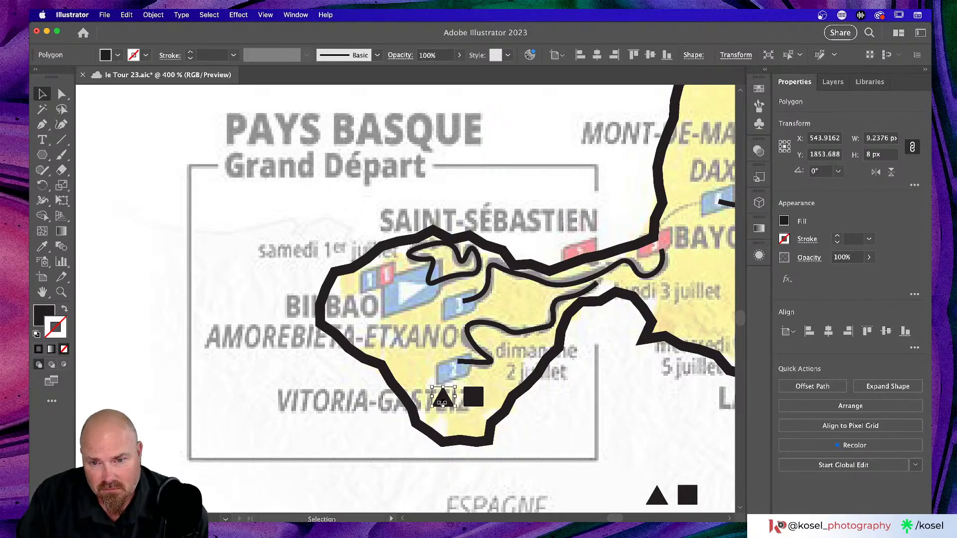
key(super+equal)
key(super+equal)
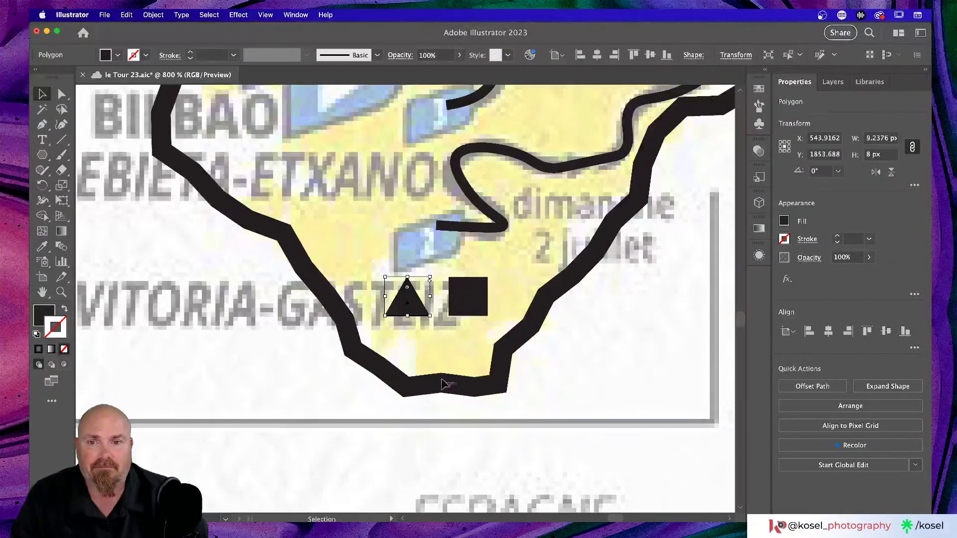
scroll(434, 344, up, 2)
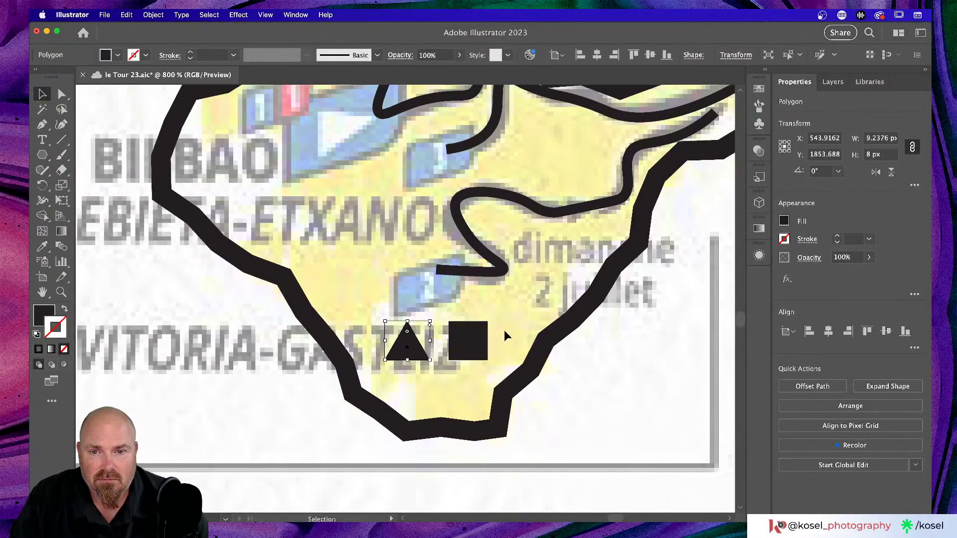
drag(417, 348, 355, 122)
scroll(374, 184, up, 5)
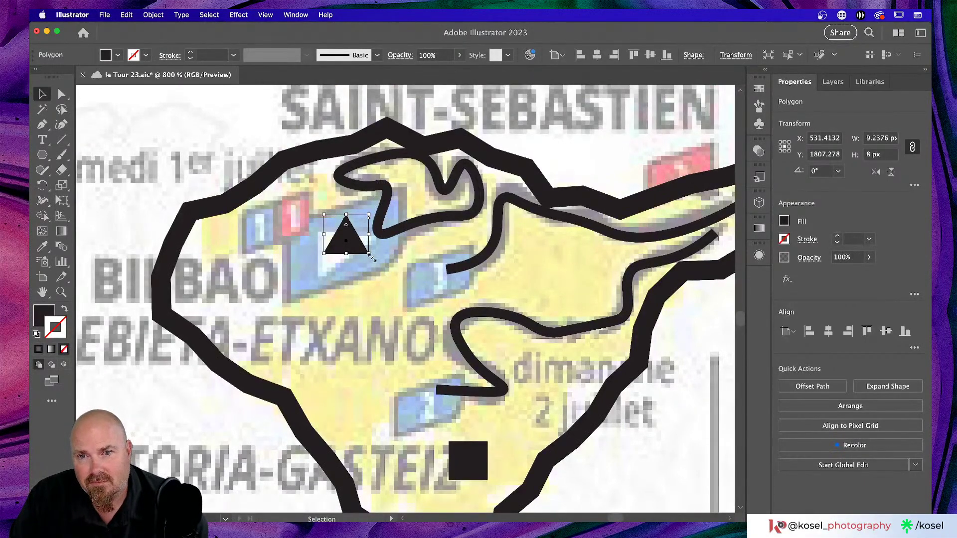
Rotate the triangle to about 291°, place its tip at the stage 1 route beside Bilbao, and deselect it
drag(369, 257, 337, 275)
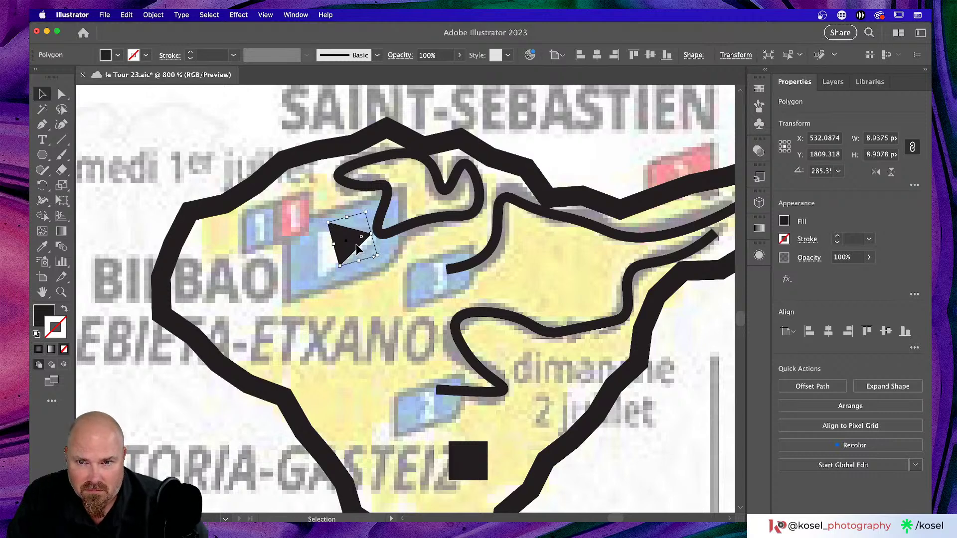
drag(357, 244, 363, 247)
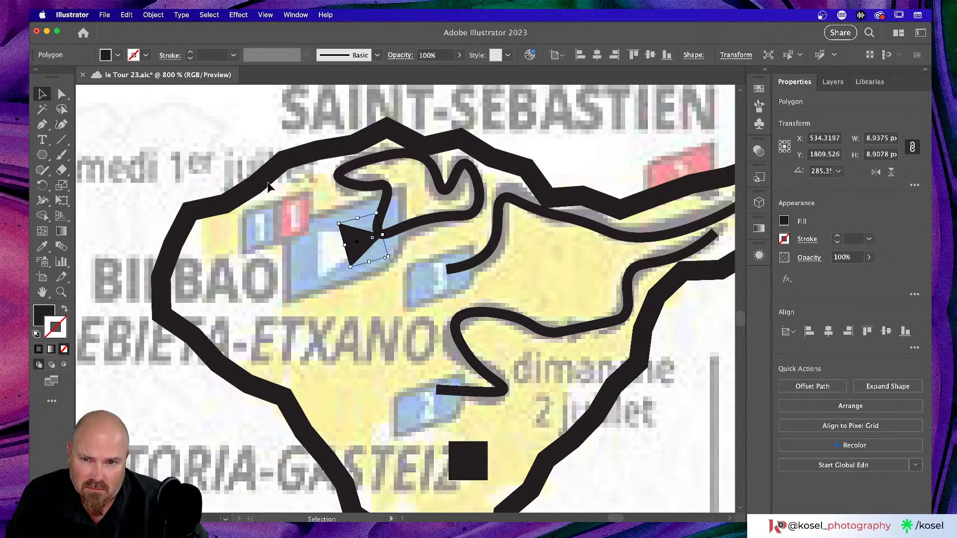
drag(332, 221, 349, 229)
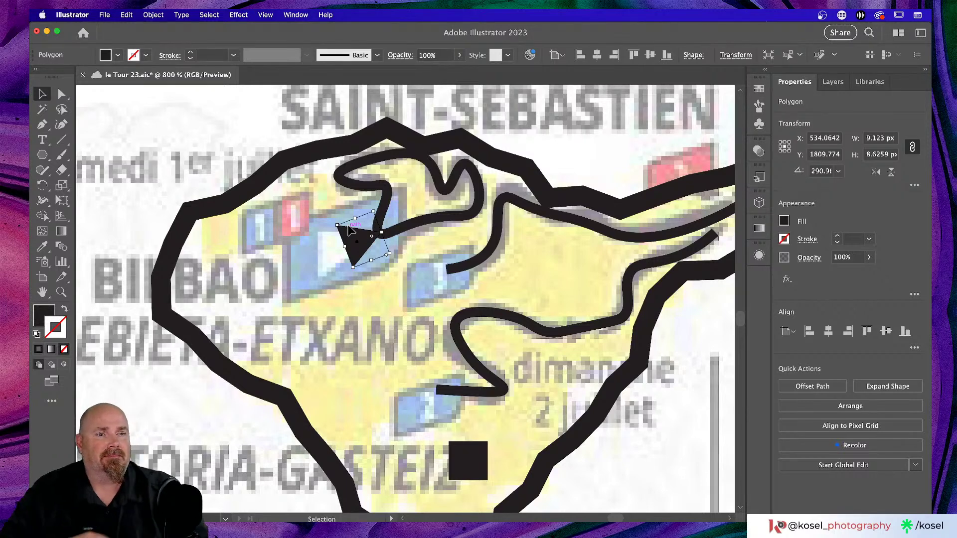
click(352, 331)
Move the small square from the VITORIA-GASTEIZ label up against the triangle beside Bilbao, rotate it to match the triangle's tilt, and deselect it
click(473, 466)
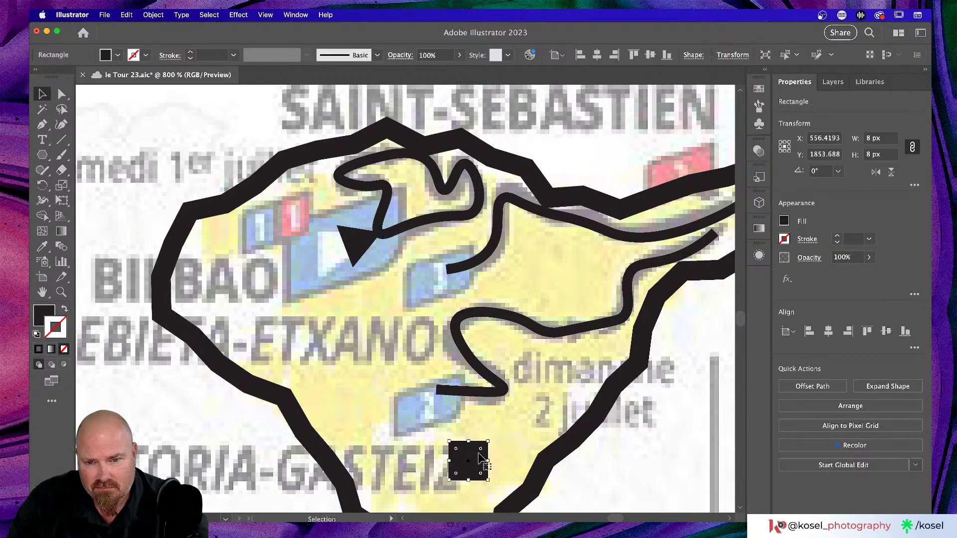
drag(475, 450, 381, 307)
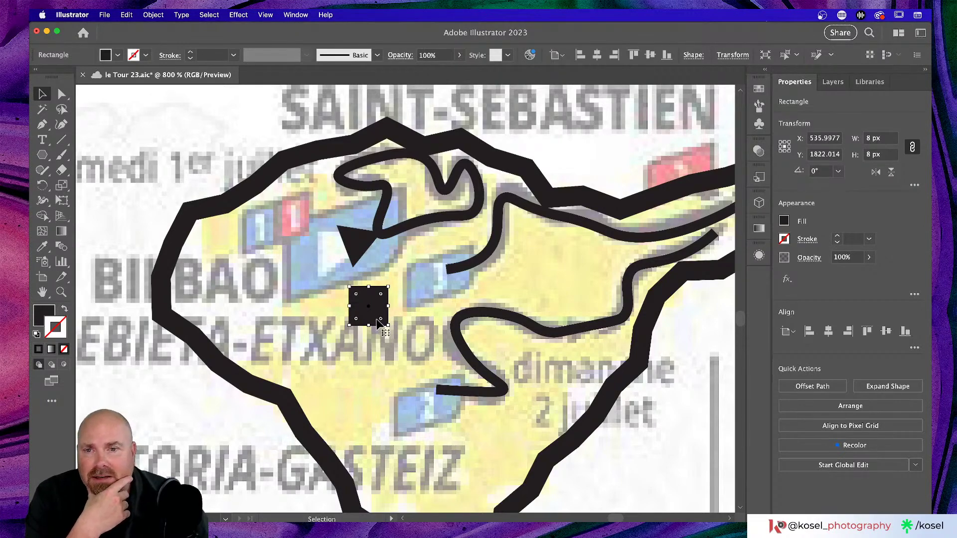
click(399, 324)
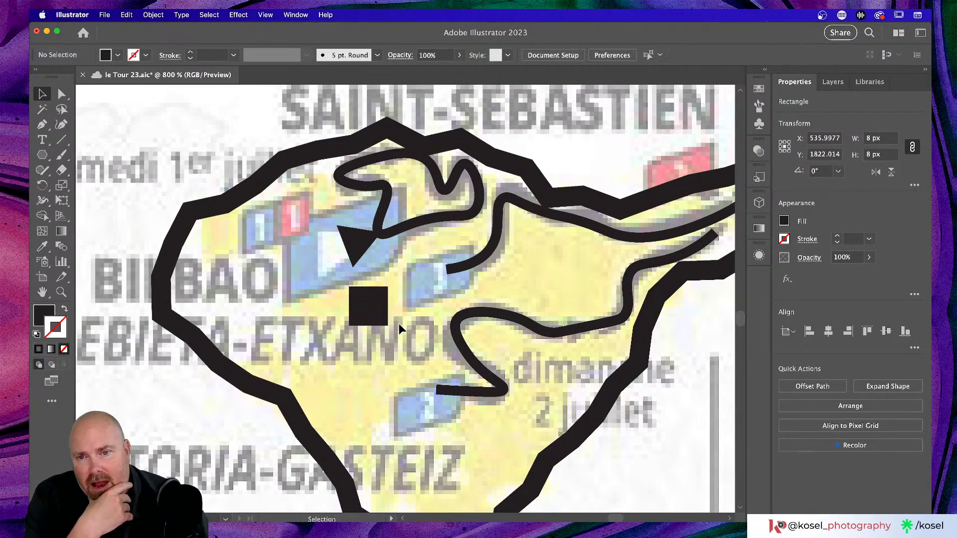
click(383, 320)
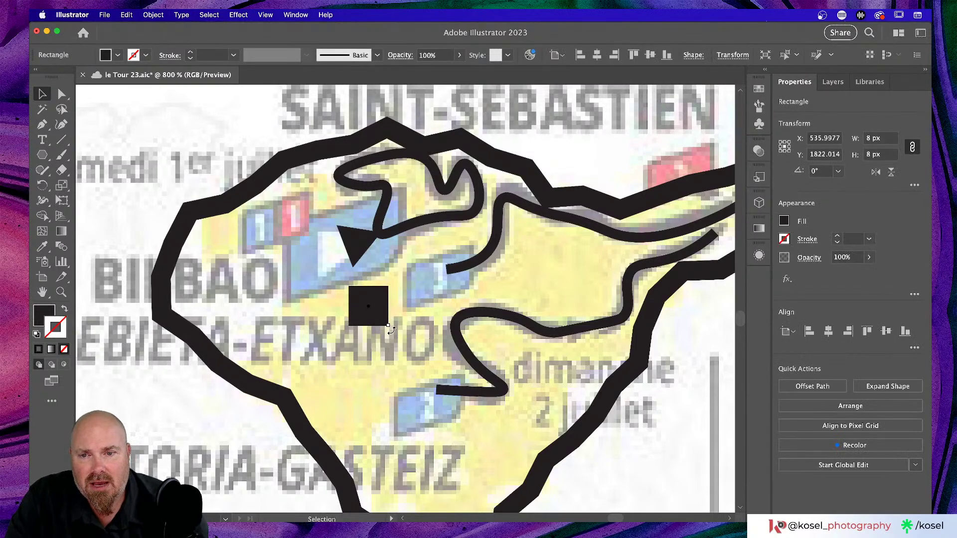
drag(391, 330, 383, 289)
click(366, 370)
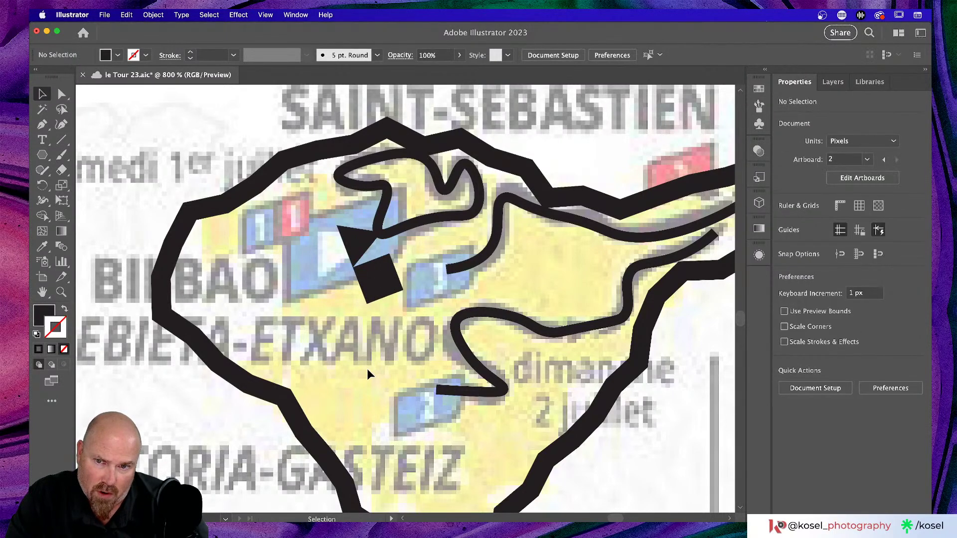
Duplicate the Bilbao triangle onto the start of the route to Bayonne, rotate the copy to about 286°, and deselect it
click(355, 241)
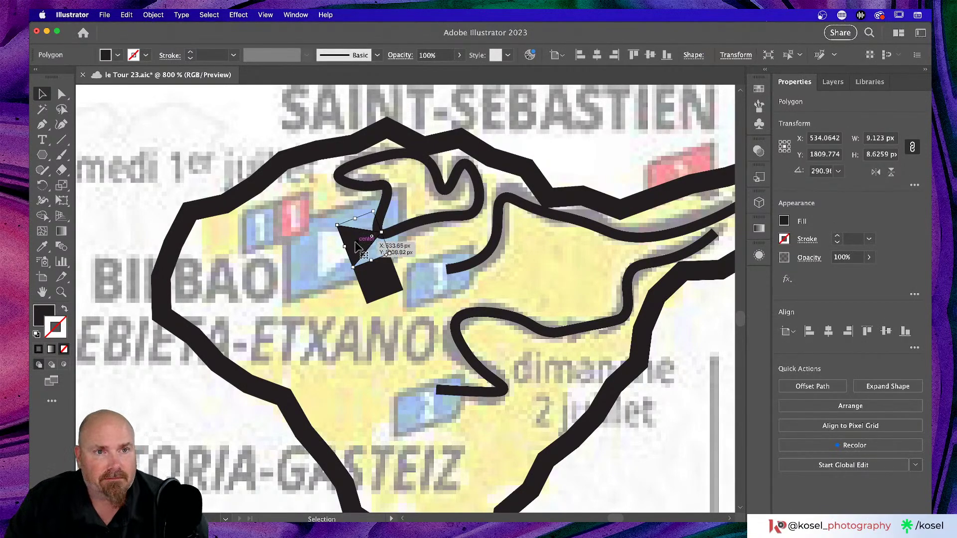
drag(354, 253, 434, 285)
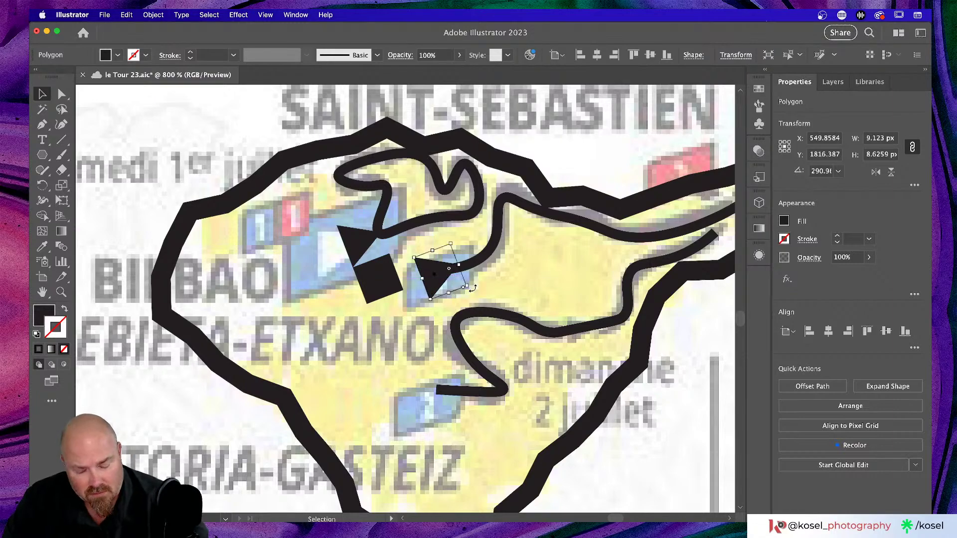
key(super+equal)
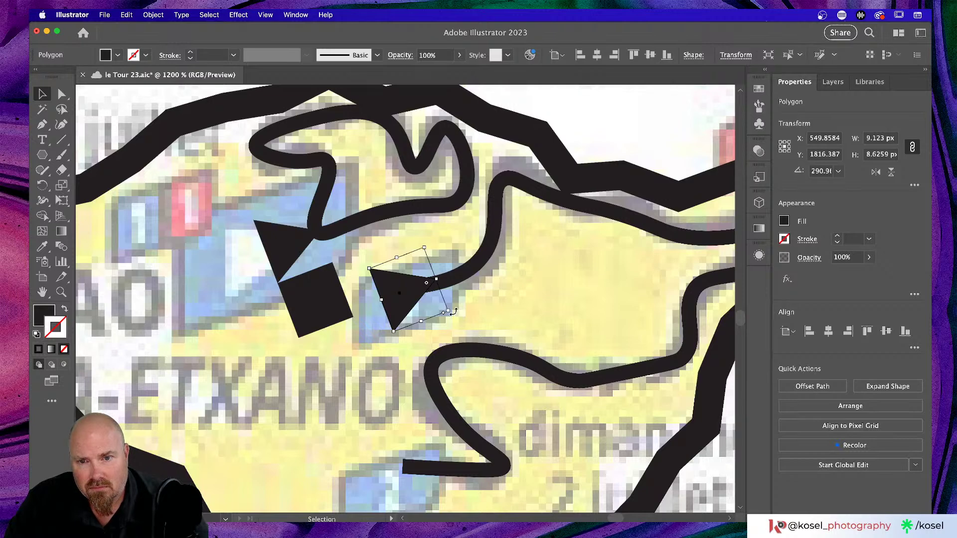
drag(453, 311, 451, 319)
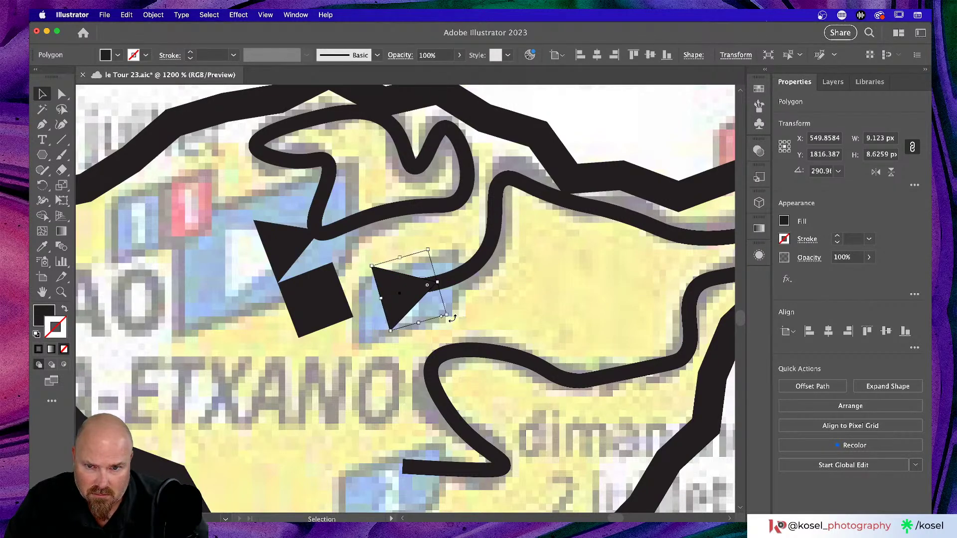
click(372, 348)
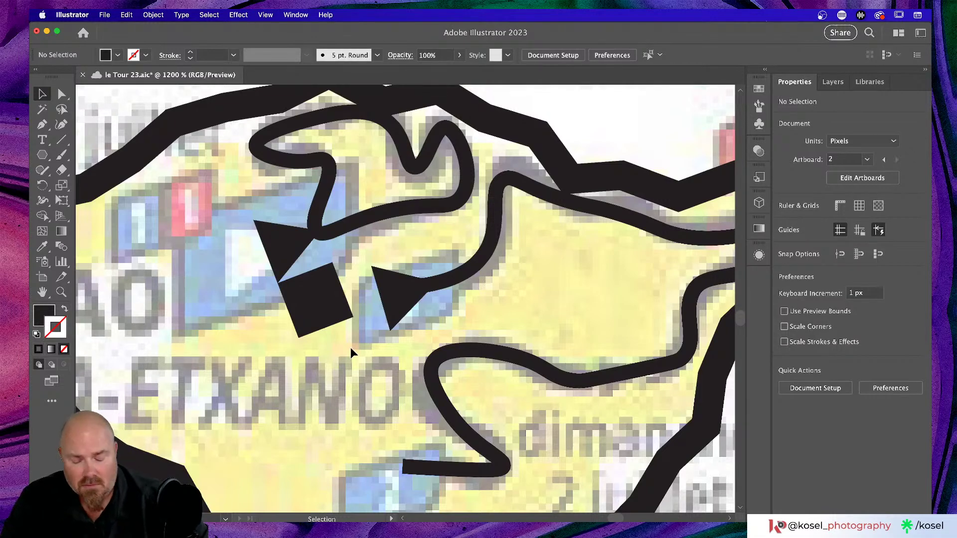
Try a copy of the triangle as the start marker of the stage 2 route, and delete that copy
key(super+minus)
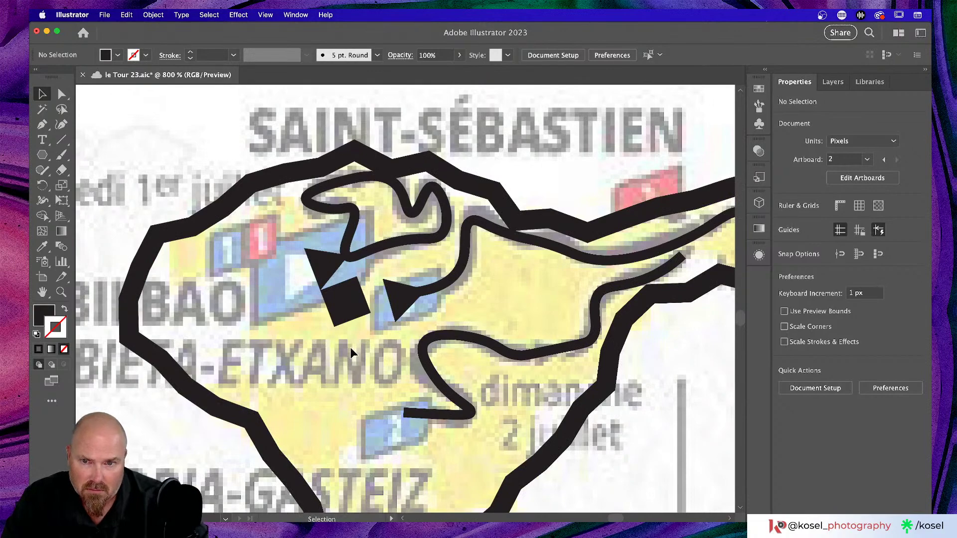
click(400, 303)
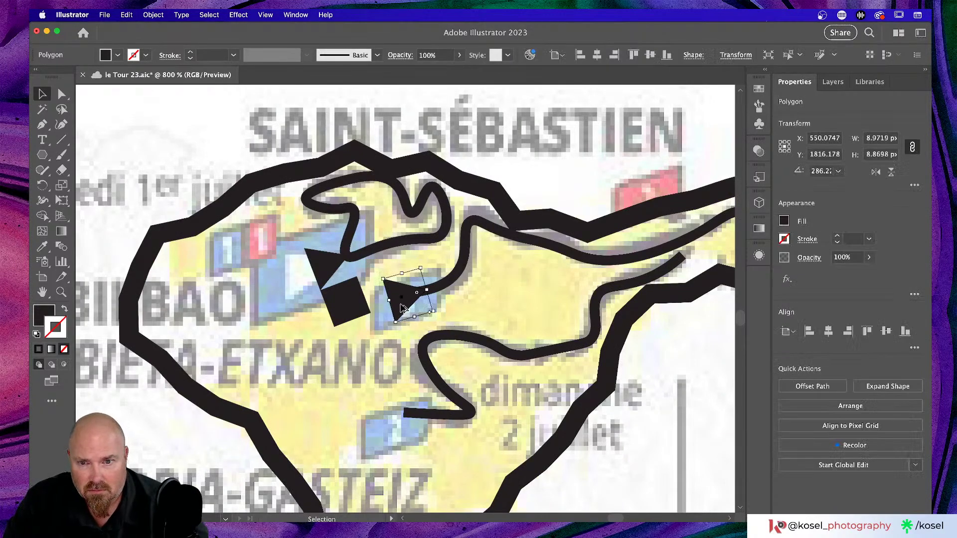
alt+drag(401, 307, 384, 423)
click(341, 425)
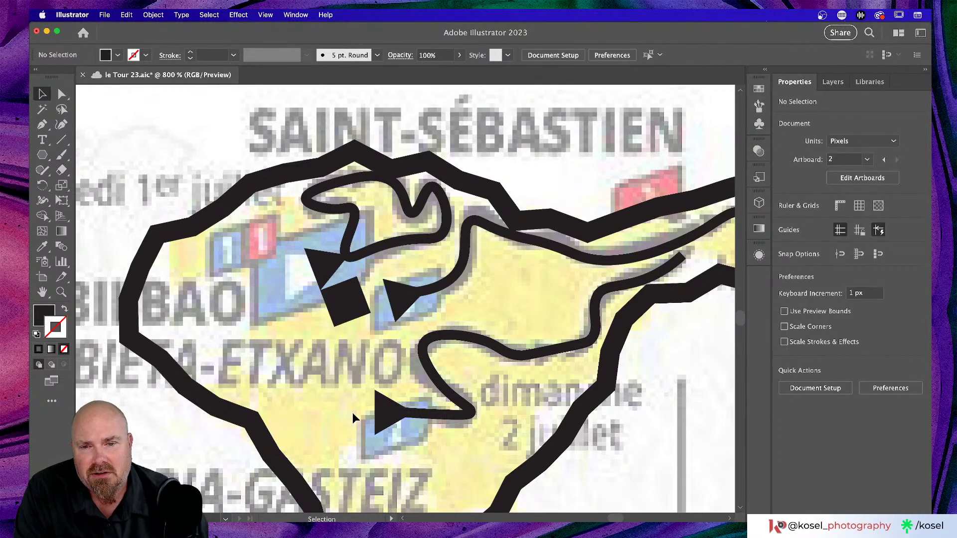
scroll(353, 414, right, 10)
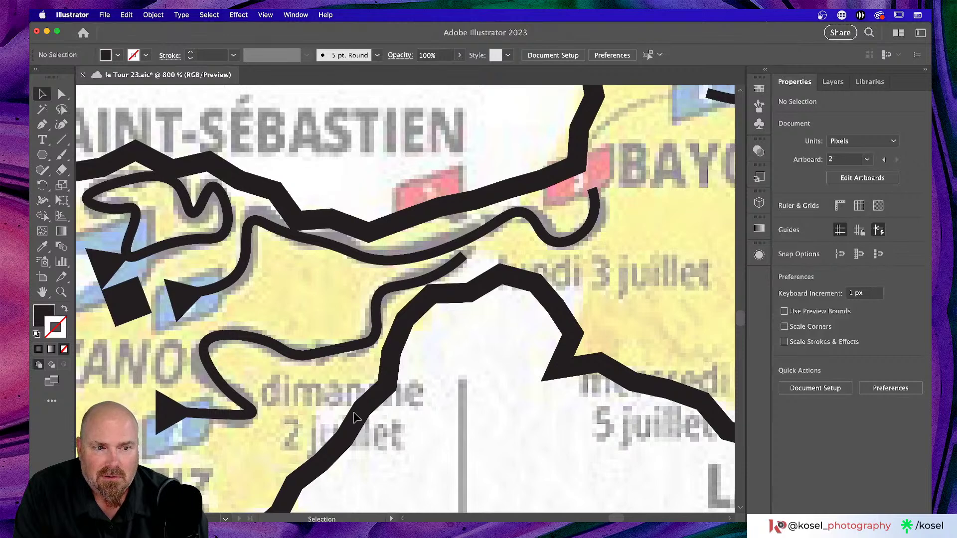
click(153, 406)
key(Delete)
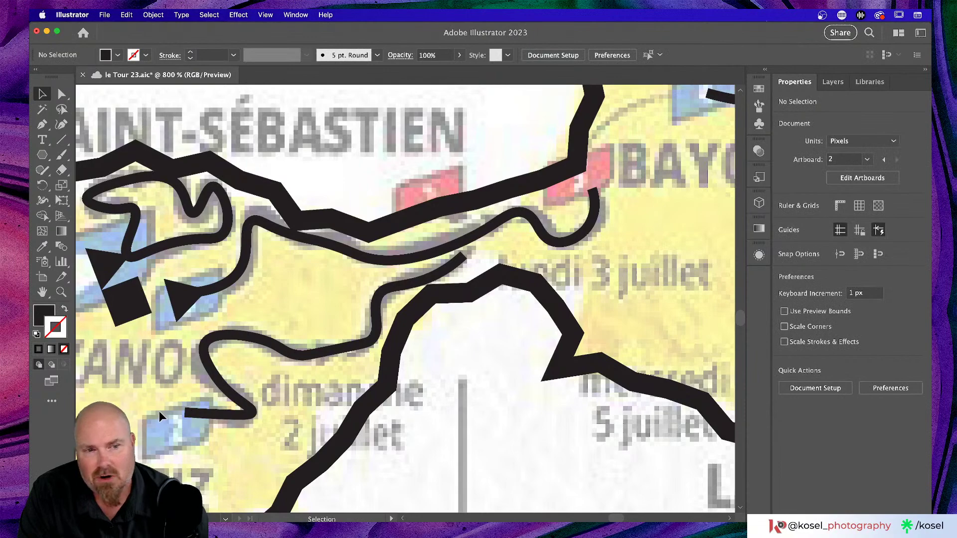
Apply the square Arrow 22 arrowhead to the start of the stage 2 route path through its stroke options
scroll(283, 342, left, 3)
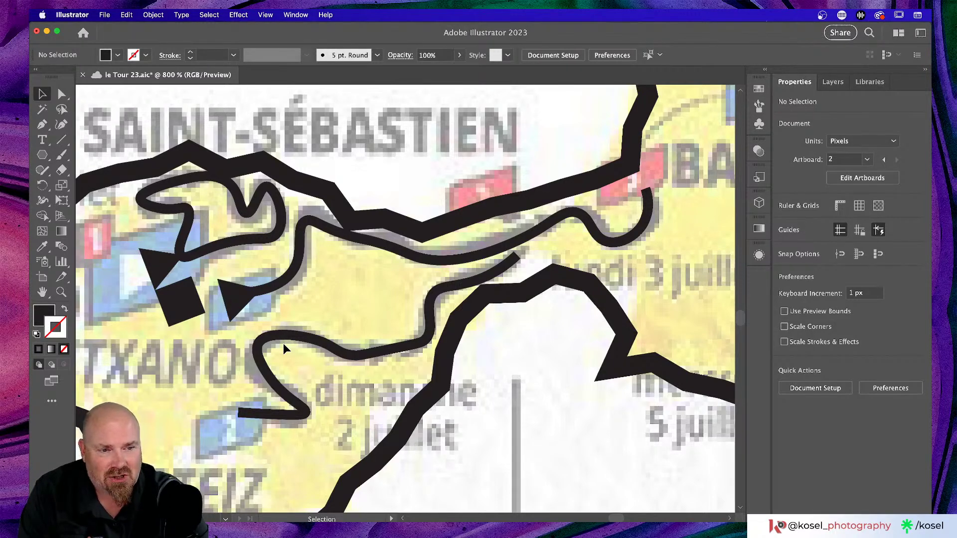
click(321, 339)
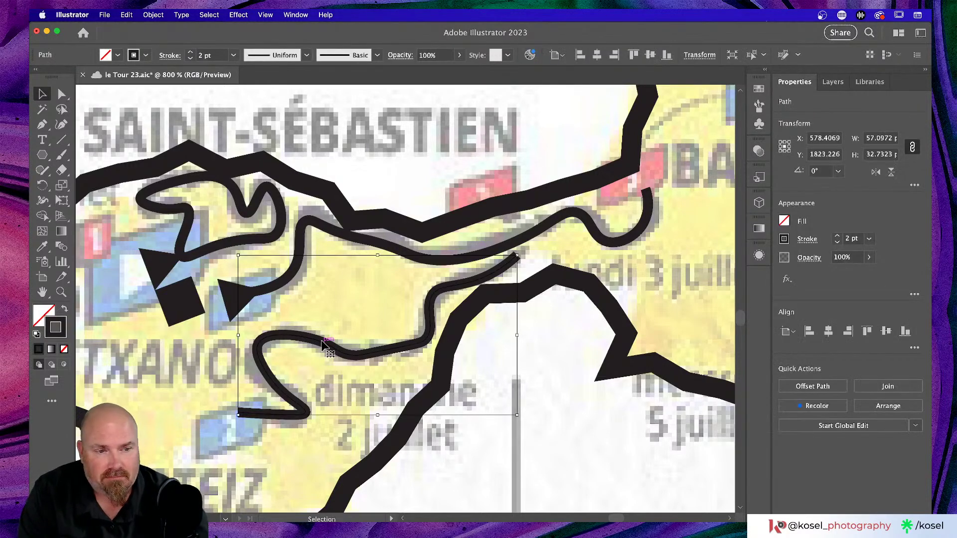
scroll(323, 344, down, 3)
scroll(323, 344, left, 3)
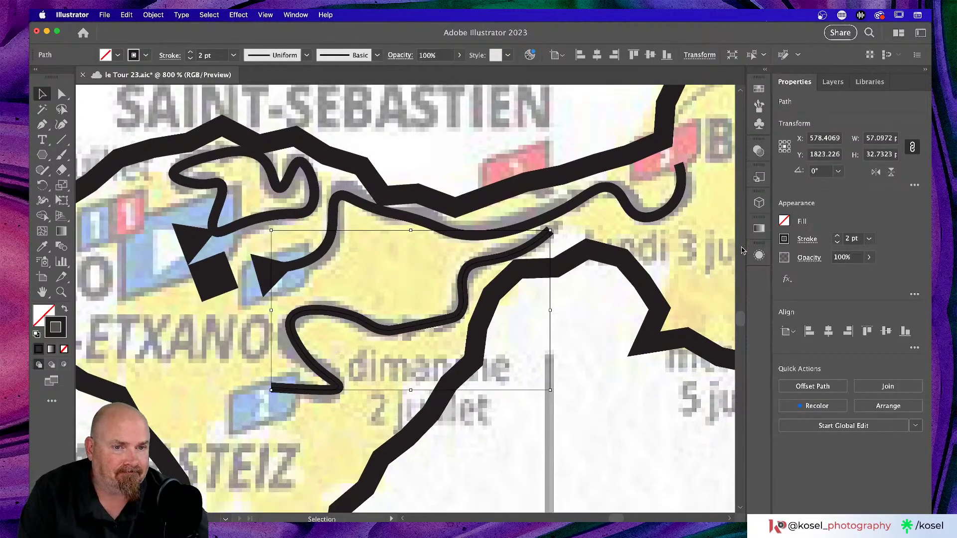
click(759, 255)
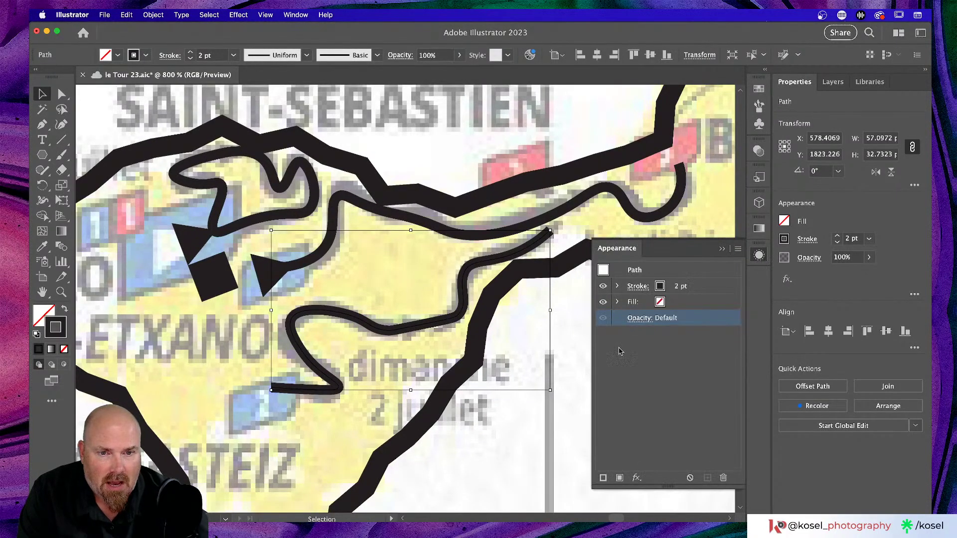
click(639, 319)
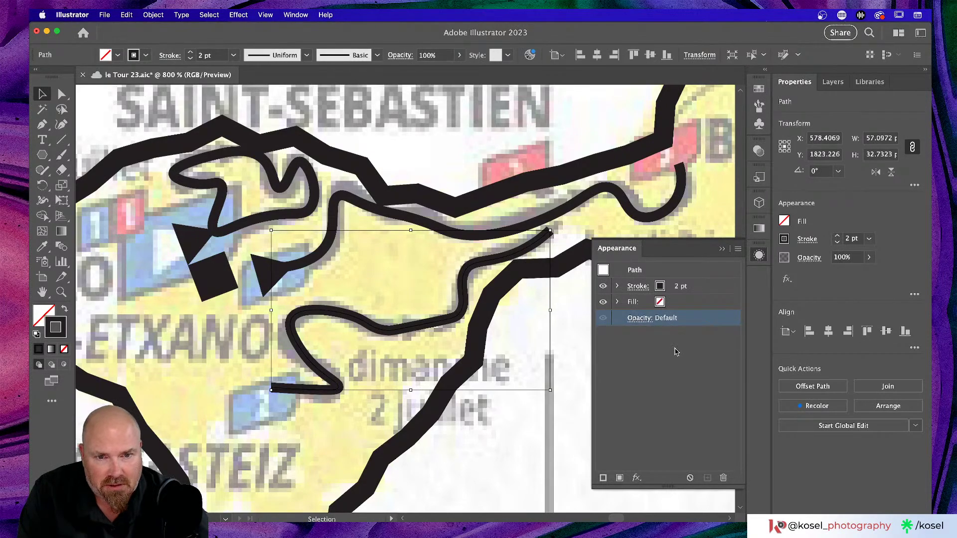
click(636, 287)
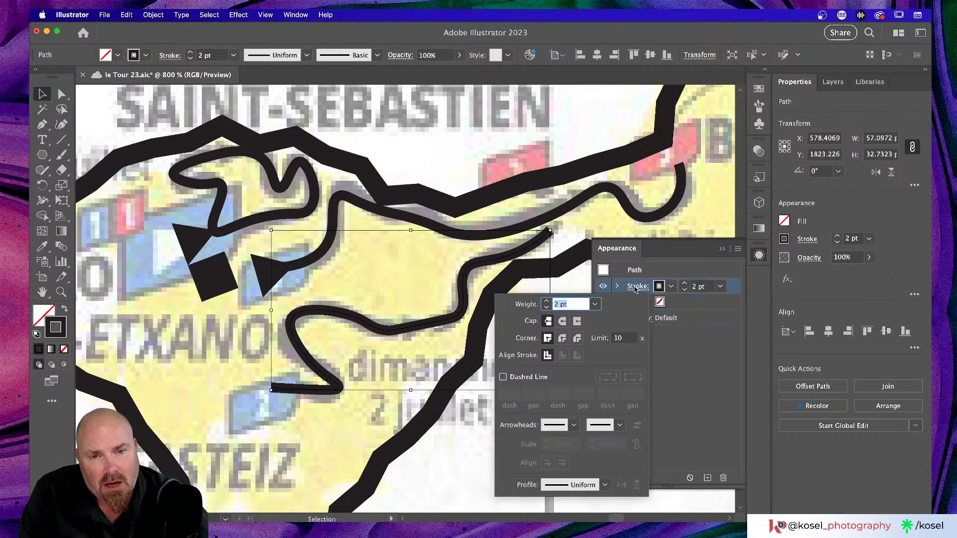
click(574, 425)
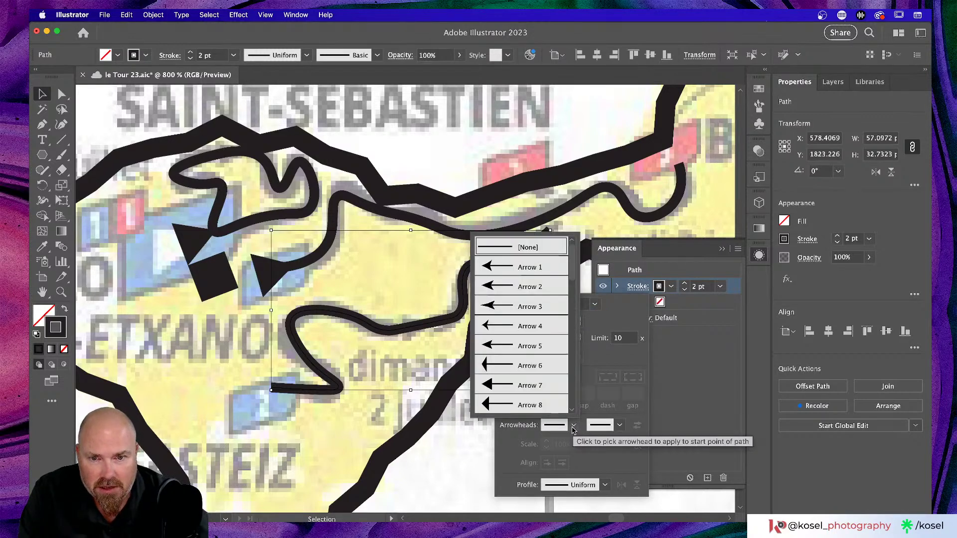
scroll(493, 302, down, 5)
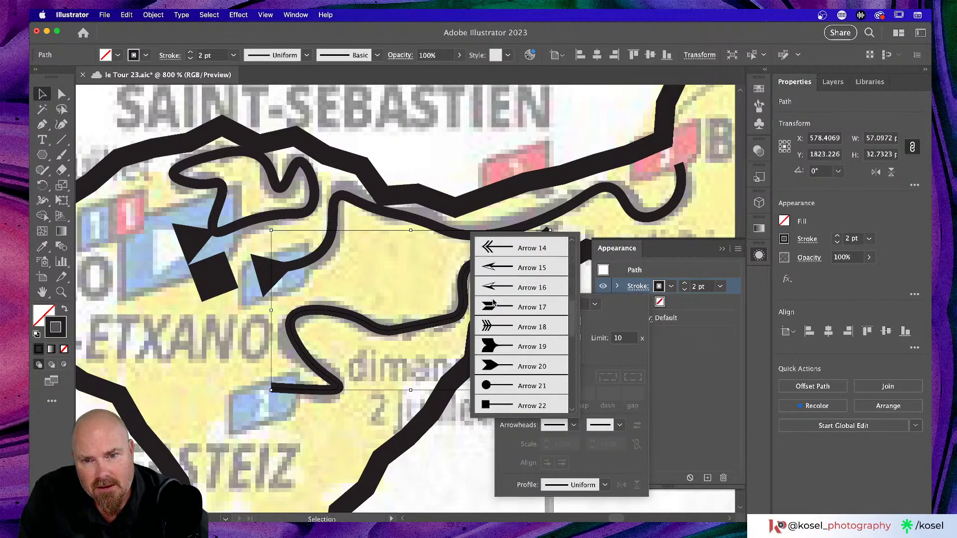
scroll(504, 303, down, 2)
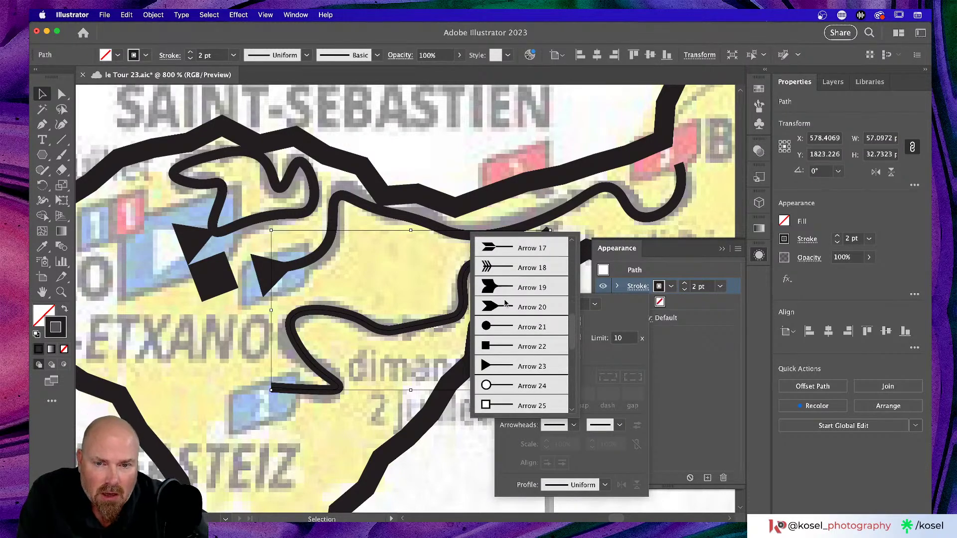
click(486, 346)
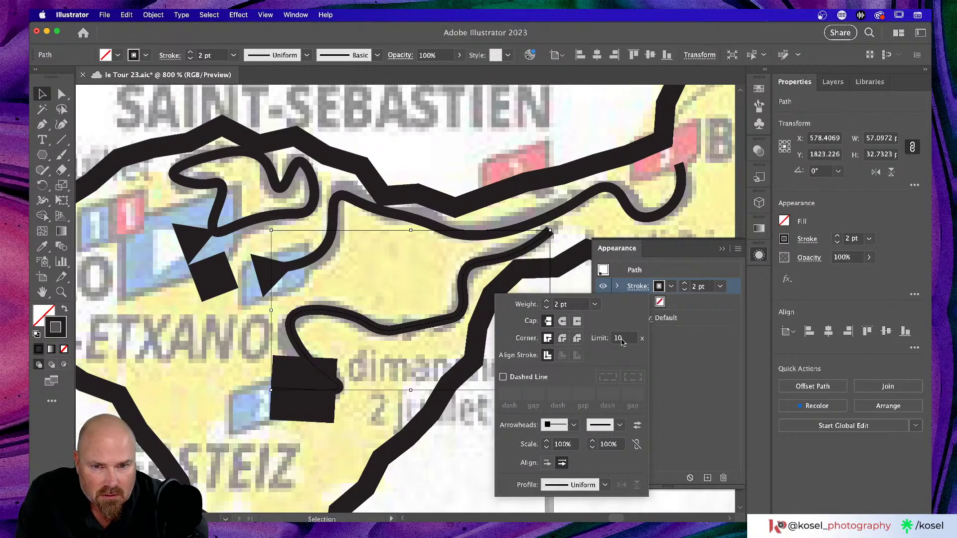
Scale the start arrowhead of the stage 2 route to 50%
click(546, 447)
drag(547, 448, 547, 448)
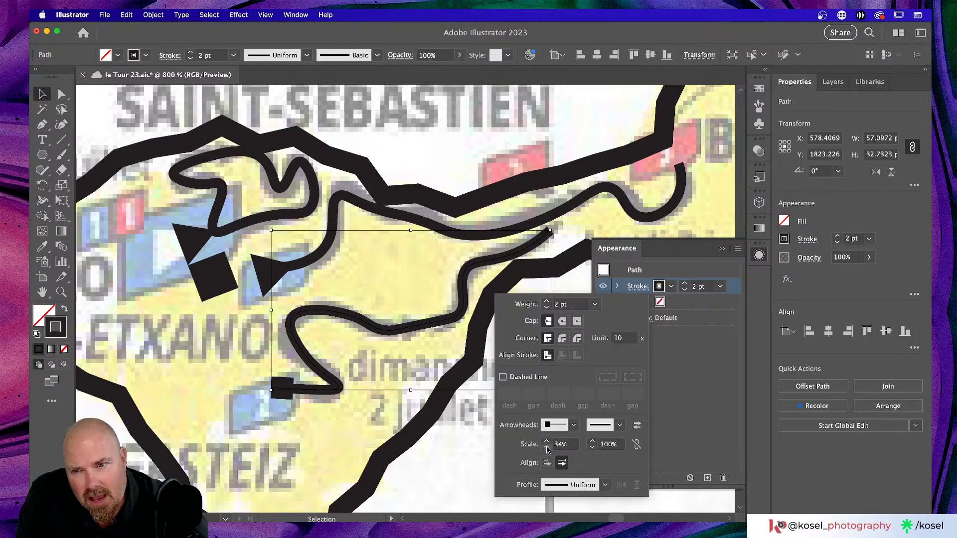
key(Up)
key(Up)
key(Up)
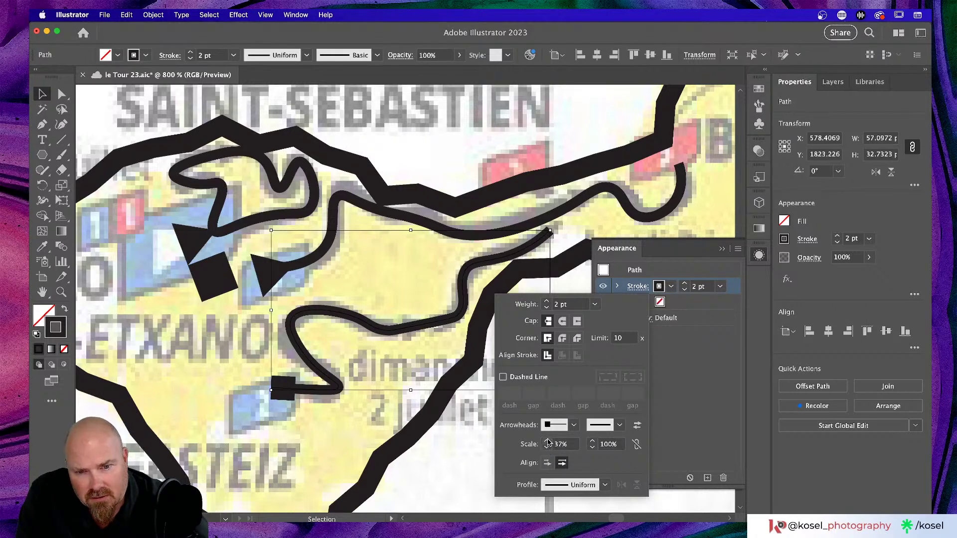
drag(548, 442, 547, 442)
click(547, 443)
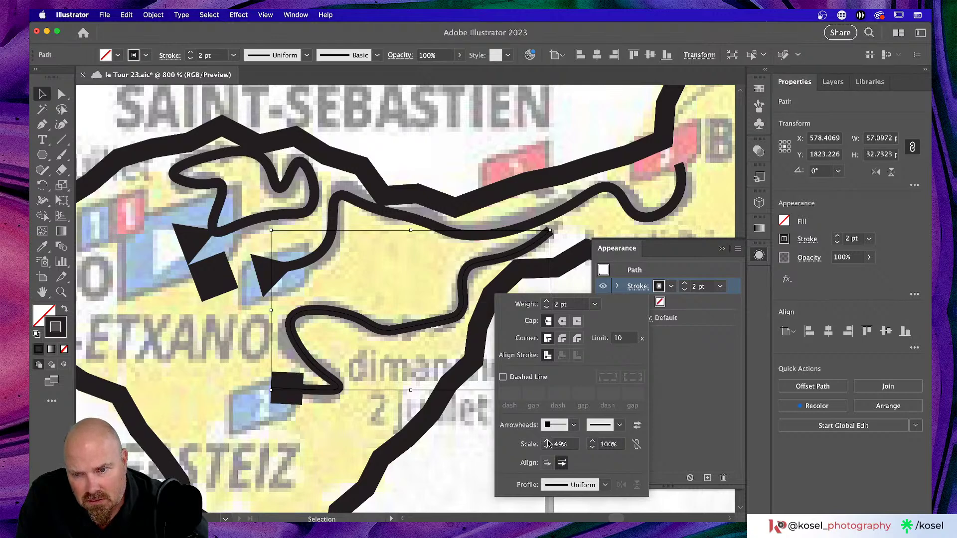
click(547, 442)
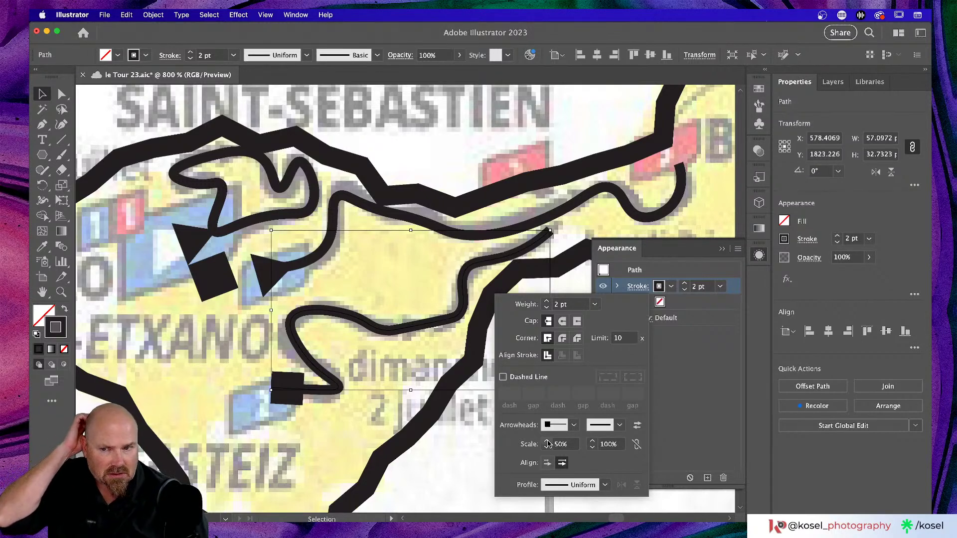
Set the stage 2 route's start arrowhead to the triangular Arrow 23 and its end arrowhead to the square Arrow 22
click(573, 425)
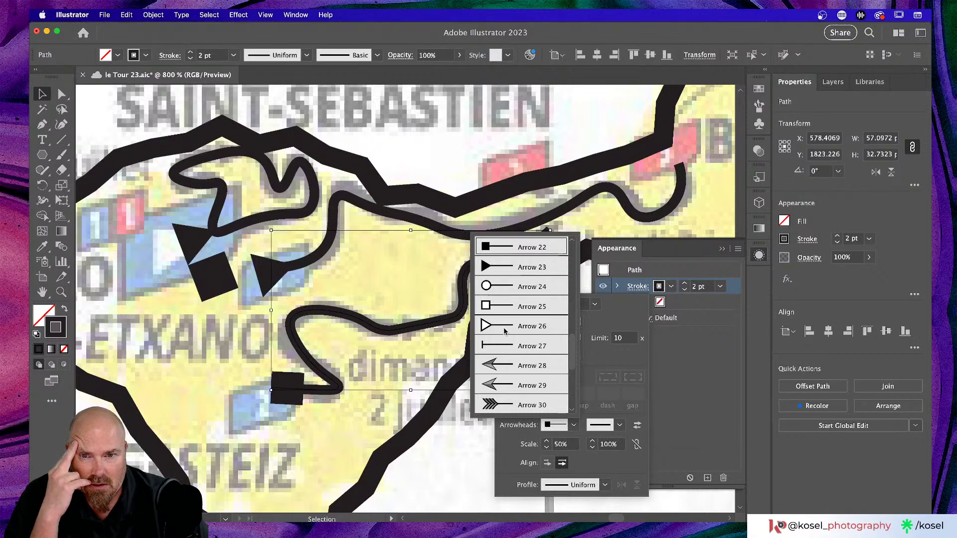
click(504, 268)
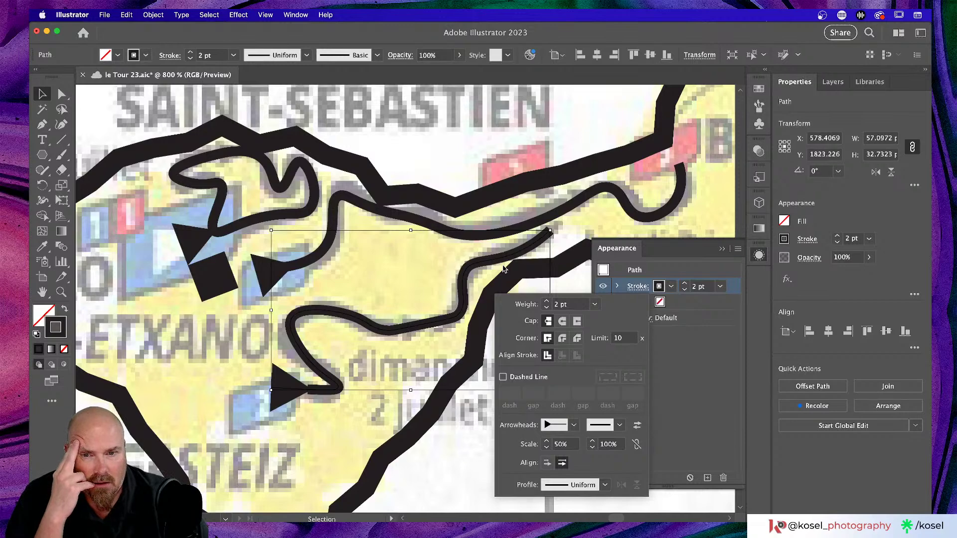
click(619, 425)
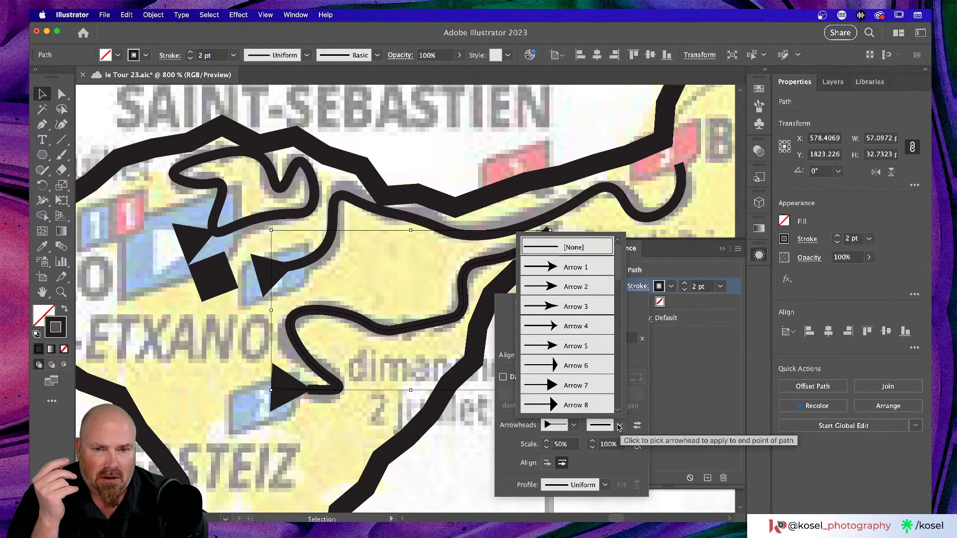
scroll(572, 376, down, 5)
scroll(573, 379, down, 3)
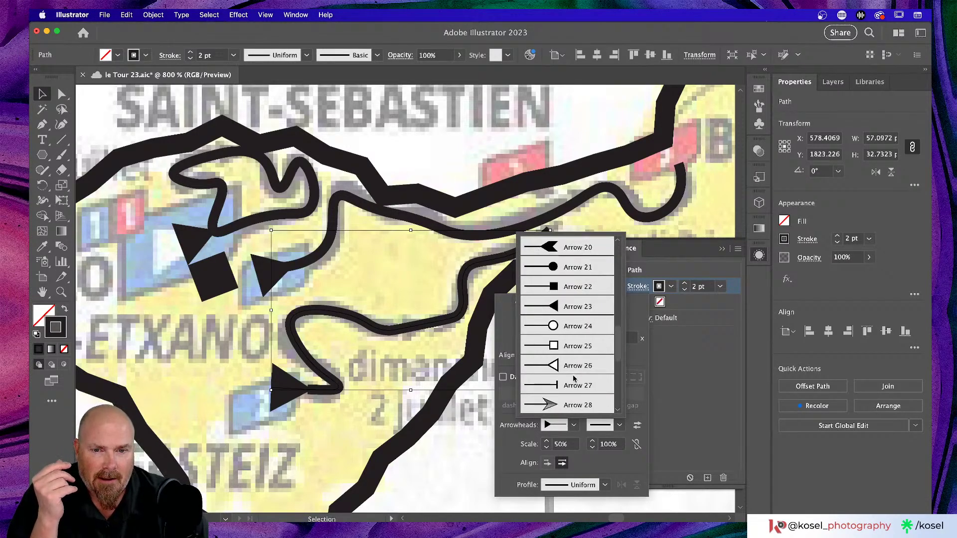
click(573, 287)
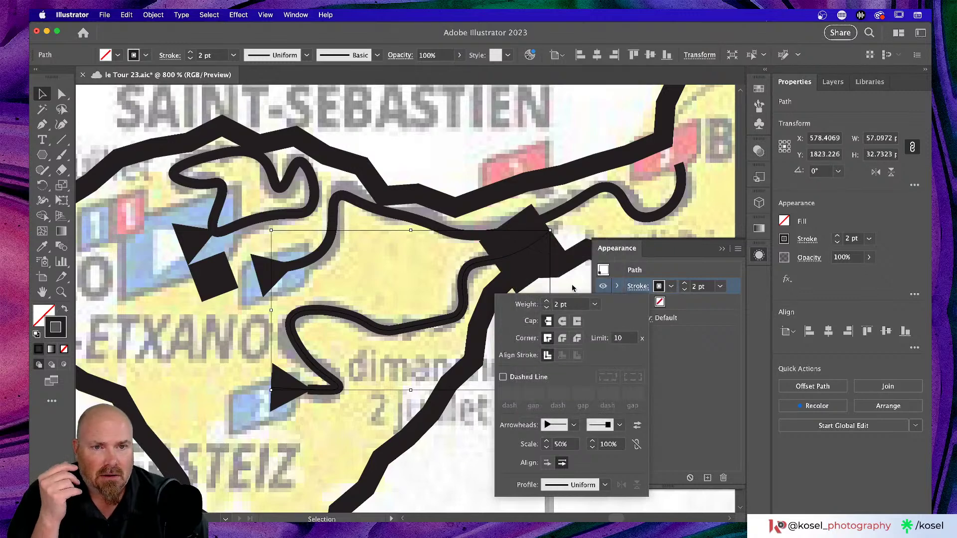
Scale the end arrowhead of the stage 2 route to 50%
click(593, 448)
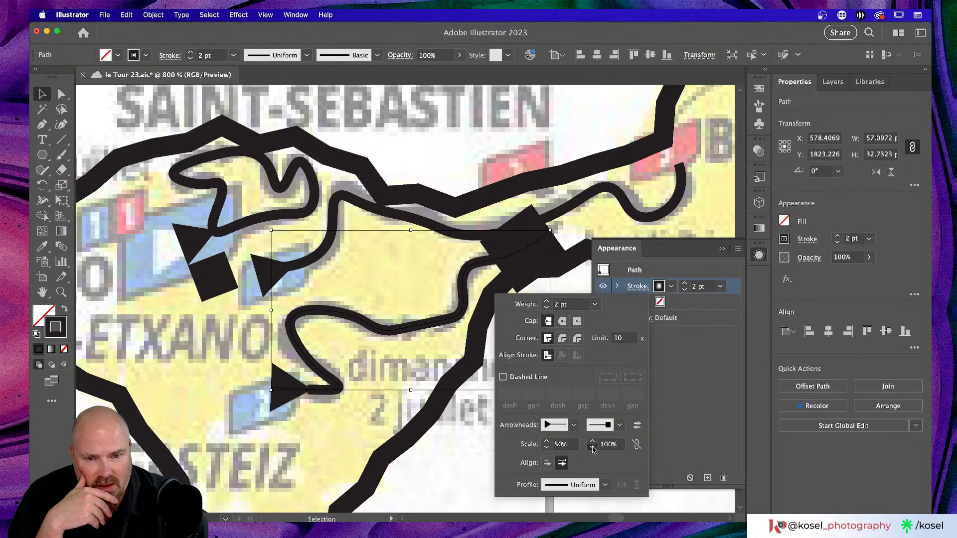
click(609, 445)
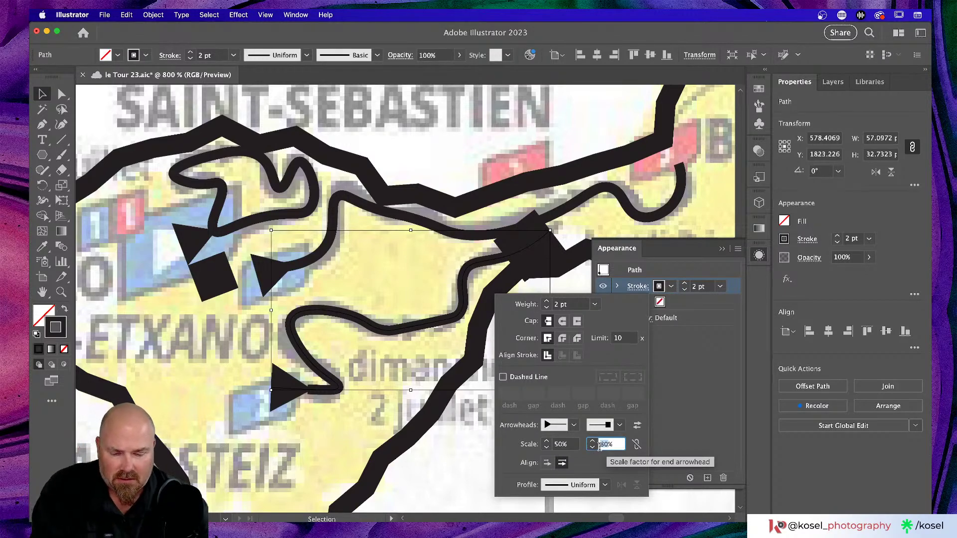
text(50)
key(Return)
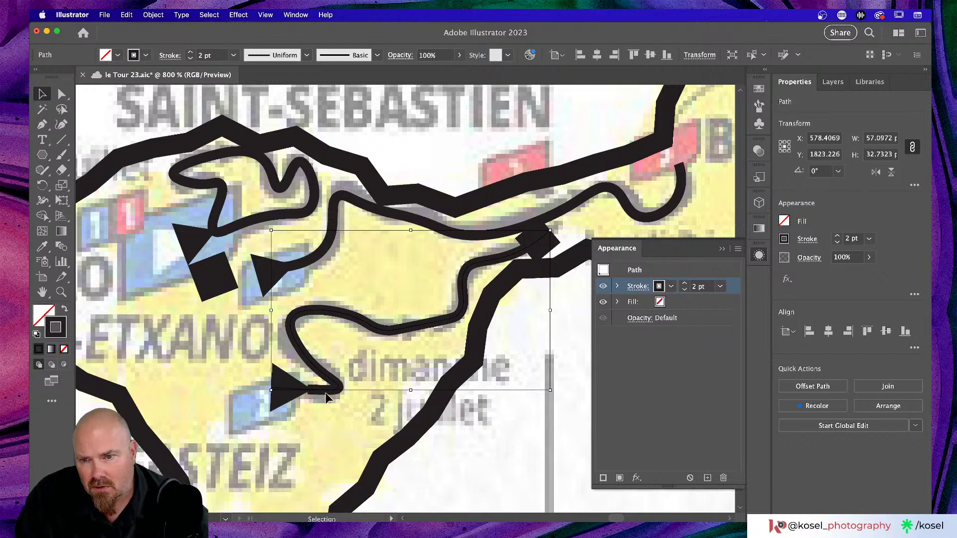
Delete the separate triangle shape at the start of the route to Bayonne
click(268, 273)
key(Delete)
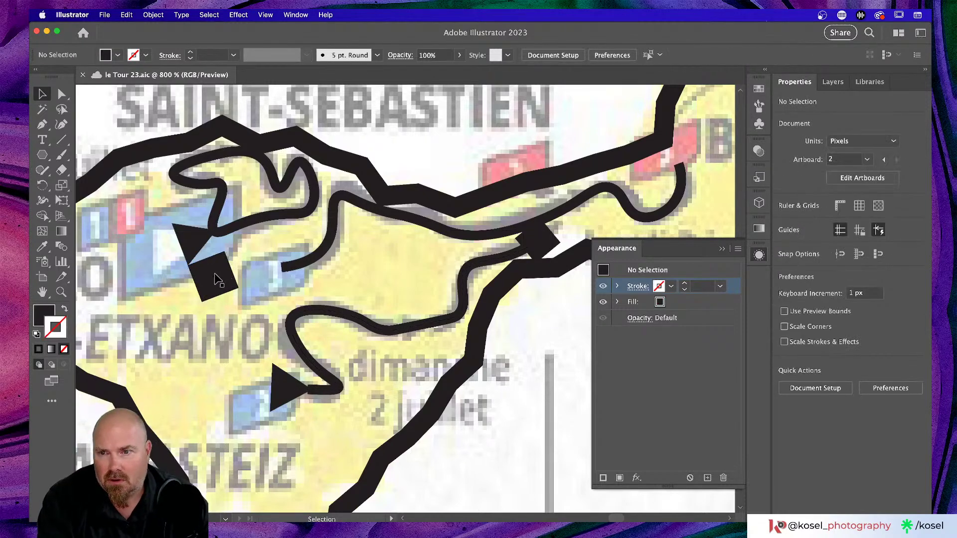
click(192, 248)
key(Delete)
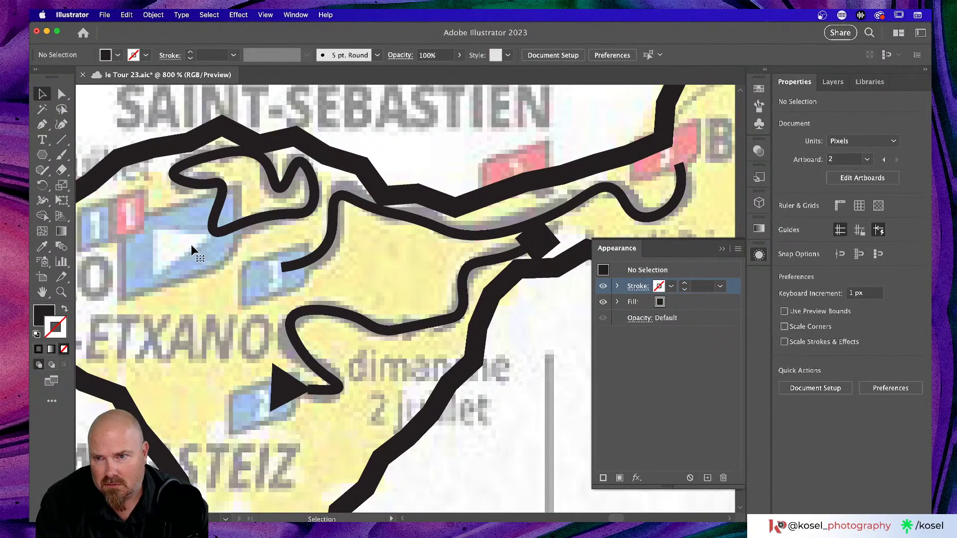
key(super+z)
key(super+z)
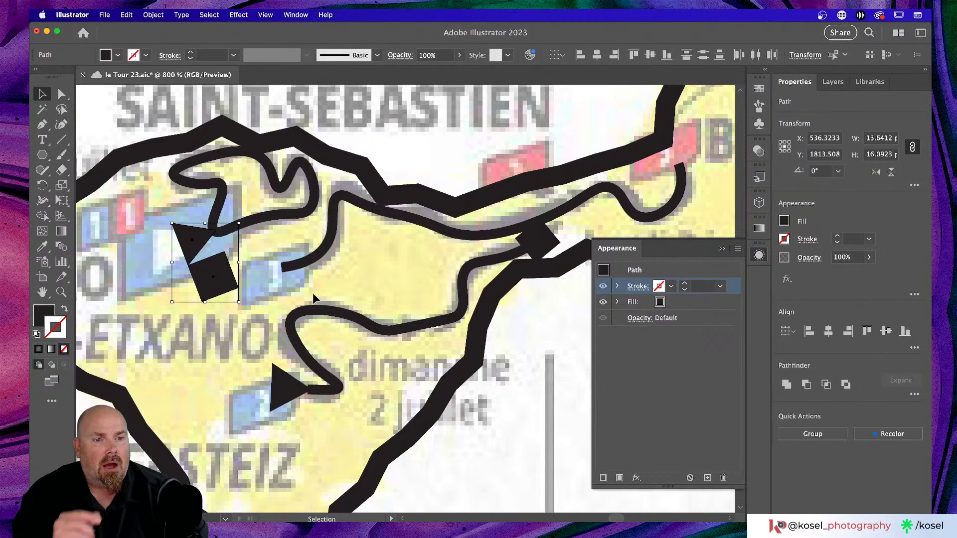
Align the stage 2 route's arrowheads so that their tips extend beyond the ends of the path
scroll(315, 297, left, 3)
scroll(315, 298, up, 1)
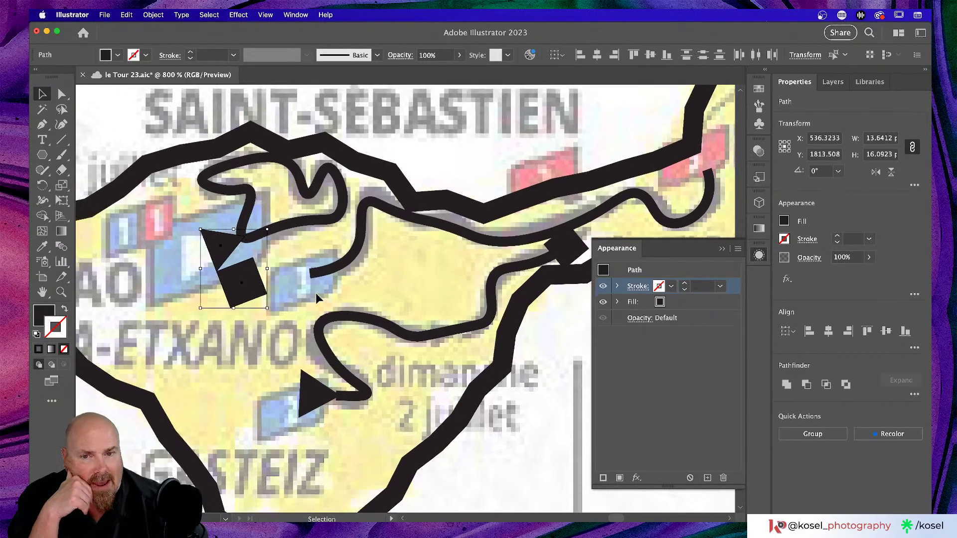
click(344, 391)
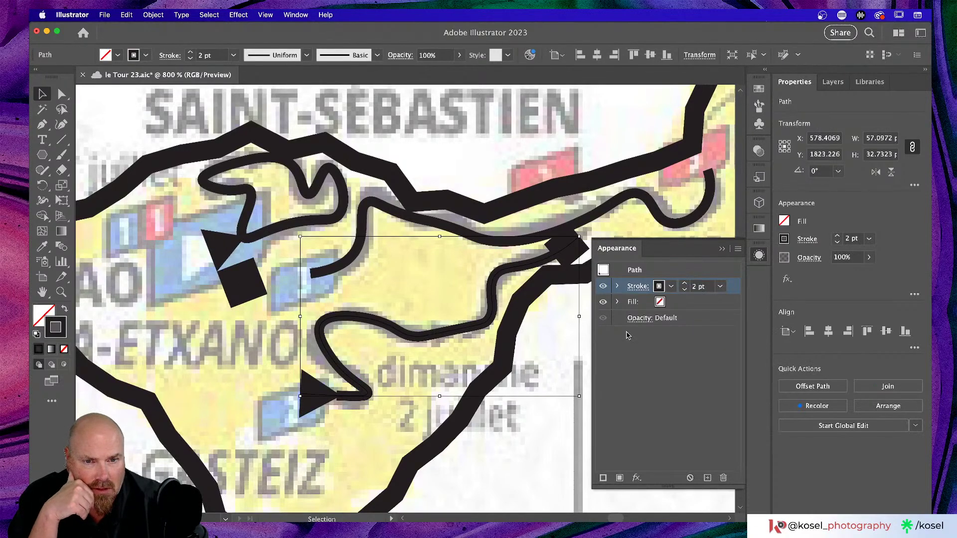
click(636, 287)
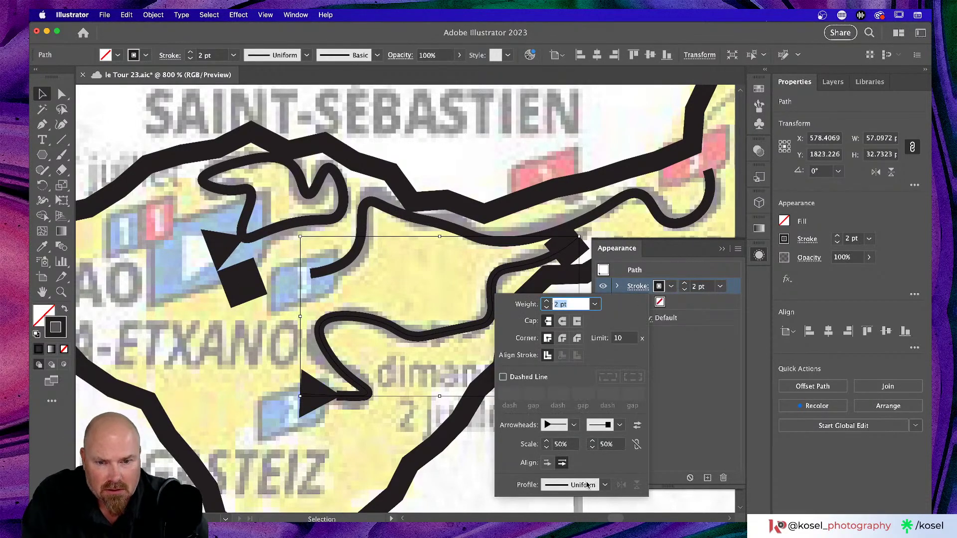
click(547, 463)
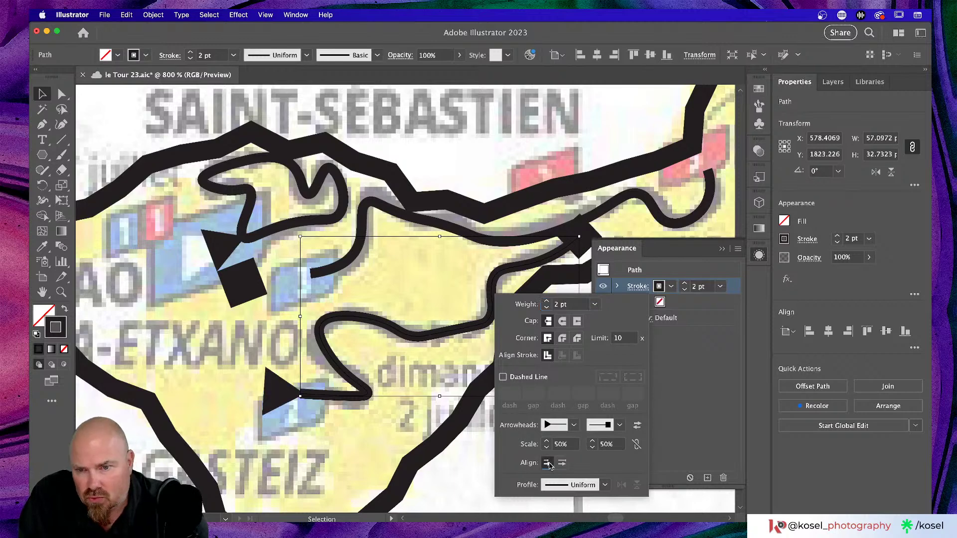
click(560, 463)
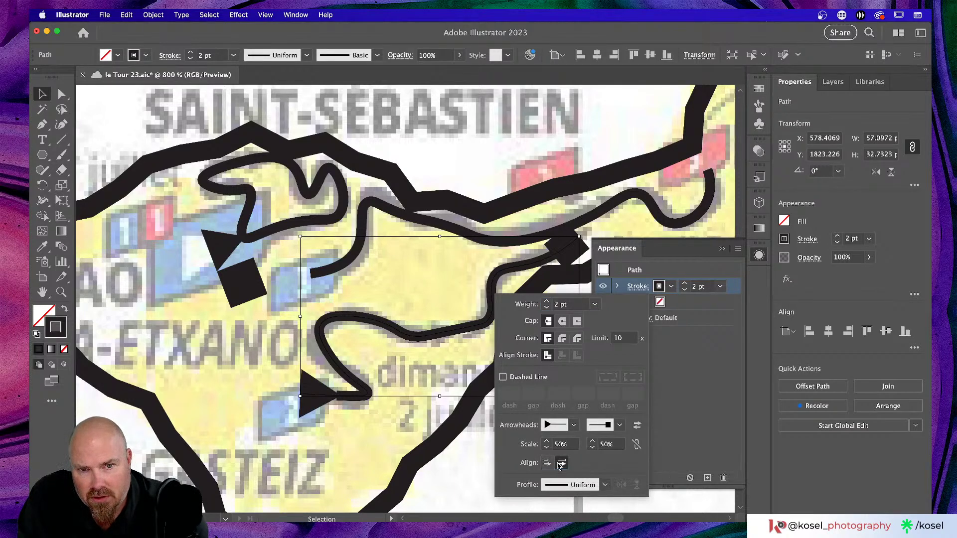
click(546, 463)
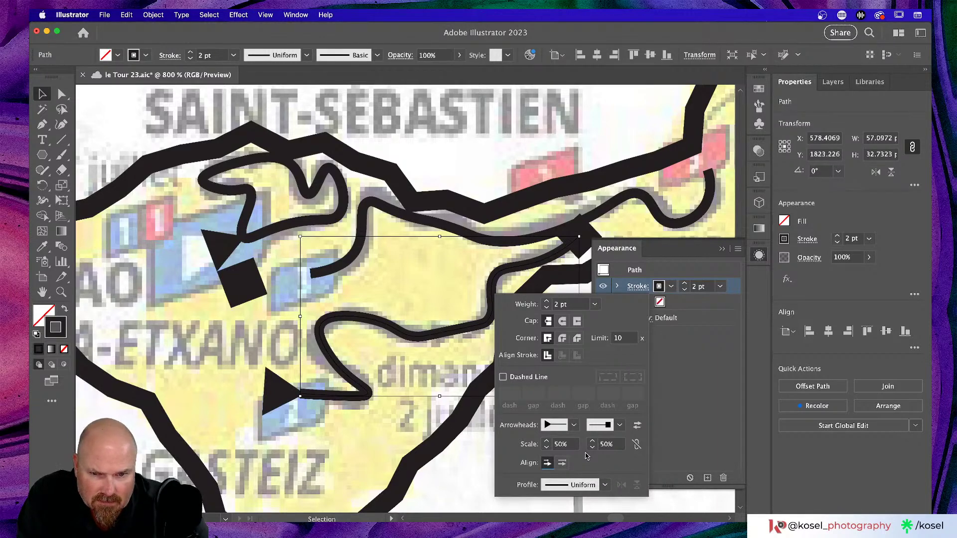
Give the stage 2 route's stroke a projecting cap, keeping the miter corner, and deselect the path
click(562, 339)
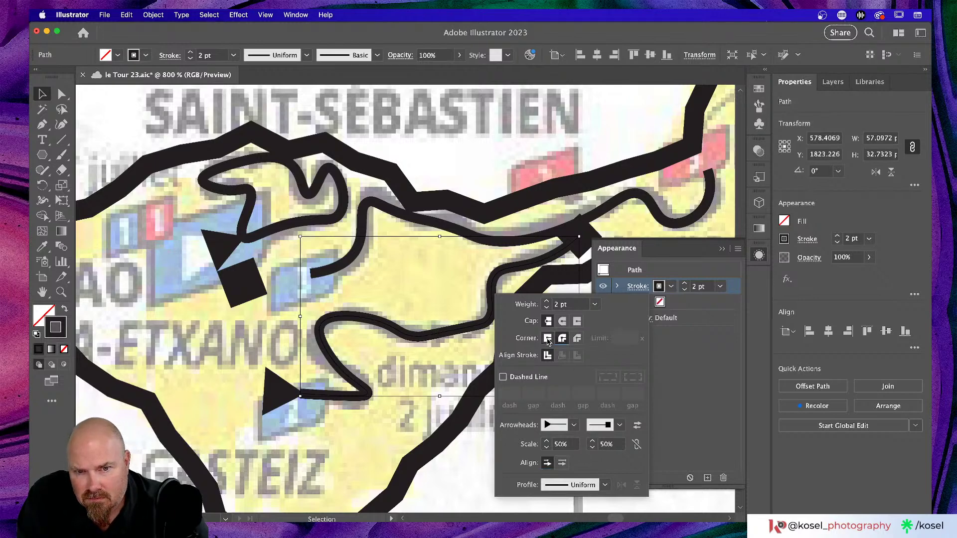
click(547, 338)
click(560, 323)
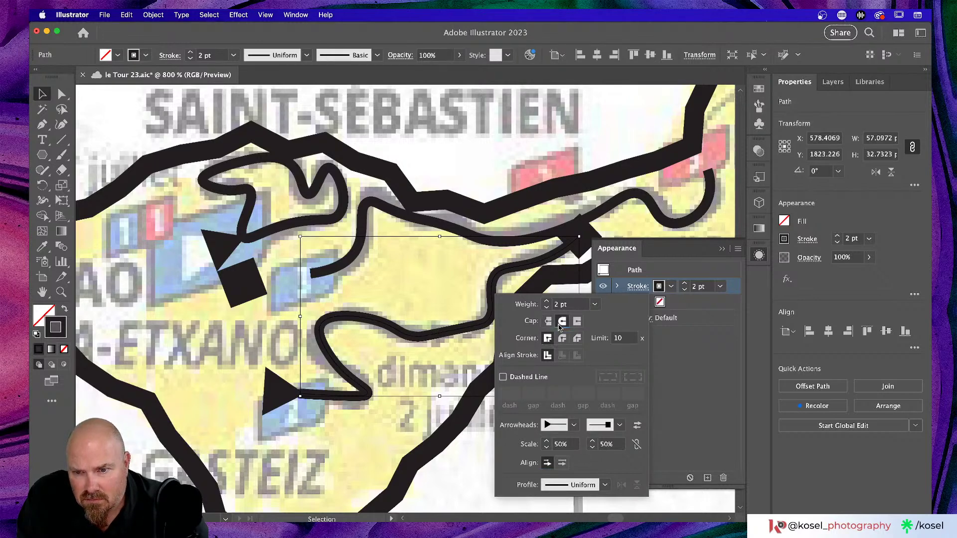
click(576, 322)
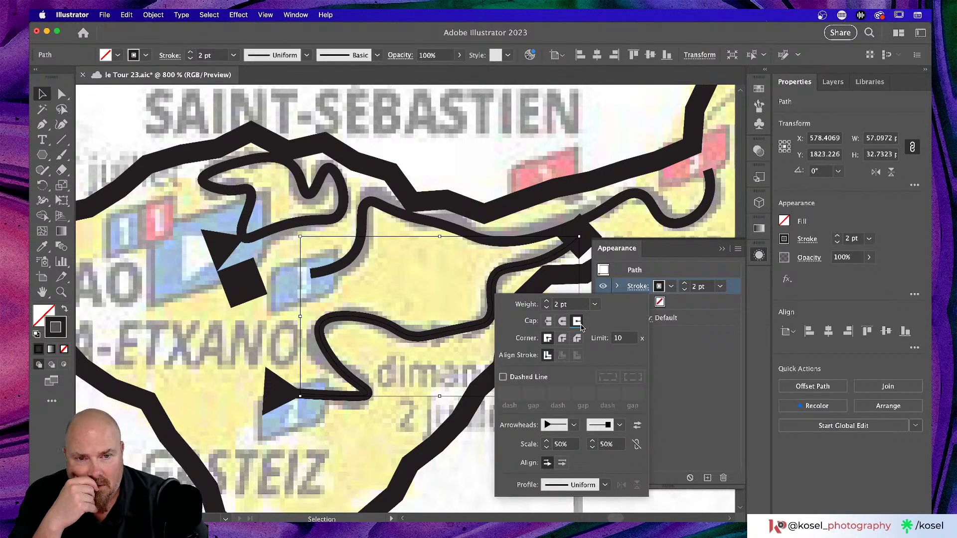
click(721, 251)
click(722, 250)
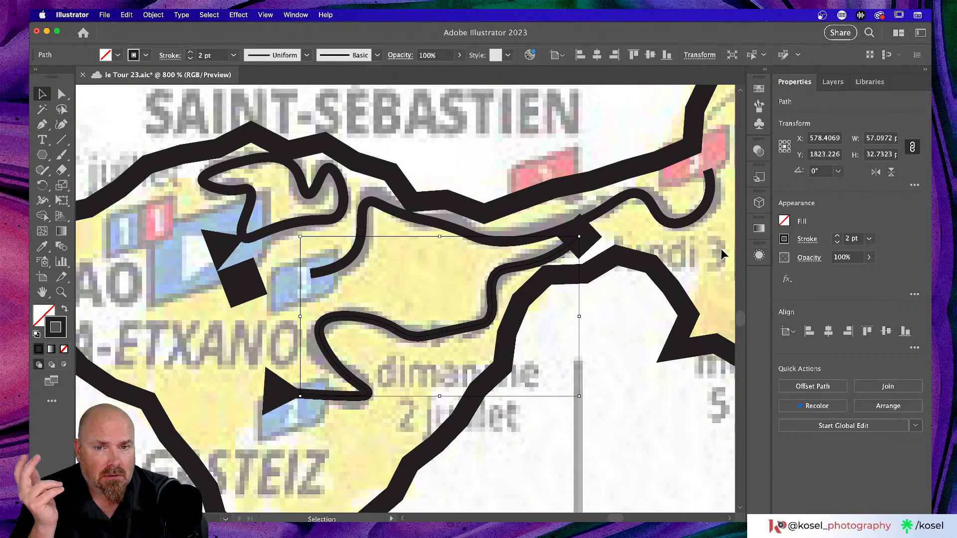
click(638, 436)
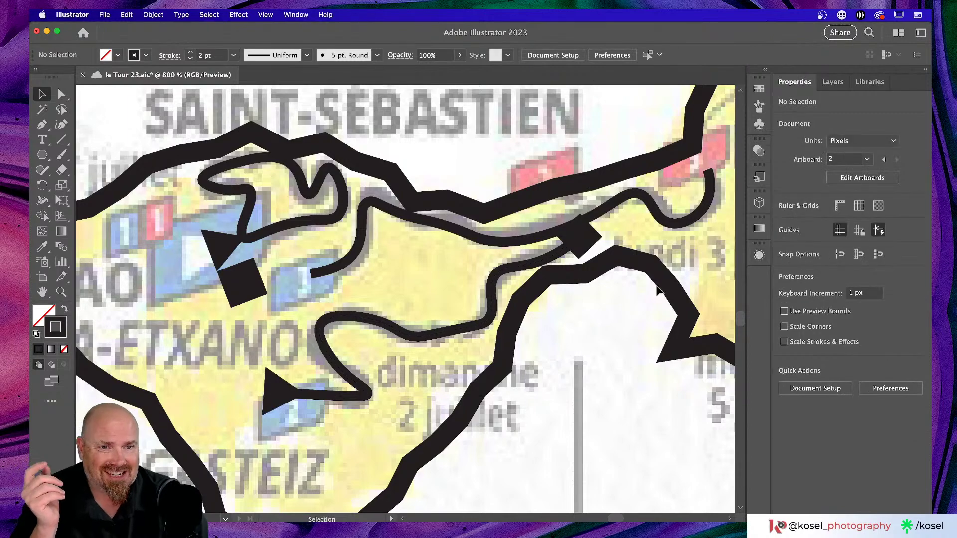
Save the stage 2 route's appearance as a new graphic style and deselect the path
click(532, 266)
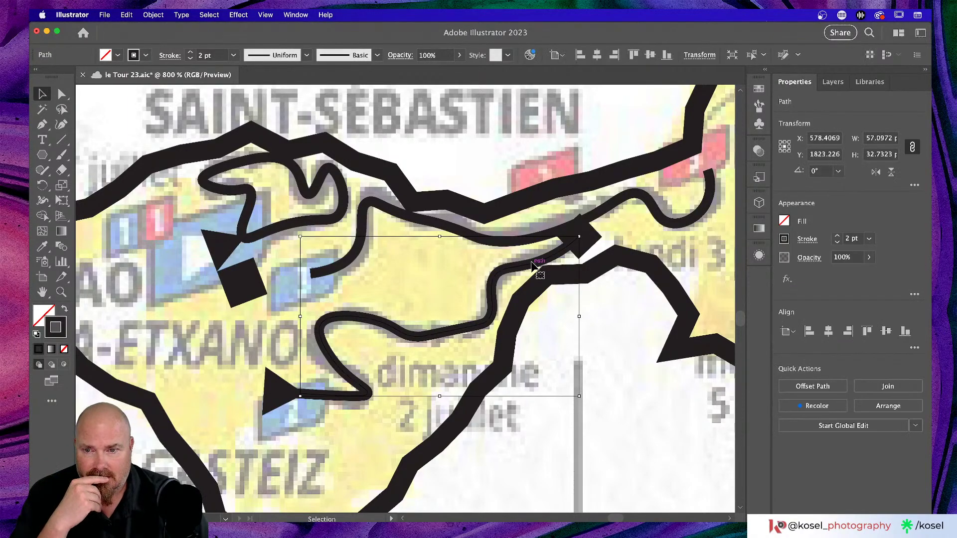
click(762, 203)
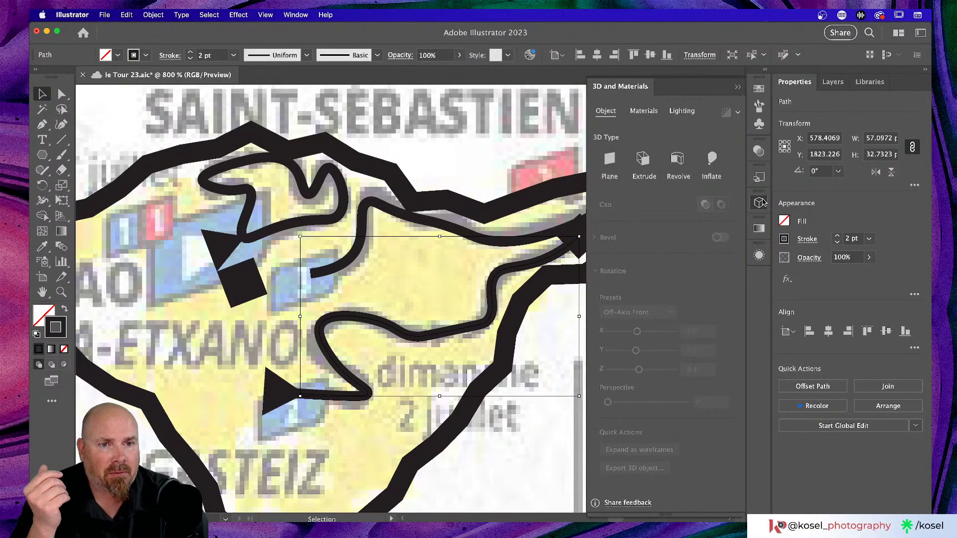
click(763, 202)
click(762, 177)
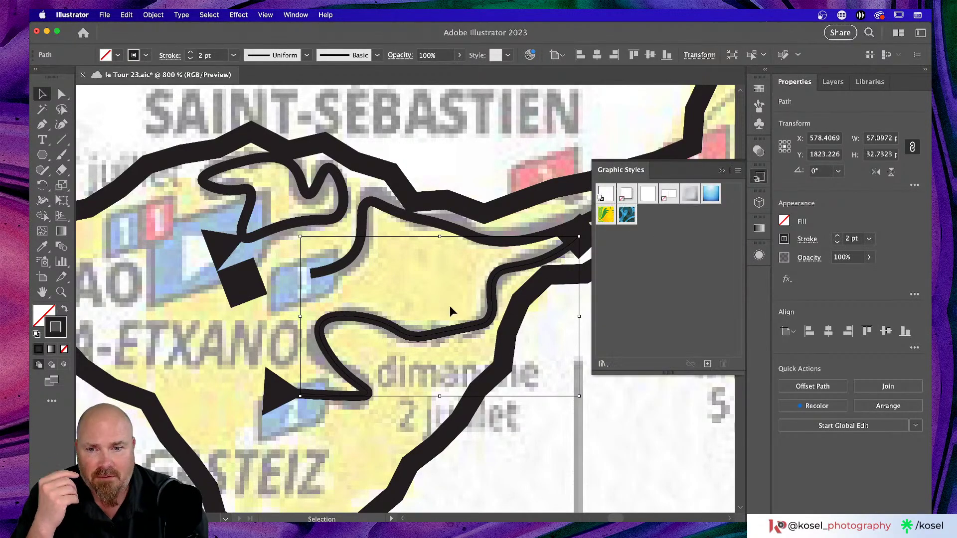
drag(453, 339, 638, 285)
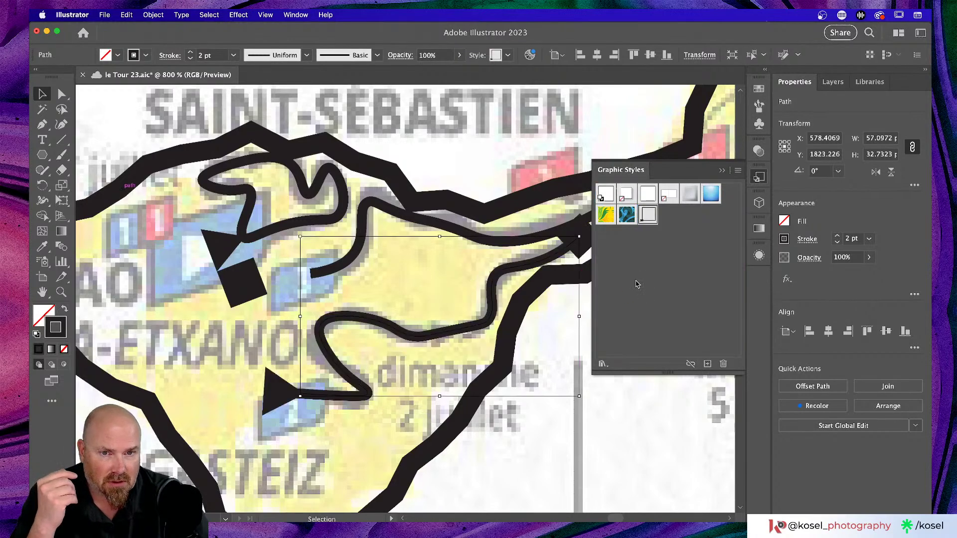
click(663, 450)
Apply the saved arrowhead graphic style to the stage 3 route to Bayonne
click(466, 234)
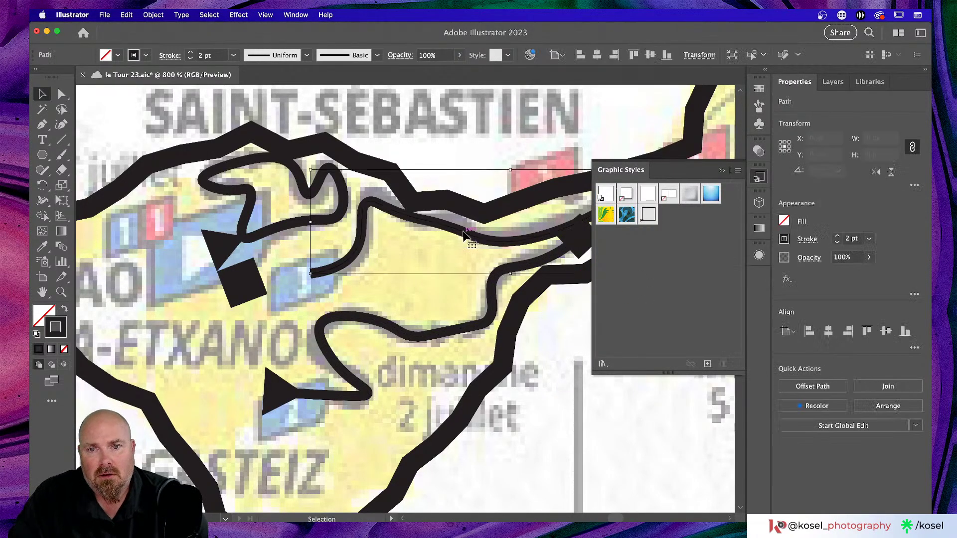
click(648, 219)
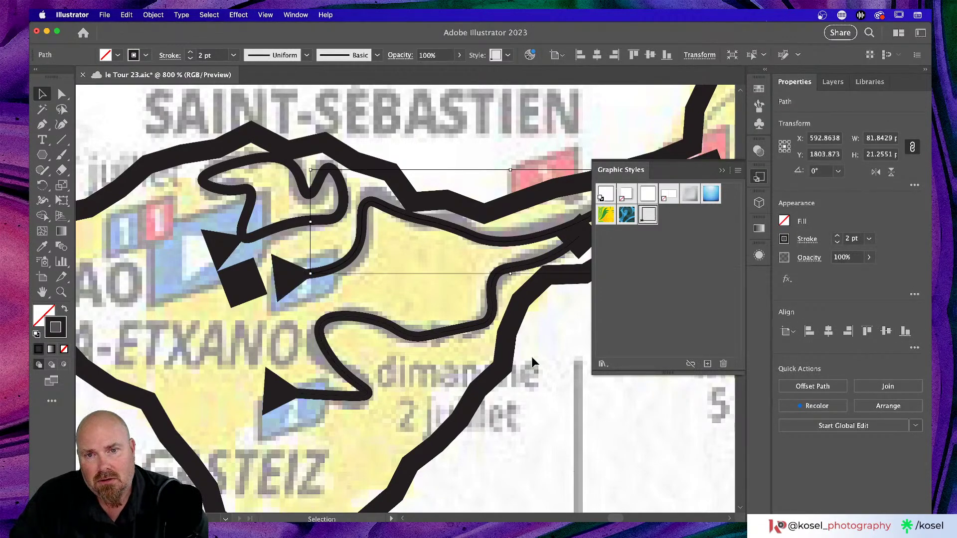
scroll(531, 356, right, 3)
scroll(507, 360, right, 5)
scroll(507, 360, up, 2)
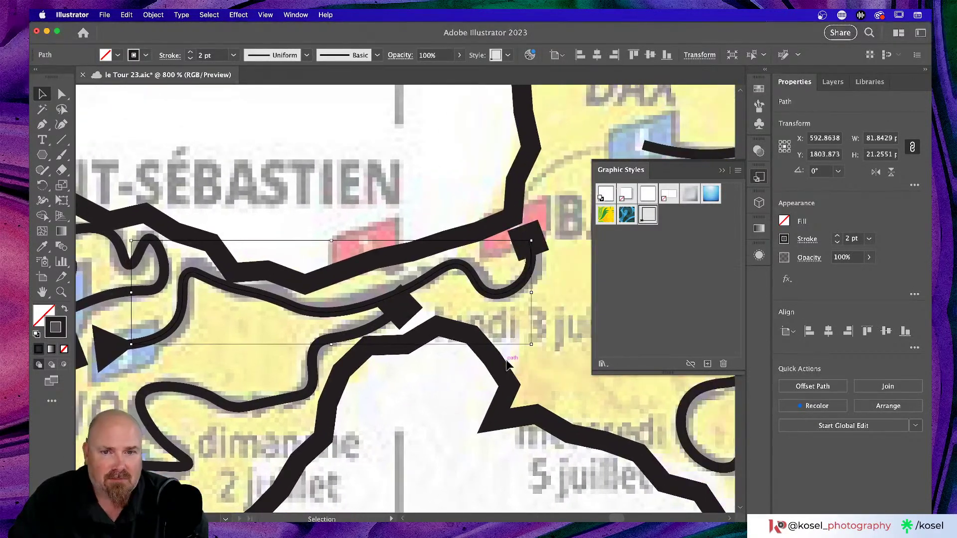
Apply the saved arrowhead graphic style to the stage 5 route from Pau to Laruns
scroll(504, 364, right, 5)
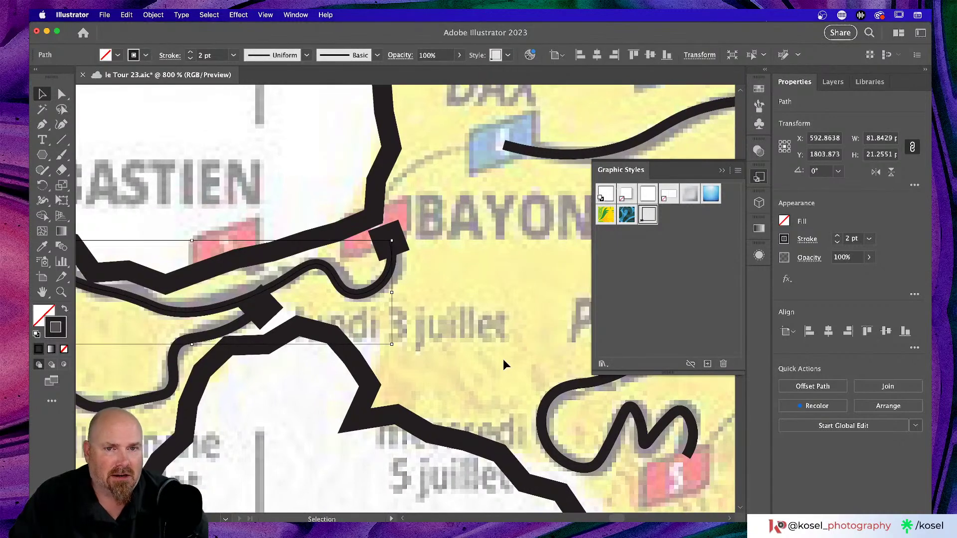
scroll(503, 359, down, 3)
scroll(503, 358, right, 5)
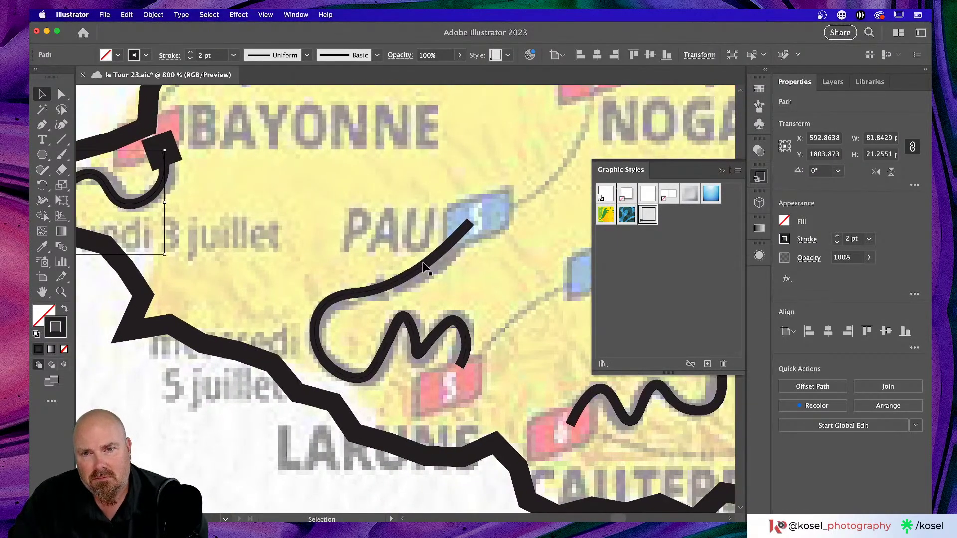
click(427, 265)
click(651, 215)
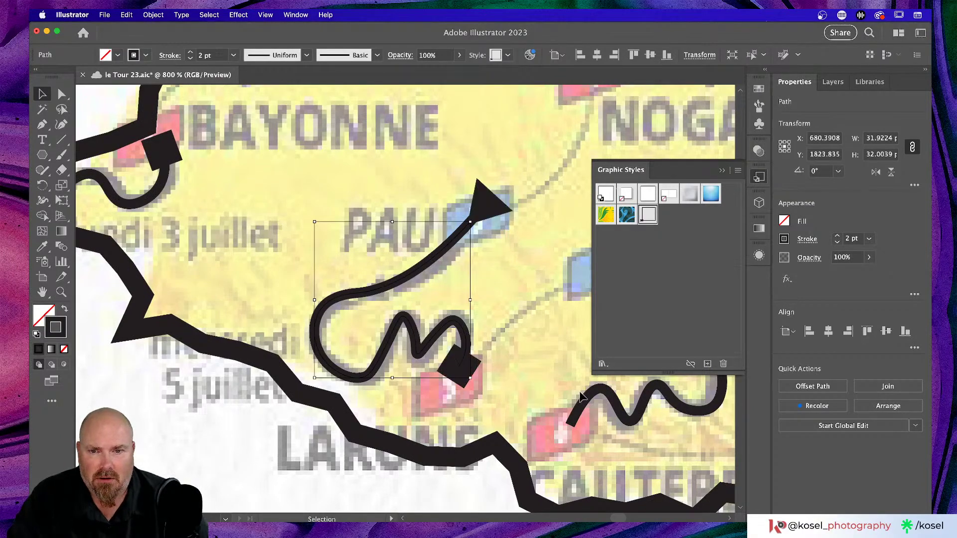
Apply the saved arrowhead graphic style to the stage 6 route from Tarbes to Cauterets
scroll(567, 388, right, 5)
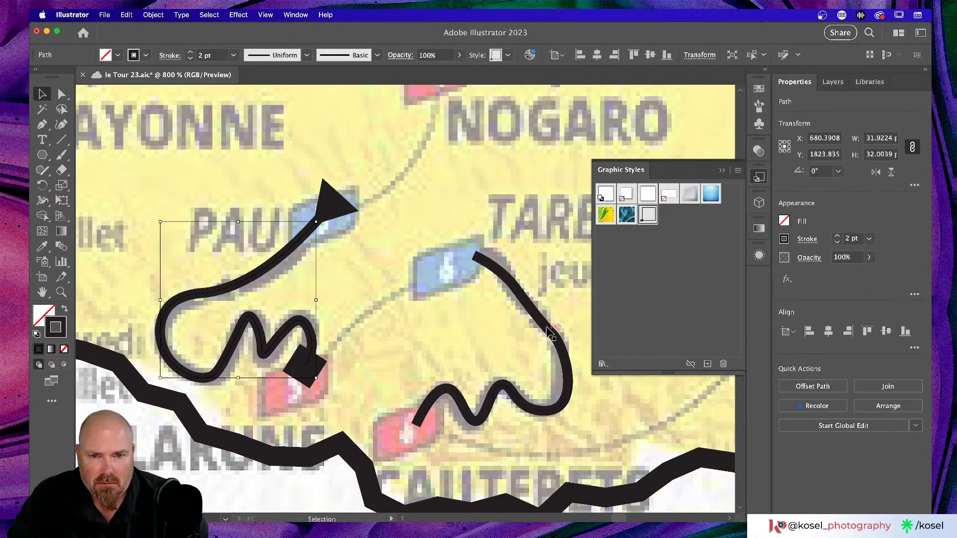
click(550, 328)
click(647, 215)
scroll(663, 398, up, 5)
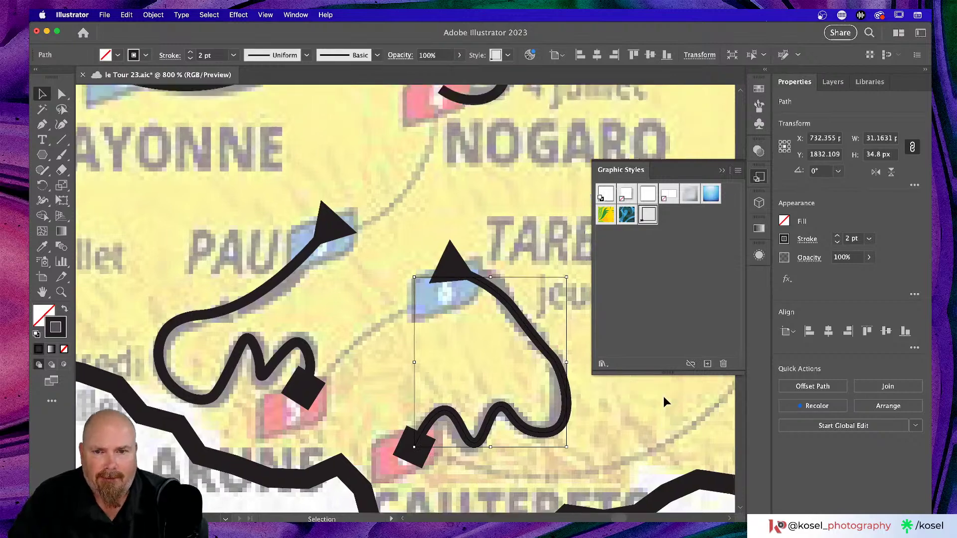
scroll(666, 394, up, 5)
scroll(666, 394, left, 2)
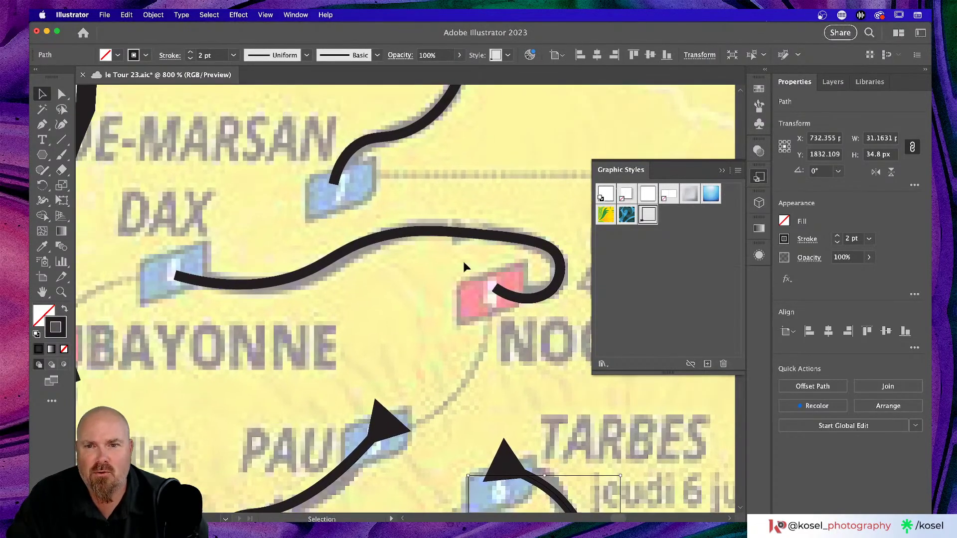
Apply the saved arrowhead graphic style to the stage 4 route from Dax to Nogaro and the stage 7 route from Mont-de-Marsan to Bordeaux
click(394, 238)
scroll(435, 337, up, 5)
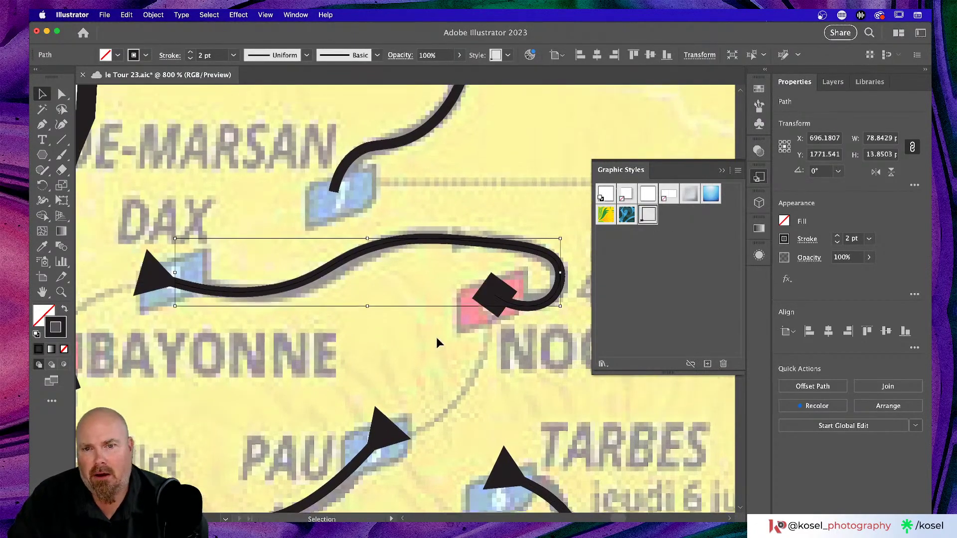
click(434, 310)
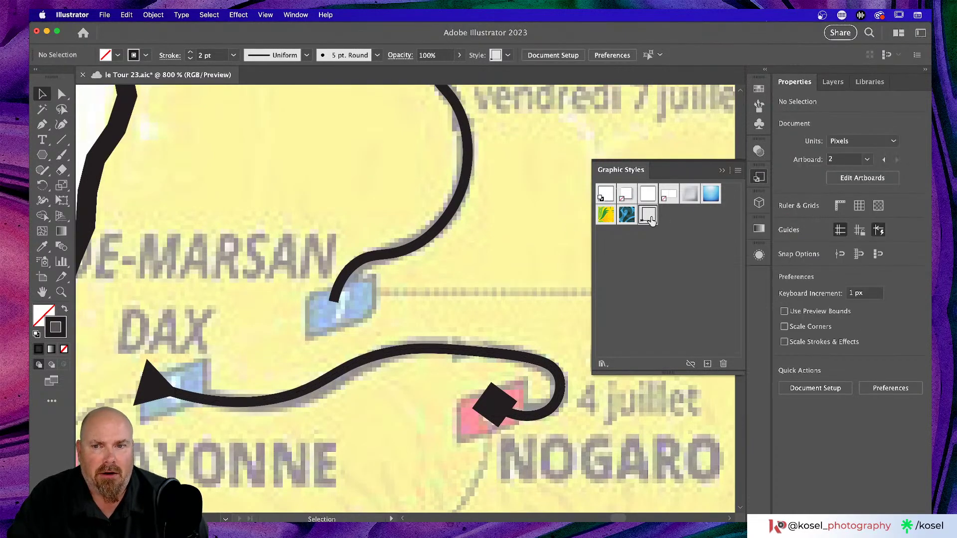
click(435, 230)
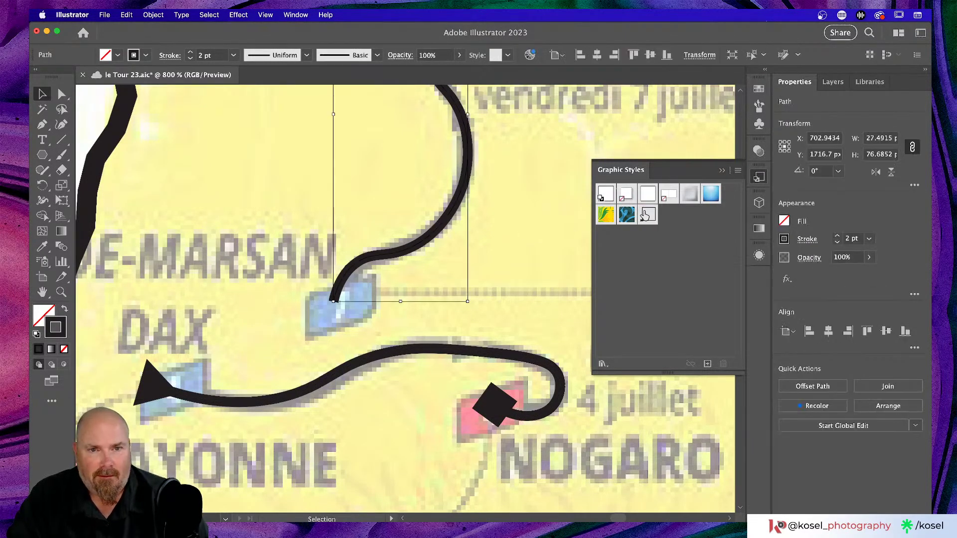
click(647, 215)
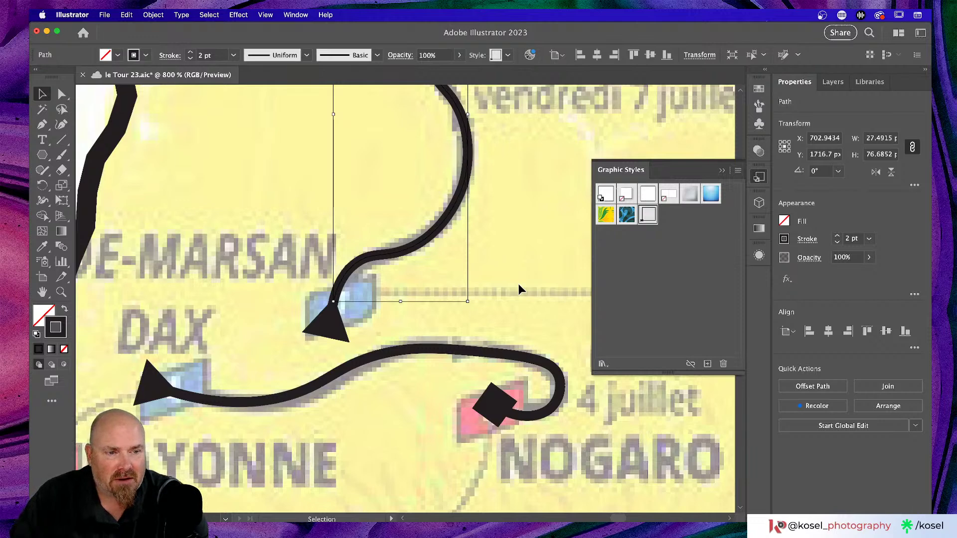
Apply the saved arrowhead graphic style to the stage 8 route from Libourne to Limoges
key(super+minus)
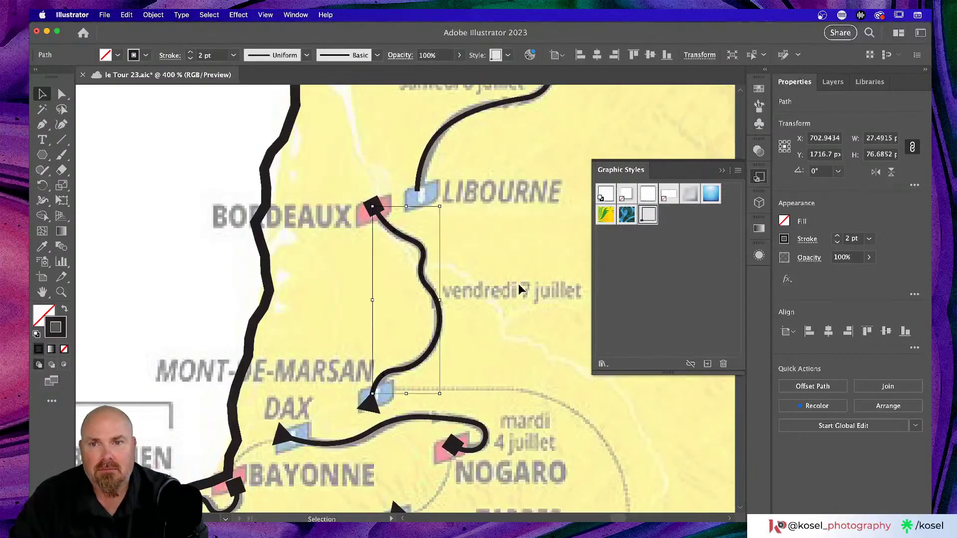
scroll(517, 288, up, 5)
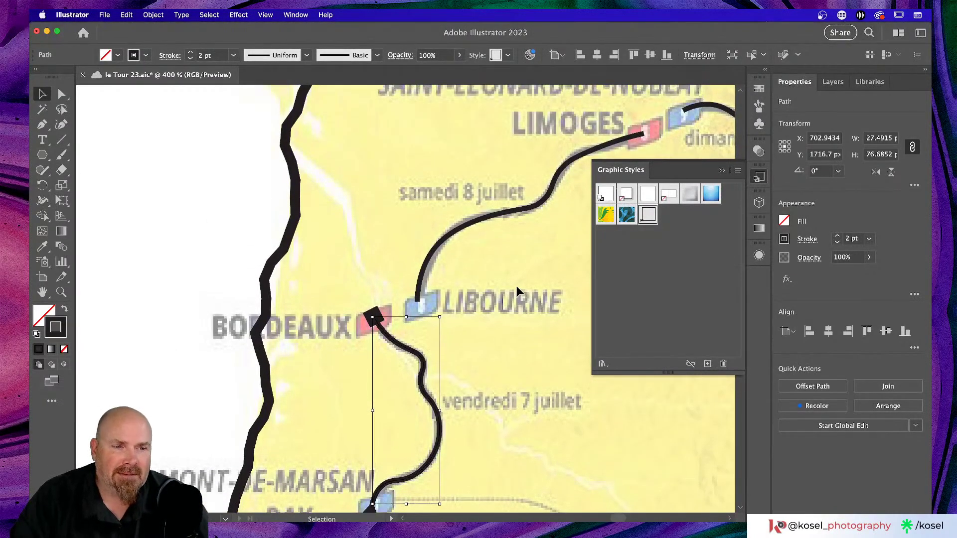
scroll(518, 285, right, 4)
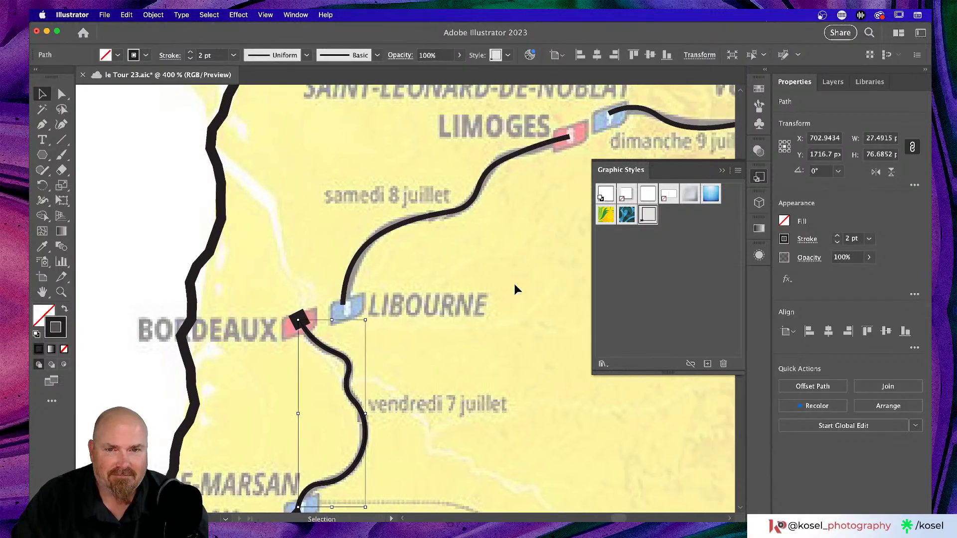
click(439, 209)
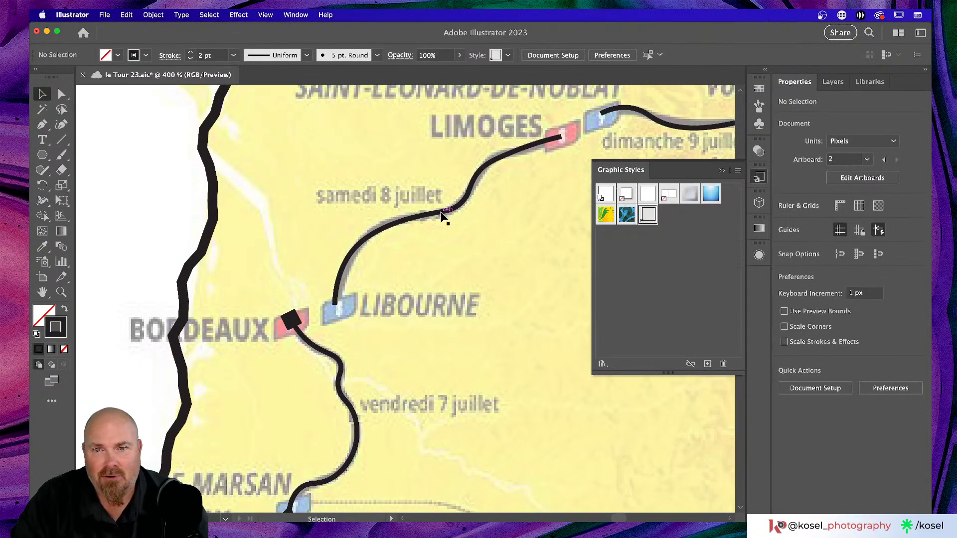
click(443, 213)
click(646, 217)
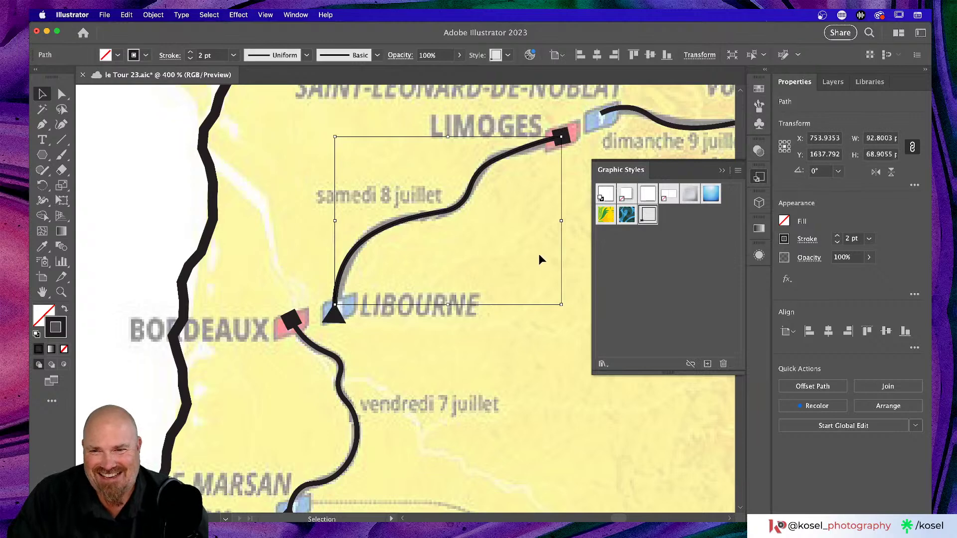
Apply the saved arrowhead graphic style to the stage 9 route from Saint-Léonard-de-Noblat to Puy de Dôme
scroll(525, 260, up, 5)
scroll(519, 254, right, 8)
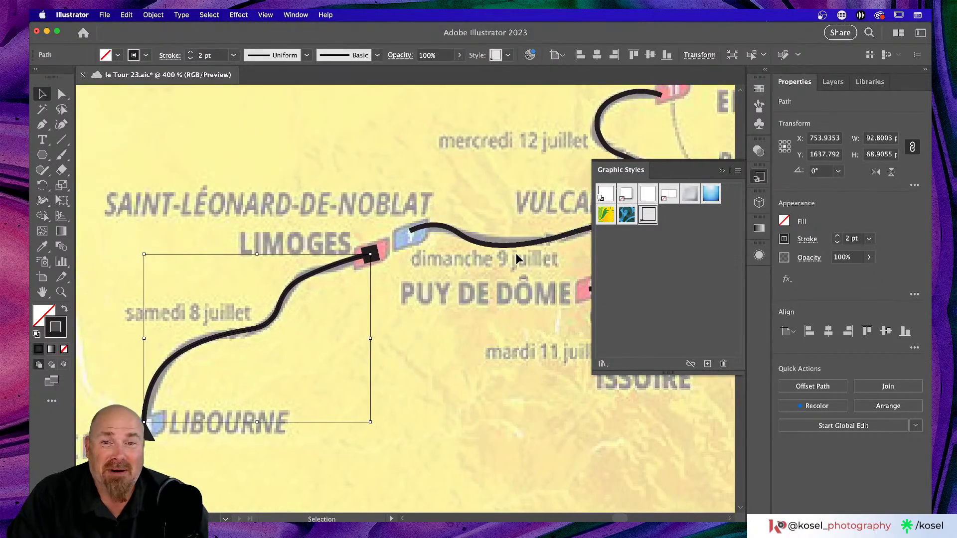
click(521, 244)
click(650, 217)
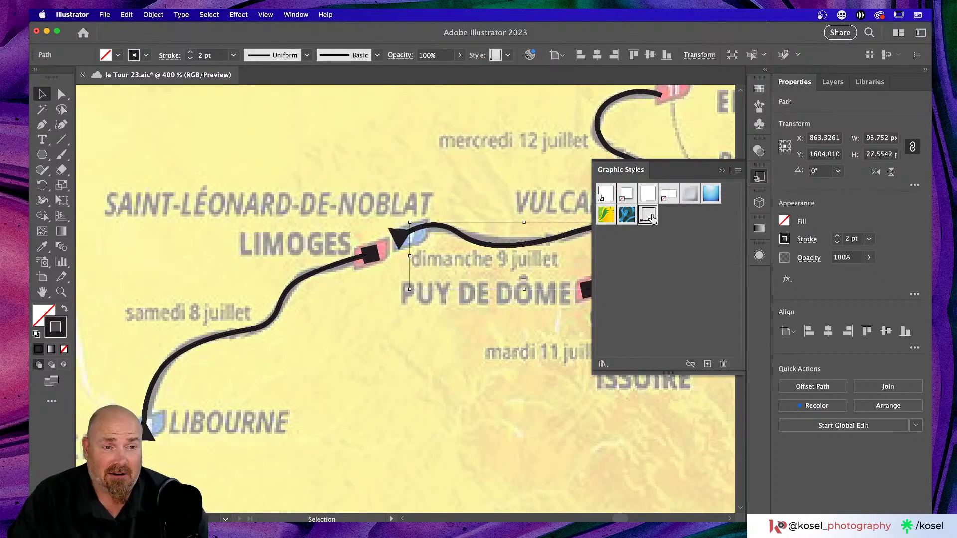
Apply the saved arrowhead graphic style to the Clermont-Ferrand to Moulins route and the Vulcania to Issoire route
scroll(472, 363, right, 10)
scroll(473, 362, up, 3)
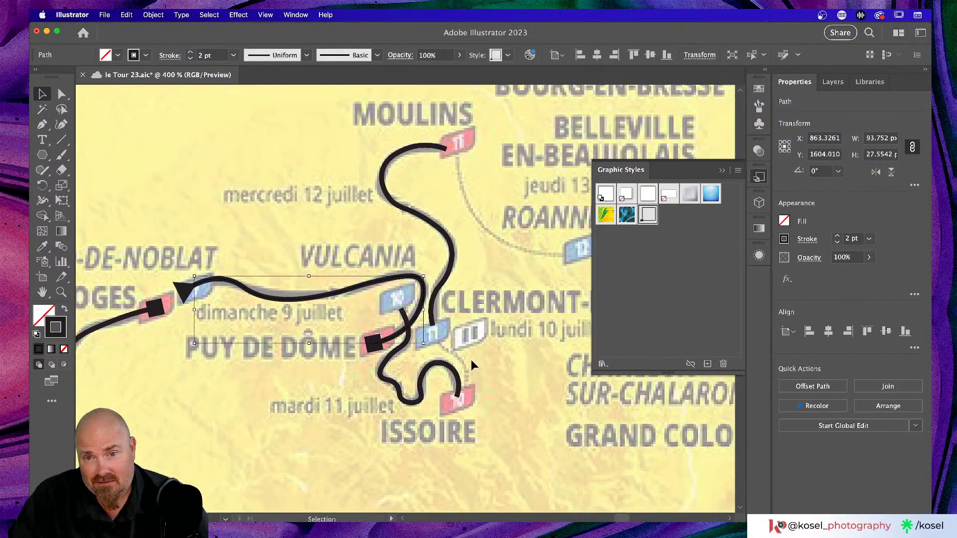
click(455, 244)
click(453, 252)
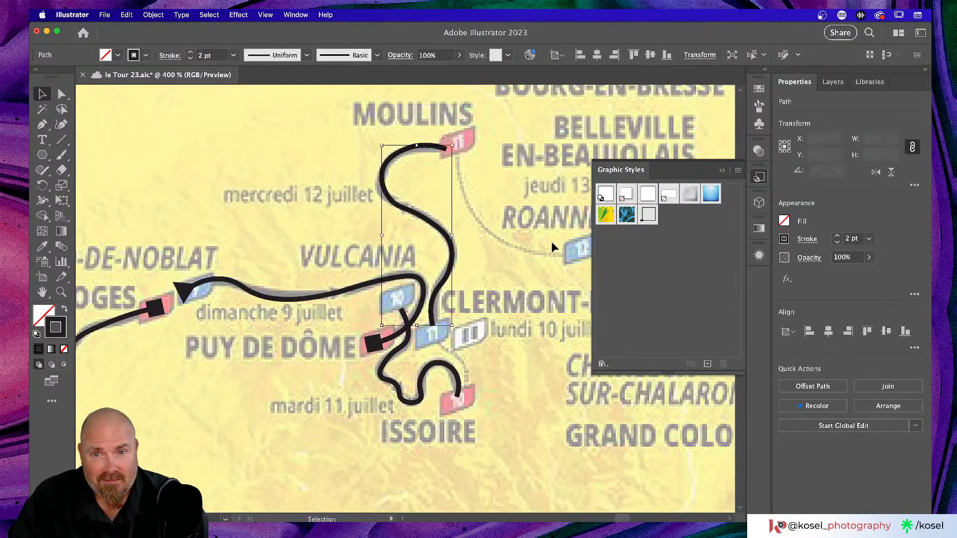
click(649, 216)
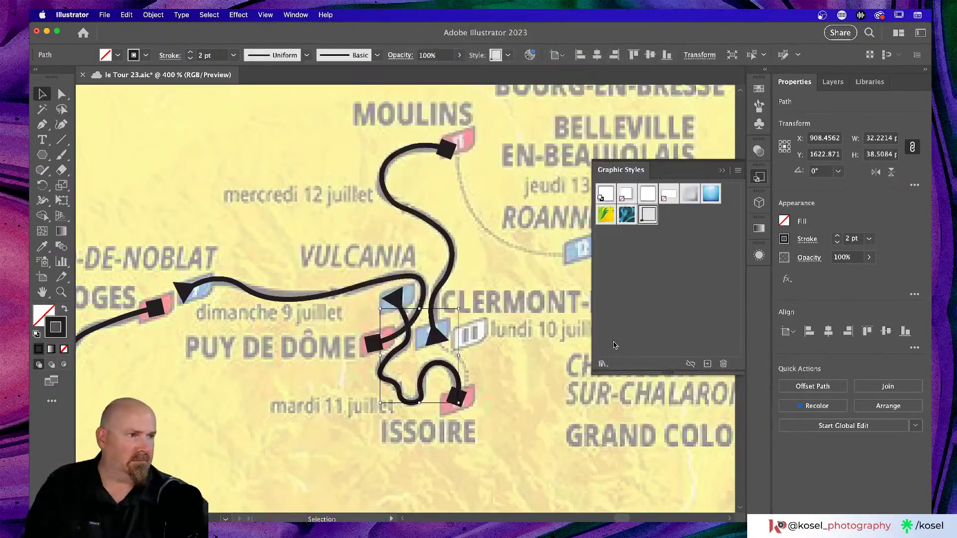
Apply the saved arrowhead graphic style to the stage 12 route from Roanne to Belleville-en-Beaujolais
scroll(529, 377, up, 2)
scroll(529, 377, right, 10)
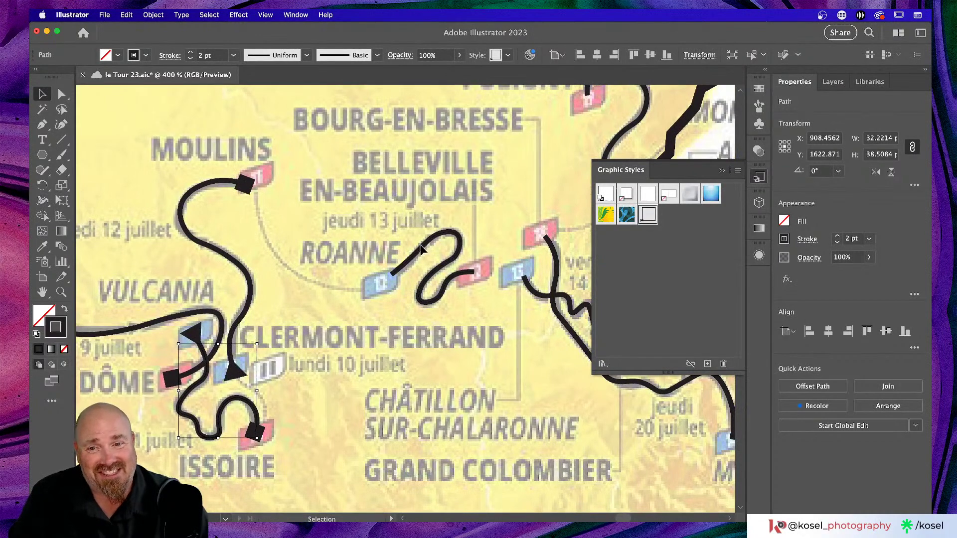
click(423, 248)
click(649, 215)
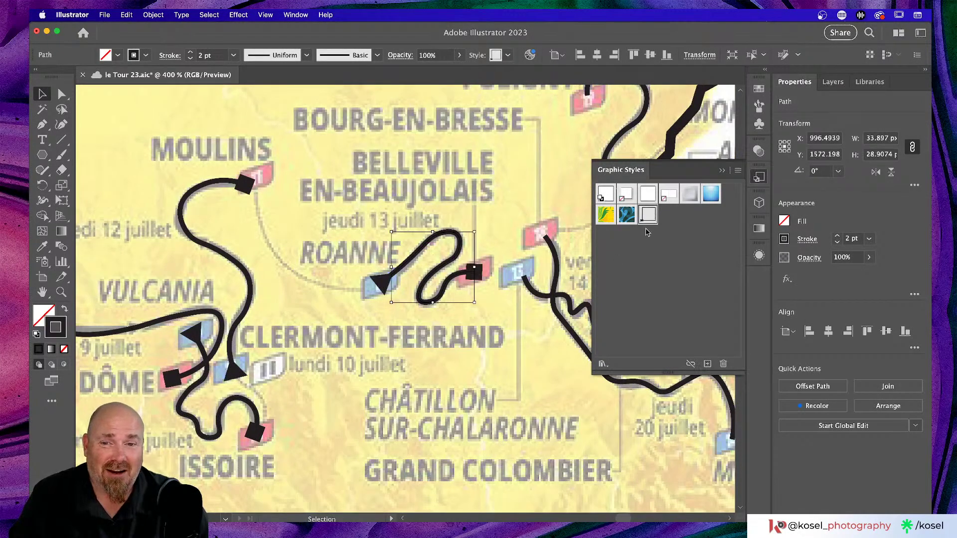
Apply the saved arrowhead graphic style to the Châtillon-sur-Chalaronne to Grand Colombier route and the Moûtiers to Bourg-en-Bresse route
scroll(553, 330, right, 4)
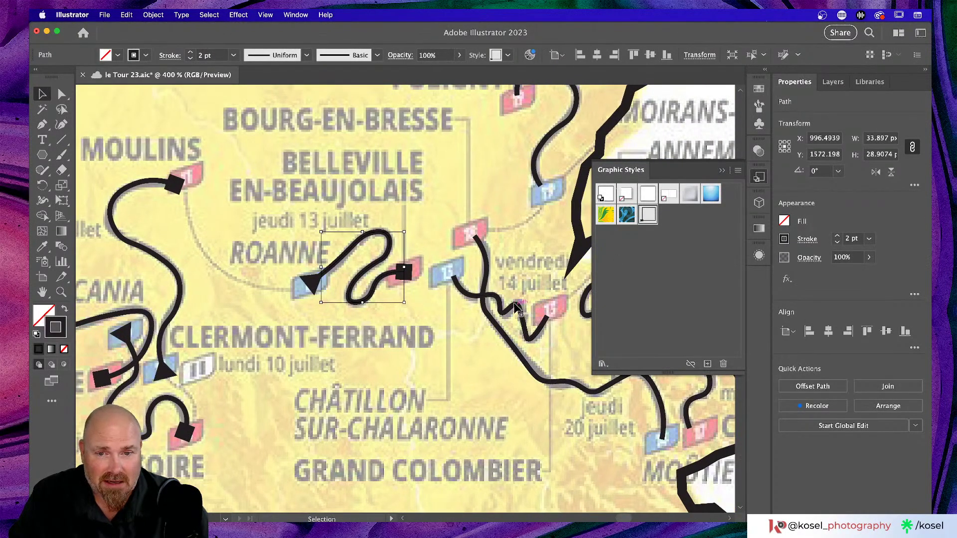
click(529, 326)
click(649, 216)
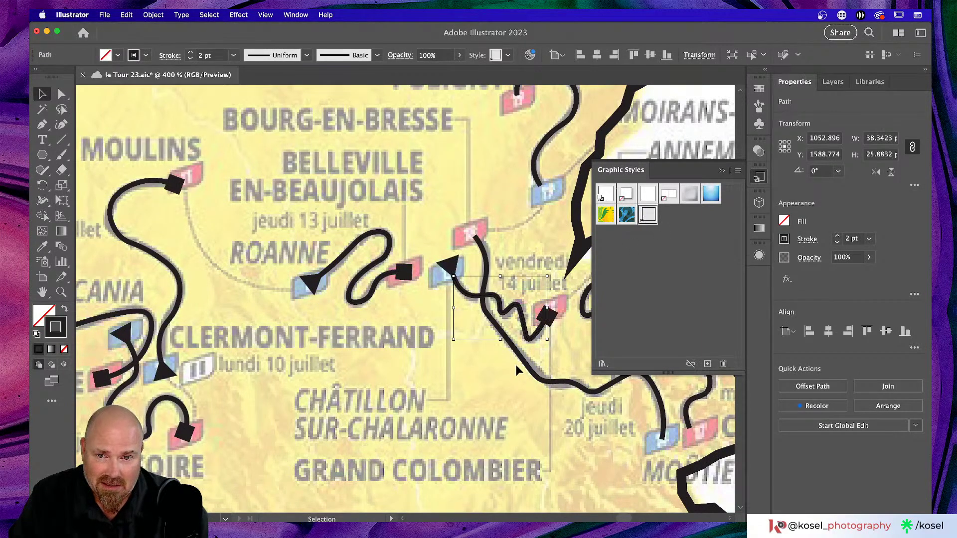
click(530, 372)
click(649, 215)
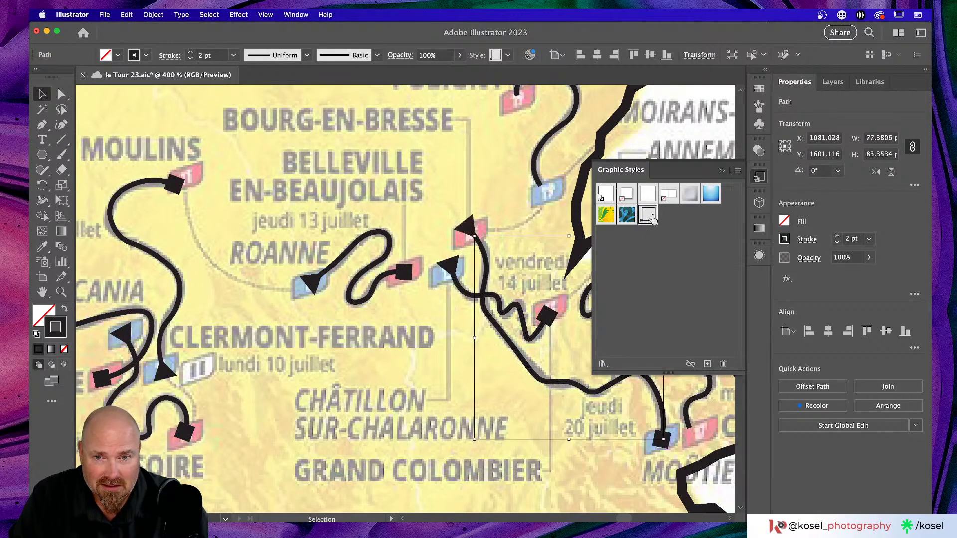
Swap the start and end arrowheads on the stage 18 route so the triangle sits at Moûtiers and the square at Bourg-en-Bresse
scroll(382, 327, right, 7)
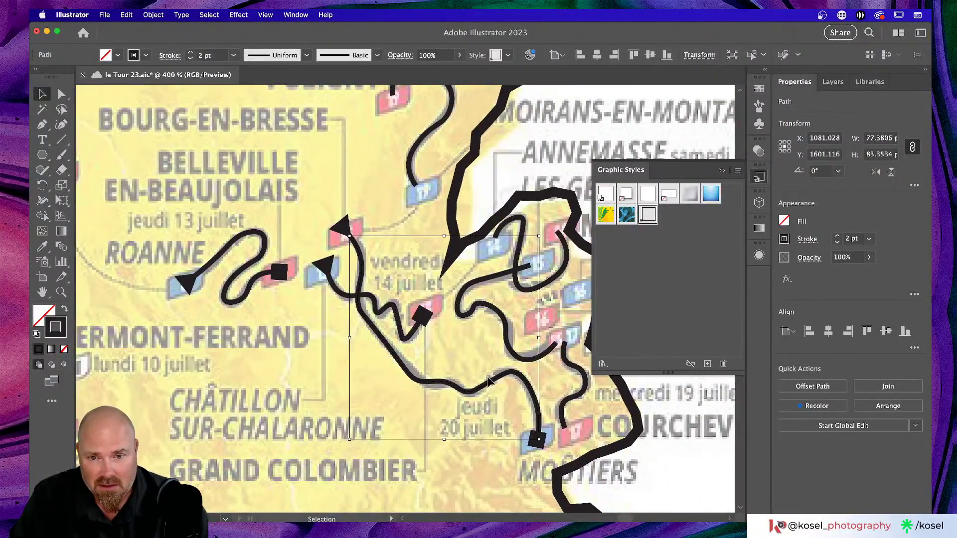
click(759, 255)
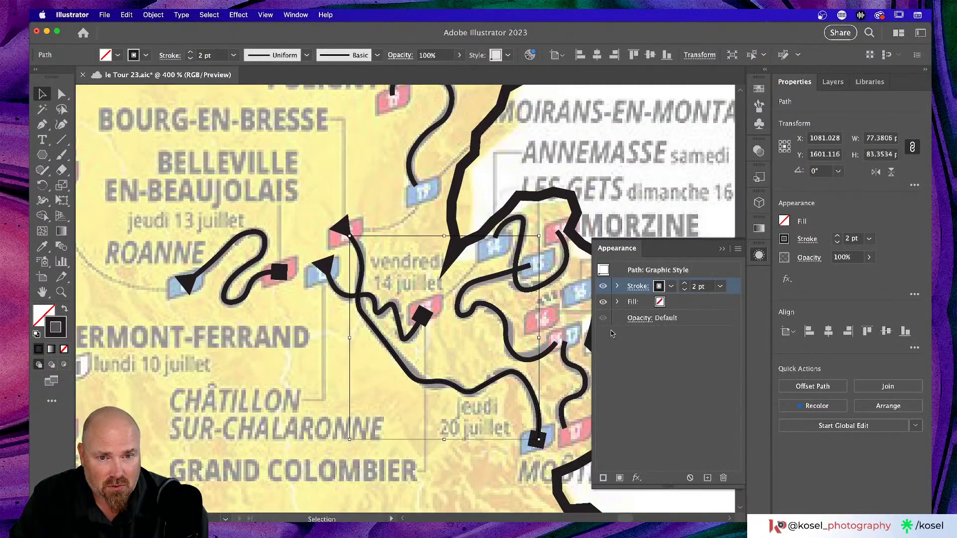
click(641, 319)
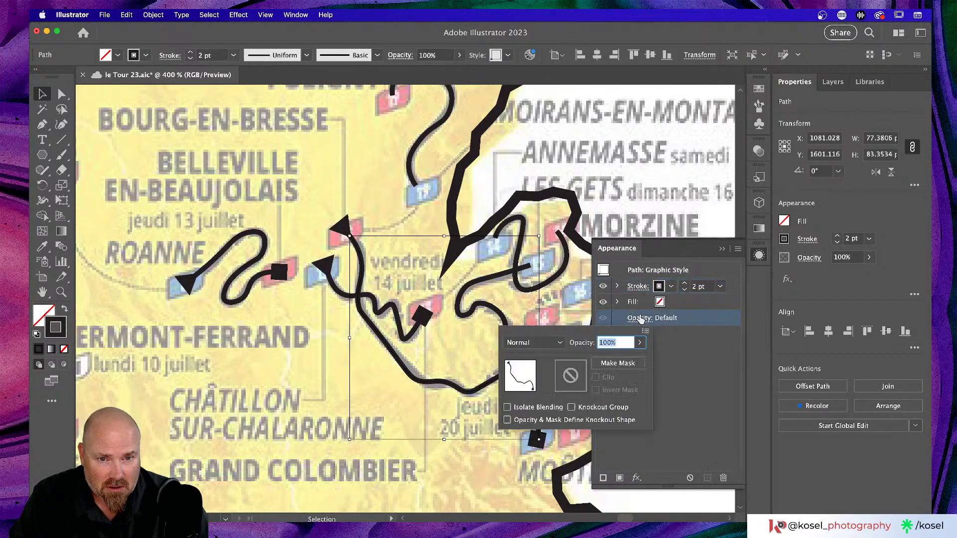
click(642, 287)
click(639, 286)
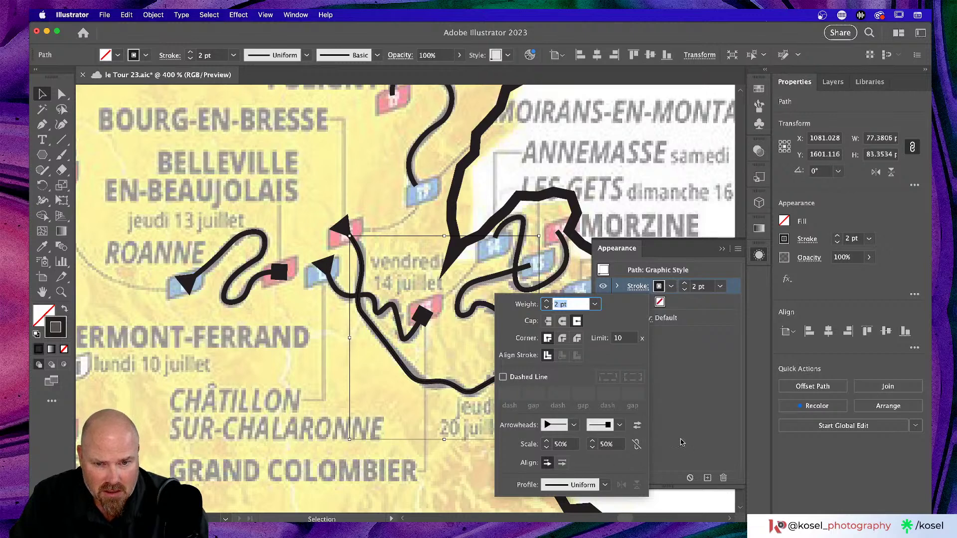
click(636, 424)
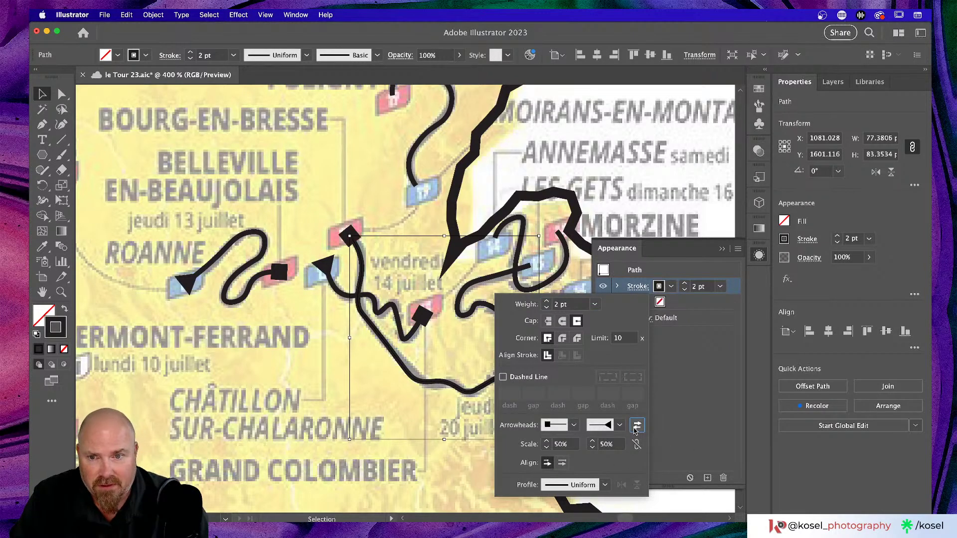
click(722, 249)
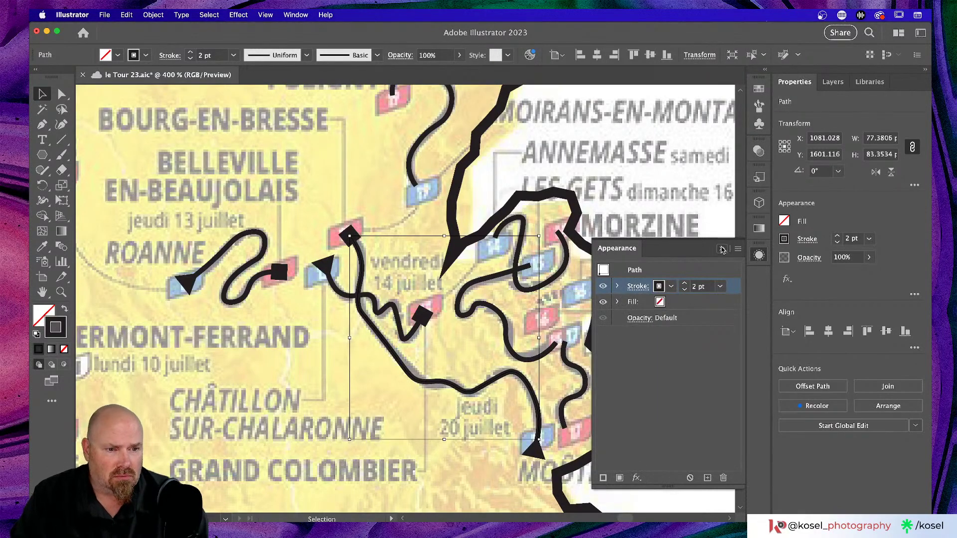
click(723, 249)
Apply the saved arrowhead graphic style to the stage 17 route ending at Courchevel
click(759, 177)
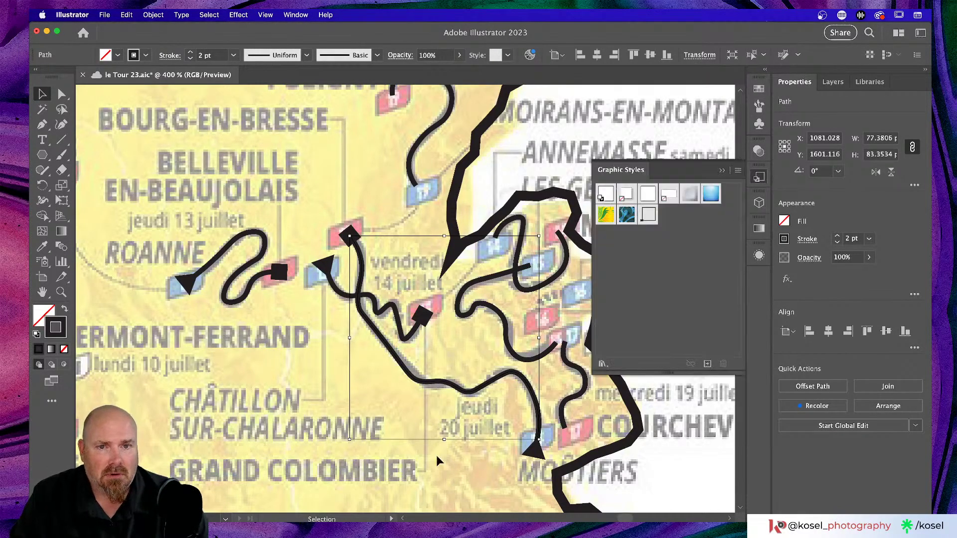
scroll(371, 483, right, 5)
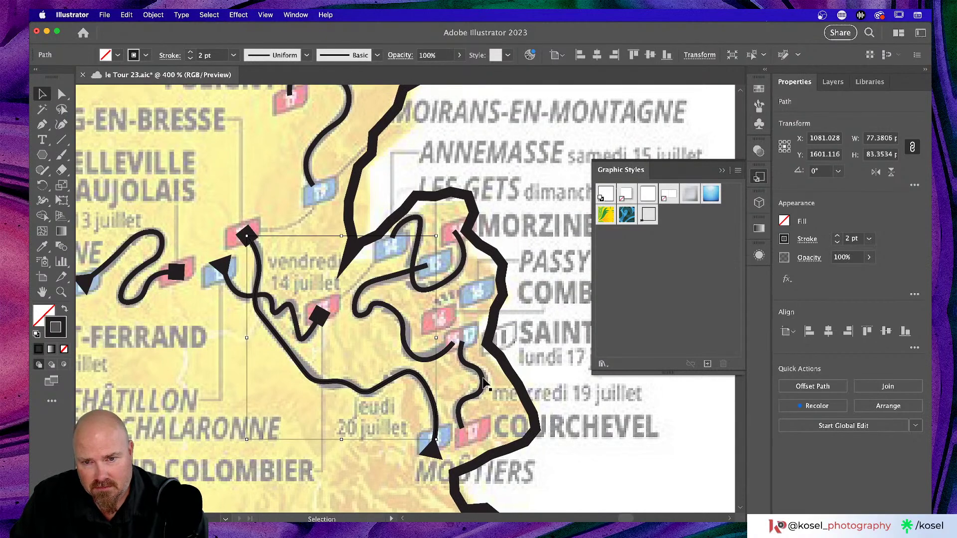
click(484, 384)
click(483, 385)
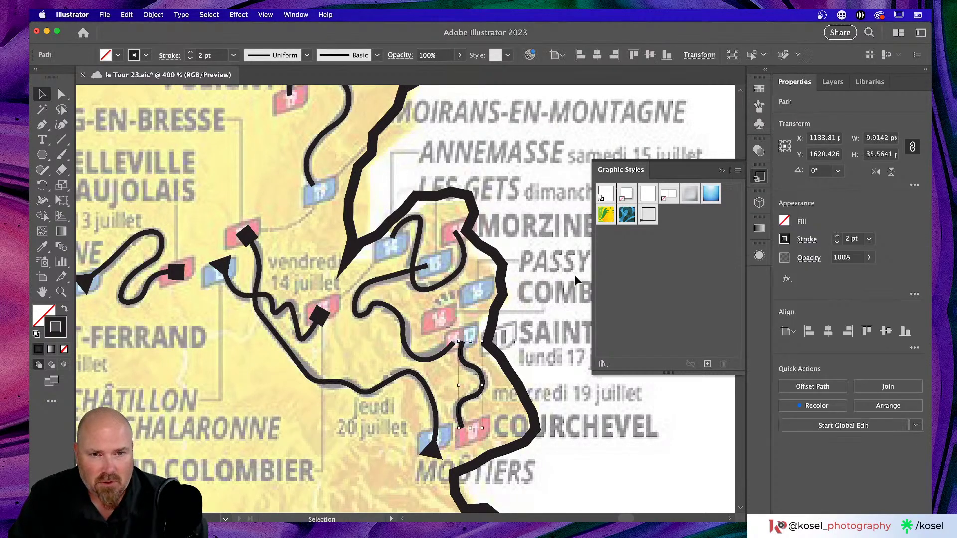
click(646, 216)
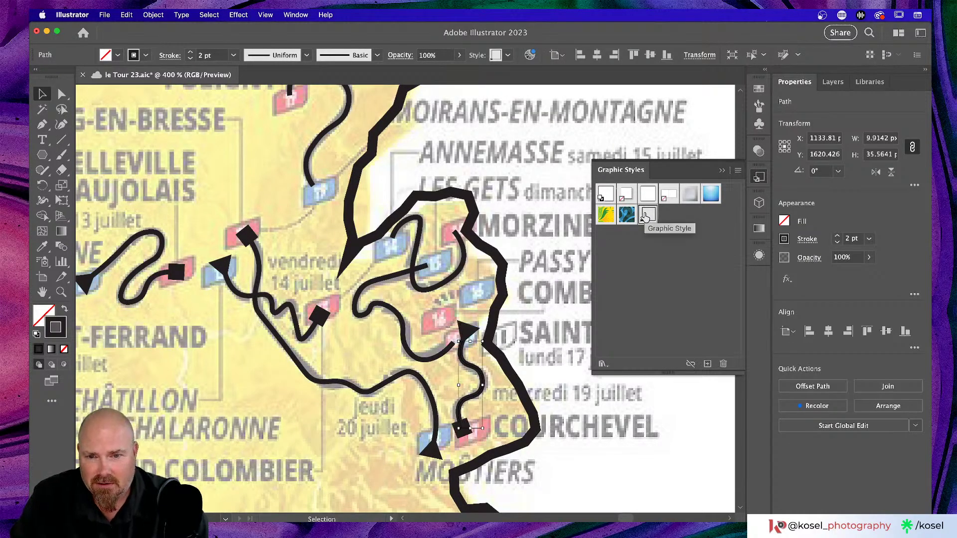
Apply the saved arrowhead graphic style to the stage 15 route from Les Gets and the stage 14 route from Annemasse to Morzine
click(401, 318)
click(648, 215)
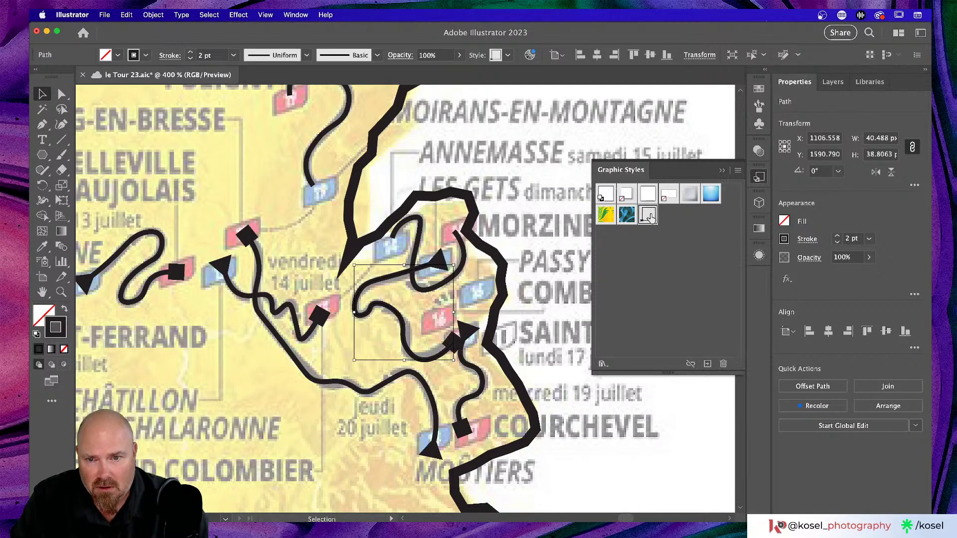
click(421, 229)
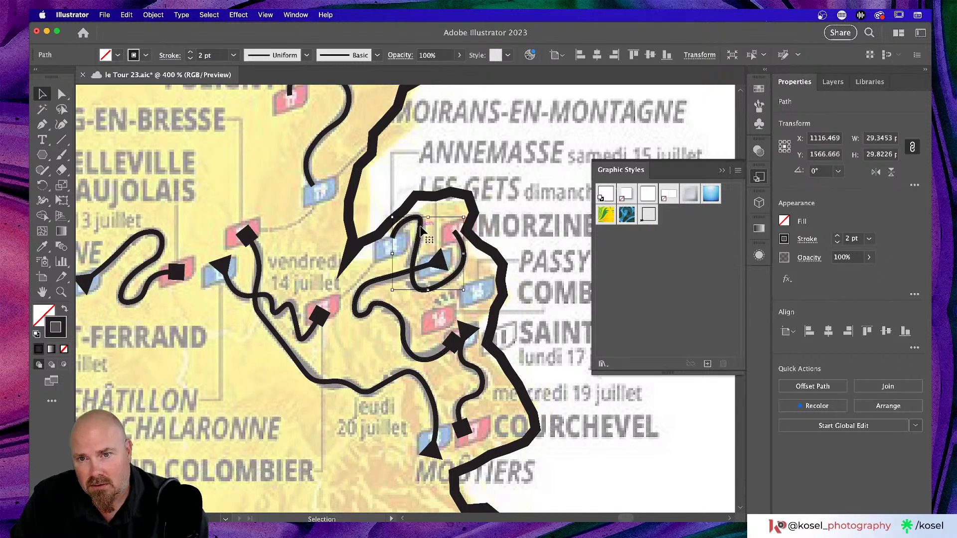
click(647, 215)
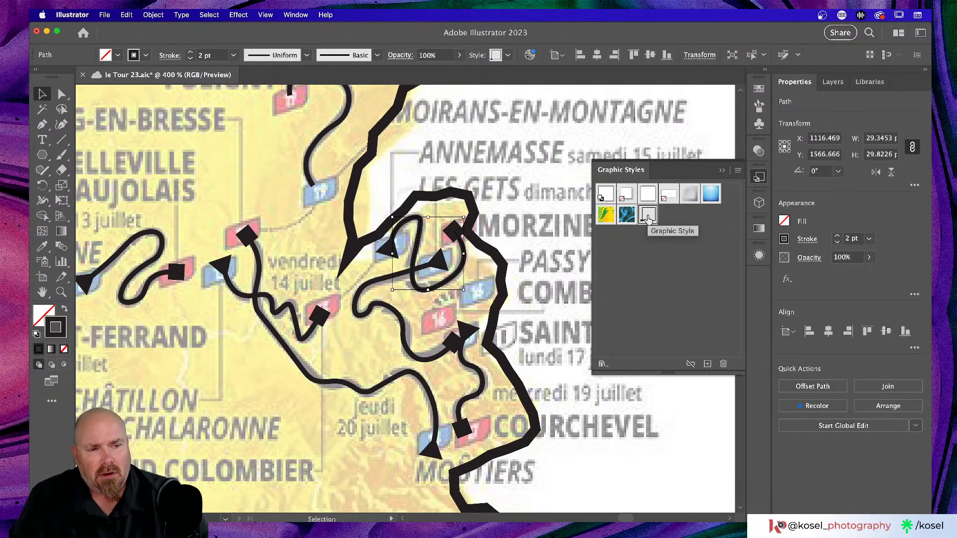
Swap the start and end arrowheads on the stage 17 route so the triangle sits at the Courchevel end
click(484, 378)
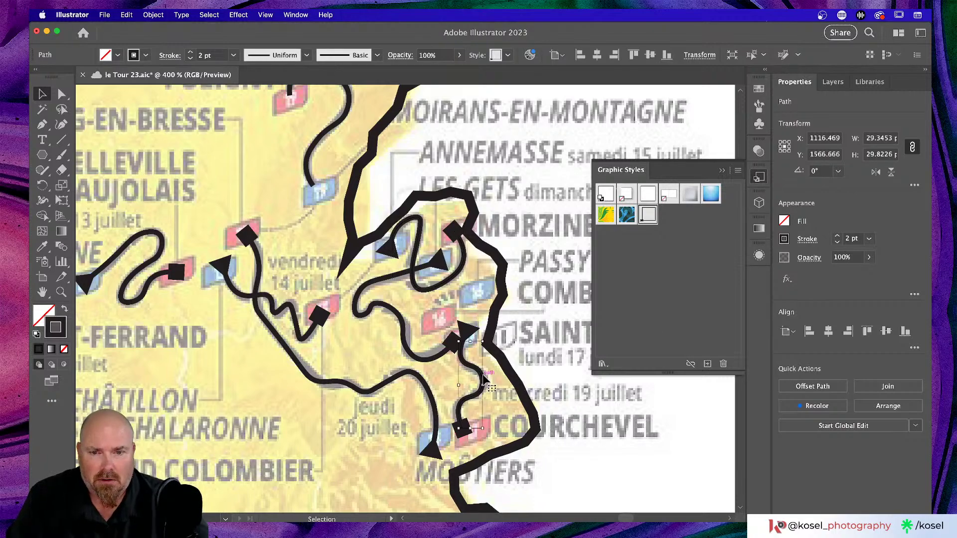
click(758, 255)
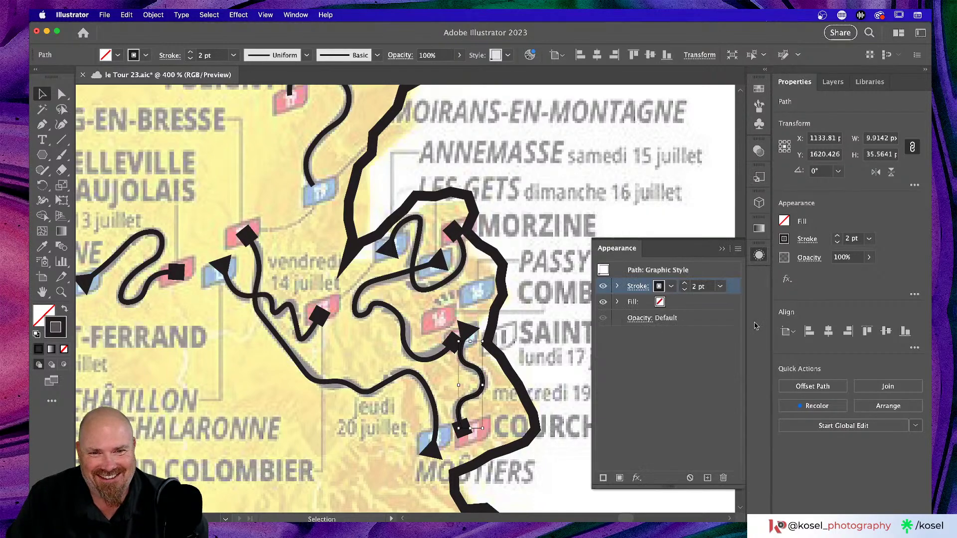
click(638, 286)
click(636, 425)
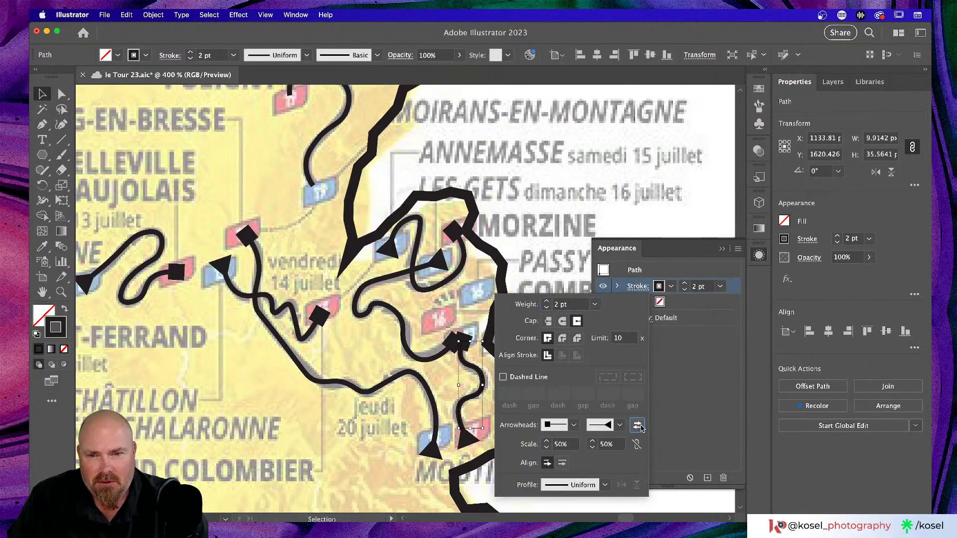
Swap the stage 17 route's start and end arrowheads again so the square sits at Courchevel and the triangle at the Saint-Gervais end
click(722, 248)
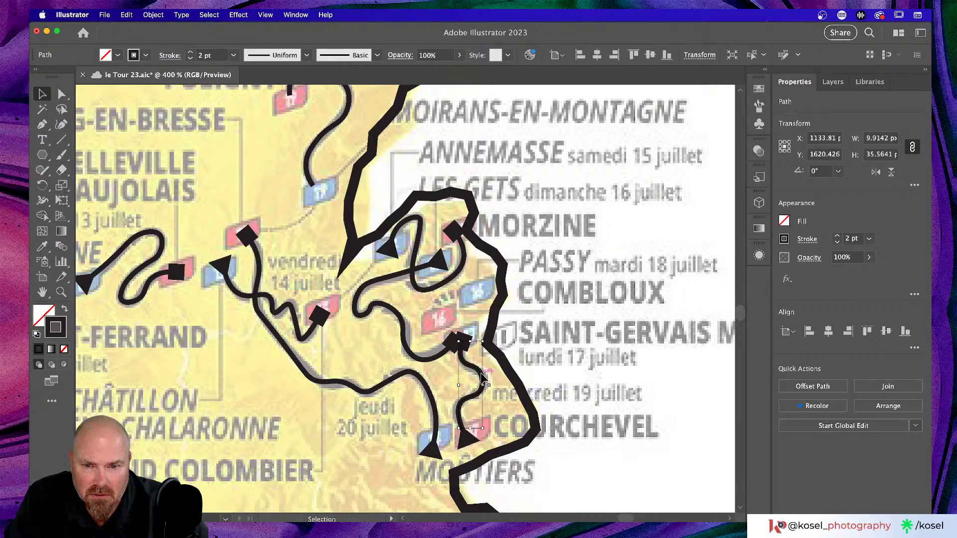
click(759, 255)
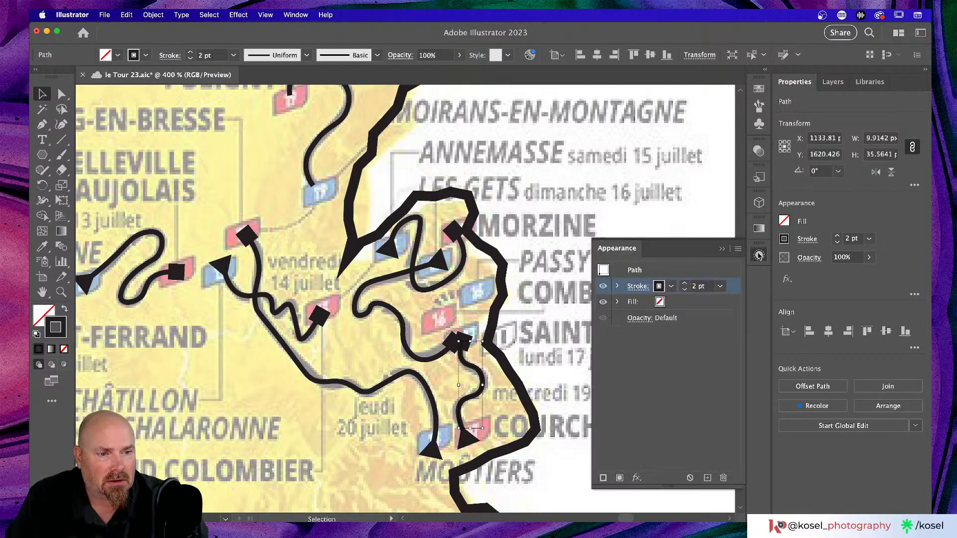
click(638, 286)
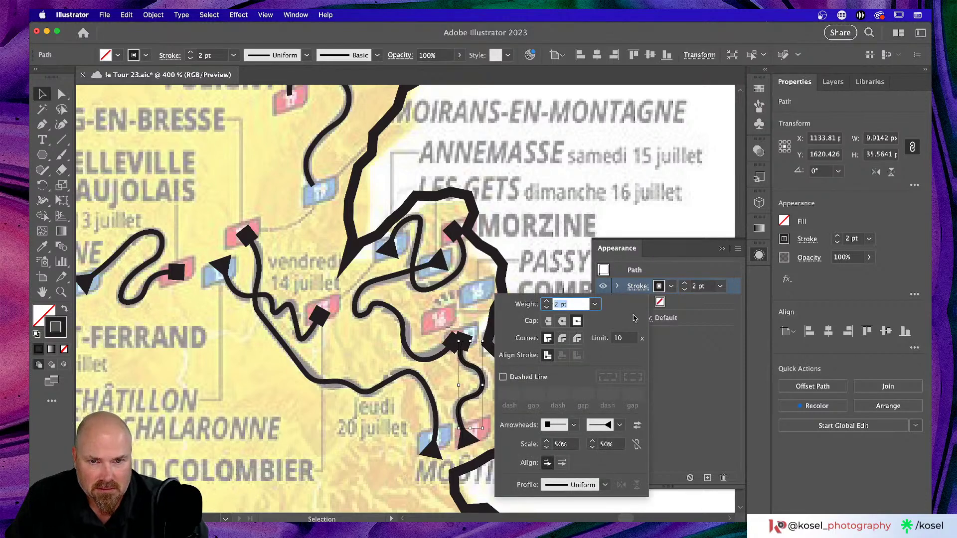
click(637, 425)
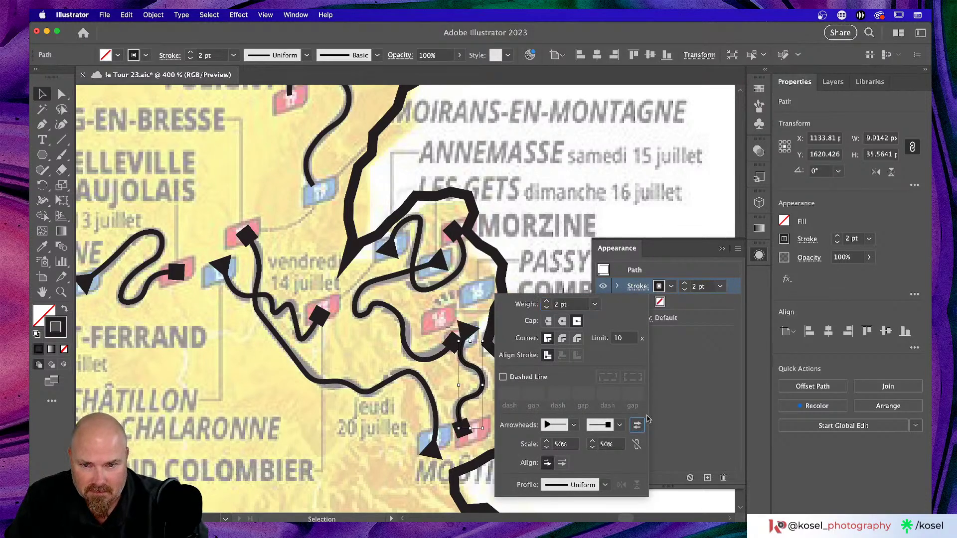
click(673, 252)
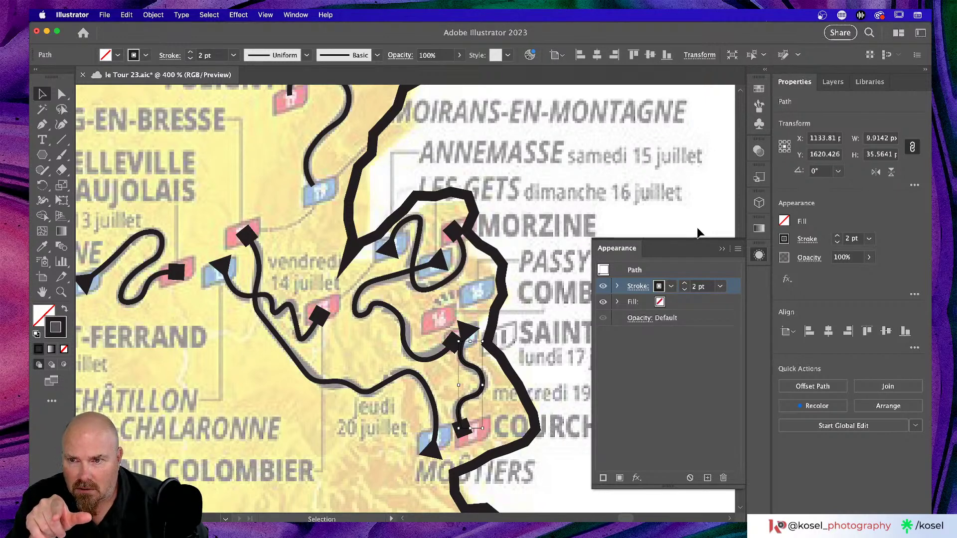
Apply the saved arrowhead graphic style to the stage 19 route from Moirans-en-Montagne to Poligny
scroll(425, 232, left, 5)
scroll(425, 232, up, 3)
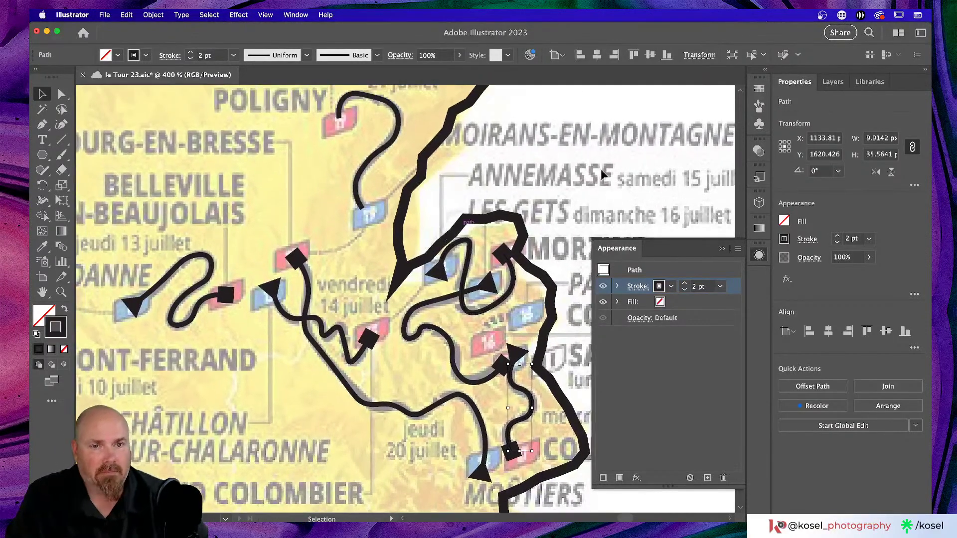
click(758, 176)
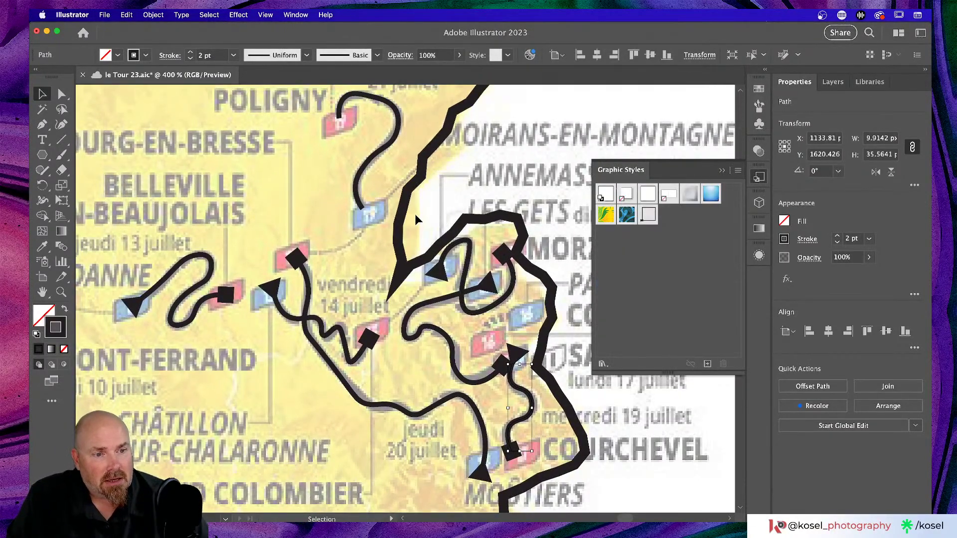
scroll(418, 213, up, 4)
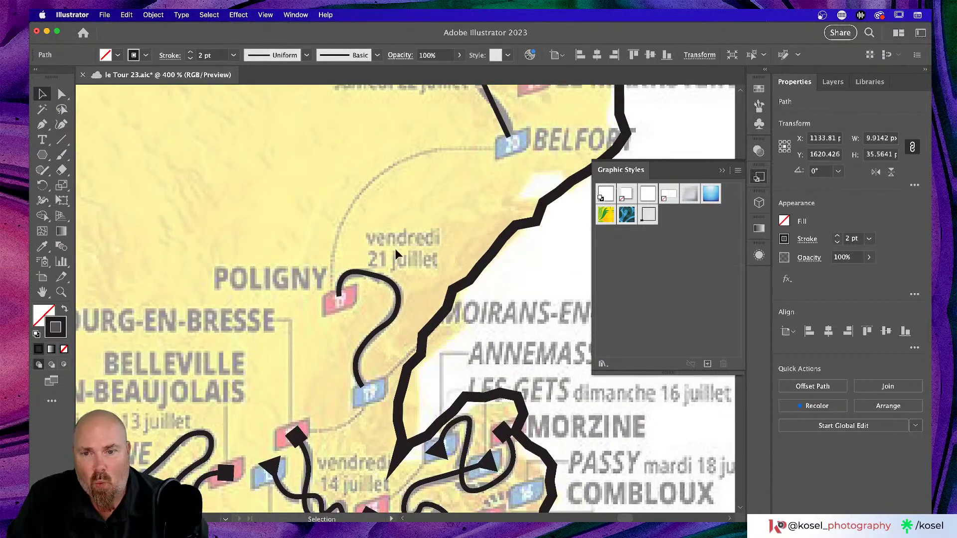
scroll(394, 249, down, 3)
click(401, 230)
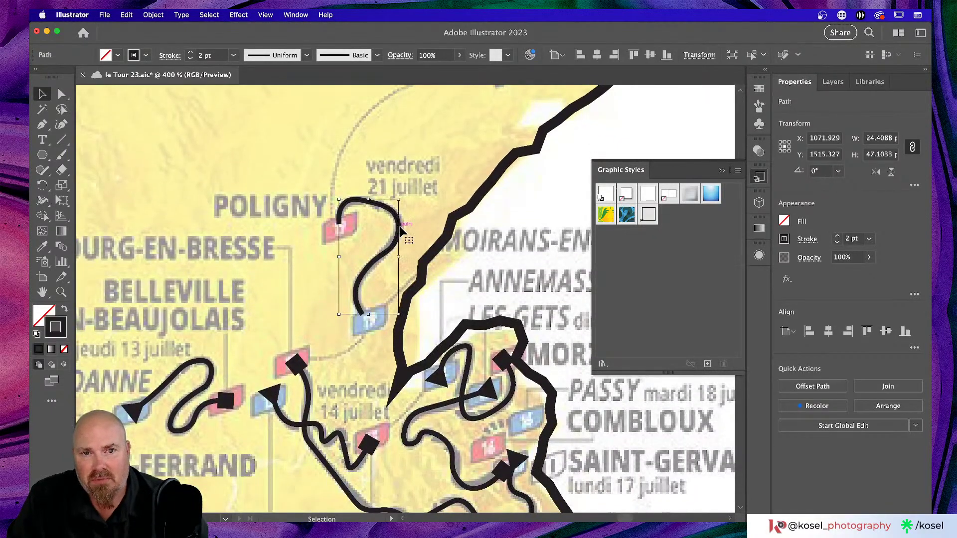
click(648, 215)
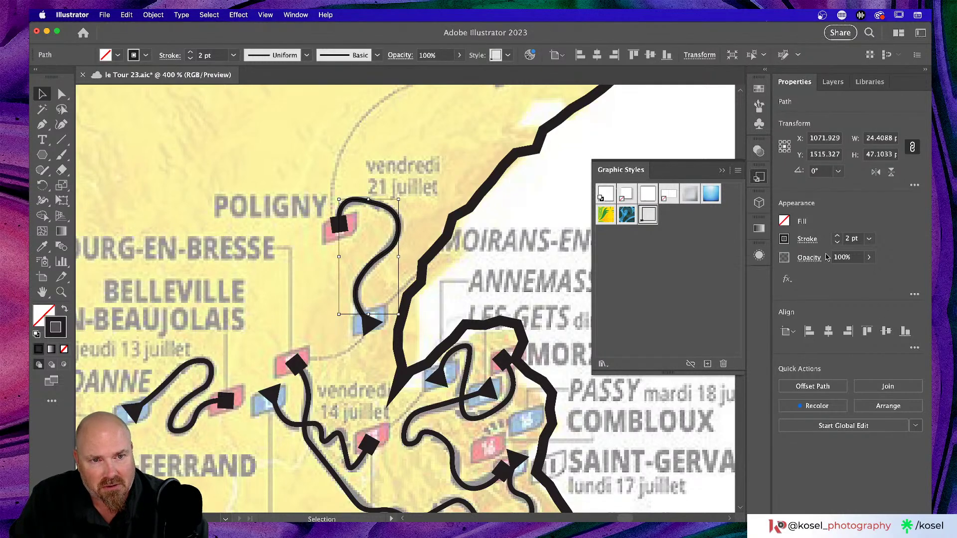
click(807, 239)
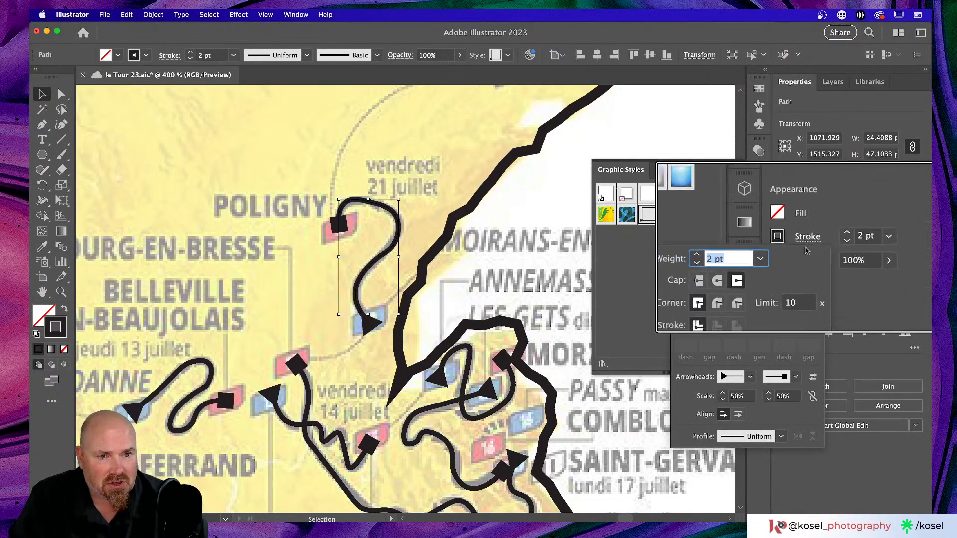
click(813, 378)
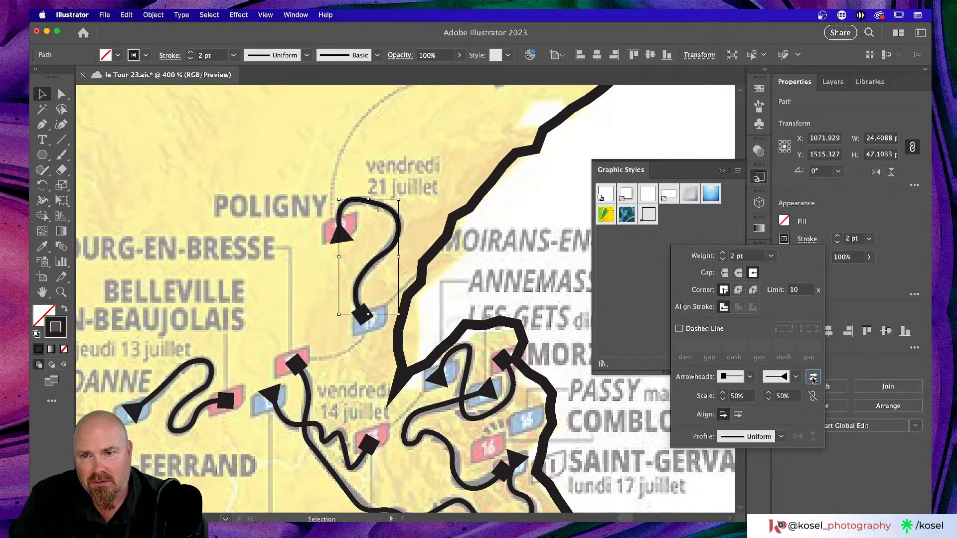
click(814, 378)
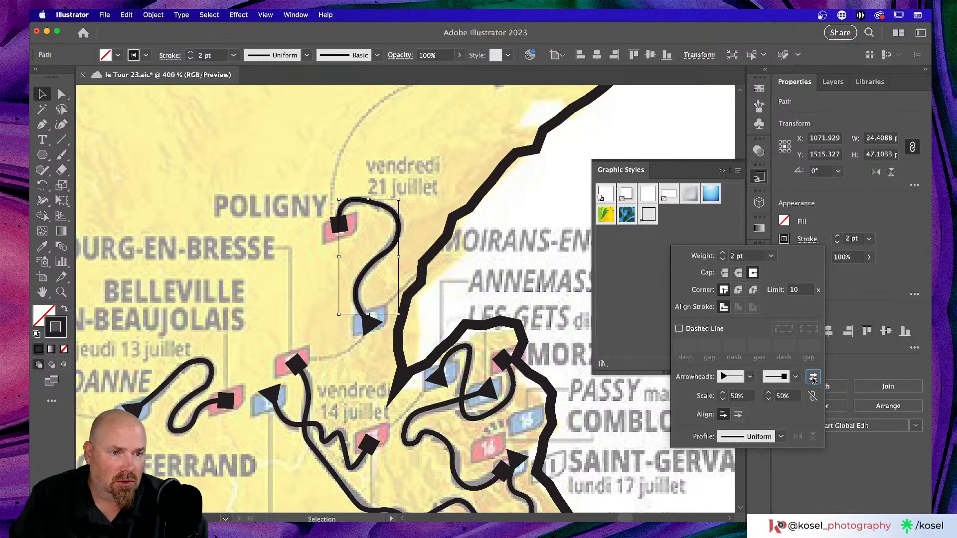
click(865, 284)
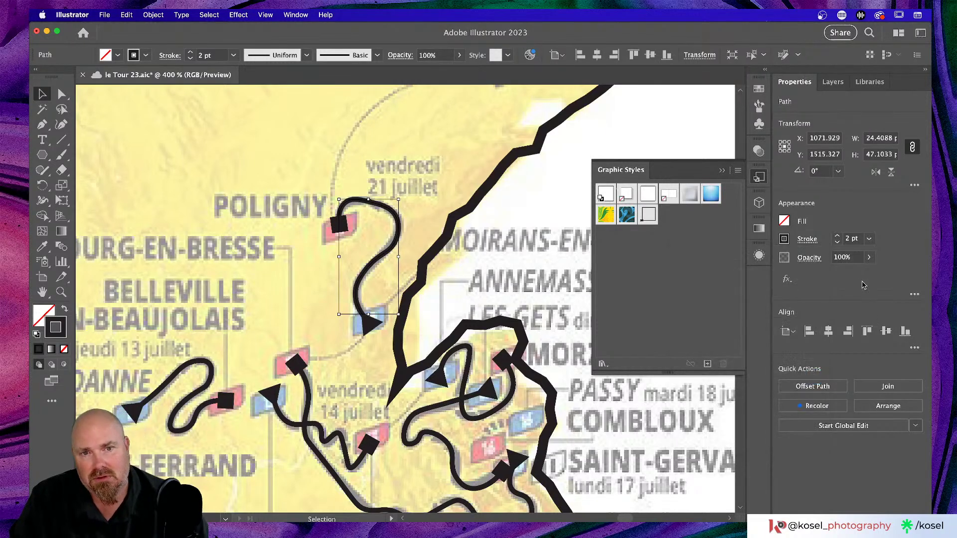
Apply the saved arrowhead graphic style to the stage 20 route from Belfort to Le Markstein
key(super+minus)
key(super+minus)
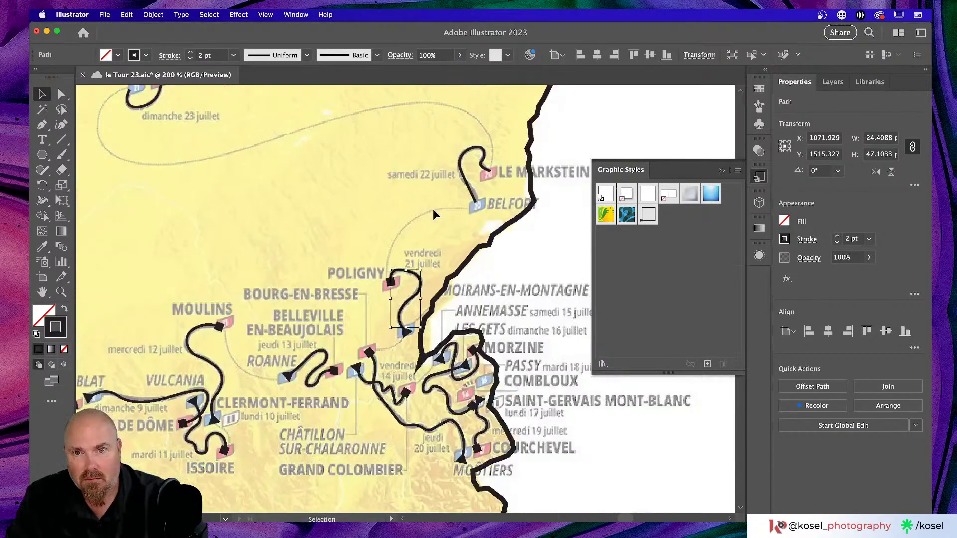
click(464, 180)
click(648, 218)
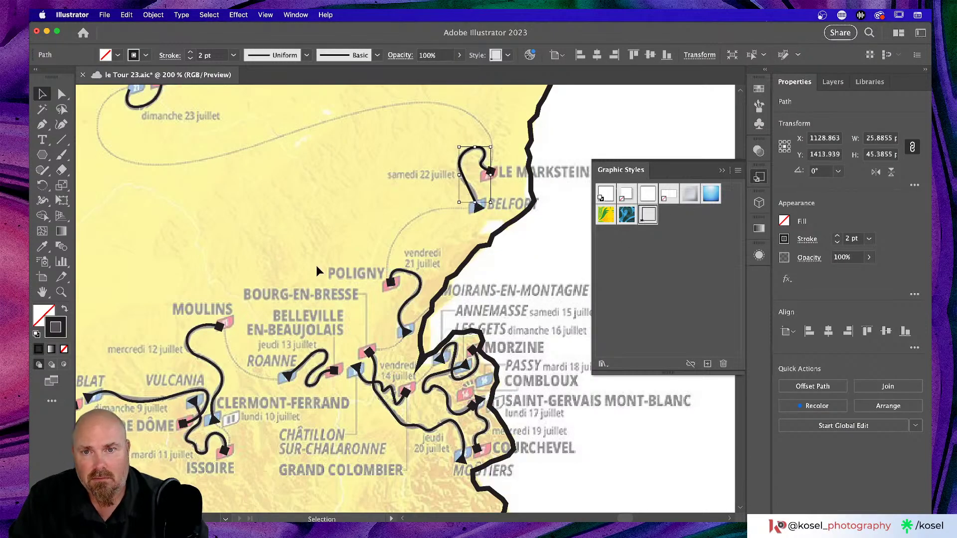
Apply the saved arrowhead graphic style to the stage 21 route from Saint-Quentin-en-Yvelines to Paris Champs-Élysées
scroll(277, 175, up, 5)
scroll(277, 175, left, 1)
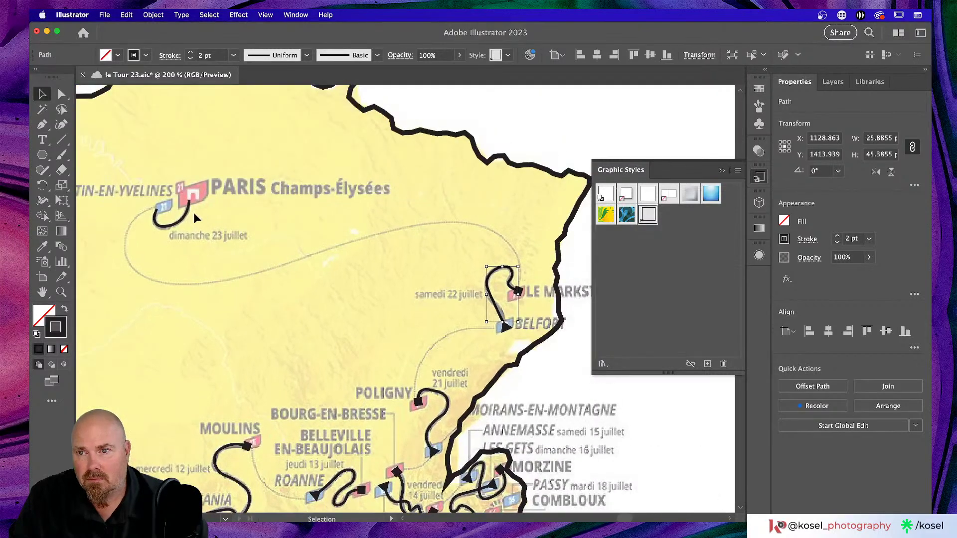
click(176, 222)
click(173, 224)
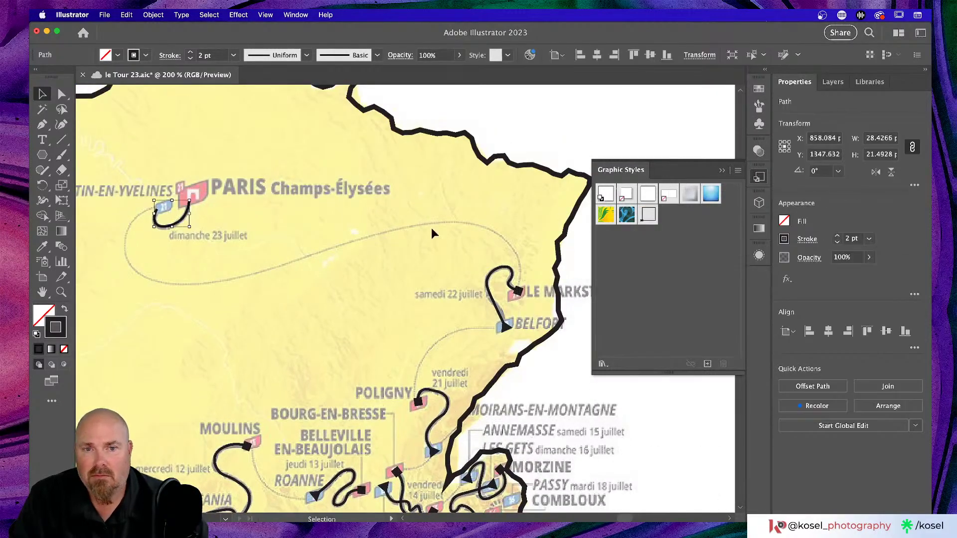
click(648, 221)
scroll(356, 282, left, 4)
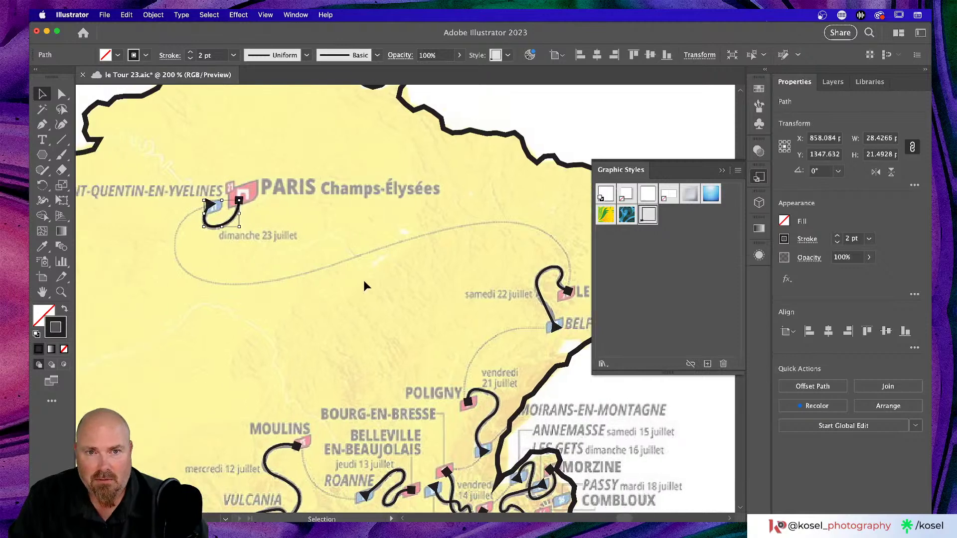
key(super+minus)
key(super+minus)
key(super+minus)
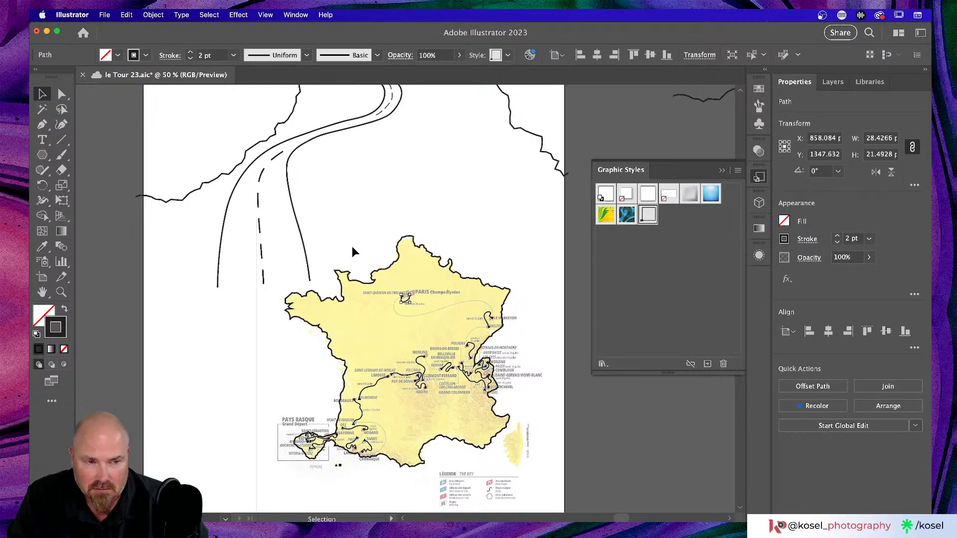
Close the graphic styles and hide the locked "route" reference image in Layer 1
click(721, 172)
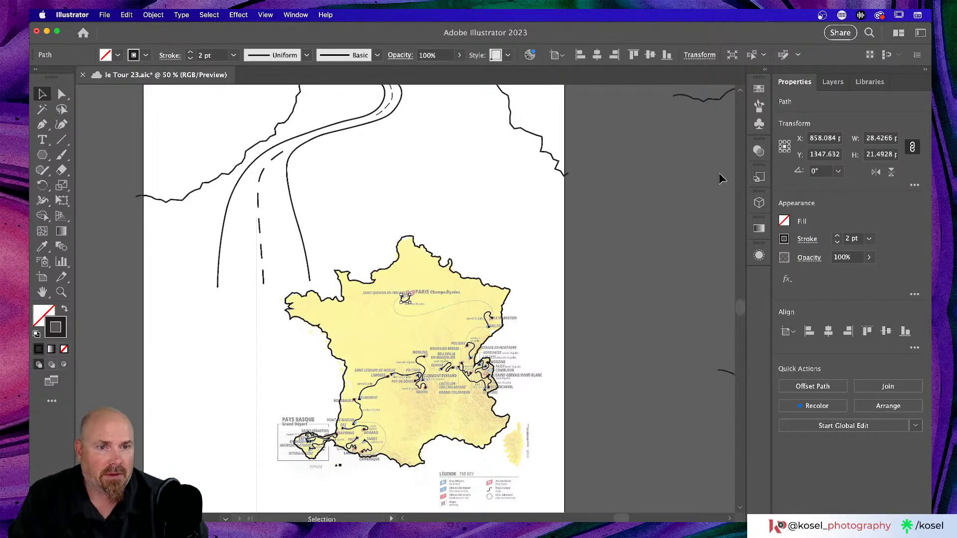
click(832, 82)
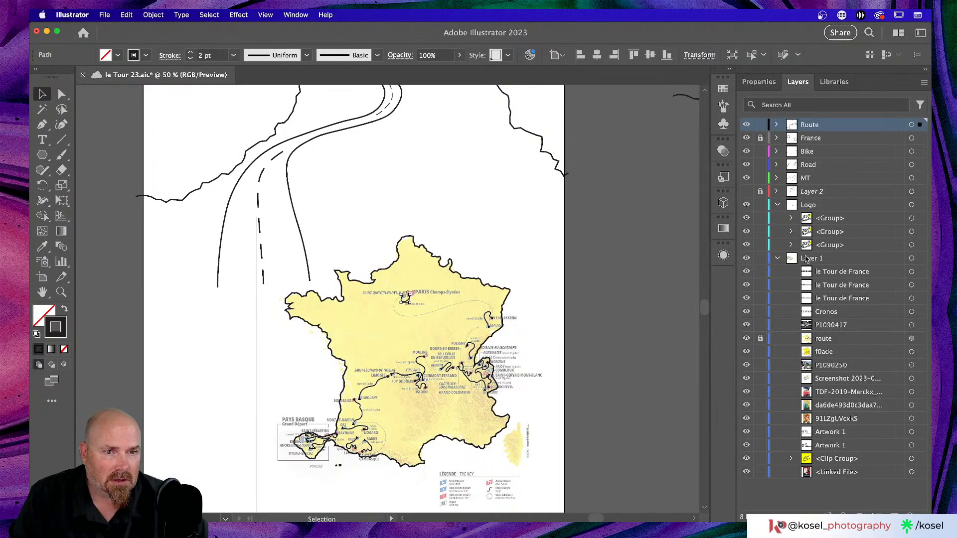
click(746, 338)
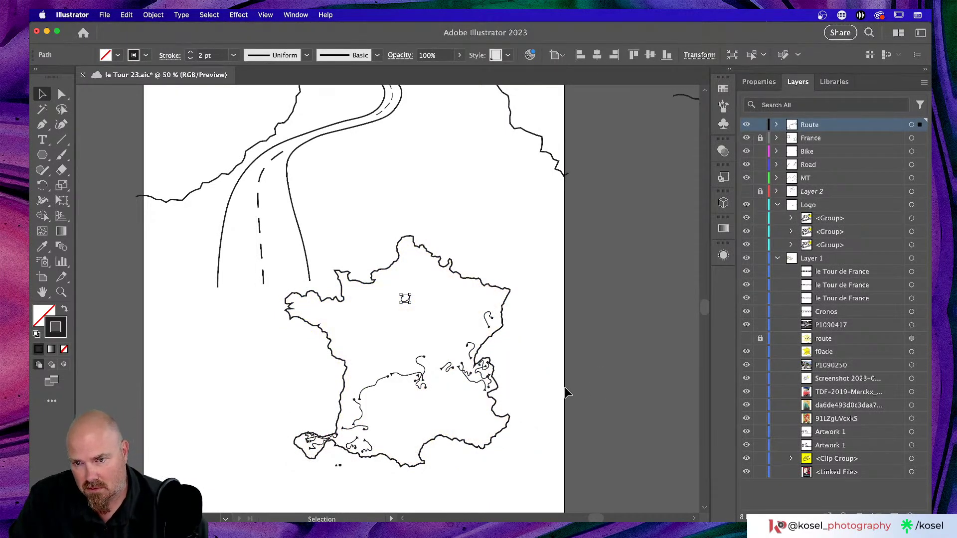
Delete the spare triangle and square markers below the southwest of the France map, and save the document
key(super+equal)
key(super+equal)
key(super+equal)
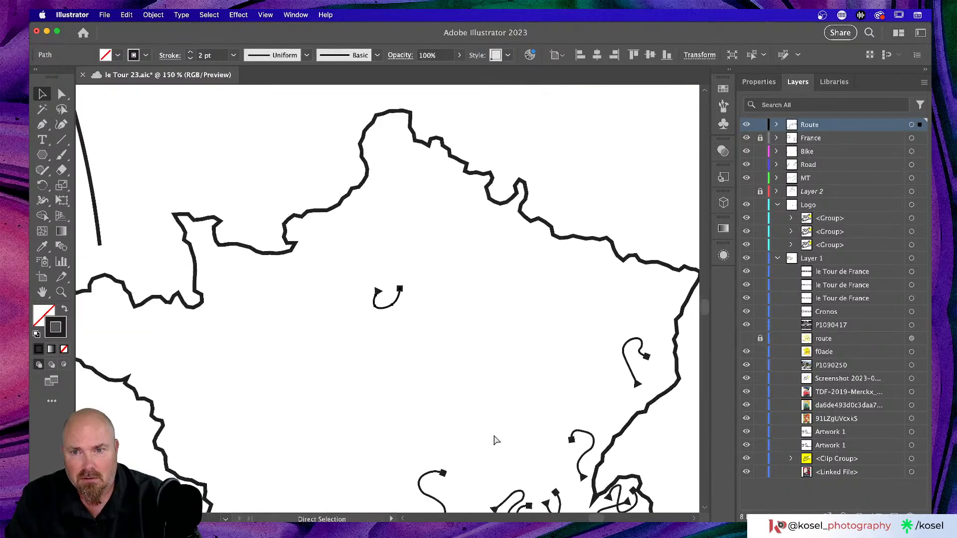
key(v)
scroll(458, 386, down, 8)
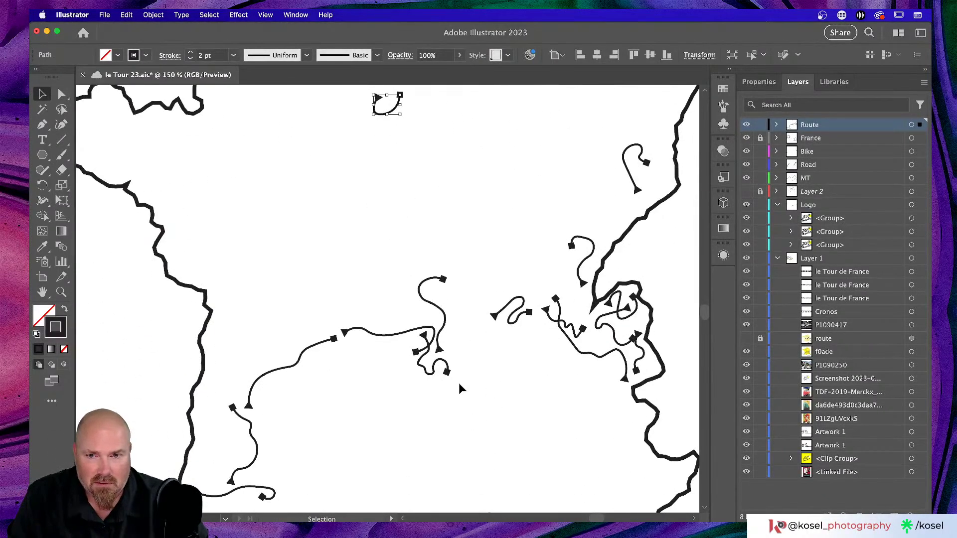
scroll(459, 383, down, 8)
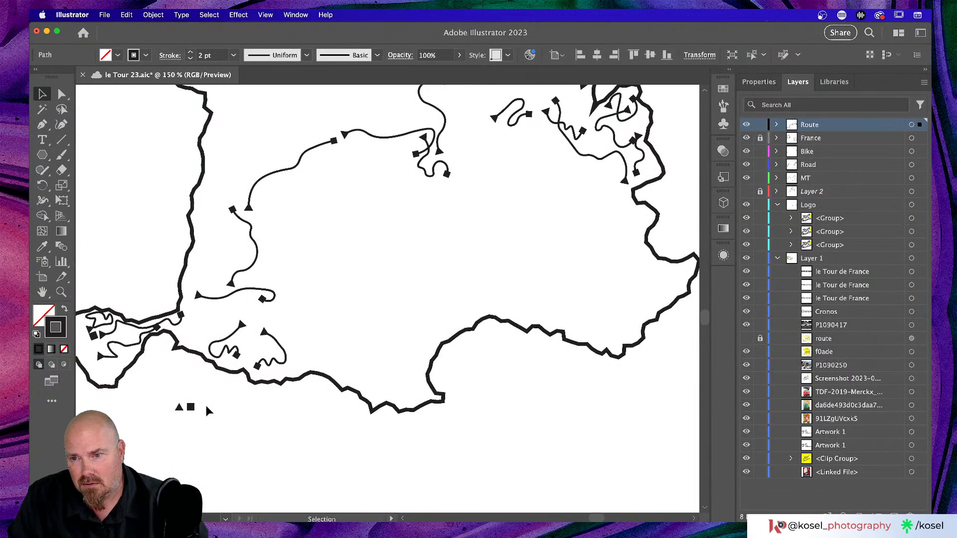
click(179, 408)
key(Delete)
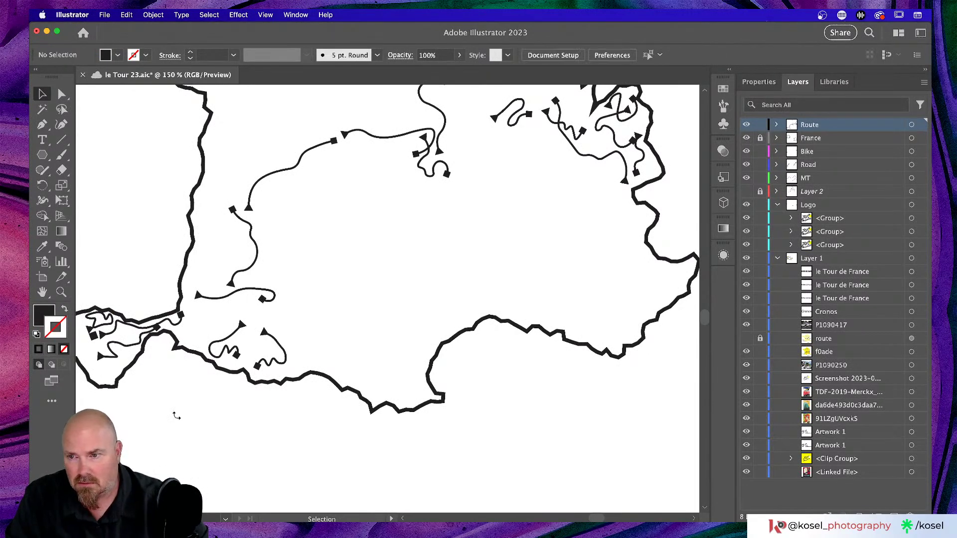
scroll(196, 413, left, 5)
key(super+s)
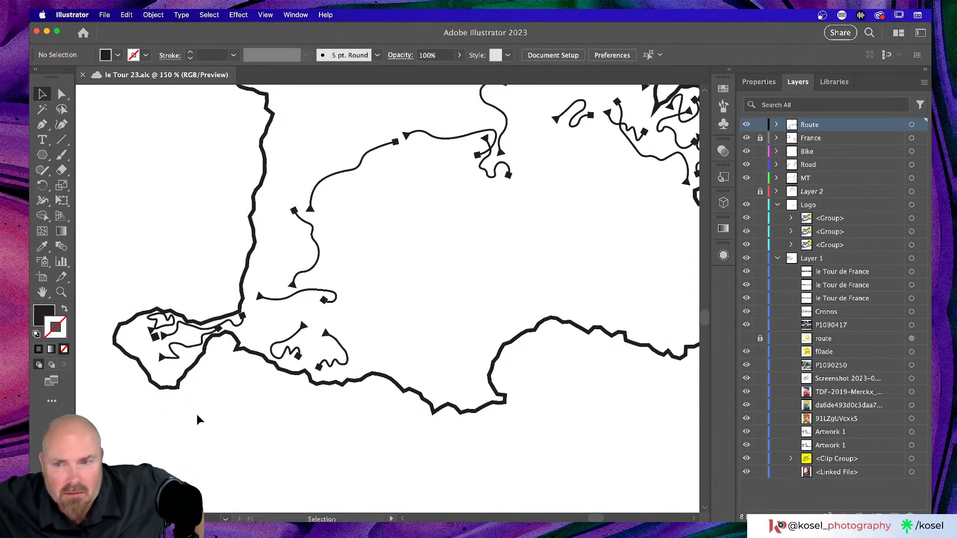
Lock the Route layer
key(super+minus)
key(super+minus)
key(super+minus)
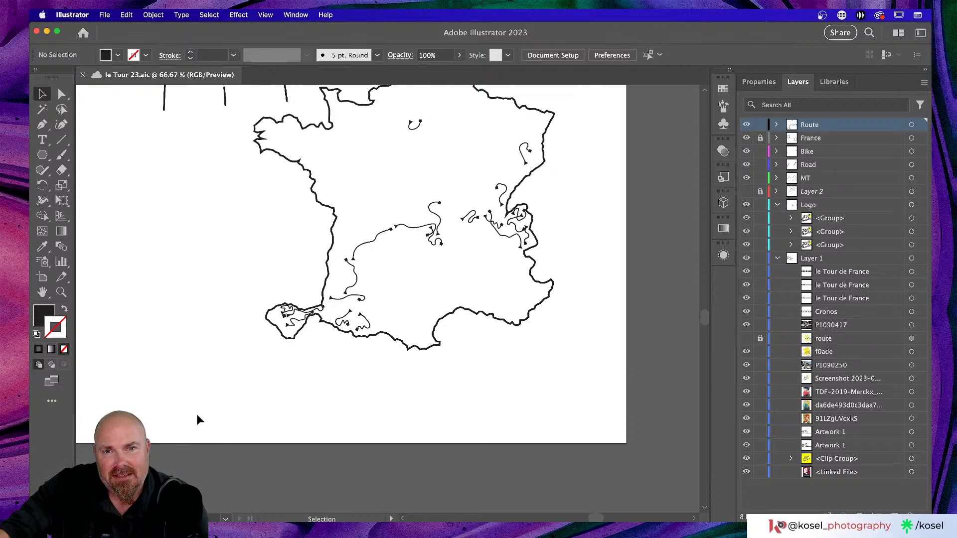
scroll(462, 366, up, 5)
scroll(462, 366, left, 3)
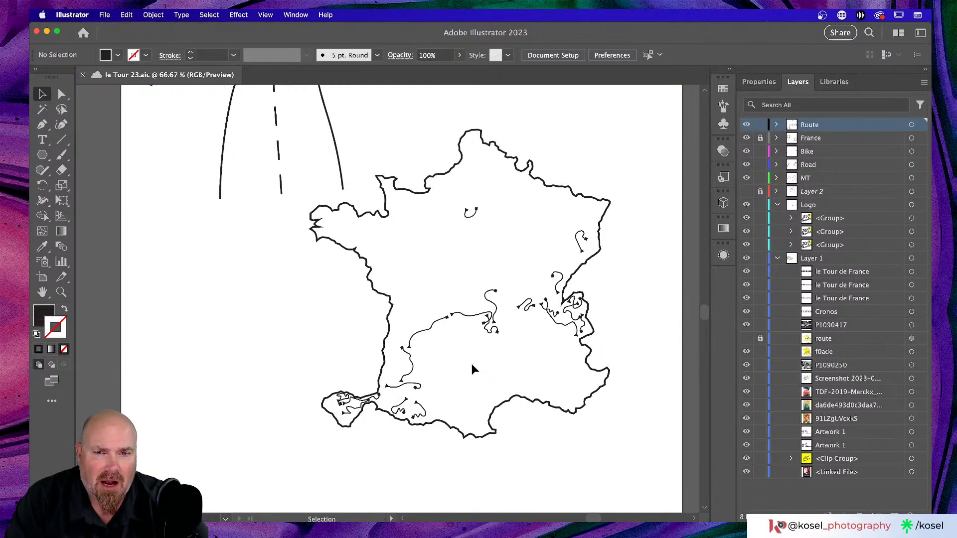
key(super+minus)
key(super+minus)
key(super+minus)
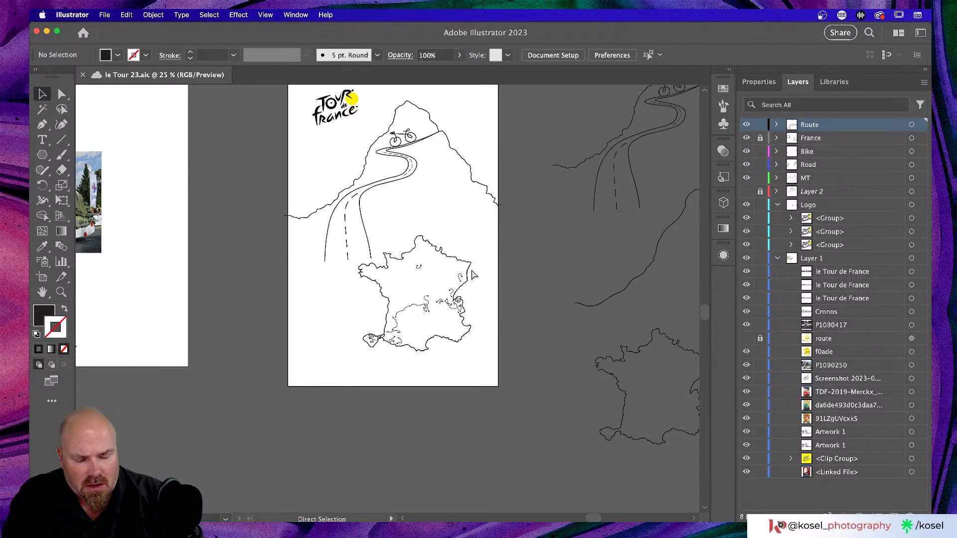
key(super+plus)
key(super+plus)
key(super+plus)
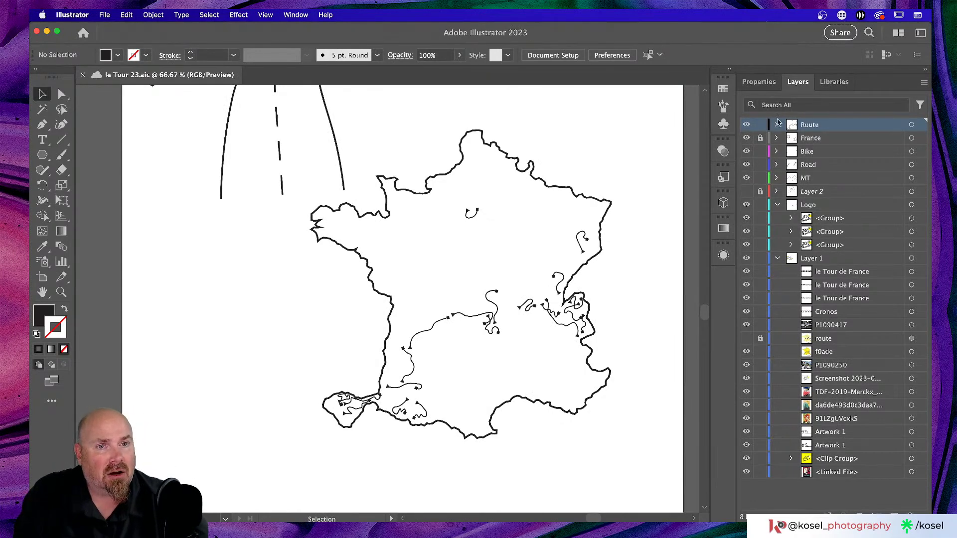
click(759, 125)
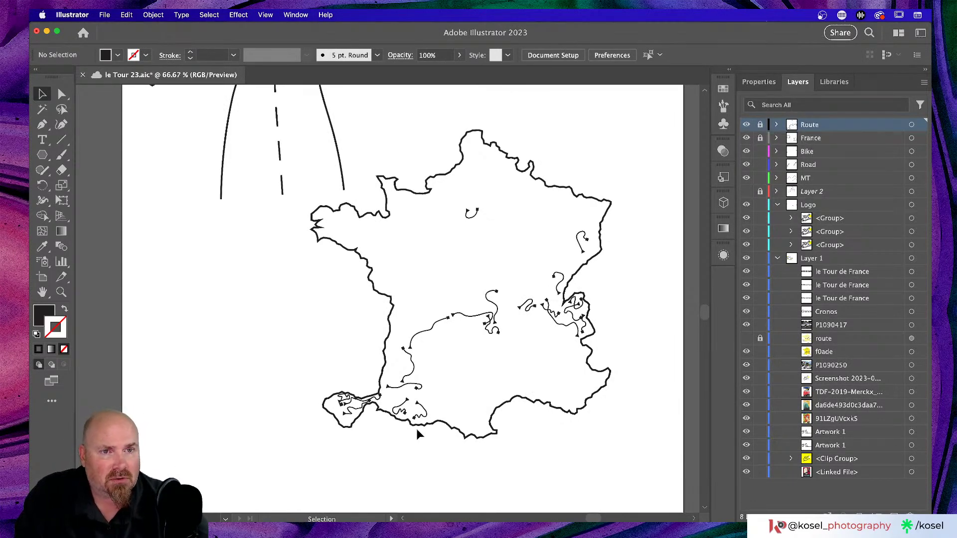
Locate the "le Tour de France" lettering samples at the bottom of the reference artboard
scroll(389, 407, left, 1)
scroll(387, 405, left, 10)
scroll(386, 405, down, 5)
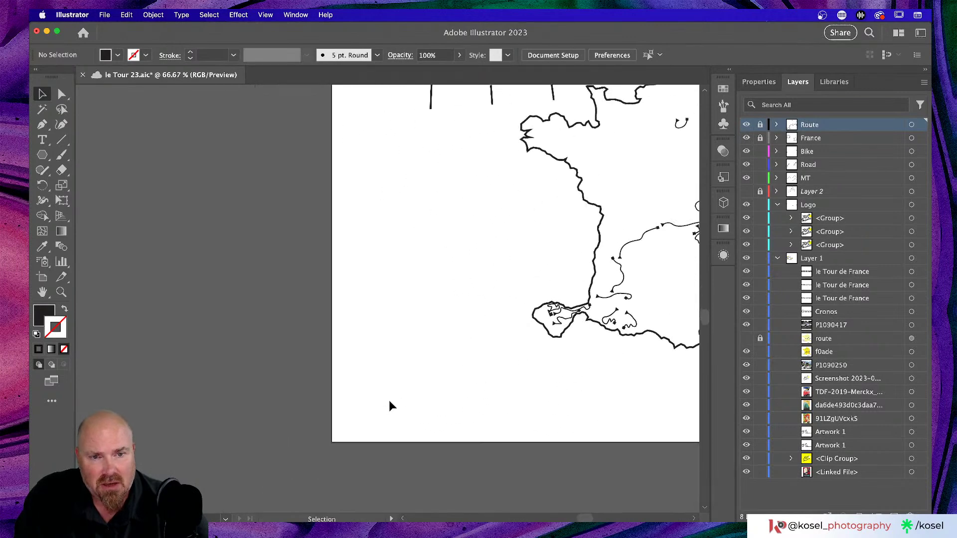
key(space)
drag(346, 410, 697, 337)
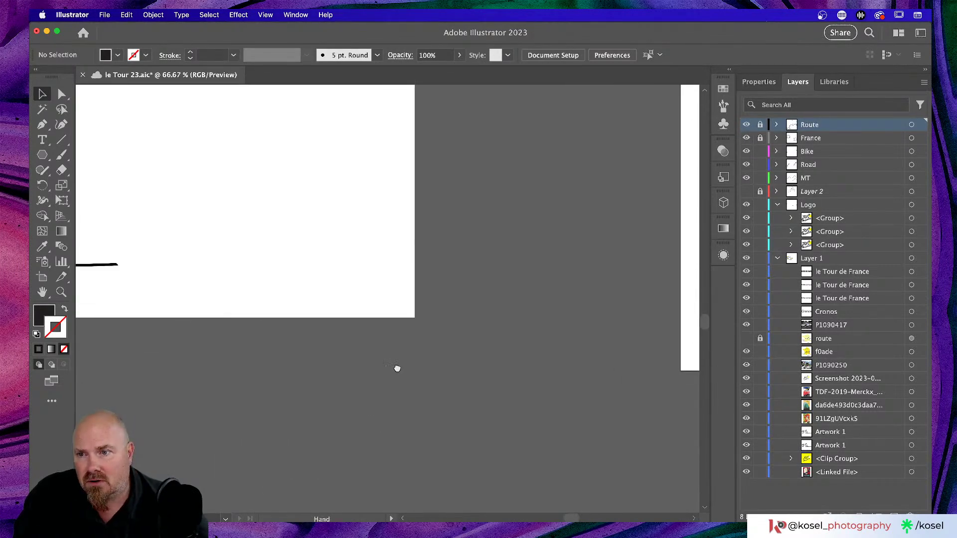
drag(373, 368, 688, 381)
drag(222, 353, 642, 367)
drag(284, 406, 483, 453)
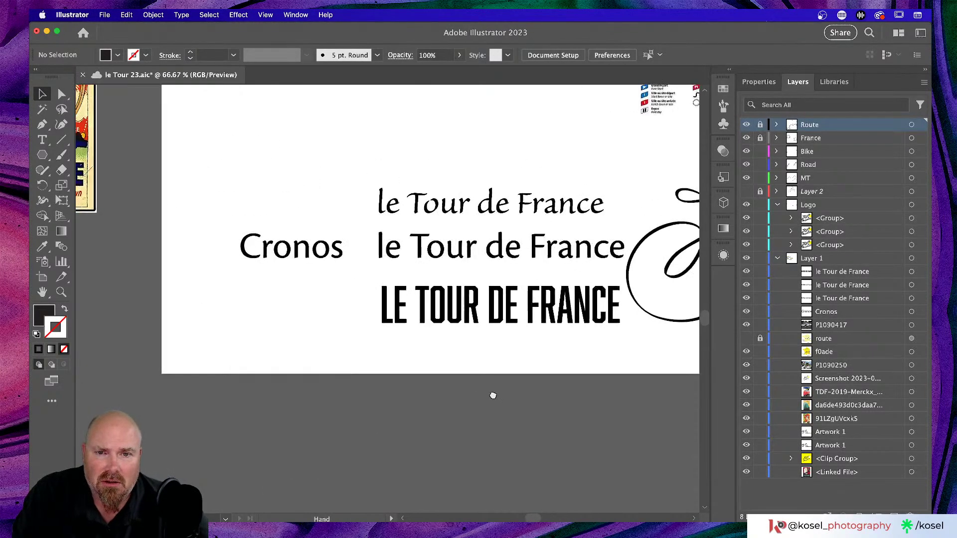
drag(493, 398, 431, 408)
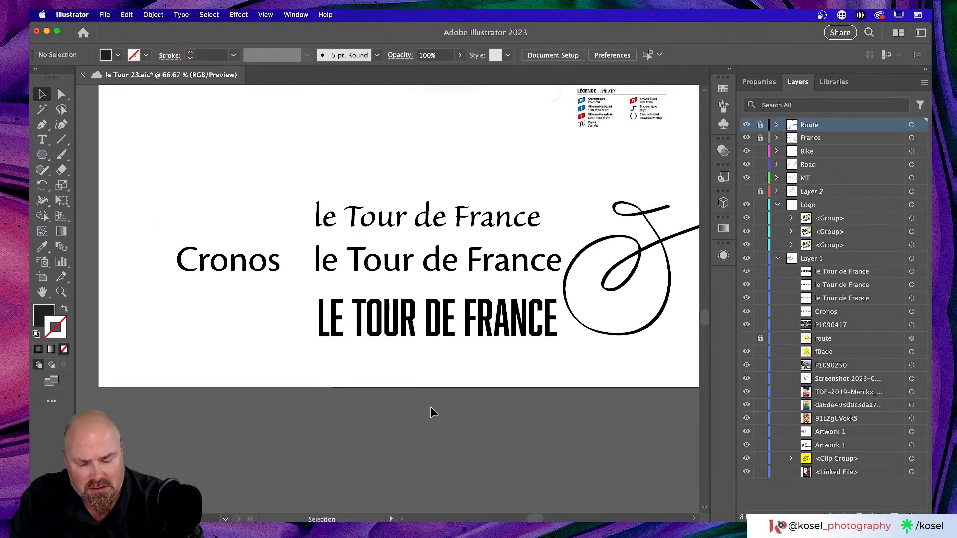
key(super+minus)
key(super+minus)
key(super+minus)
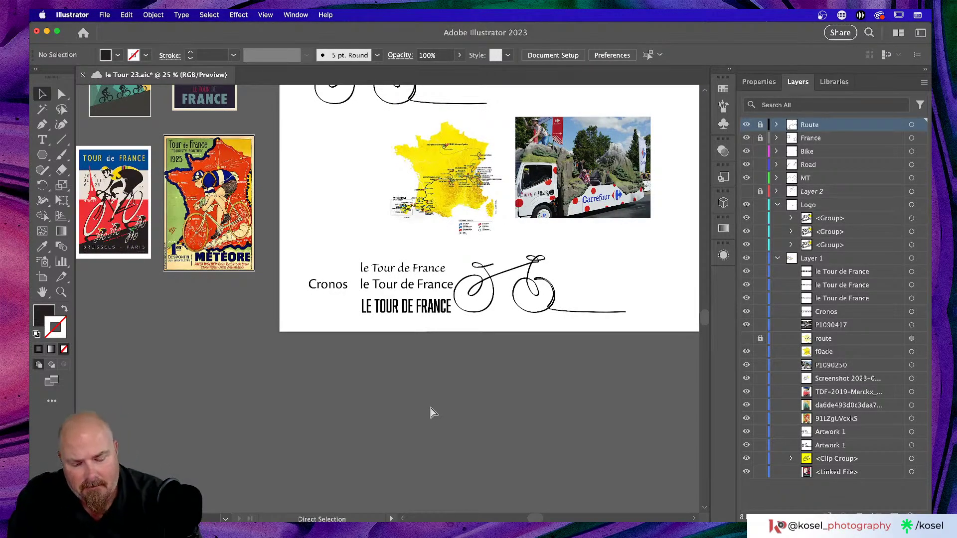
key(super+equal)
key(super+equal)
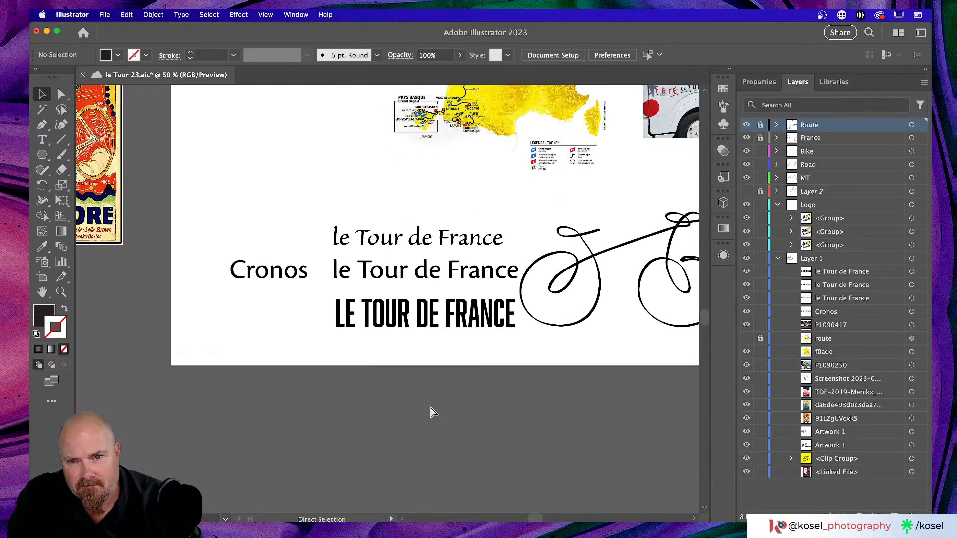
key(v)
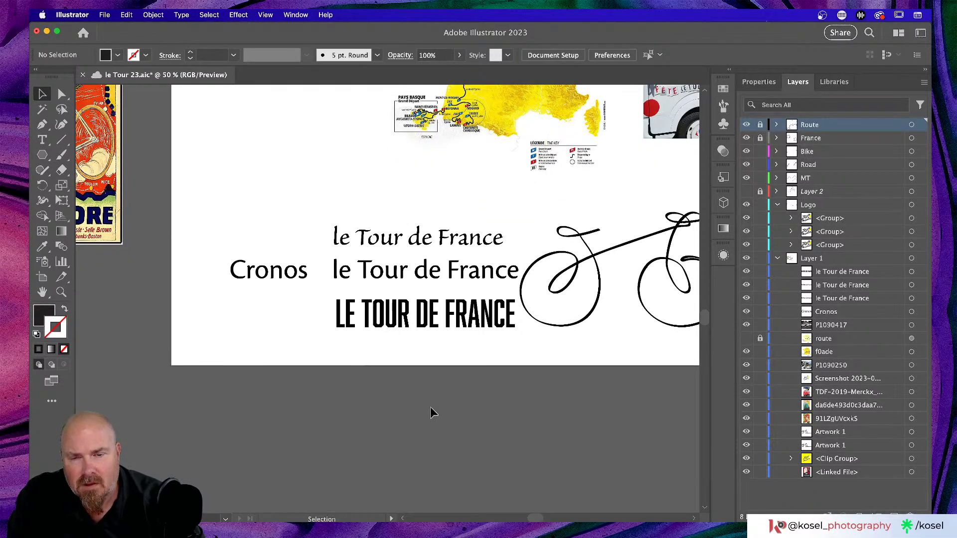
Select the script-style "le Tour de France" sample and check its font and character settings
click(457, 243)
click(456, 243)
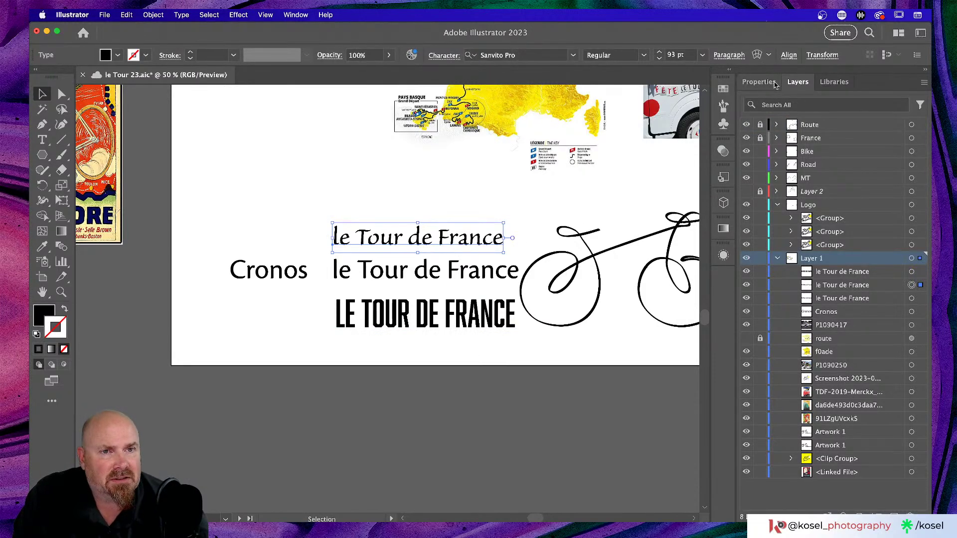
click(758, 82)
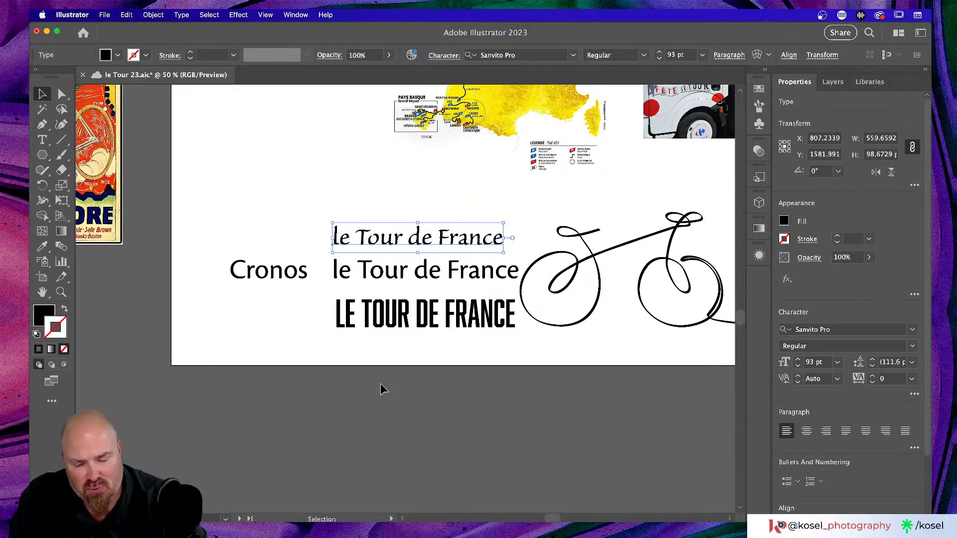
click(381, 389)
scroll(381, 389, down, 2)
scroll(380, 386, down, 3)
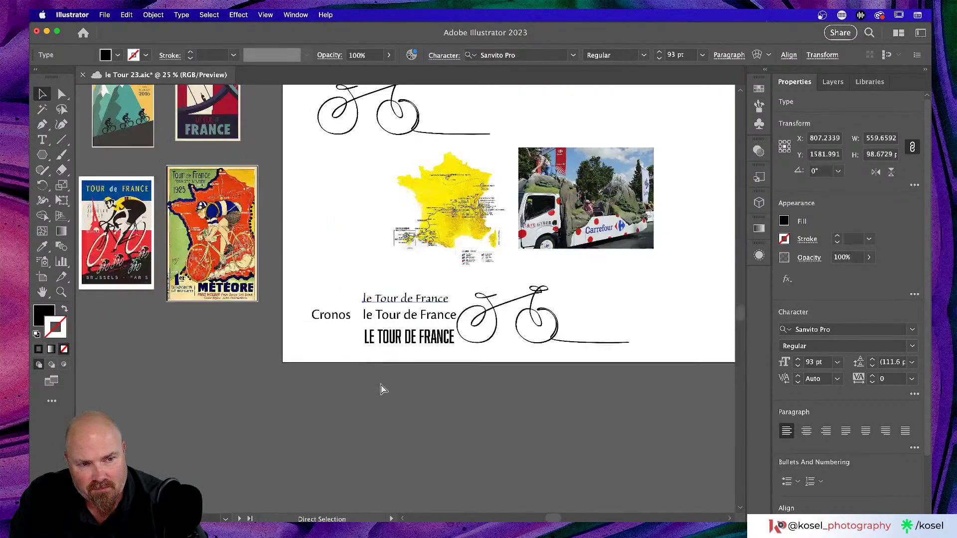
scroll(380, 386, down, 2)
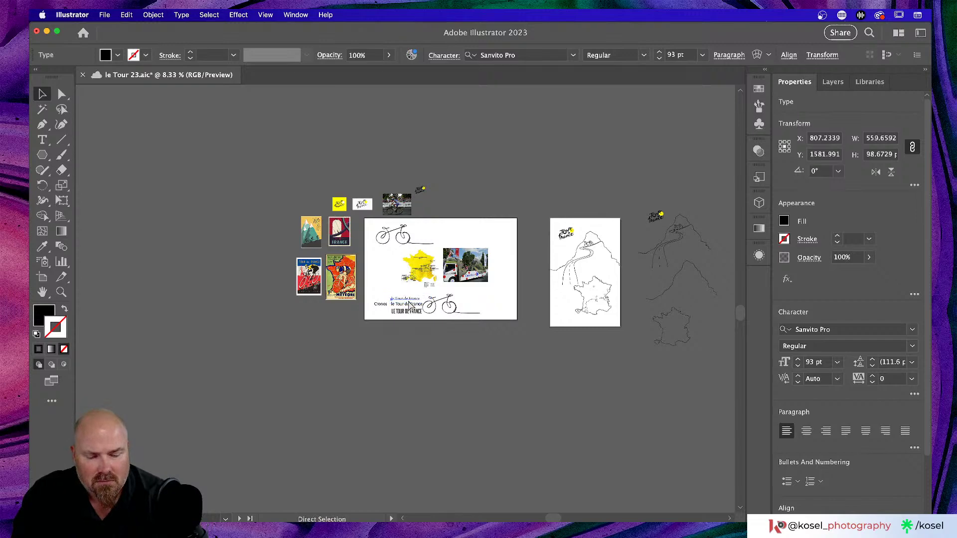
scroll(407, 301, up, 3)
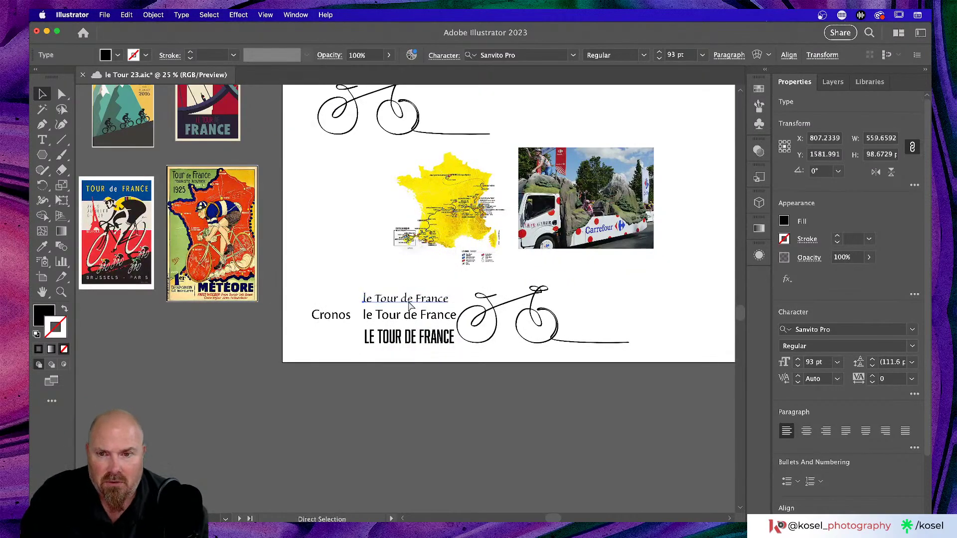
Unlock the Route layer, make it active, and paste a copy of the script-style "le Tour de France" text into it
click(832, 82)
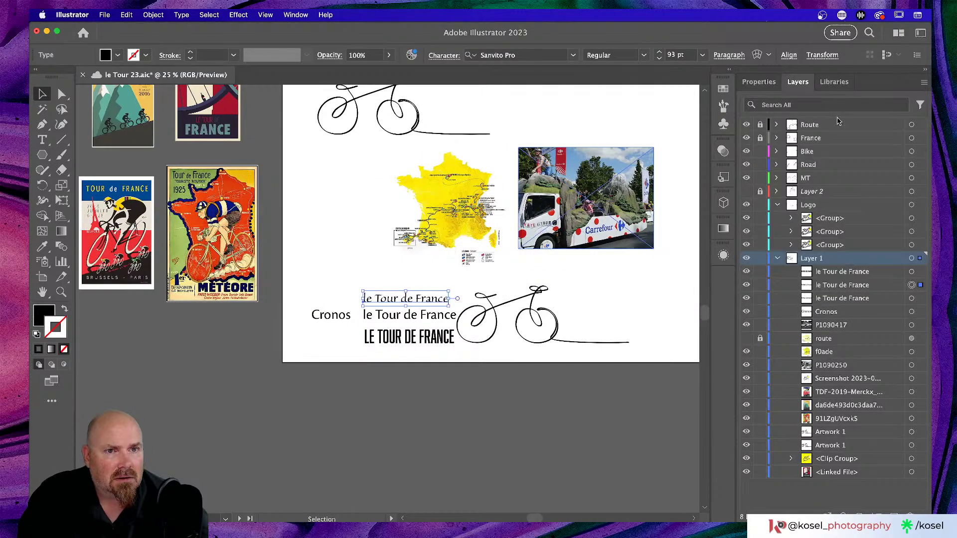
click(759, 124)
click(861, 128)
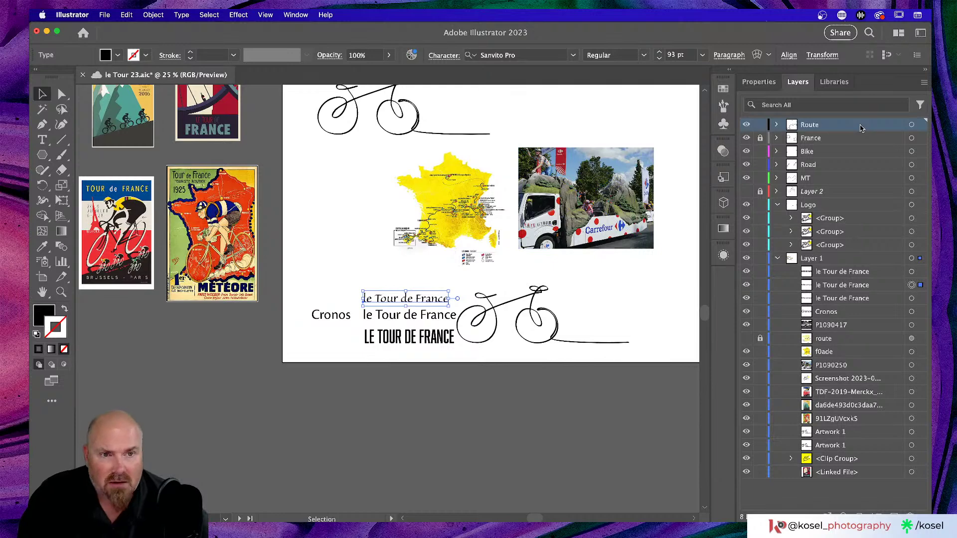
key(super+x)
key(super+f)
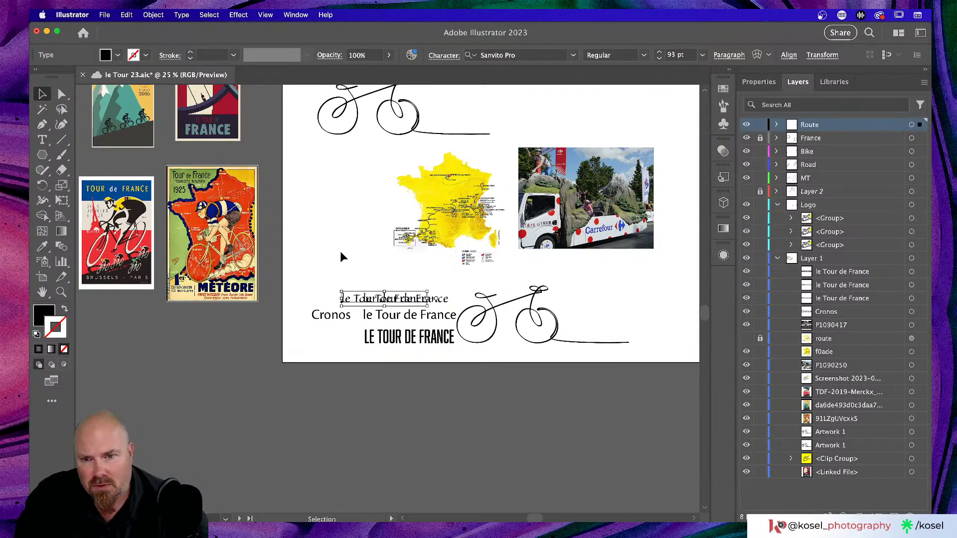
Move the copied "le Tour de France" text onto the poster artboard, just below the France map's southwest corner
scroll(340, 251, right, 3)
scroll(340, 251, down, 1)
scroll(335, 255, right, 5)
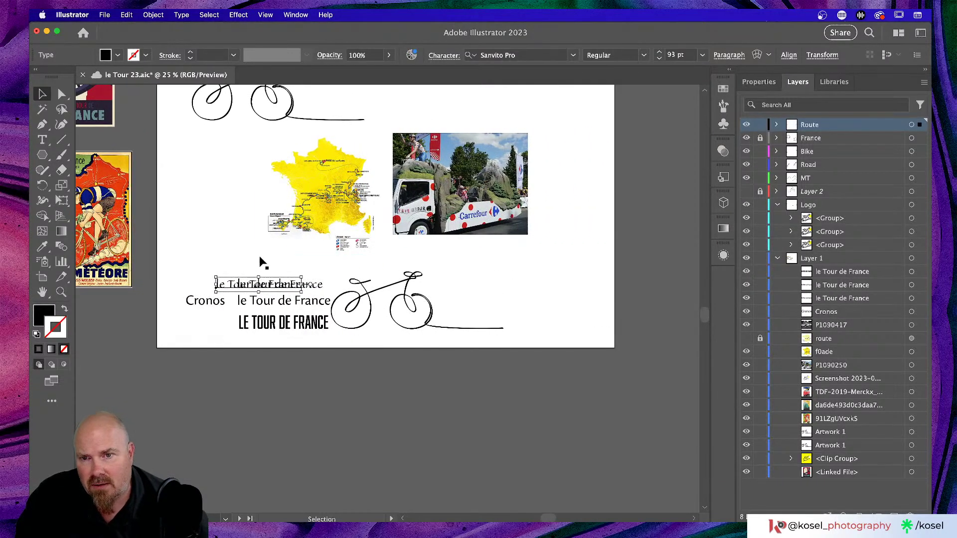
scroll(259, 256, right, 5)
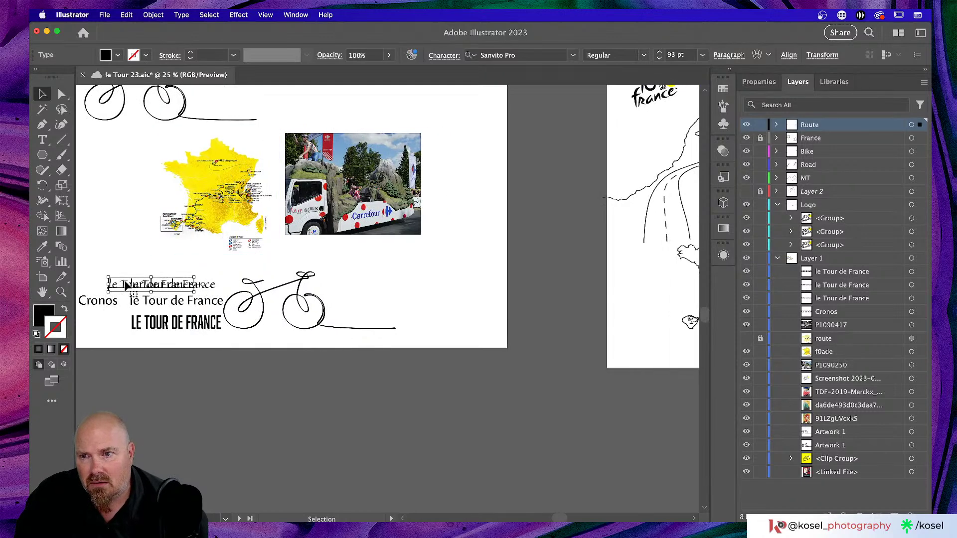
drag(126, 285, 630, 289)
scroll(443, 256, right, 12)
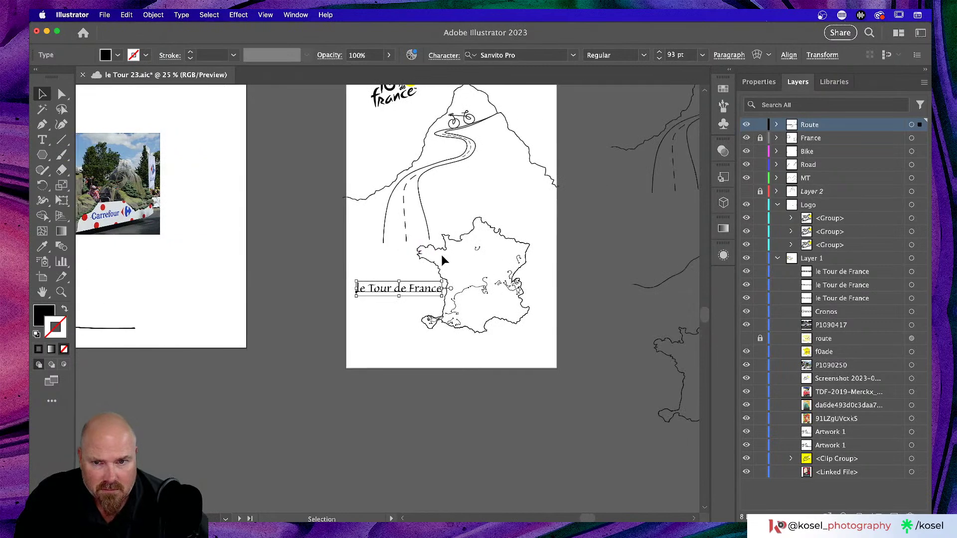
drag(398, 292, 415, 347)
click(428, 353)
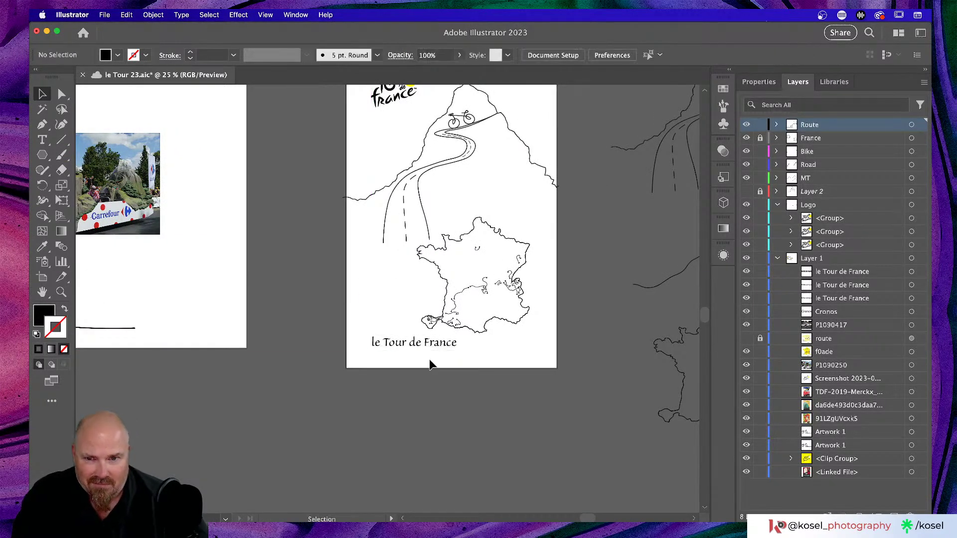
Examine the placed title and its position relative to the France map up close
key(super+equal)
key(super+equal)
key(super+equal)
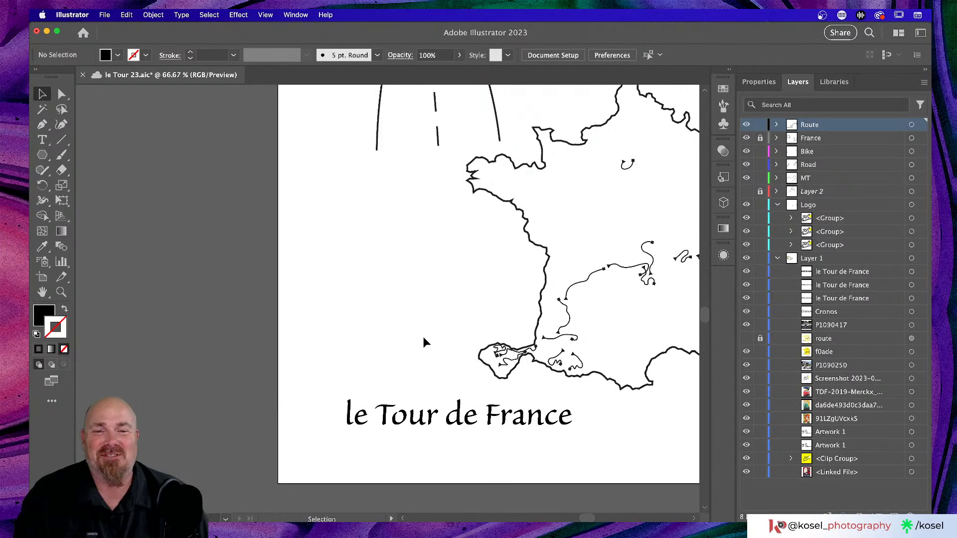
scroll(411, 323, down, 3)
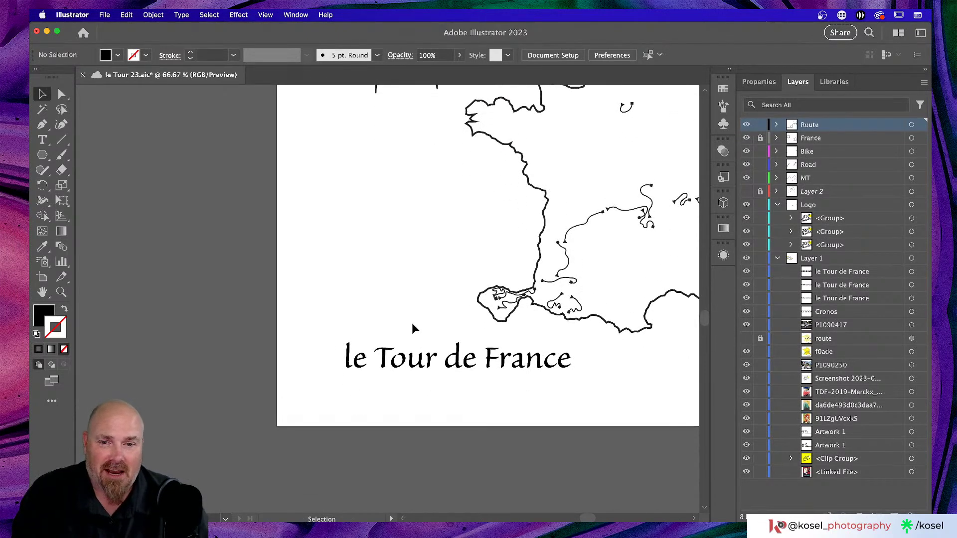
scroll(410, 322, right, 4)
scroll(406, 324, right, 1)
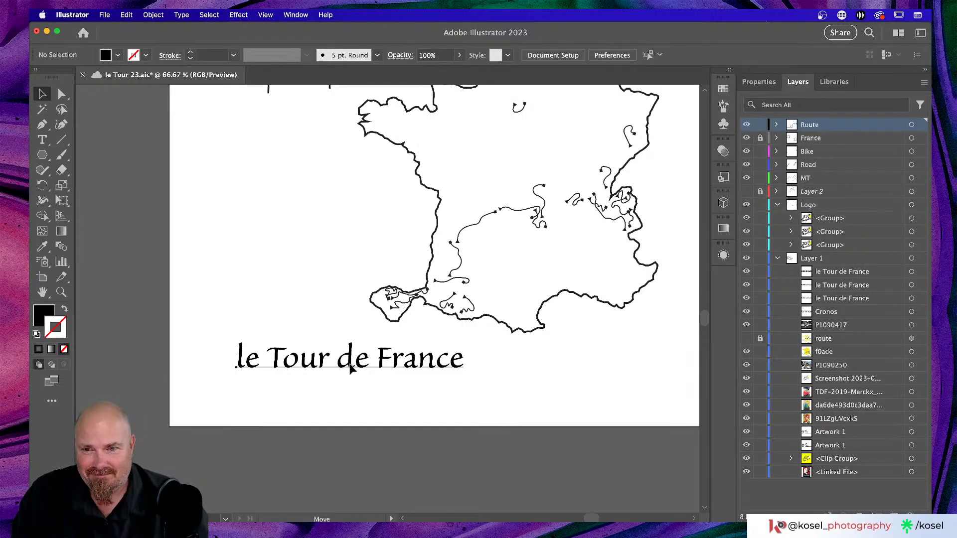
Duplicate the "le Tour de France" title and arrange the two copies staggered one above the other below the France map
drag(349, 368, 336, 351)
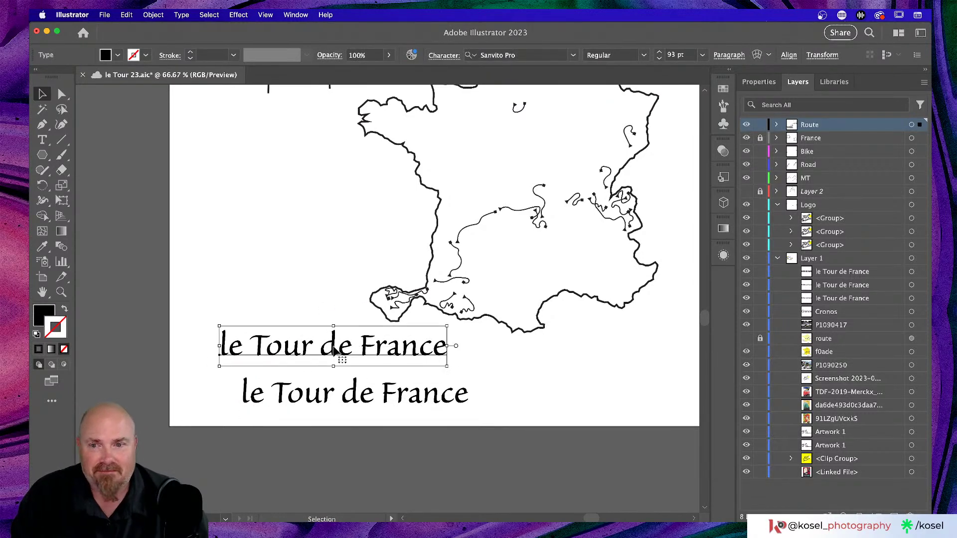
double_click(339, 350)
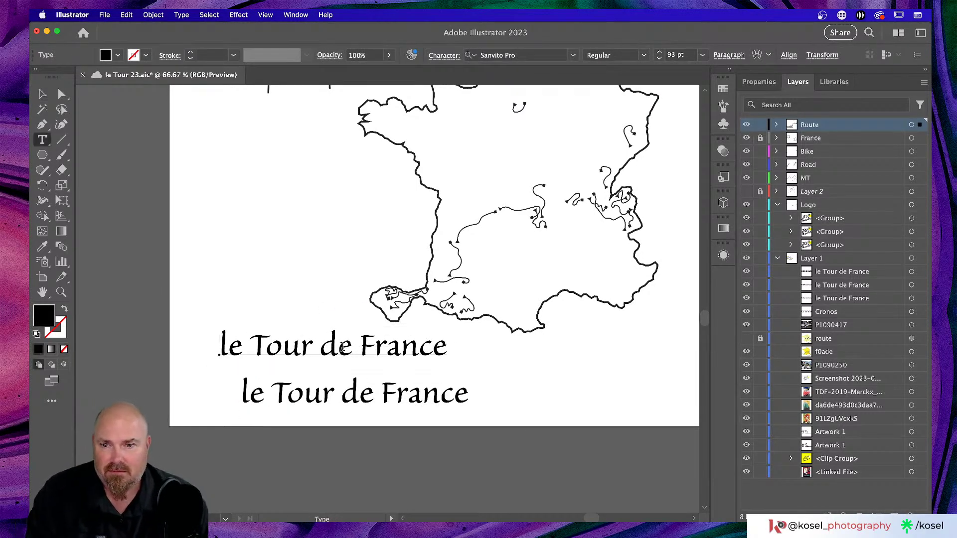
key(Escape)
Close the document and quit the program, then reopen the "le Tour 23" file, ignoring all missing linked files
key(super+w)
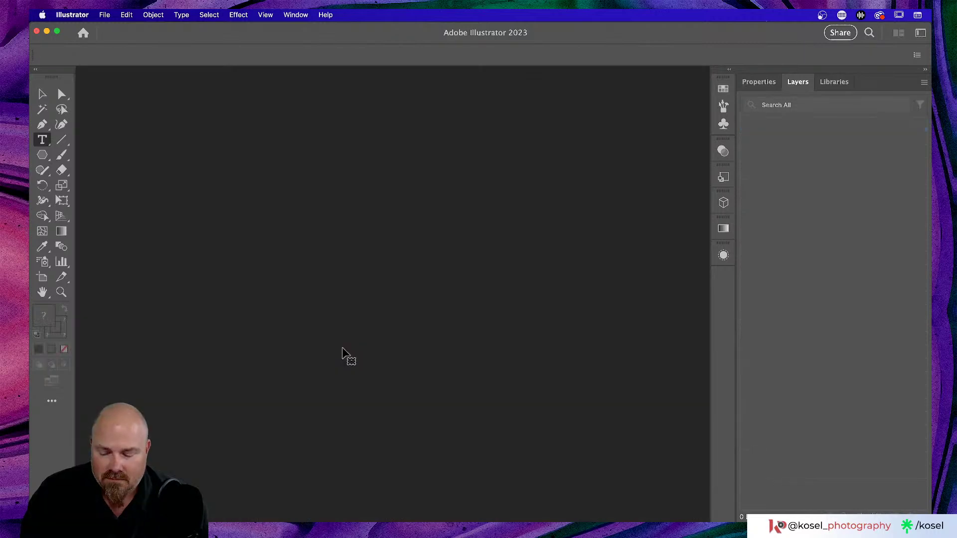
key(super+q)
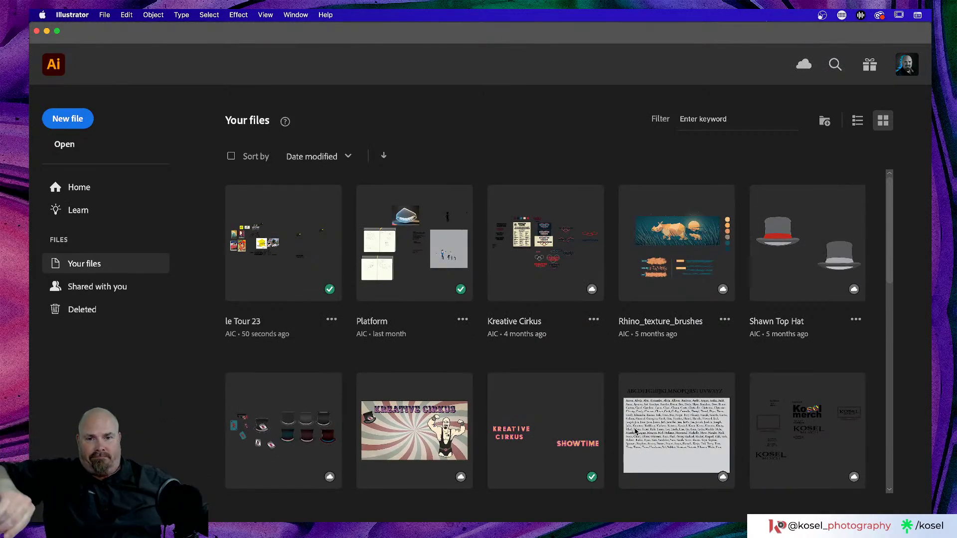
click(305, 217)
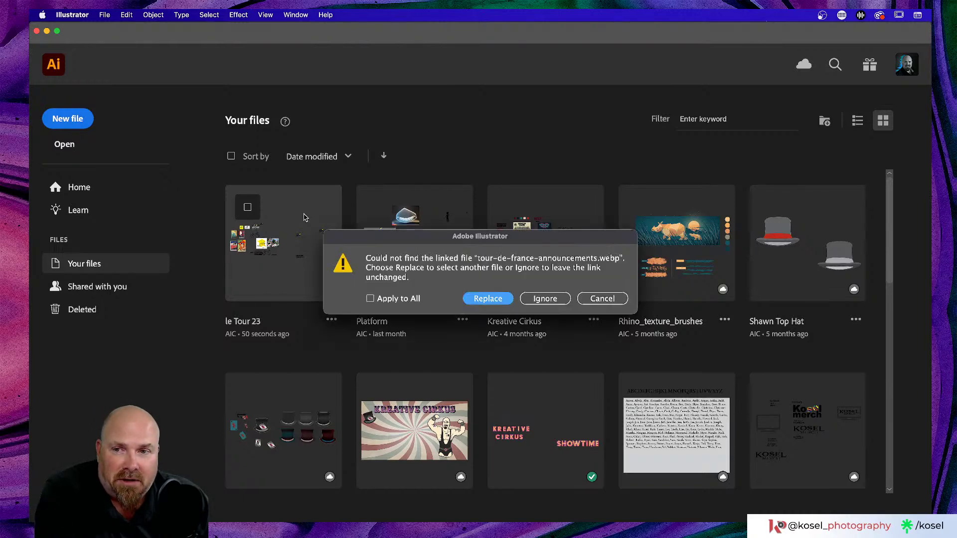
click(370, 299)
click(548, 300)
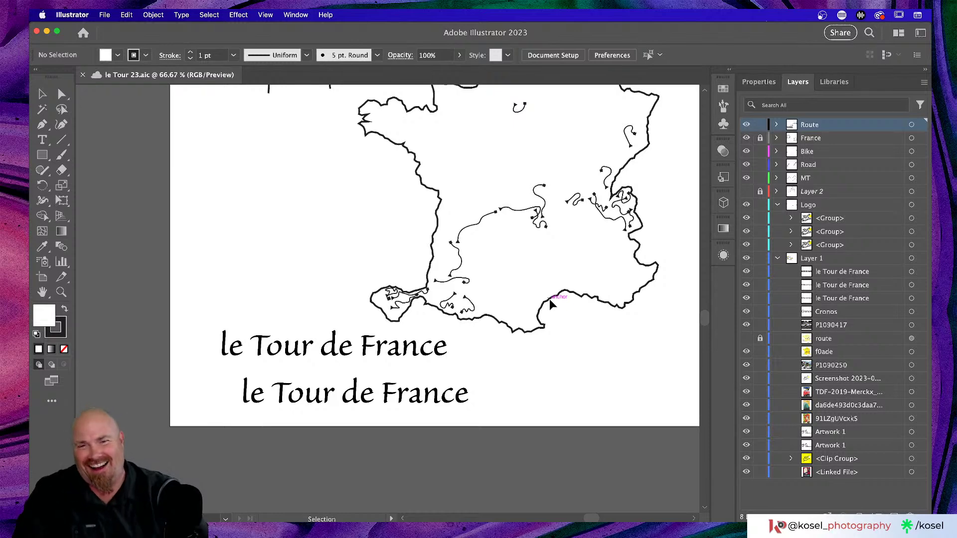
Search the help for "shortcut" and open the Keyboard Shortcuts settings
scroll(405, 341, up, 5)
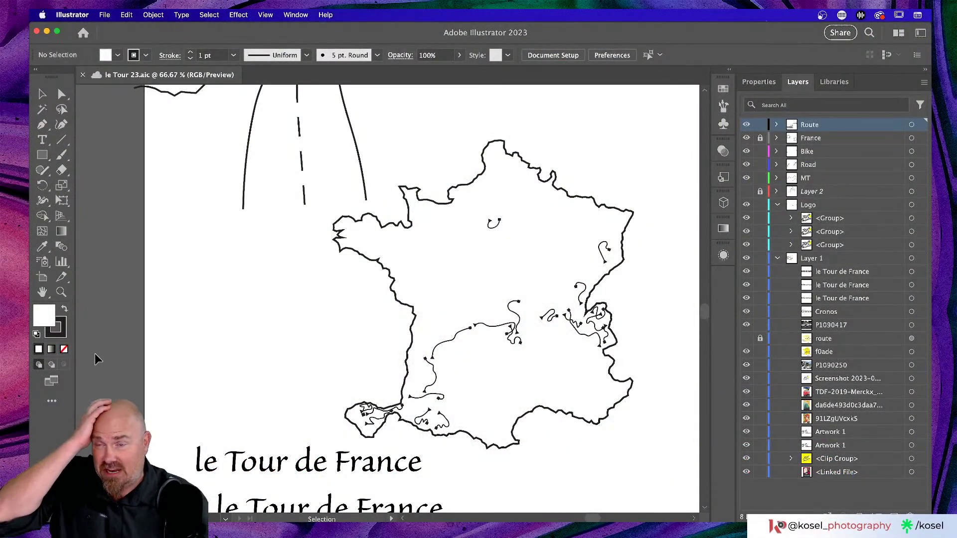
scroll(223, 133, up, 2)
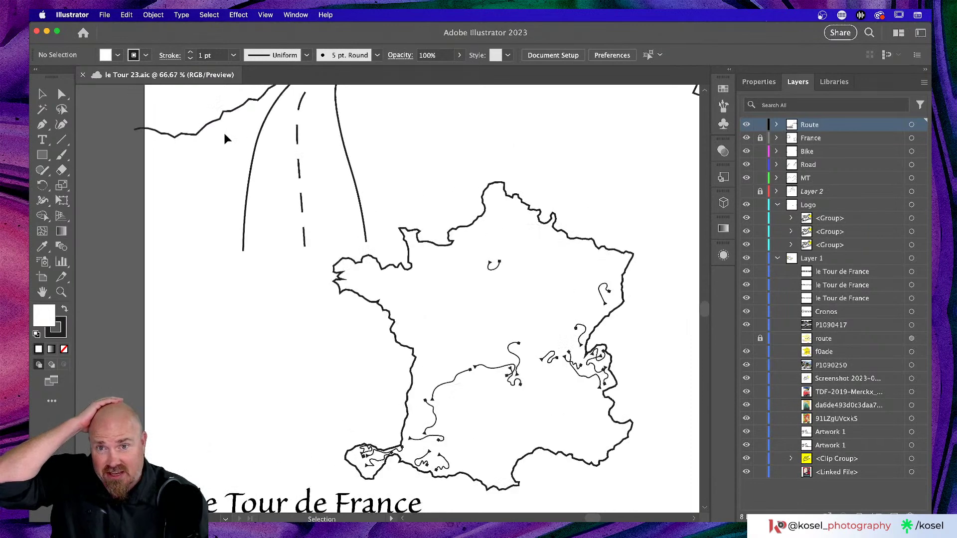
scroll(224, 138, up, 3)
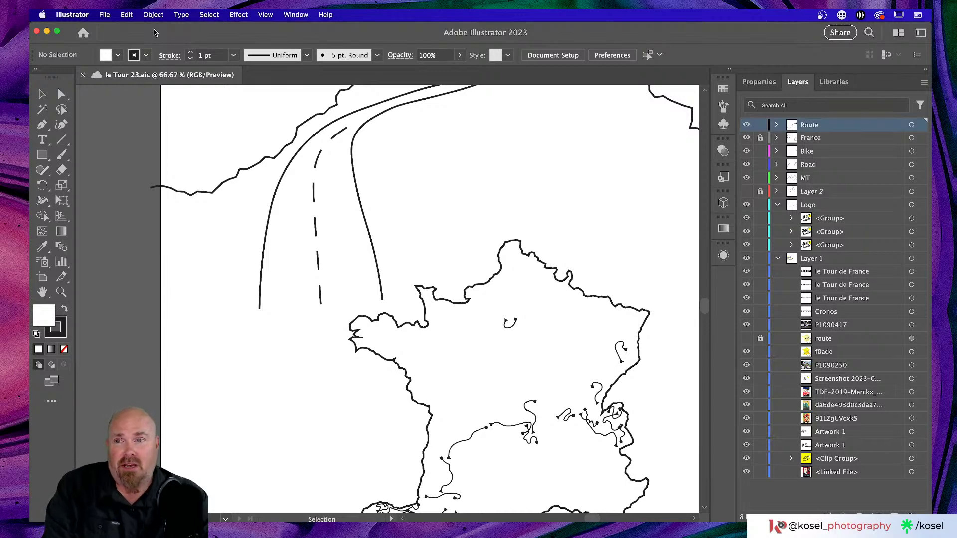
click(105, 15)
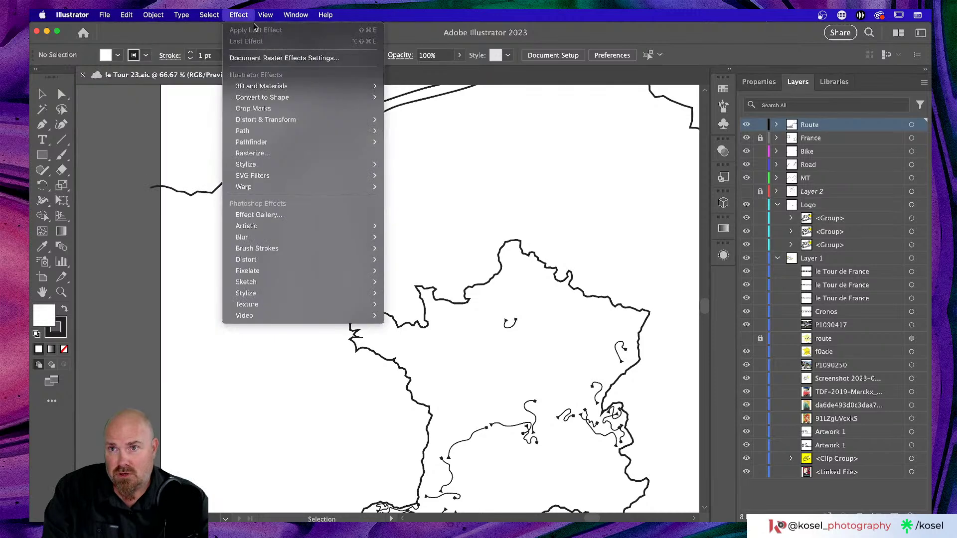
click(325, 15)
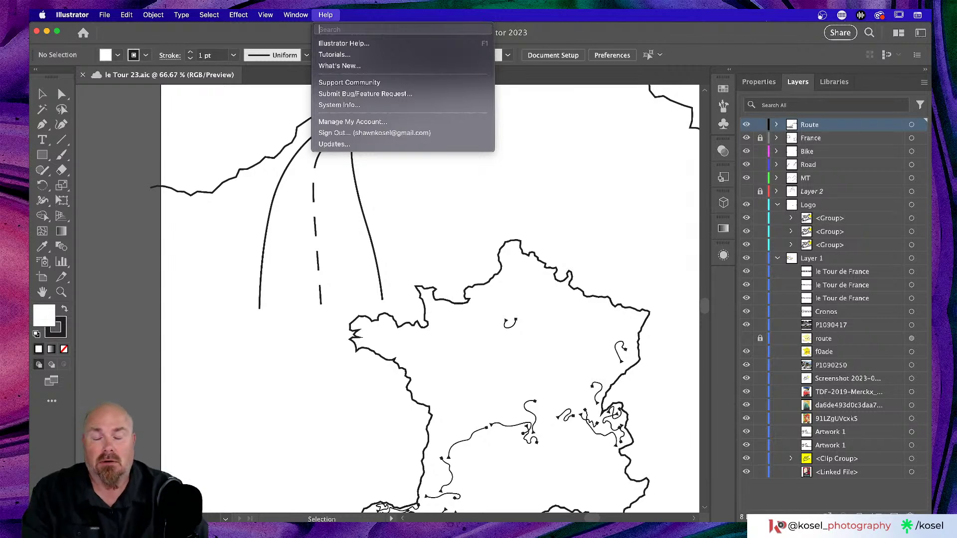
text(shortcut)
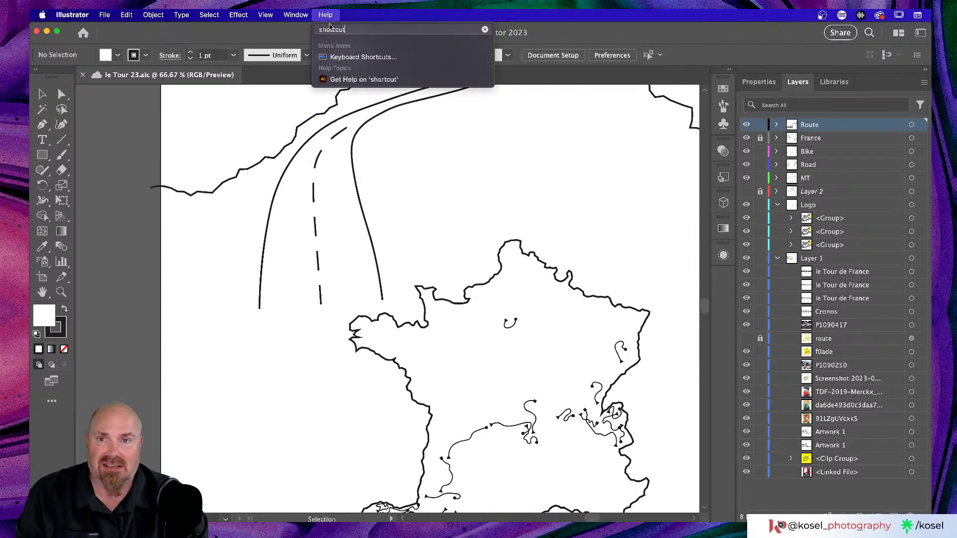
mouse_move(370, 62)
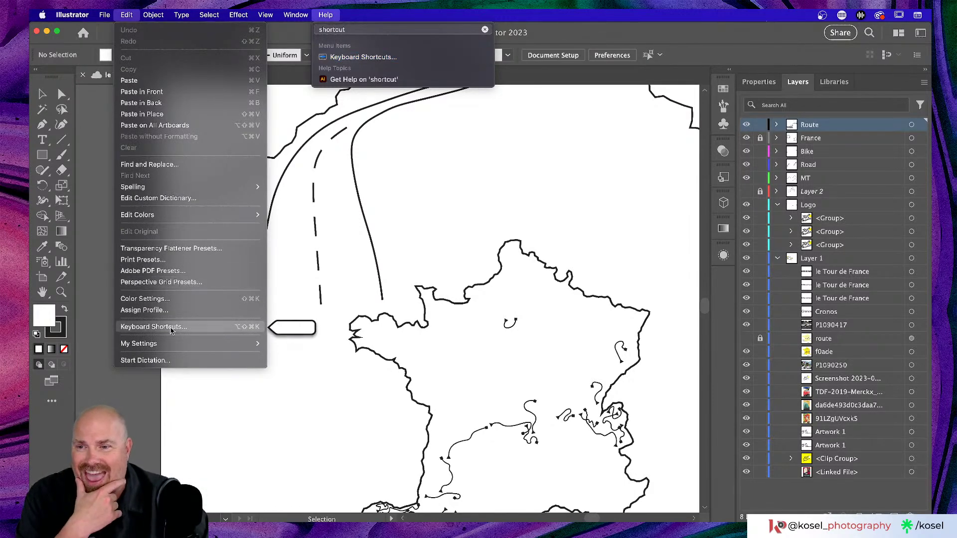
click(170, 330)
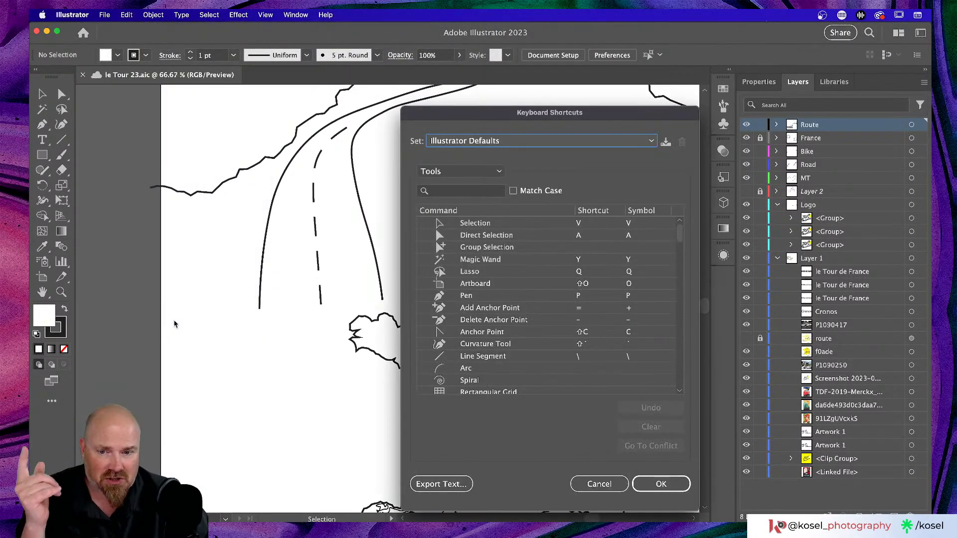
Switch the shortcut list to Menu Commands and look through the shortcuts assigned to the File commands
drag(575, 114, 405, 80)
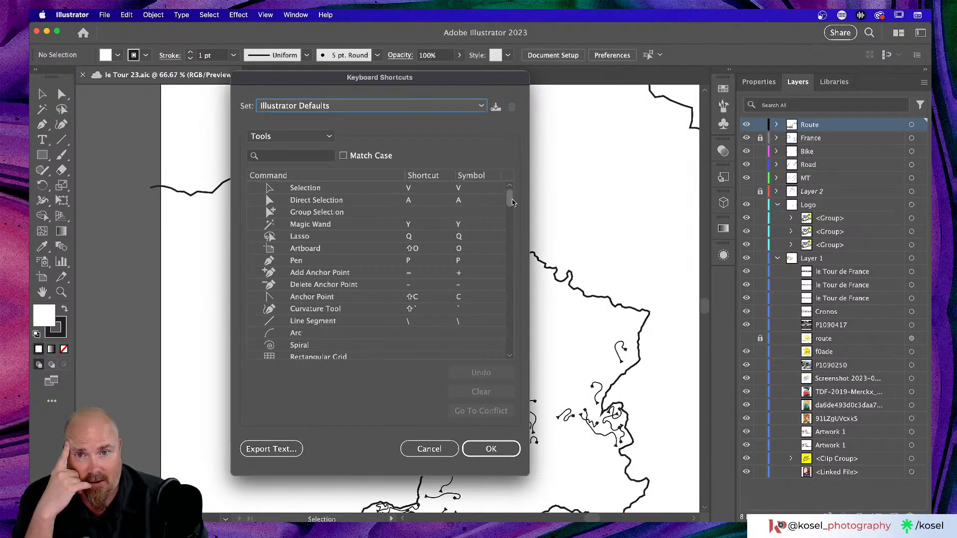
mouse_move(510, 200)
mouse_down()
mouse_move(511, 220)
mouse_move(509, 200)
mouse_up()
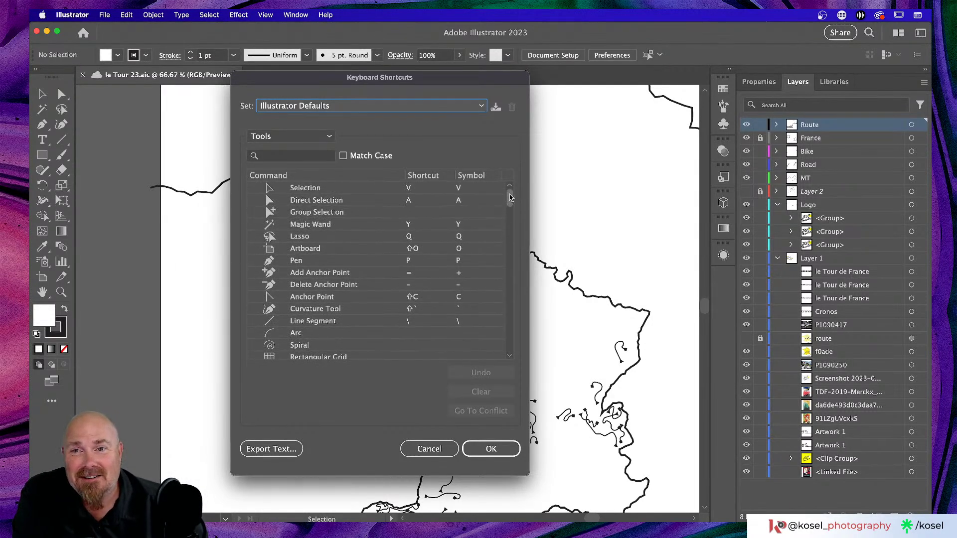
click(313, 136)
click(314, 151)
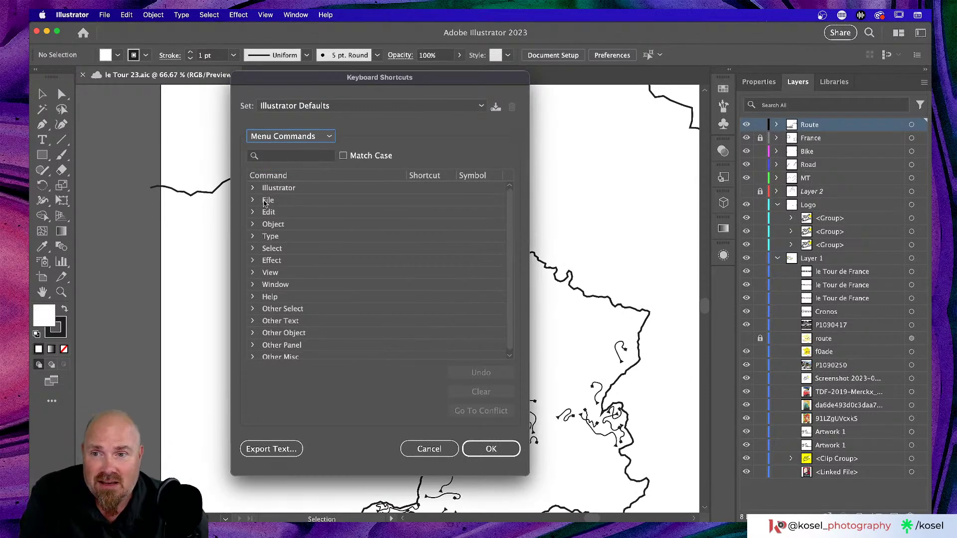
click(253, 201)
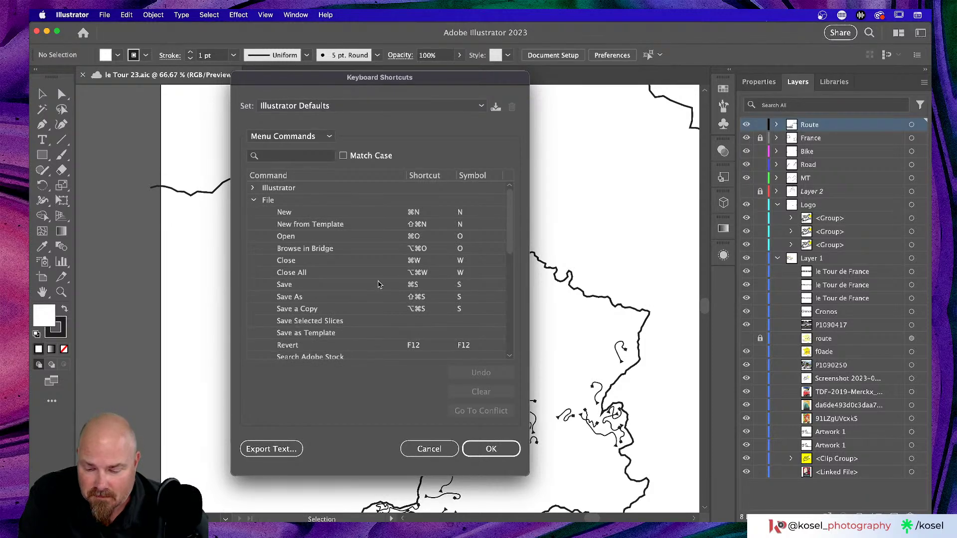
scroll(377, 285, down, 3)
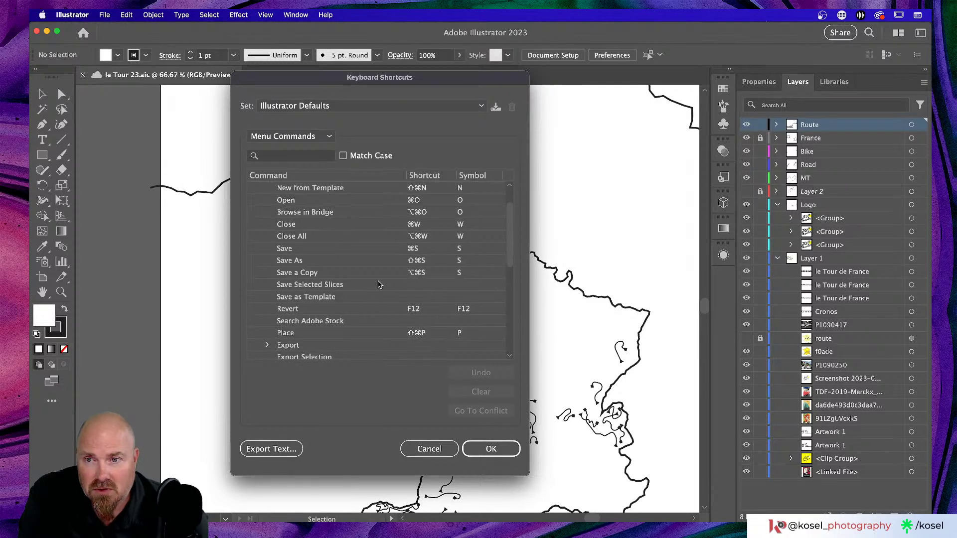
scroll(377, 285, up, 3)
scroll(378, 285, down, 9)
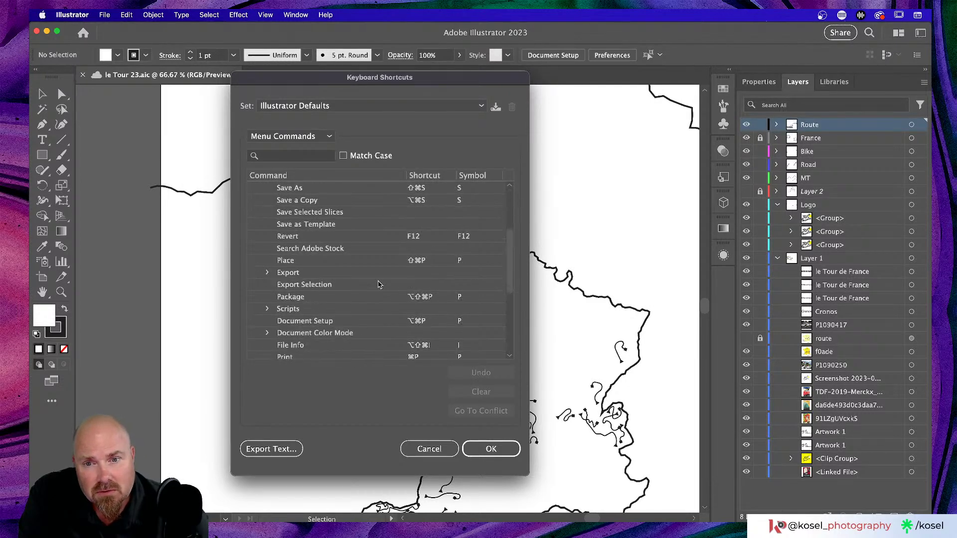
scroll(377, 284, down, 7)
scroll(377, 285, up, 16)
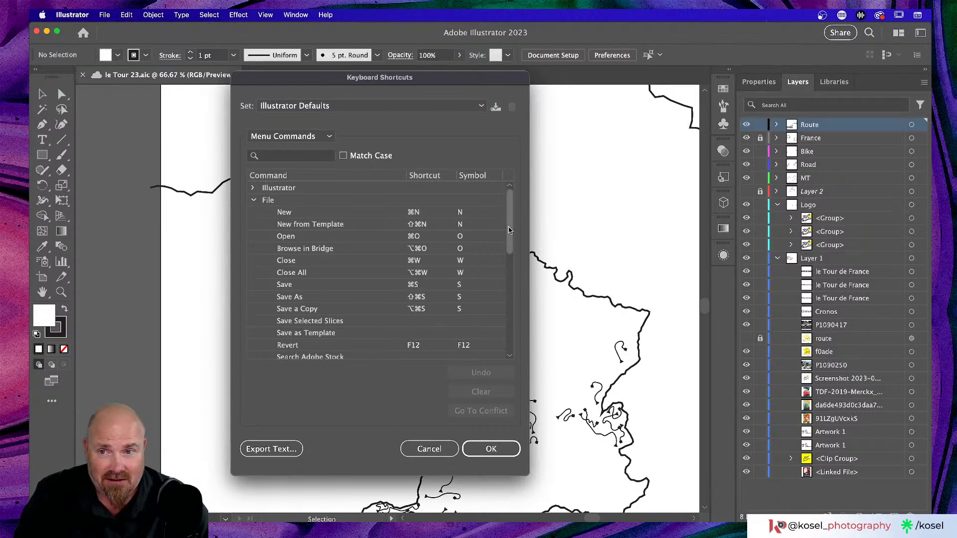
Remove the Command+Q shortcut from the Quit Illustrator command
click(254, 188)
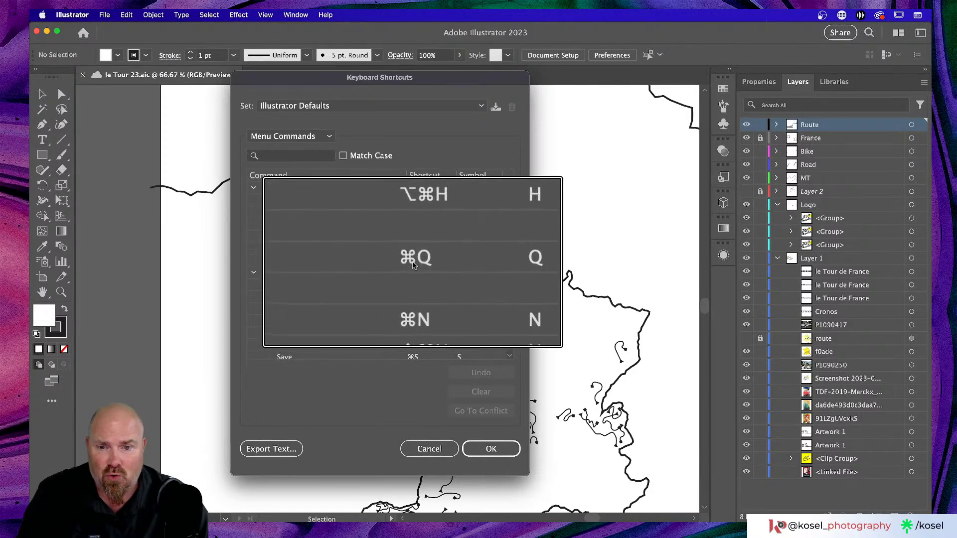
click(412, 261)
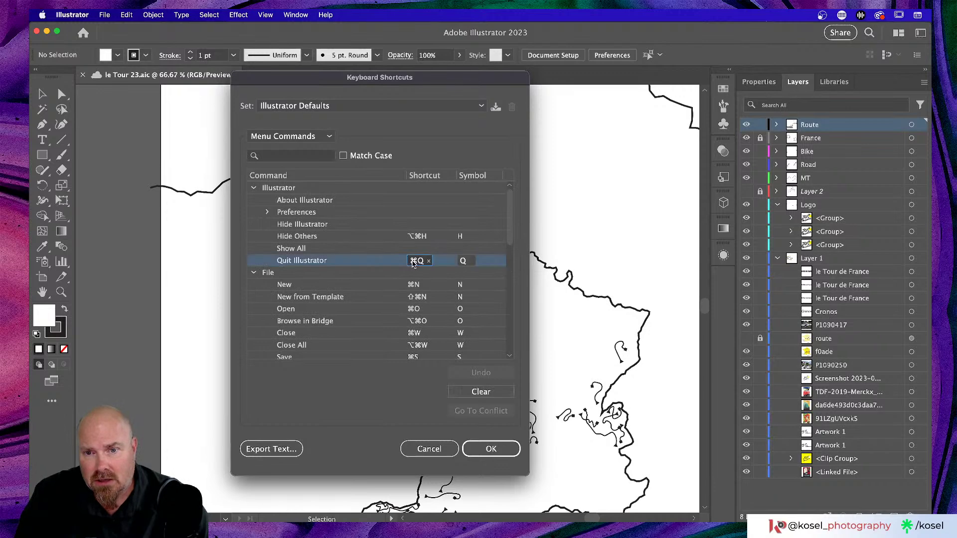
key(BackSpace)
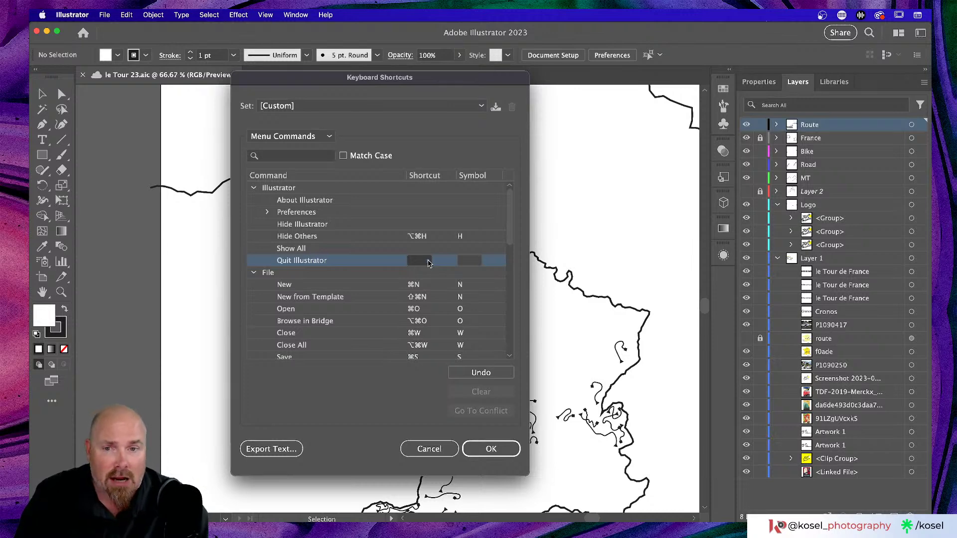
click(490, 450)
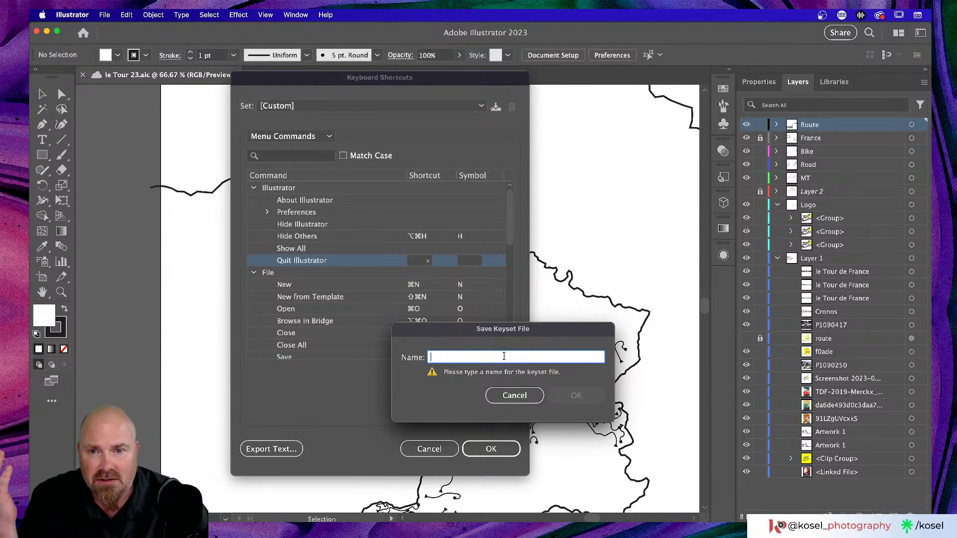
click(537, 395)
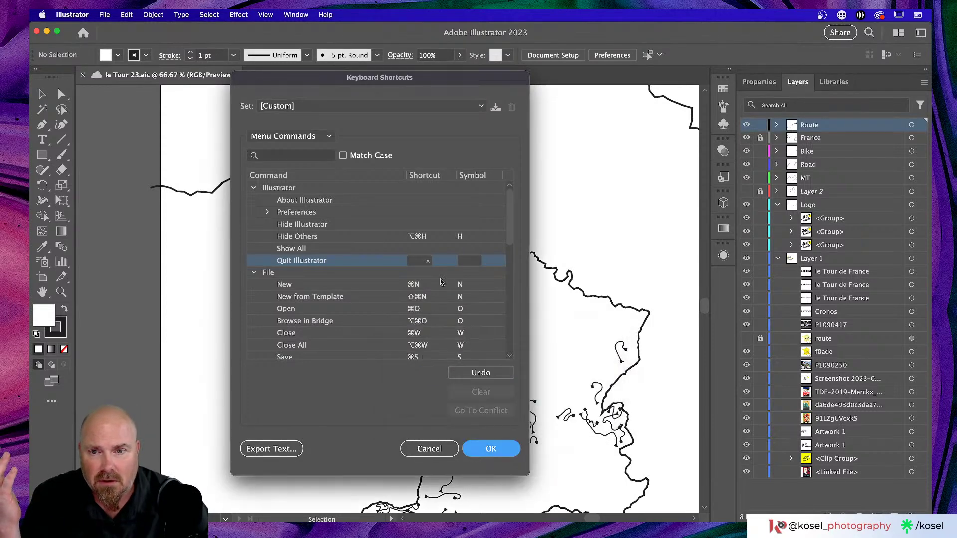
click(415, 263)
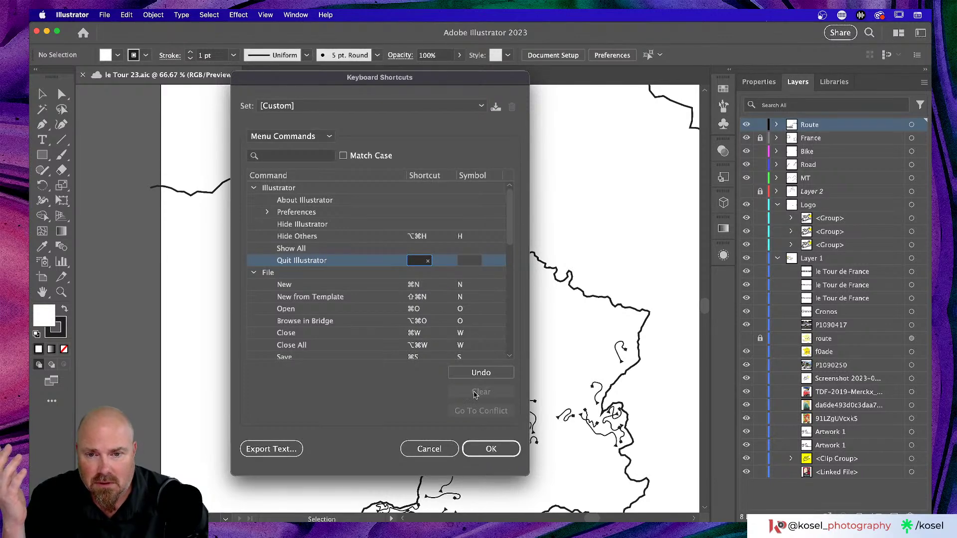
Save the customised shortcuts as a keyset file named "DONT QUIT"
click(484, 450)
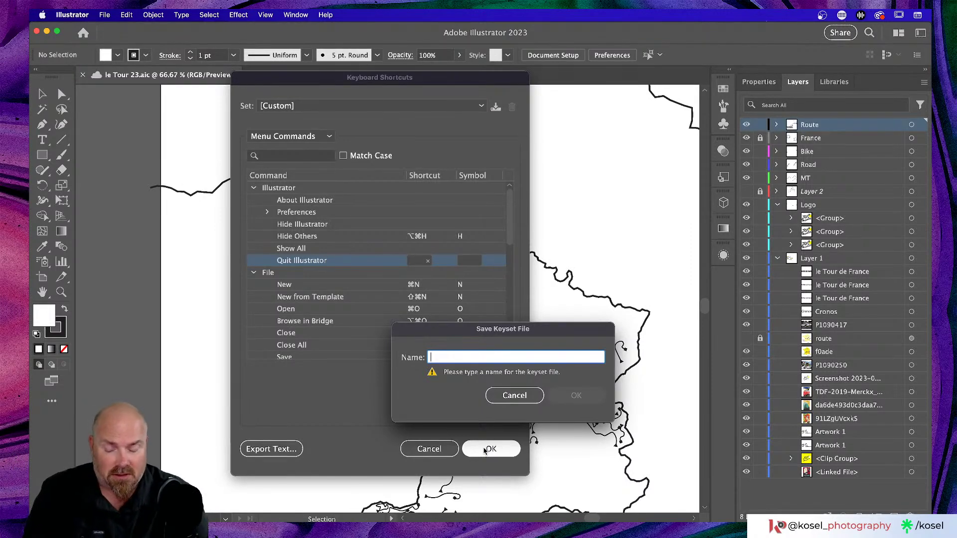
text(DONT)
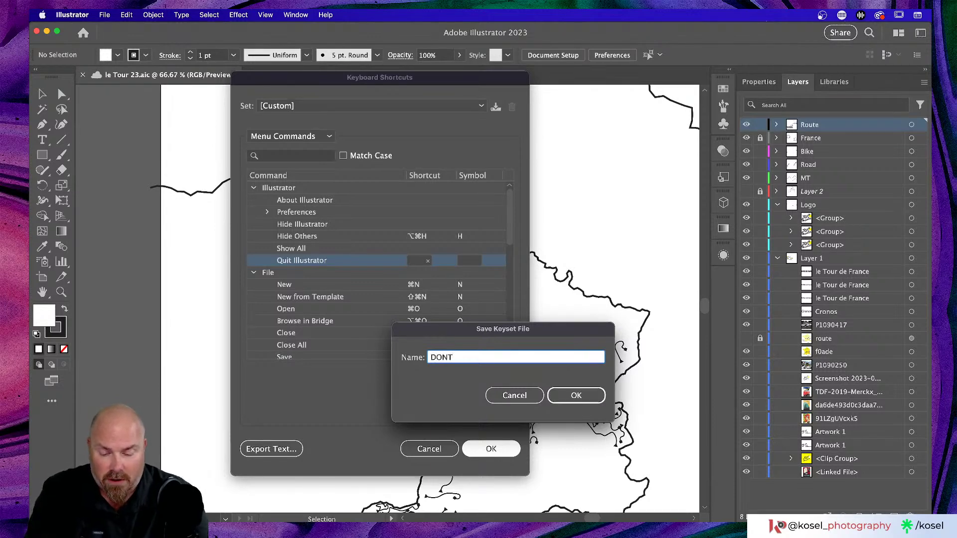
text(QUIT)
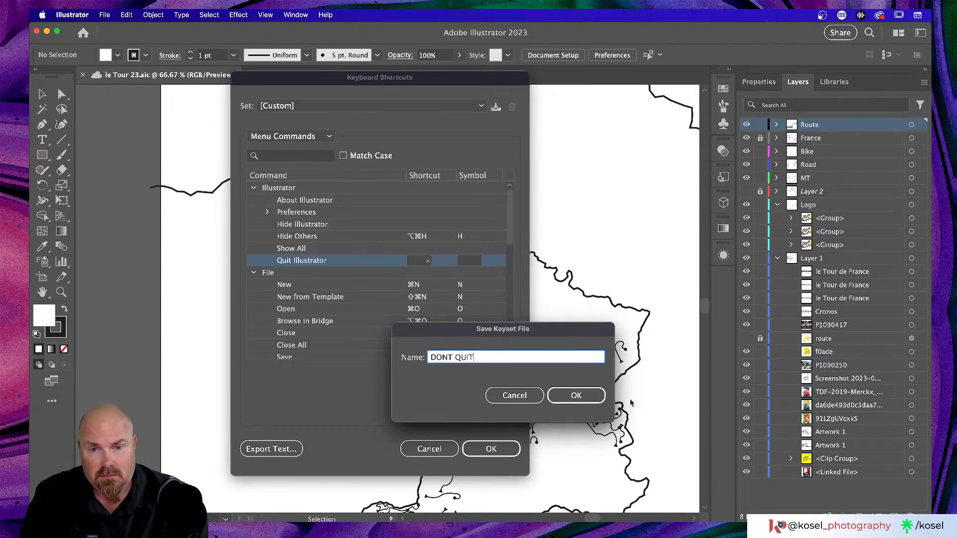
click(573, 397)
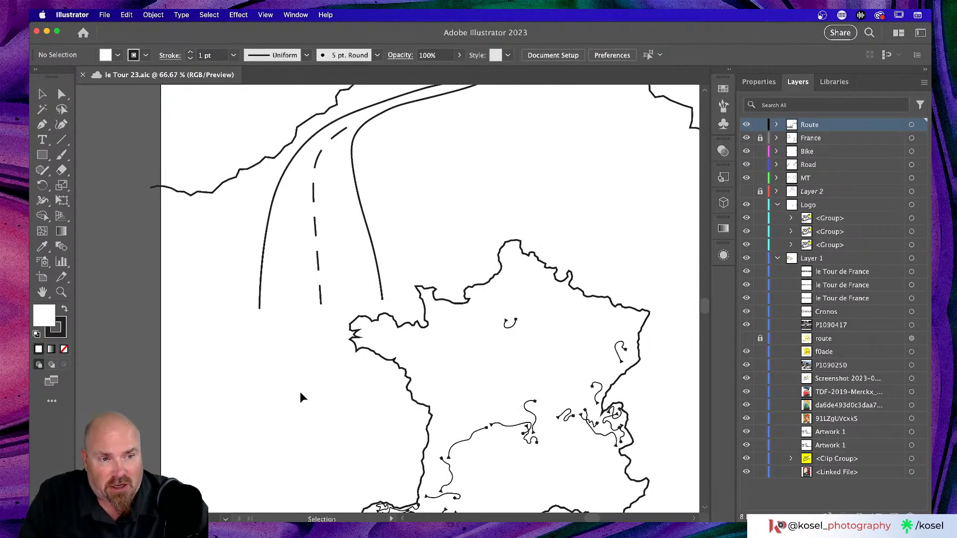
Check whether the Quit Illustrator command still lists a keyboard shortcut
scroll(300, 397, down, 3)
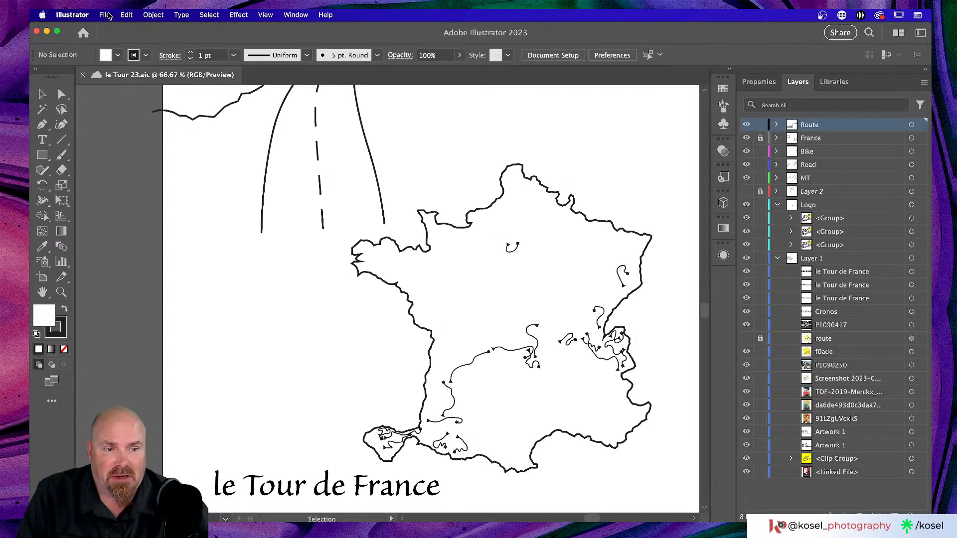
click(105, 15)
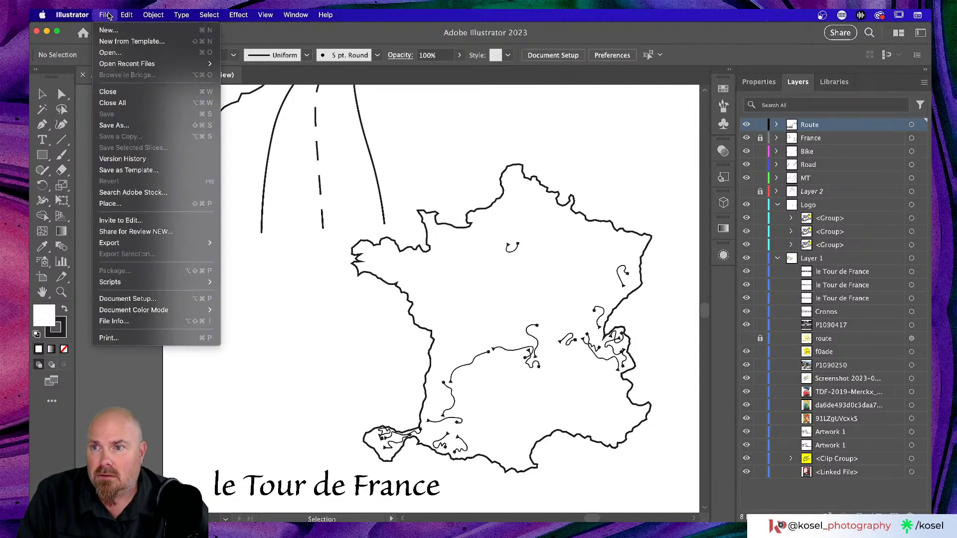
mouse_move(126, 15)
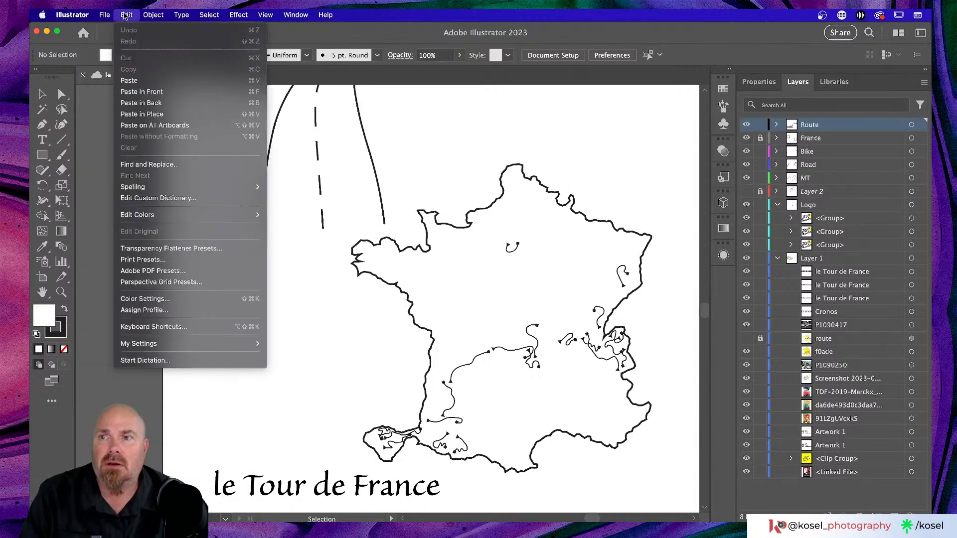
mouse_move(73, 15)
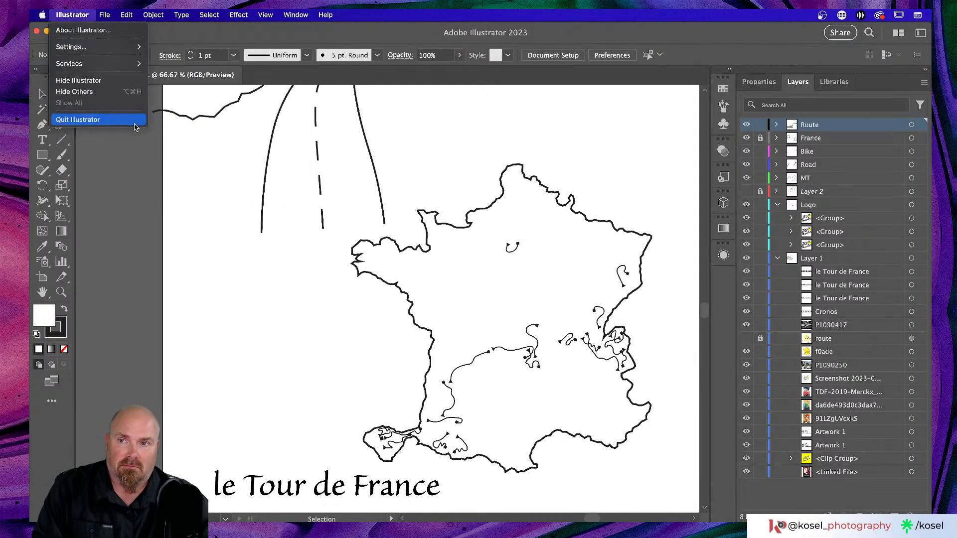
Replace the wording of the upper "le Tour de France" title copy below the map with "1"
click(197, 32)
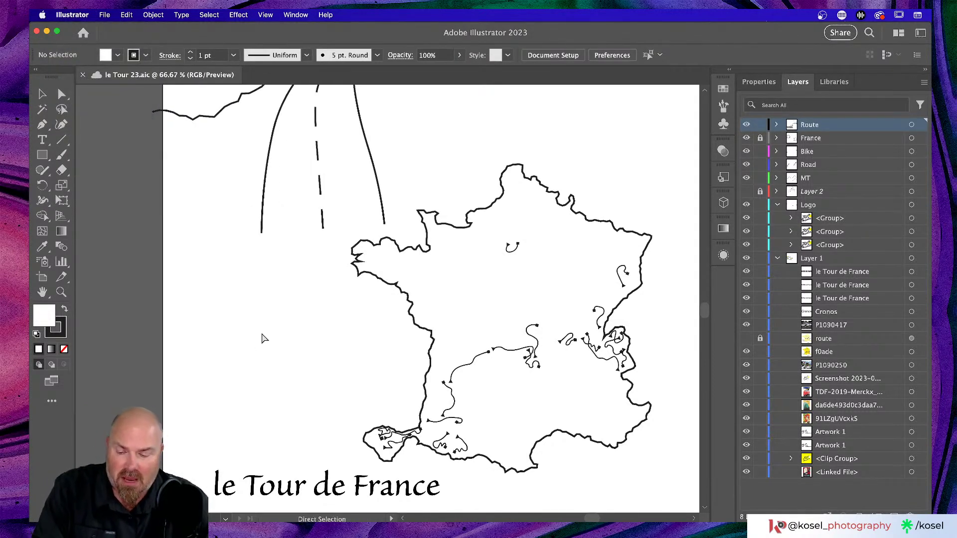
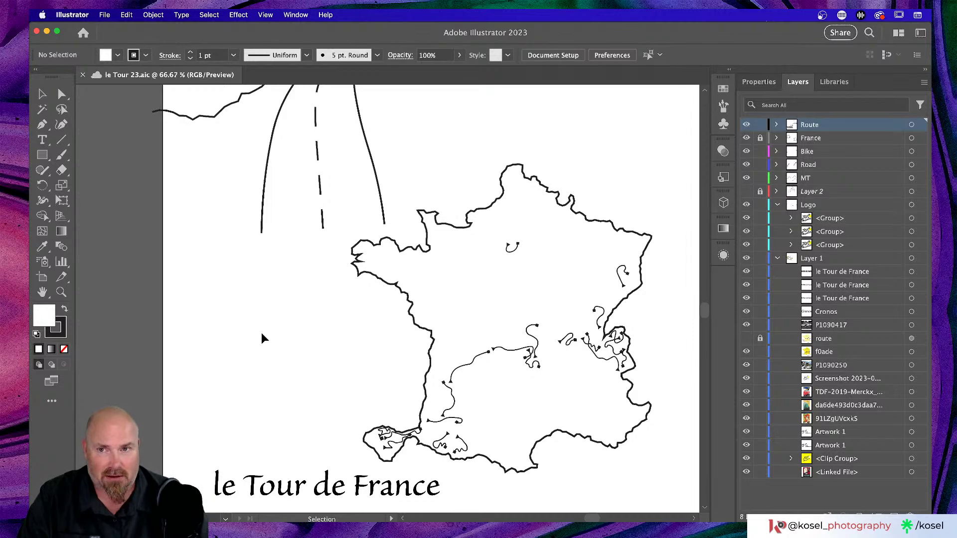
scroll(402, 290, down, 2)
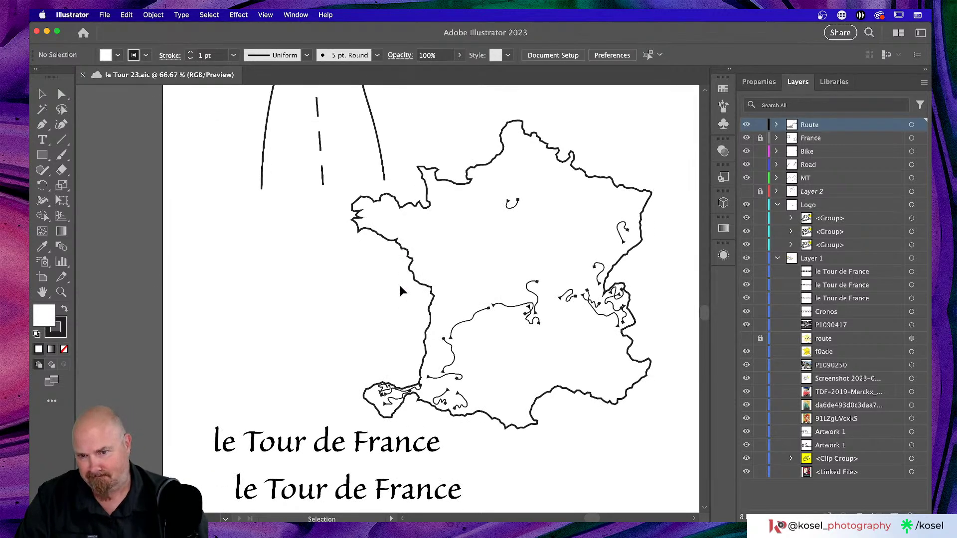
click(326, 448)
double_click(337, 440)
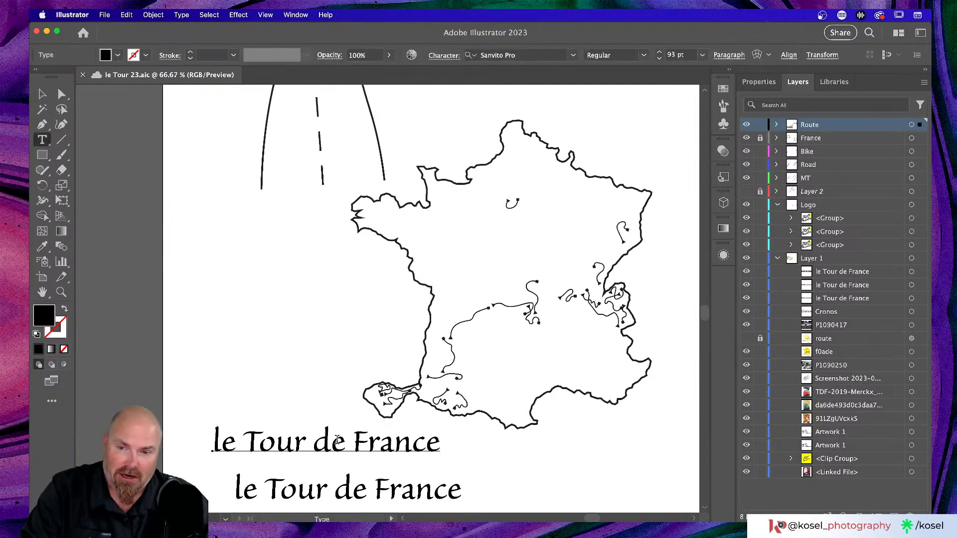
key(Escape)
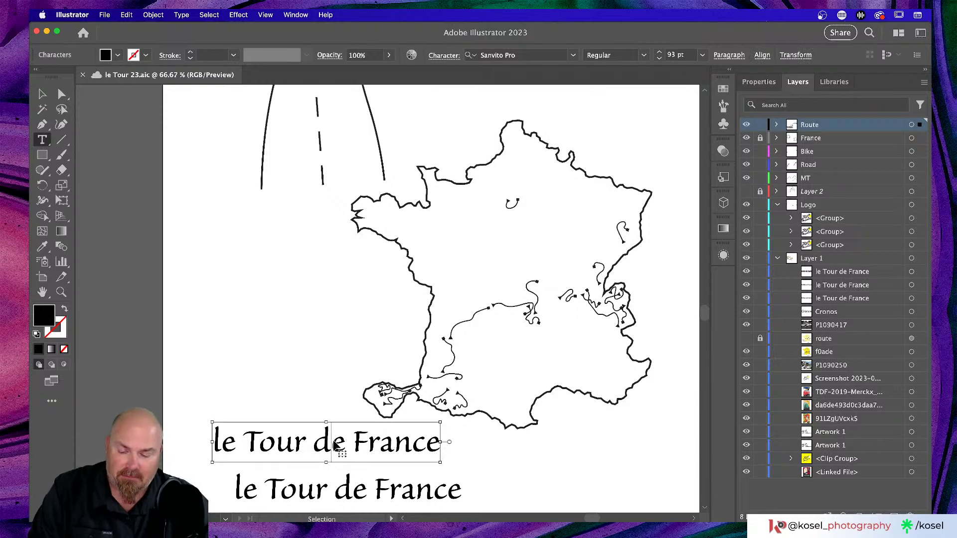
triple_click(333, 439)
text(1)
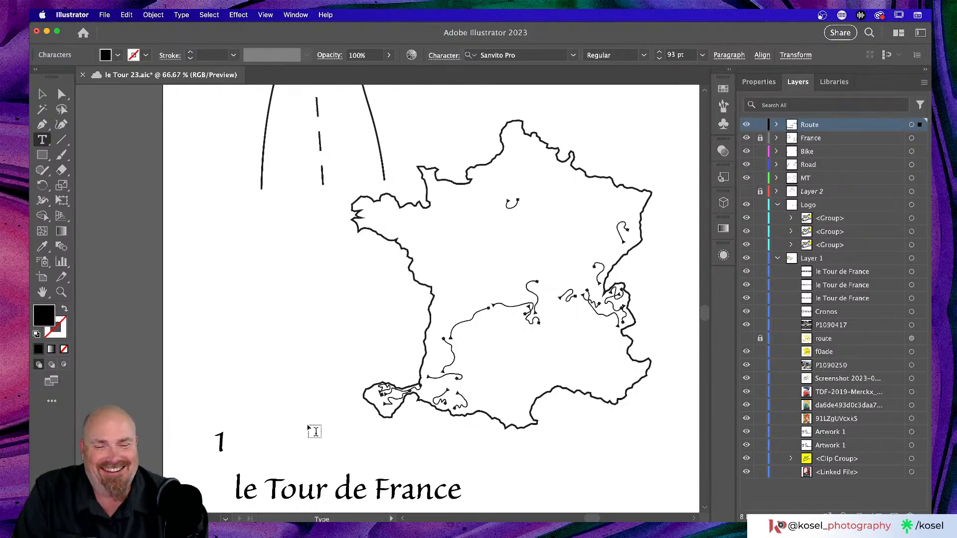
Reduce the "1" label's font size to 30 pt, saving the document along the way
key(super+a)
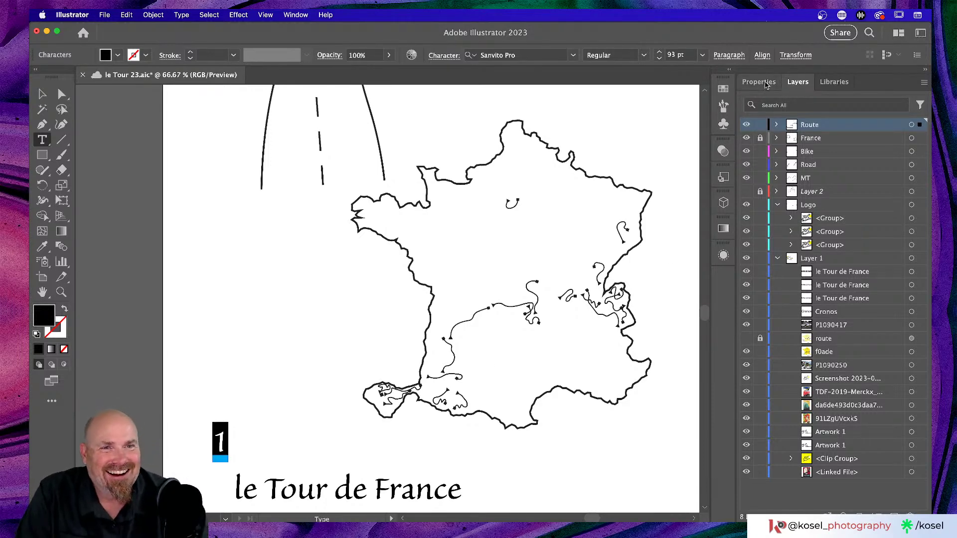
click(758, 82)
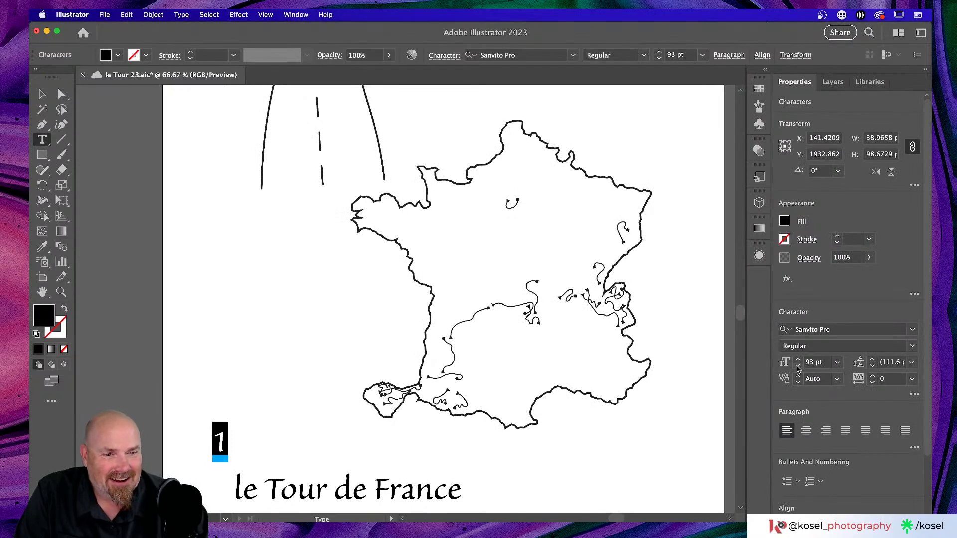
click(798, 366)
drag(797, 367, 798, 367)
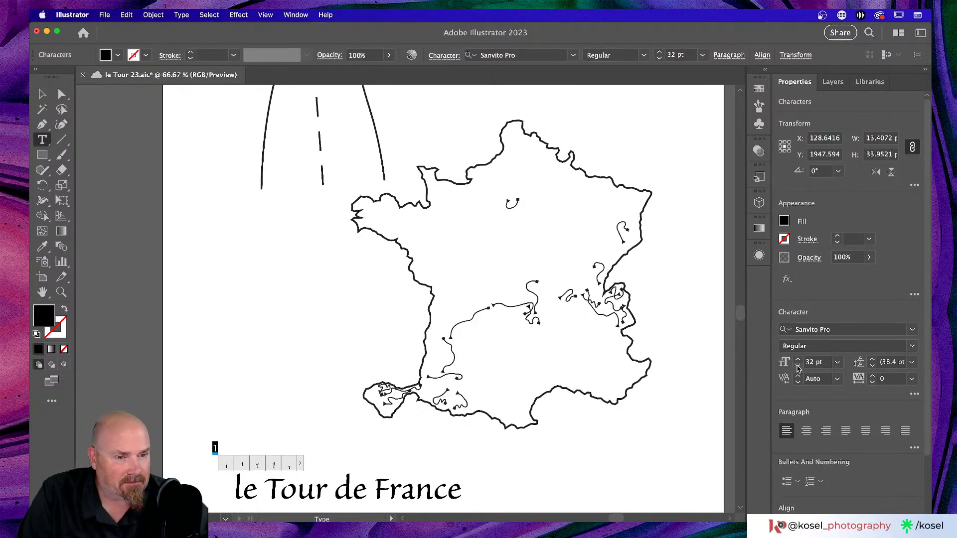
key(super+s)
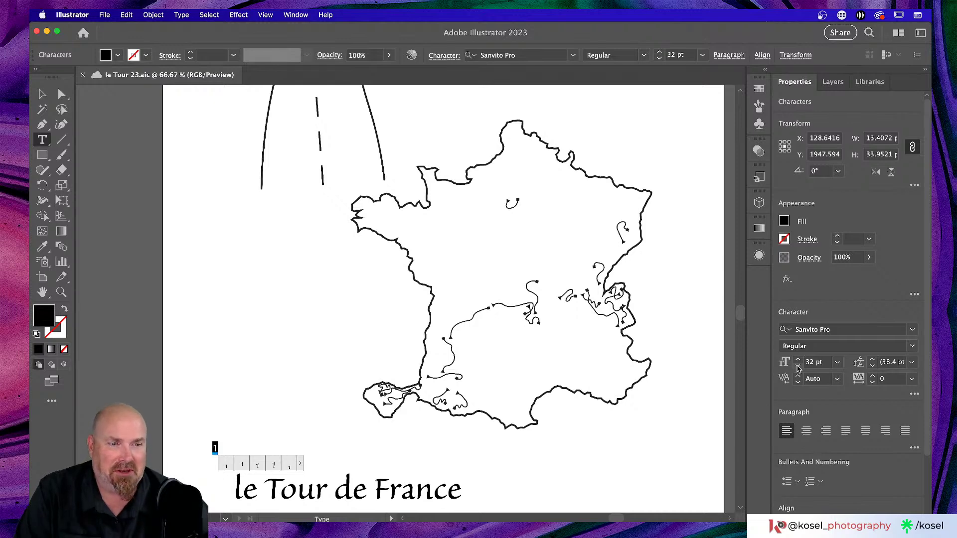
click(798, 367)
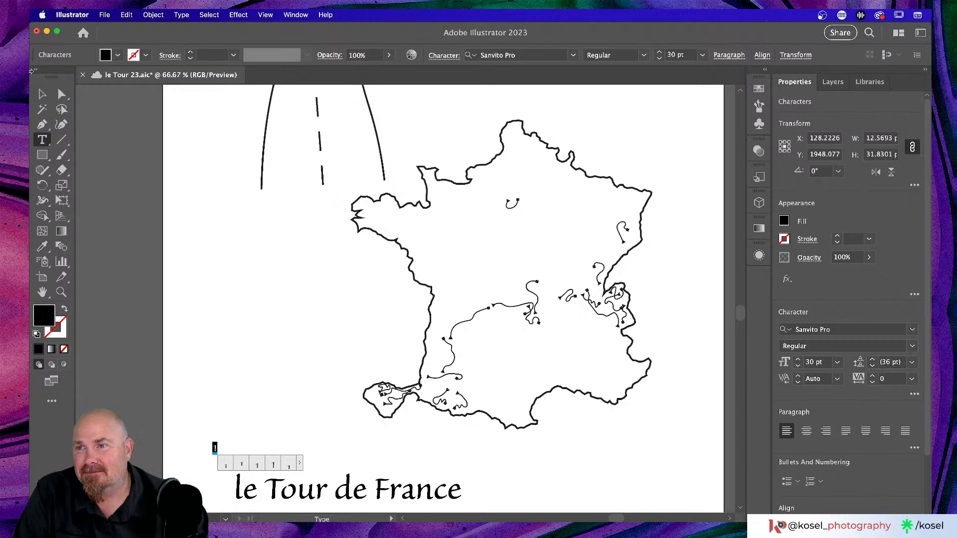
Move the "1" label into the small bulb-shaped area at the map's southwest, beside the start of the routes
key(Escape)
key(super+equal)
key(super+equal)
key(super+equal)
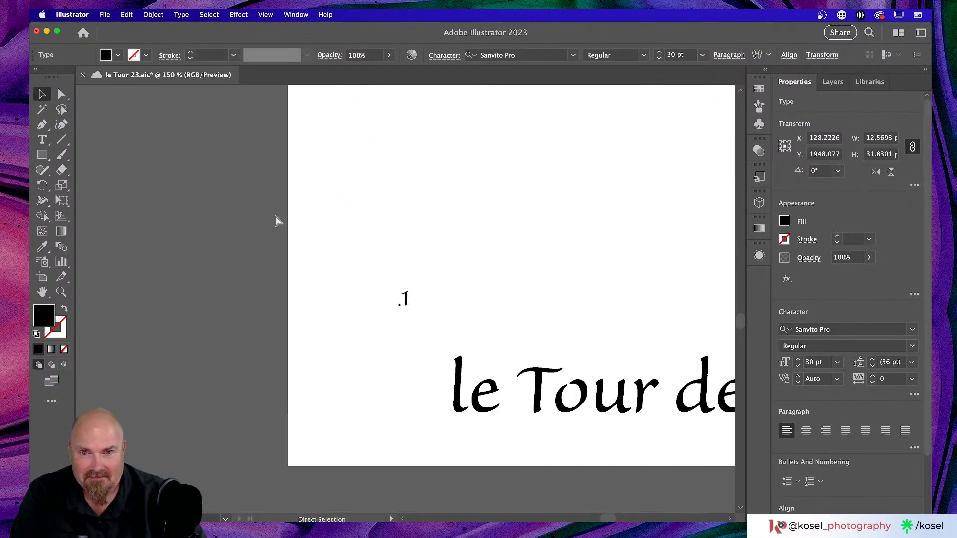
scroll(478, 279, right, 5)
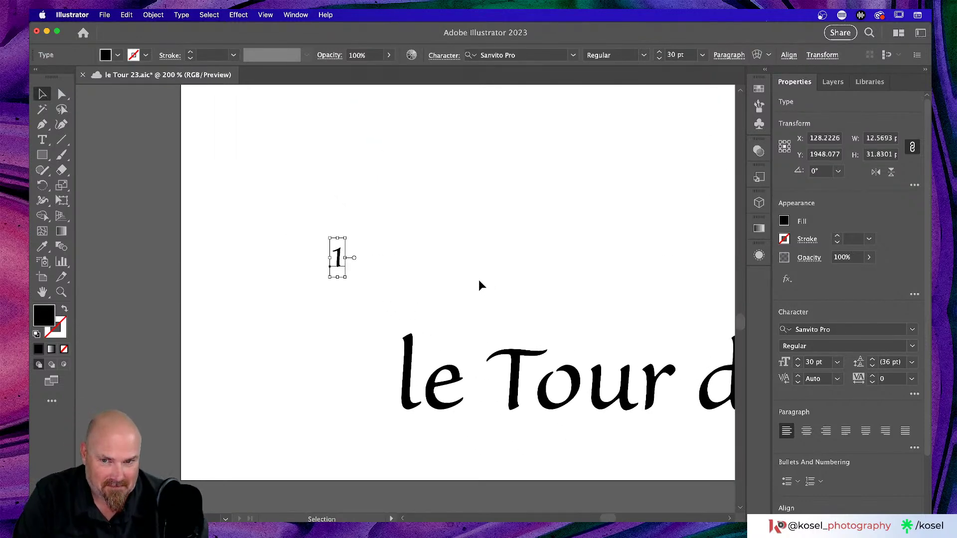
drag(563, 271, 431, 304)
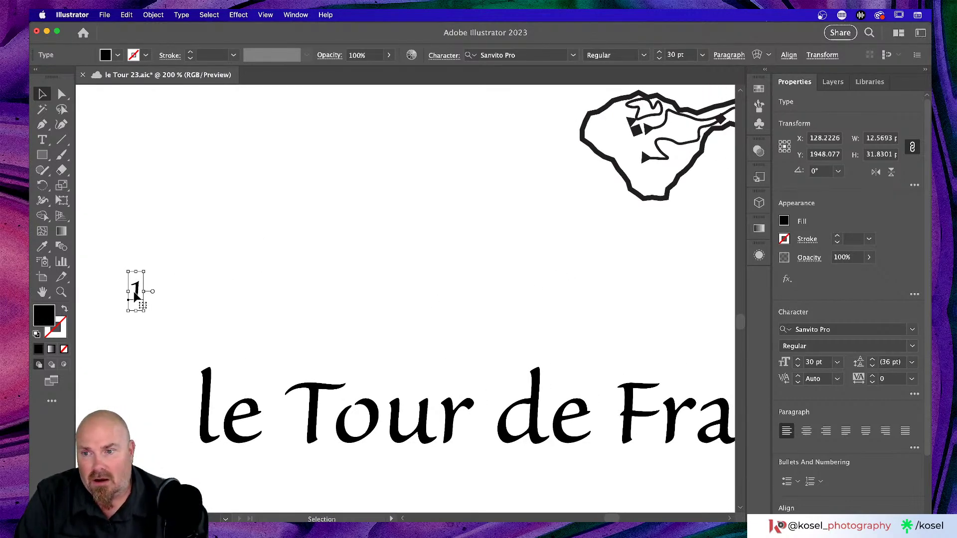
drag(140, 293, 450, 277)
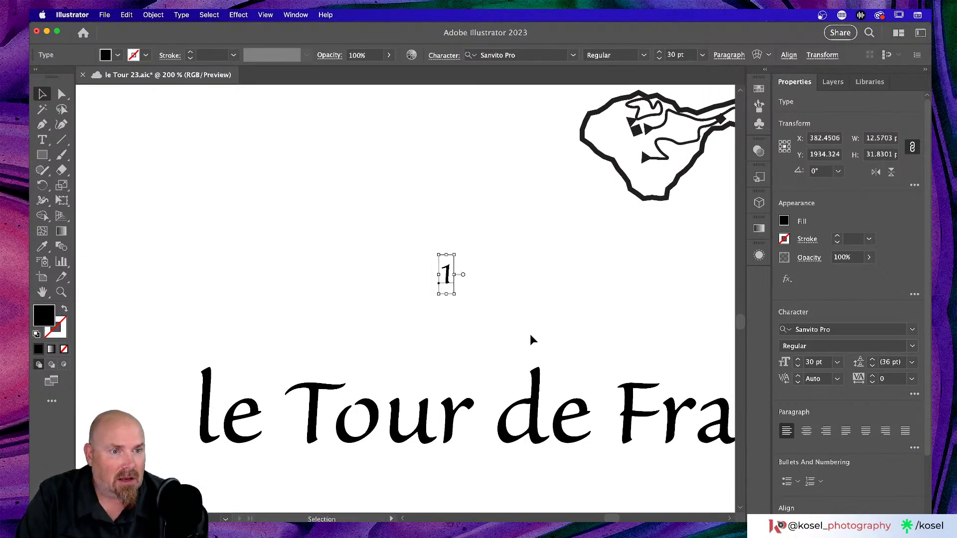
scroll(530, 336, right, 6)
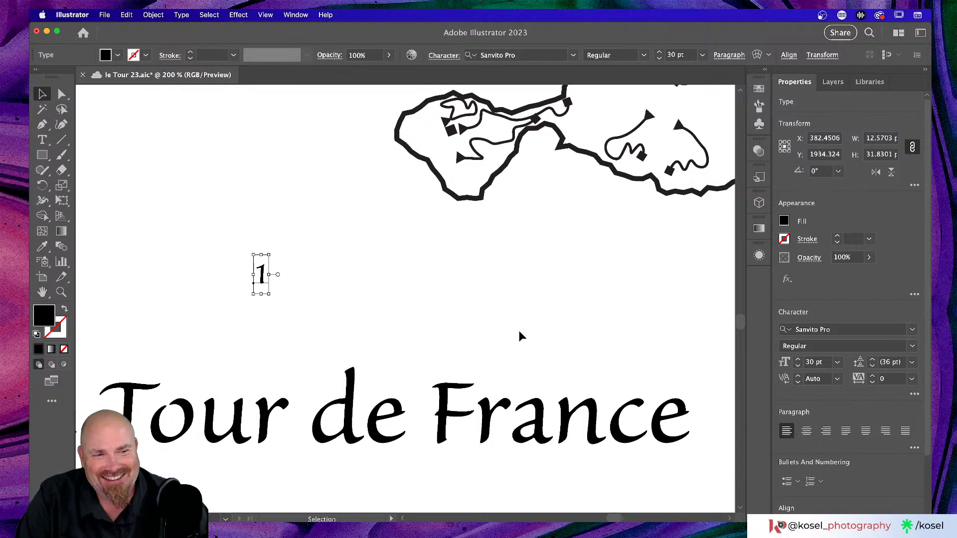
scroll(518, 331, up, 3)
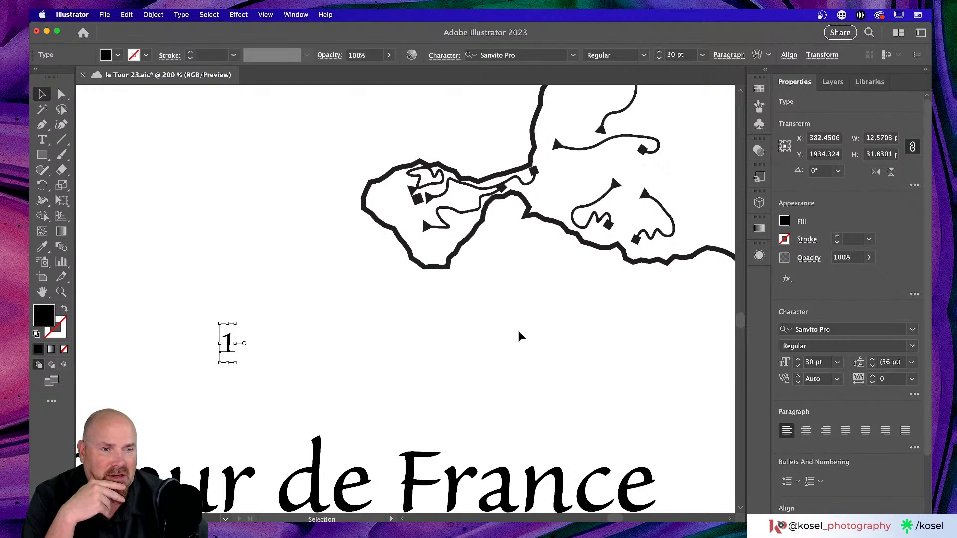
drag(232, 344, 405, 182)
scroll(456, 280, up, 3)
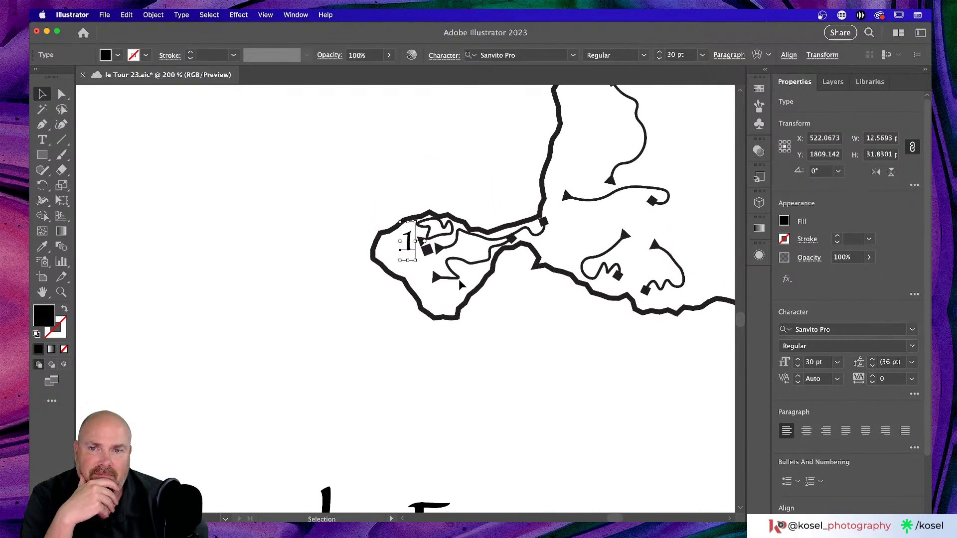
Shrink the "1" label inside the small southwestern area to a 12 pt font size
scroll(458, 279, left, 5)
click(461, 281)
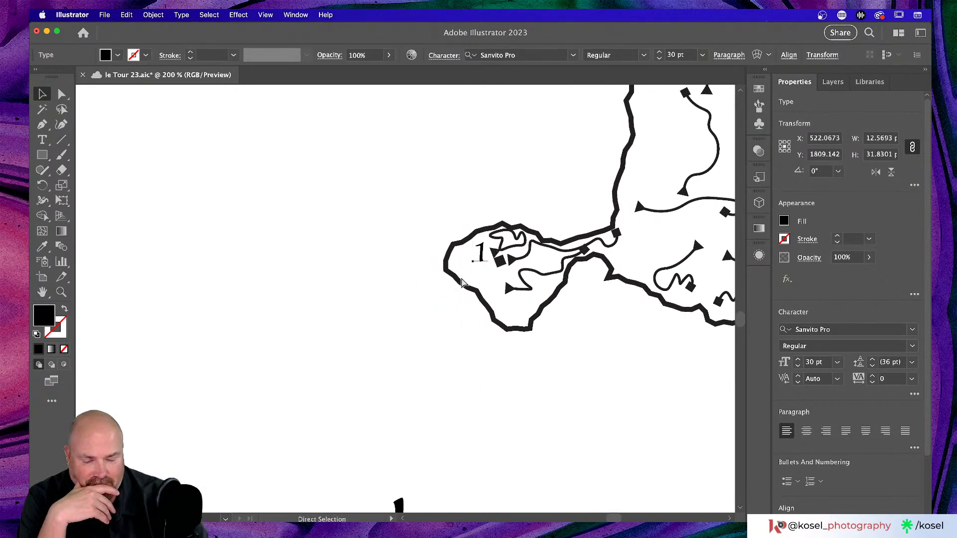
key(super+equal)
key(super+equal)
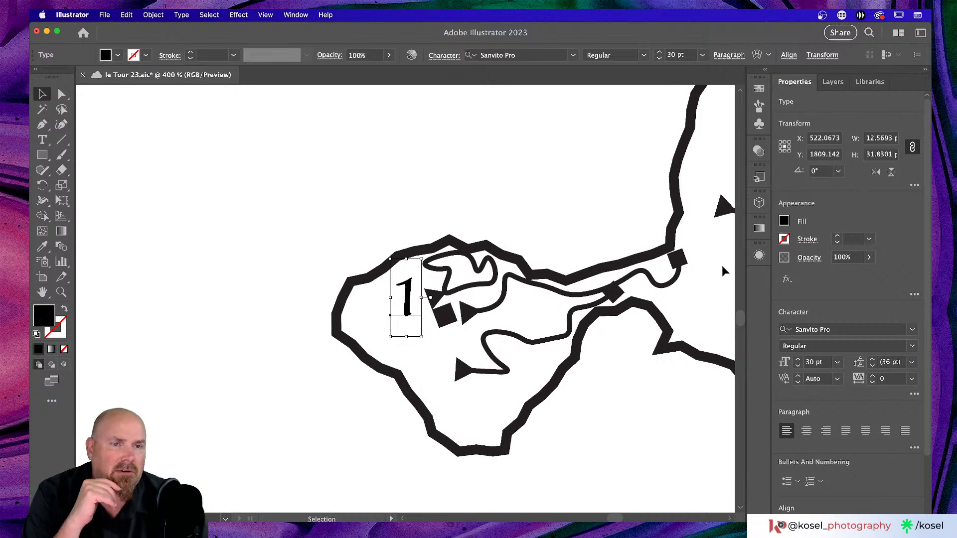
key(t)
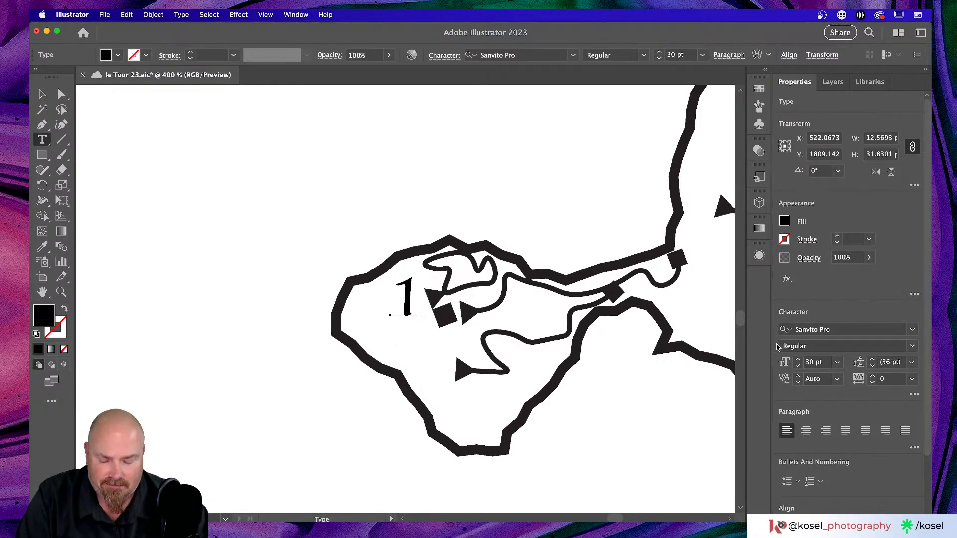
key(super+a)
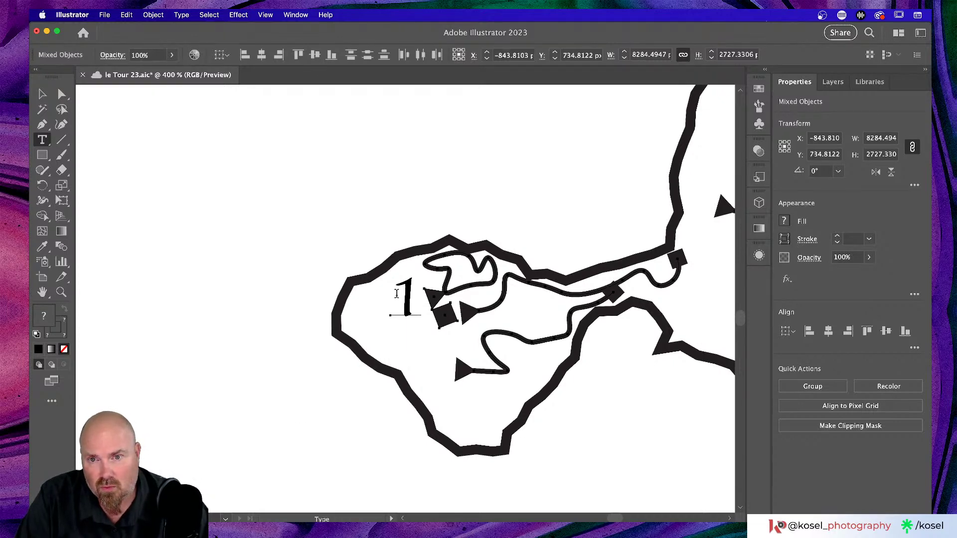
click(408, 304)
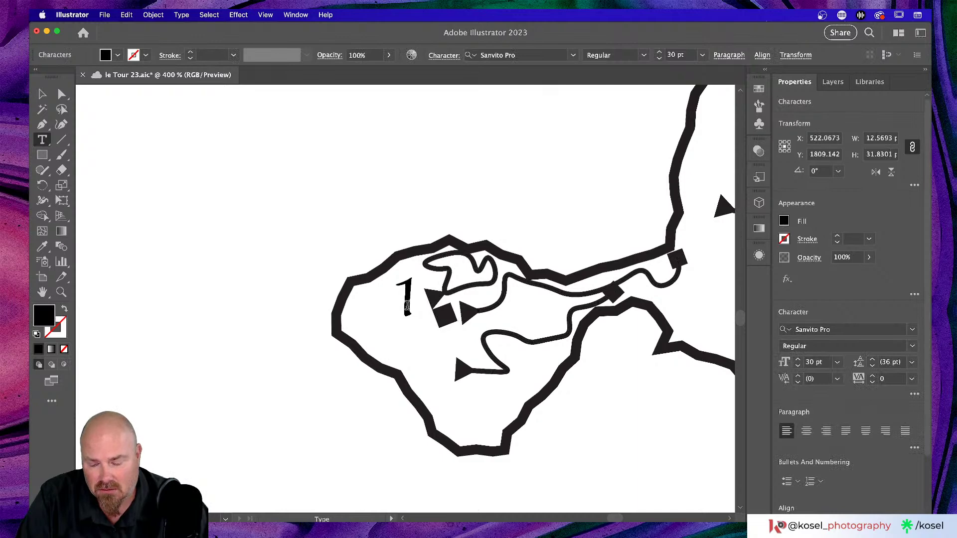
double_click(408, 305)
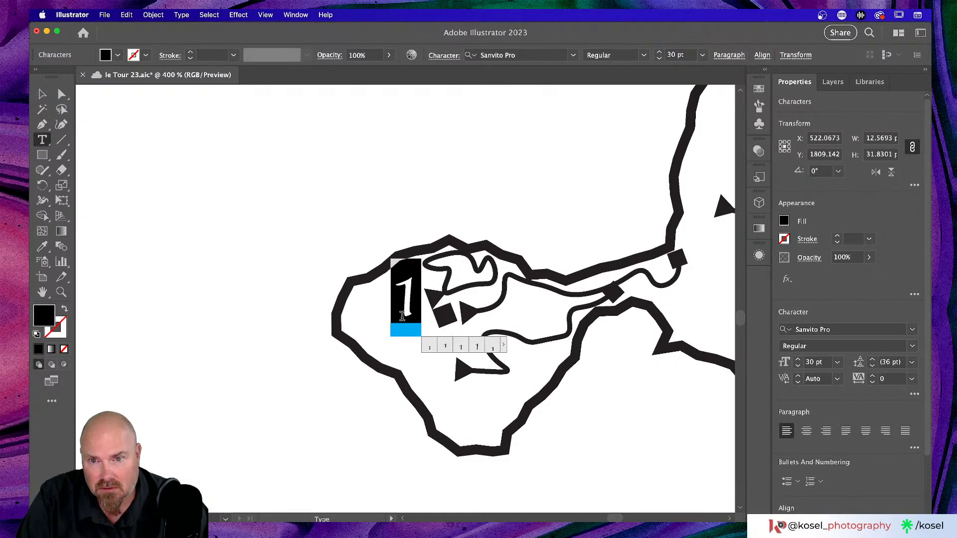
click(797, 366)
click(798, 366)
click(797, 366)
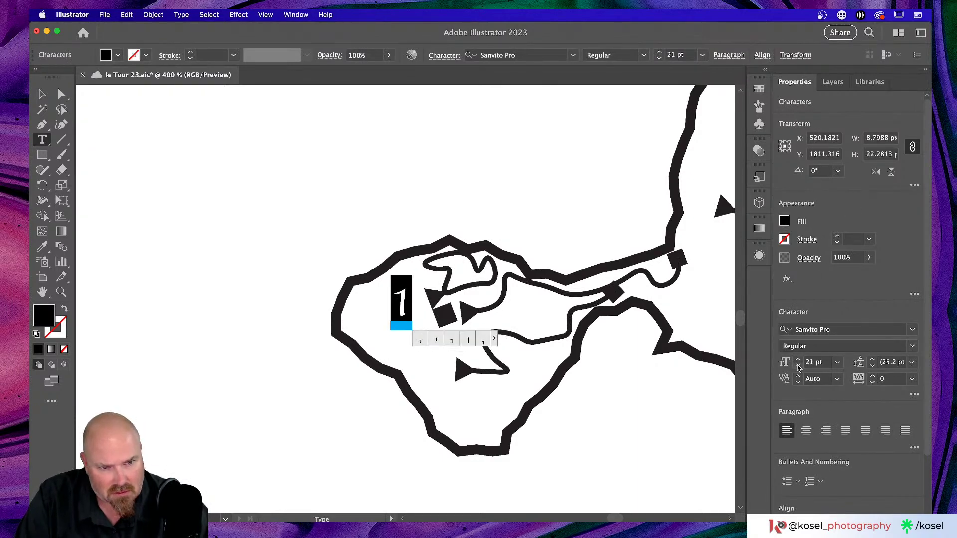
click(798, 366)
click(797, 367)
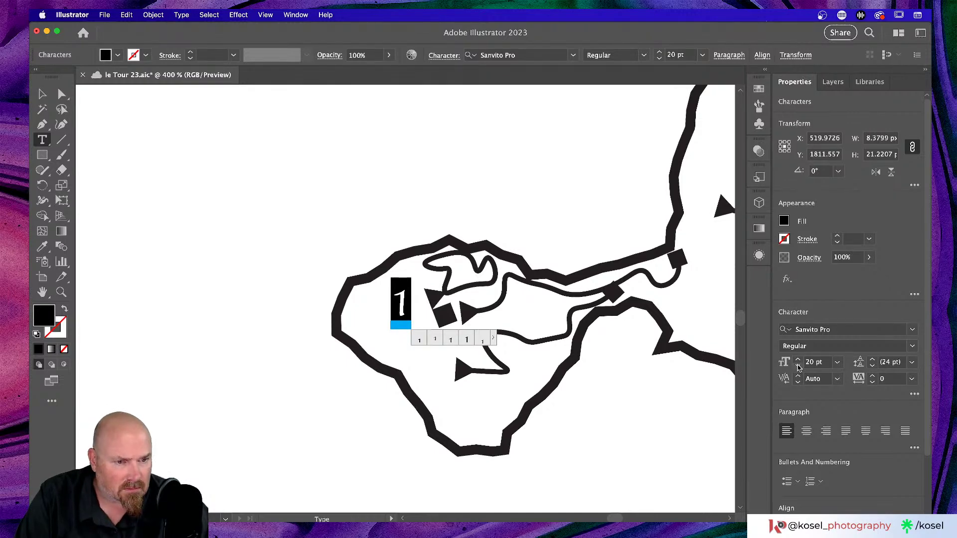
click(798, 367)
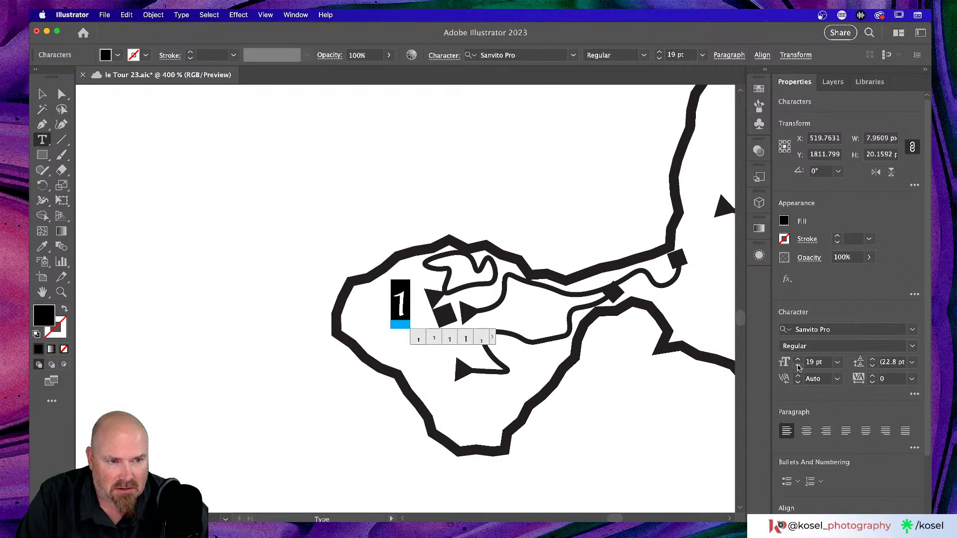
click(798, 366)
click(797, 367)
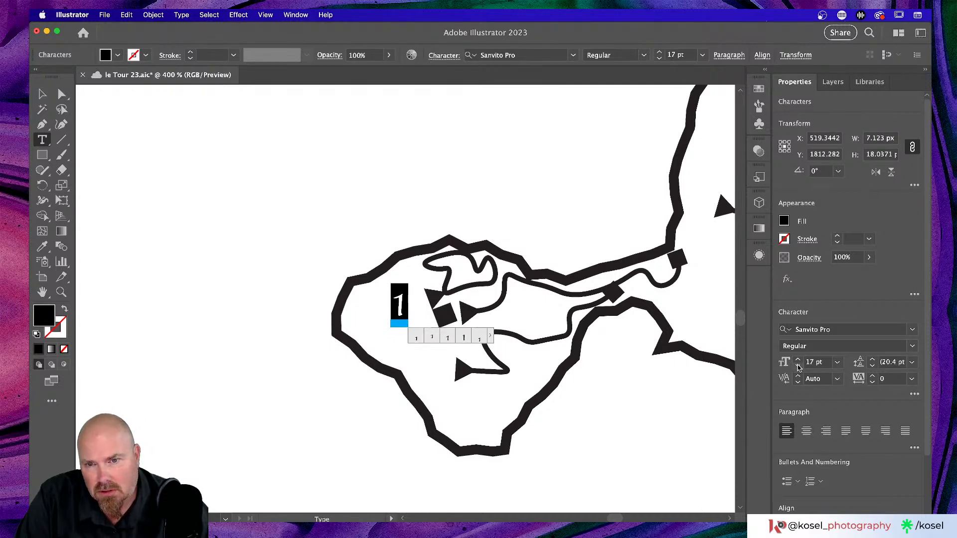
click(798, 366)
click(797, 367)
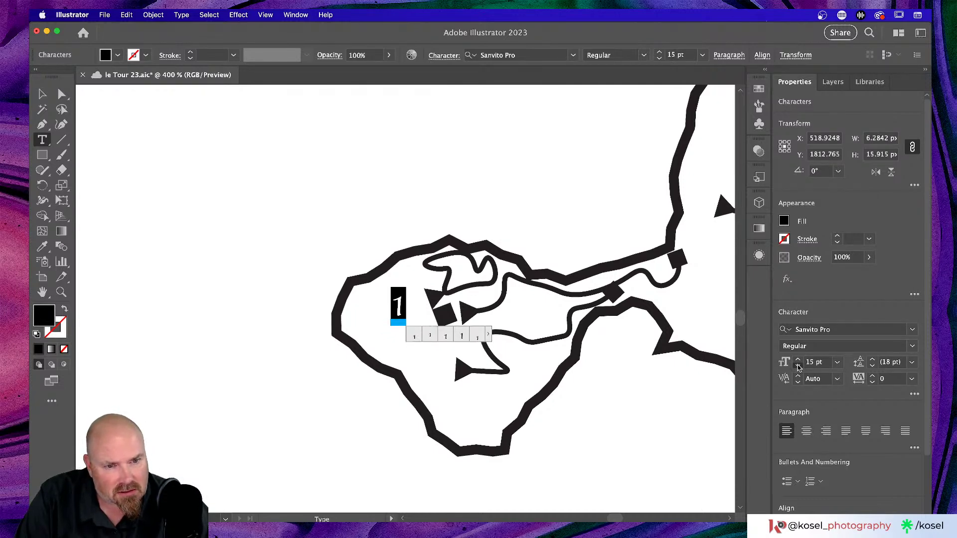
click(797, 367)
click(797, 360)
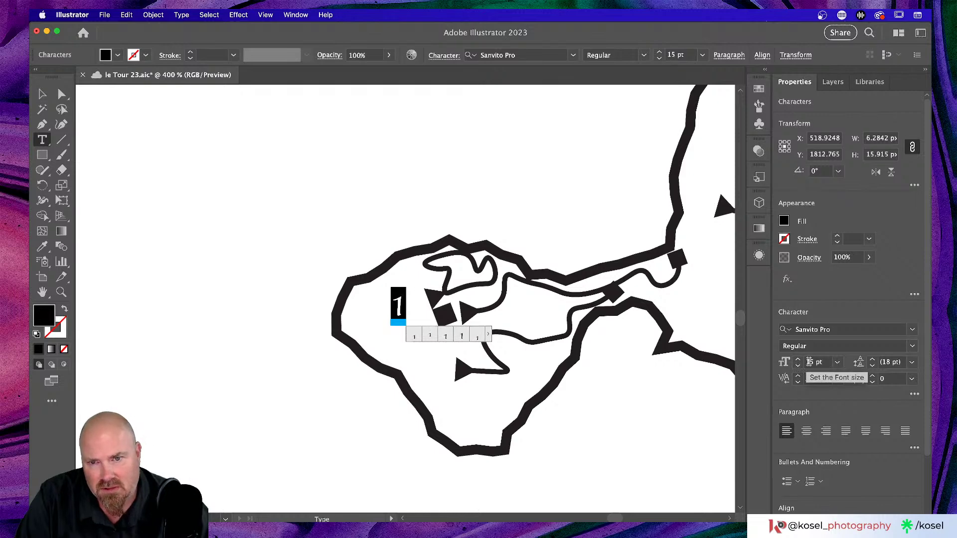
click(797, 367)
click(798, 367)
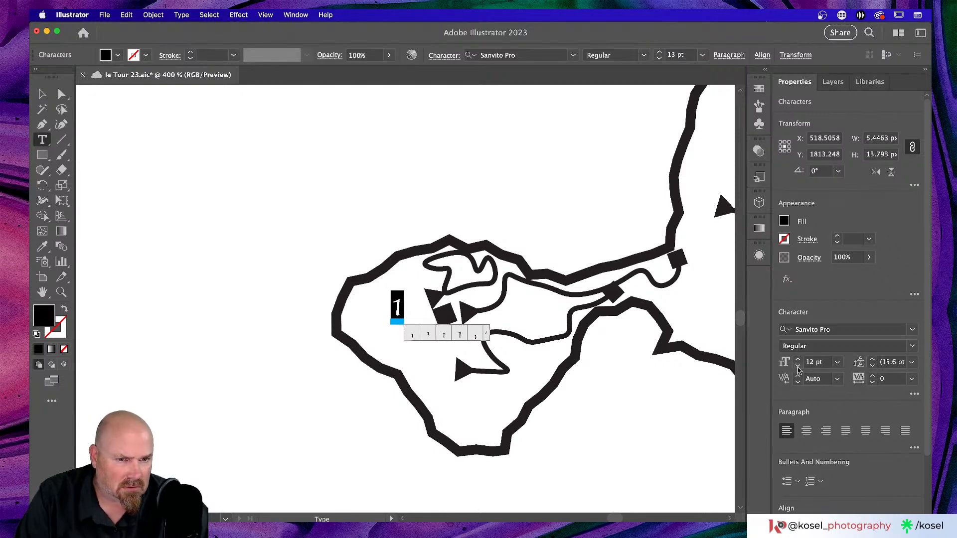
click(798, 367)
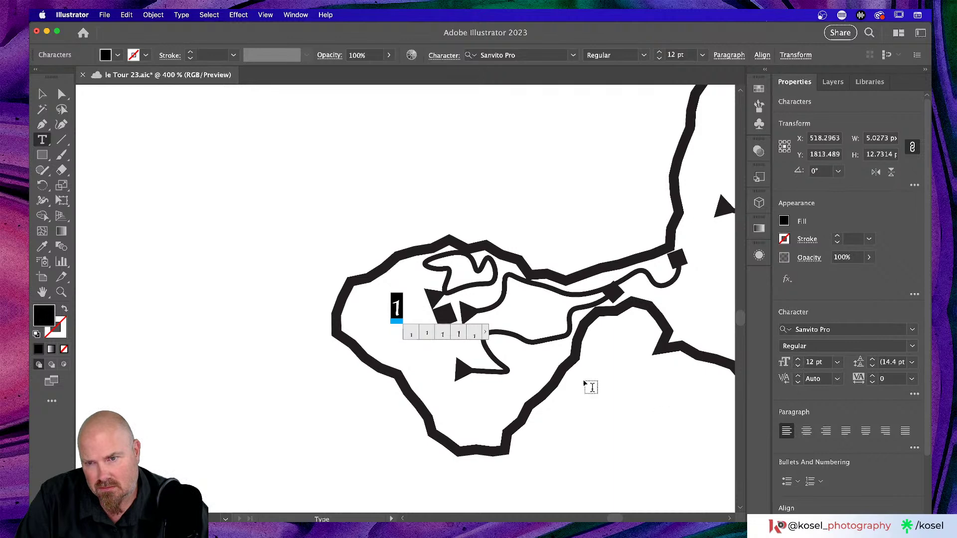
Place the "1" label just left of the uppermost triangle marker in the small southwestern area
click(43, 94)
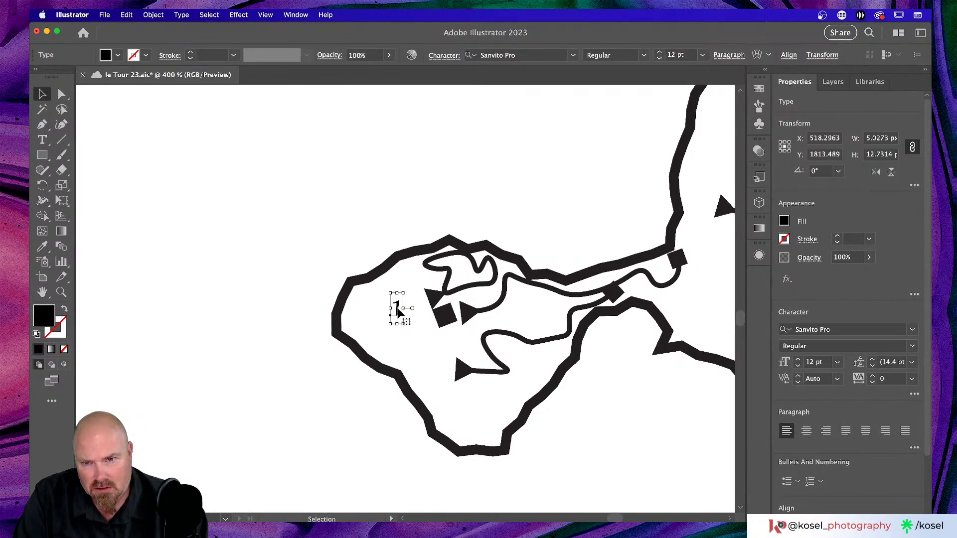
drag(401, 310, 416, 305)
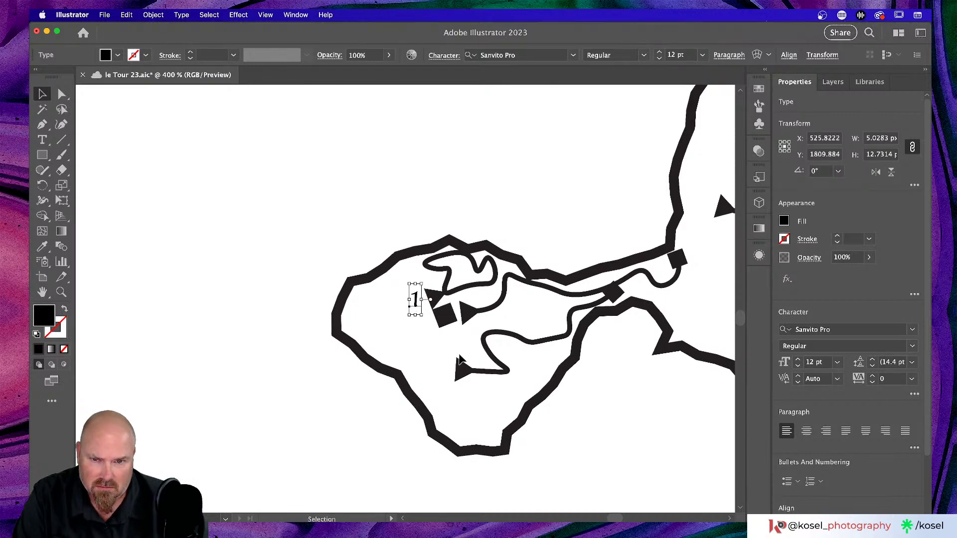
scroll(459, 358, right, 3)
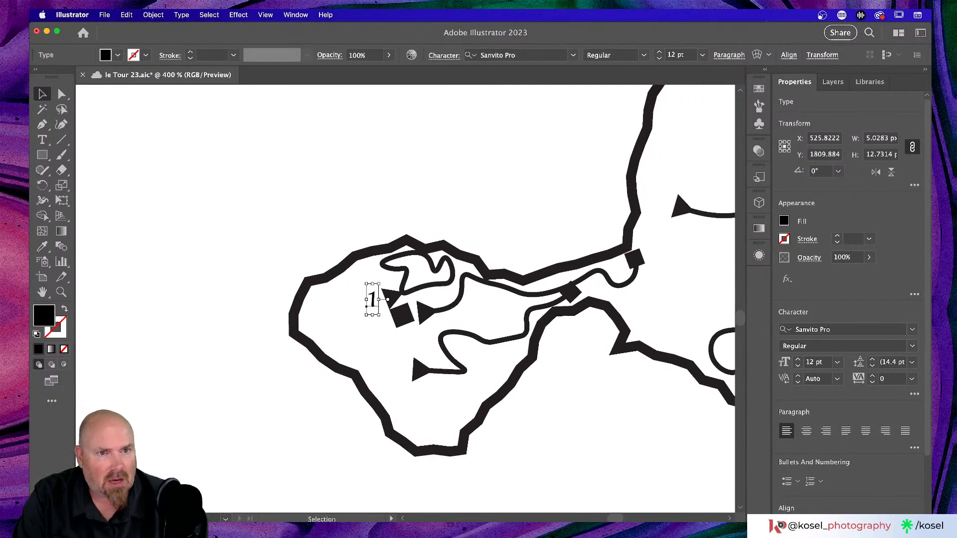
Deselect the "1" label and show the locked "route" reference image beneath the map
click(525, 411)
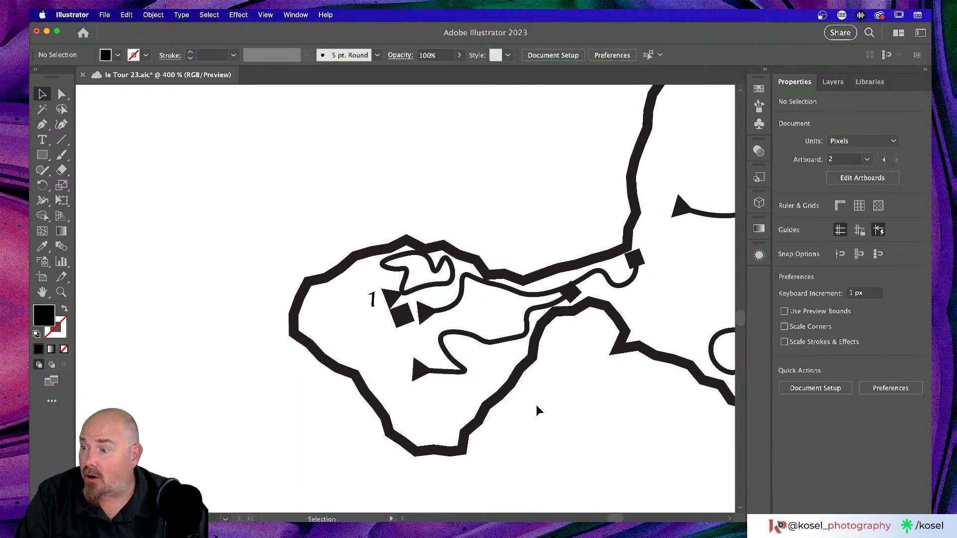
click(832, 81)
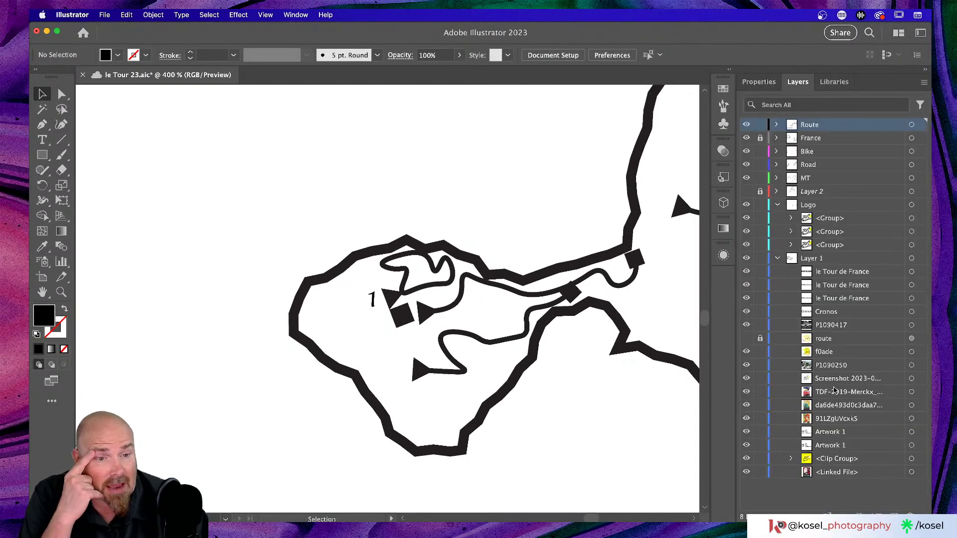
click(747, 339)
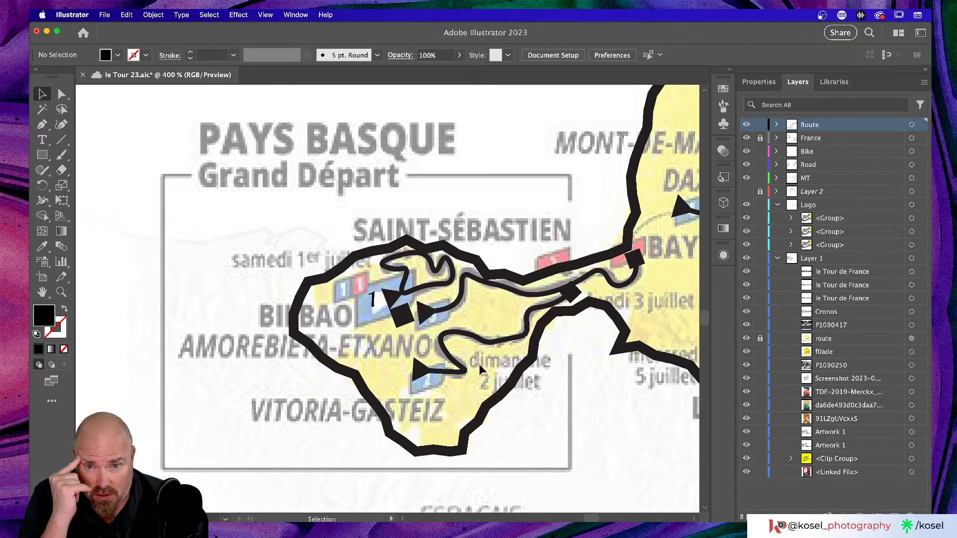
Duplicate the "1" label to just below the second triangle marker near Bilbao and change the copy's text to "2"
scroll(480, 364, right, 2)
scroll(479, 364, right, 2)
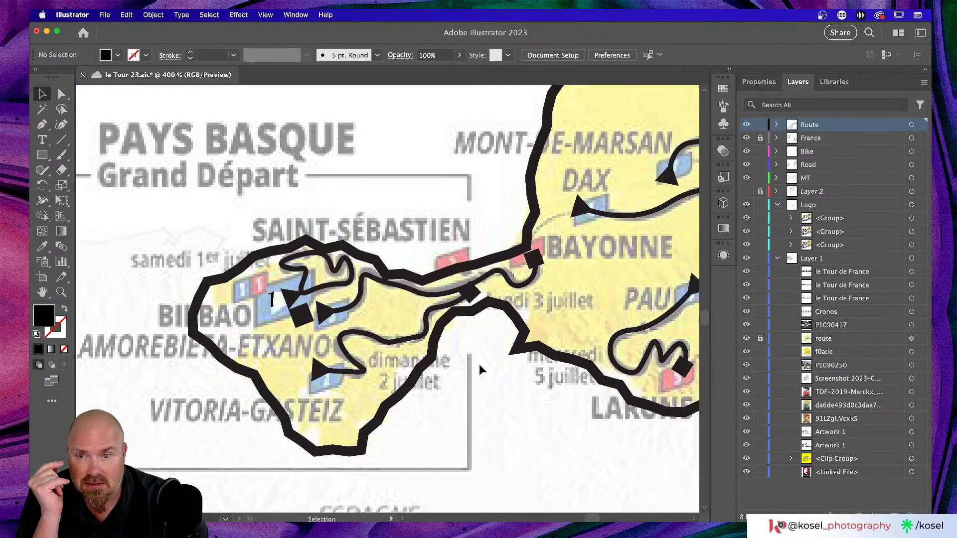
click(272, 301)
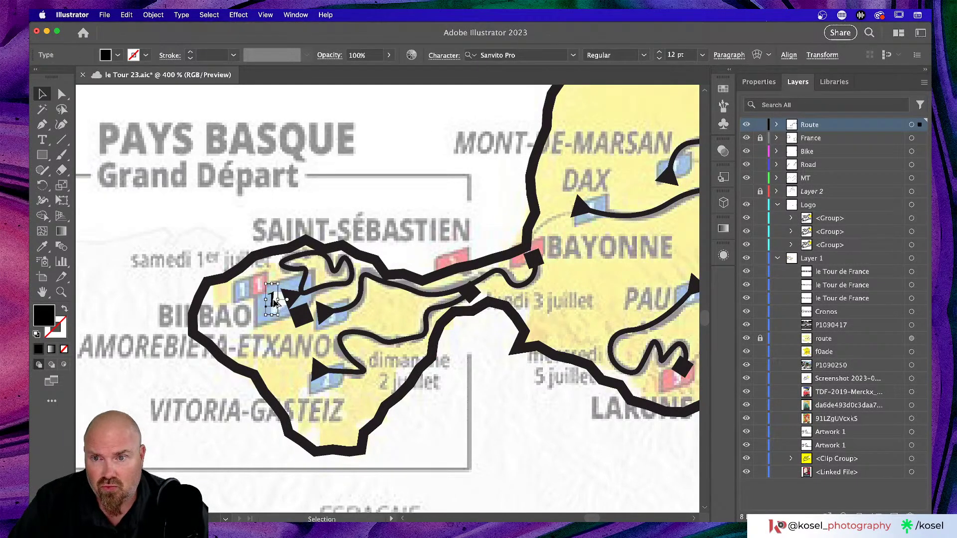
drag(274, 302, 316, 339)
key(t)
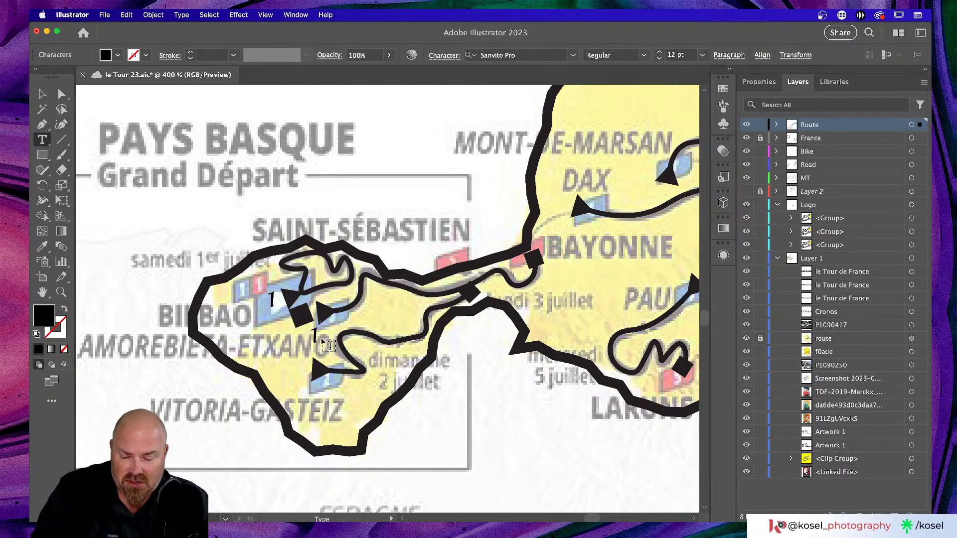
double_click(322, 343)
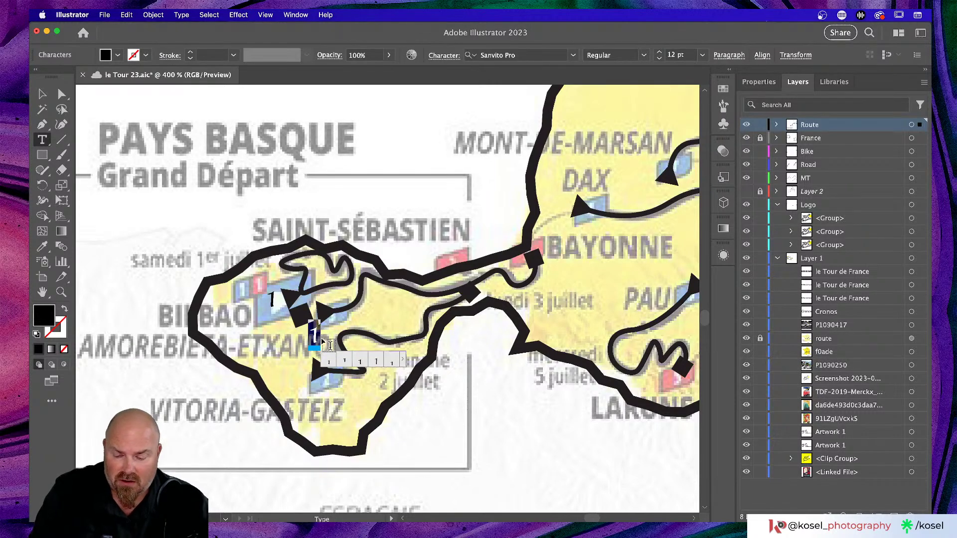
text(2)
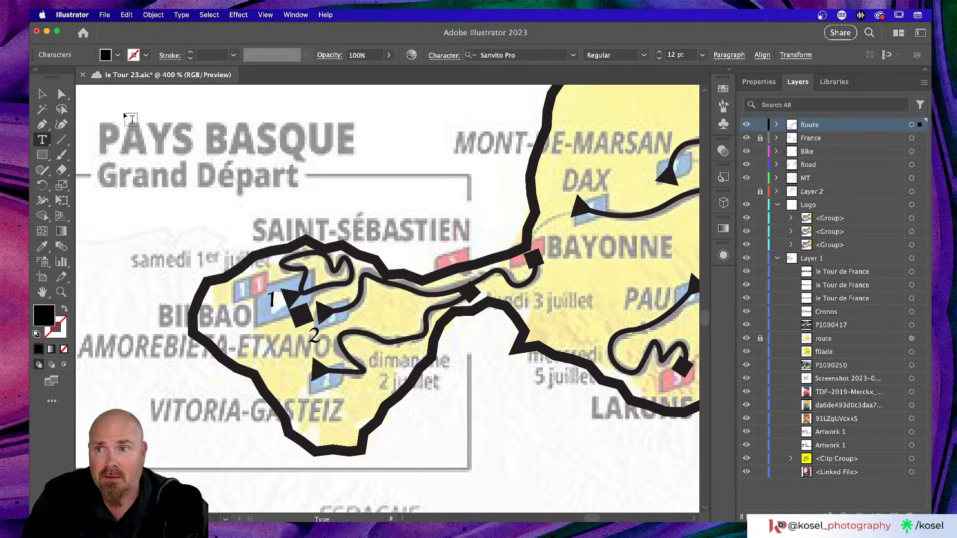
click(42, 94)
Duplicate the "2" label to just left of the triangle marker above Vitoria-Gasteiz and change the copy's text to "3"
click(314, 332)
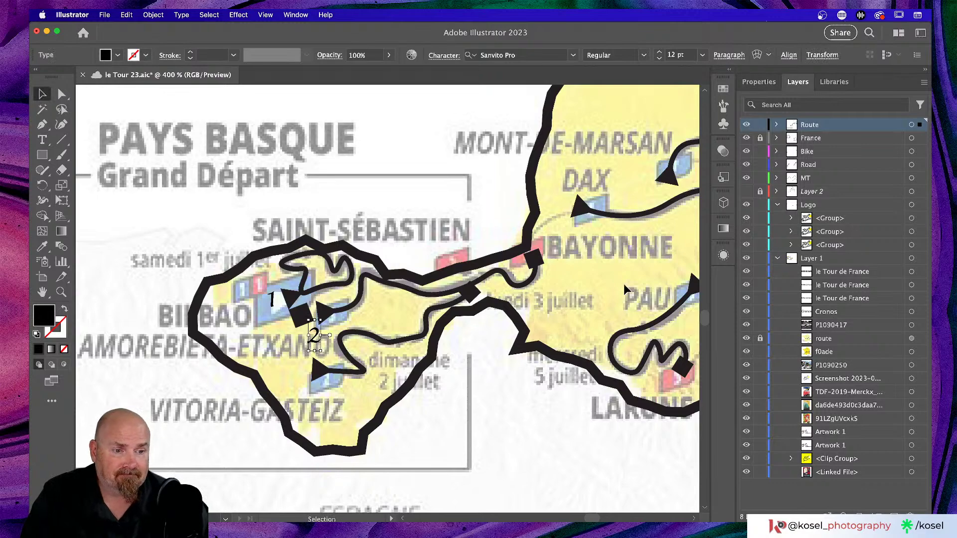
scroll(626, 282, left, 3)
scroll(626, 282, down, 2)
scroll(627, 282, down, 1)
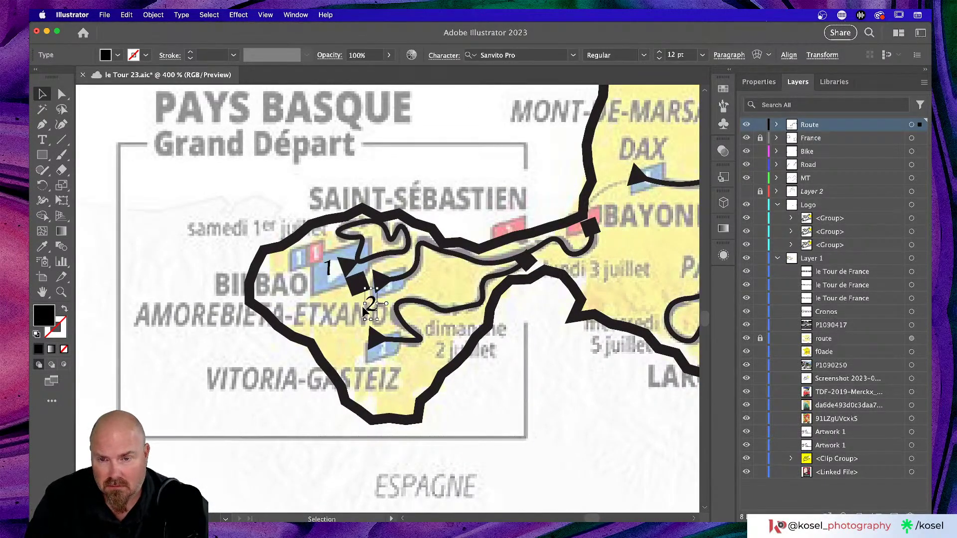
drag(367, 315, 348, 337)
key(t)
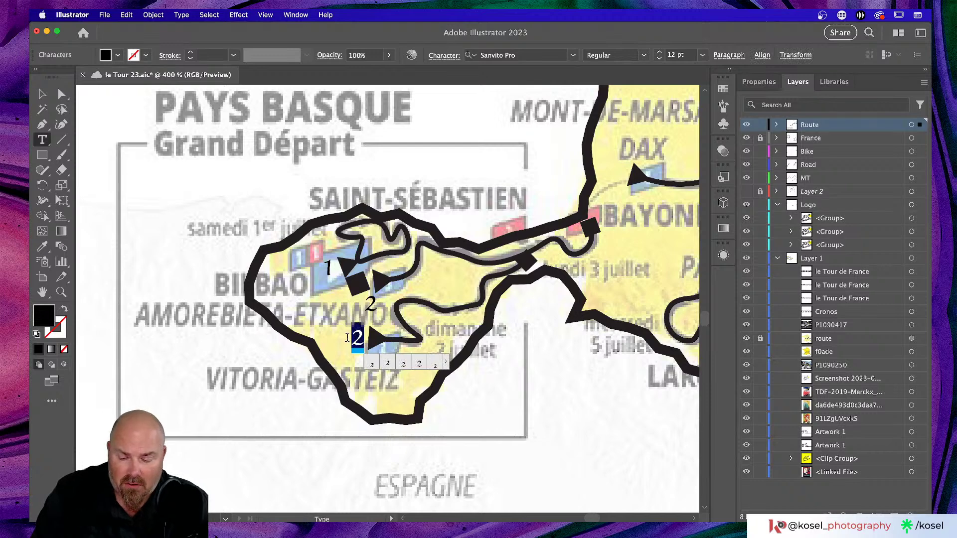
text(3)
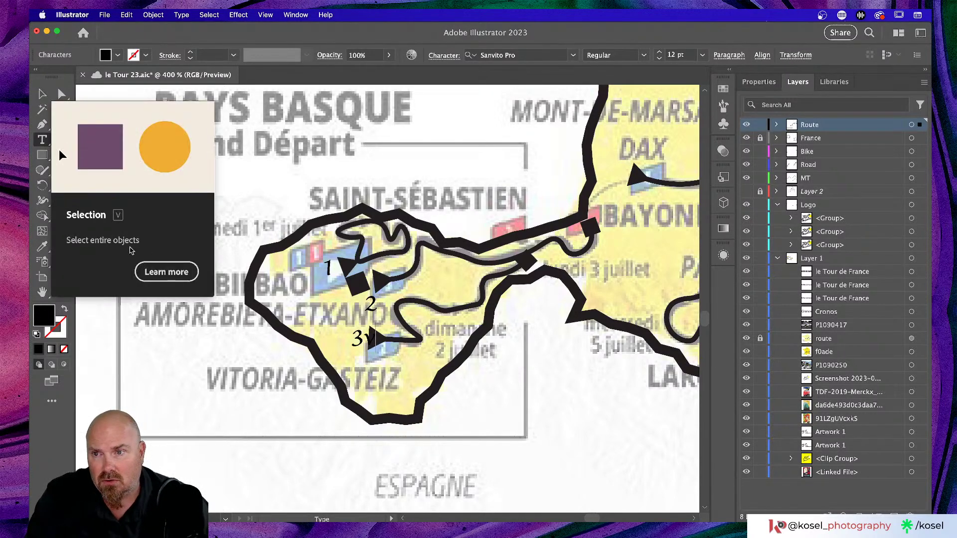
key(Escape)
click(42, 92)
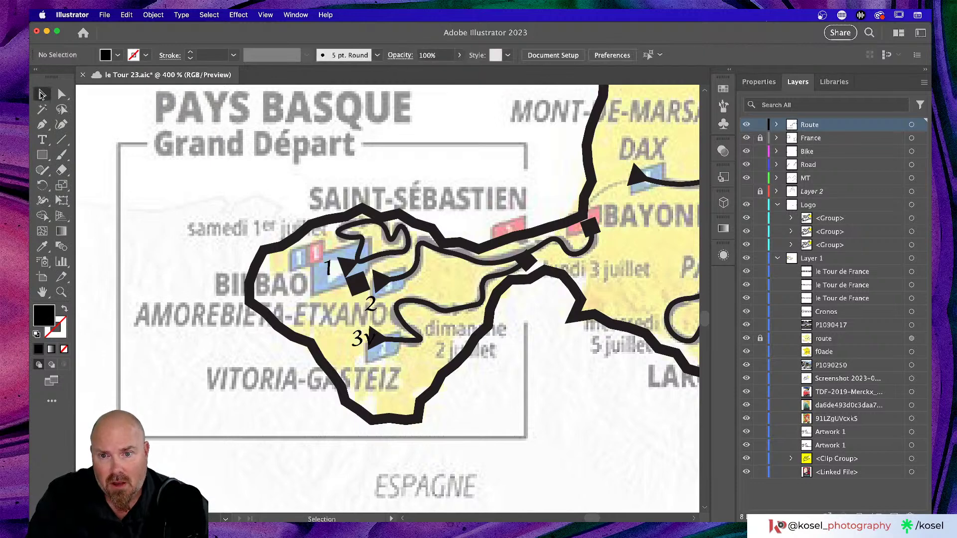
Remove the stray "v" after the "3" in the label beside the Vitoria-Gasteiz marker
click(357, 344)
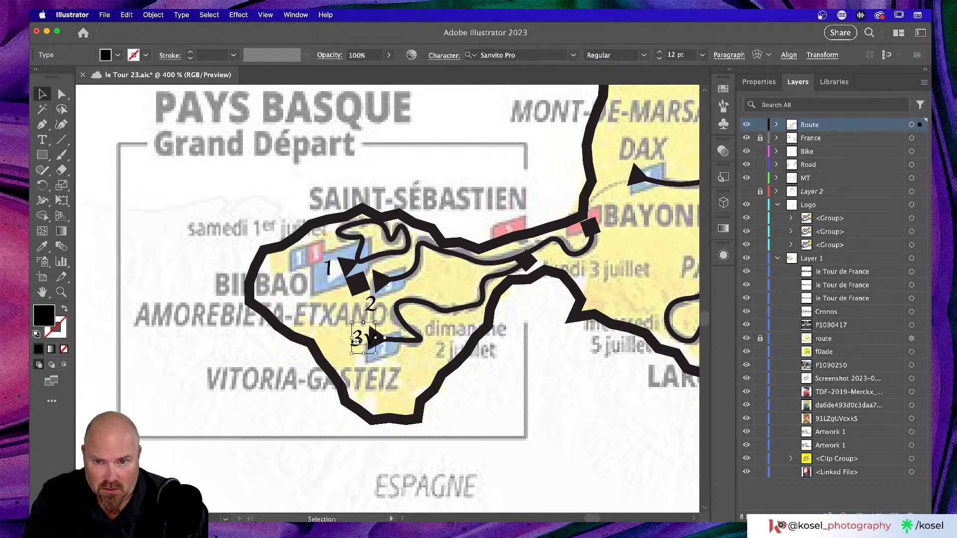
double_click(363, 344)
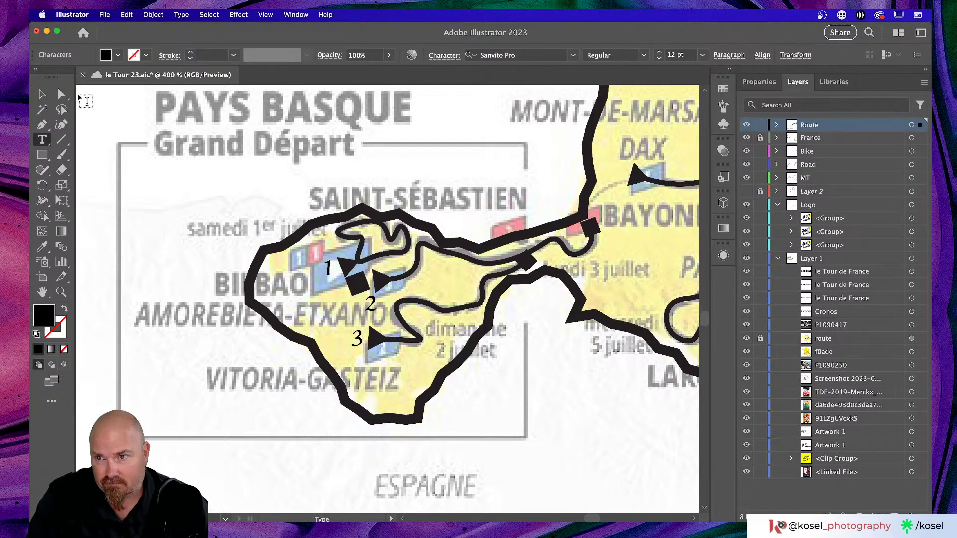
click(42, 94)
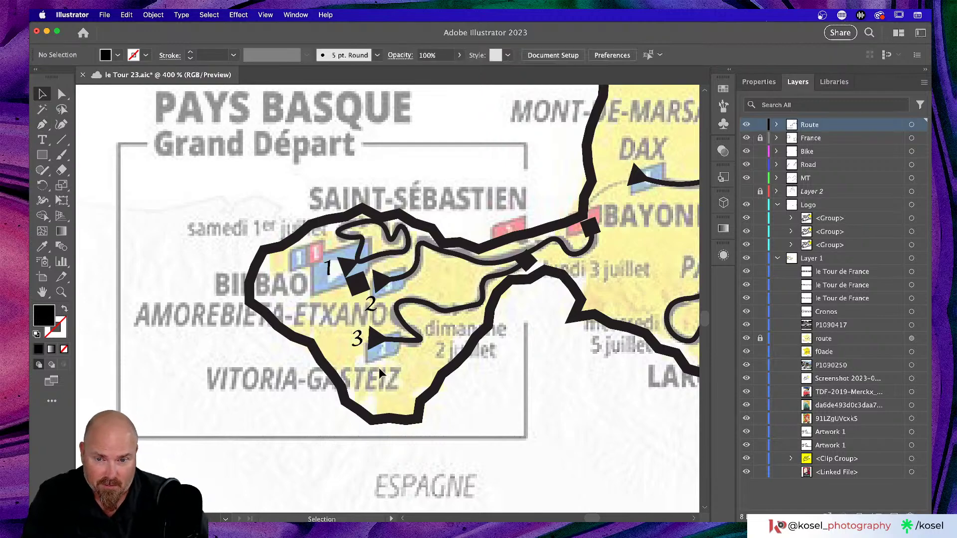
Duplicate the "3" label to just left of the Dax triangle marker and change the copy's text to "4"
key(super+minus)
key(super+minus)
key(super+minus)
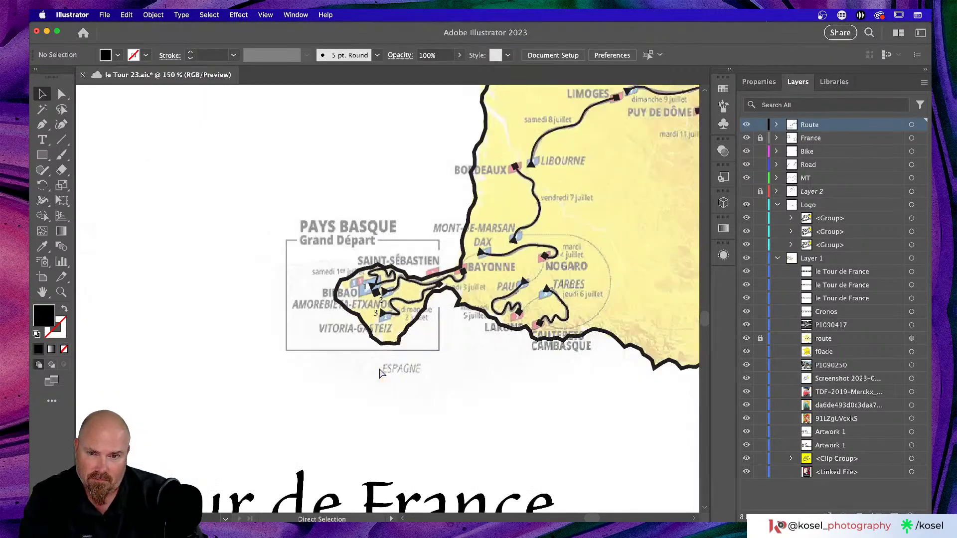
key(super+equal)
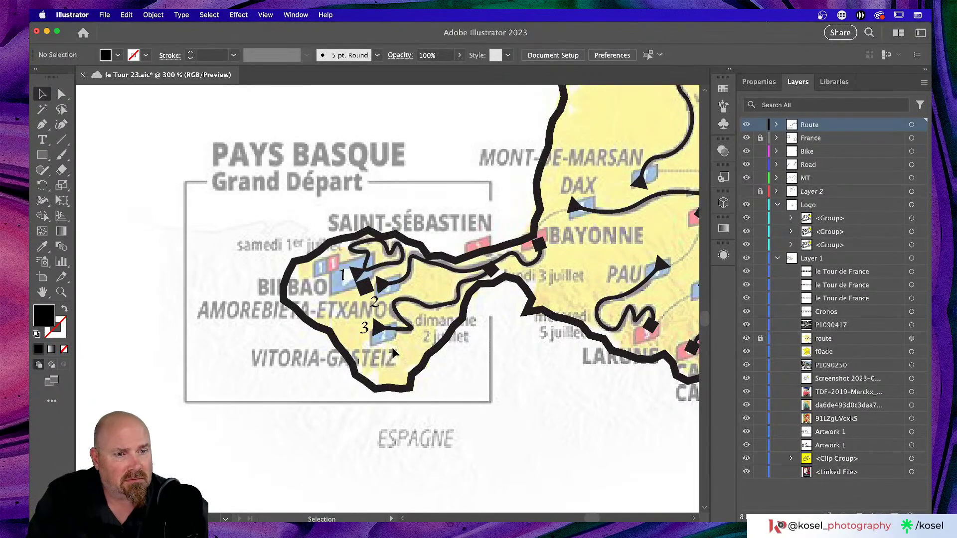
scroll(391, 348, right, 5)
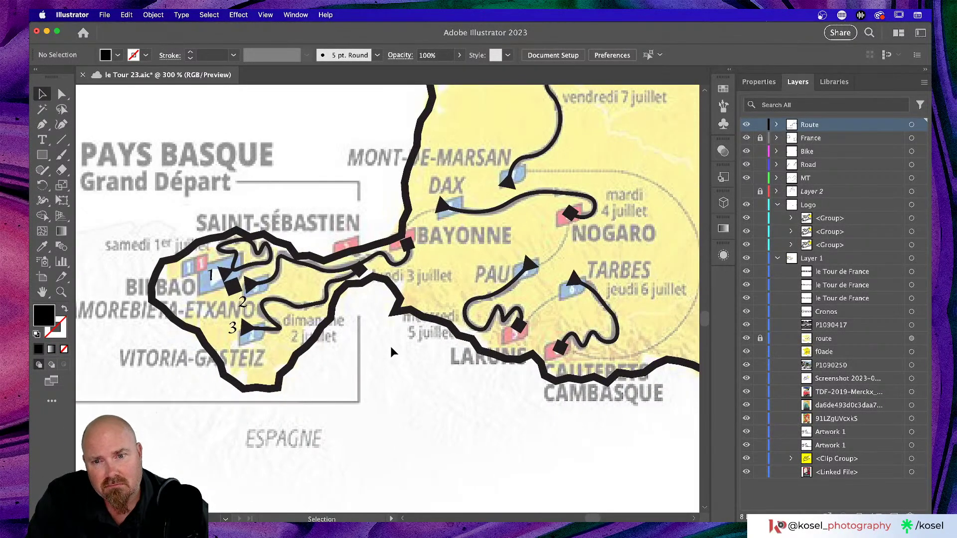
scroll(391, 348, right, 3)
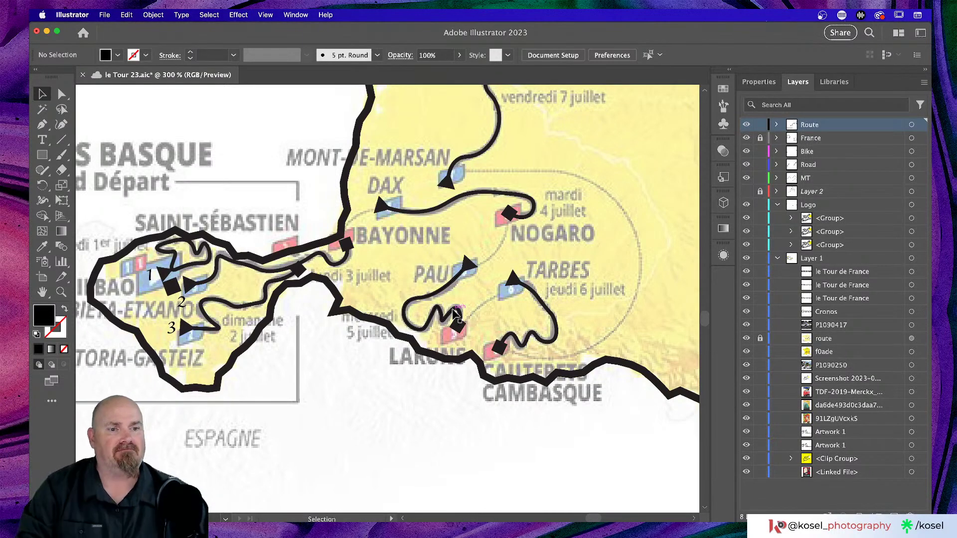
click(171, 330)
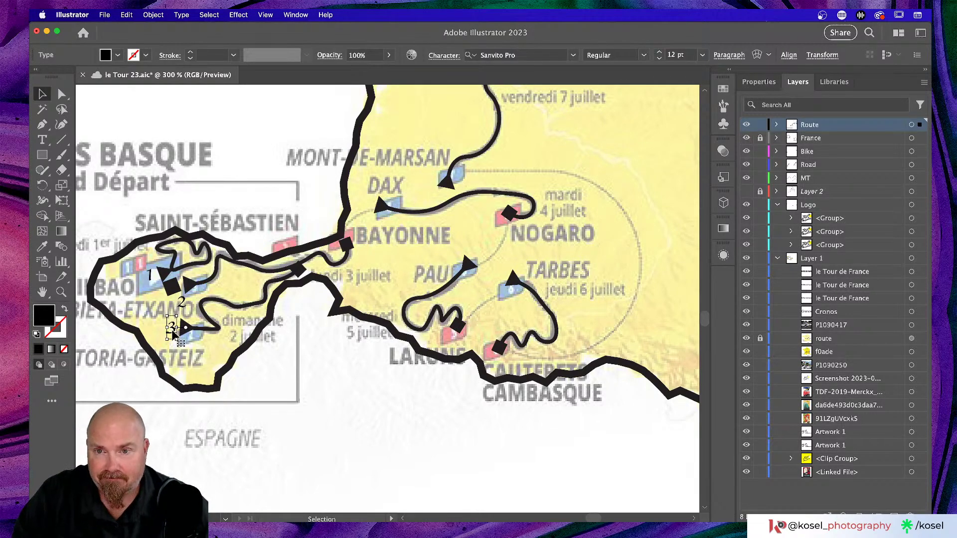
mouse_move(175, 328)
mouse_down()
mouse_move(320, 220)
mouse_move(368, 207)
mouse_up()
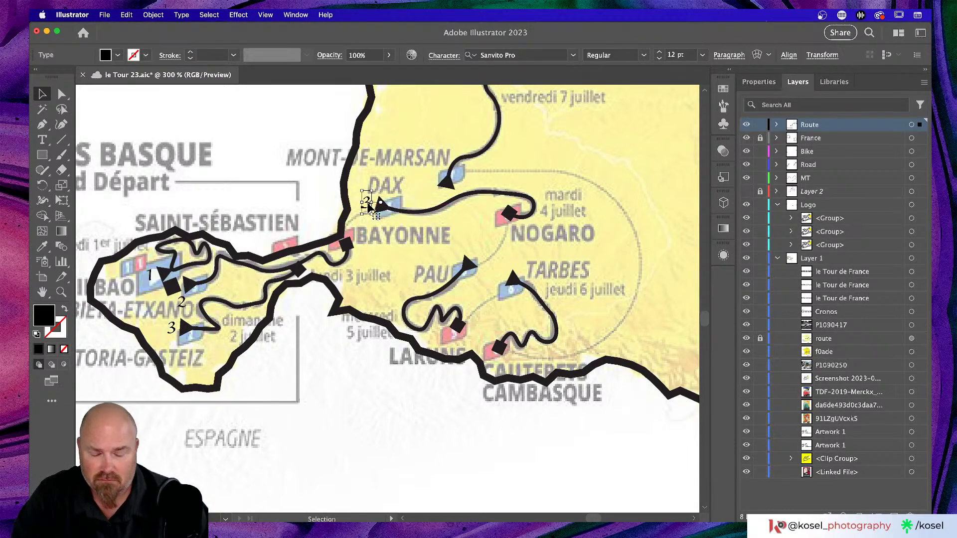
key(t)
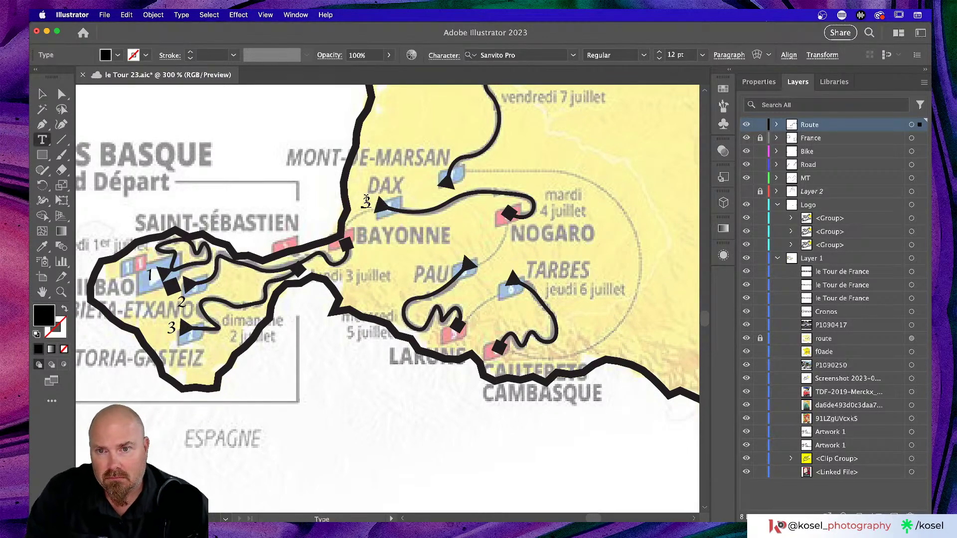
click(366, 202)
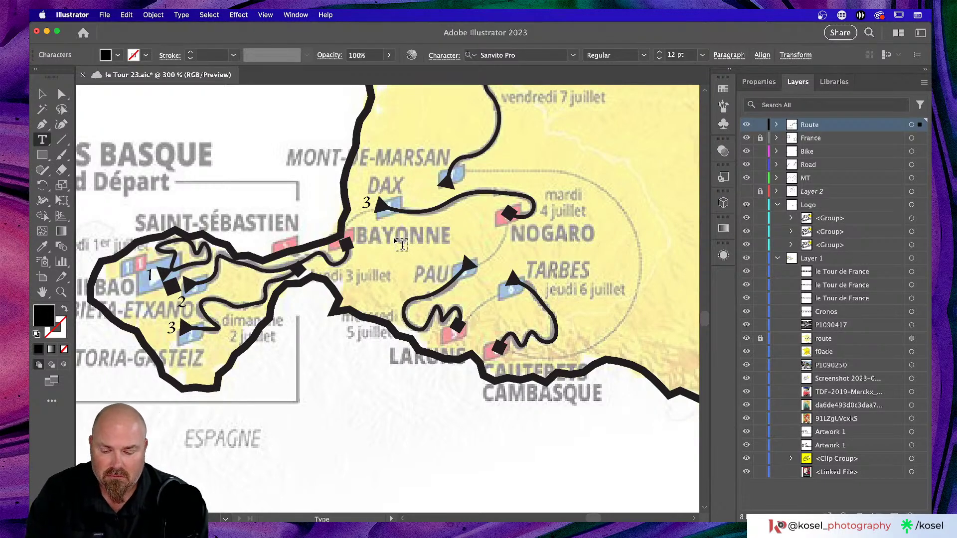
key(super+a)
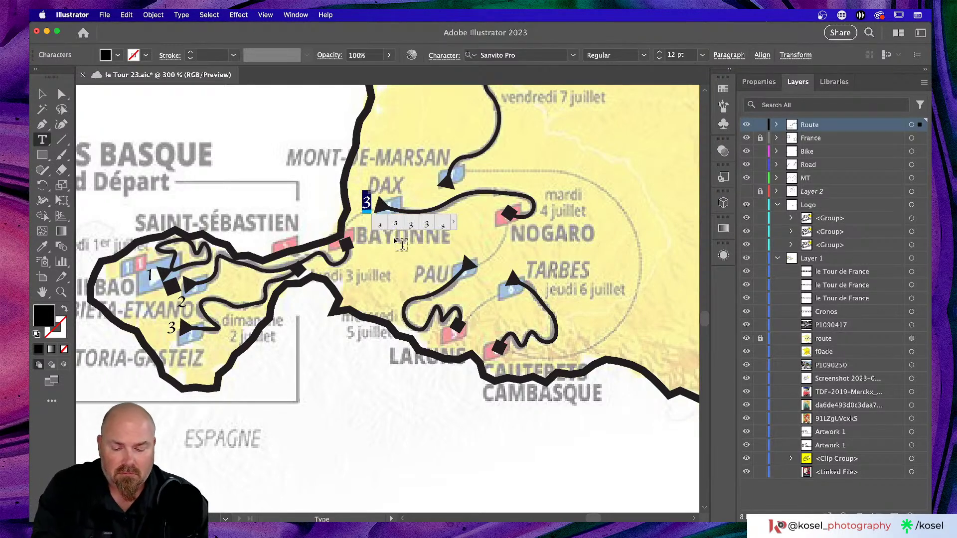
text(4)
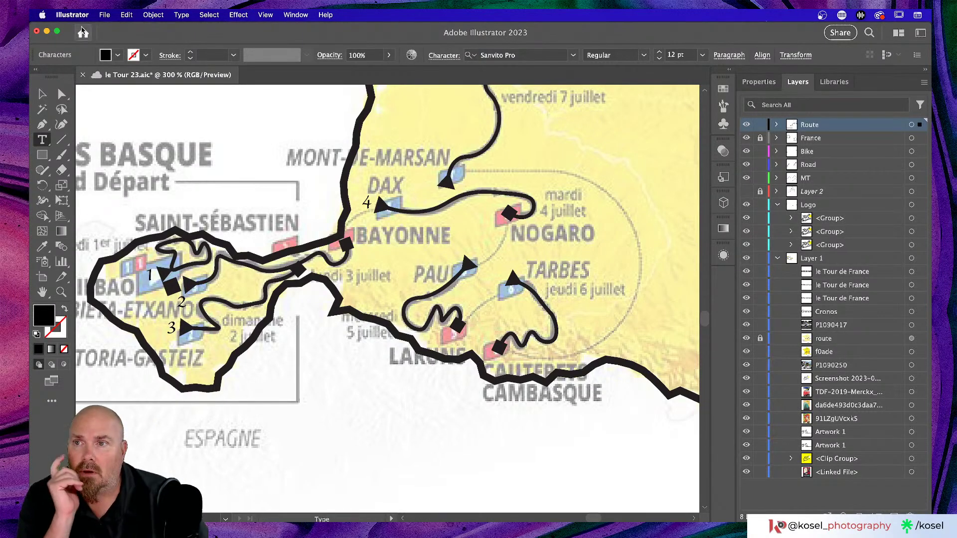
click(43, 93)
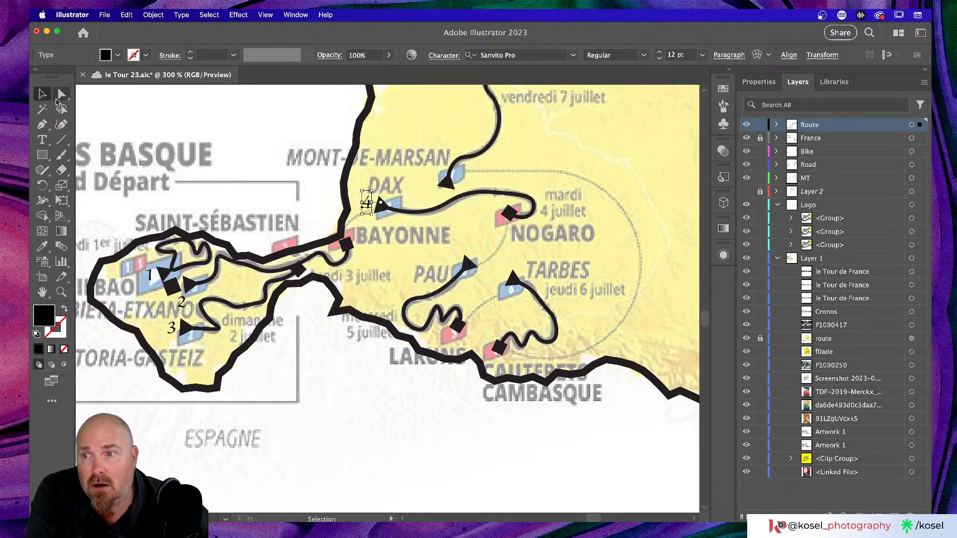
click(393, 180)
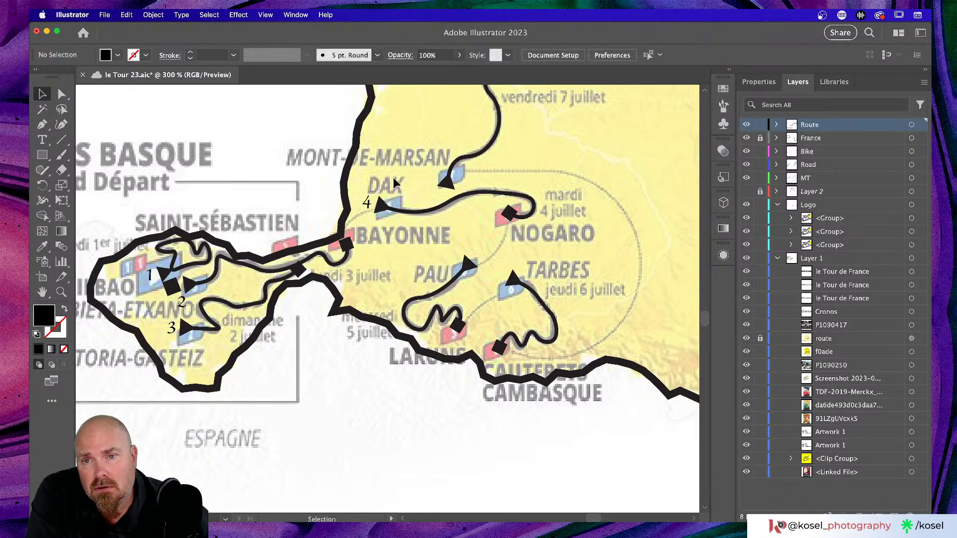
Duplicate the "4" label to just above the Pau triangle marker and change the copy's text to "5"
scroll(393, 182, right, 5)
scroll(394, 182, down, 2)
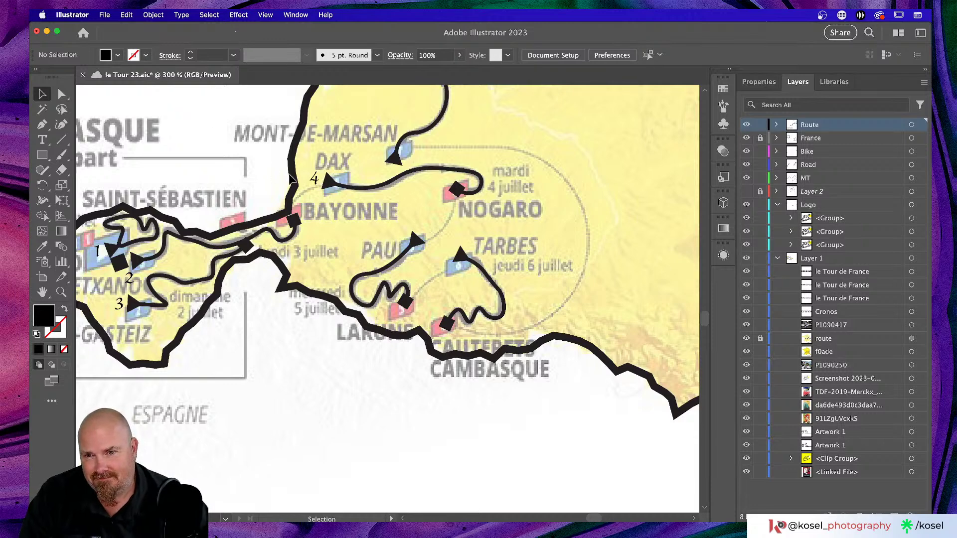
click(314, 180)
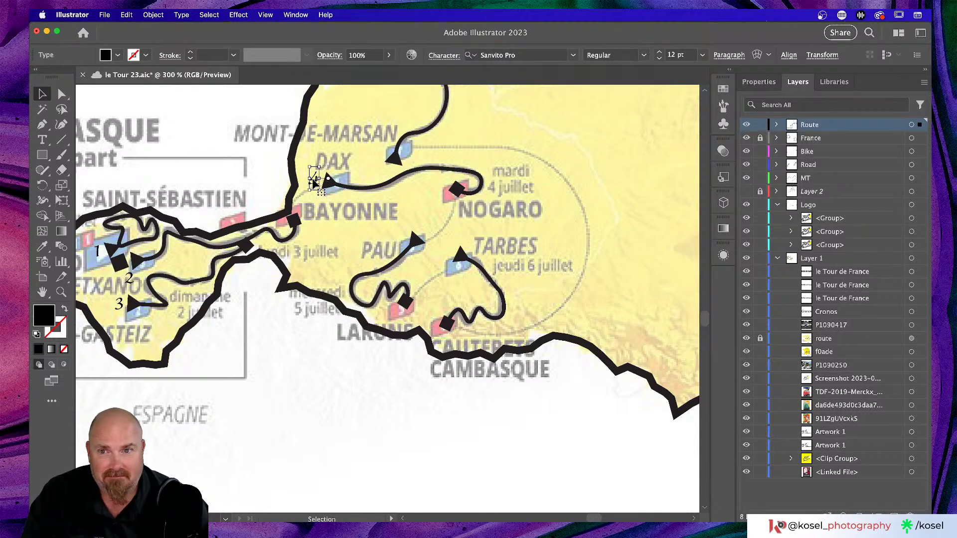
drag(313, 184, 425, 232)
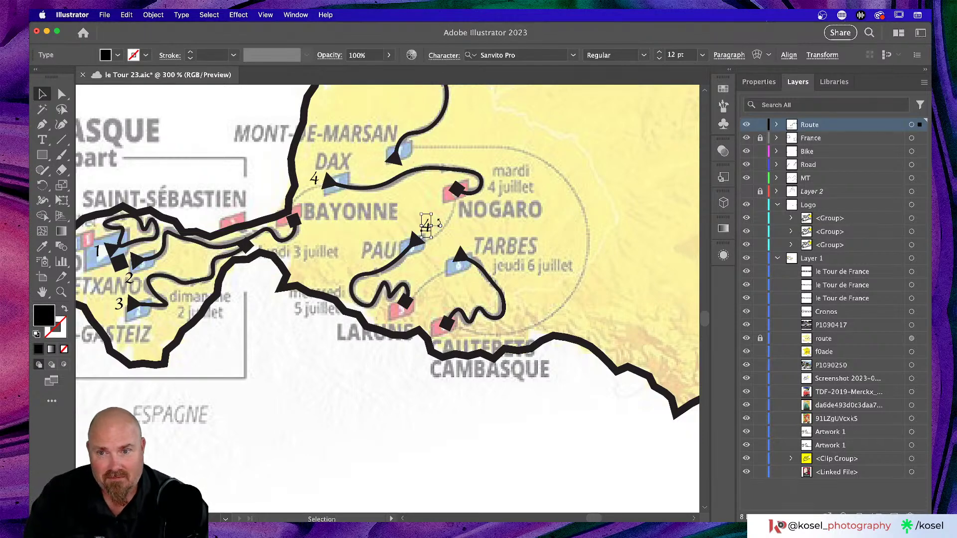
double_click(426, 225)
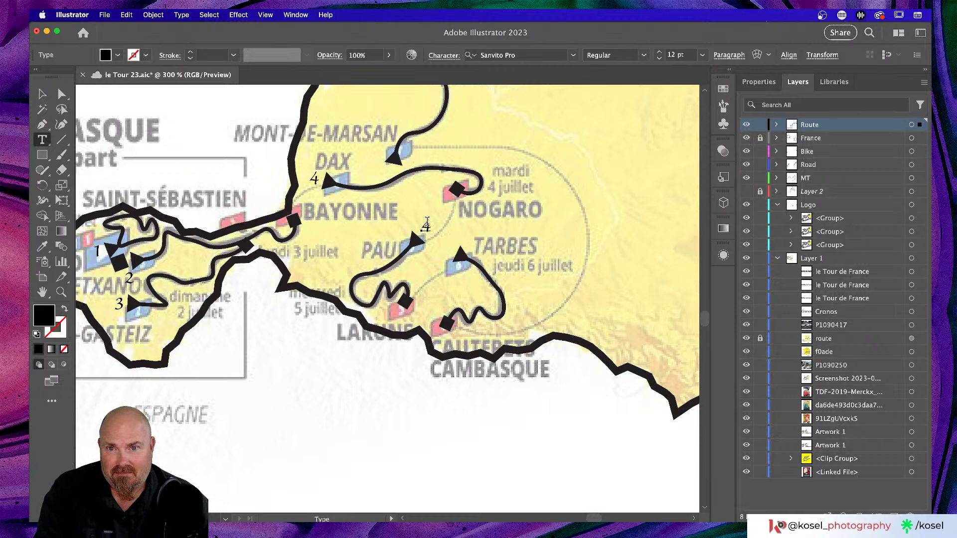
key(super+a)
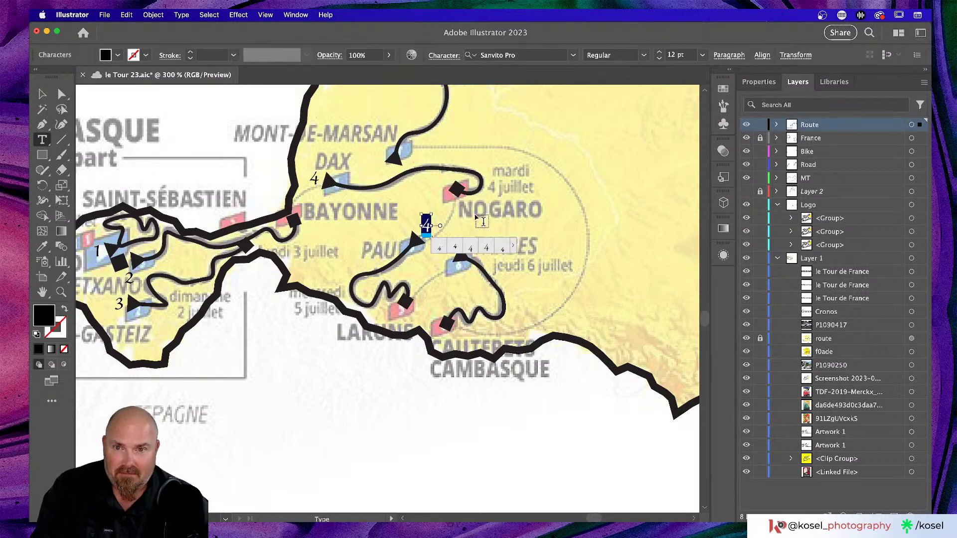
text(5)
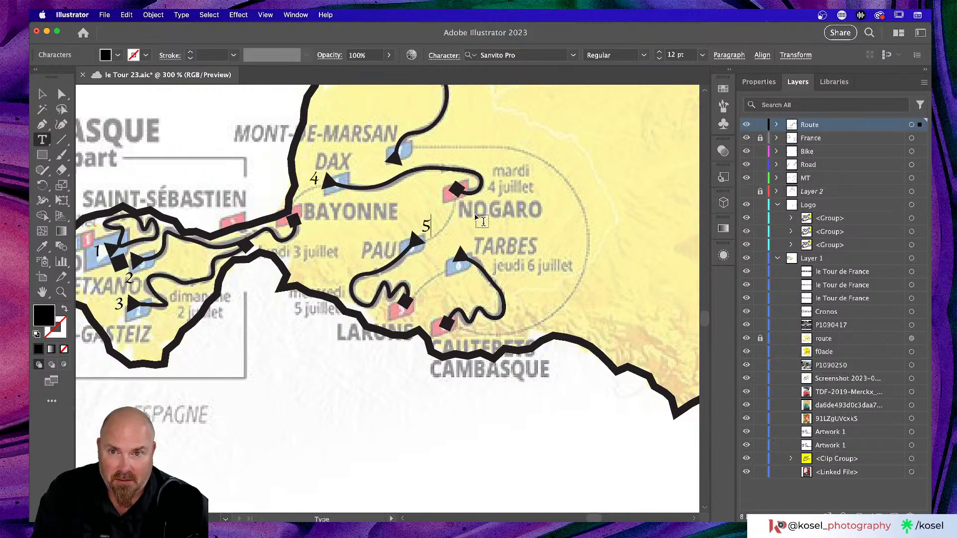
key(Escape)
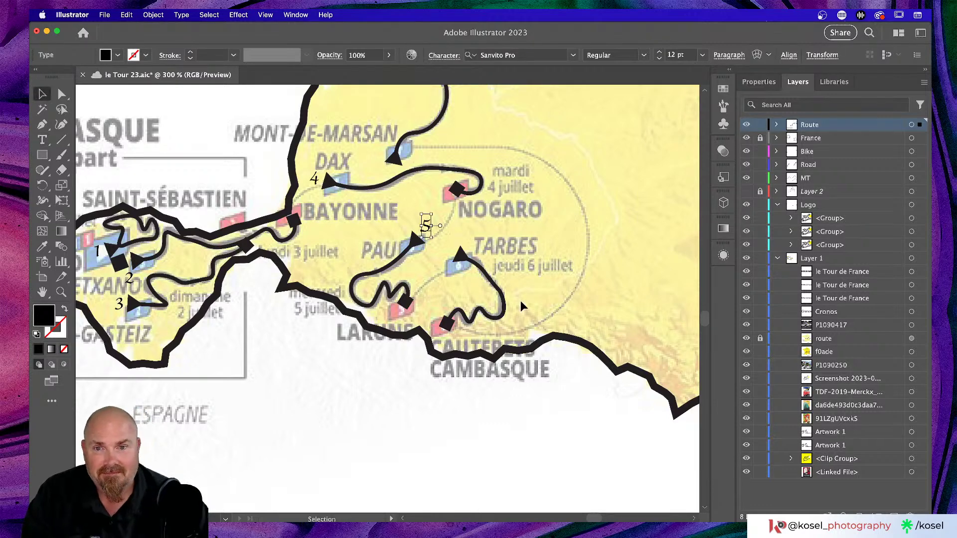
Duplicate the "5" label to just left of the Tarbes triangle marker and change the copy's text to "6"
scroll(520, 300, right, 3)
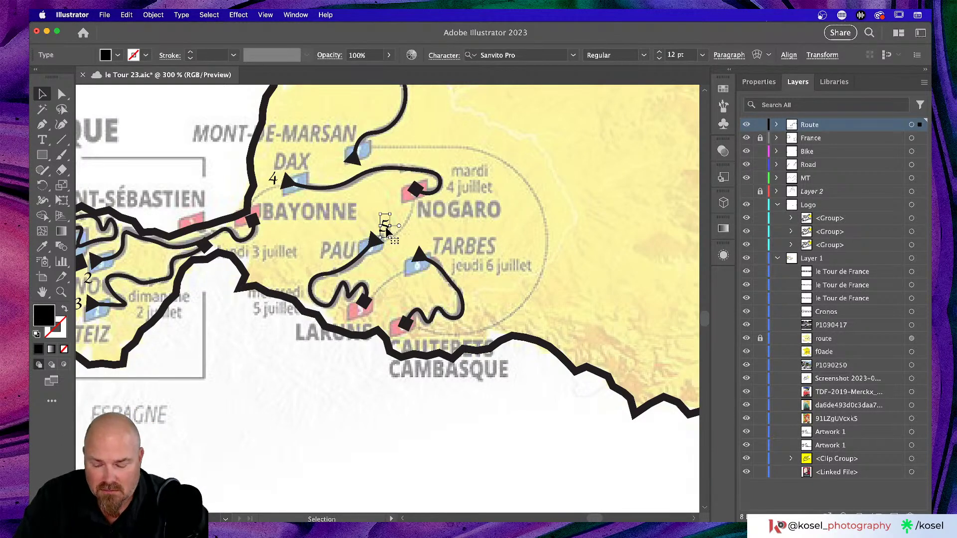
drag(387, 233, 408, 249)
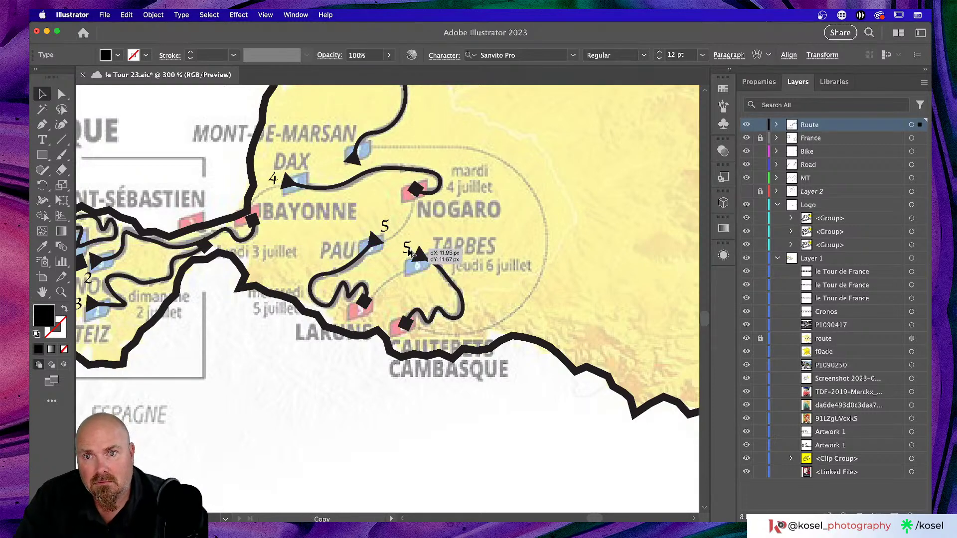
key(t)
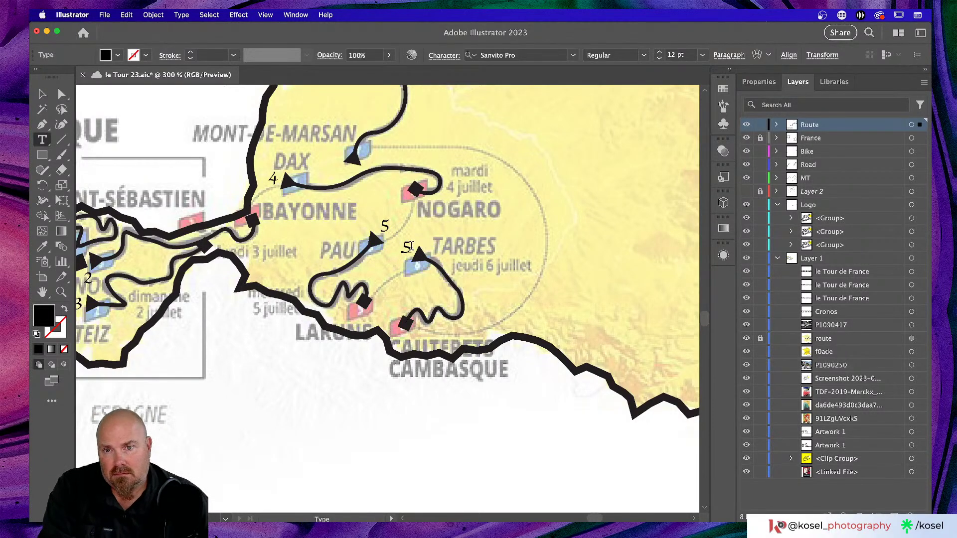
click(410, 246)
double_click(408, 246)
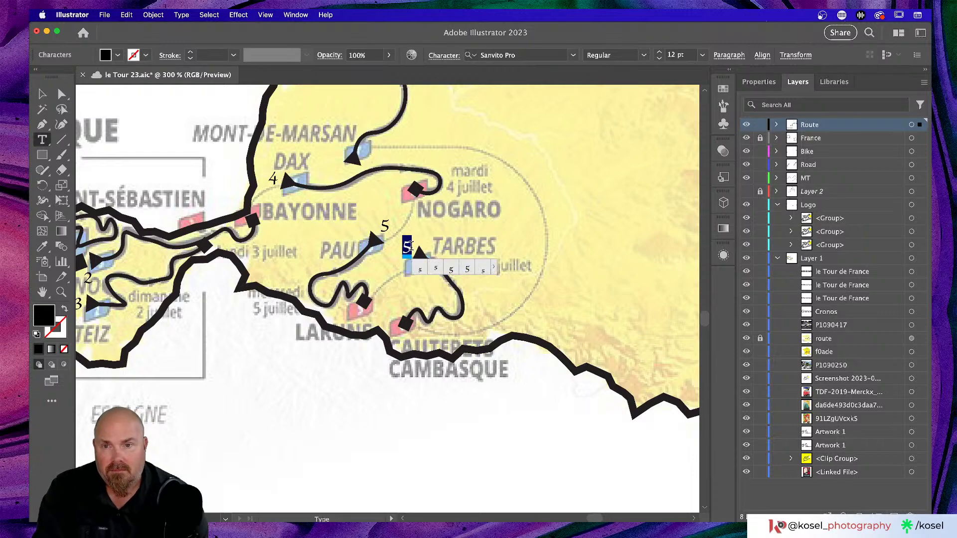
text(6)
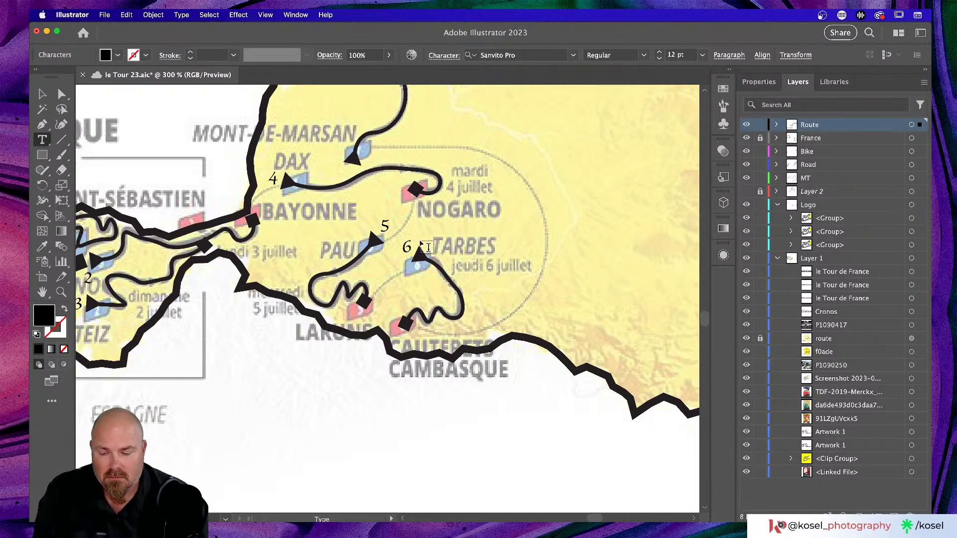
key(Escape)
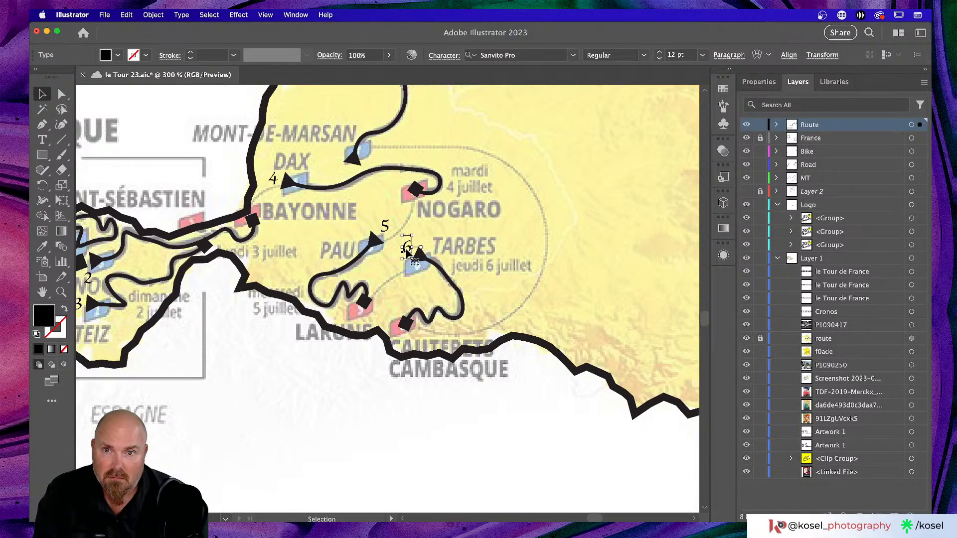
Duplicate the "6" label to just left of the Mont-de-Marsan triangle marker and change the copy's text to "7"
scroll(405, 252, up, 5)
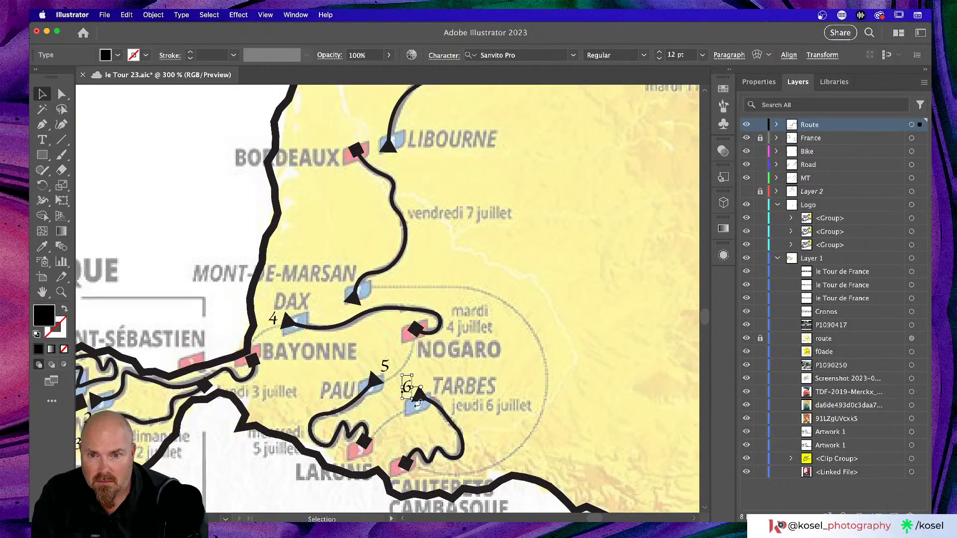
drag(401, 384, 336, 298)
key(t)
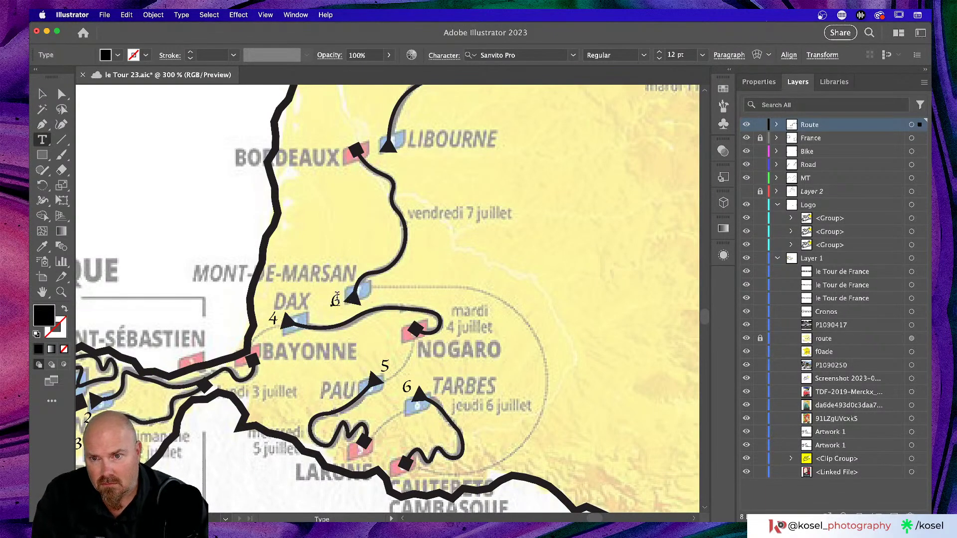
click(337, 298)
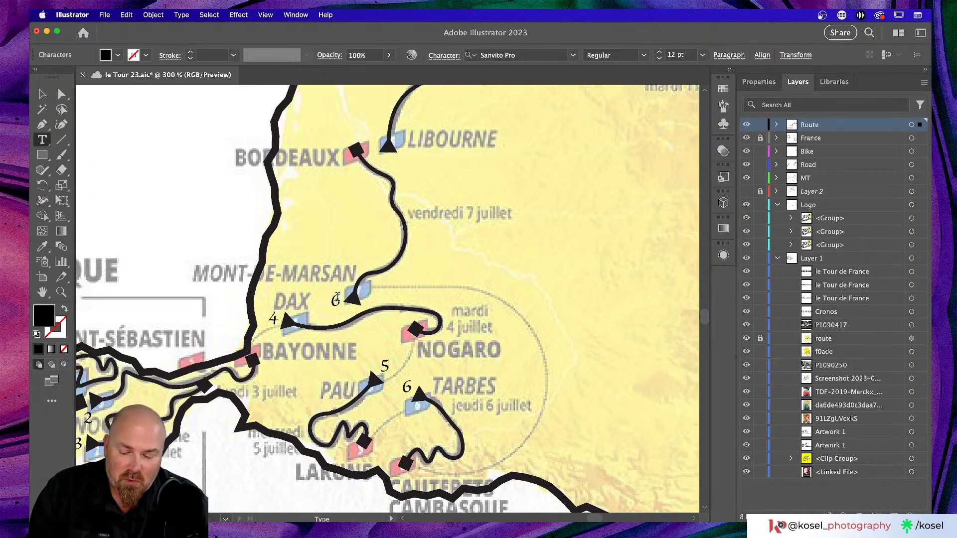
double_click(337, 298)
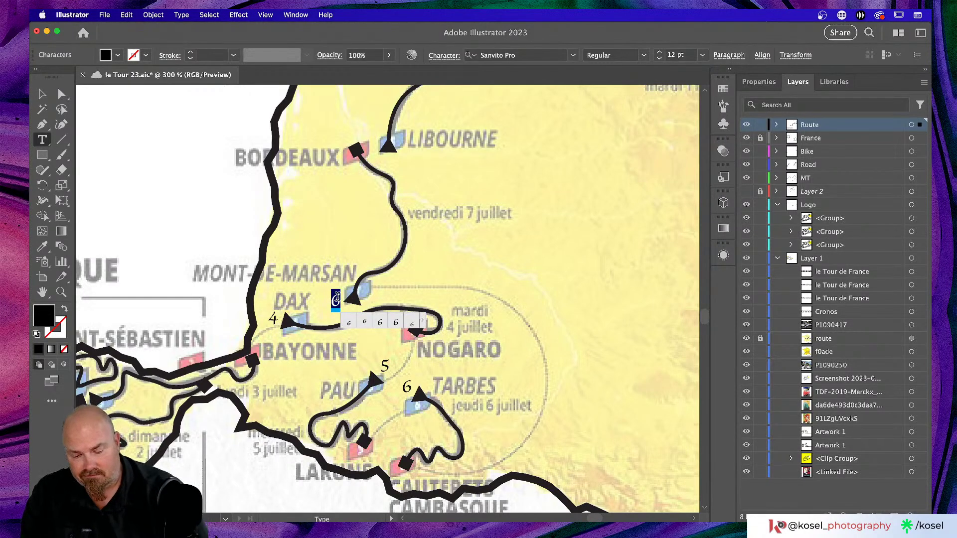
text(7)
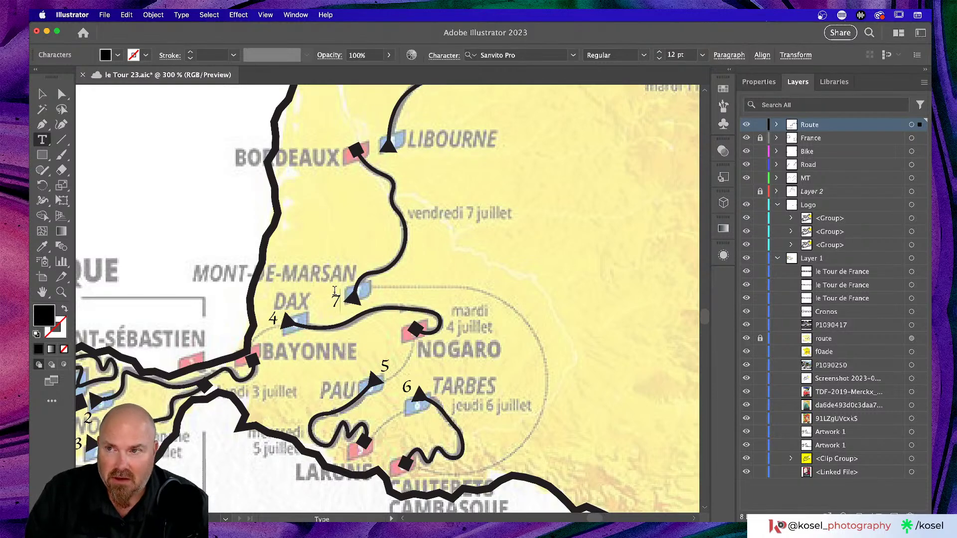
key(v)
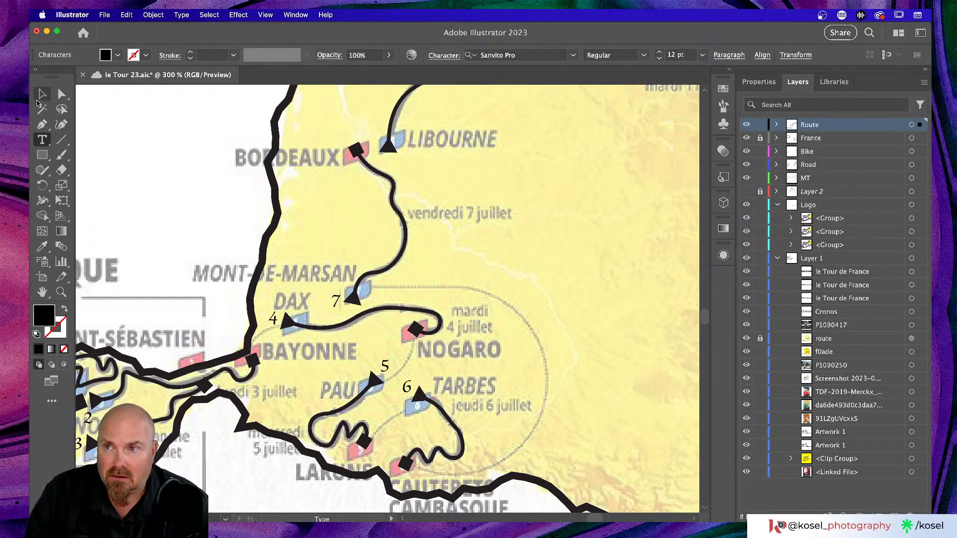
click(336, 300)
Duplicate the "7" label to just right of the Libourne triangle marker and change the copy's text to "8"
scroll(396, 183, up, 5)
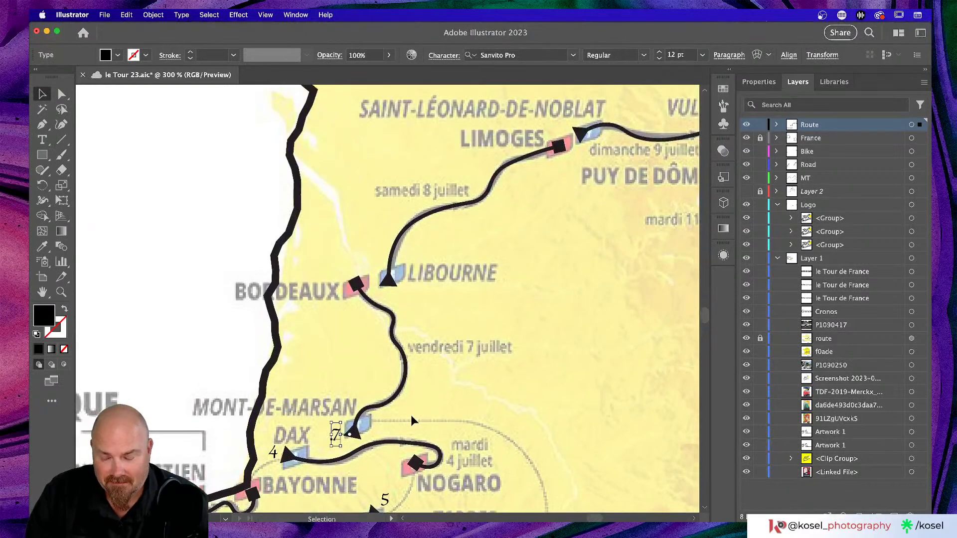
drag(337, 435, 406, 284)
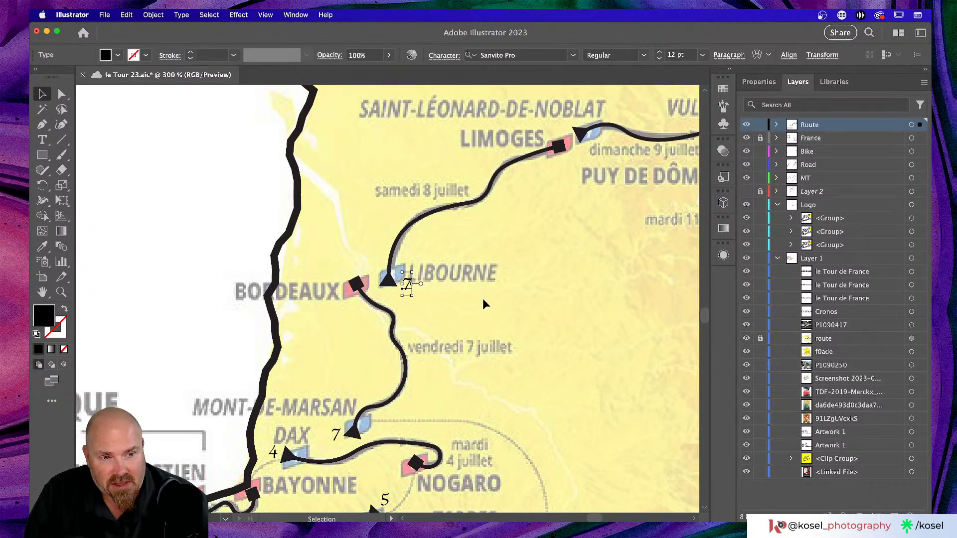
scroll(483, 297, left, 3)
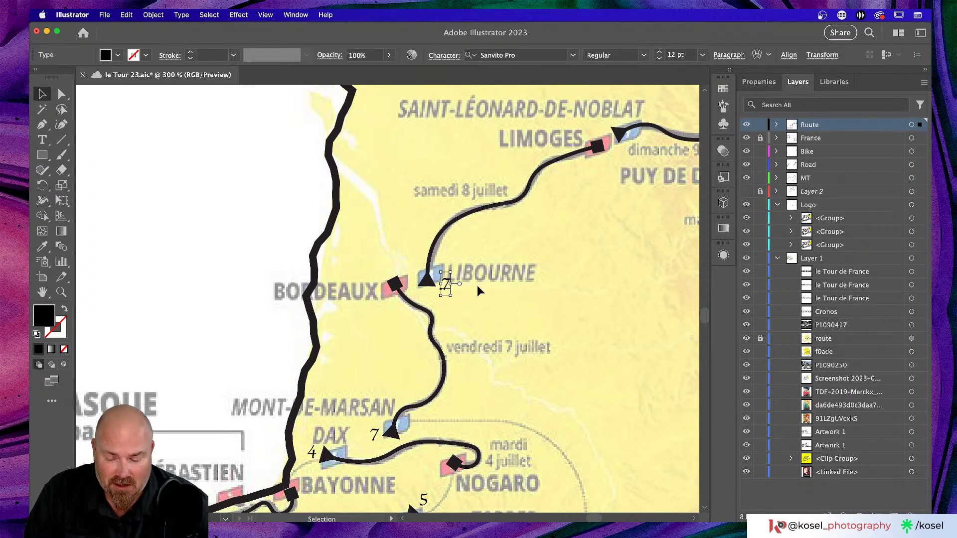
key(t)
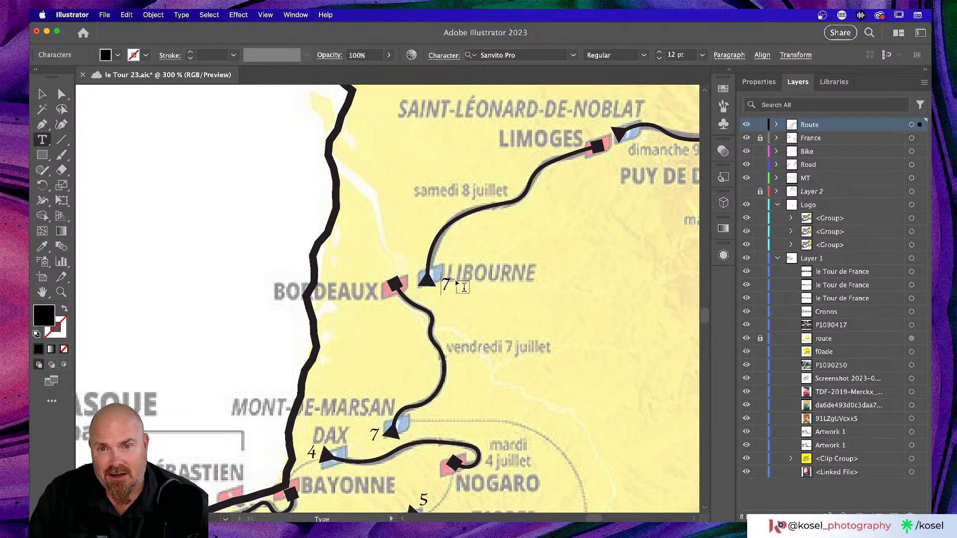
key(shift+Right)
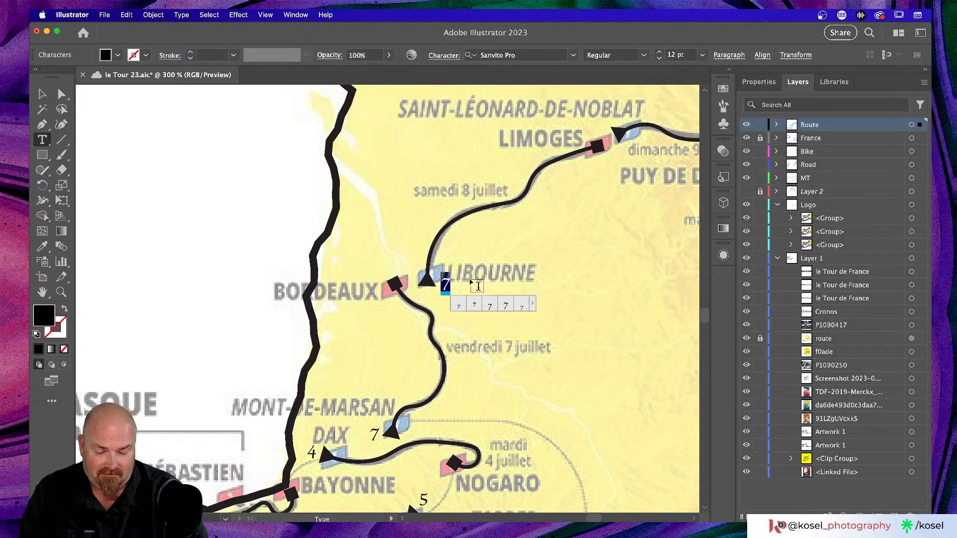
text(8)
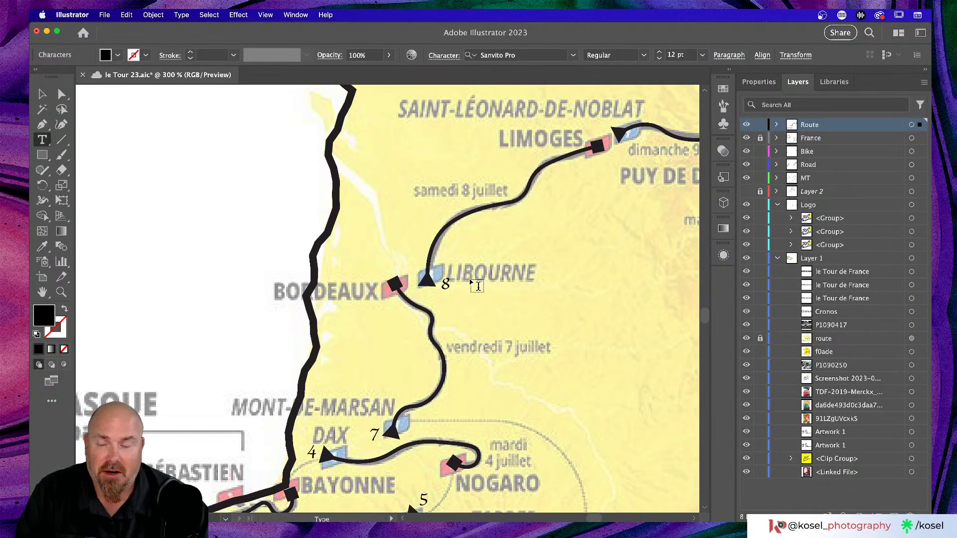
key(Escape)
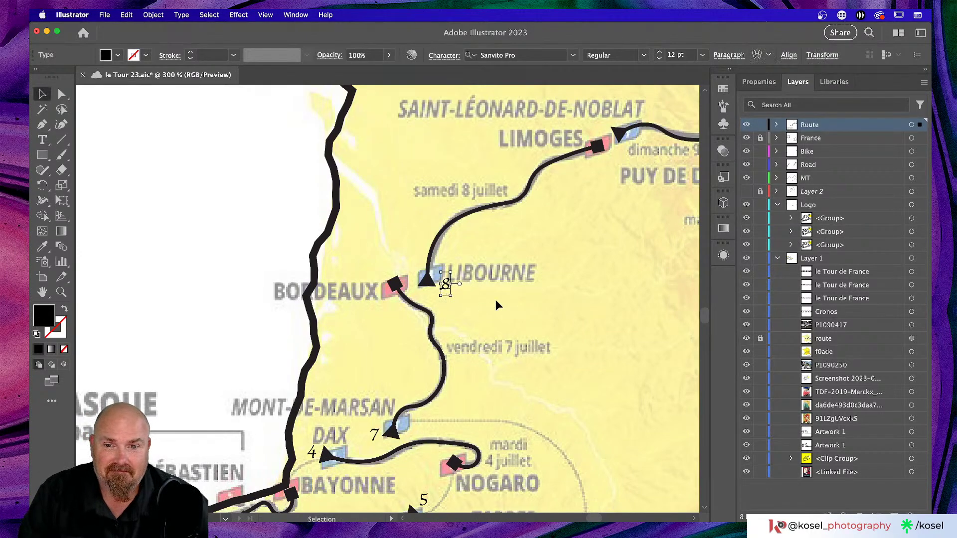
Duplicate the "8" label to just above the Saint-Léonard-de-Noblat triangle marker and change the copy's text to "9"
scroll(495, 305, up, 3)
scroll(494, 305, right, 3)
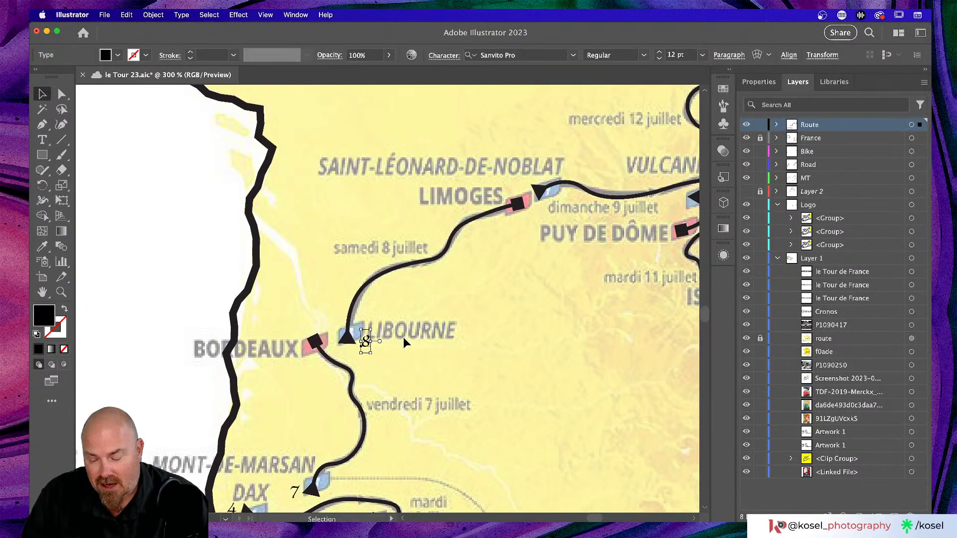
drag(366, 344, 531, 178)
scroll(557, 192, up, 5)
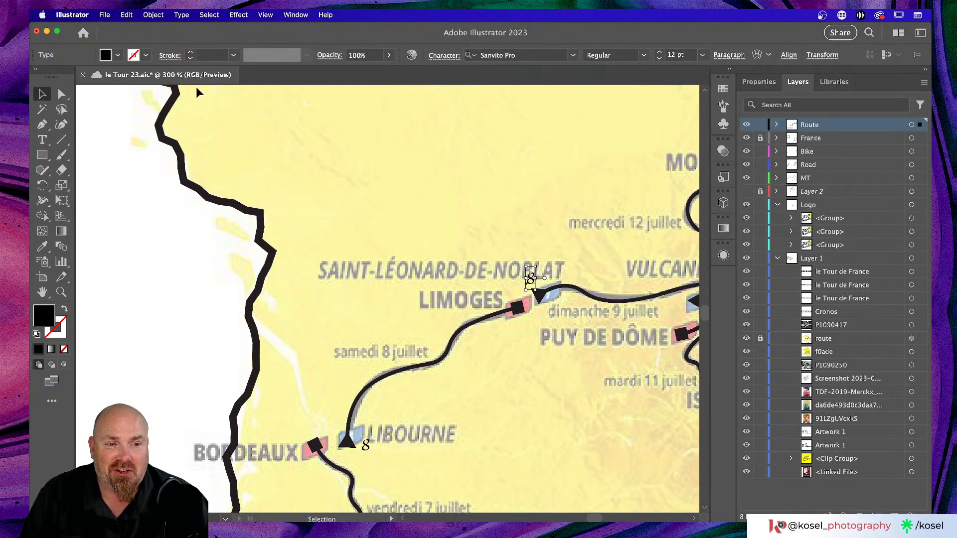
key(t)
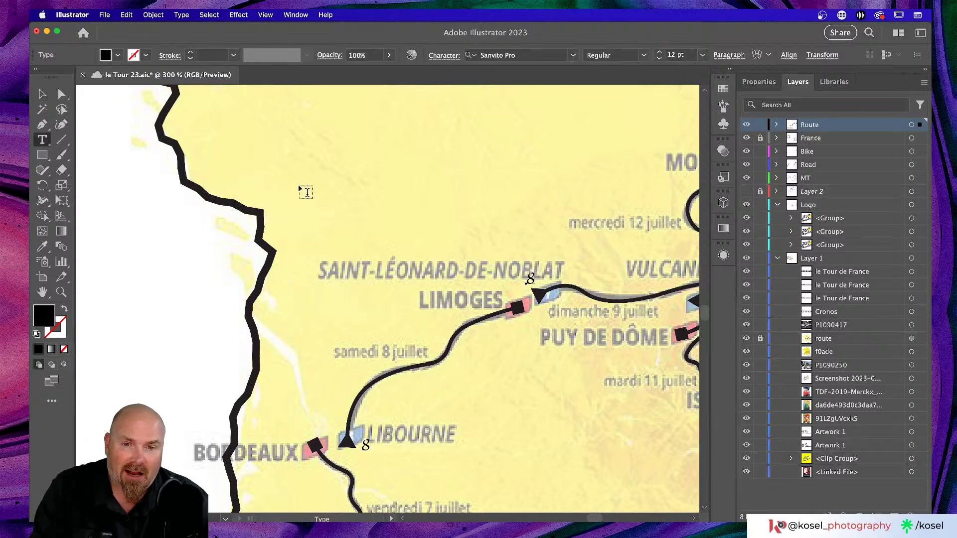
click(530, 278)
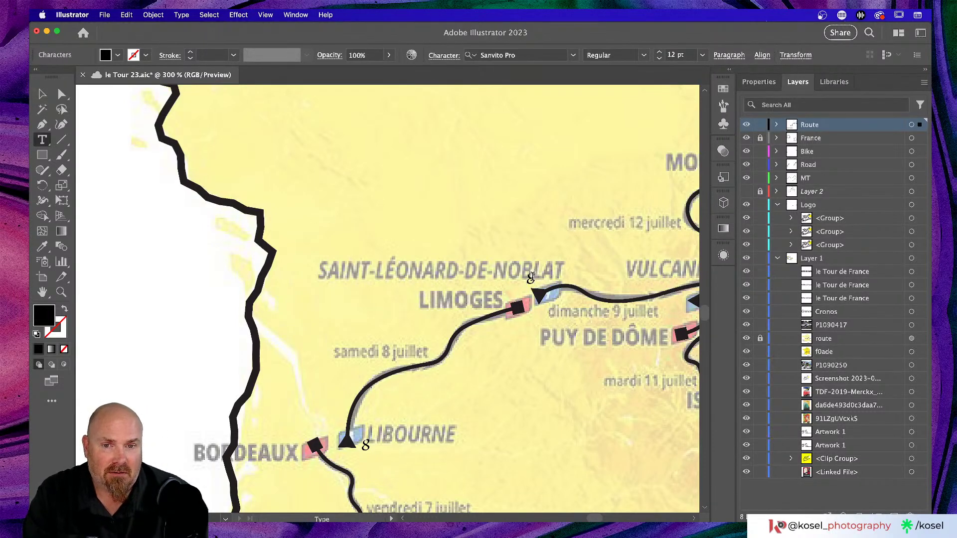
double_click(530, 278)
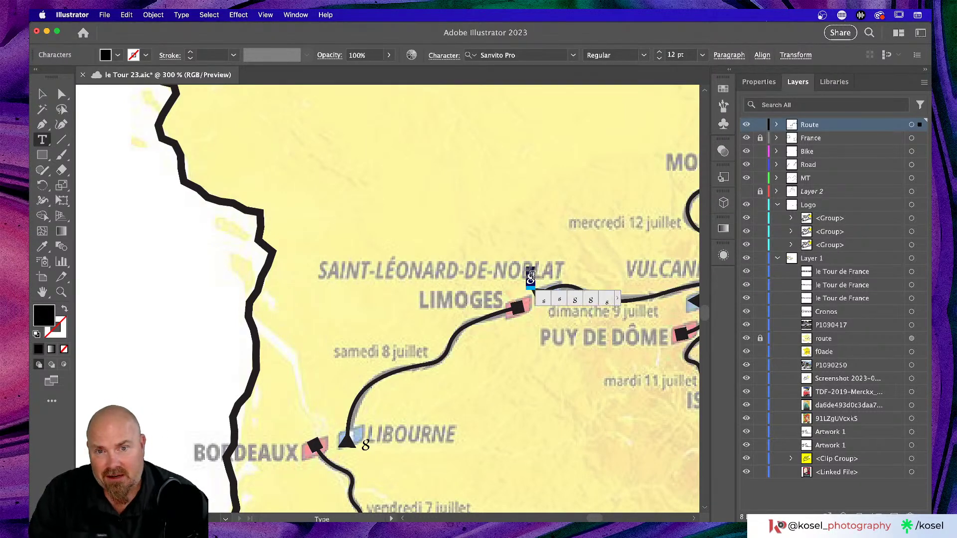
text(9)
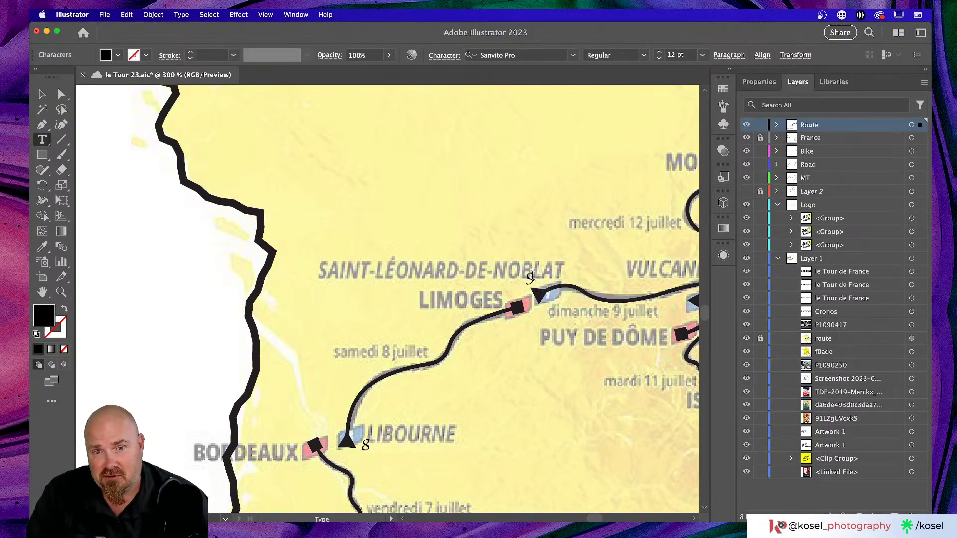
Duplicate the "9" label beside the Vulcania triangle marker, change the copy's text to "10" and nudge it slightly left of the marker
scroll(531, 271, right, 5)
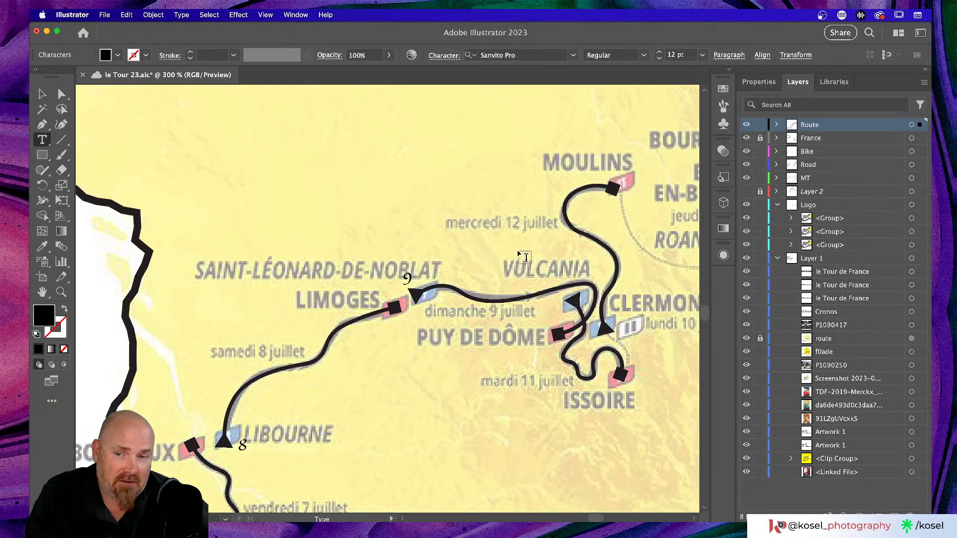
scroll(524, 256, down, 8)
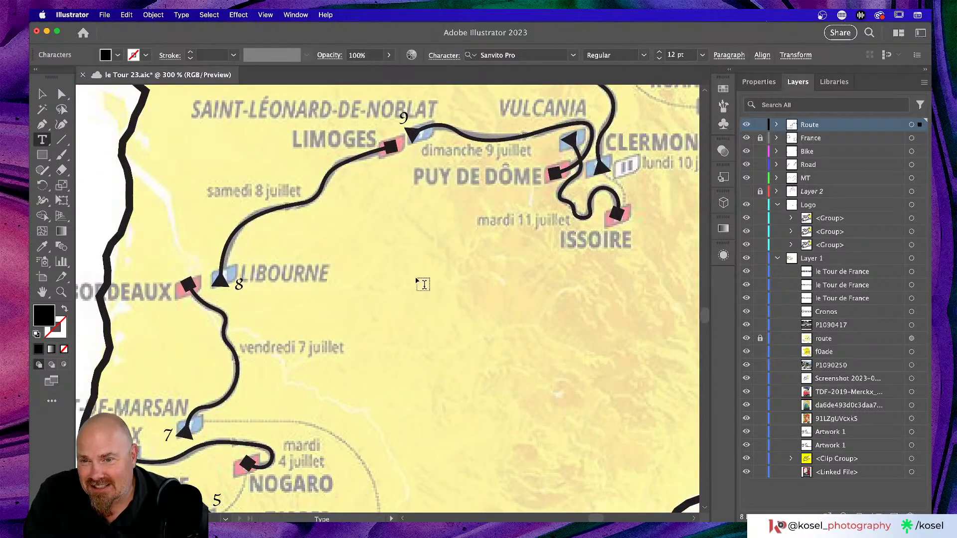
scroll(421, 282, down, 3)
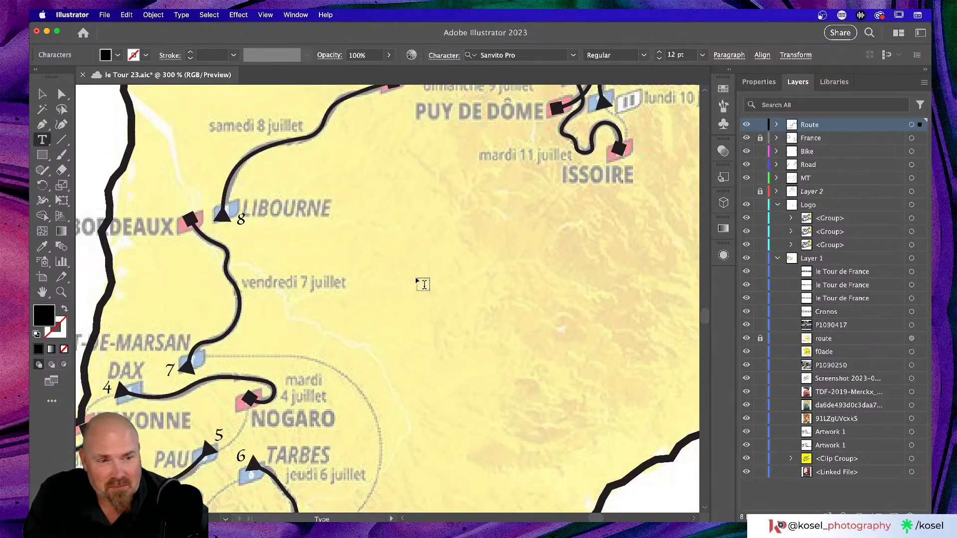
scroll(423, 284, right, 5)
scroll(423, 284, up, 9)
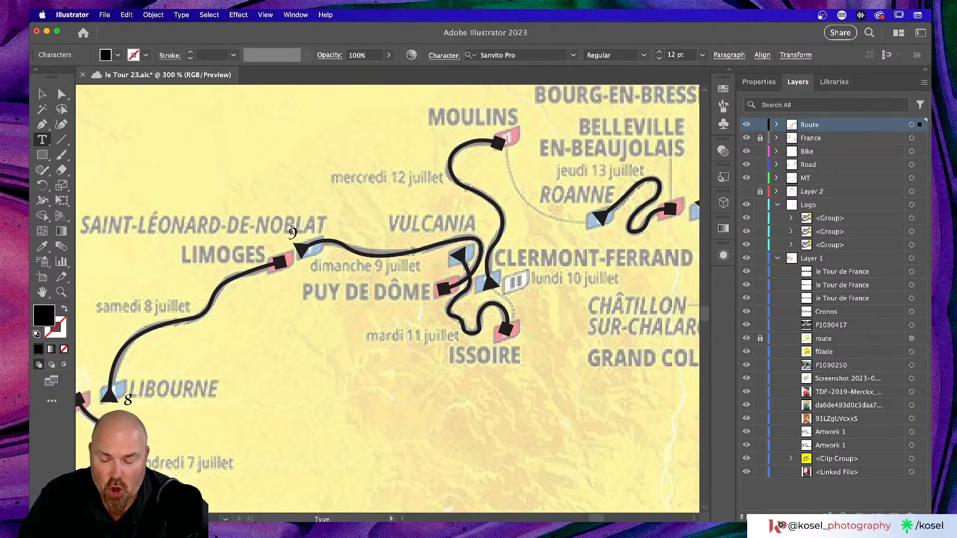
click(42, 94)
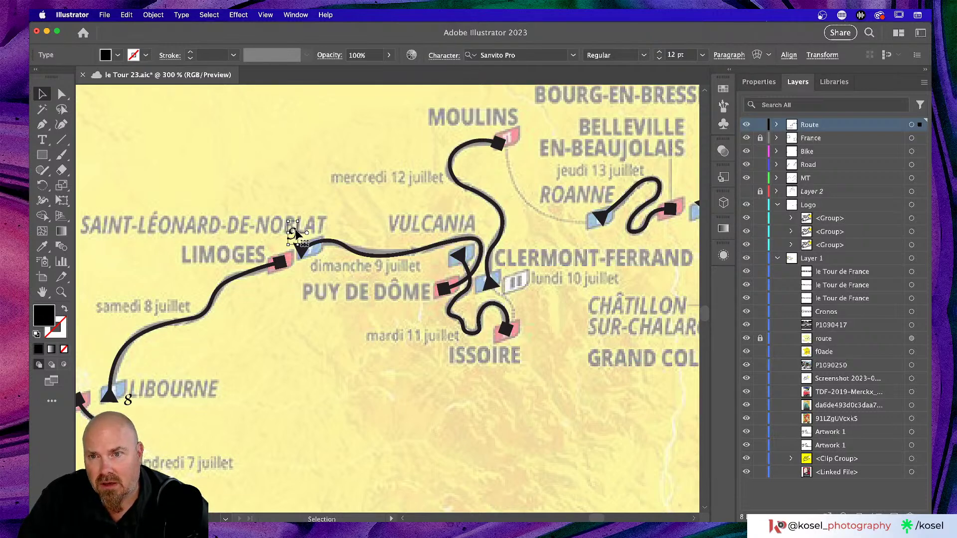
drag(295, 234, 438, 265)
key(t)
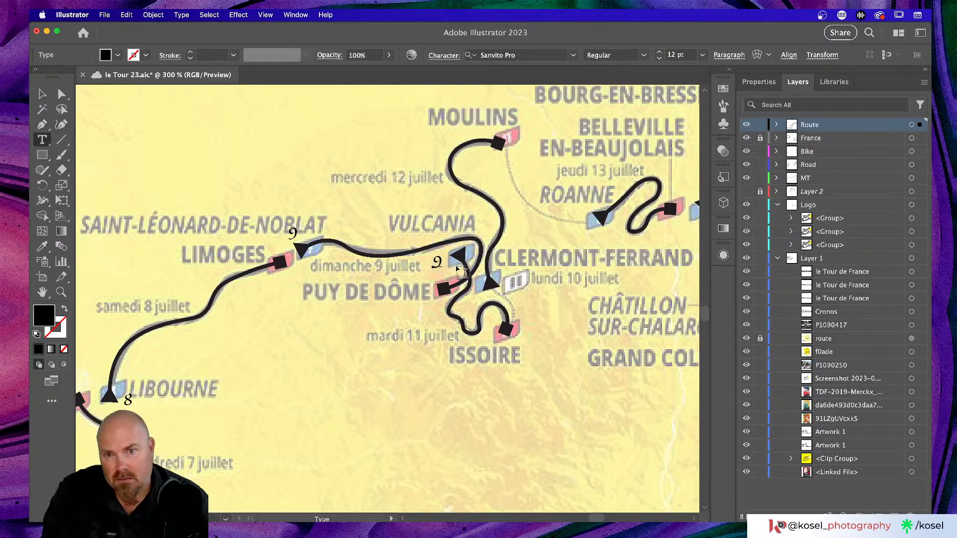
click(437, 260)
double_click(437, 260)
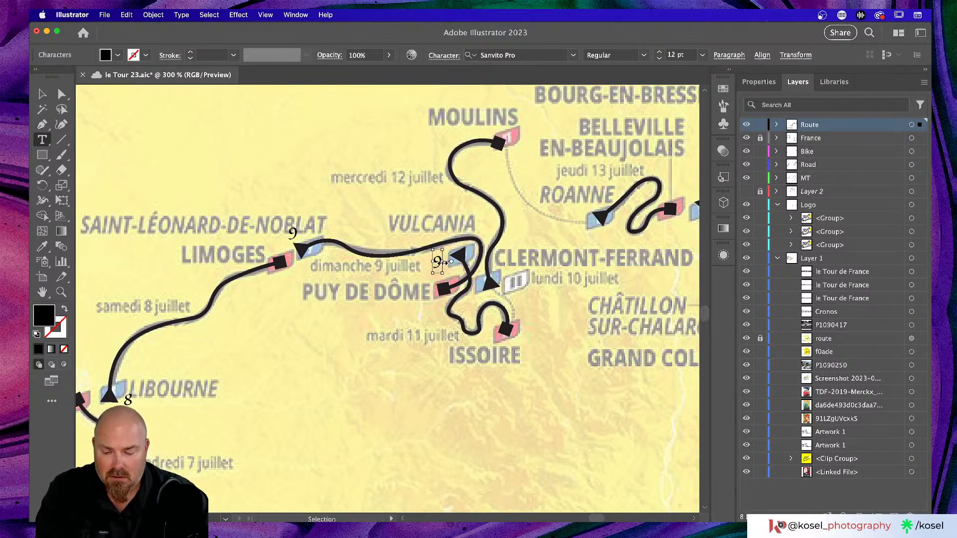
text(10)
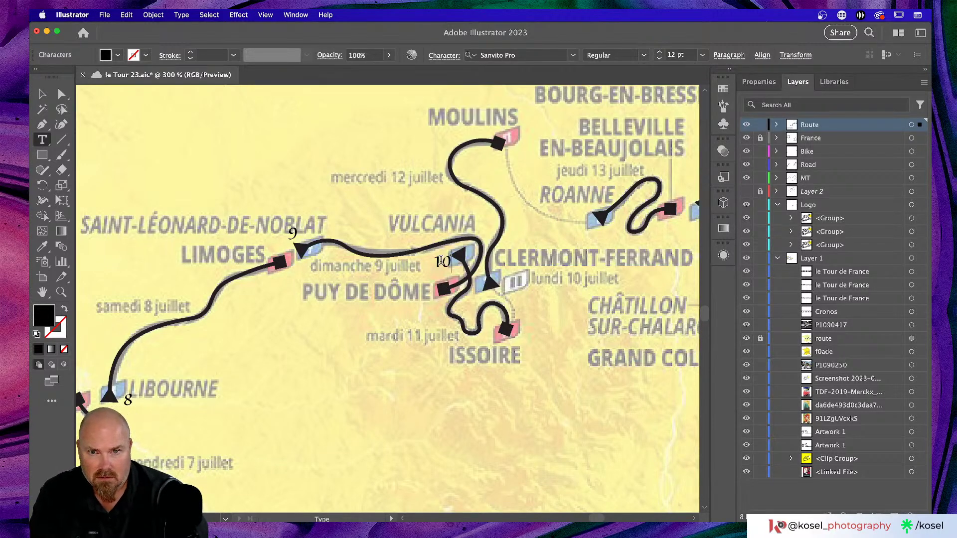
click(42, 94)
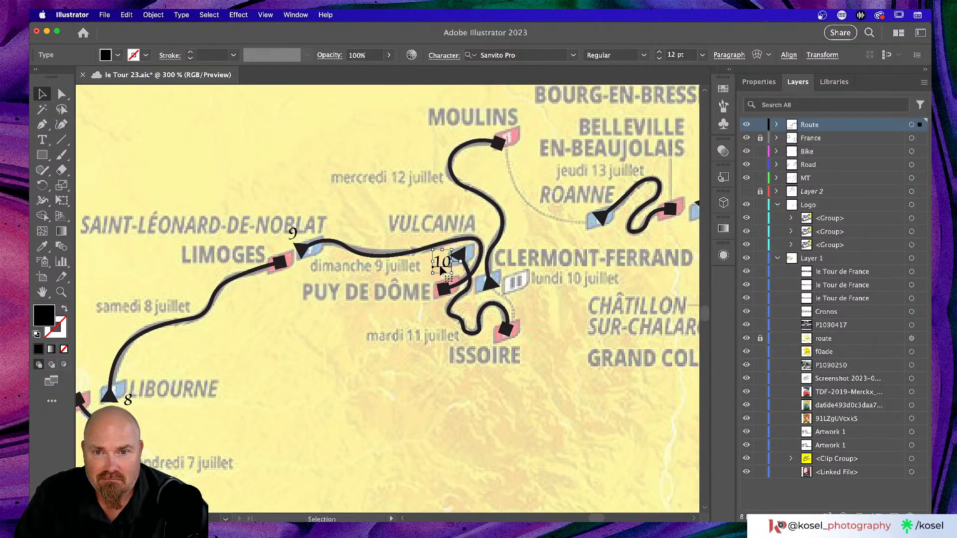
drag(444, 267, 442, 267)
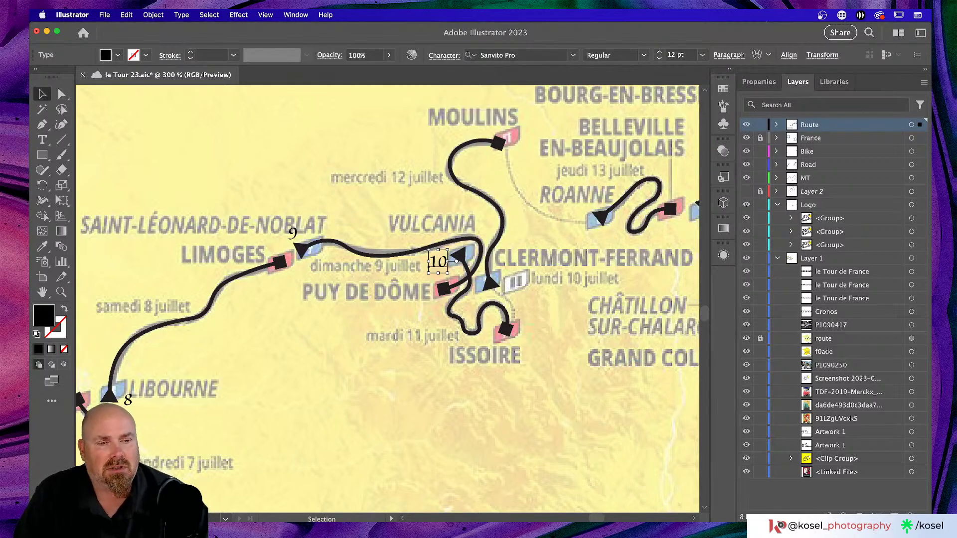
Save the poster document and clear the selection of the "10" label
key(super+s)
key(super+Tab)
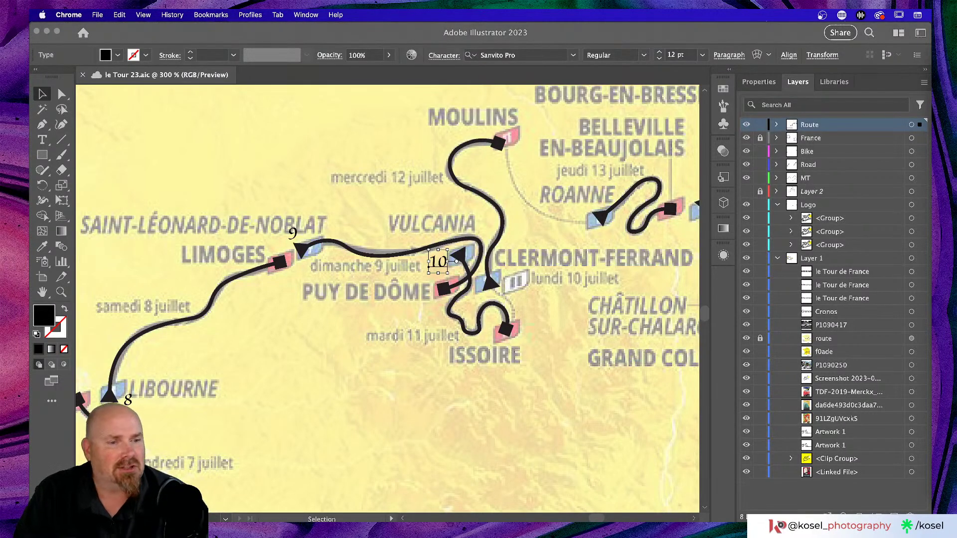
click(401, 342)
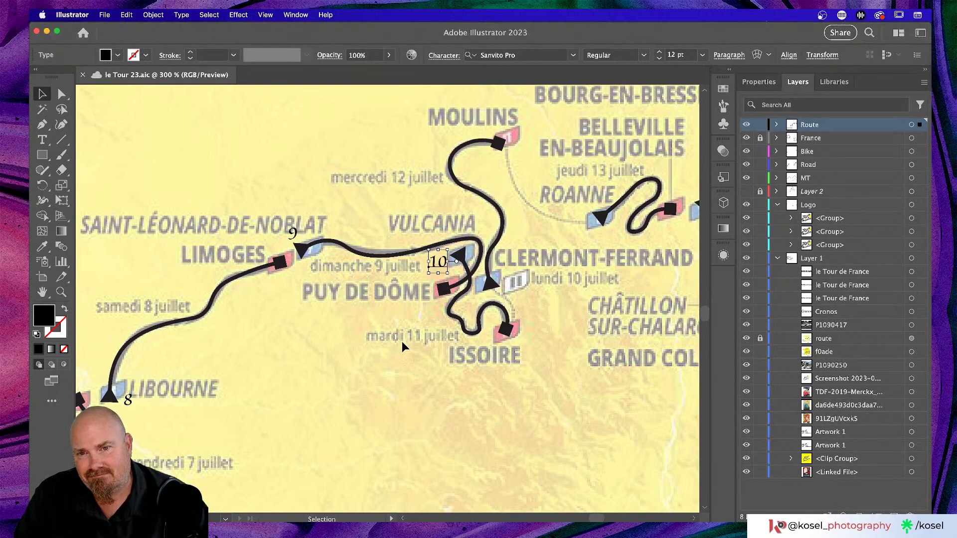
click(387, 314)
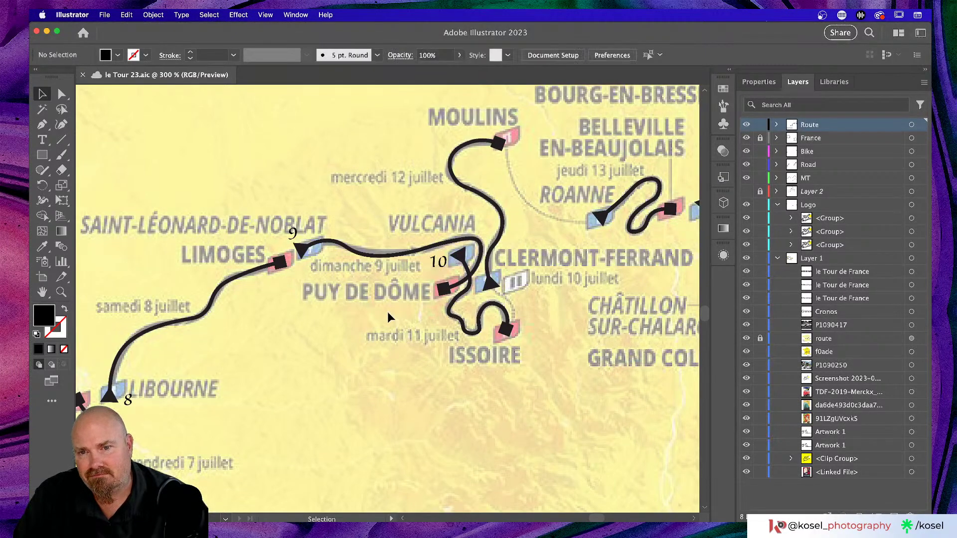
Duplicate the "10" label to just right of the Clermont-Ferrand triangle marker and change the copy's text to "11"
click(435, 264)
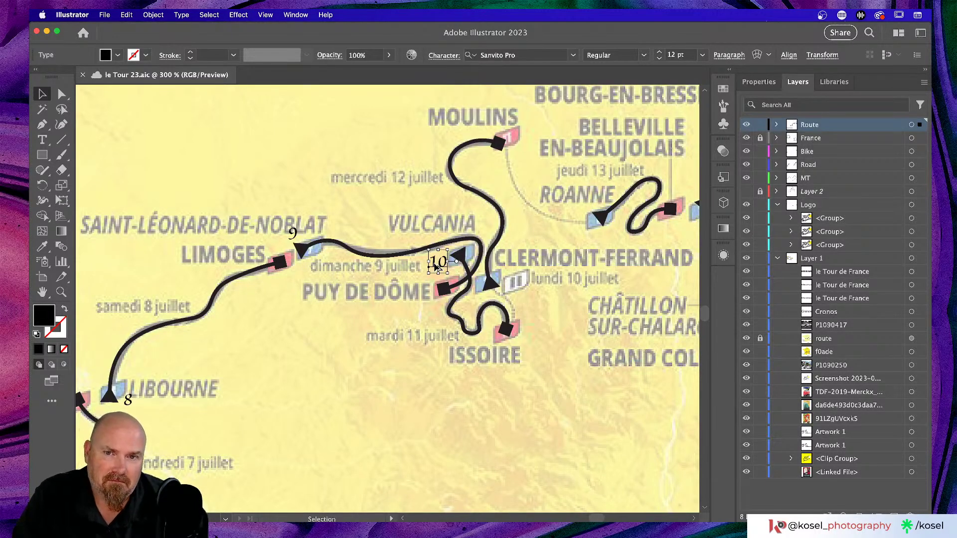
drag(435, 266, 512, 288)
double_click(523, 288)
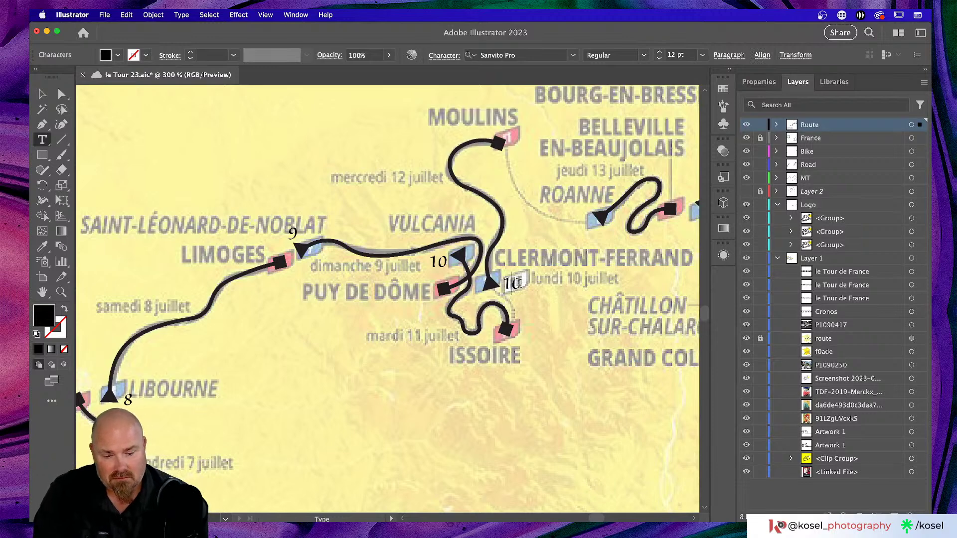
key(BackSpace)
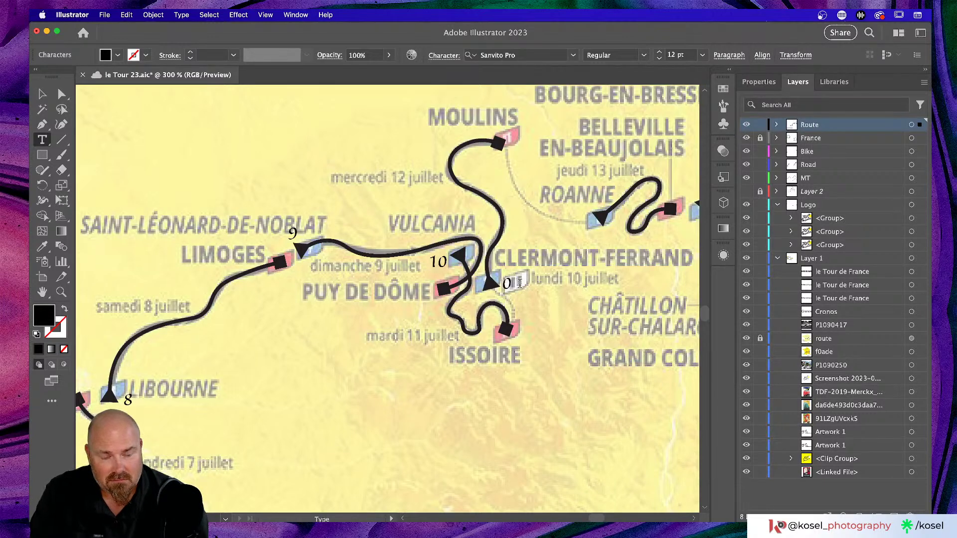
key(BackSpace)
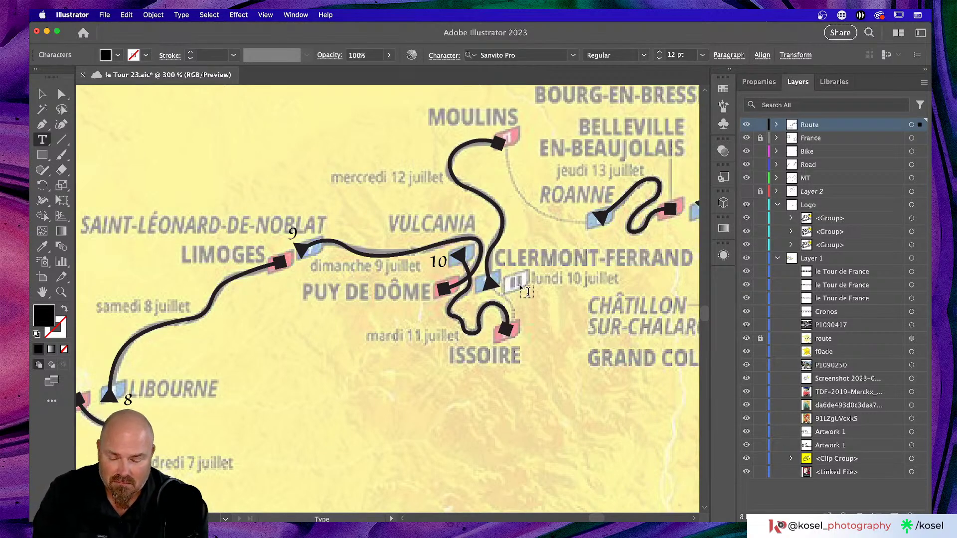
text(11)
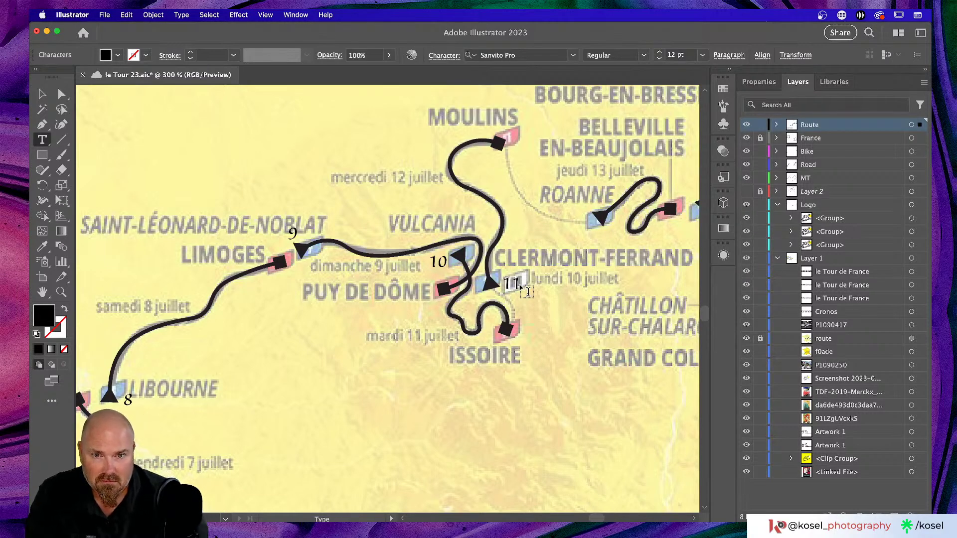
key(Escape)
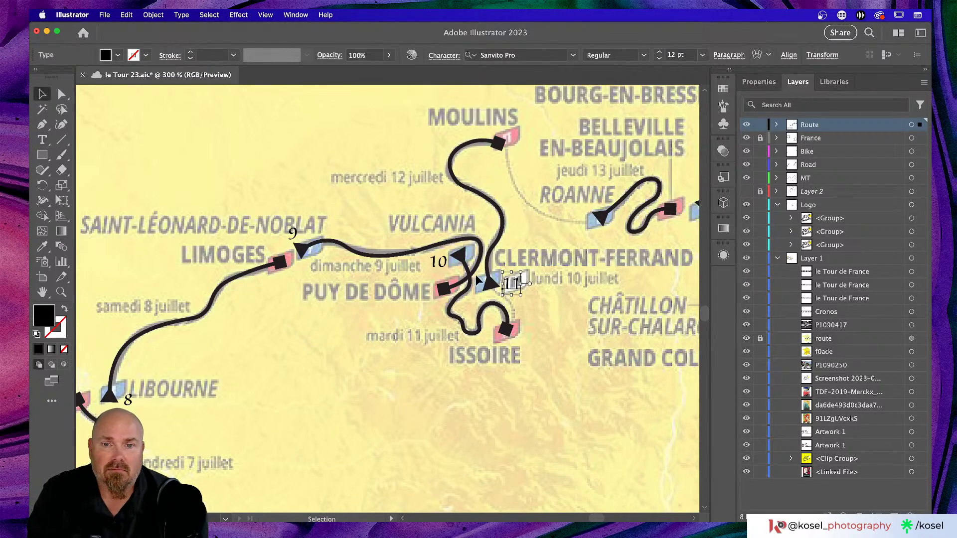
click(552, 312)
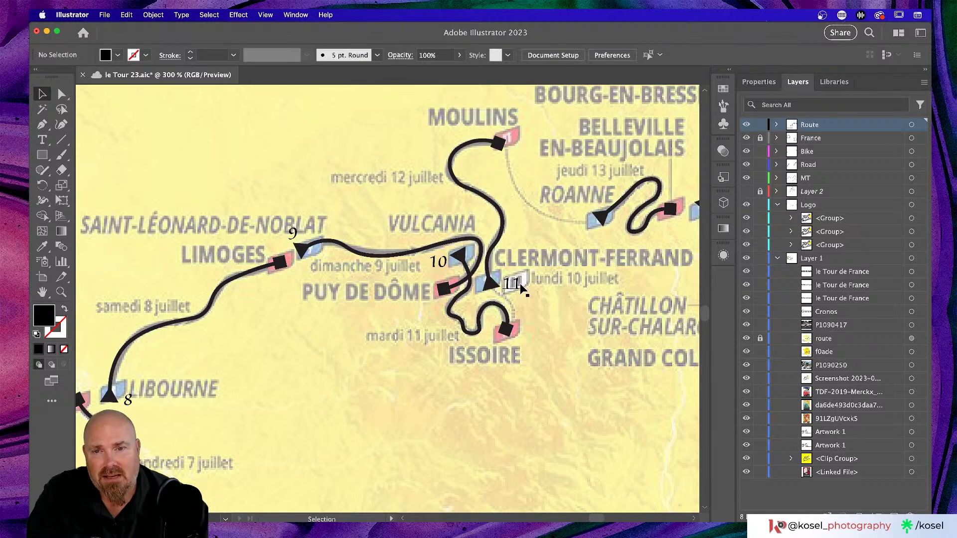
Duplicate the "11" label to just left of the Roanne triangle marker and change the copy's text to "12"
scroll(520, 285, right, 3)
scroll(520, 285, up, 1)
scroll(519, 281, right, 4)
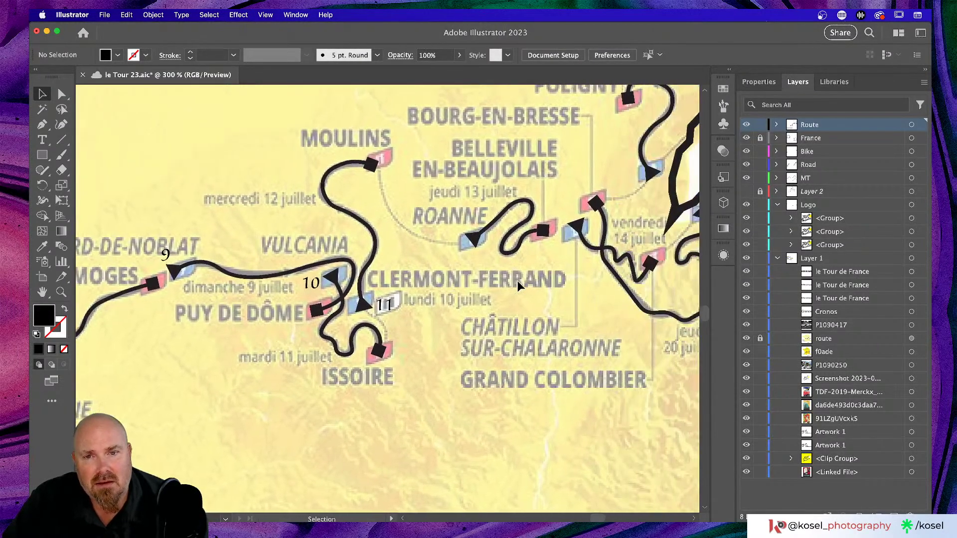
click(391, 307)
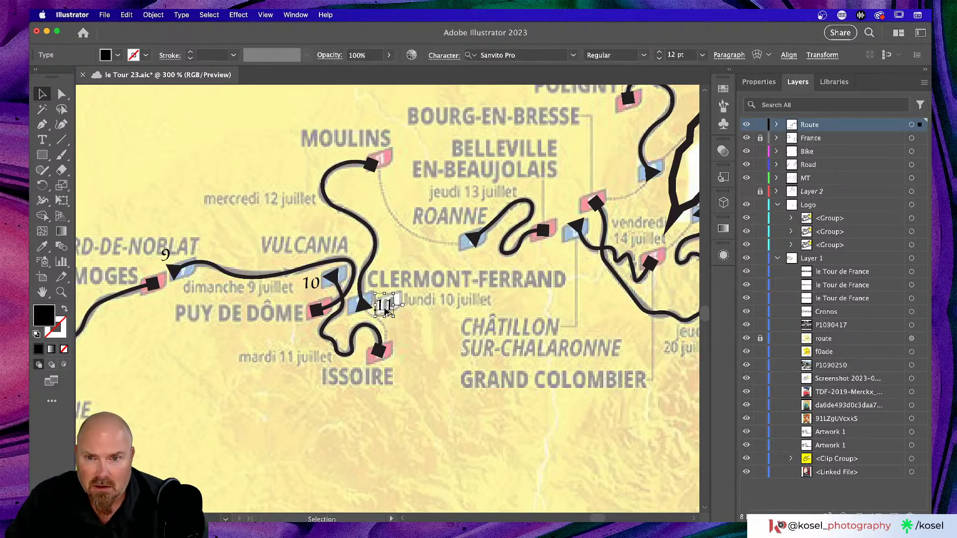
drag(386, 310, 462, 249)
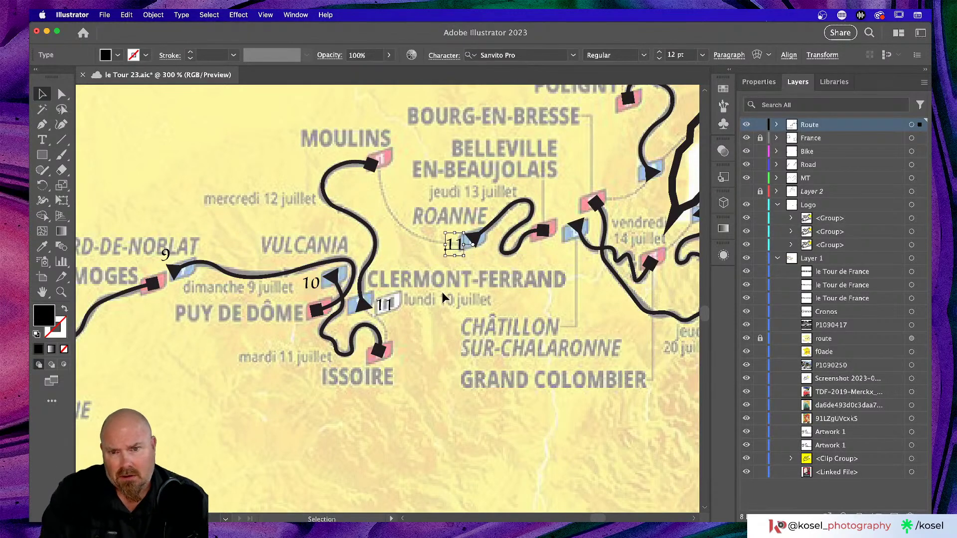
key(t)
click(459, 244)
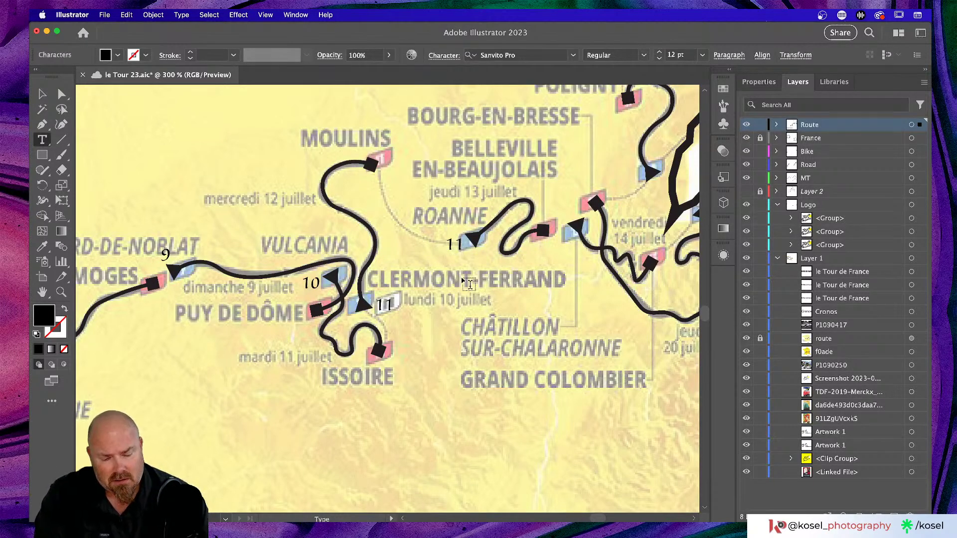
key(BackSpace)
text(2)
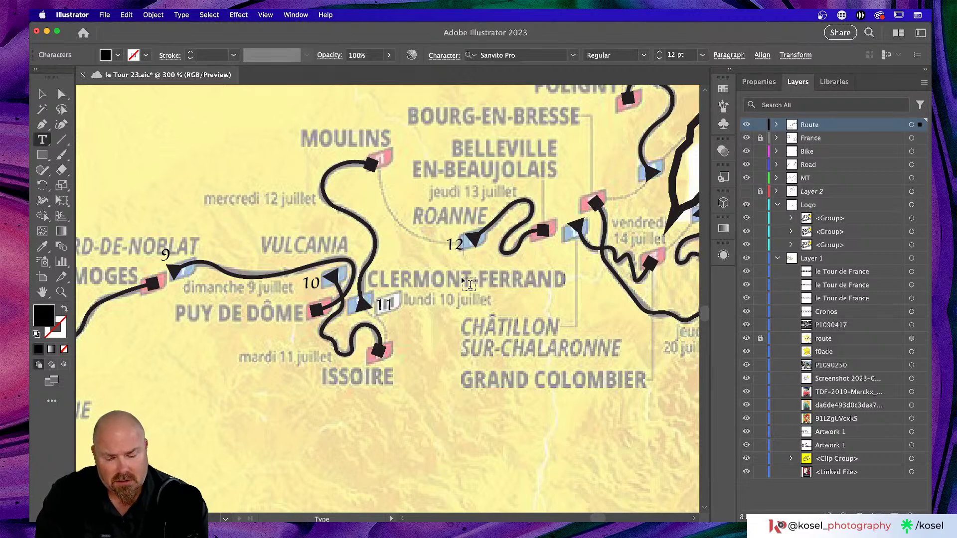
click(42, 95)
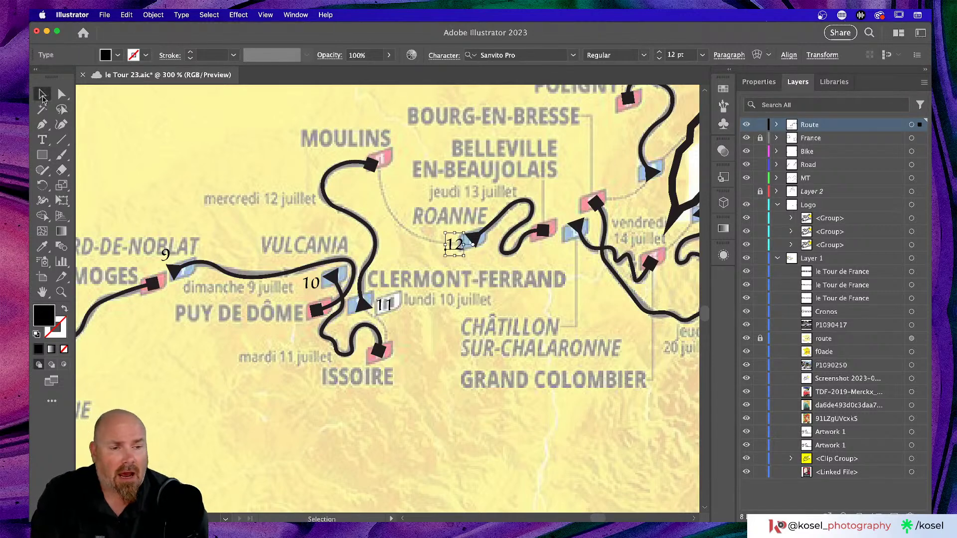
click(474, 320)
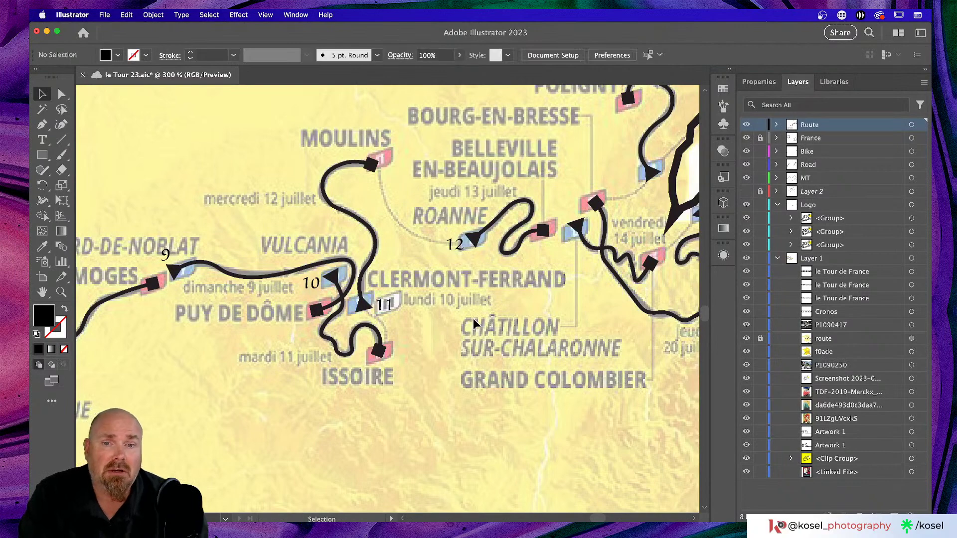
Save the poster document with the labels added so far
scroll(471, 319, right, 6)
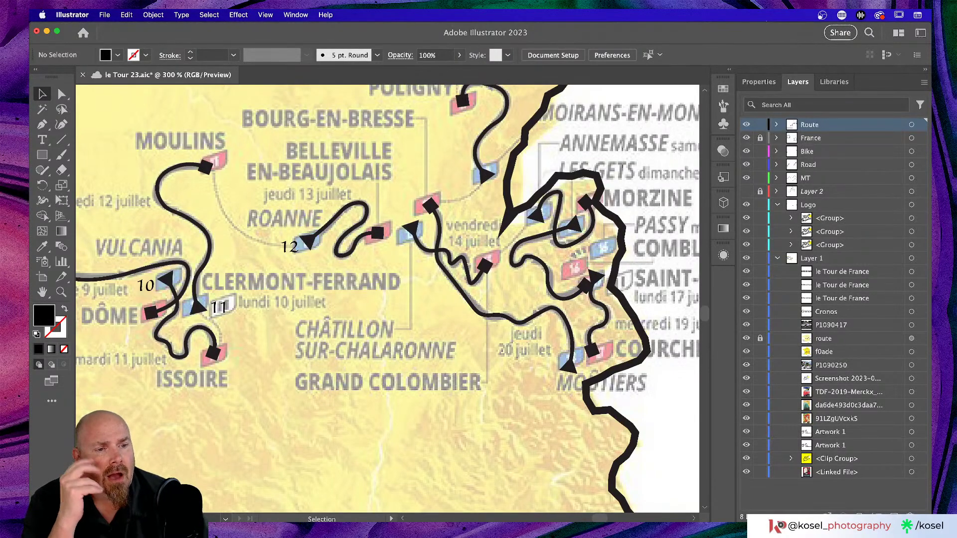
key(super+s)
key(super+Tab)
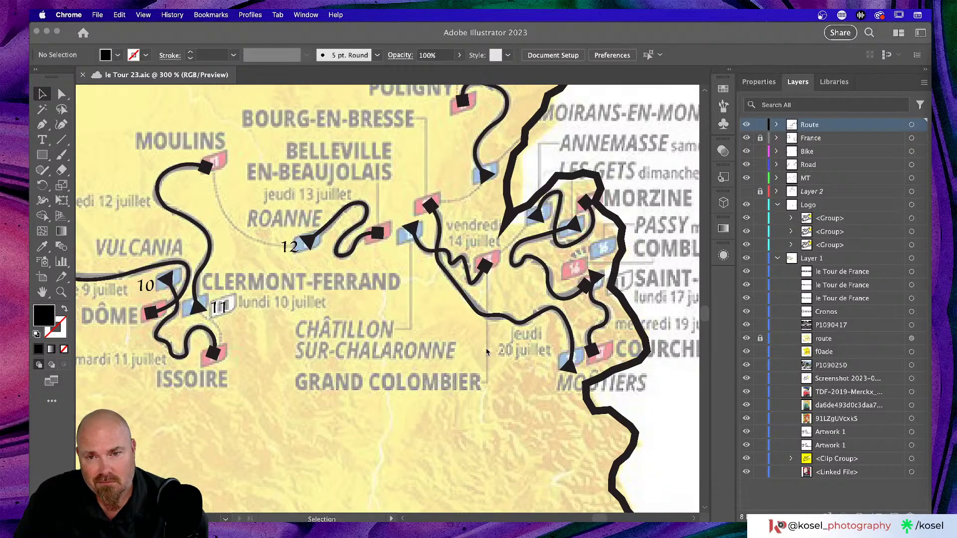
Duplicate the "12" label to just above the Châtillon-sur-Chalaronne triangle marker, change the copy's text to "13" and save the document
scroll(486, 352, right, 2)
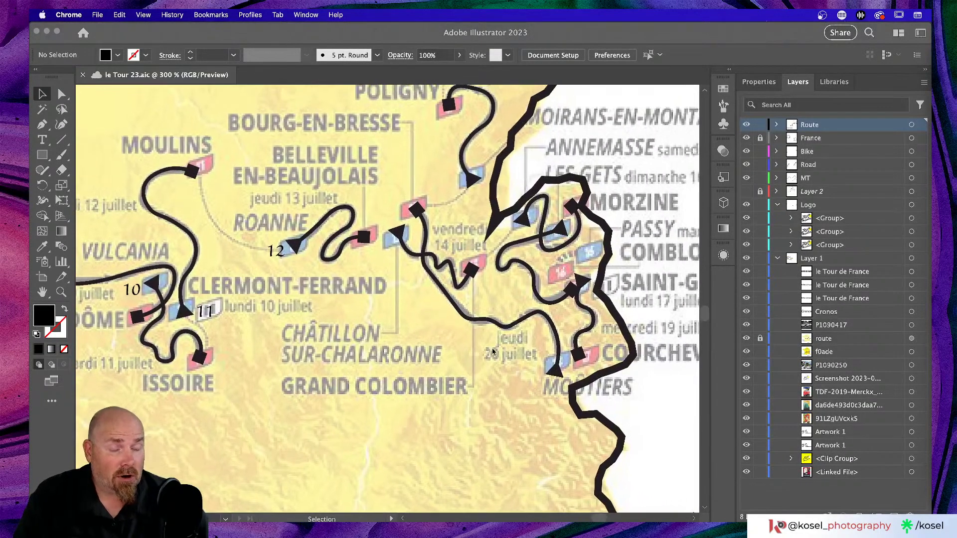
click(273, 251)
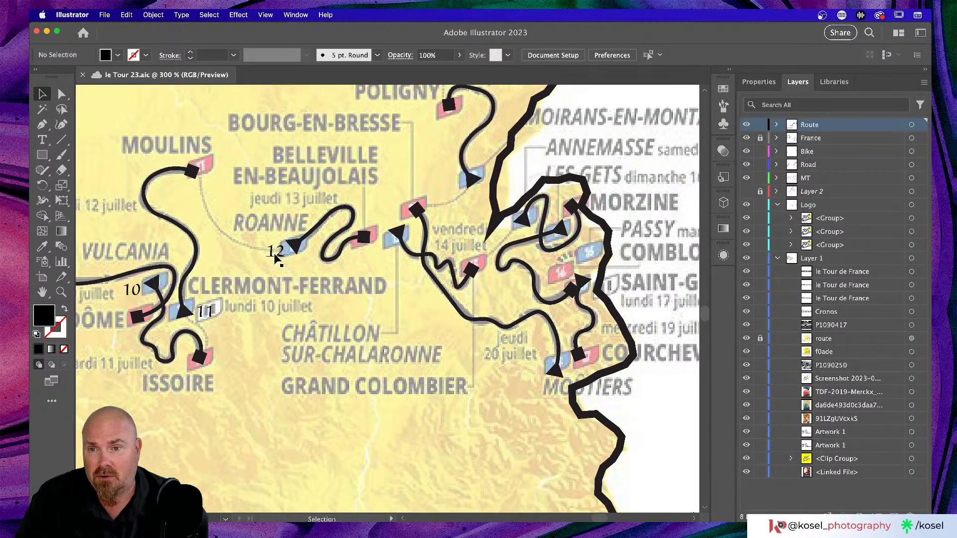
click(278, 254)
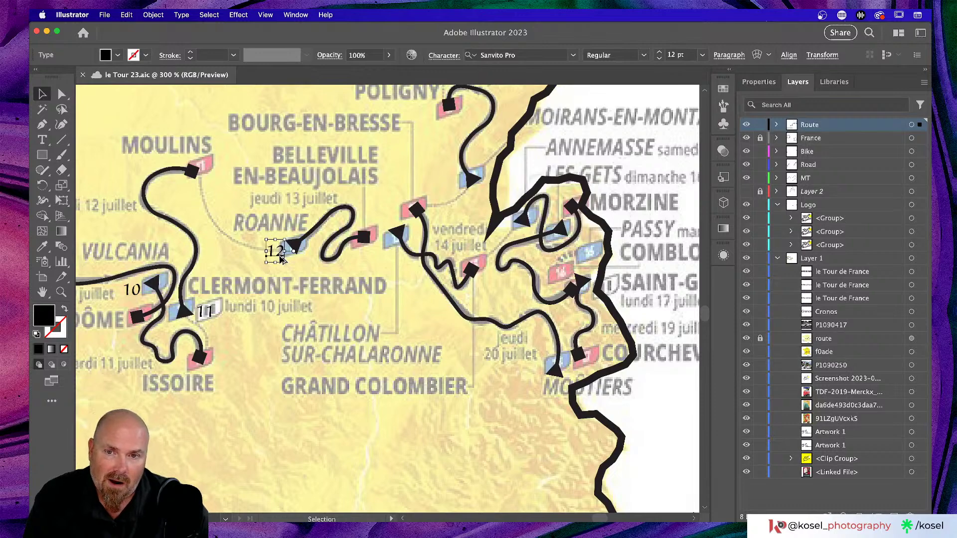
drag(281, 258, 398, 224)
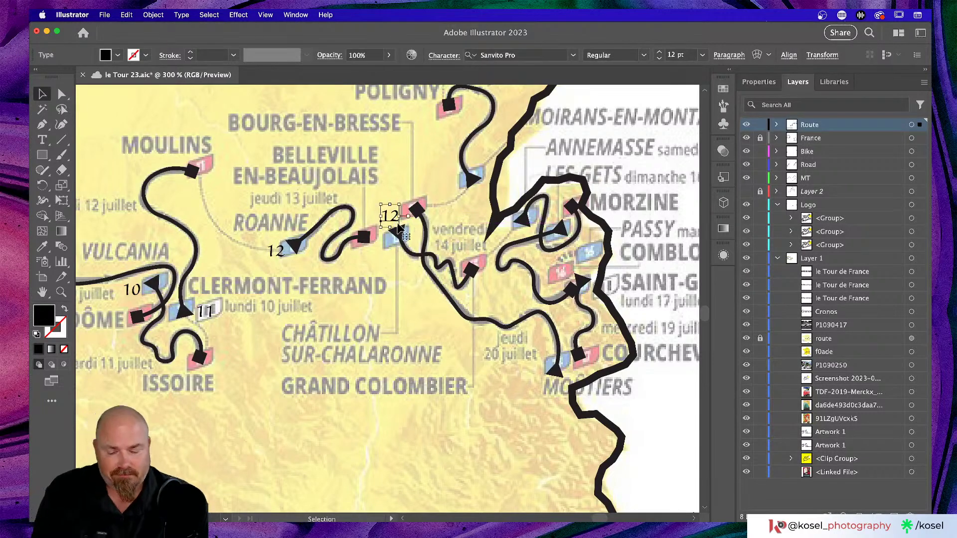
double_click(394, 216)
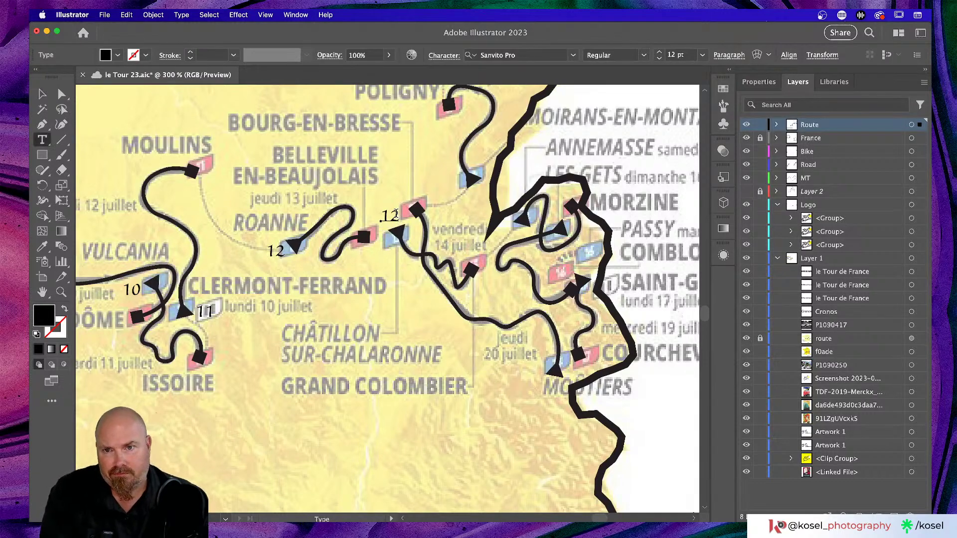
key(BackSpace)
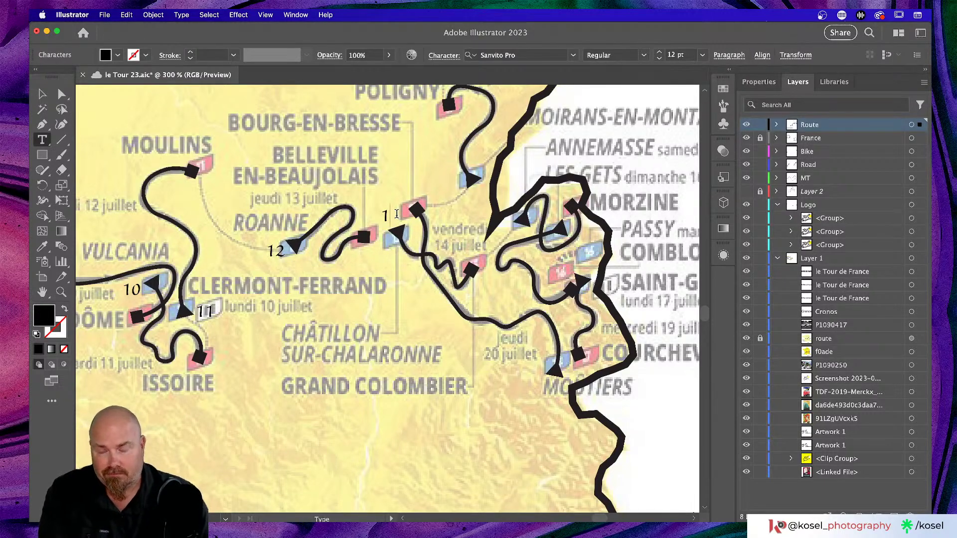
text(3)
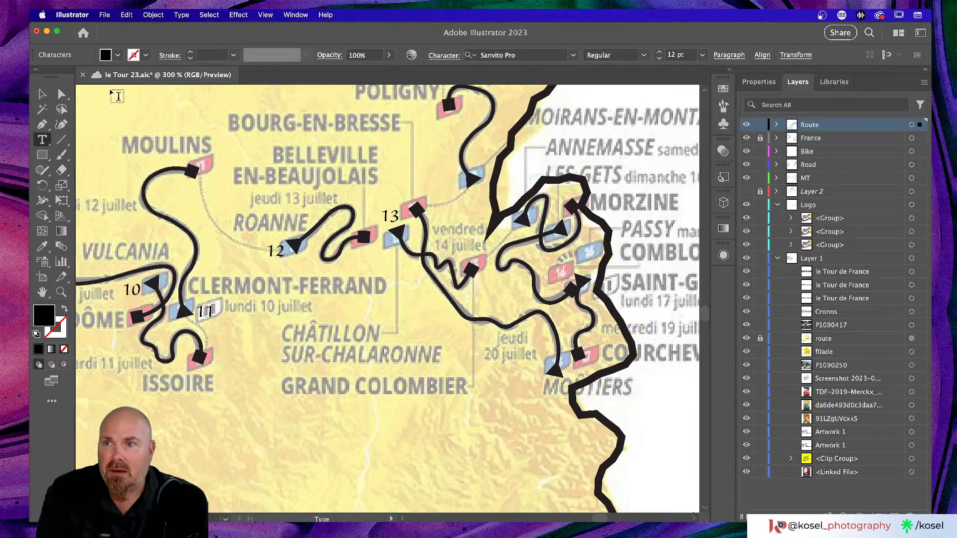
click(42, 94)
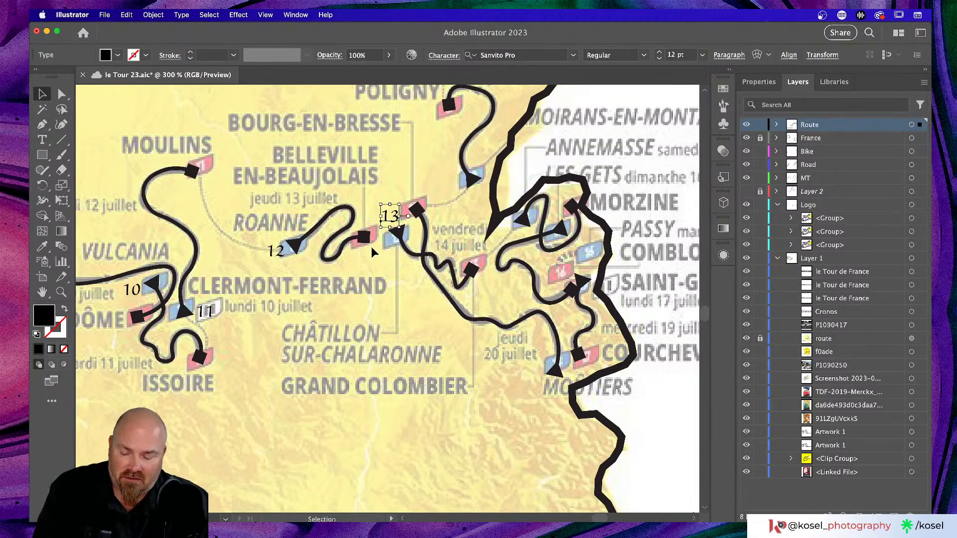
scroll(378, 246, right, 3)
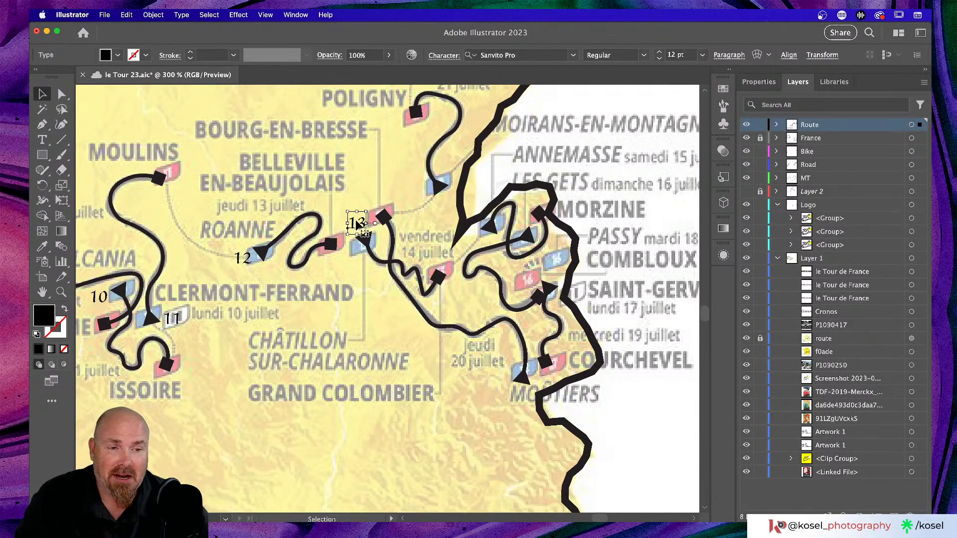
key(super+s)
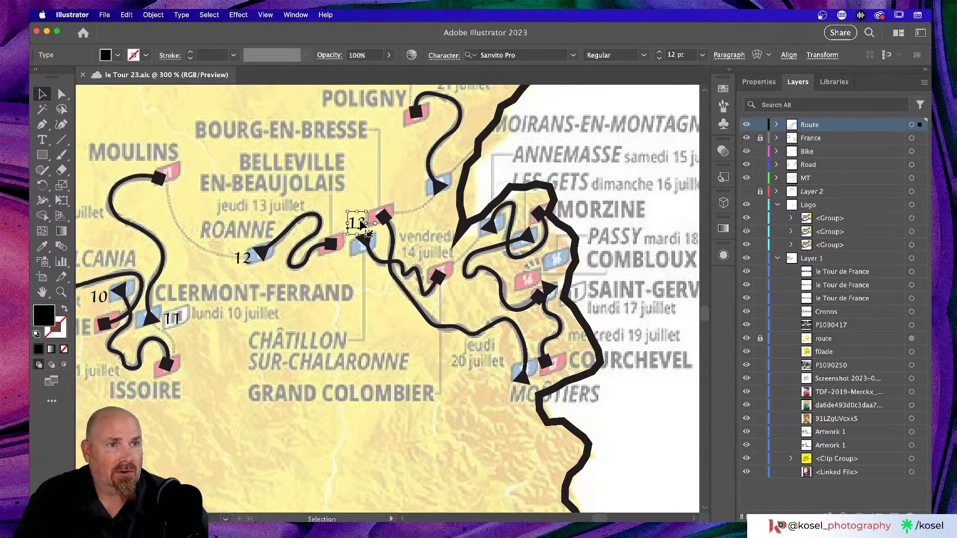
click(386, 313)
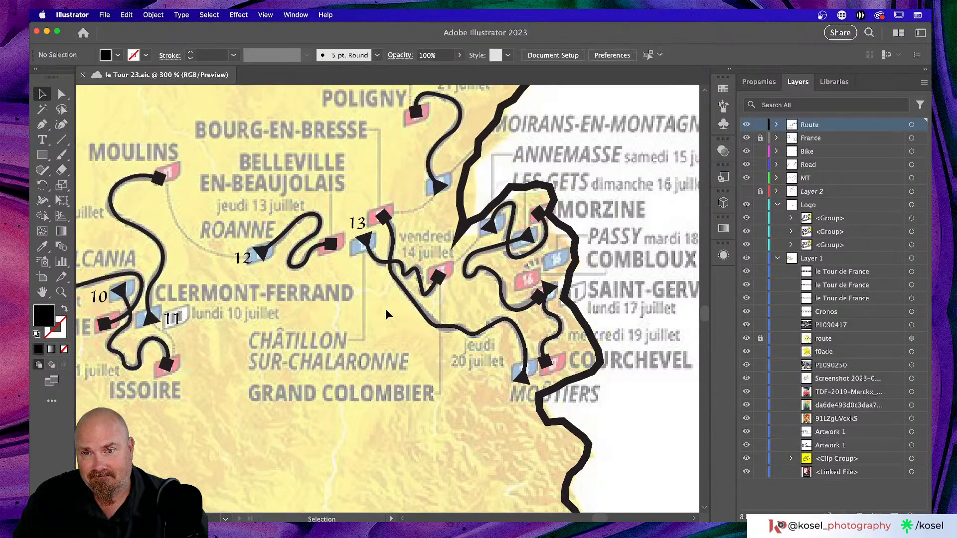
Duplicate the "13" label to just below and left of the Annemasse triangle marker and change the copy's text to "14"
click(363, 228)
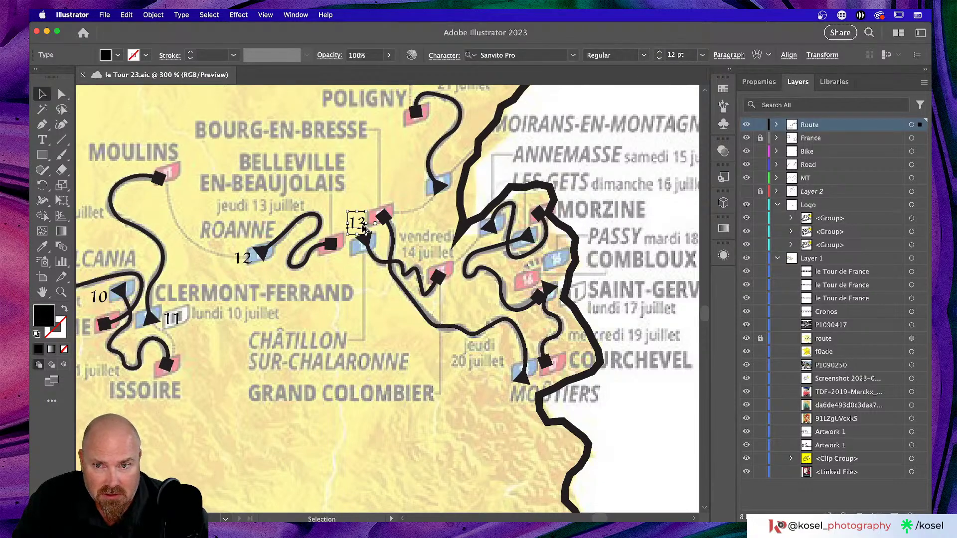
drag(365, 227, 481, 244)
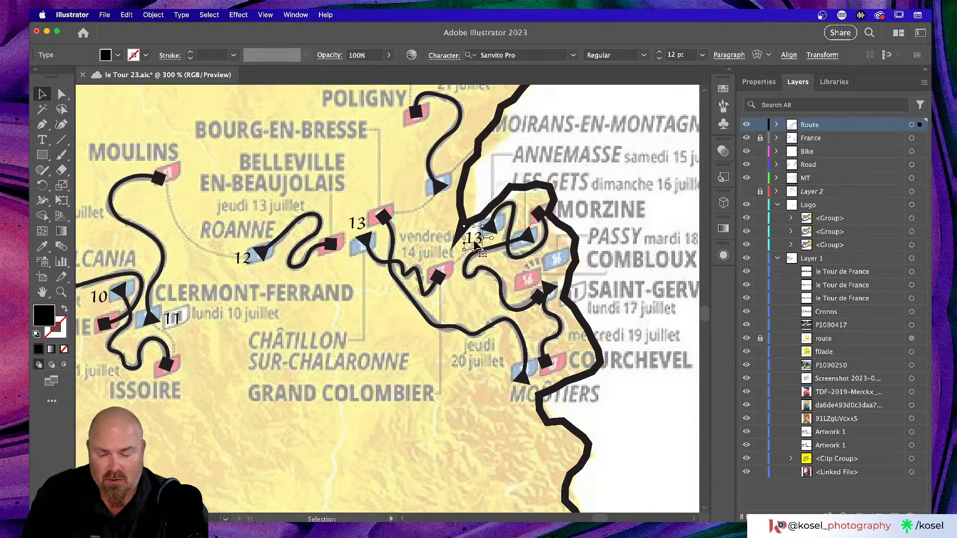
double_click(476, 239)
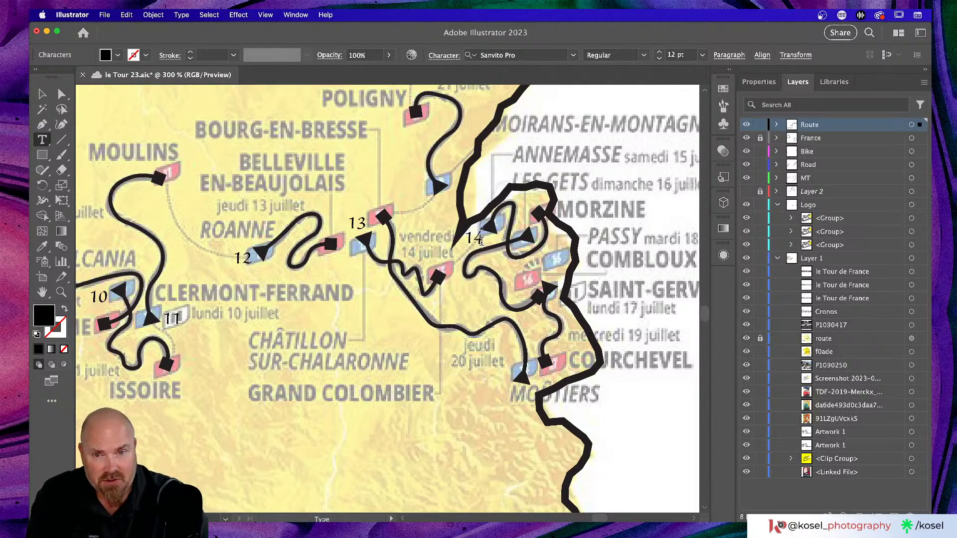
text(14)
click(43, 93)
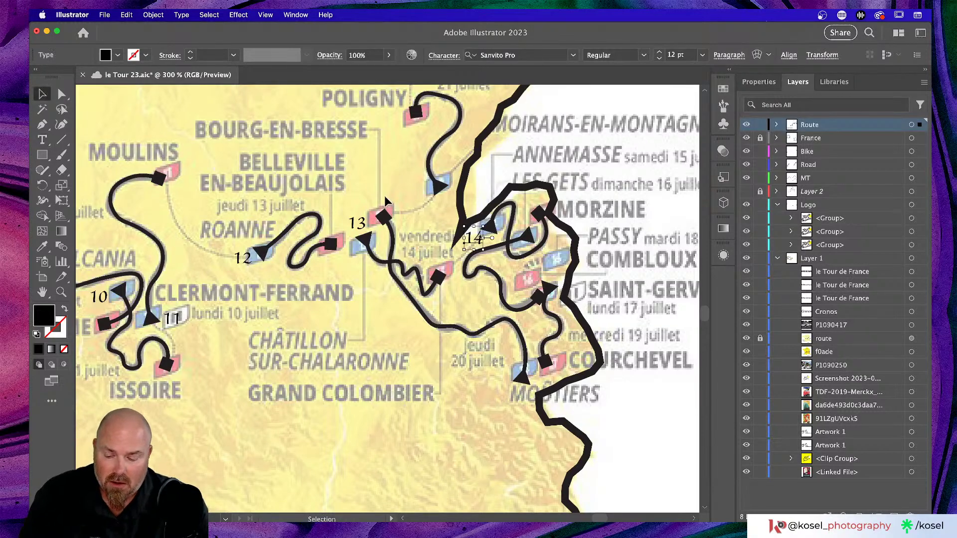
click(476, 239)
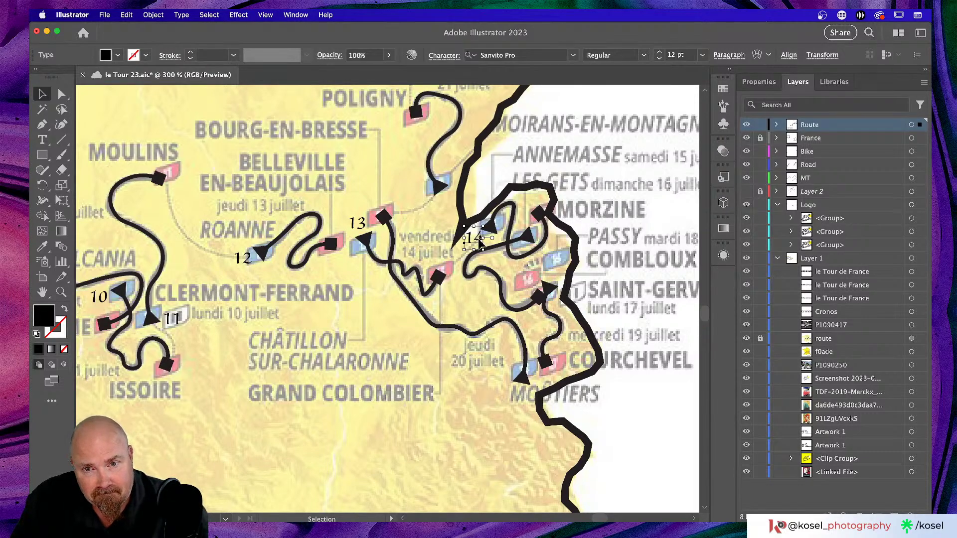
Duplicate the "14" label to just above the Les Gets triangle marker and change the copy's text to "15"
drag(479, 241, 528, 223)
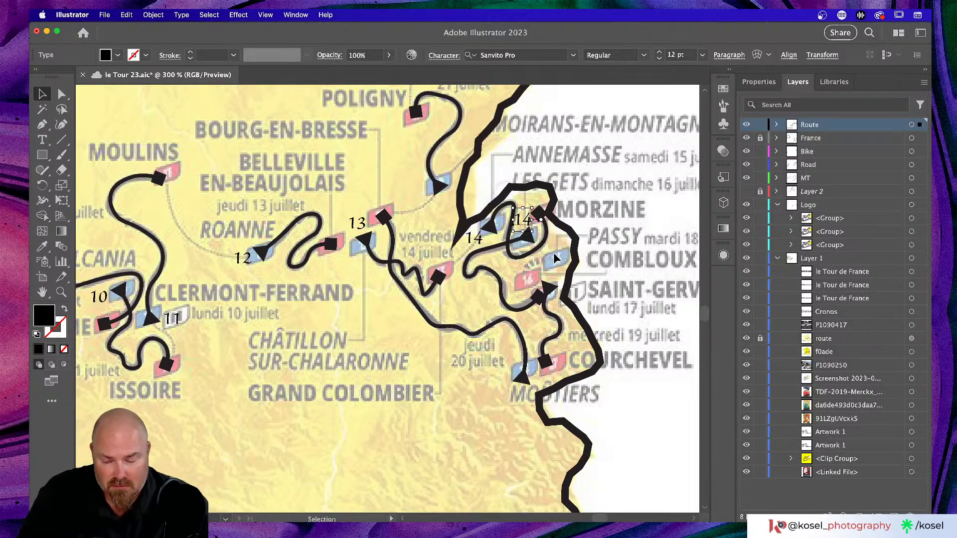
key(t)
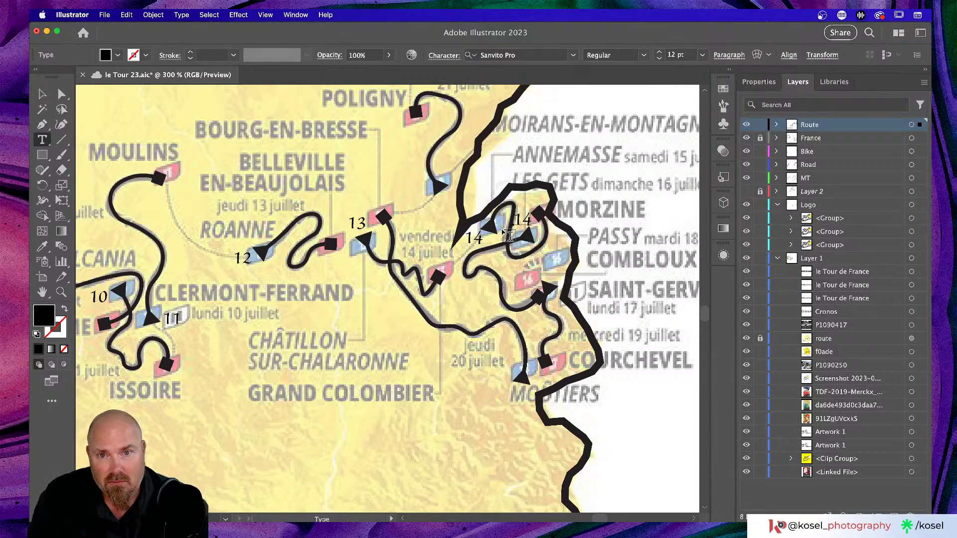
click(525, 217)
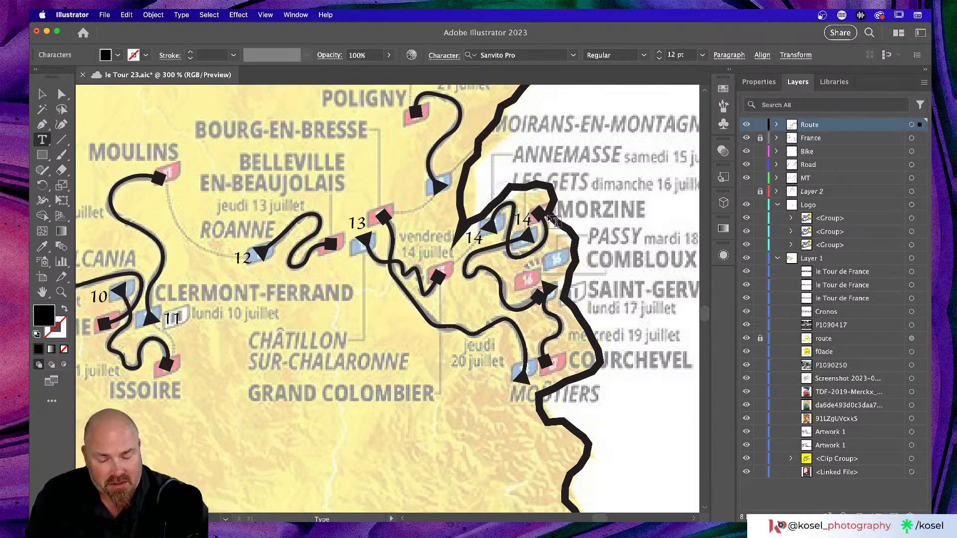
key(BackSpace)
key(BackSpace)
text(15)
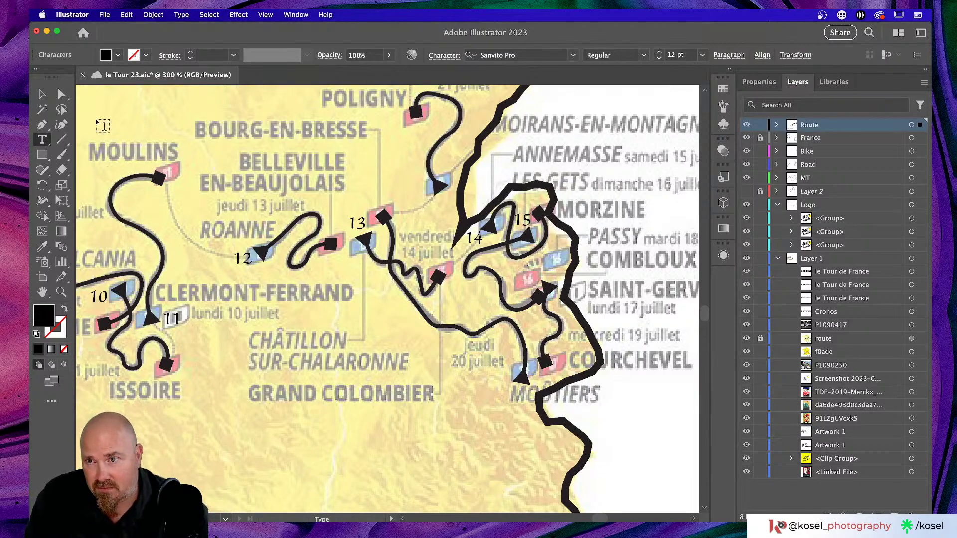
click(42, 94)
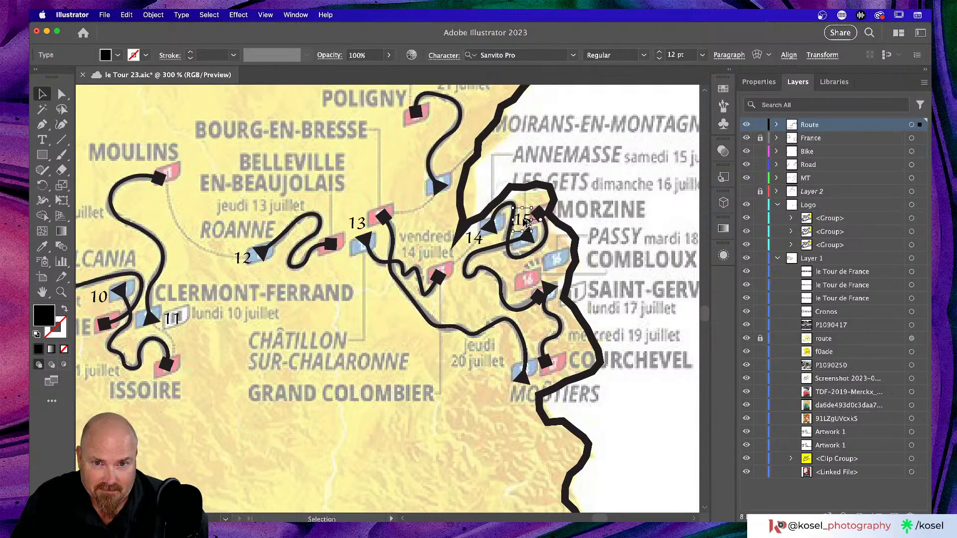
Duplicate the "15" label to just above the Passy triangle marker and change the copy's text to "16"
drag(526, 222, 552, 269)
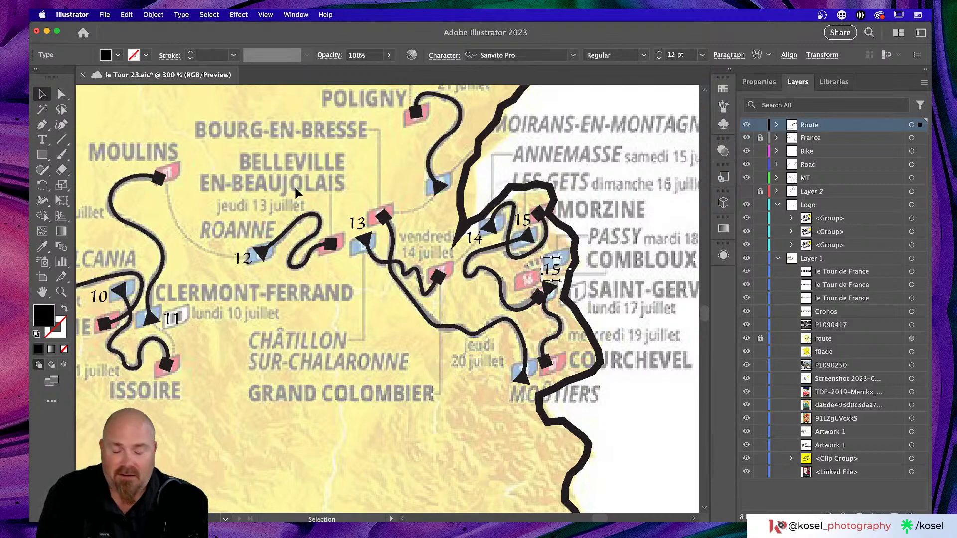
key(t)
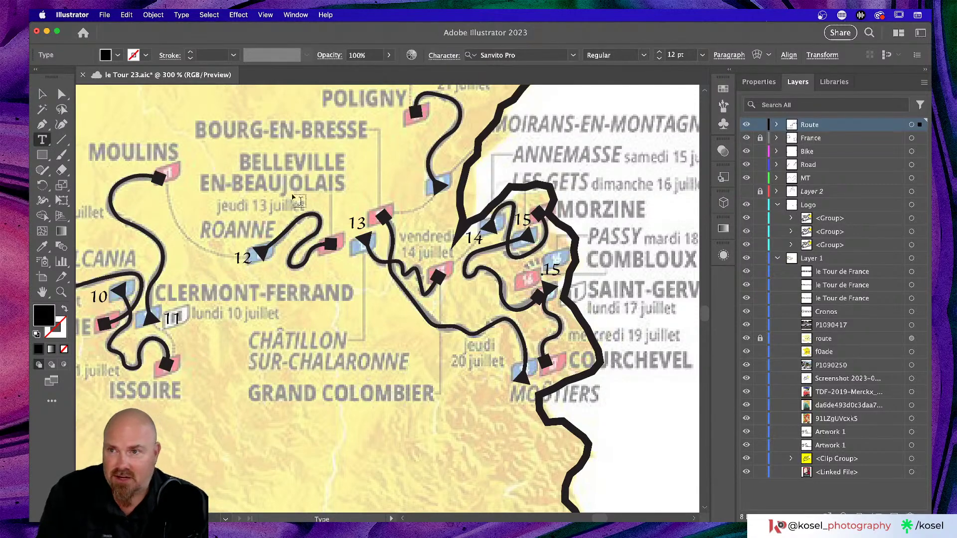
click(554, 268)
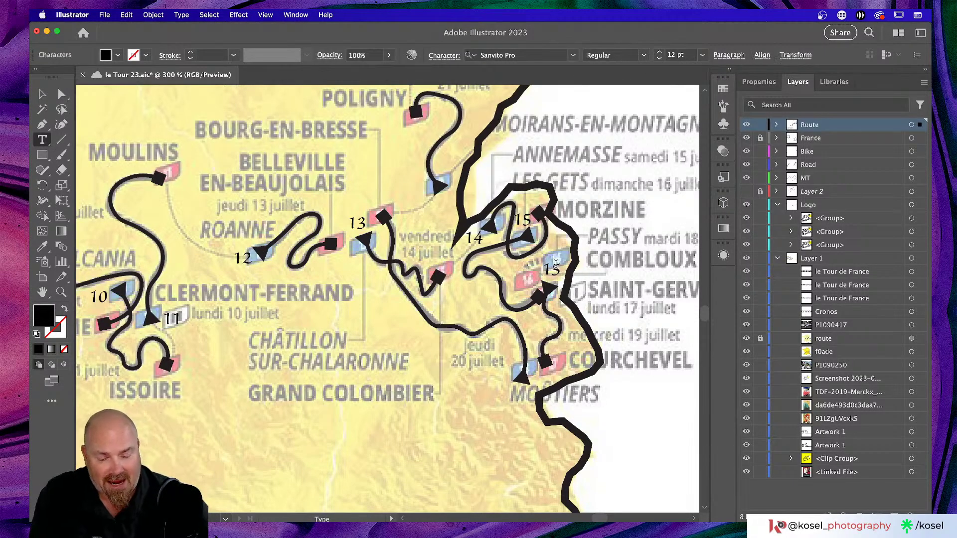
key(BackSpace)
text(6)
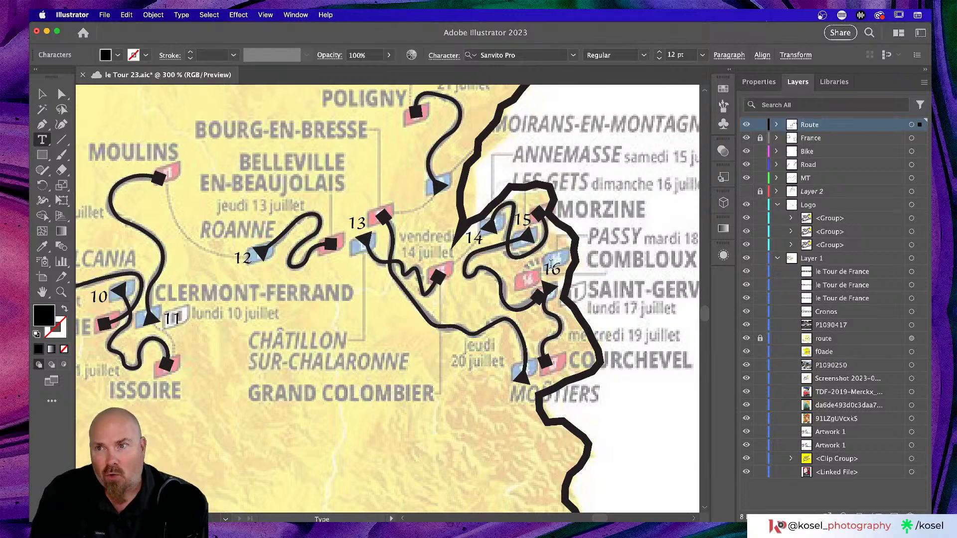
click(42, 93)
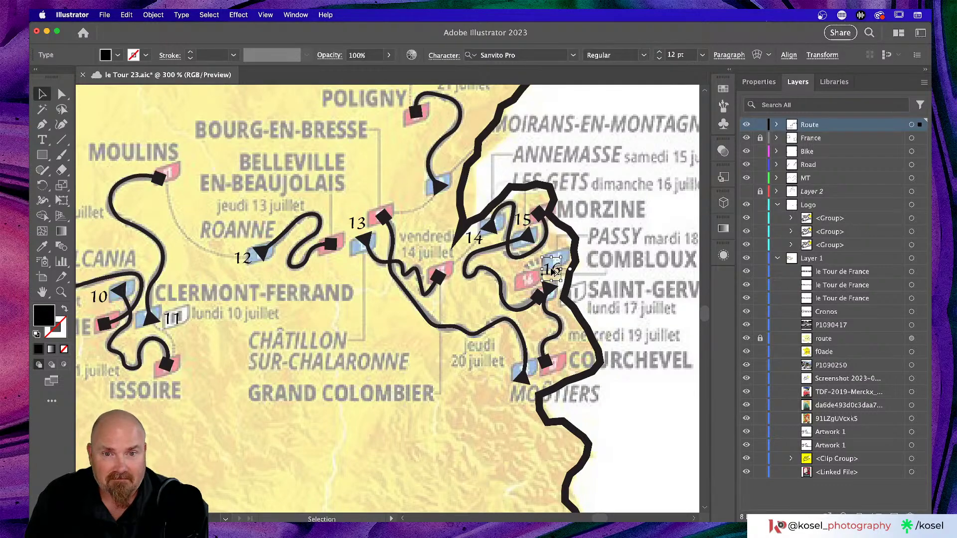
Duplicate the "16" label to just below the Moûtiers triangle marker and change the copy's text to "17"
drag(554, 273, 517, 396)
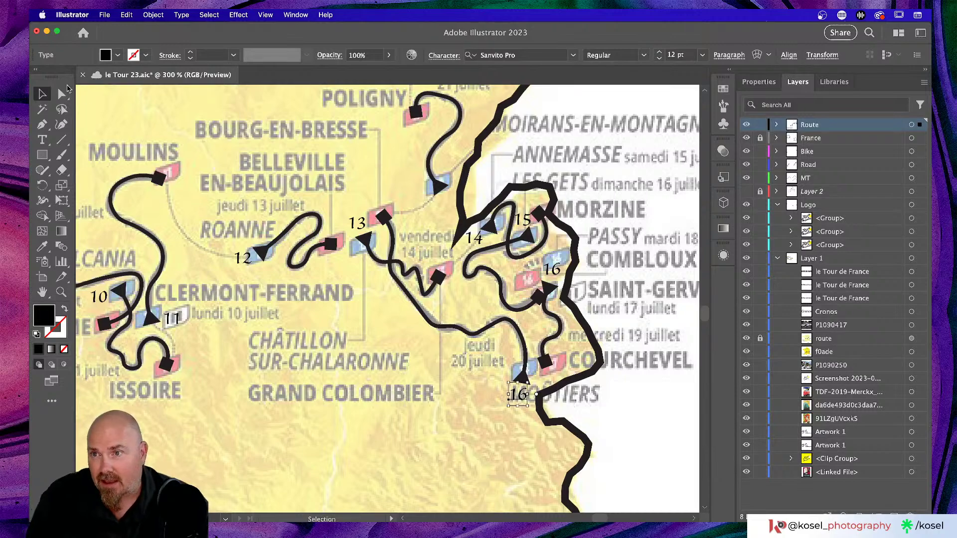
key(t)
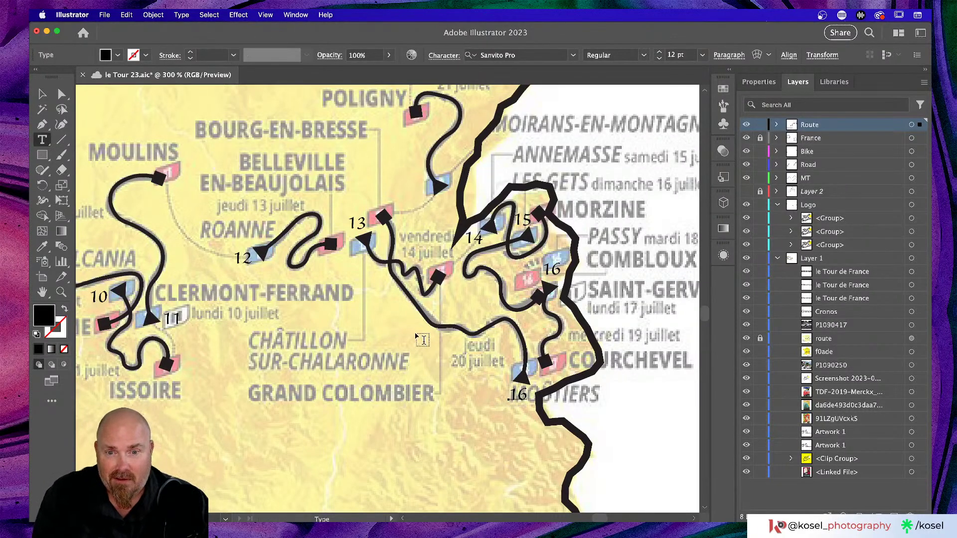
double_click(518, 394)
text(15)
double_click(521, 392)
text(16)
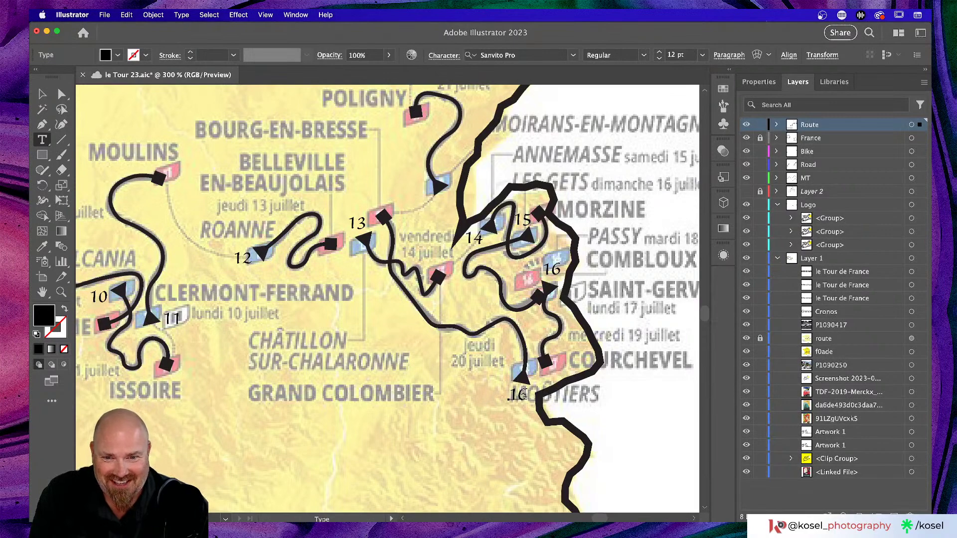
key(BackSpace)
text(7)
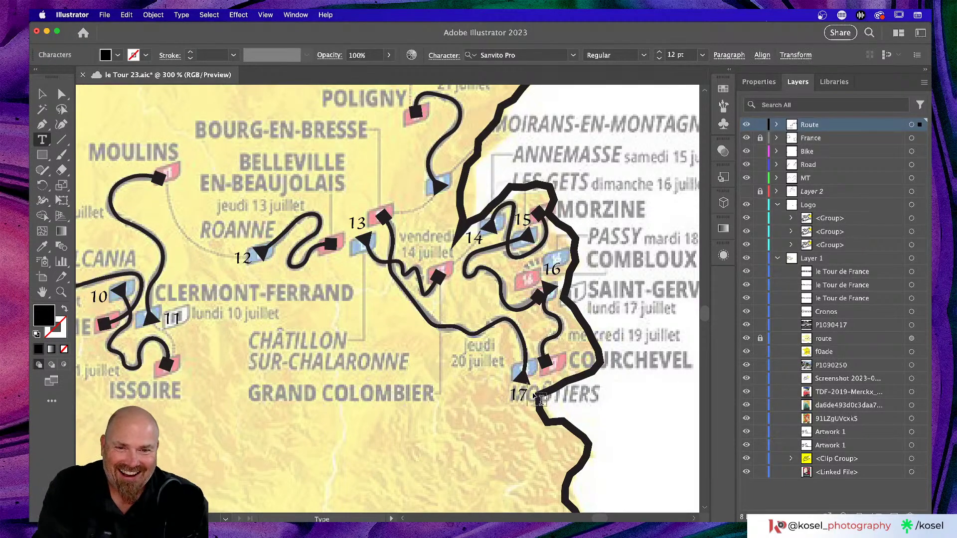
key(Escape)
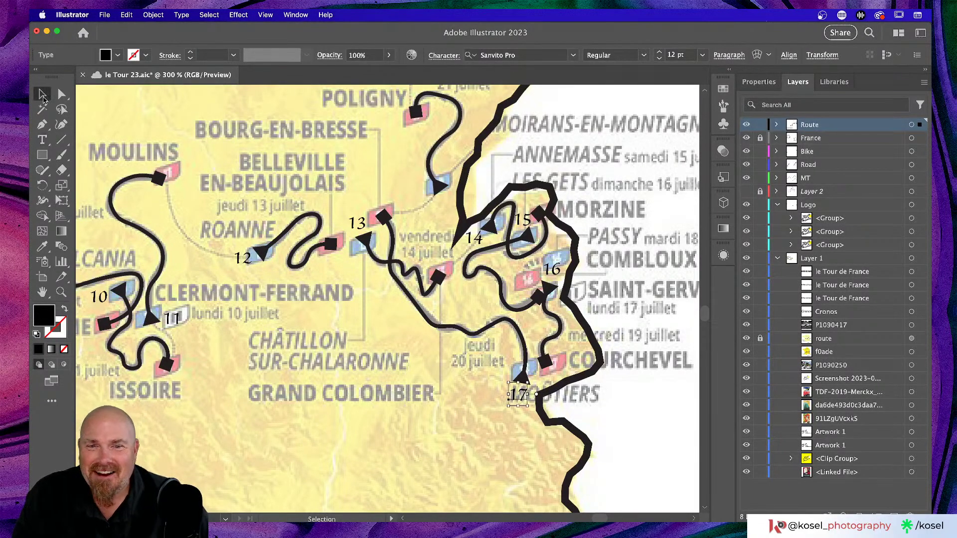
Duplicate the "17" label to just below the Moirans-en-Montagne triangle marker and change the copy's text to "18"
scroll(399, 380, up, 3)
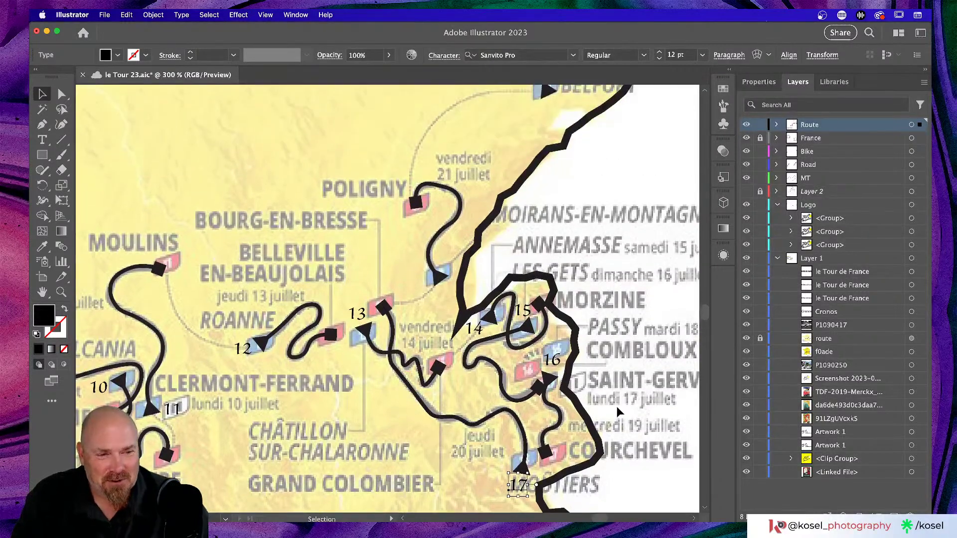
scroll(607, 422, down, 2)
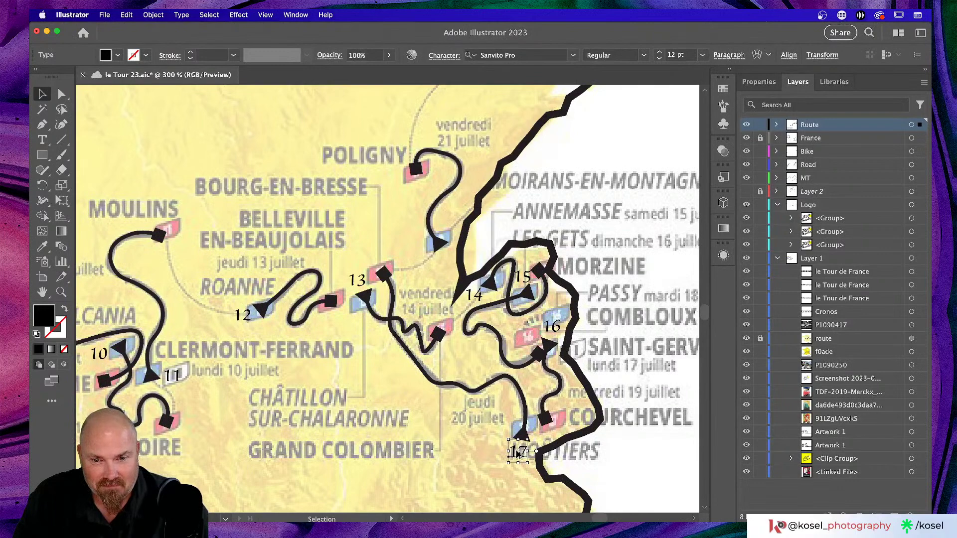
drag(513, 450, 441, 265)
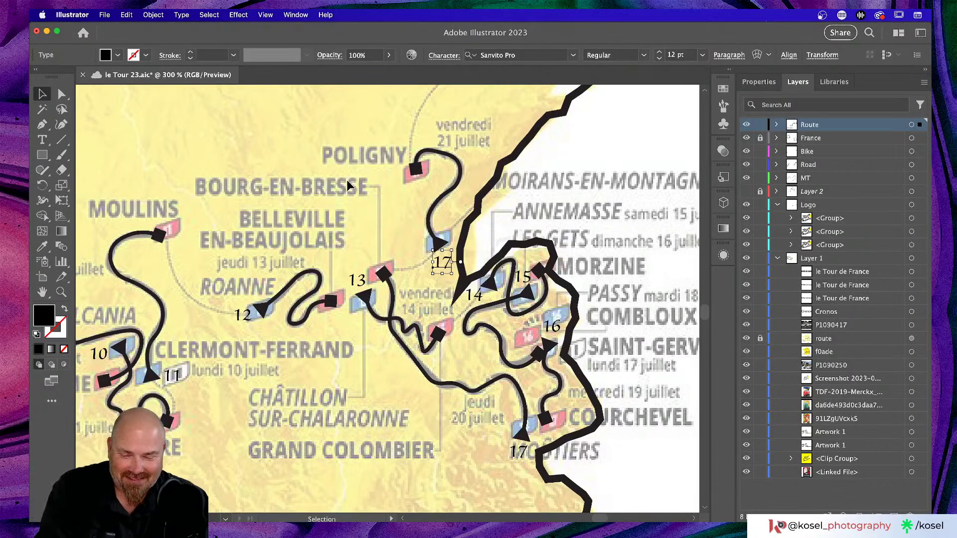
key(t)
click(449, 260)
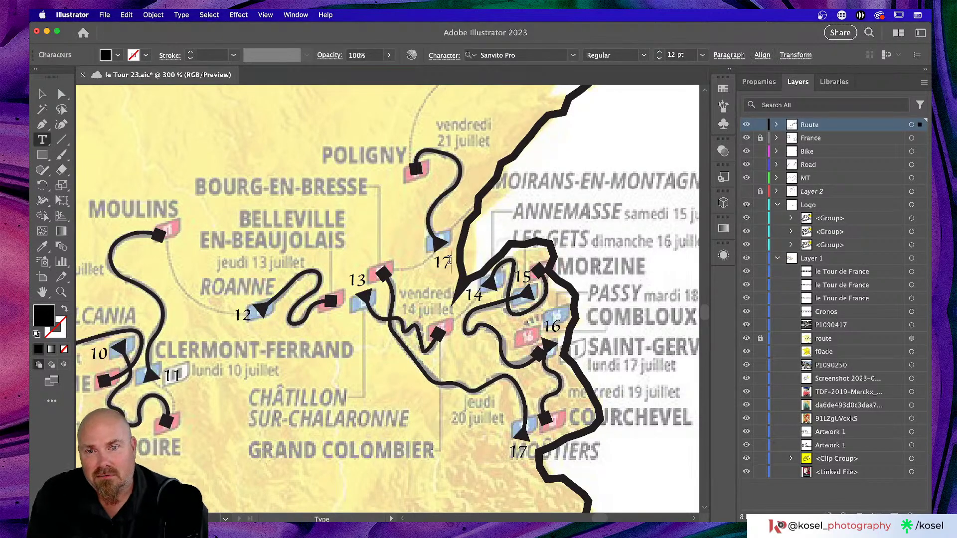
key(BackSpace)
text(8)
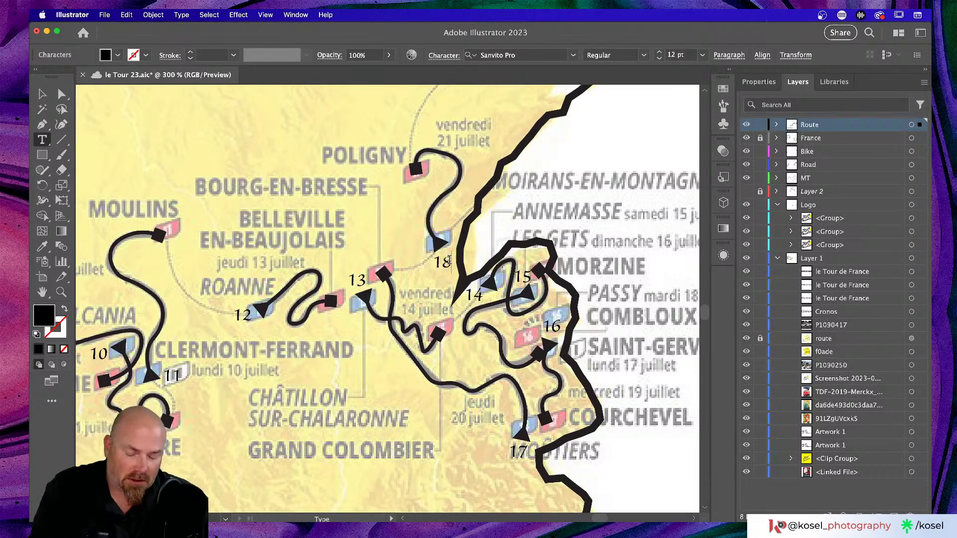
key(Escape)
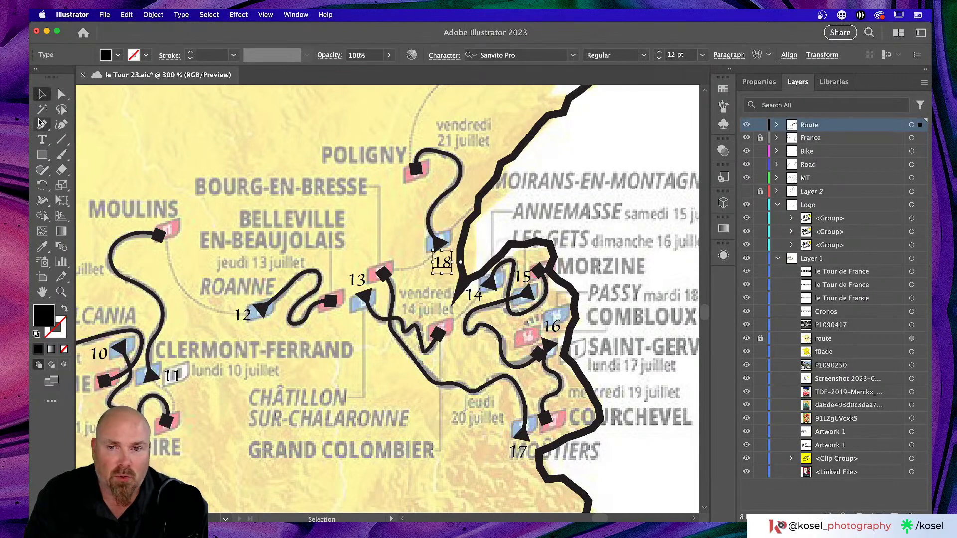
Duplicate the "18" label to just below the Belfort triangle marker and change the copy's text to "19"
scroll(530, 327, up, 5)
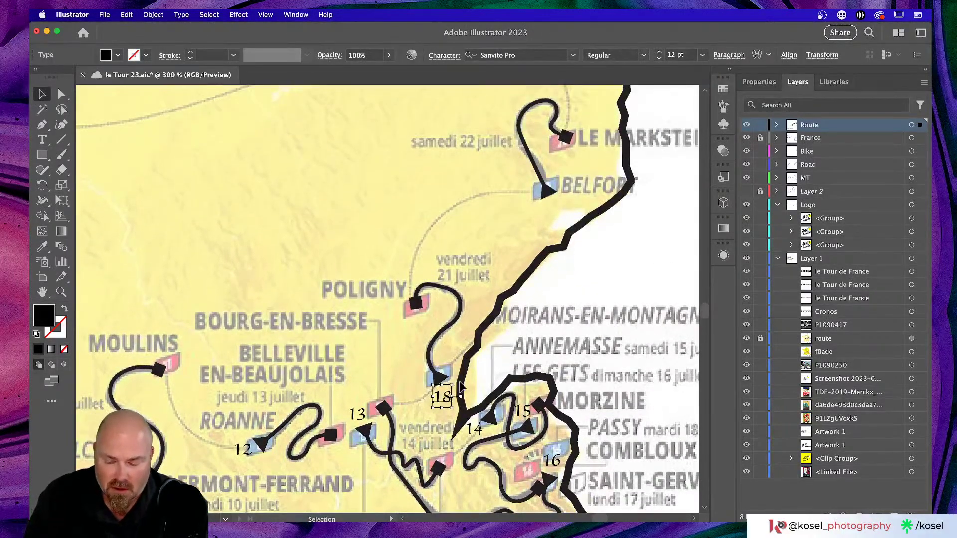
drag(447, 397, 557, 210)
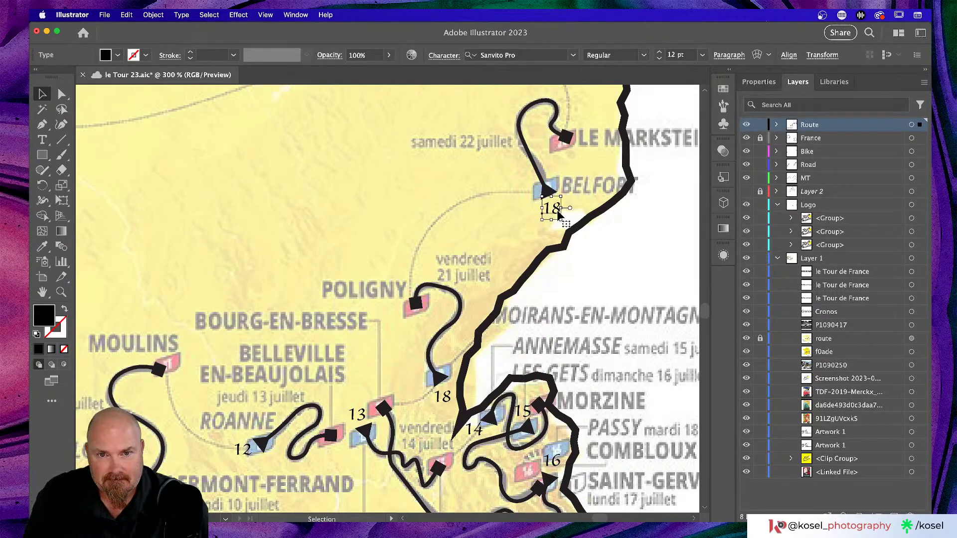
key(t)
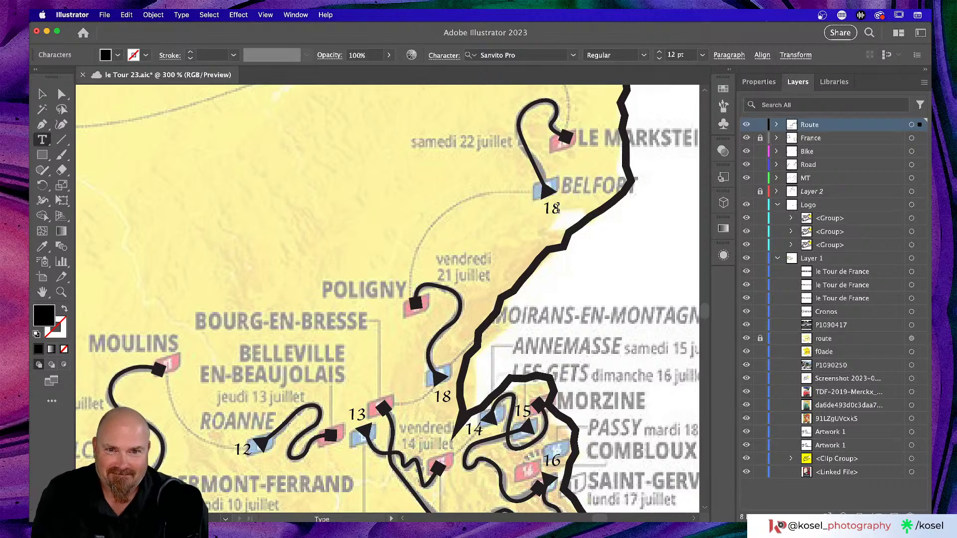
key(BackSpace)
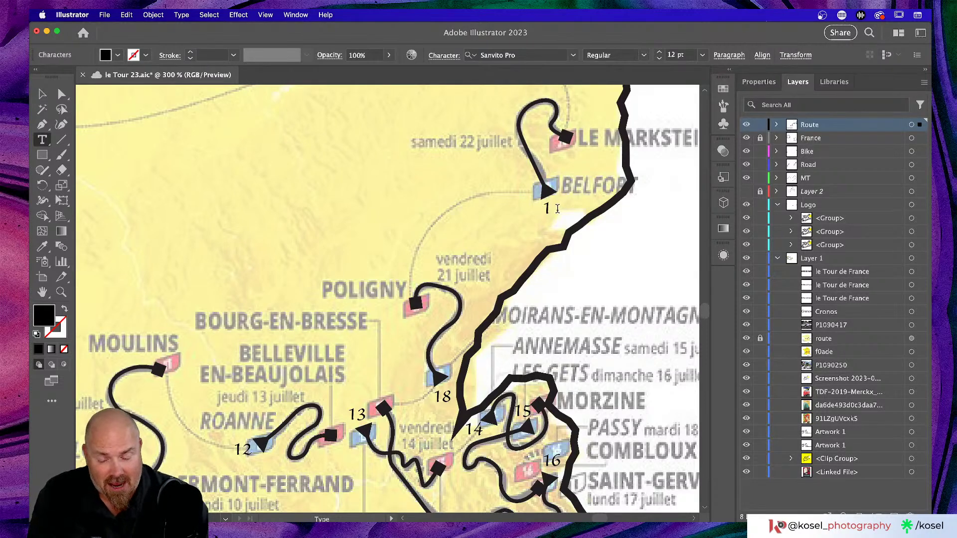
text(9)
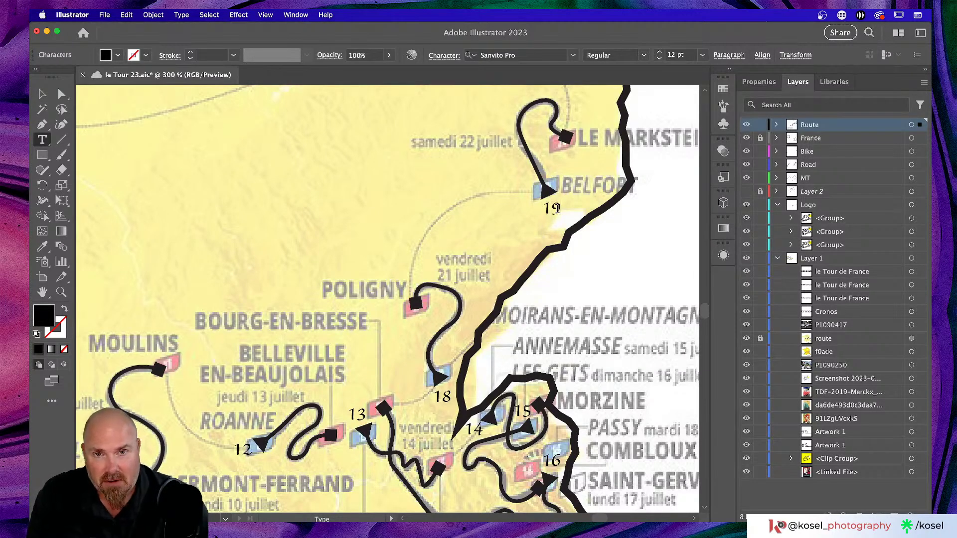
key(Escape)
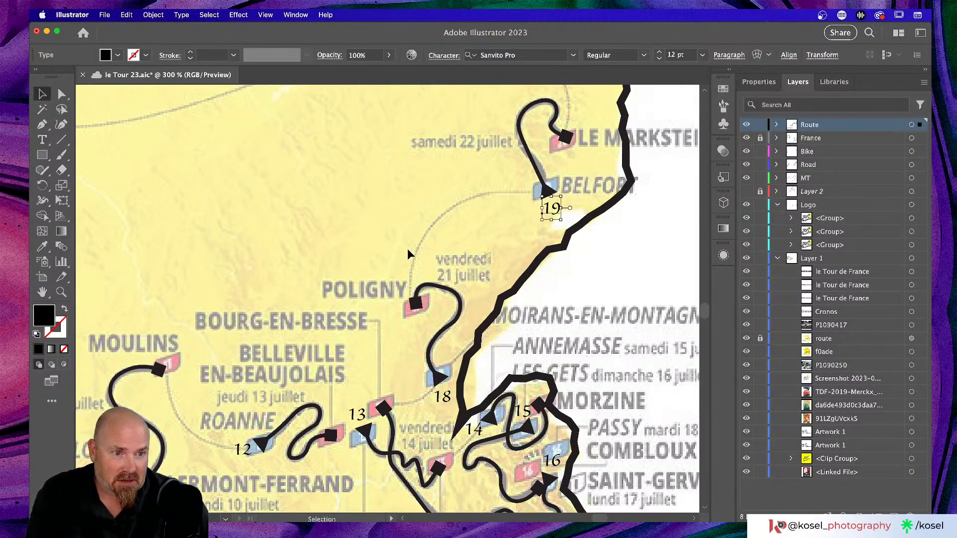
Duplicate the "19" label to just above the Saint-Quentin-en-Yvelines triangle marker, change the copy's text to "20" and deselect it
scroll(408, 254, up, 5)
scroll(408, 254, left, 5)
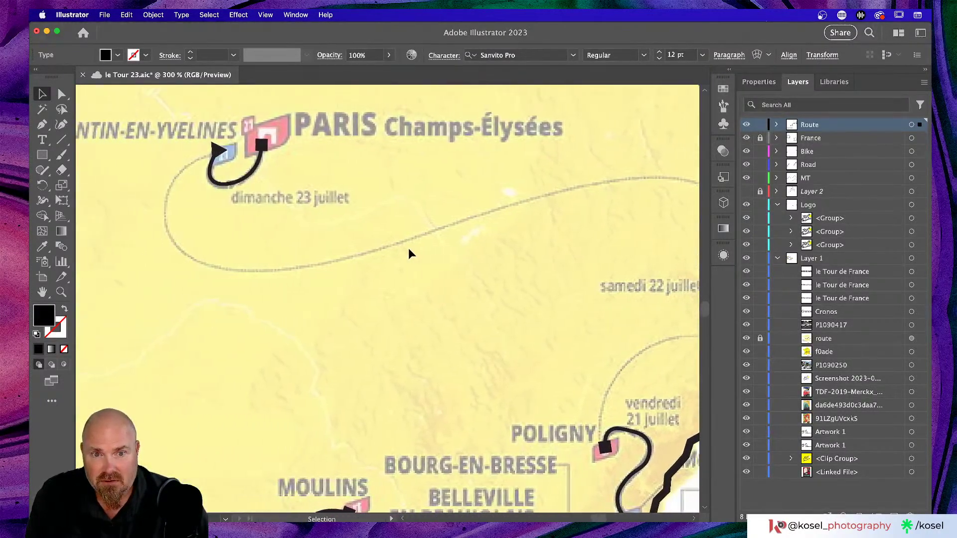
scroll(407, 254, right, 5)
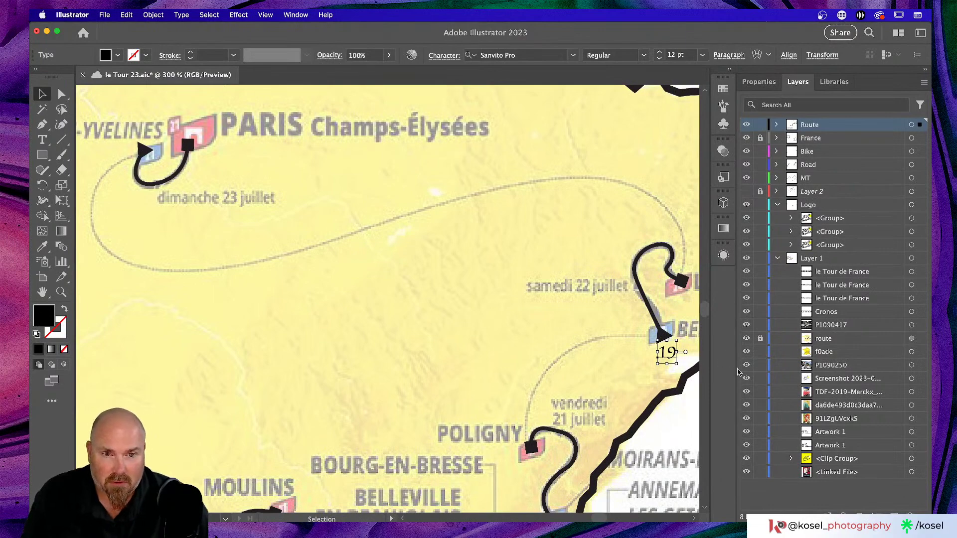
drag(667, 352, 146, 130)
scroll(217, 153, left, 5)
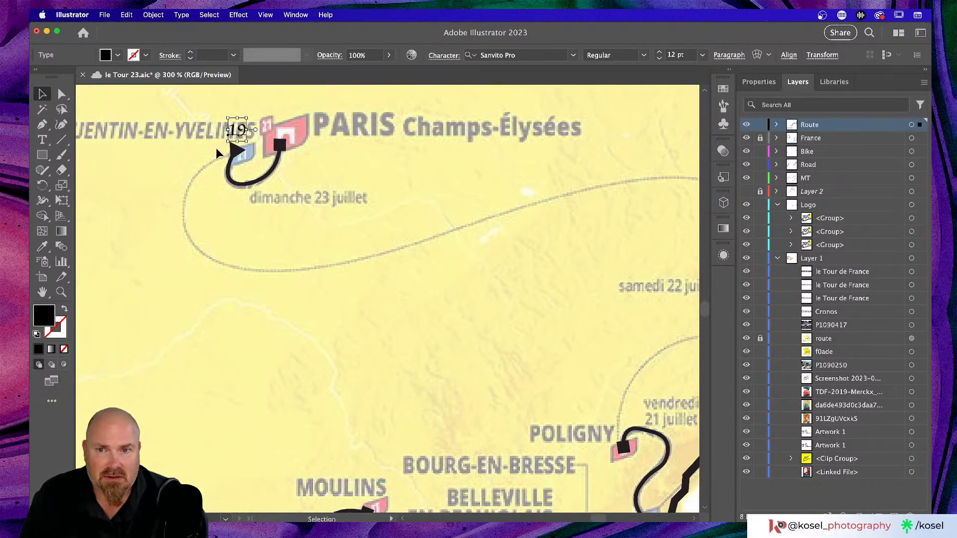
scroll(217, 153, left, 1)
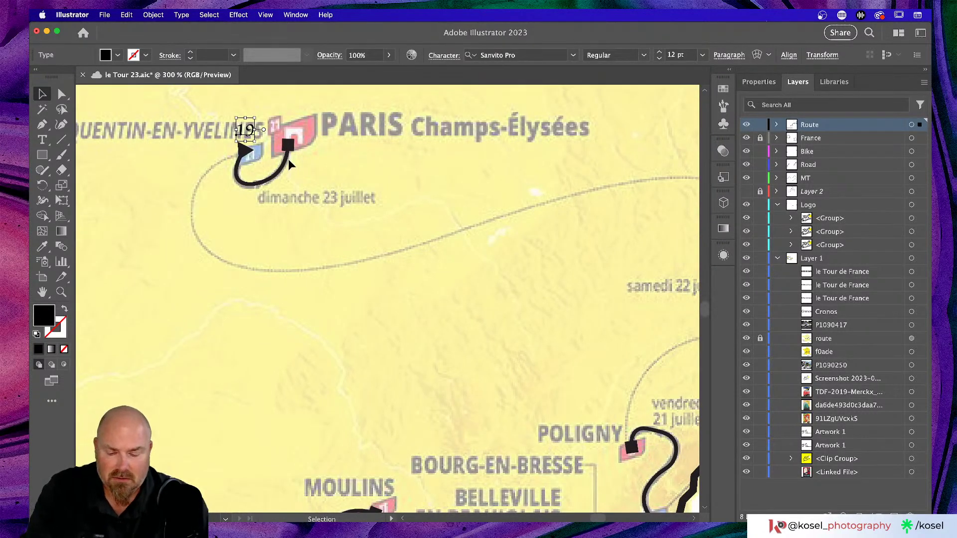
key(t)
key(super+shift+a)
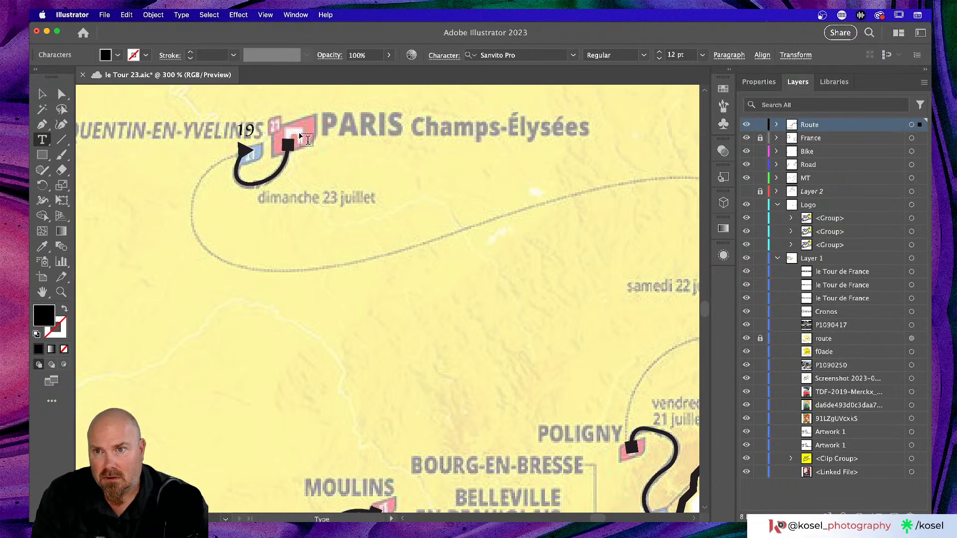
key(BackSpace)
key(BackSpace)
text(20)
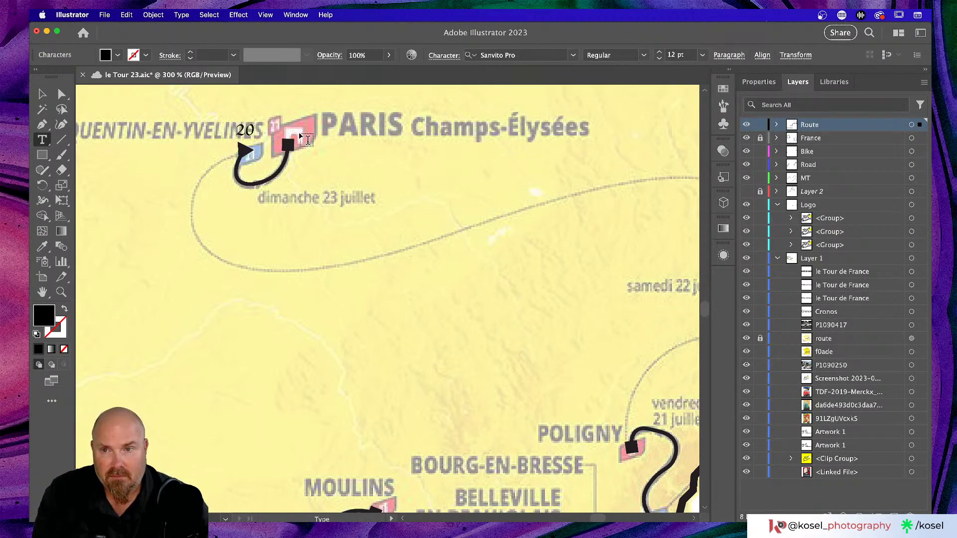
key(Escape)
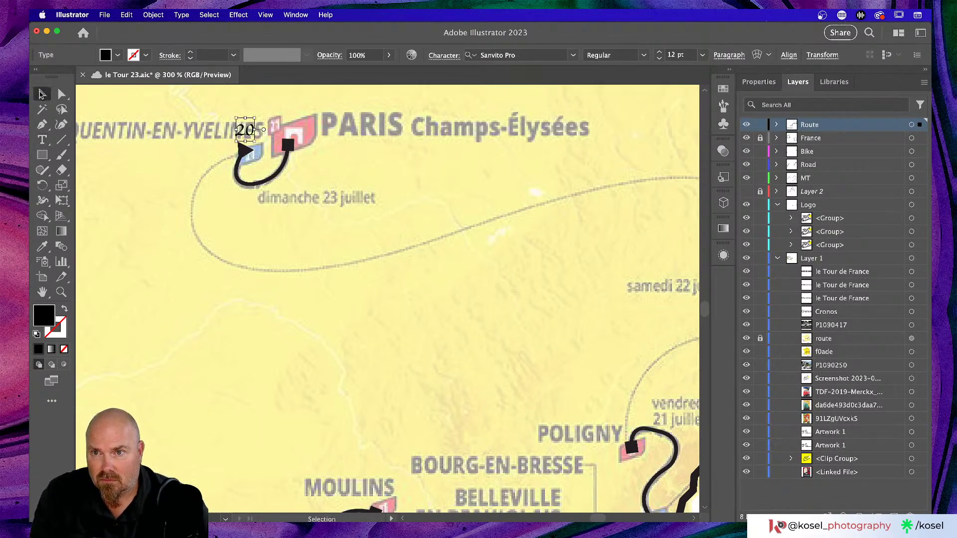
key(super+shift+a)
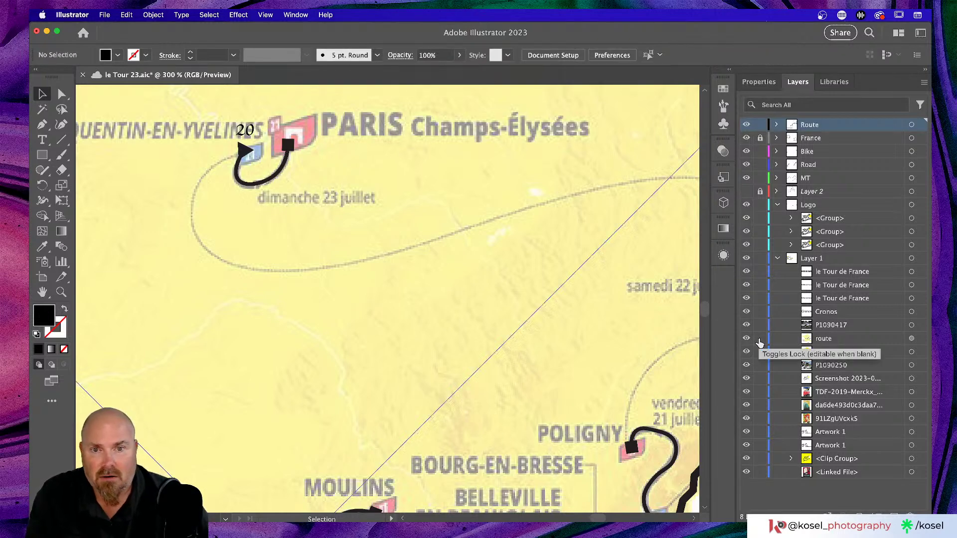
Hide the yellow route reference image, check the numbered stages across the France map, and save the poster document
click(746, 339)
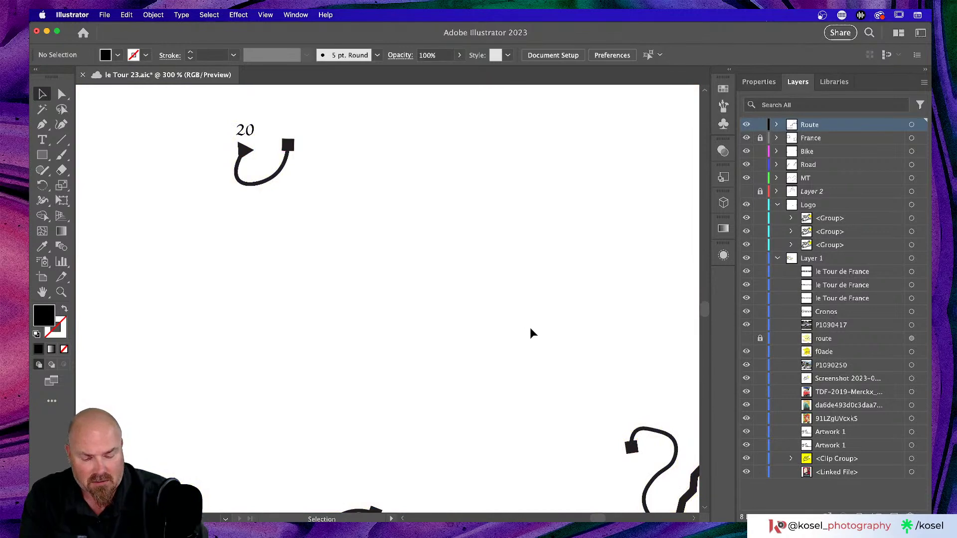
key(super+0)
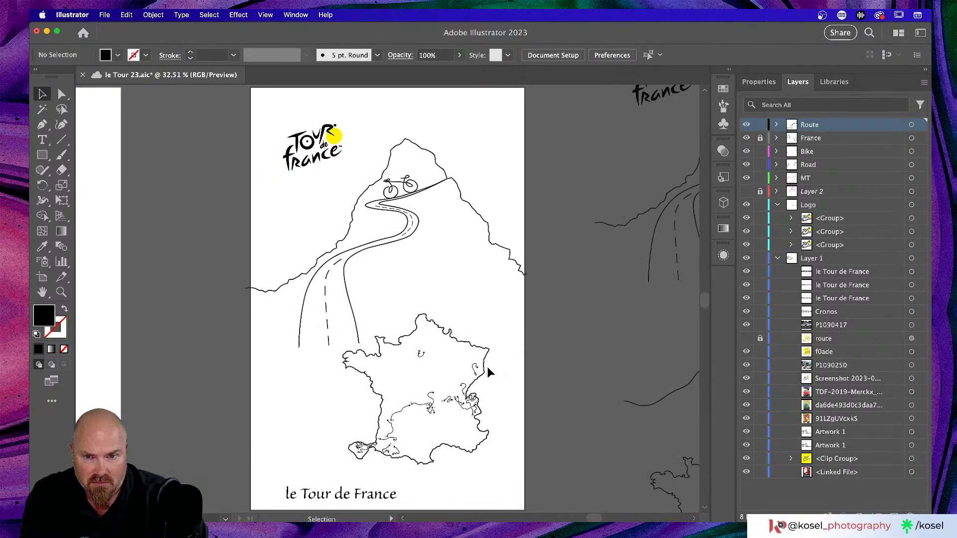
key(super+equal)
key(super+equal)
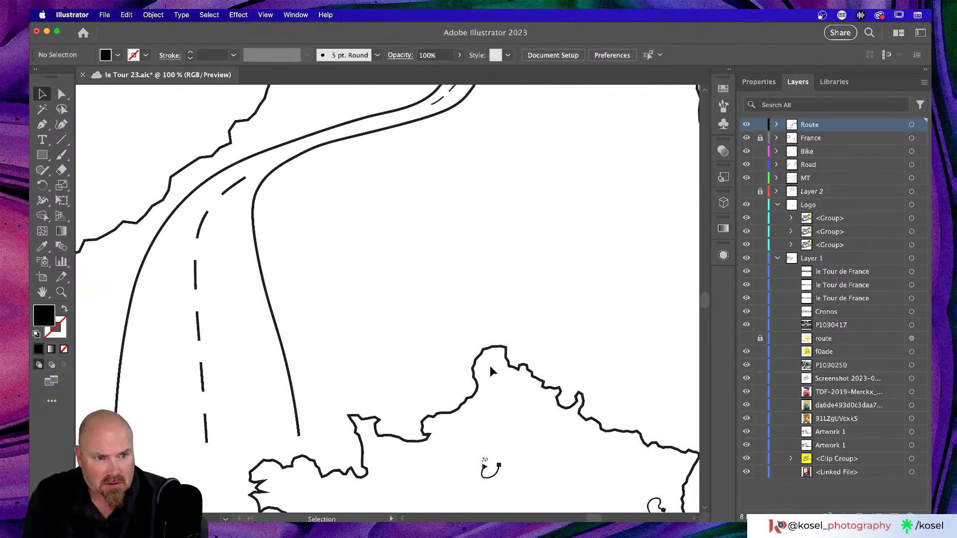
scroll(488, 373, down, 5)
scroll(491, 371, down, 10)
scroll(491, 371, right, 3)
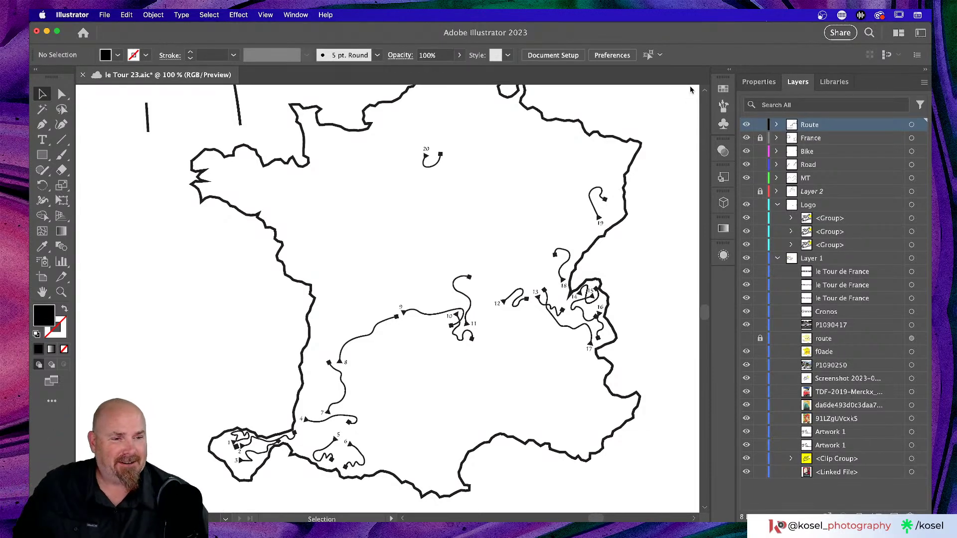
key(super+s)
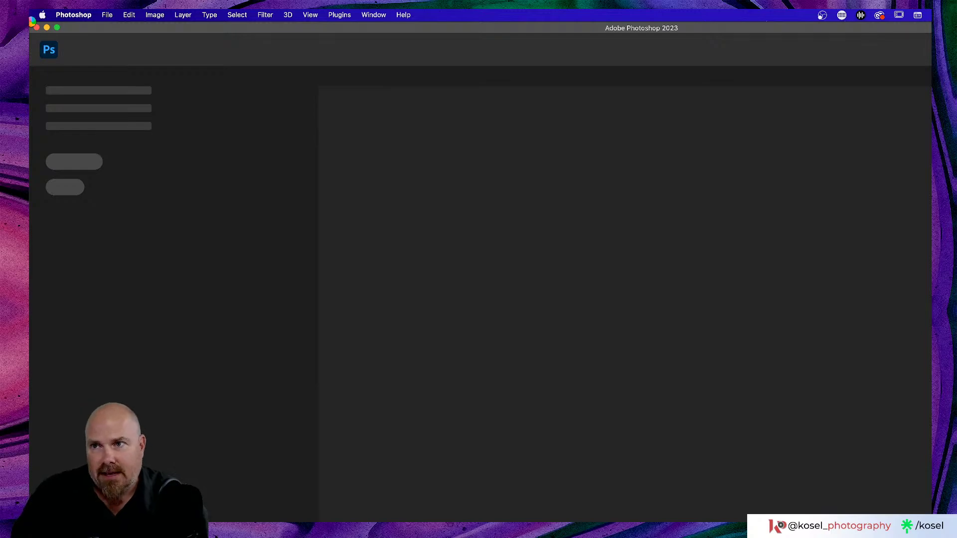
Switch to Photoshop, enlarge its window, leave the home screen for the empty workspace and show the Libraries
drag(29, 23, 463, 173)
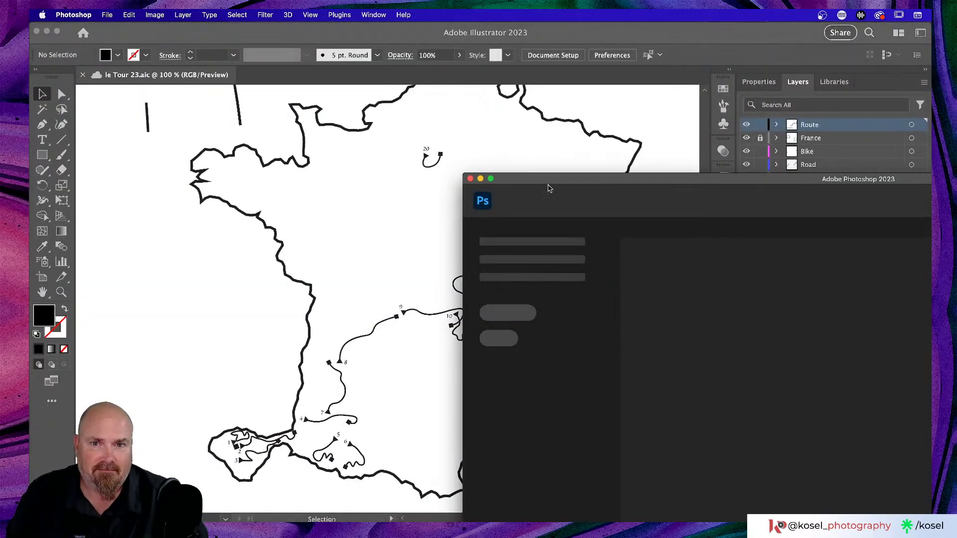
double_click(560, 183)
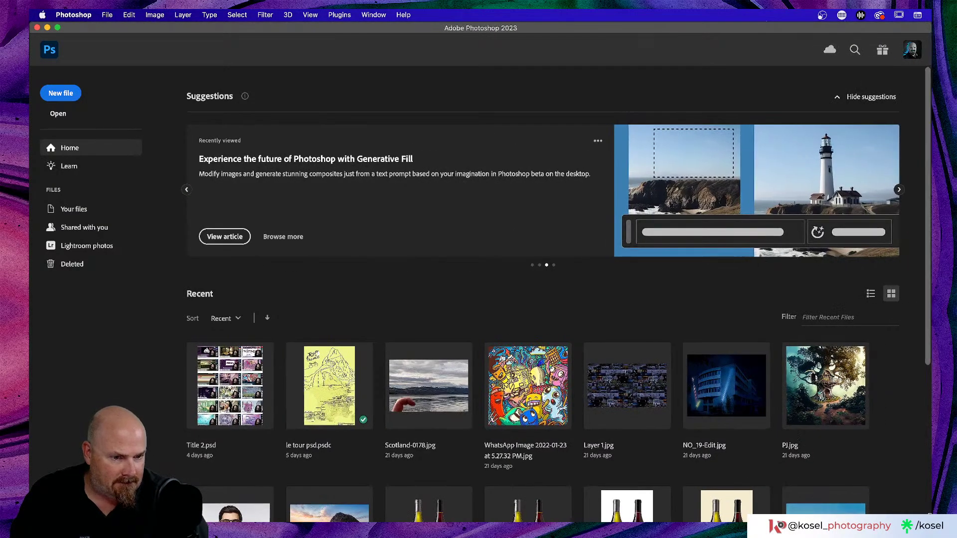
click(53, 49)
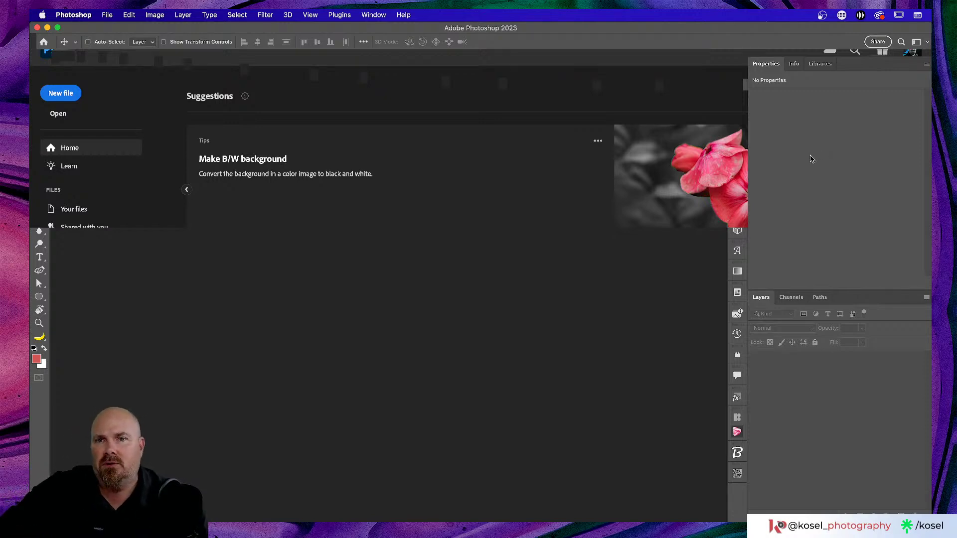
click(826, 69)
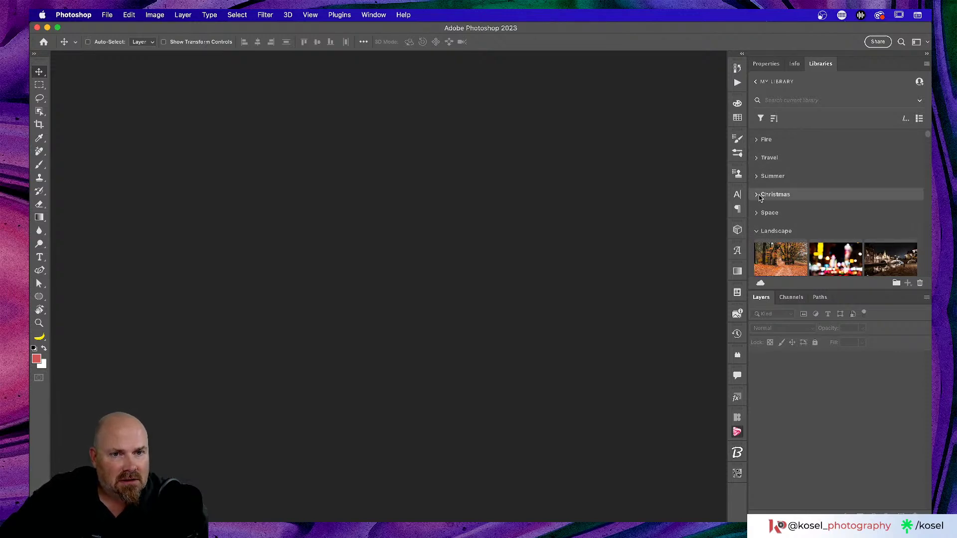
Browse the Space and Landscape groups of My Library and open the River and autumn forest image for editing
scroll(798, 177, down, 3)
click(799, 167)
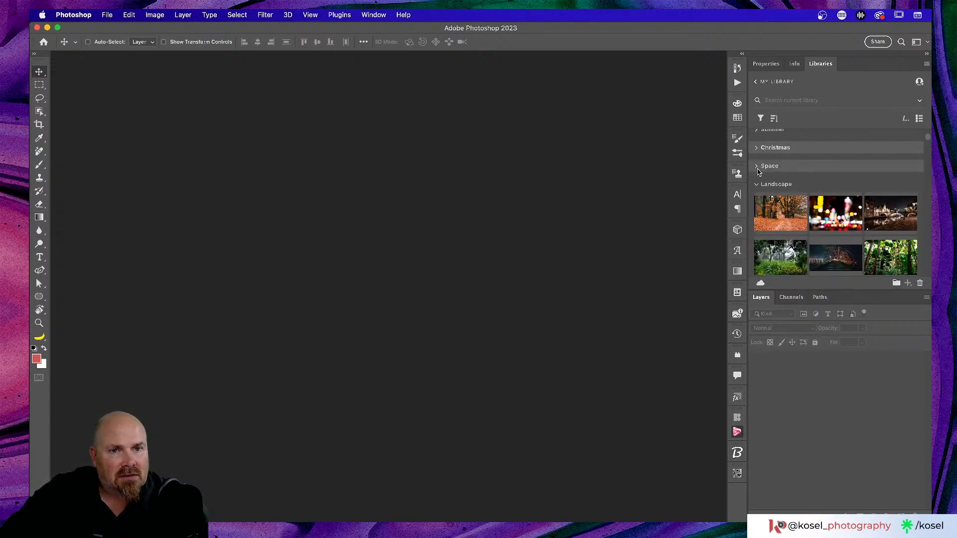
scroll(827, 157, down, 5)
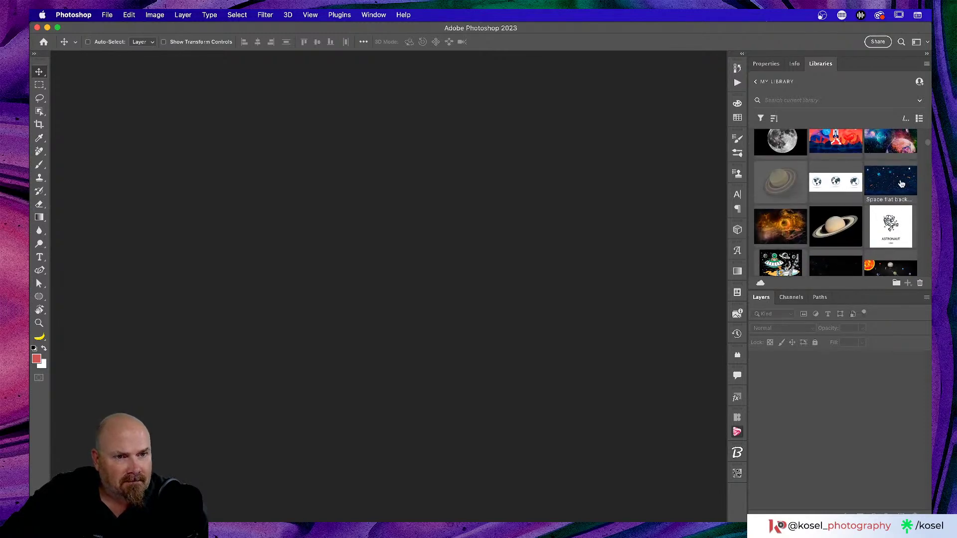
mouse_move(902, 184)
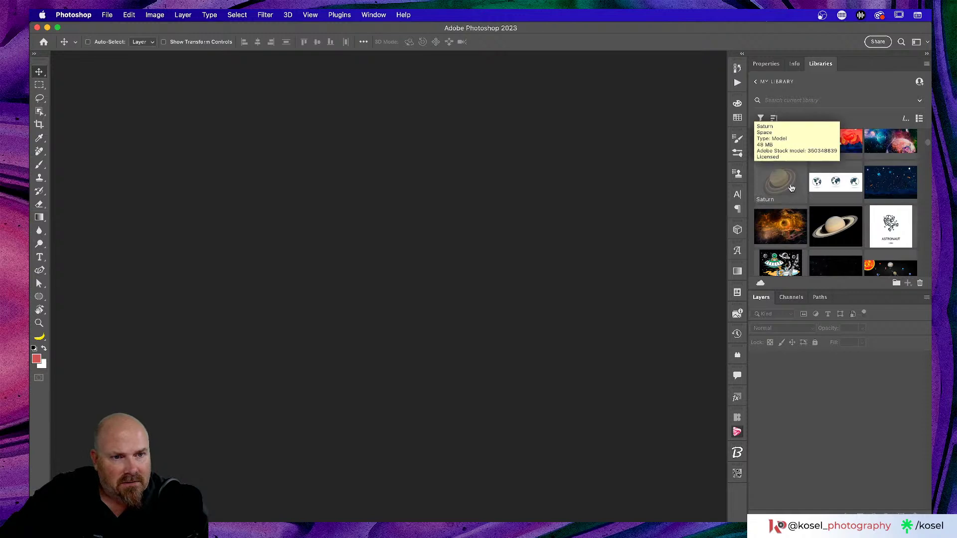
scroll(791, 186, down, 5)
scroll(791, 186, down, 5)
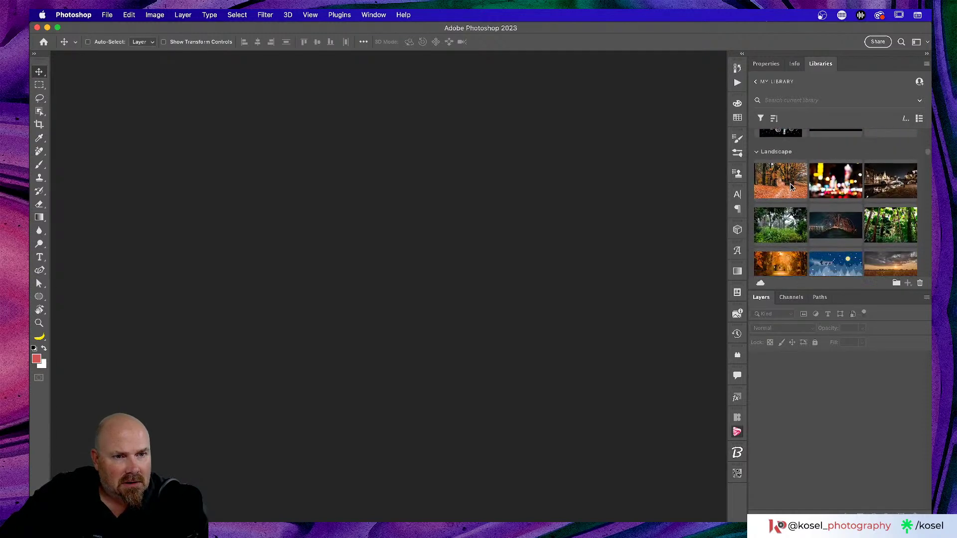
scroll(791, 187, down, 1)
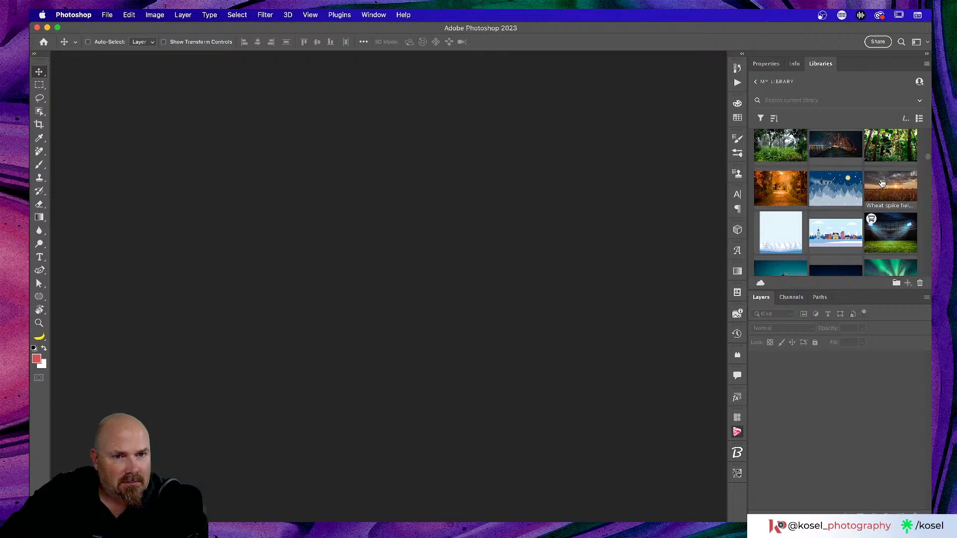
scroll(881, 183, down, 2)
scroll(880, 183, down, 5)
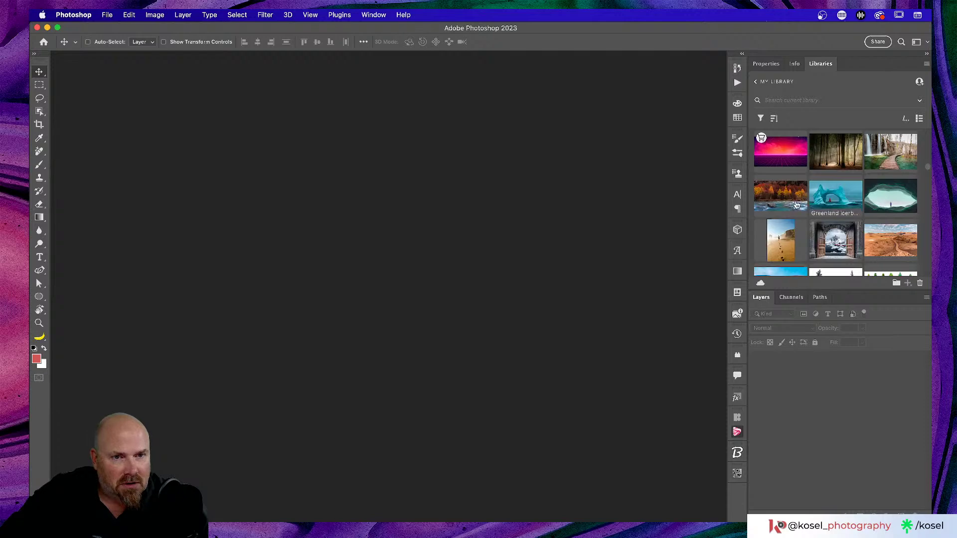
right_click(778, 196)
click(791, 218)
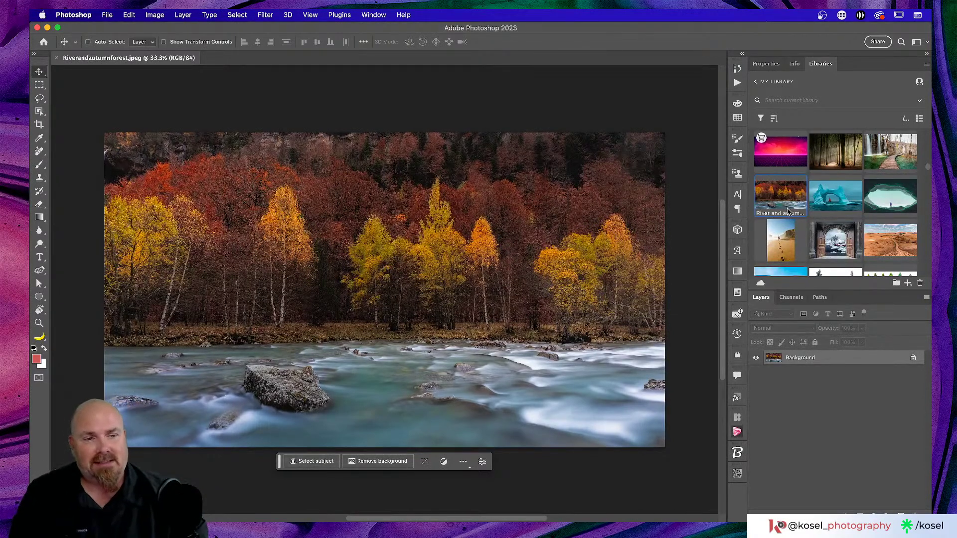
Activate the Count Tool and bring the yellow trees of the forest image into view
mouse_move(787, 211)
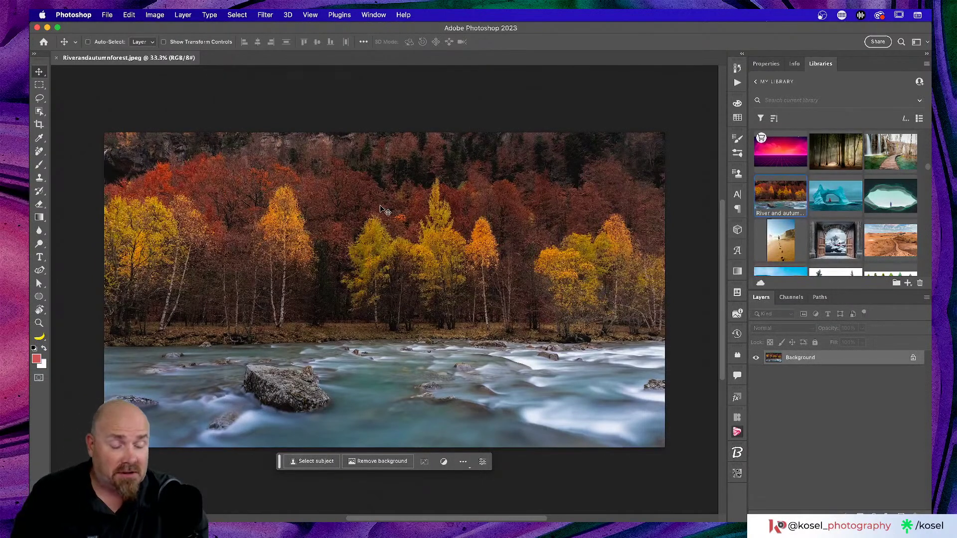
scroll(385, 212, up, 2)
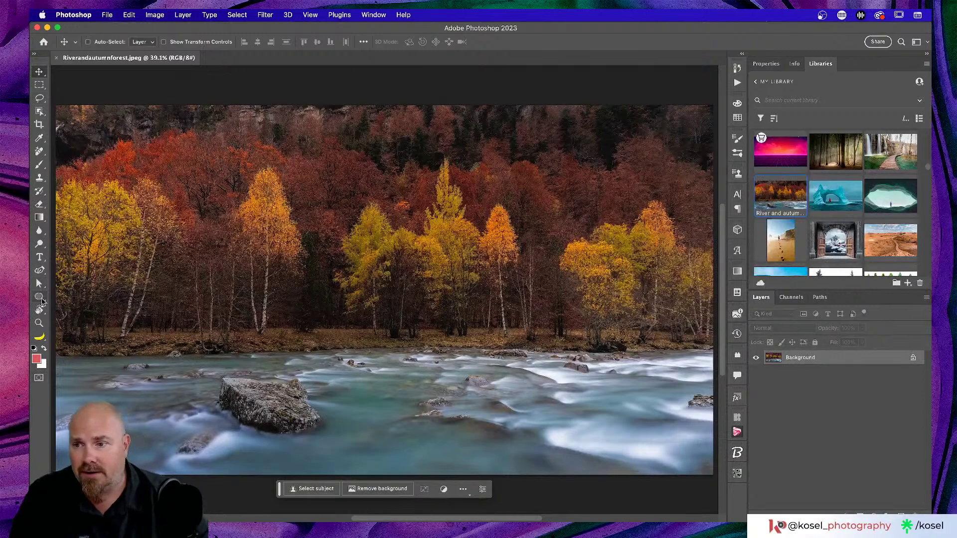
click(40, 337)
click(41, 339)
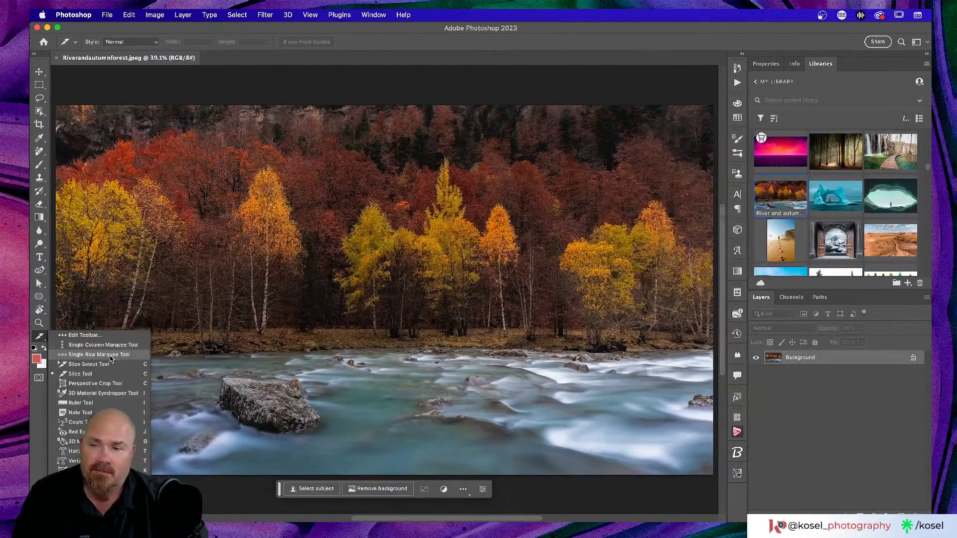
scroll(111, 358, down, 2)
scroll(110, 358, up, 3)
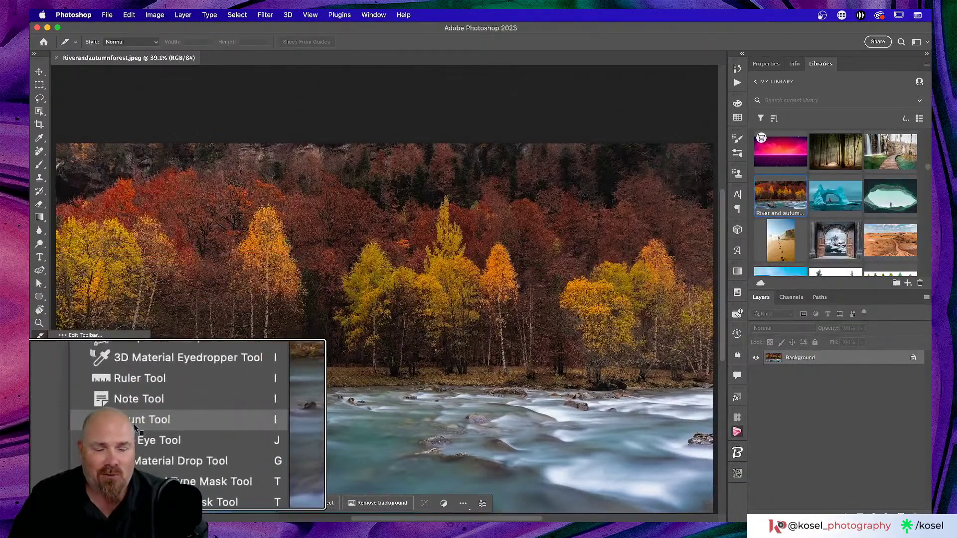
click(78, 423)
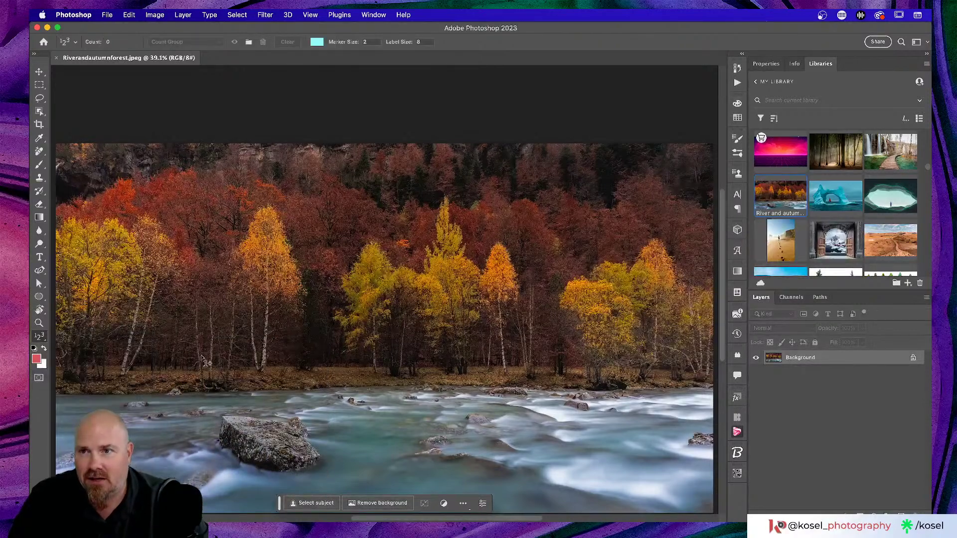
scroll(451, 207, down, 4)
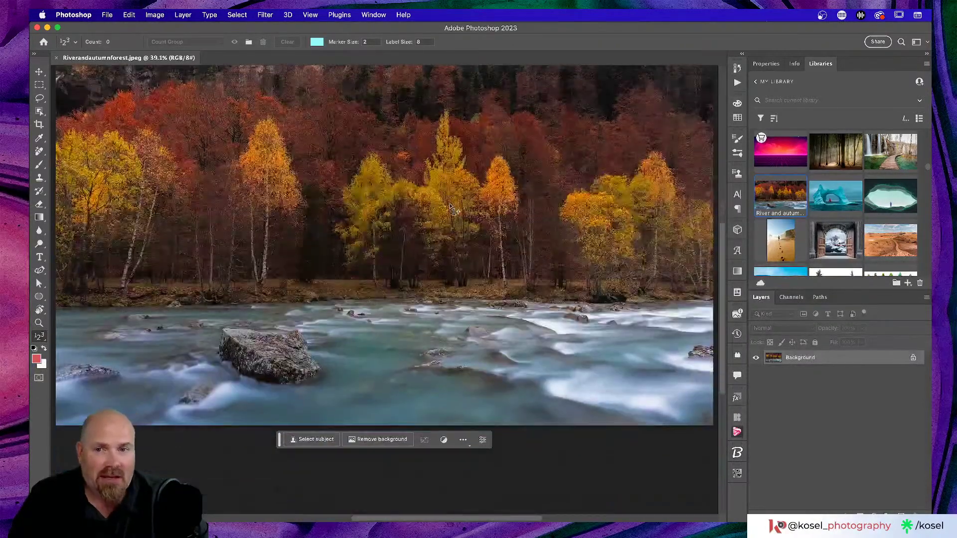
scroll(451, 207, up, 4)
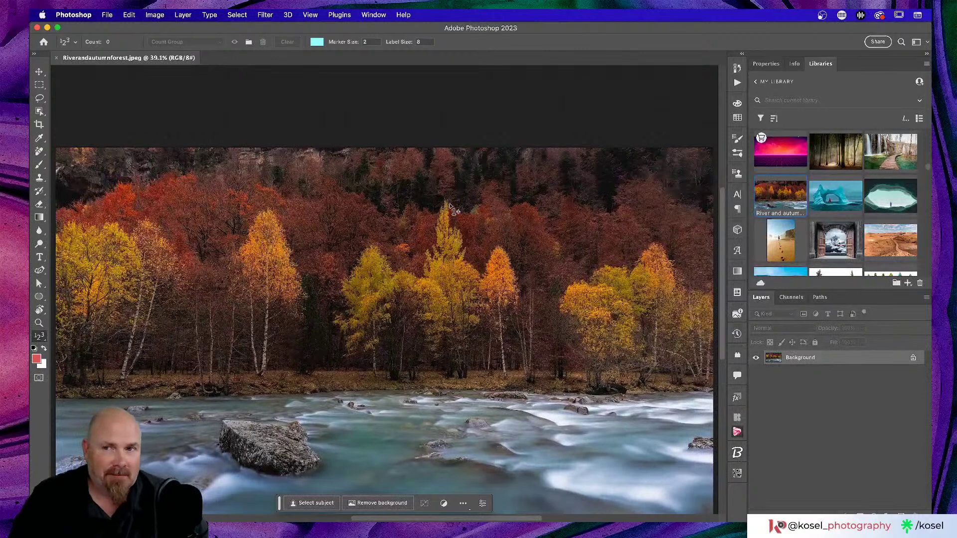
Set the count colour to bright green 38ff7a and the marker size to 4
click(317, 42)
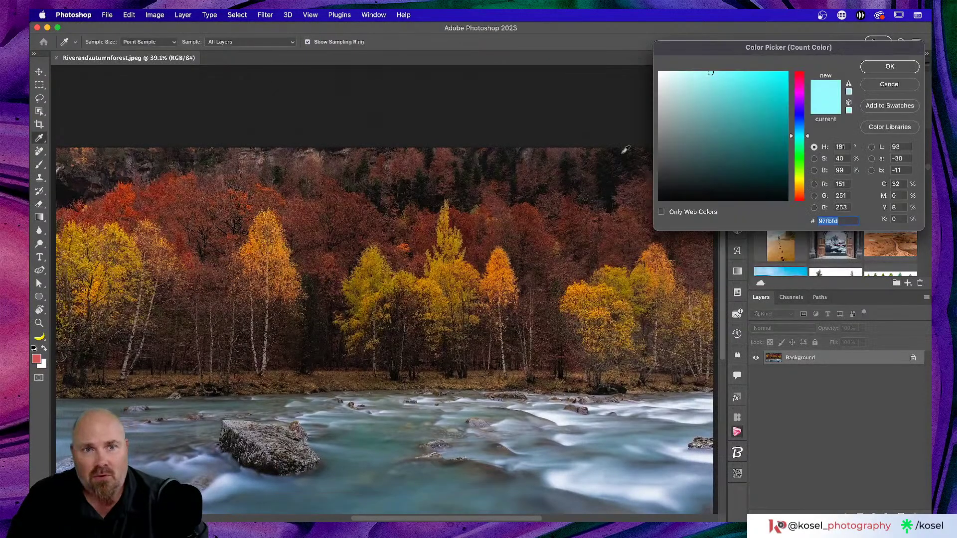
click(752, 88)
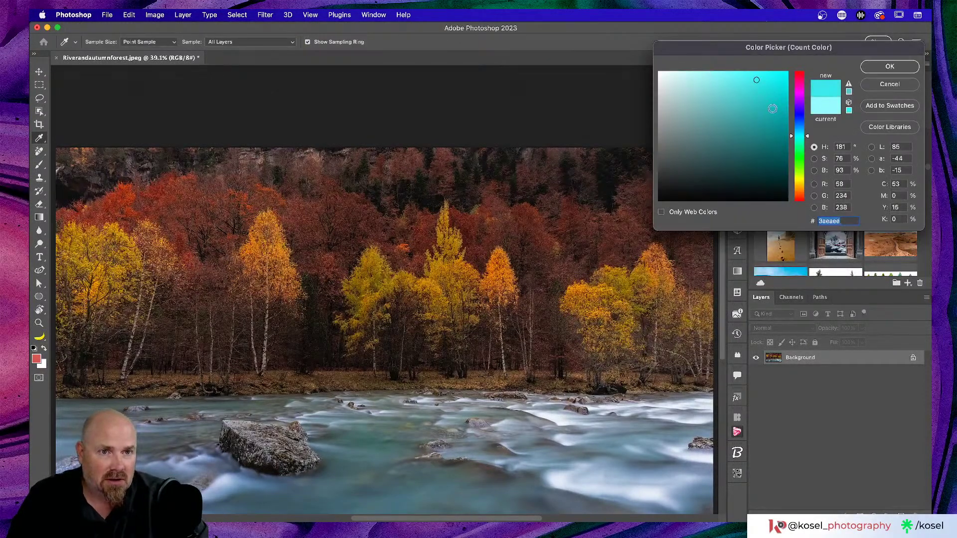
mouse_move(800, 136)
mouse_down()
mouse_move(801, 180)
mouse_move(803, 152)
mouse_up()
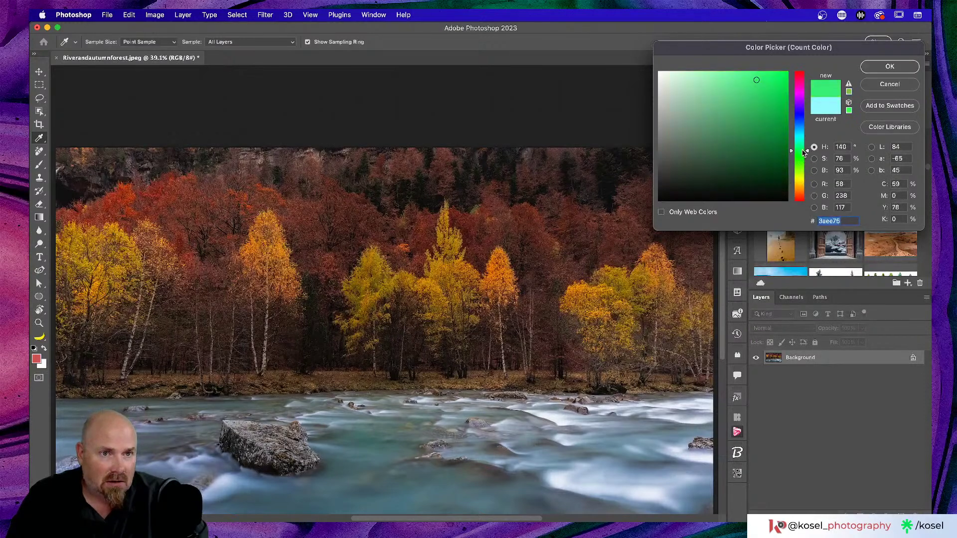
click(759, 71)
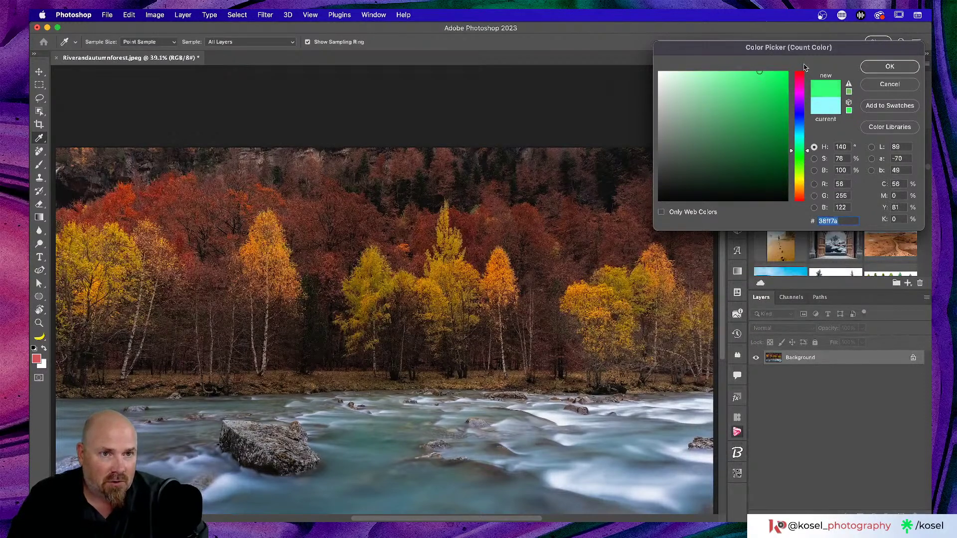
click(874, 65)
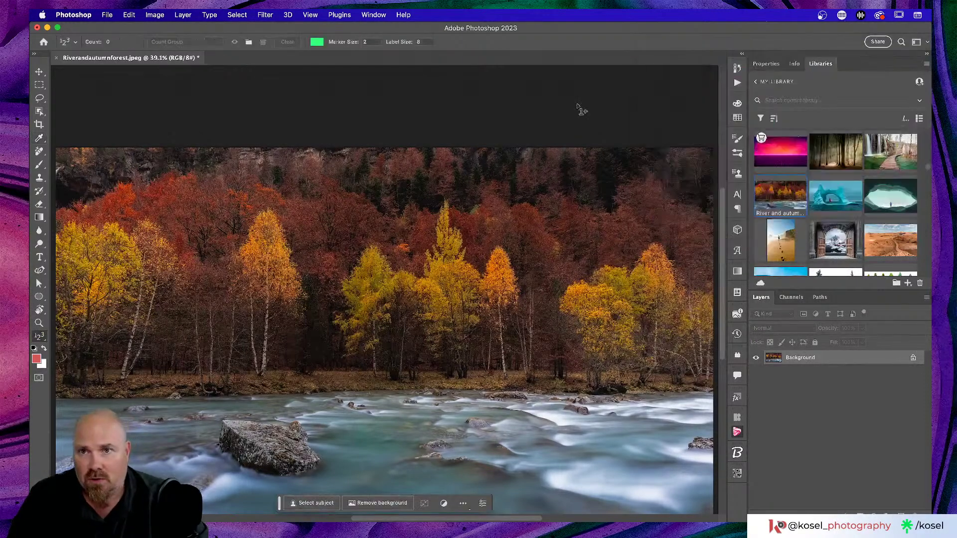
double_click(364, 41)
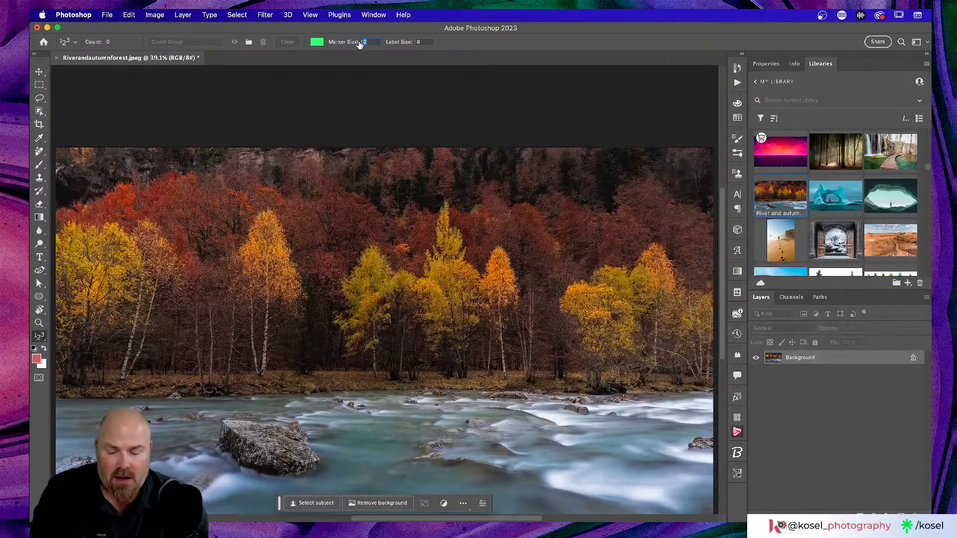
text(4)
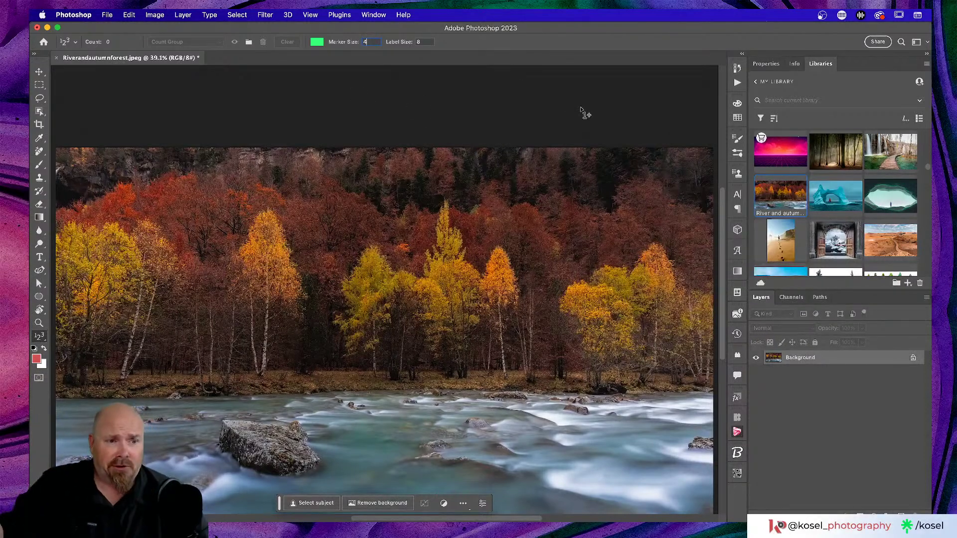
Place a count marker on each of the twelve yellow and orange trees across the forest image
scroll(498, 224, down, 3)
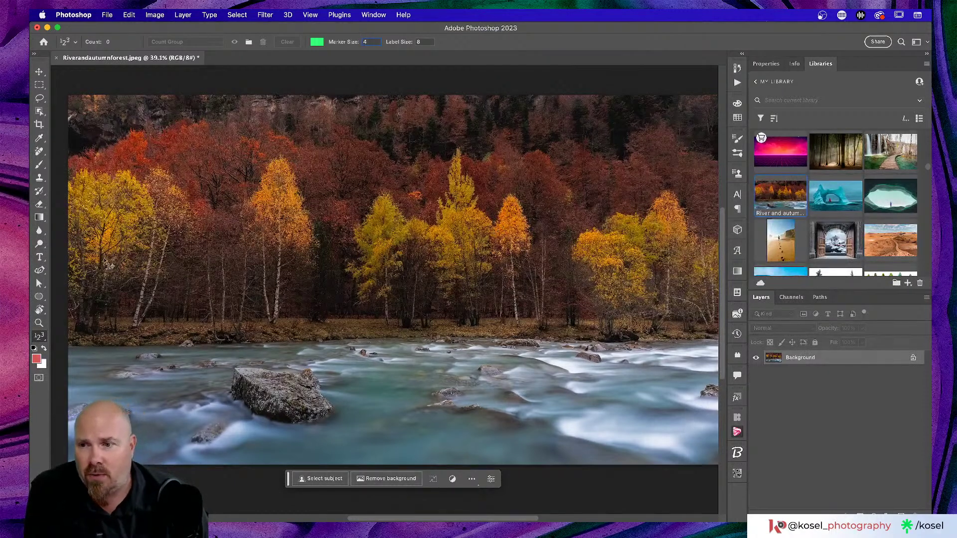
click(106, 217)
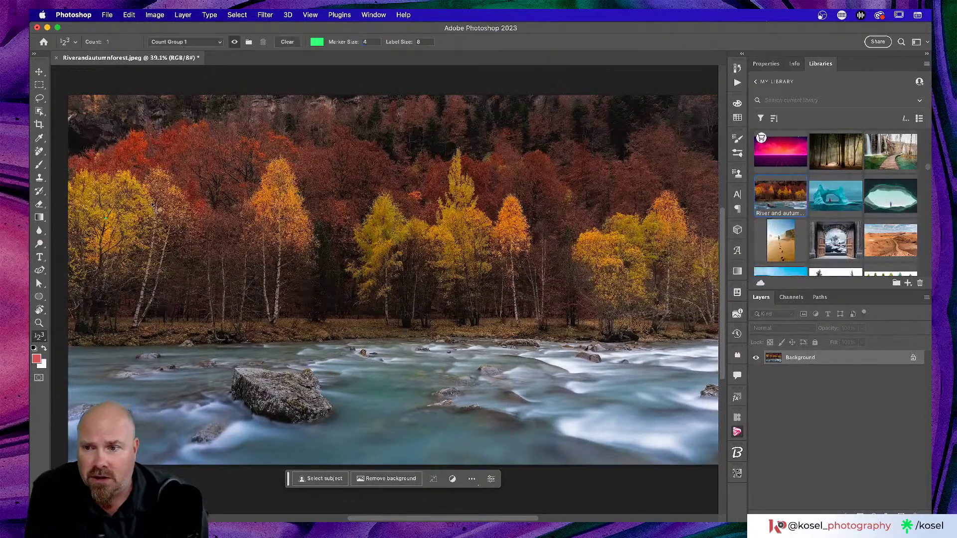
click(172, 205)
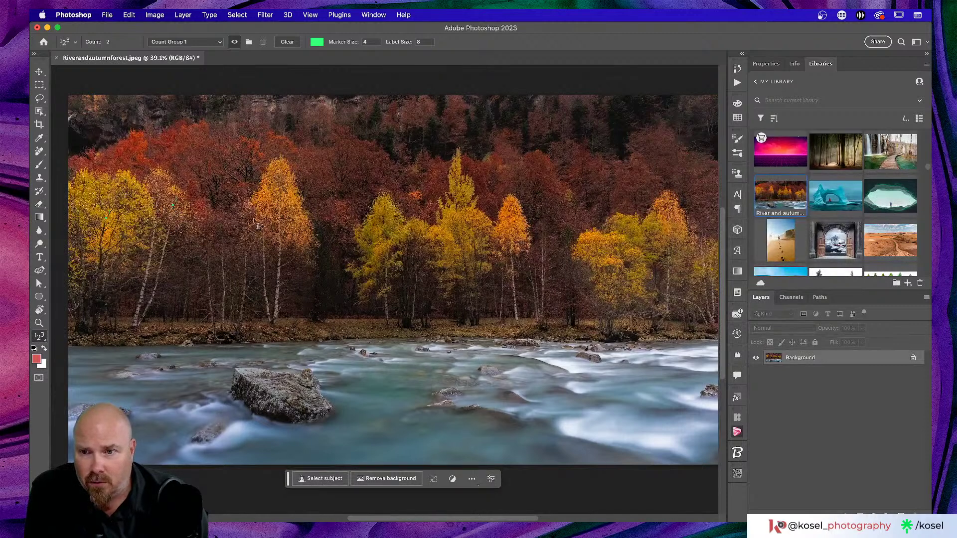
click(386, 232)
click(462, 245)
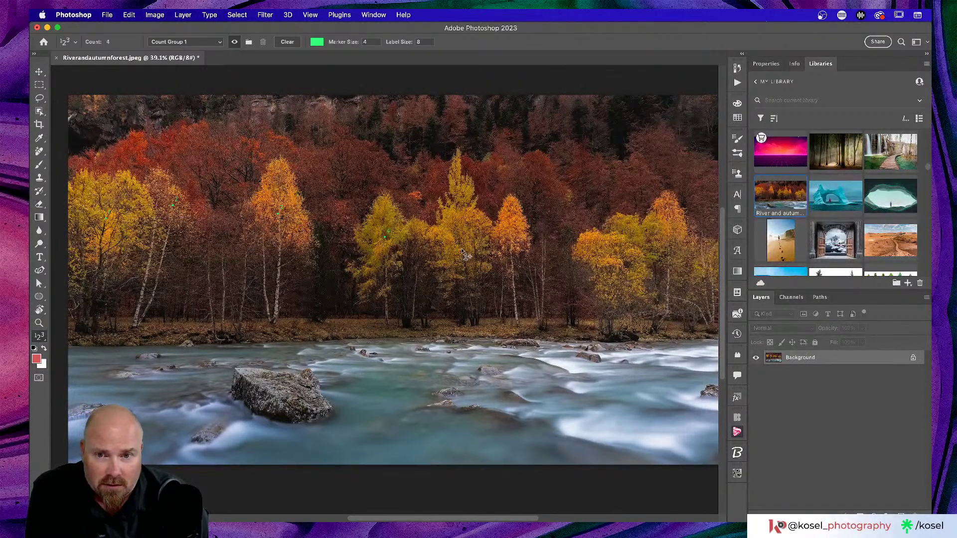
click(418, 236)
click(459, 193)
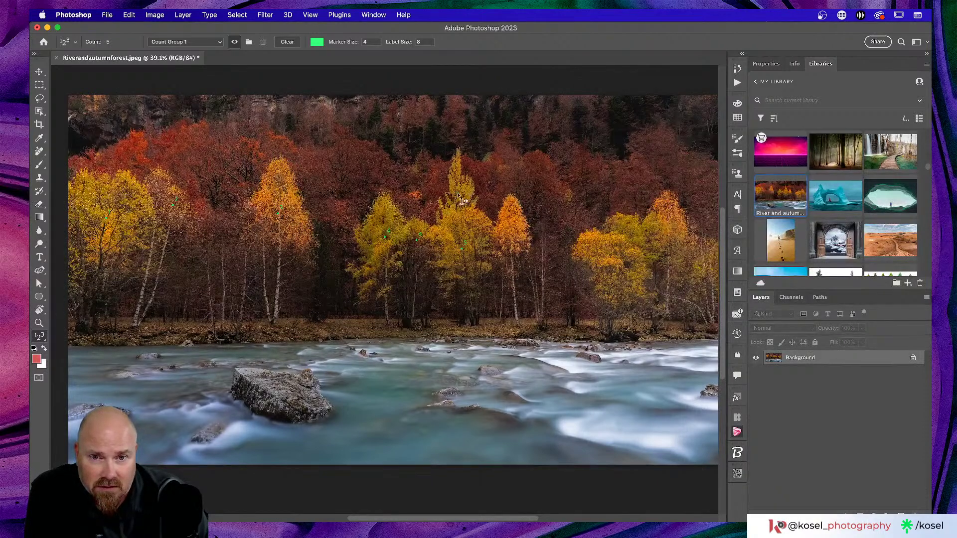
click(513, 232)
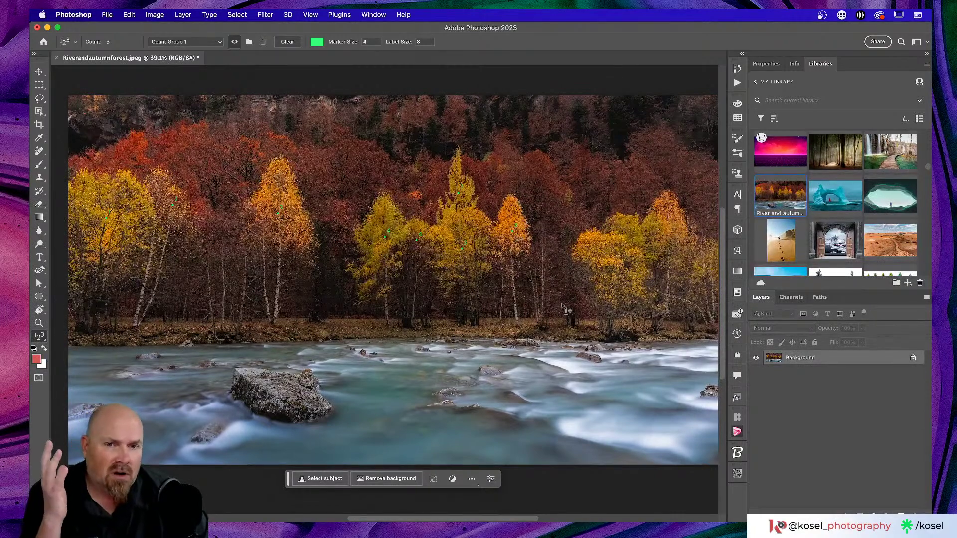
click(607, 252)
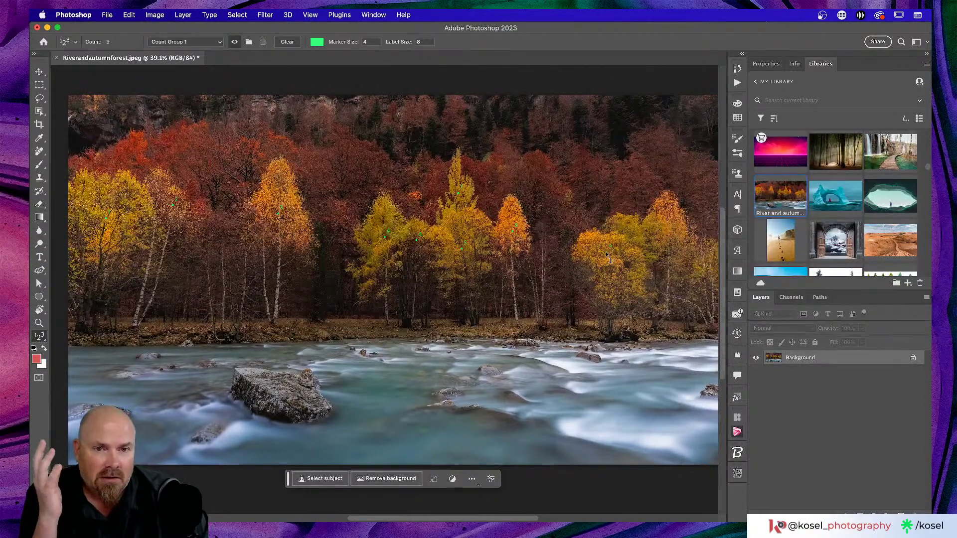
click(635, 228)
click(674, 225)
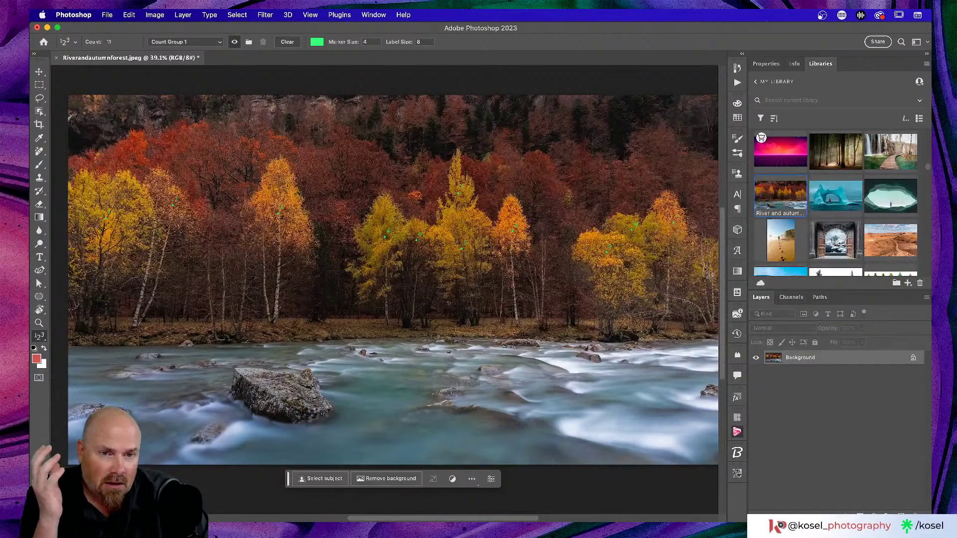
click(712, 257)
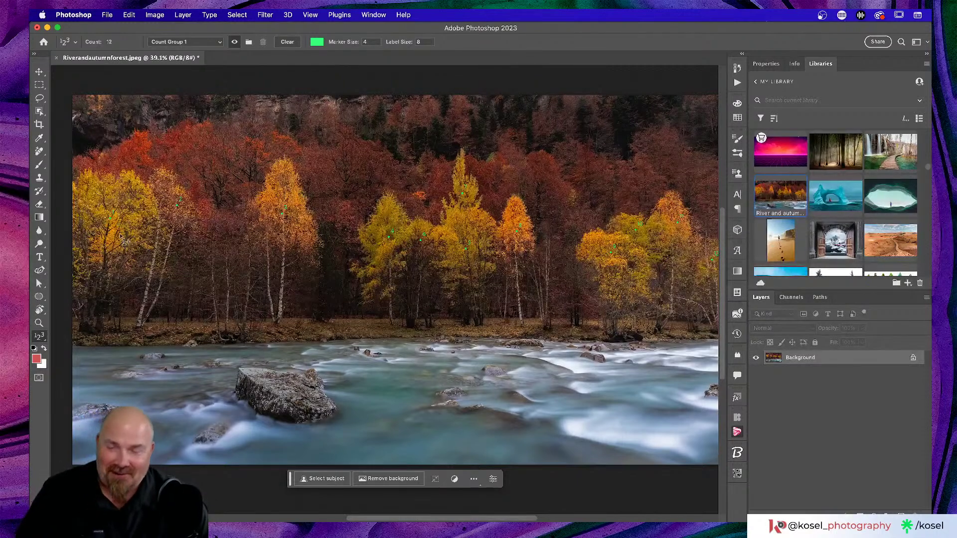
Rename the current count group as "Yellow trees"
click(219, 42)
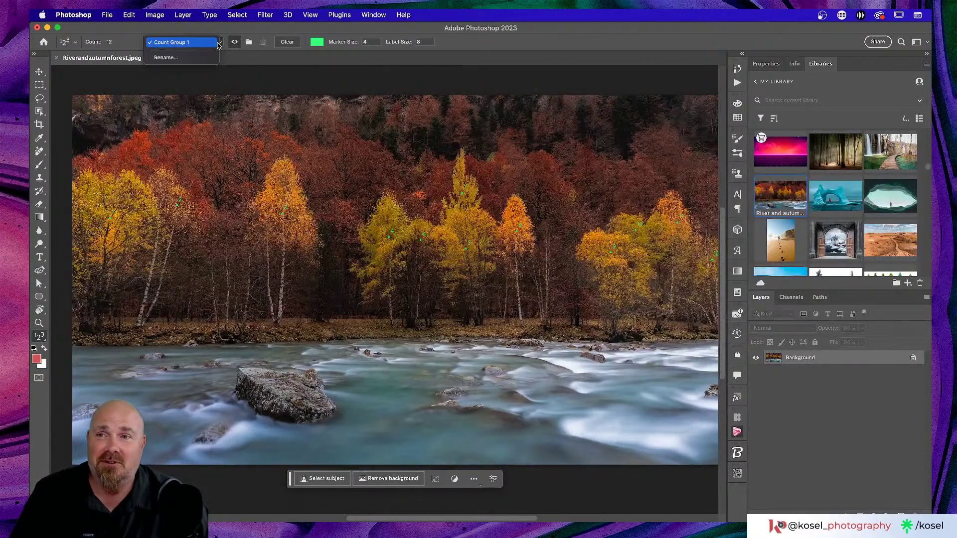
click(166, 58)
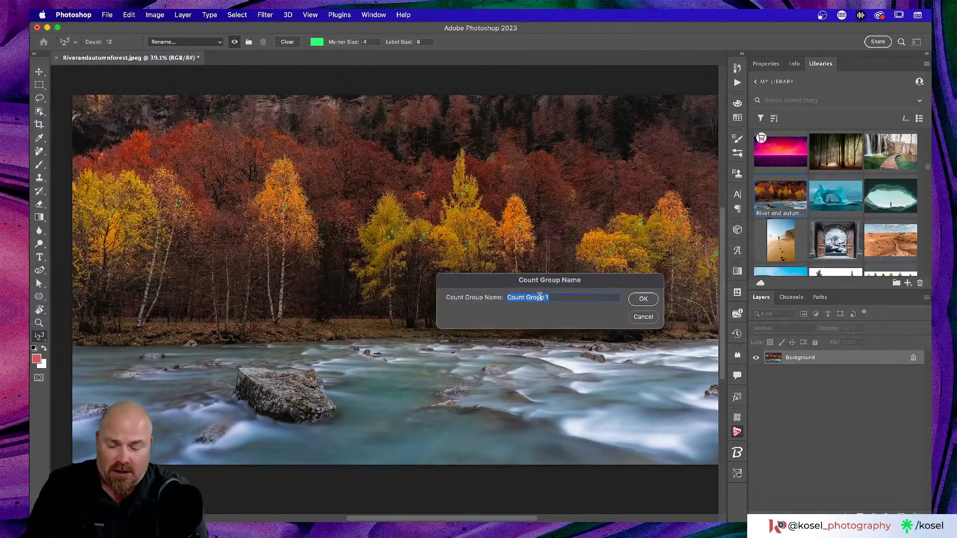
text(Yellow trees)
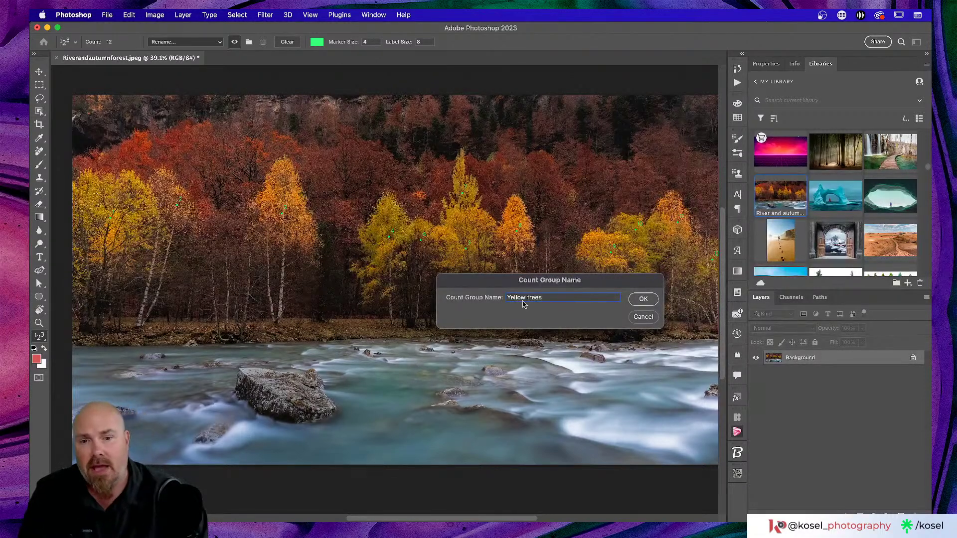
click(643, 299)
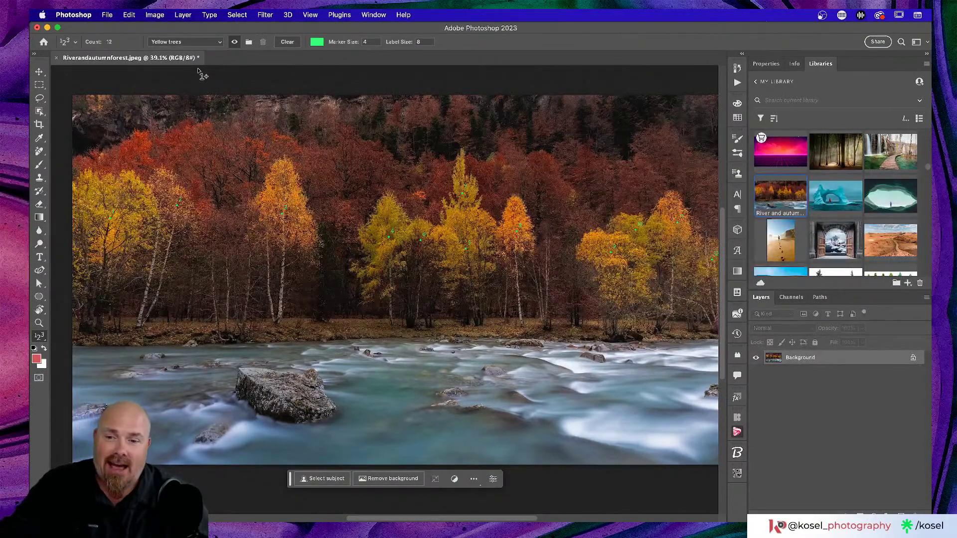
Try placing count markers on the river rocks within the Yellow trees group, and undo those markers
click(283, 380)
click(100, 405)
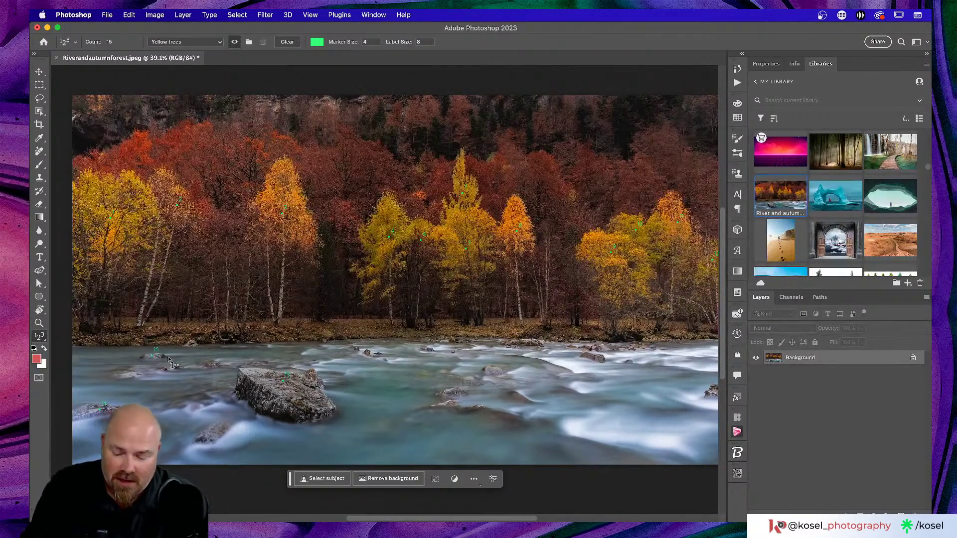
key(super+z)
key(super+z)
key(super+z)
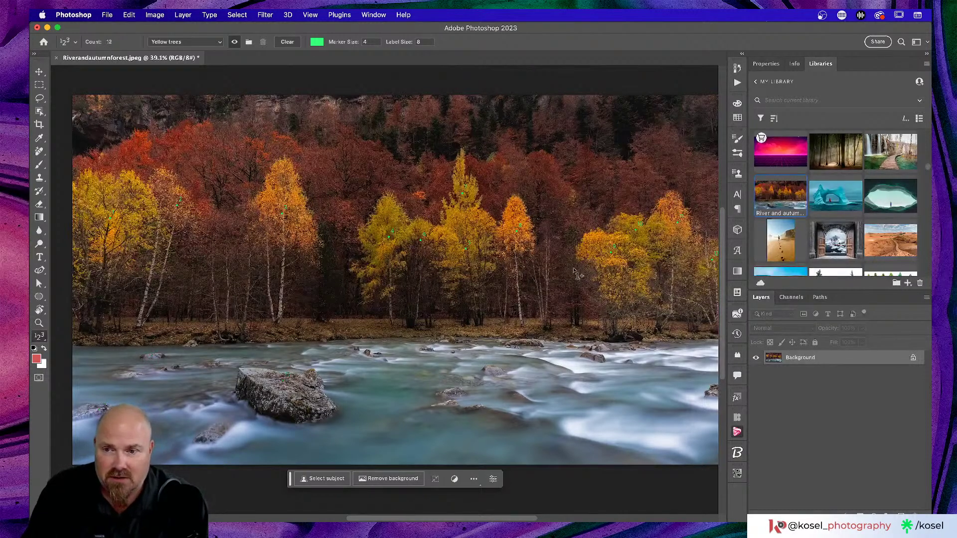
click(220, 42)
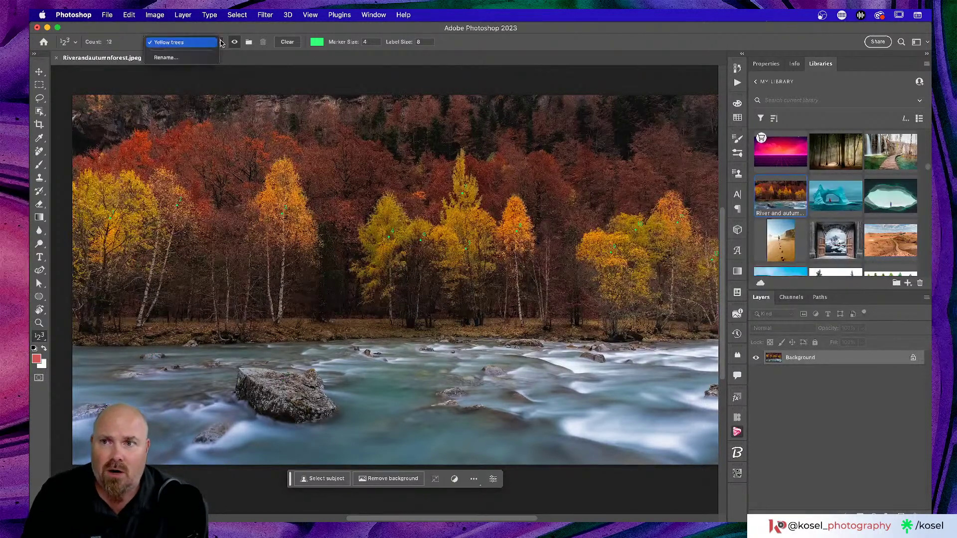
click(189, 42)
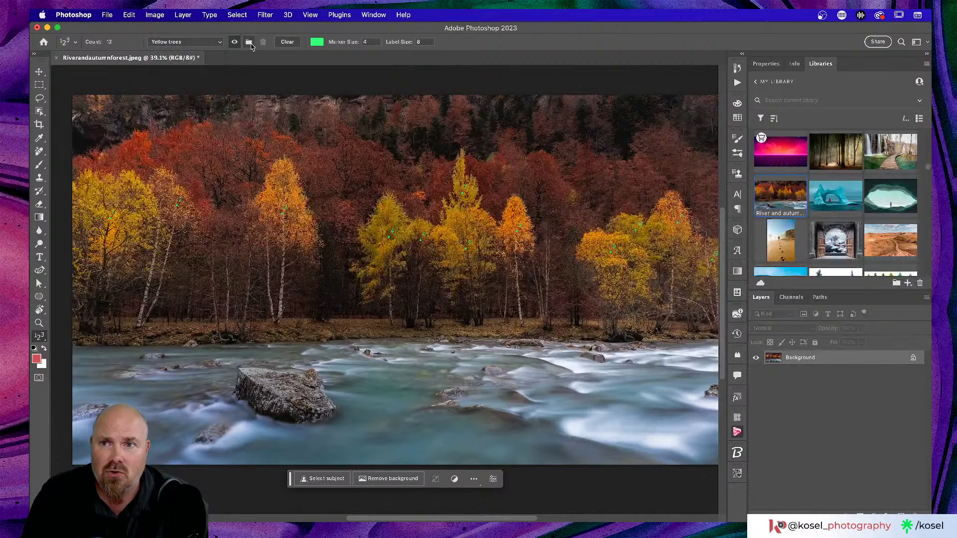
click(249, 43)
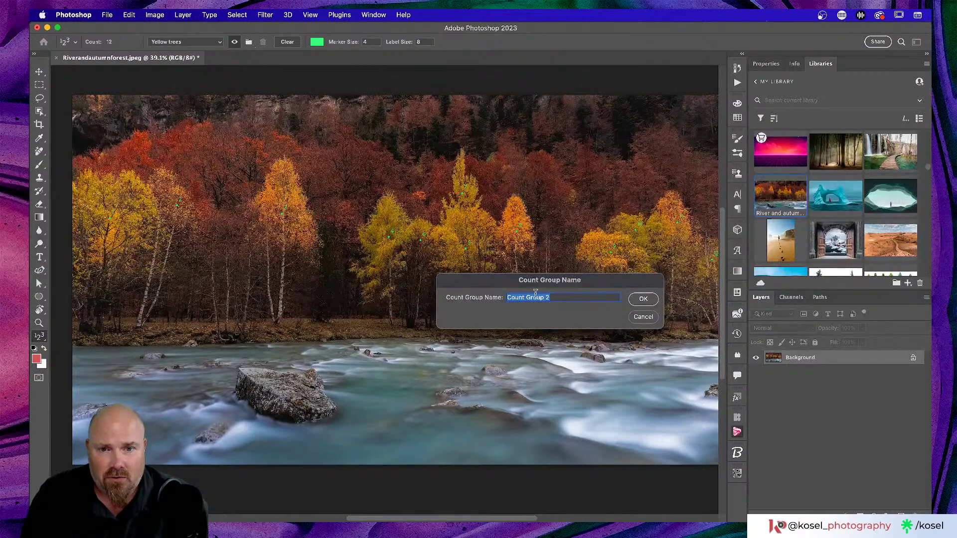
click(643, 318)
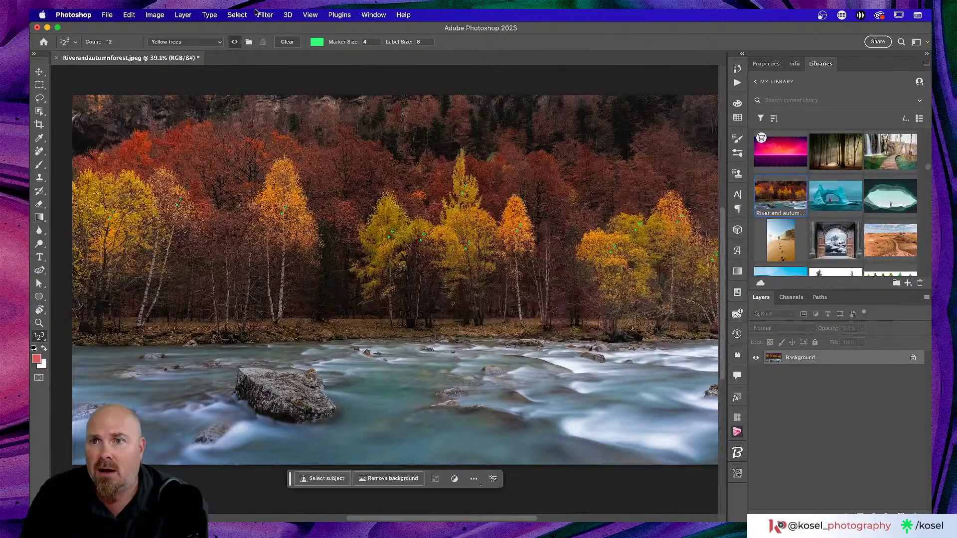
Create a new count group named "trees"
click(249, 44)
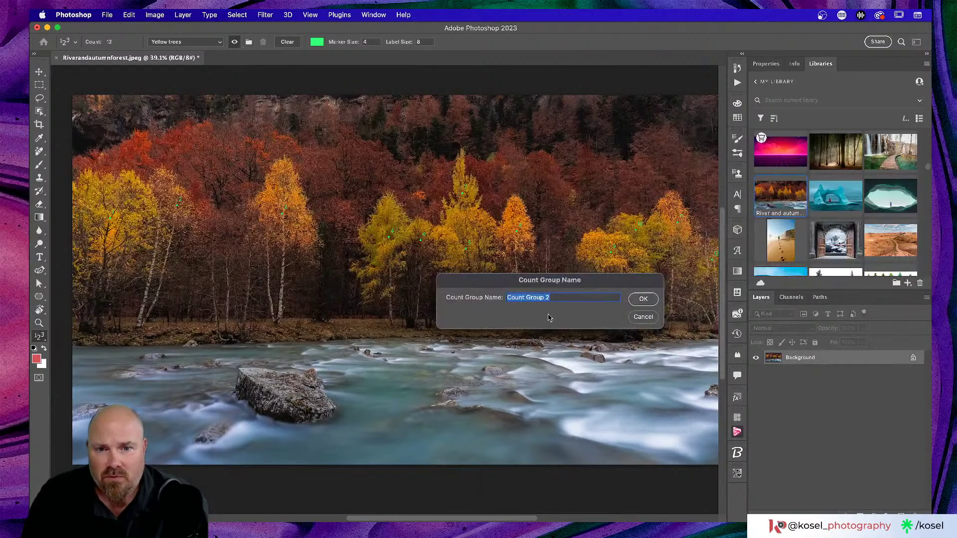
text(trees)
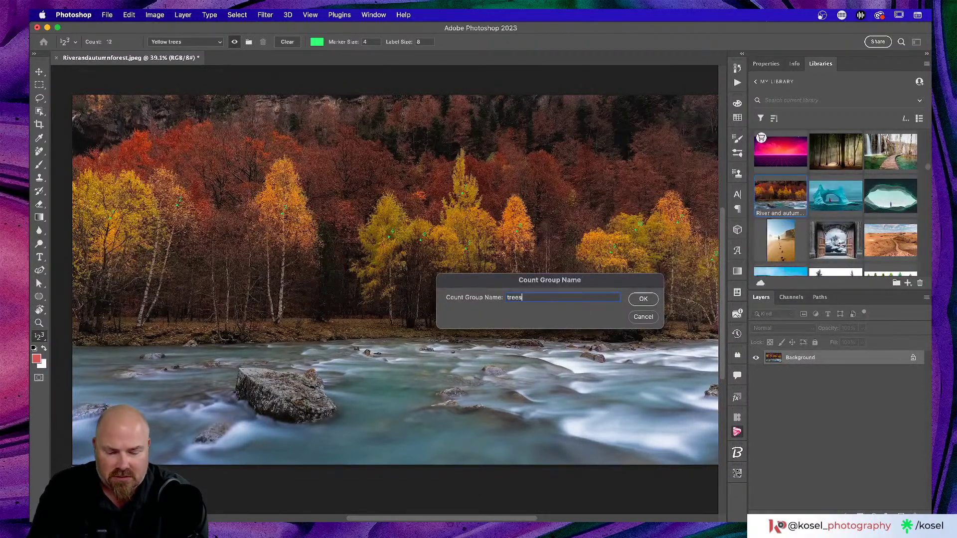
key(Return)
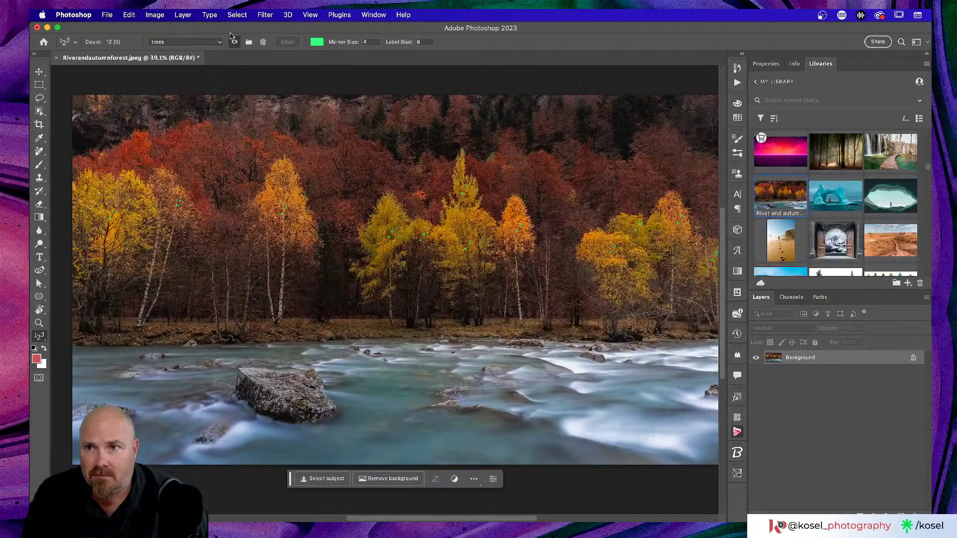
Make Yellow trees the active count group, hide its markers and show them again
click(218, 44)
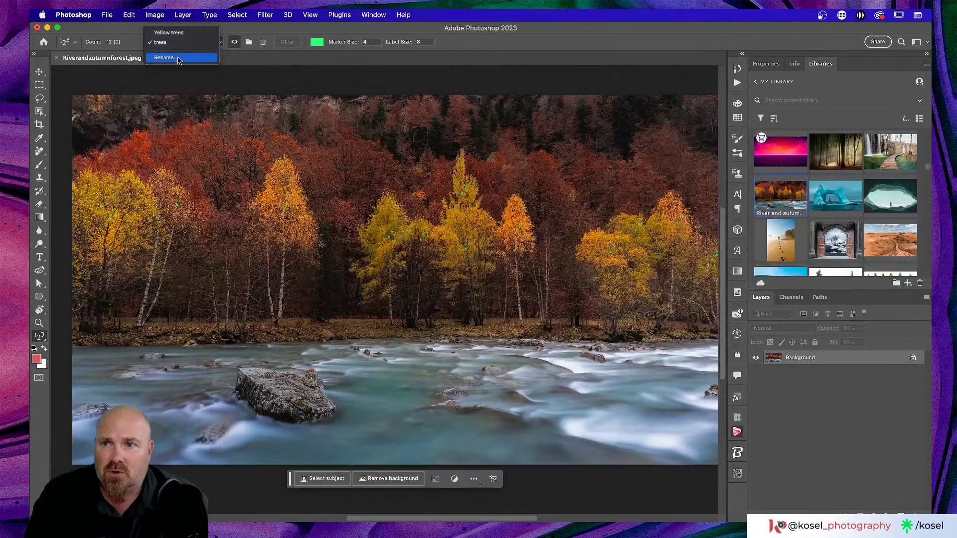
click(244, 57)
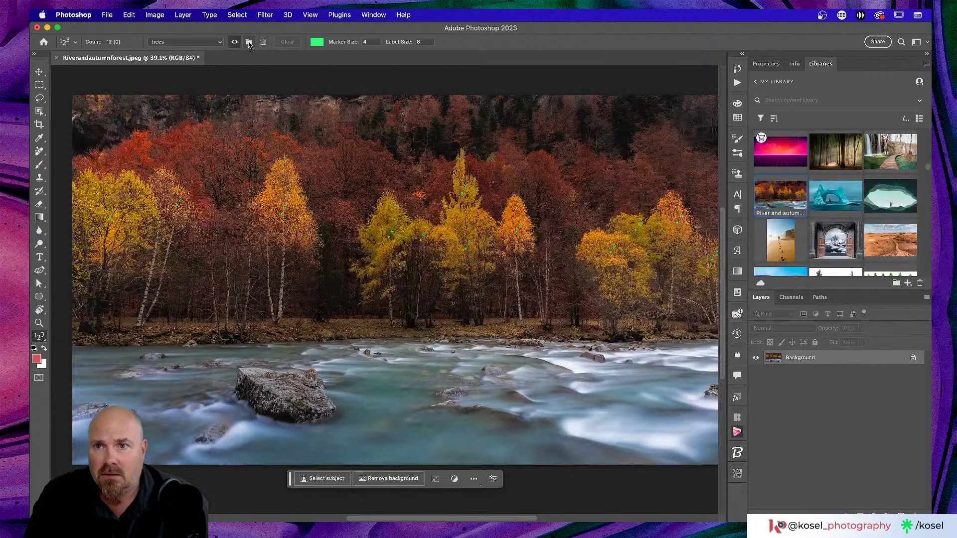
click(175, 42)
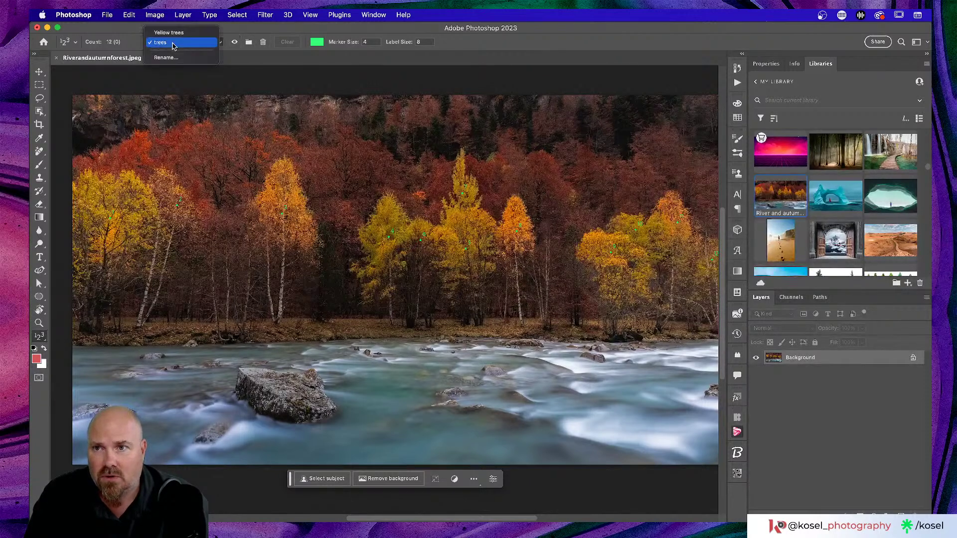
click(169, 32)
click(234, 42)
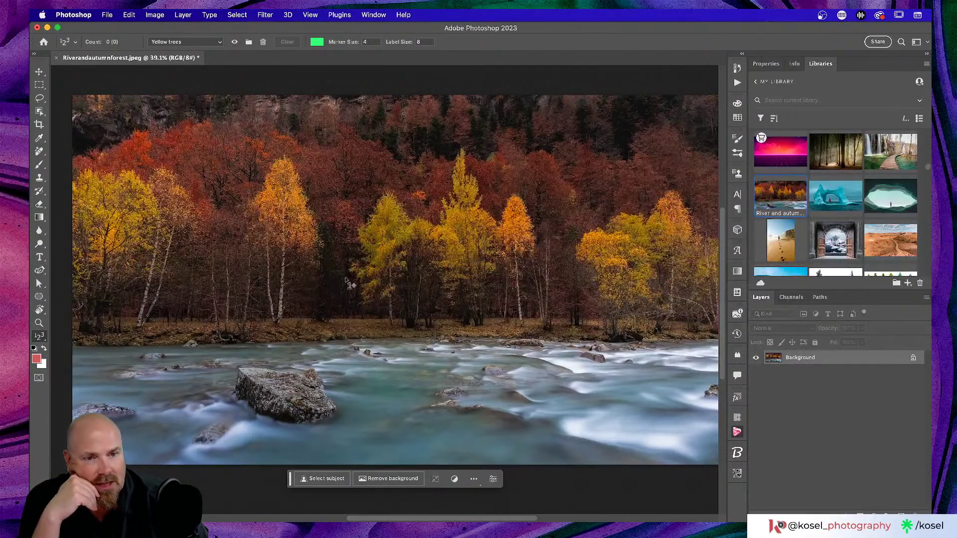
click(234, 43)
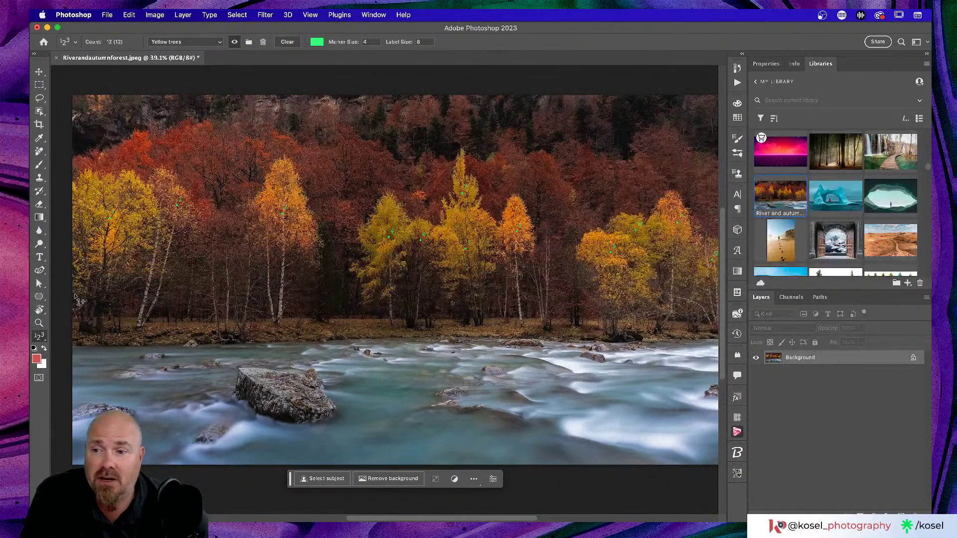
Close the forest image without saving it and quit Photoshop
right_click(44, 339)
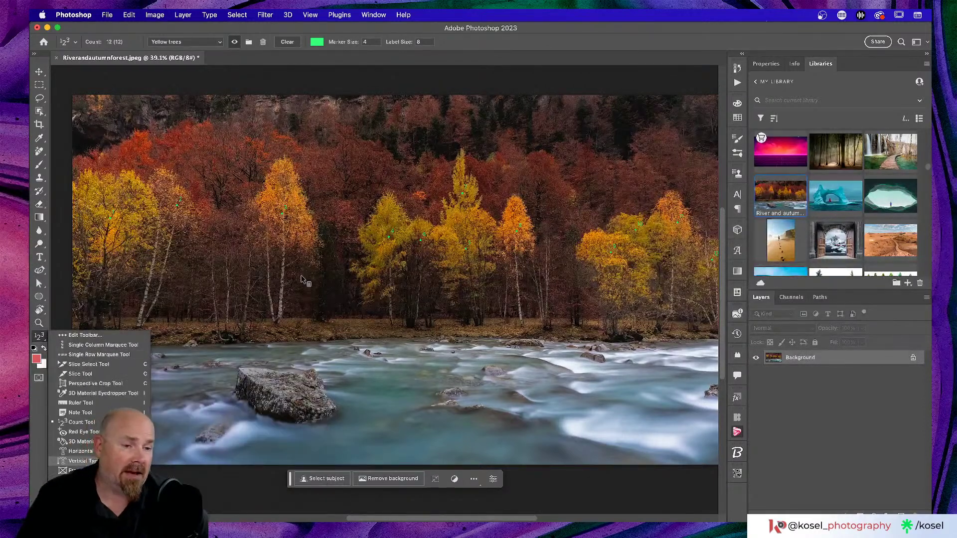
key(Escape)
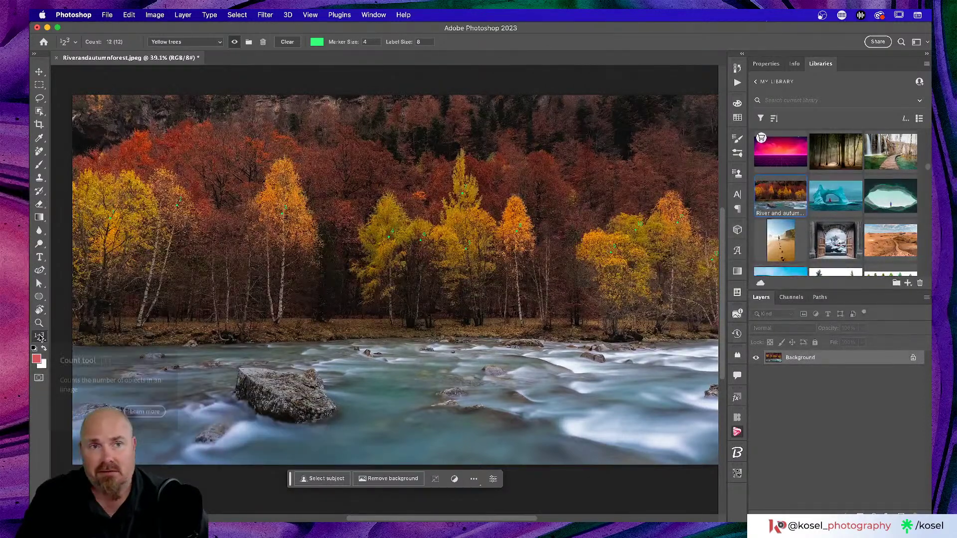
click(57, 58)
key(super+d)
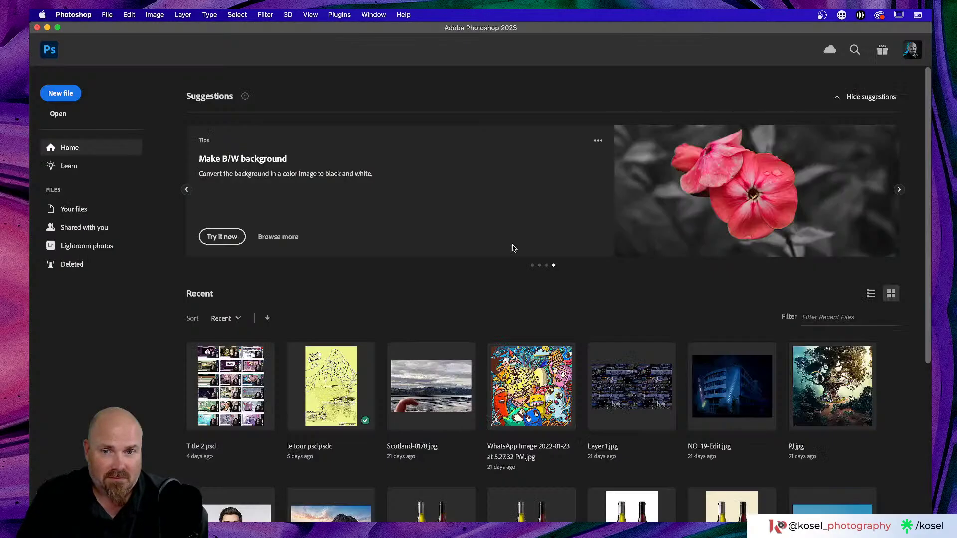
click(81, 15)
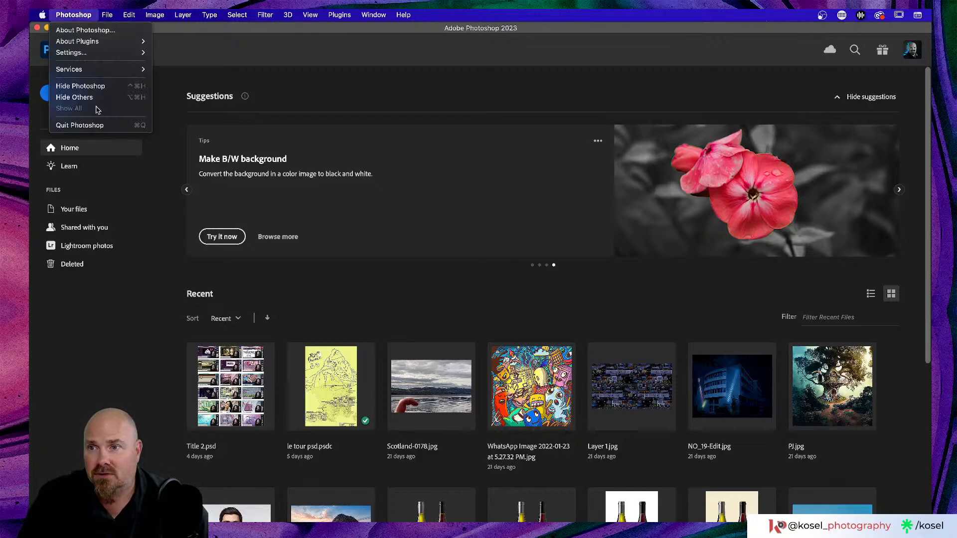
click(97, 127)
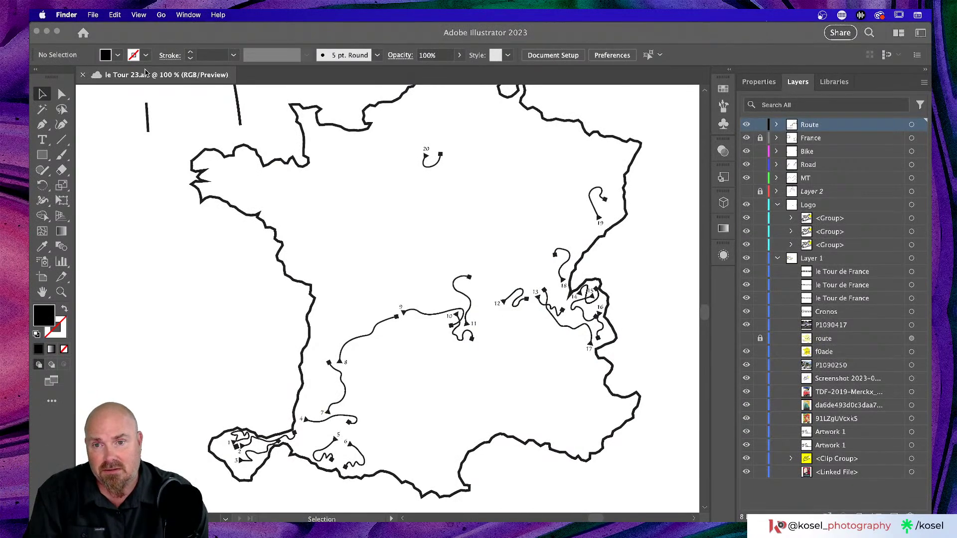
Fit the poster artboard in the Illustrator window and take a screenshot of the whole application window
click(299, 35)
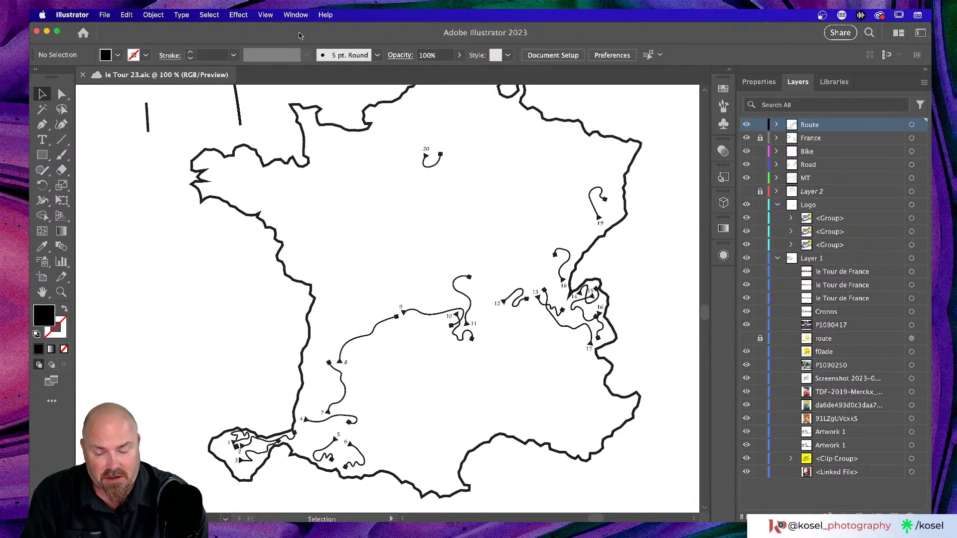
key(super+0)
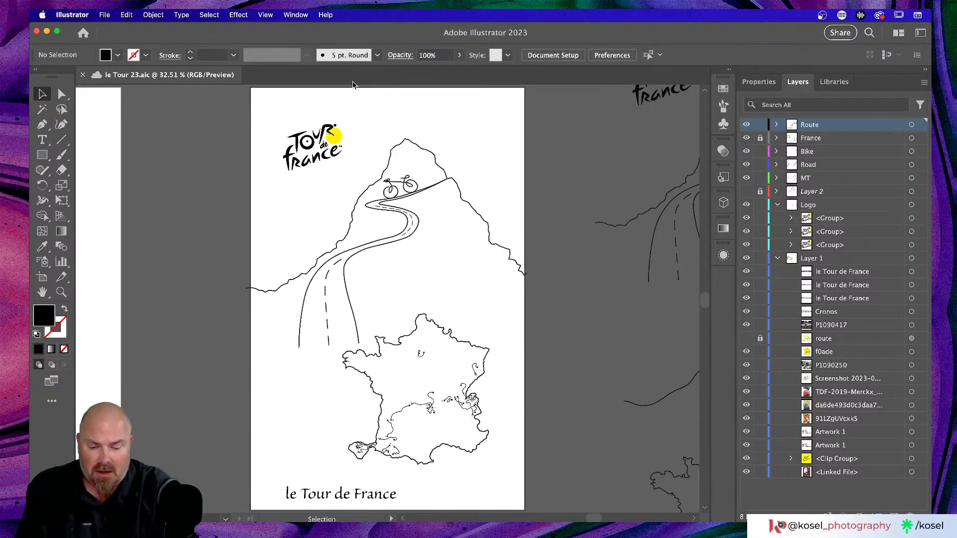
key(super+shift+4)
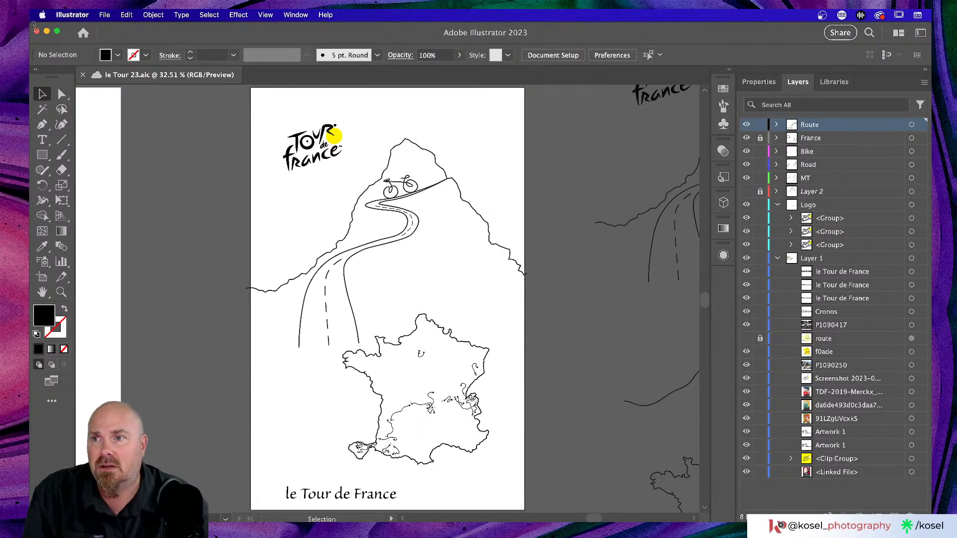
drag(31, 23, 930, 520)
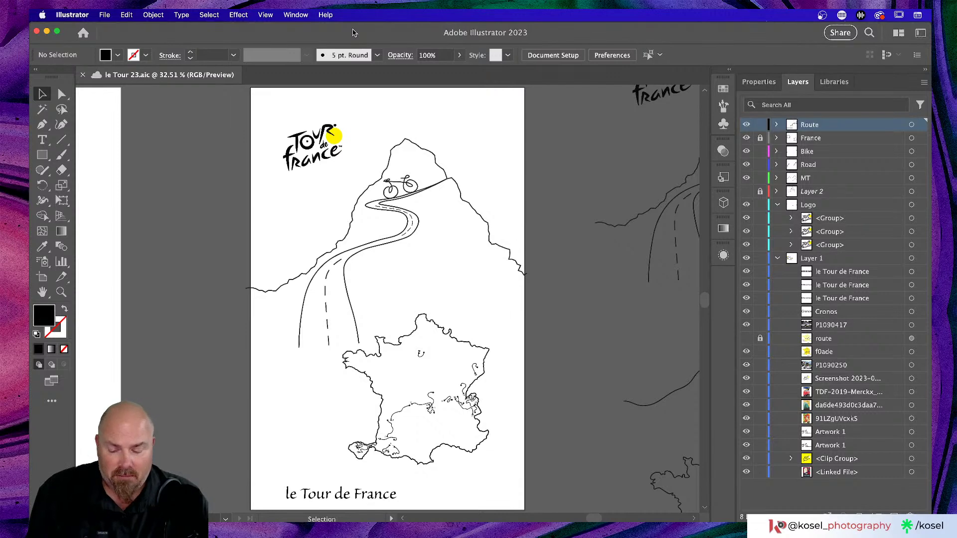
Switch to Discord in Chrome and open the mod-chat channel of the Adobe Firefly server
key(super+Tab)
key(super+Tab)
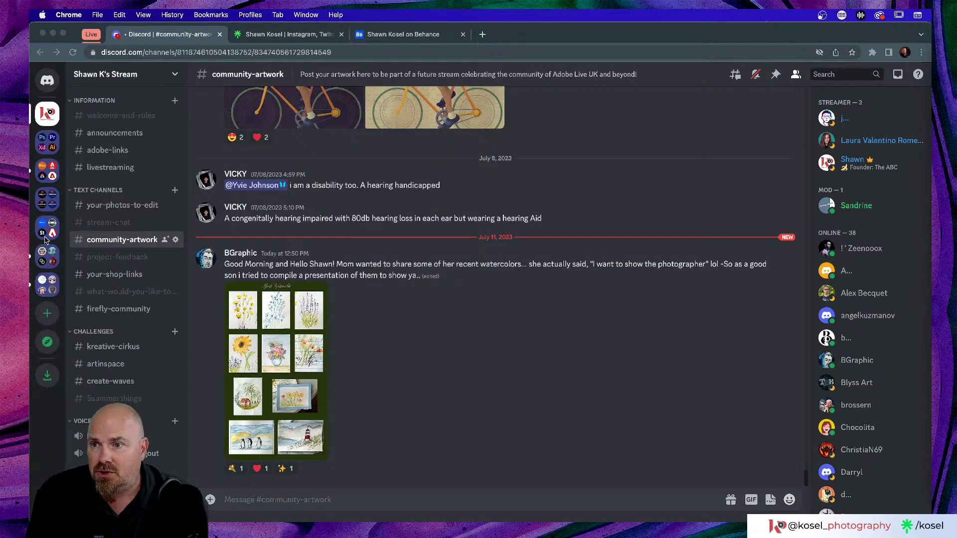
click(49, 175)
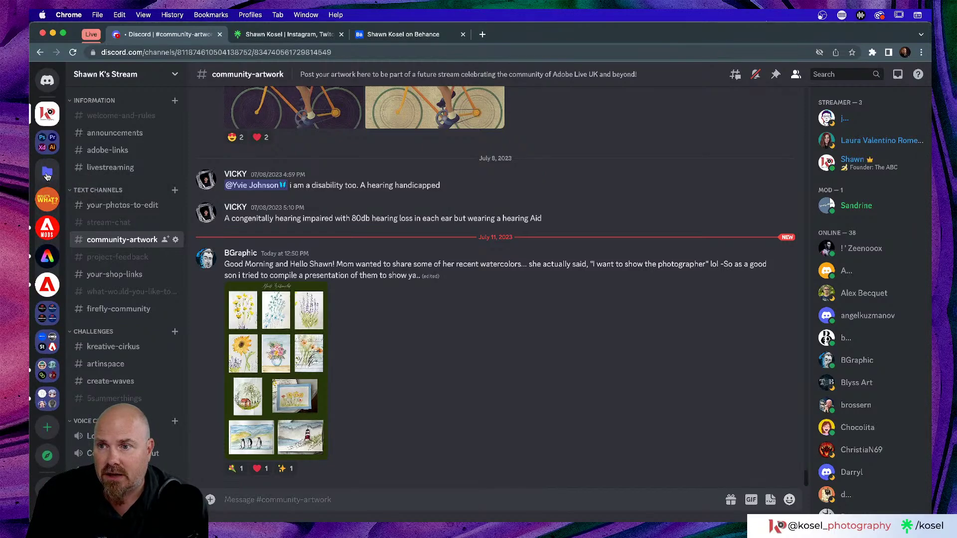
click(49, 277)
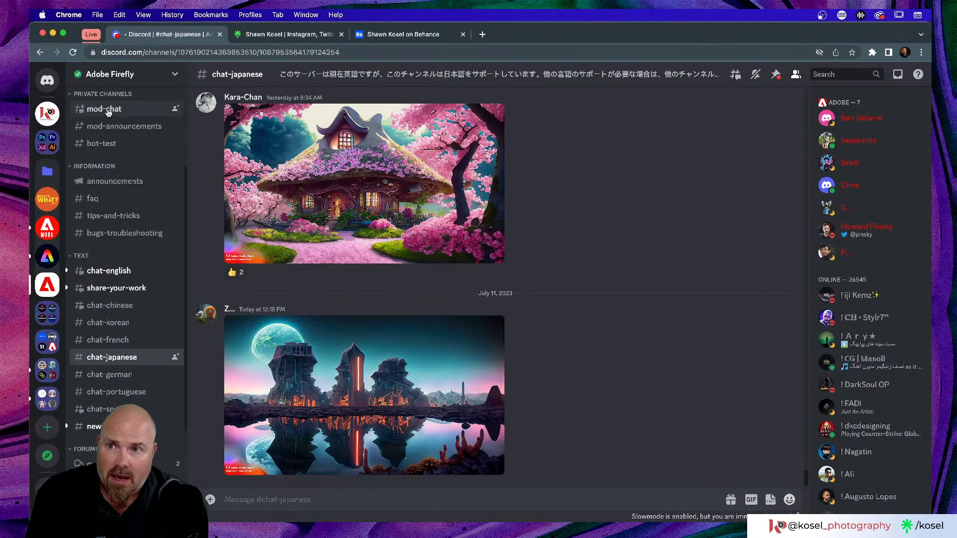
click(107, 111)
View the Adobe Firefly server's list of scheduled events, and close the list
scroll(335, 190, up, 3)
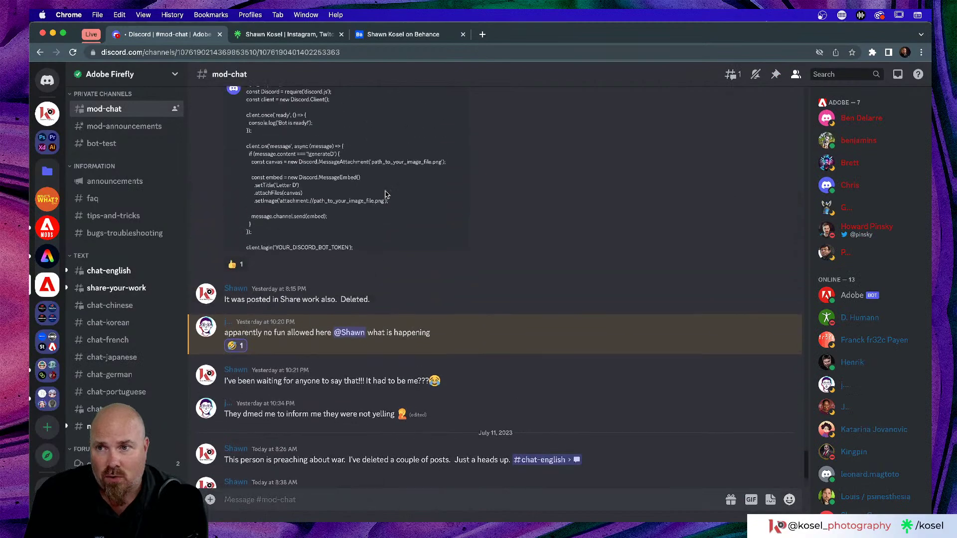
scroll(334, 189, down, 3)
scroll(112, 173, up, 3)
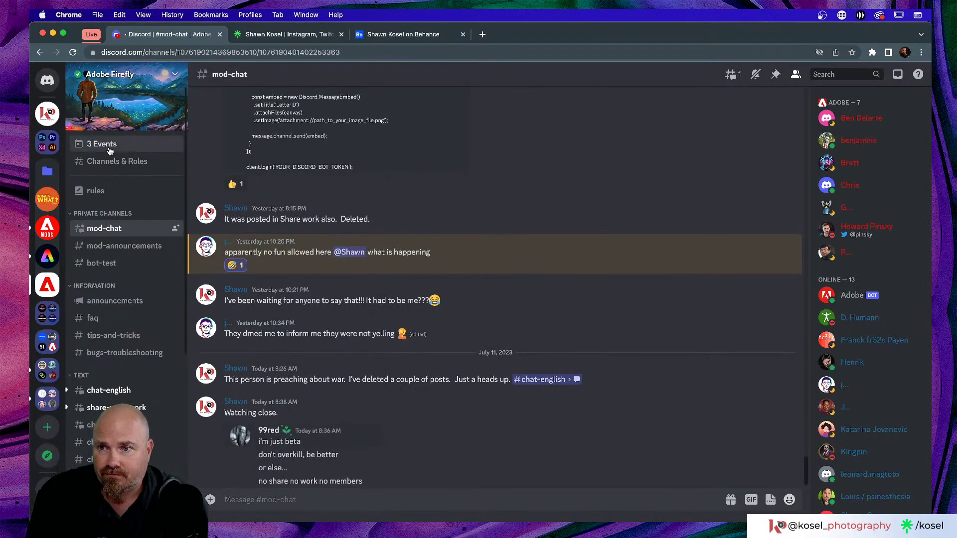
click(110, 150)
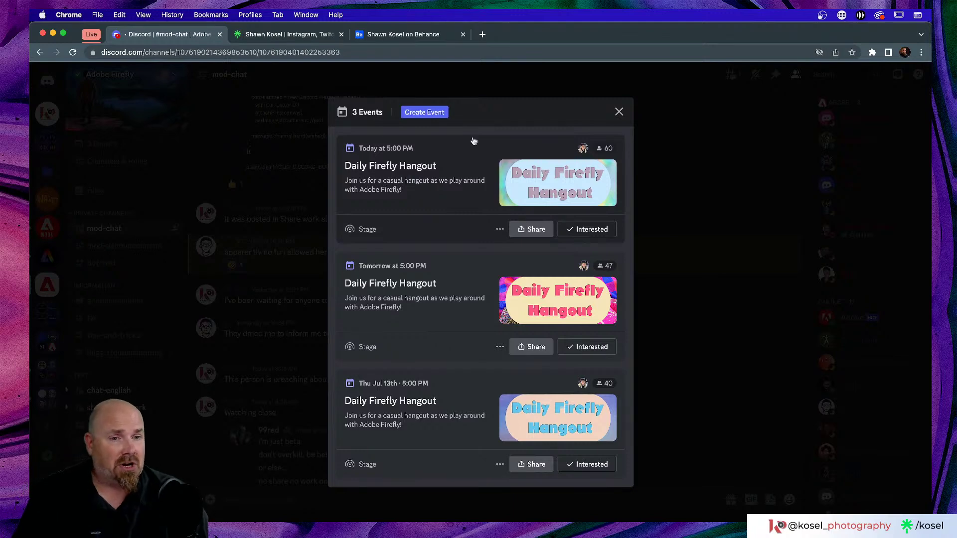
click(618, 113)
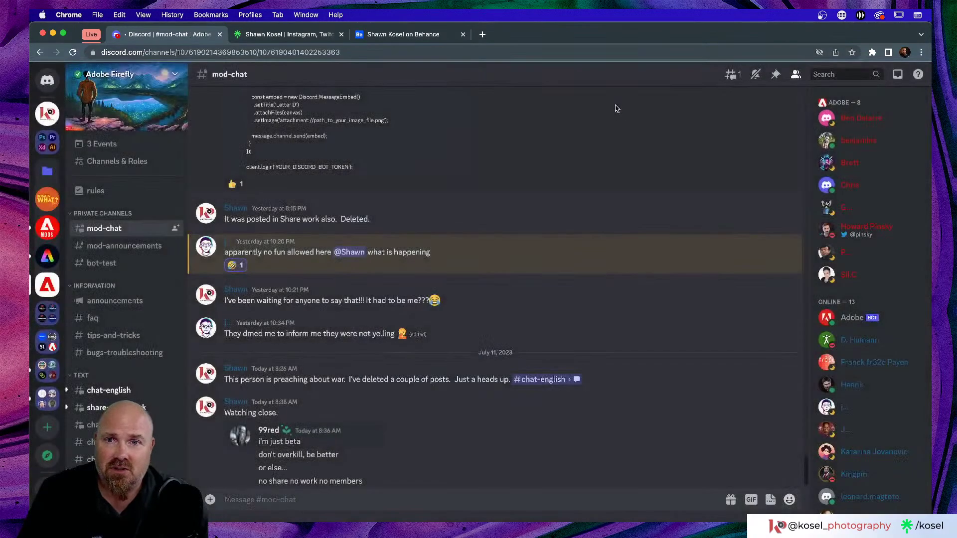